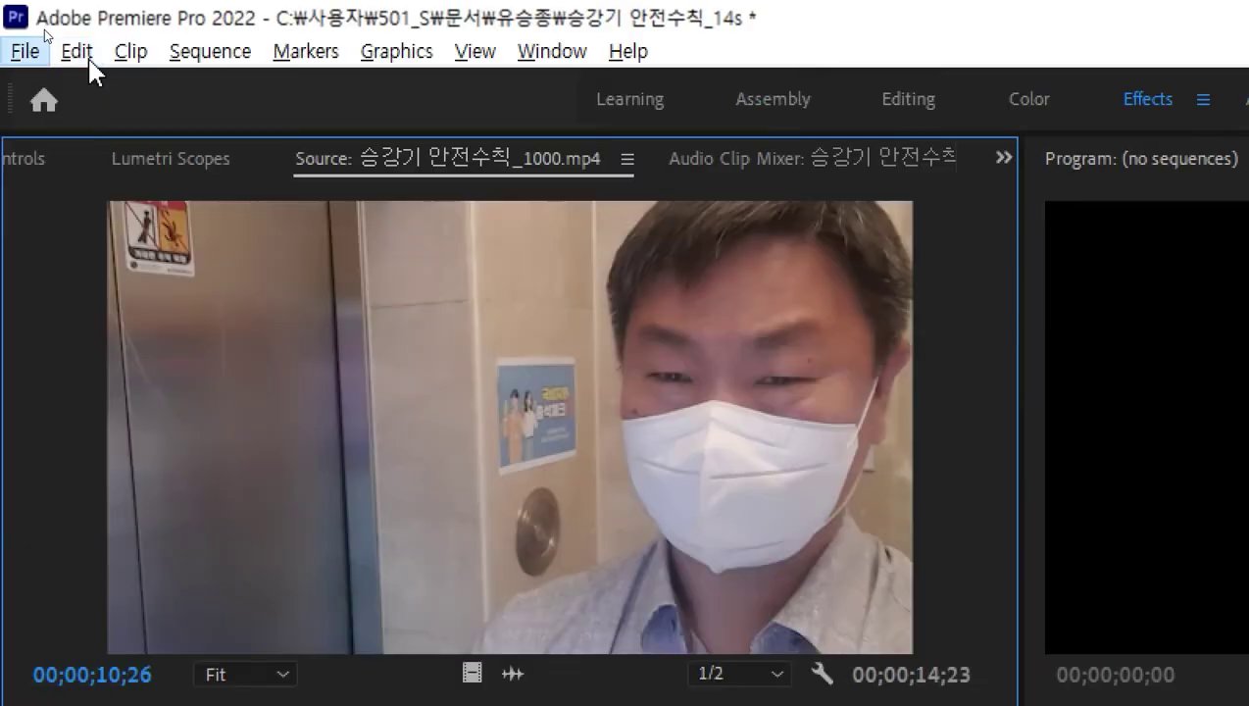
- Set the default audio input to No Input in the Audio Hardware preferences and accept the device change
{"action": "left_click", "coordinate": [39, 26]}
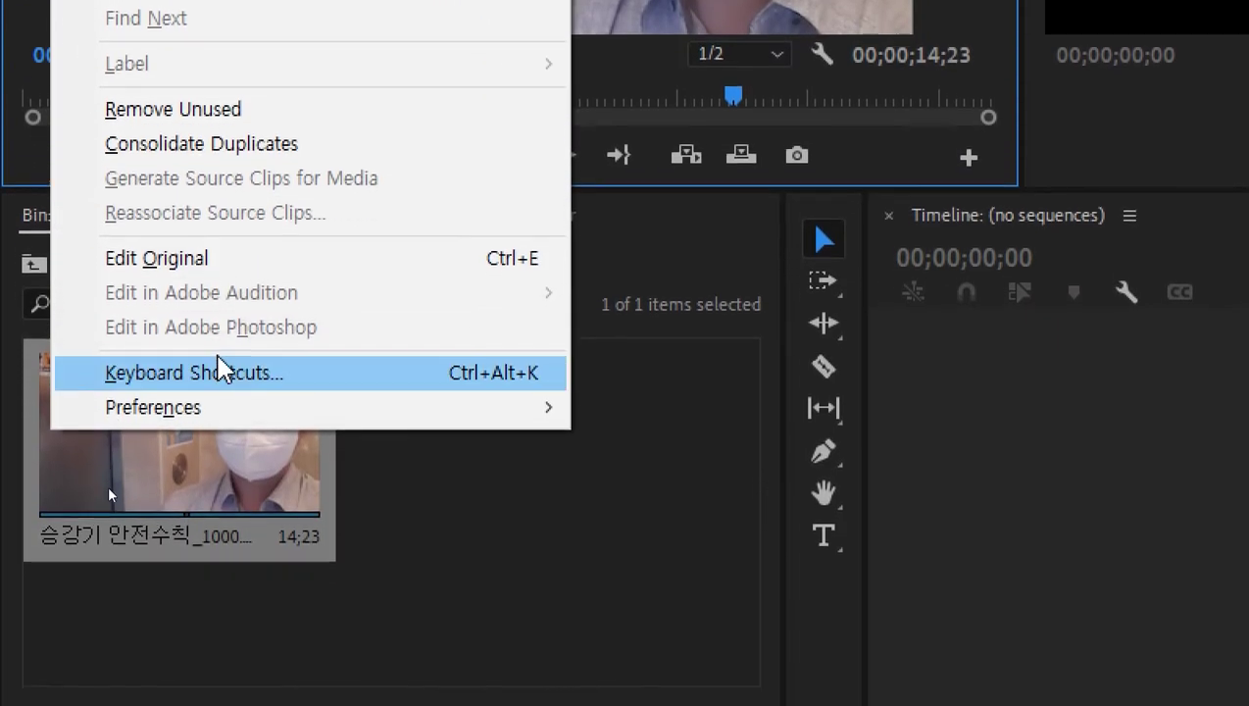
{"action": "mouse_move", "coordinate": [261, 407]}
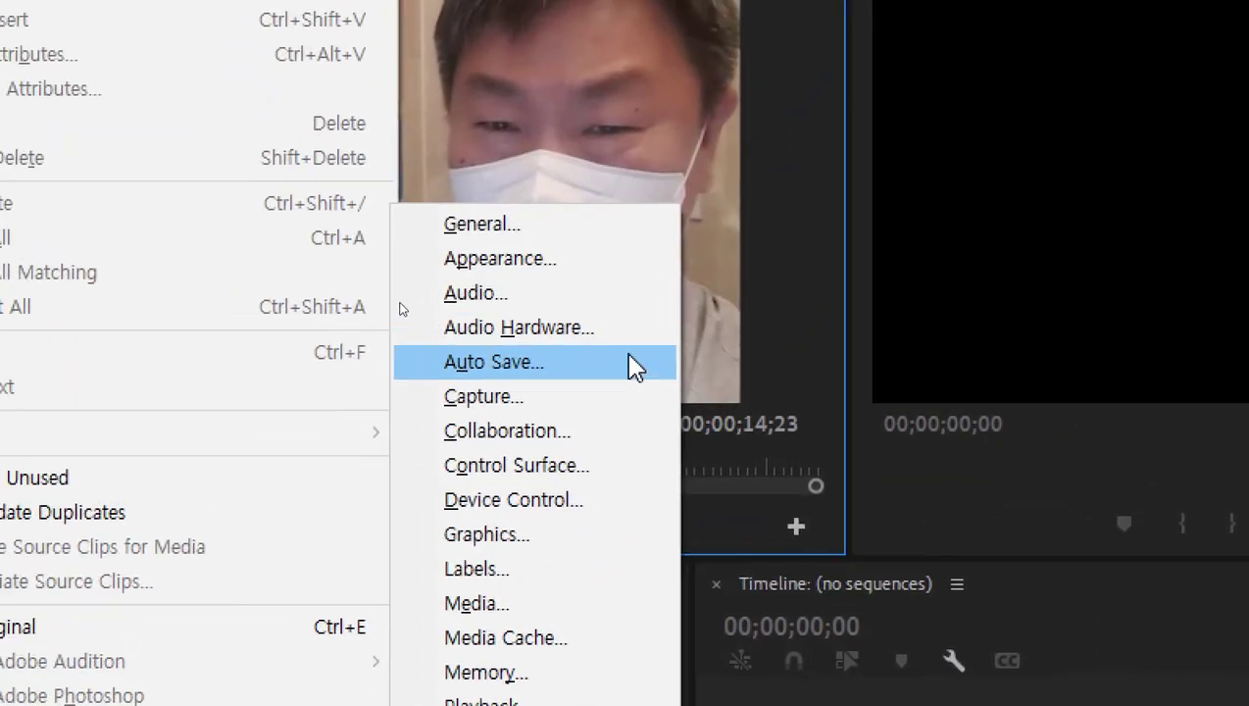
{"action": "left_click", "coordinate": [629, 358]}
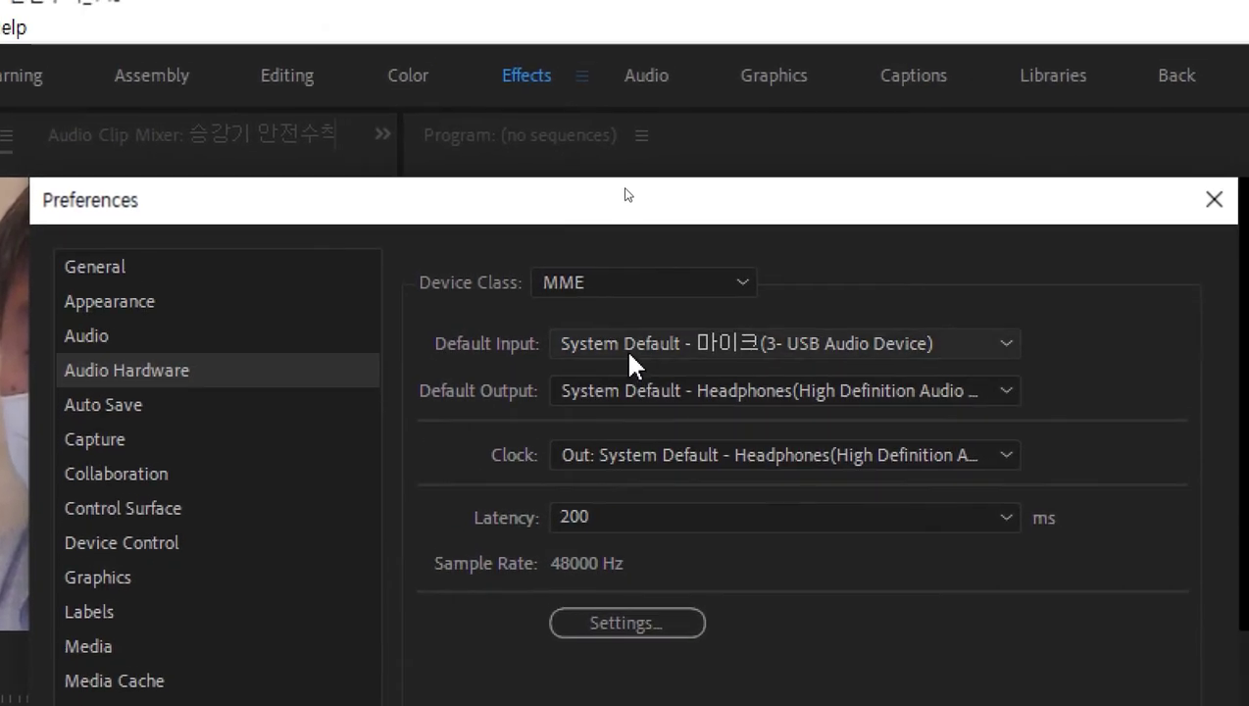
{"action": "left_click", "coordinate": [689, 320]}
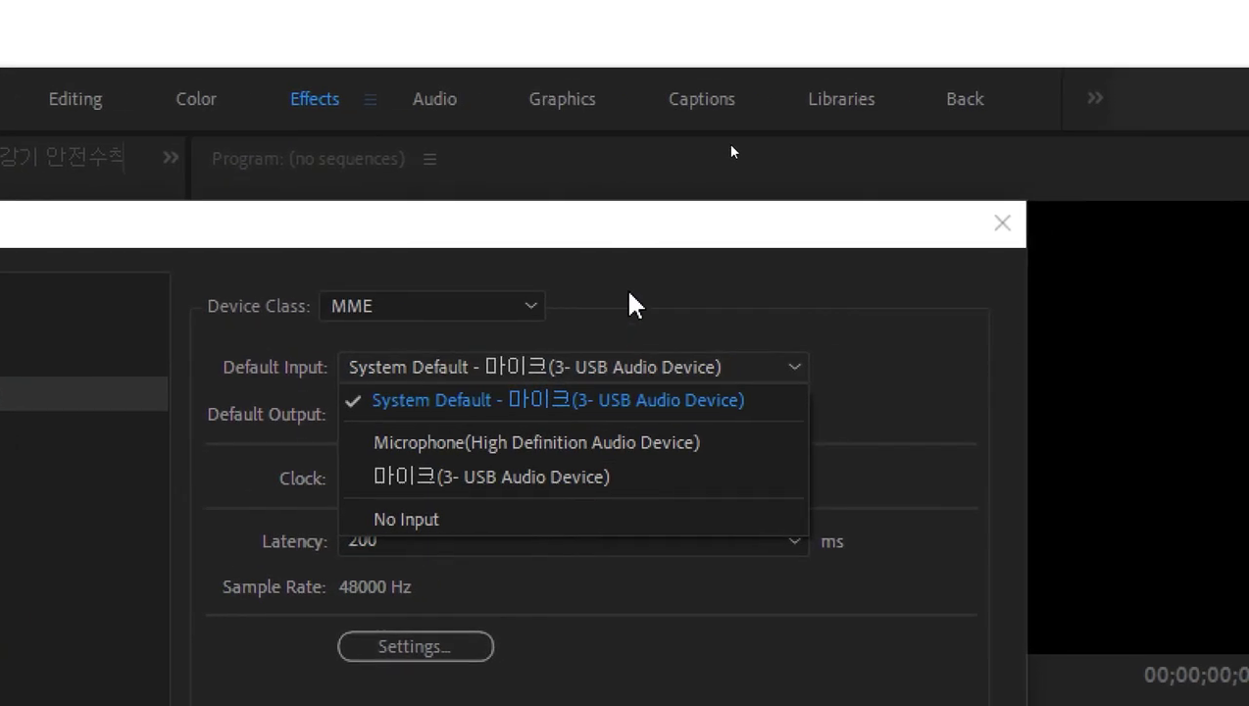
{"action": "left_click", "coordinate": [764, 150]}
{"action": "left_click", "coordinate": [597, 416]}
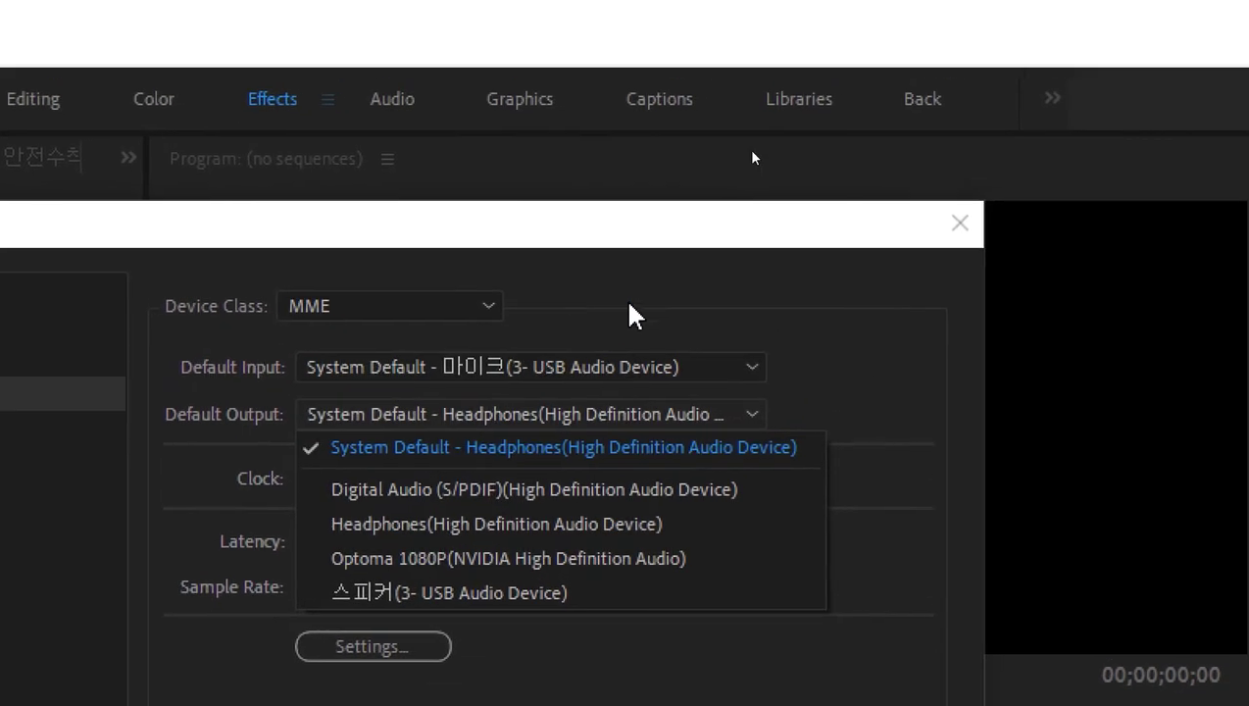
{"action": "left_click", "coordinate": [705, 98]}
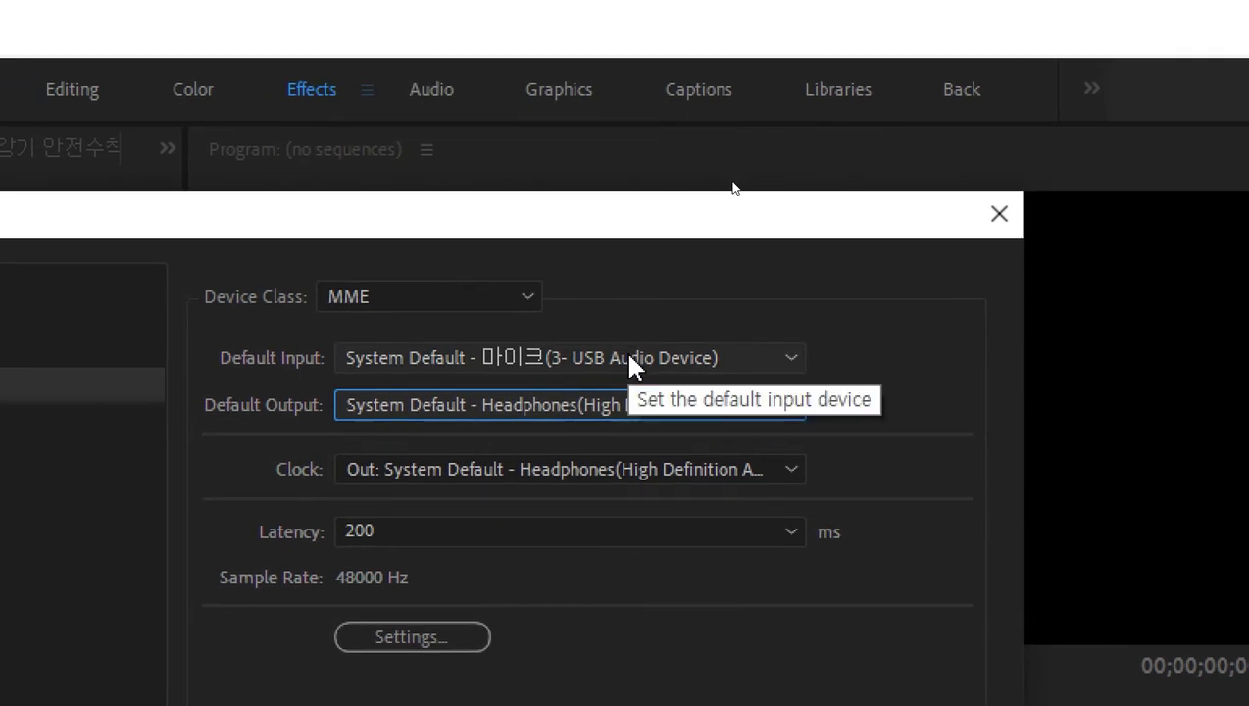
{"action": "left_click", "coordinate": [631, 366]}
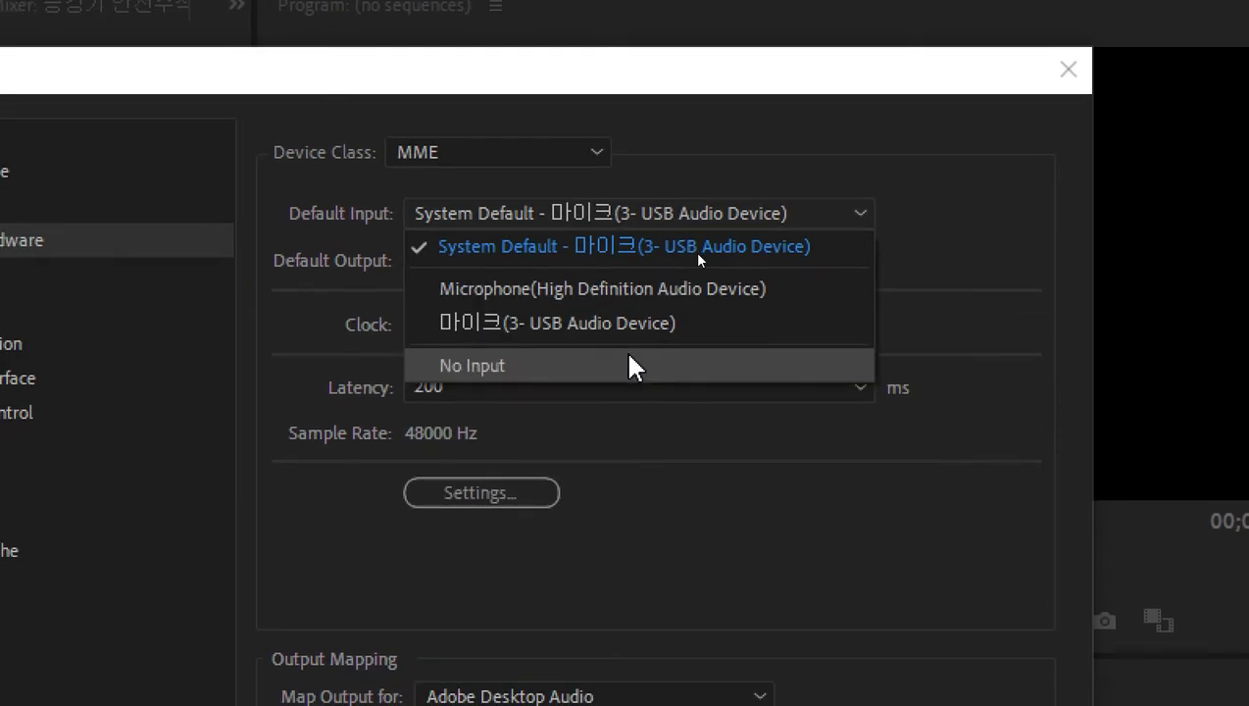
{"action": "left_click", "coordinate": [631, 365]}
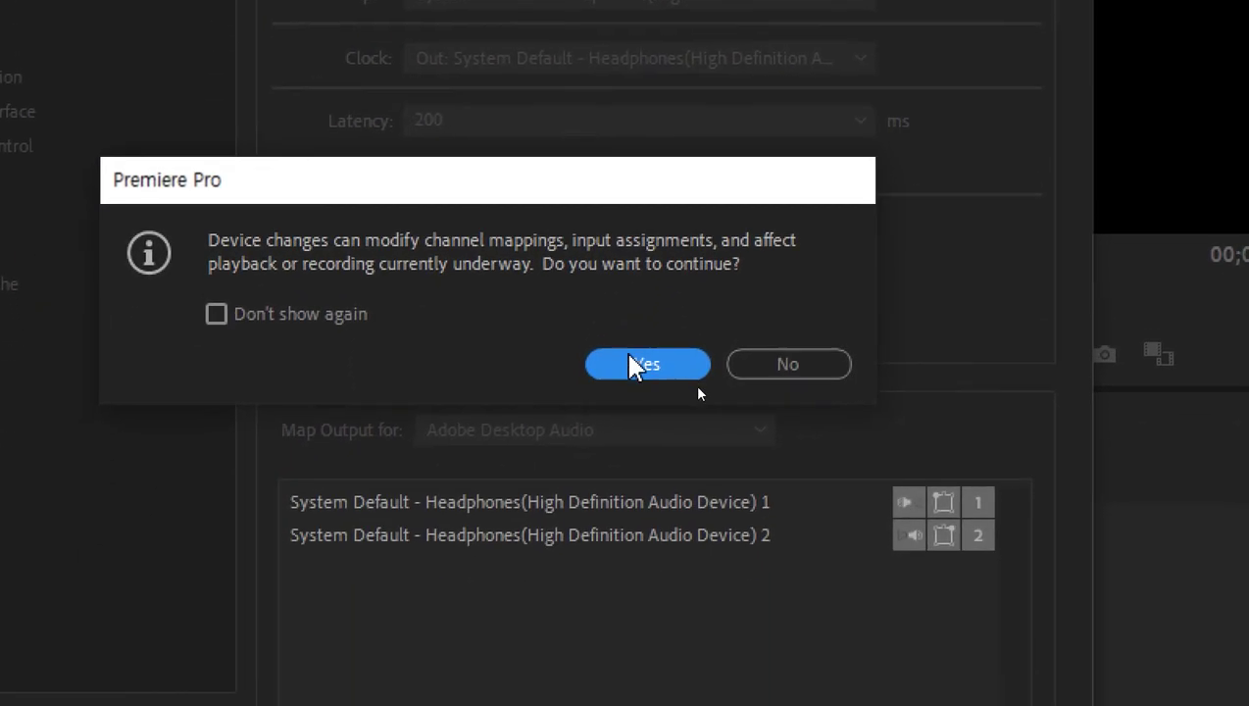
{"action": "left_click", "coordinate": [646, 629]}
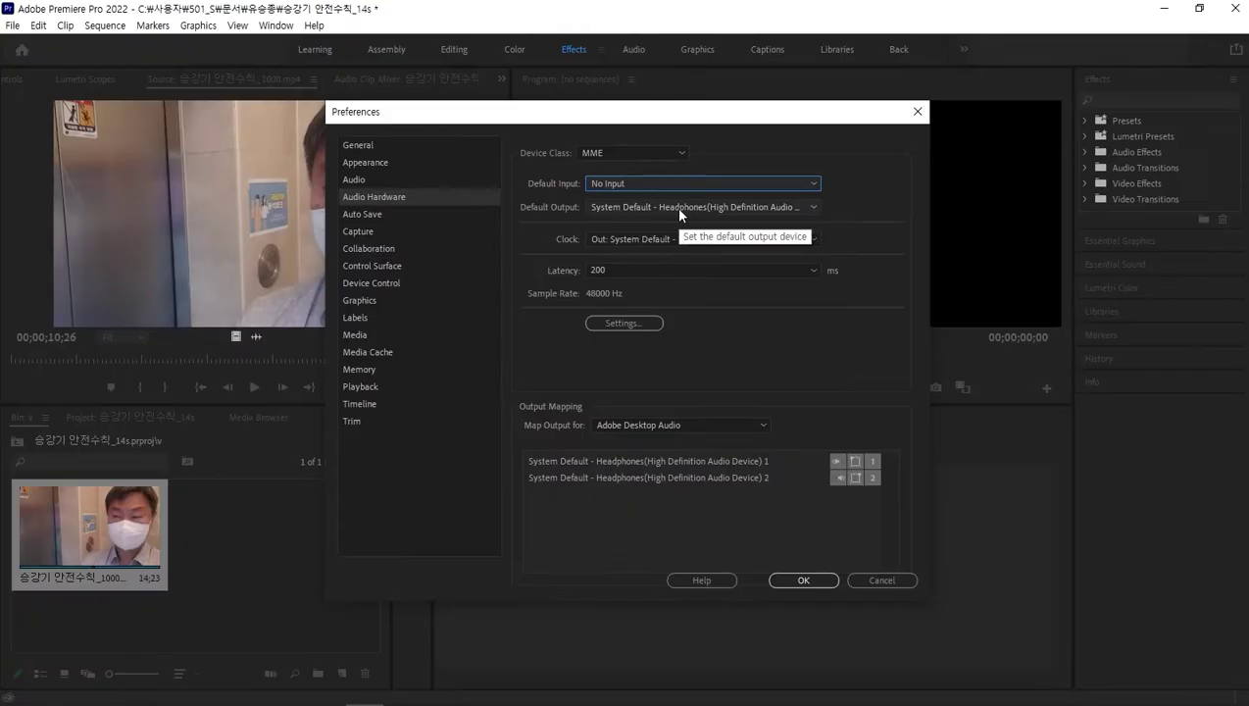
{"action": "left_click", "coordinate": [803, 581]}
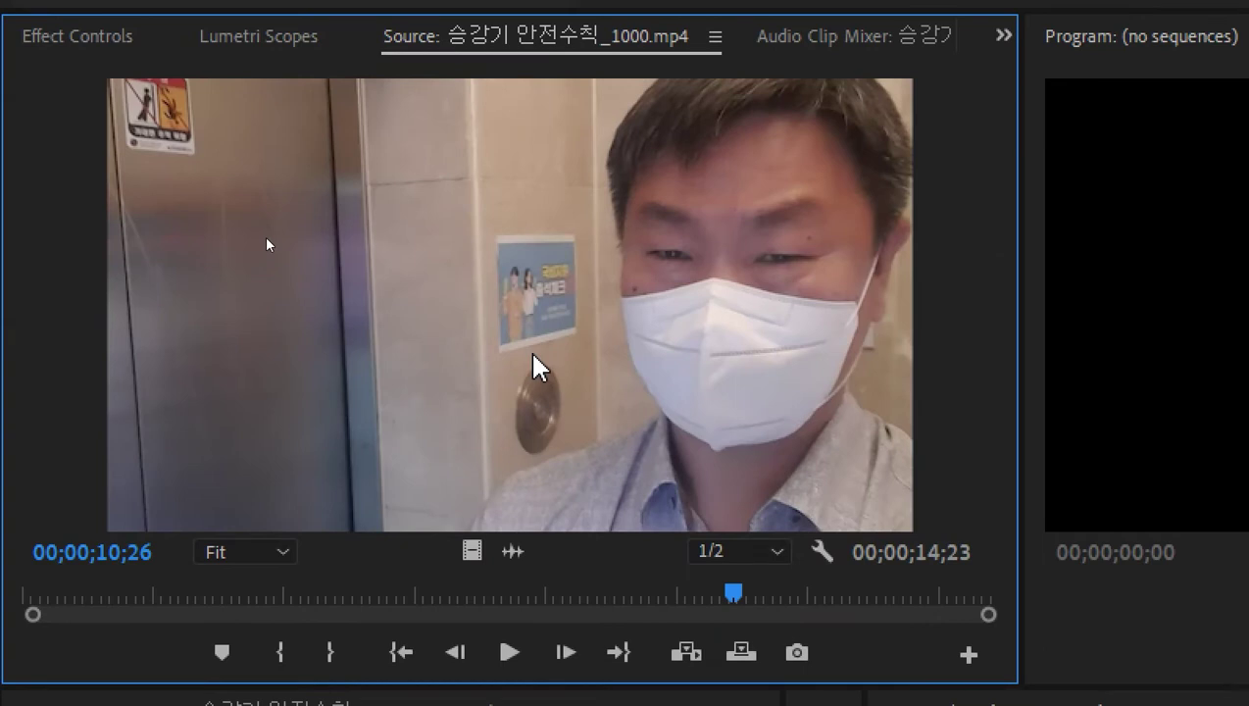
- Export the source clip's first frame as a PNG named 승강기 안전수칙_Still001 and import it into the project
{"action": "key", "text": "Home"}
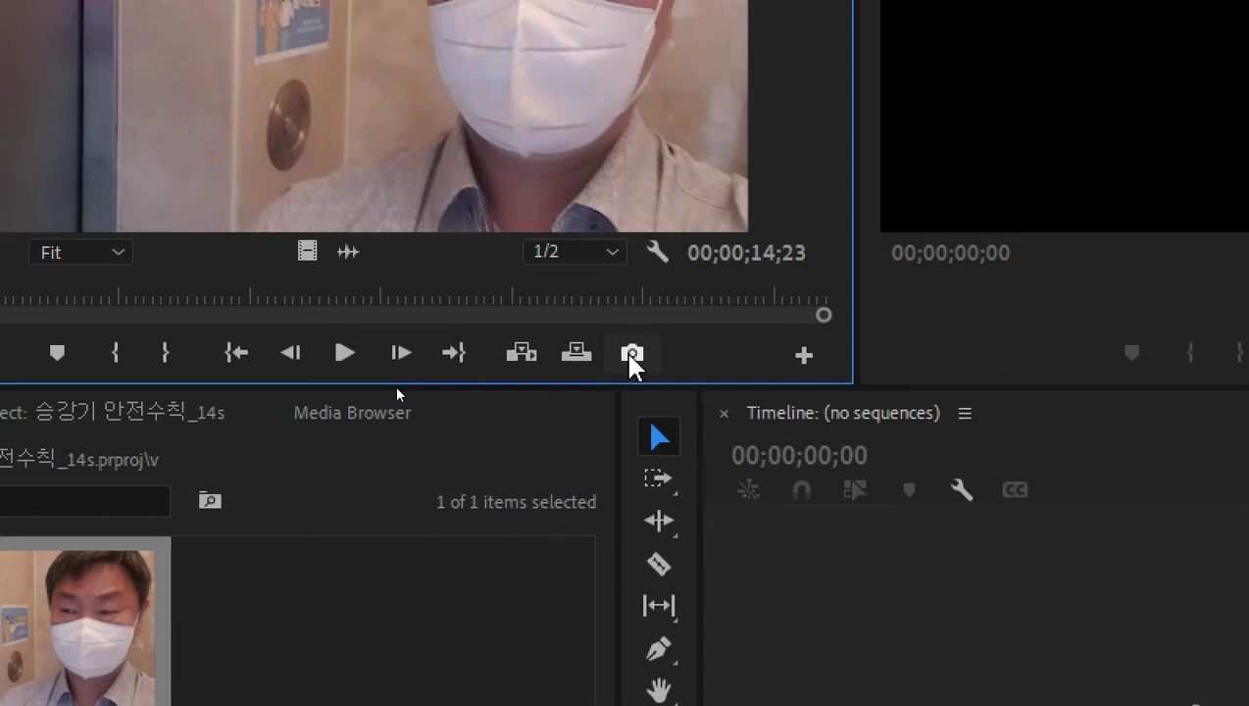
{"action": "left_click", "coordinate": [632, 356]}
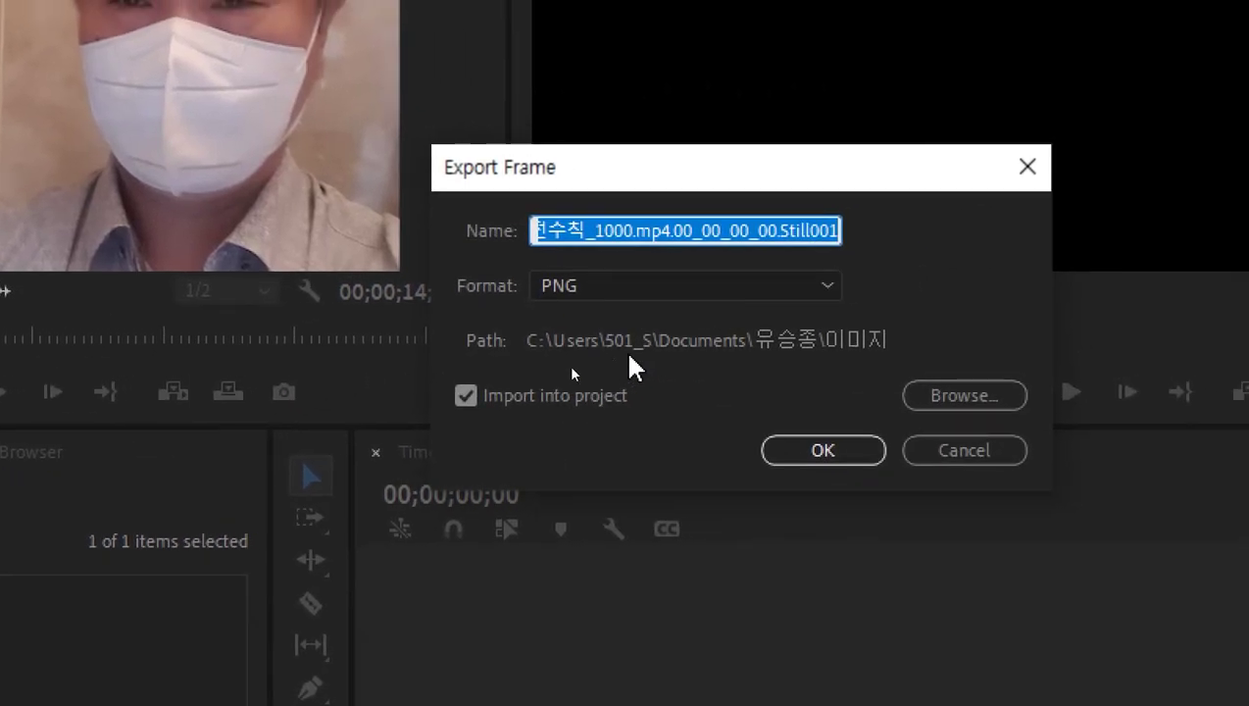
{"action": "left_click", "coordinate": [651, 215]}
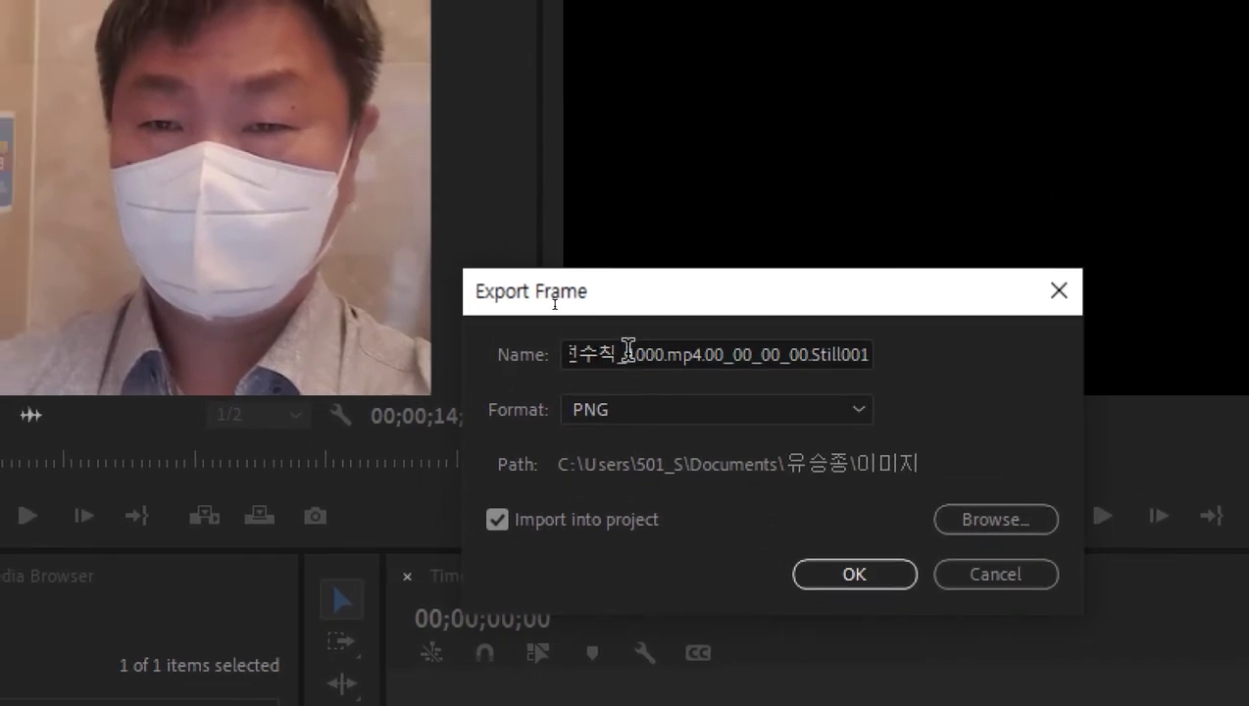
{"action": "mouse_move", "coordinate": [629, 350]}
{"action": "left_mouse_down"}
{"action": "mouse_move", "coordinate": [792, 353]}
{"action": "mouse_move", "coordinate": [640, 353]}
{"action": "mouse_move", "coordinate": [649, 355]}
{"action": "left_mouse_up"}
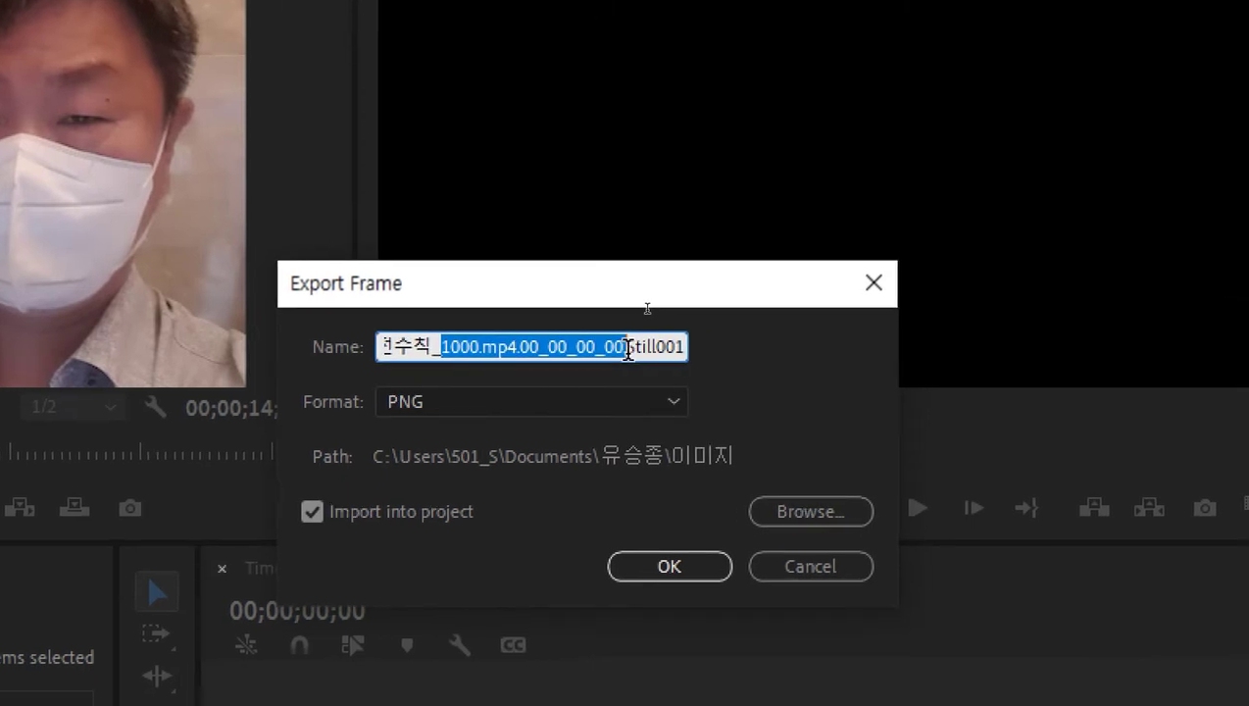
{"action": "key", "text": "BackSpace"}
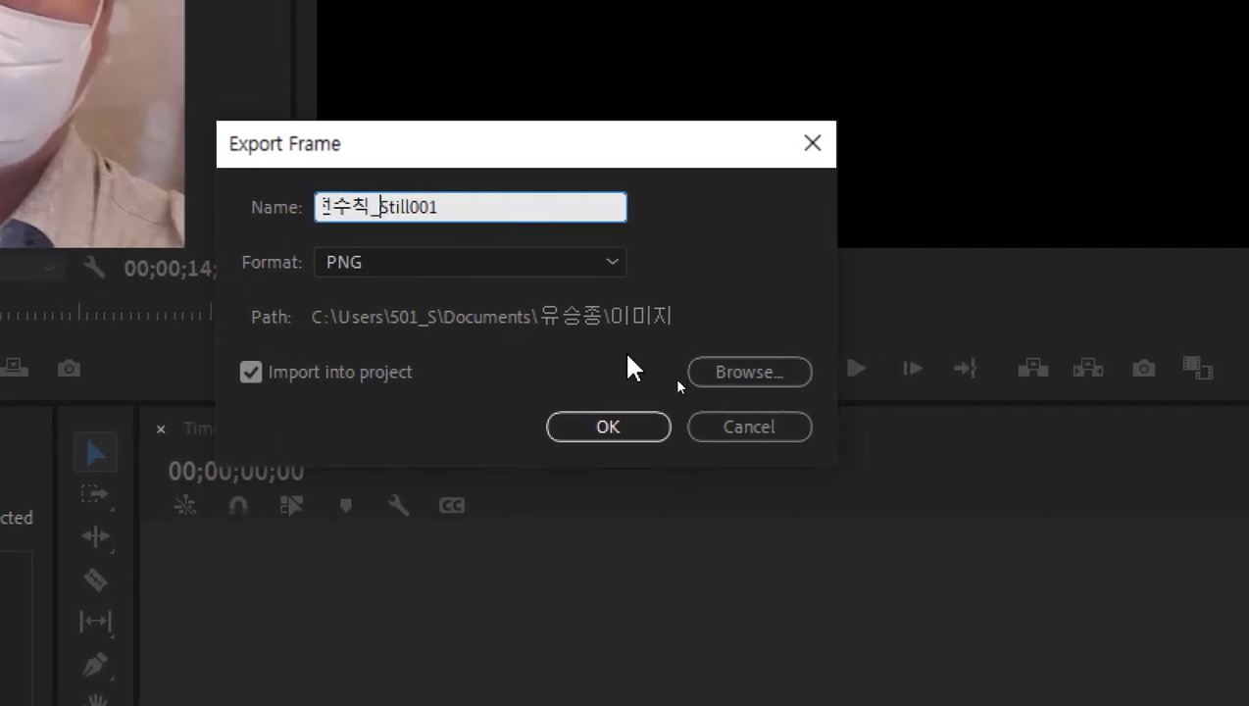
{"action": "left_click", "coordinate": [631, 368]}
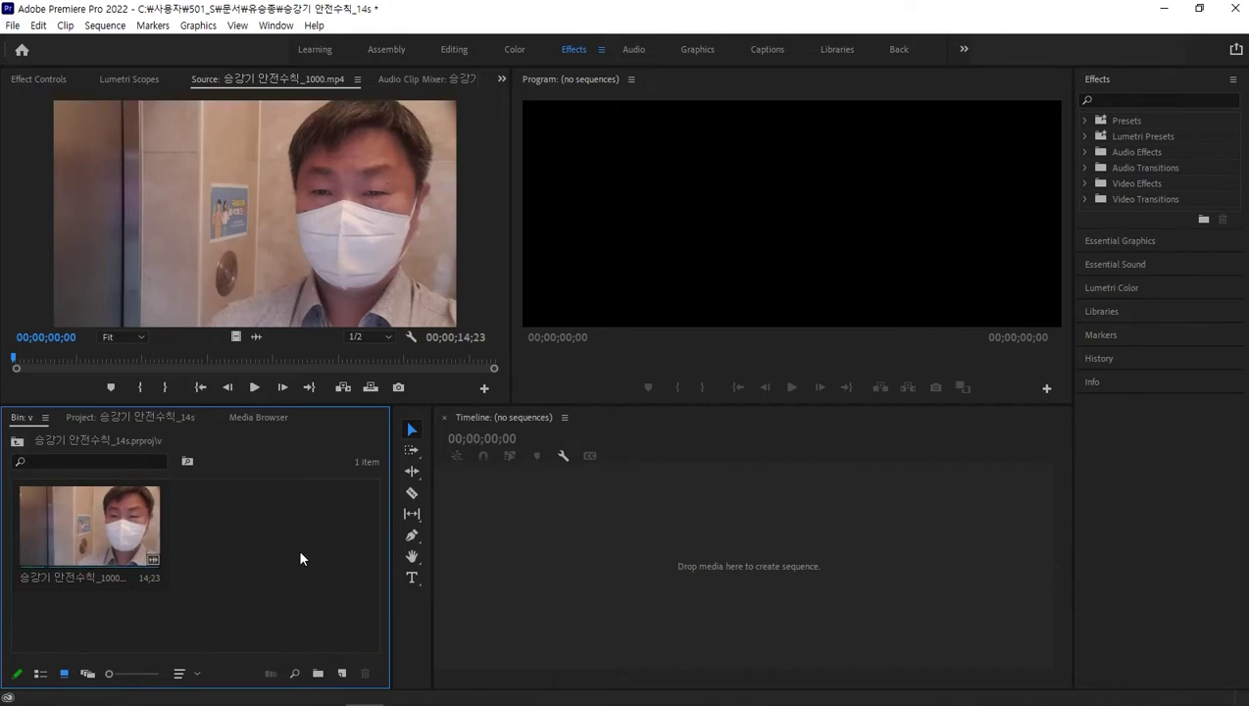
- Examine the project's root level, bin v, the music file and the exported still, viewing the still in the Source monitor
{"action": "key", "text": "grave"}
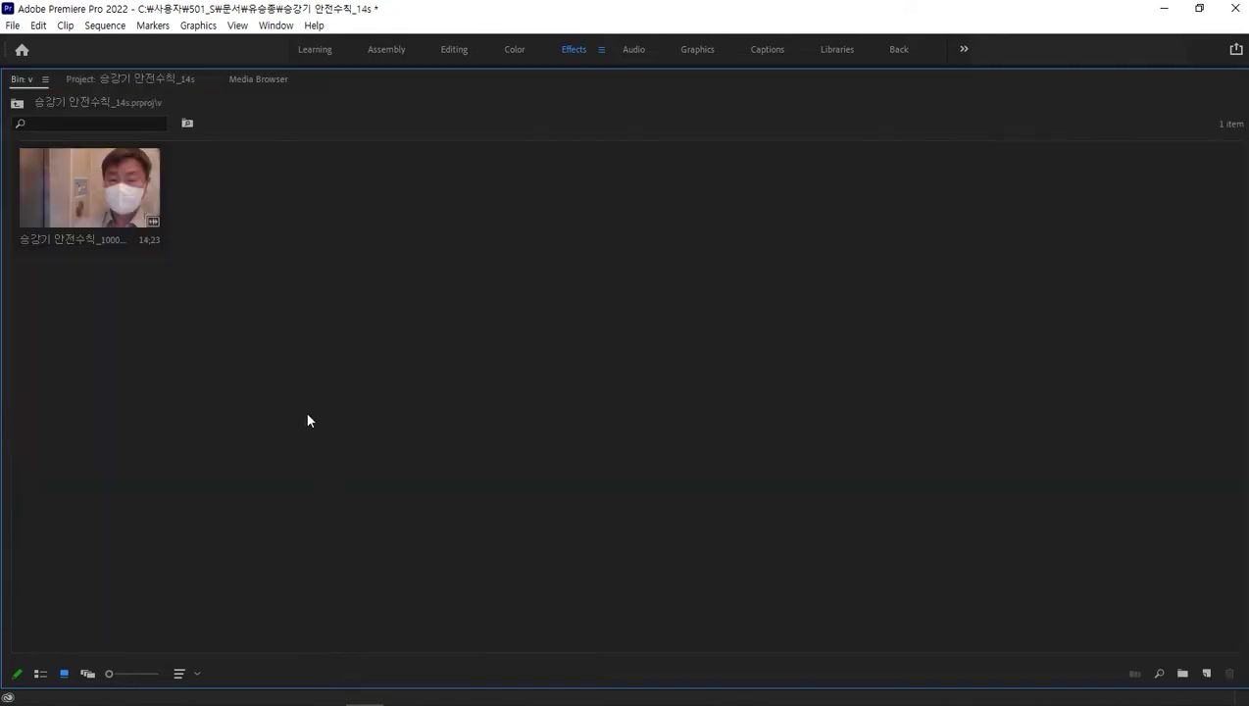
{"action": "left_click", "coordinate": [16, 103]}
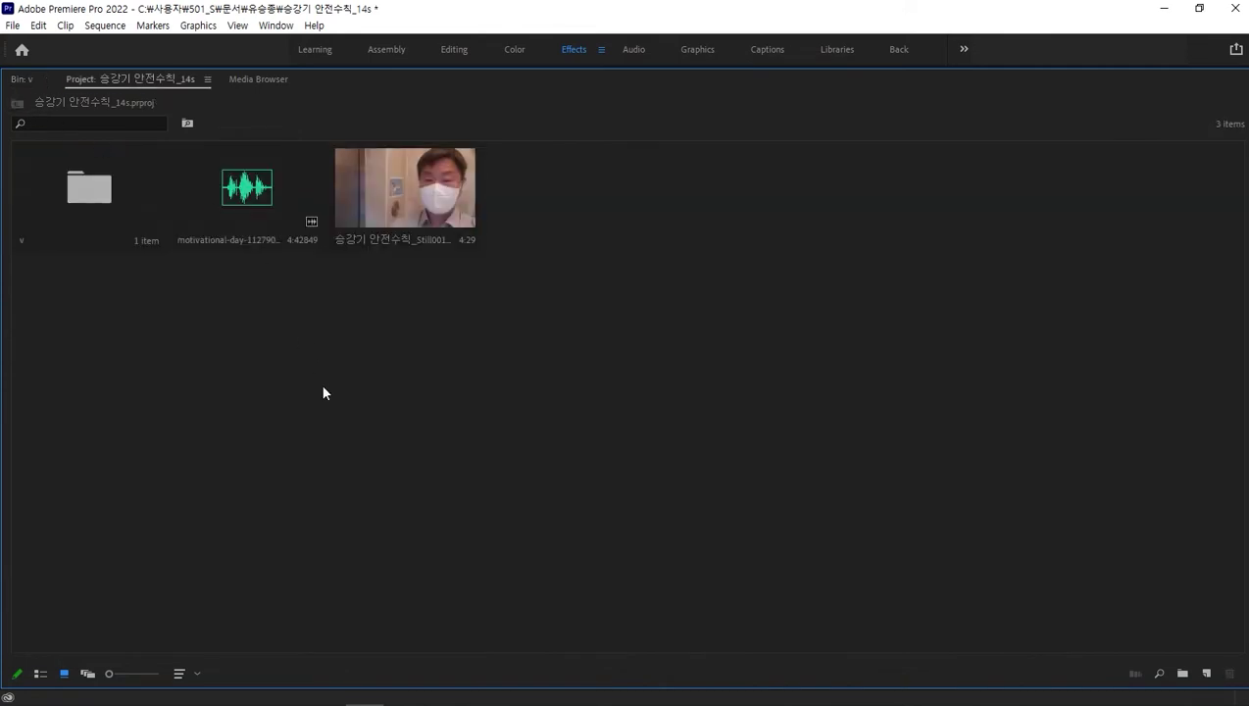
{"action": "double_click", "coordinate": [91, 192]}
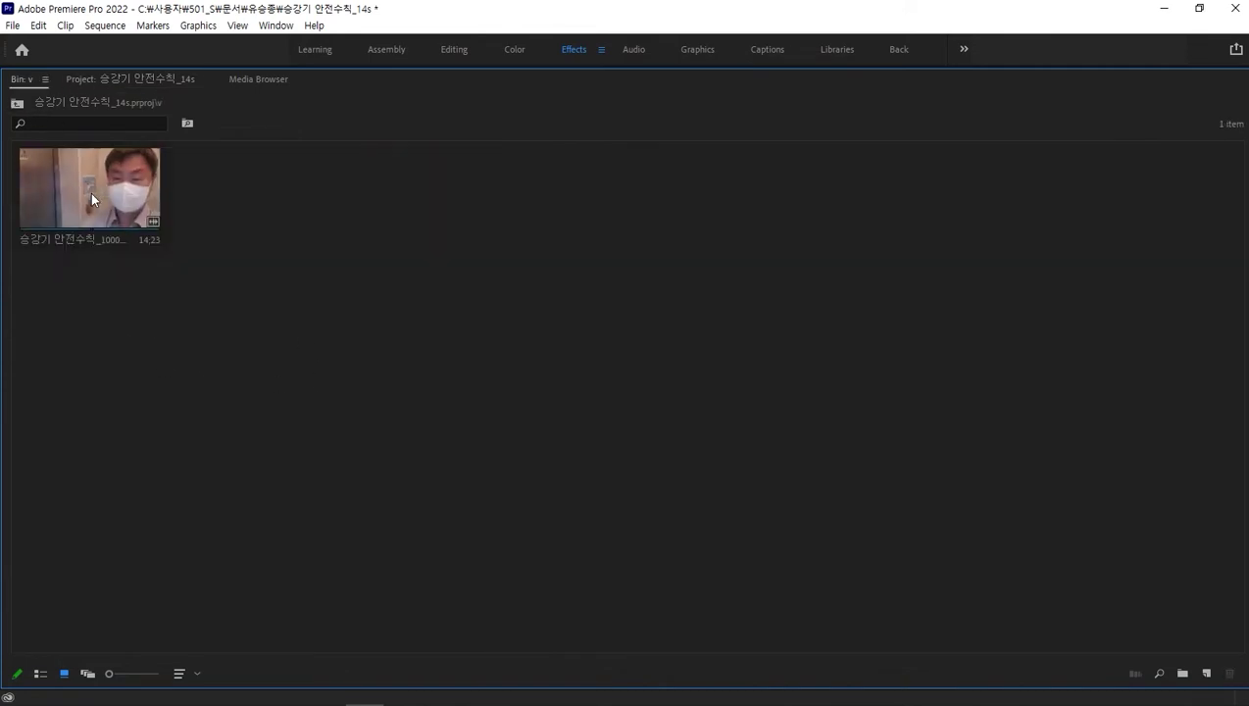
{"action": "left_click", "coordinate": [16, 103]}
{"action": "left_click", "coordinate": [269, 191]}
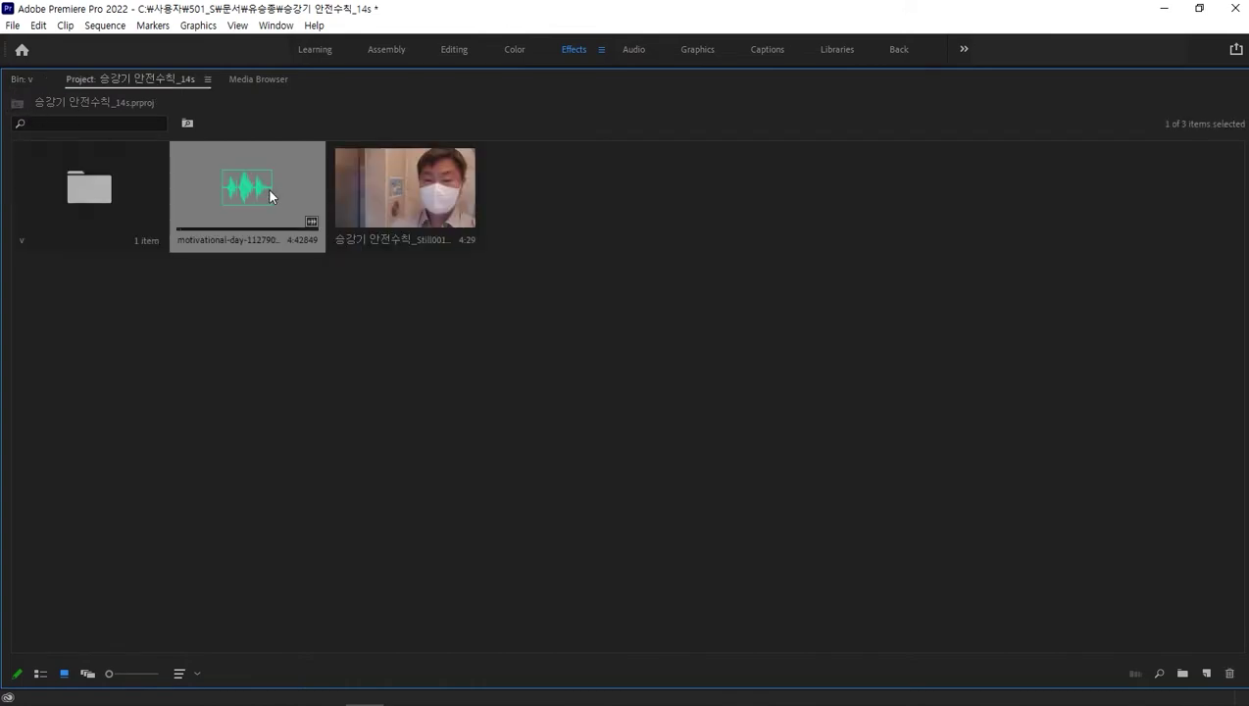
{"action": "left_click", "coordinate": [360, 315]}
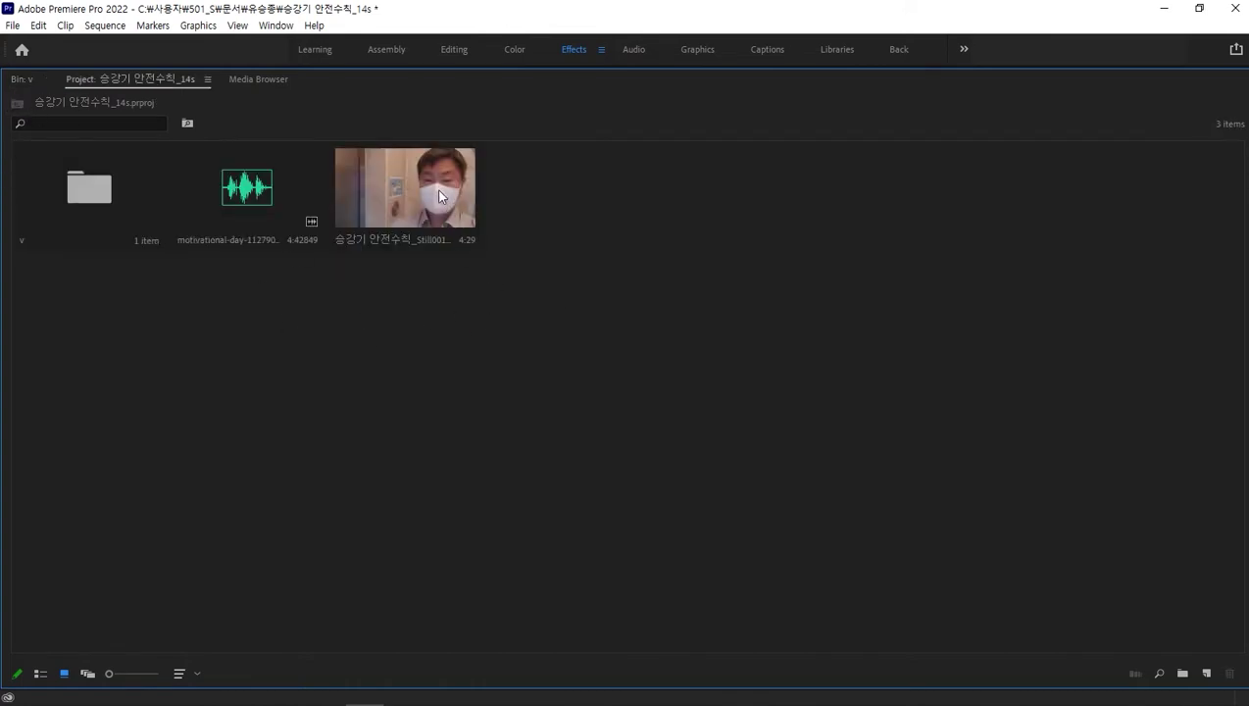
{"action": "left_click", "coordinate": [478, 182]}
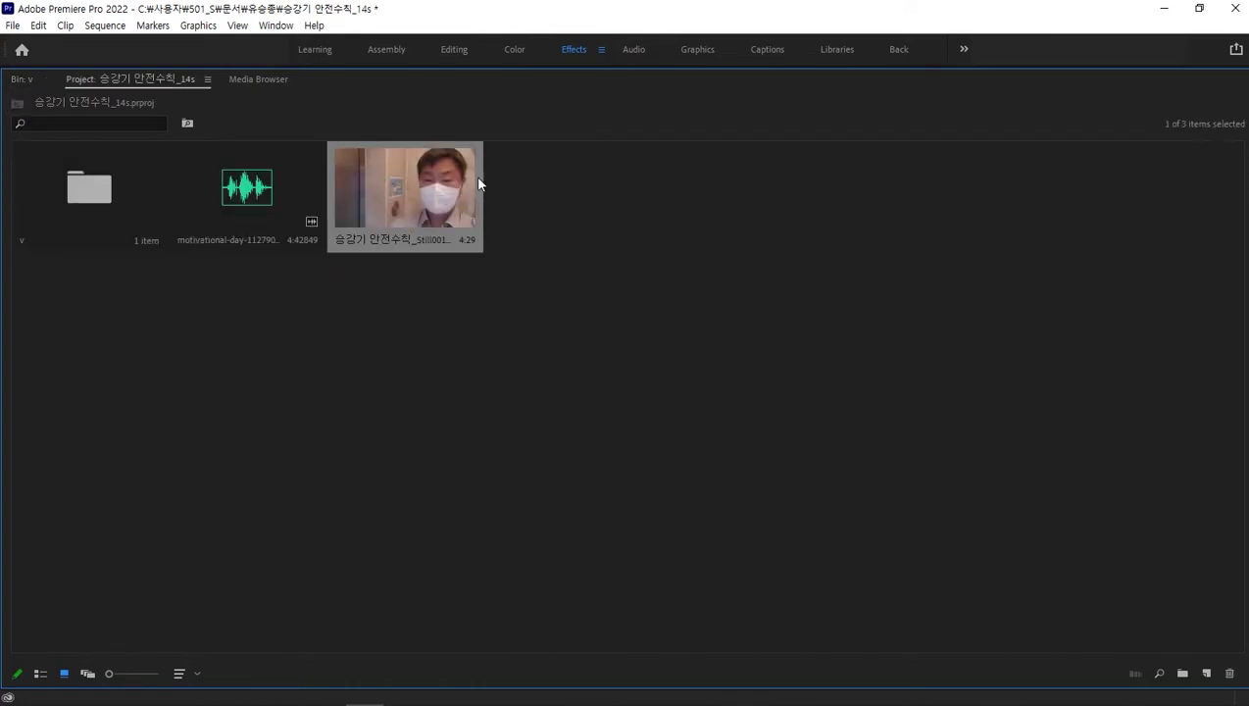
{"action": "double_click", "coordinate": [425, 191]}
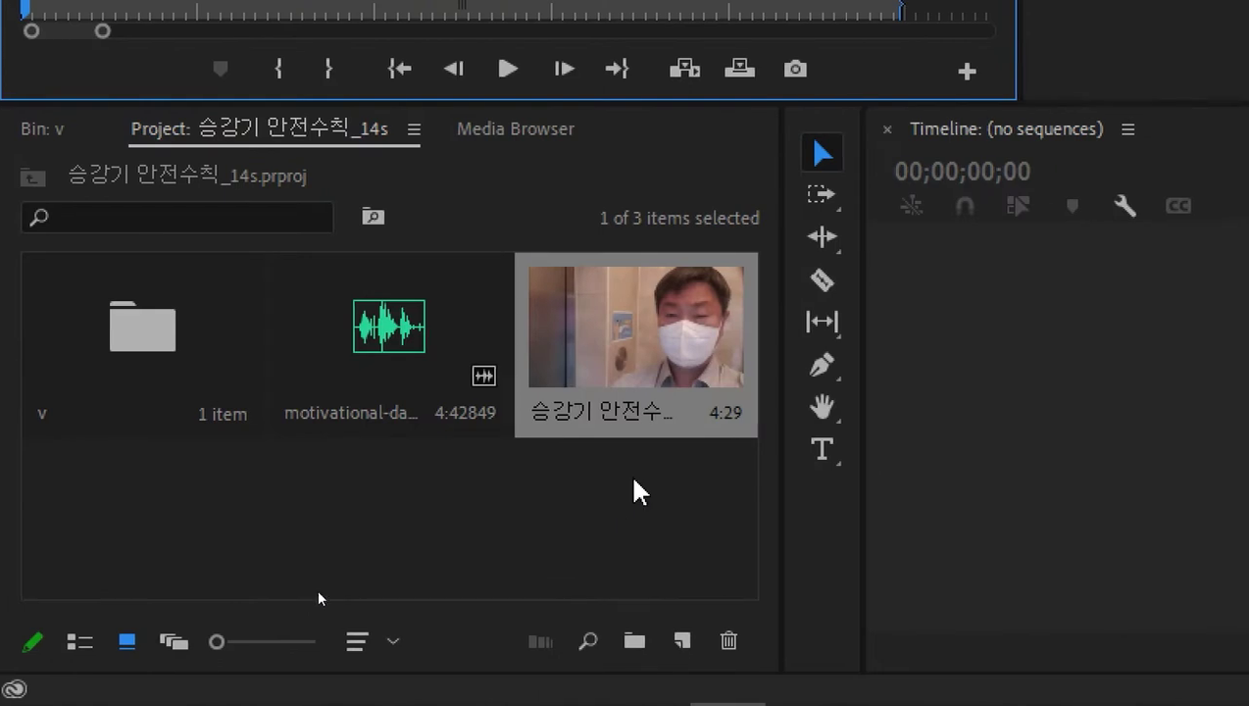
- Move the motivational-day music file and the exported still image together into bin v
{"action": "left_click", "coordinate": [327, 596]}
{"action": "left_click_drag", "start_coordinate": [629, 478], "coordinate": [362, 326]}
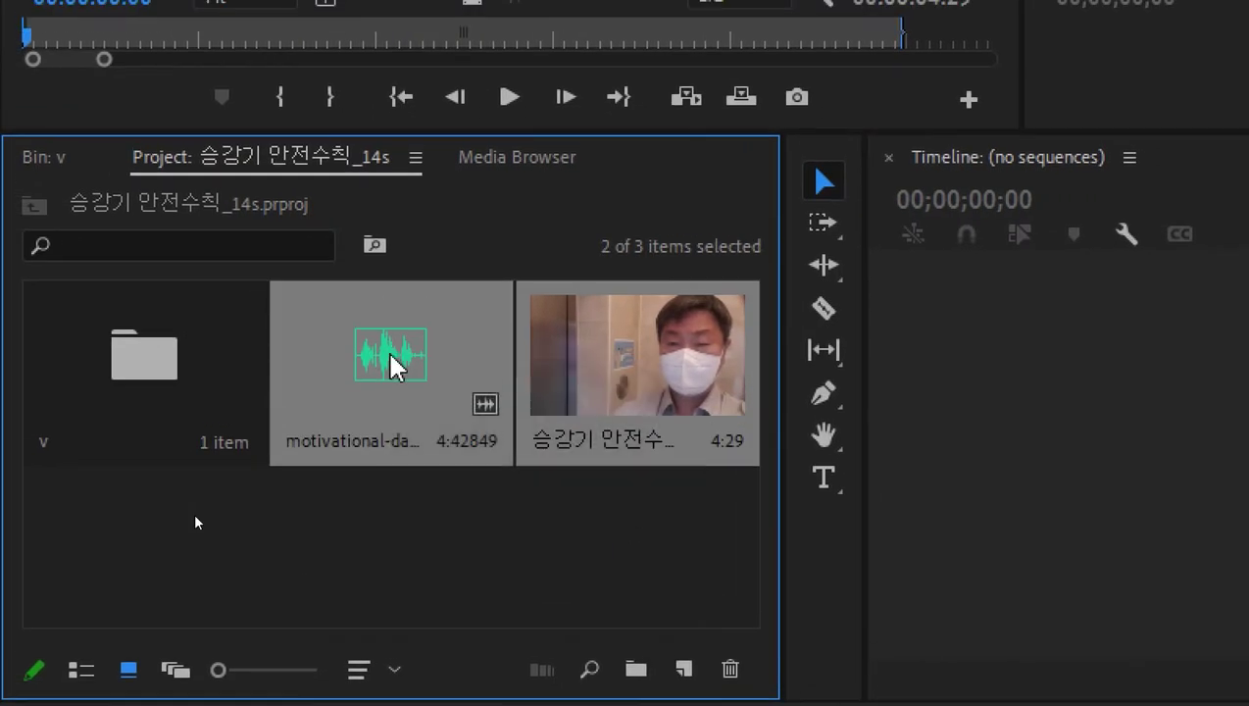
{"action": "left_click_drag", "start_coordinate": [397, 367], "coordinate": [134, 363]}
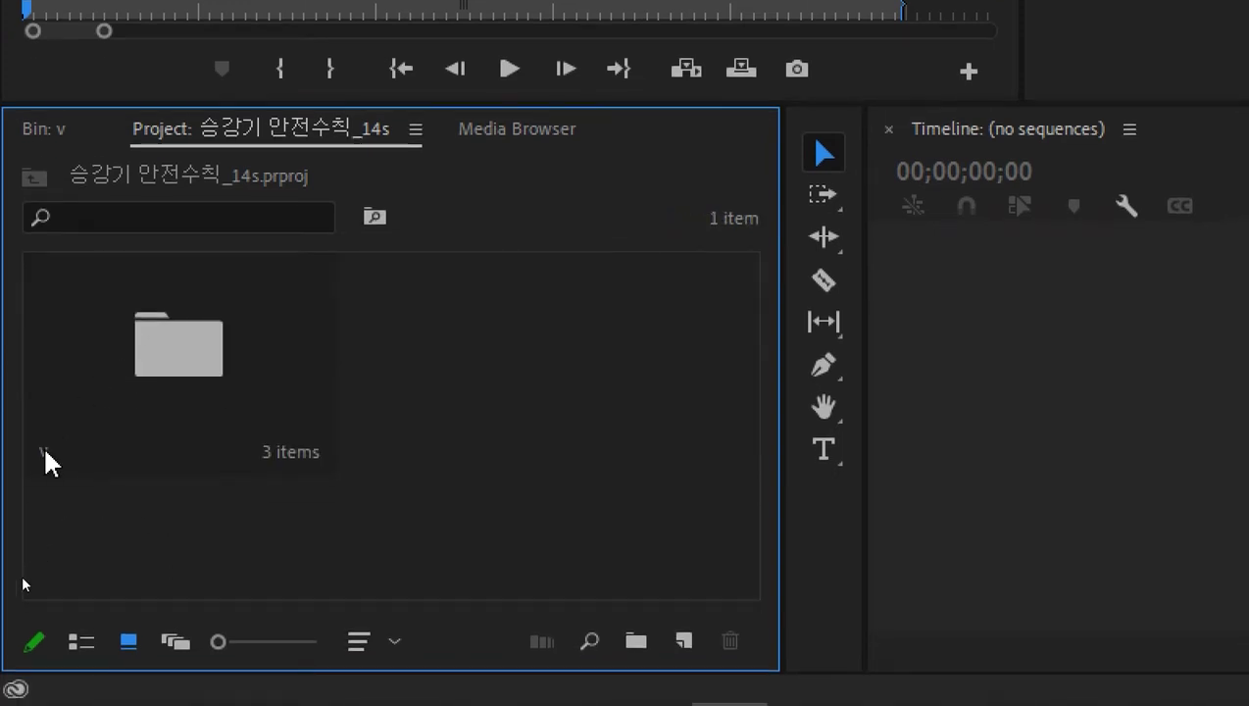
- Rename bin v as footage
{"action": "left_click", "coordinate": [44, 447]}
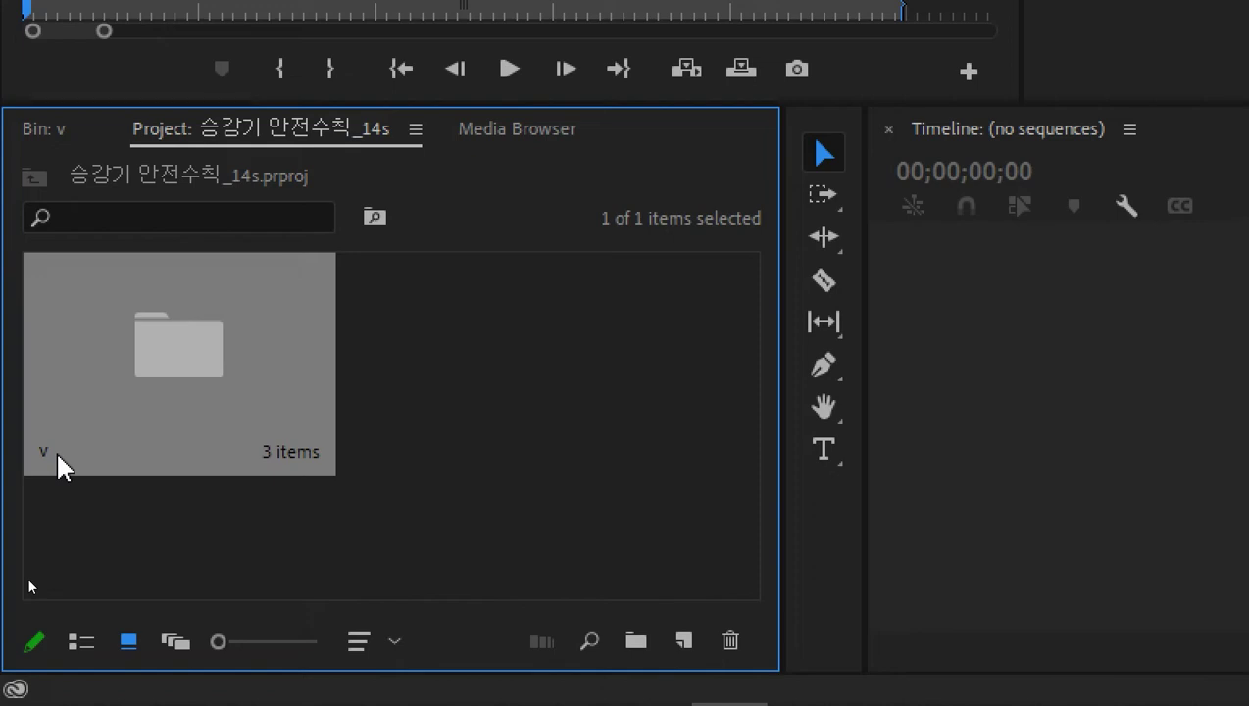
{"action": "left_click", "coordinate": [44, 451]}
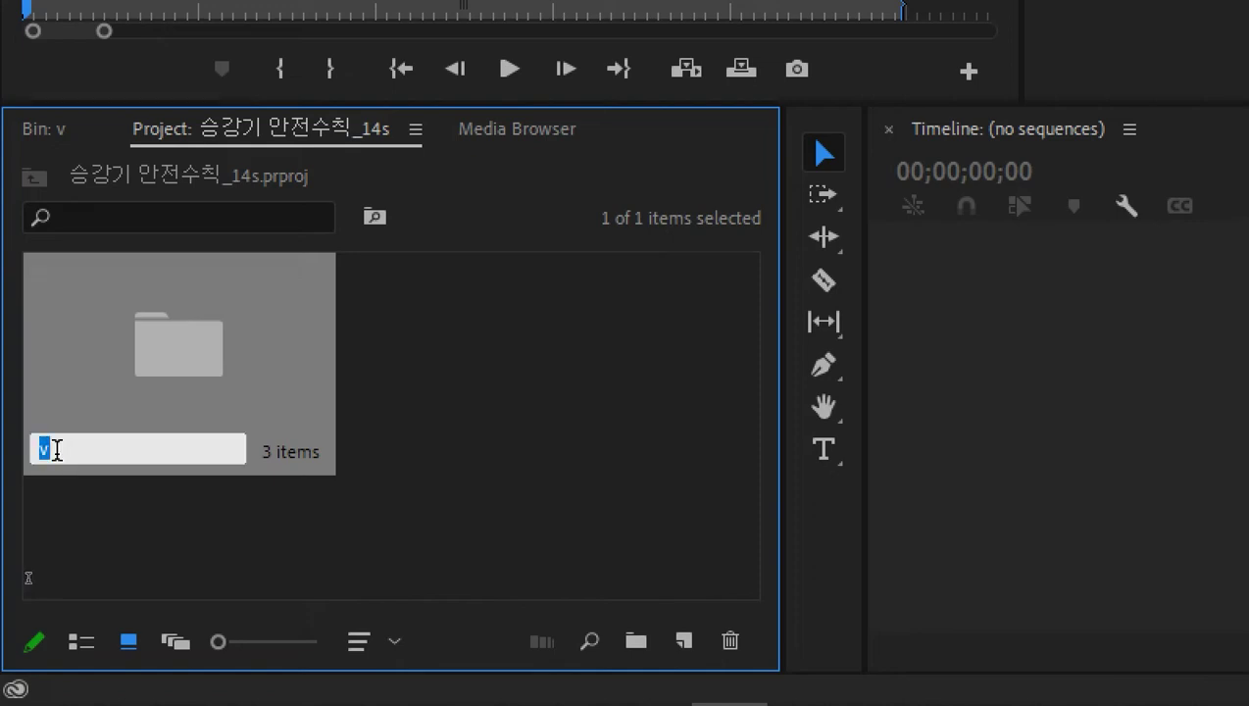
{"action": "type", "text": "footage"}
{"action": "key", "text": "BackSpace"}
{"action": "key", "text": "BackSpace"}
{"action": "type", "text": "ge"}
{"action": "key", "text": "Return"}
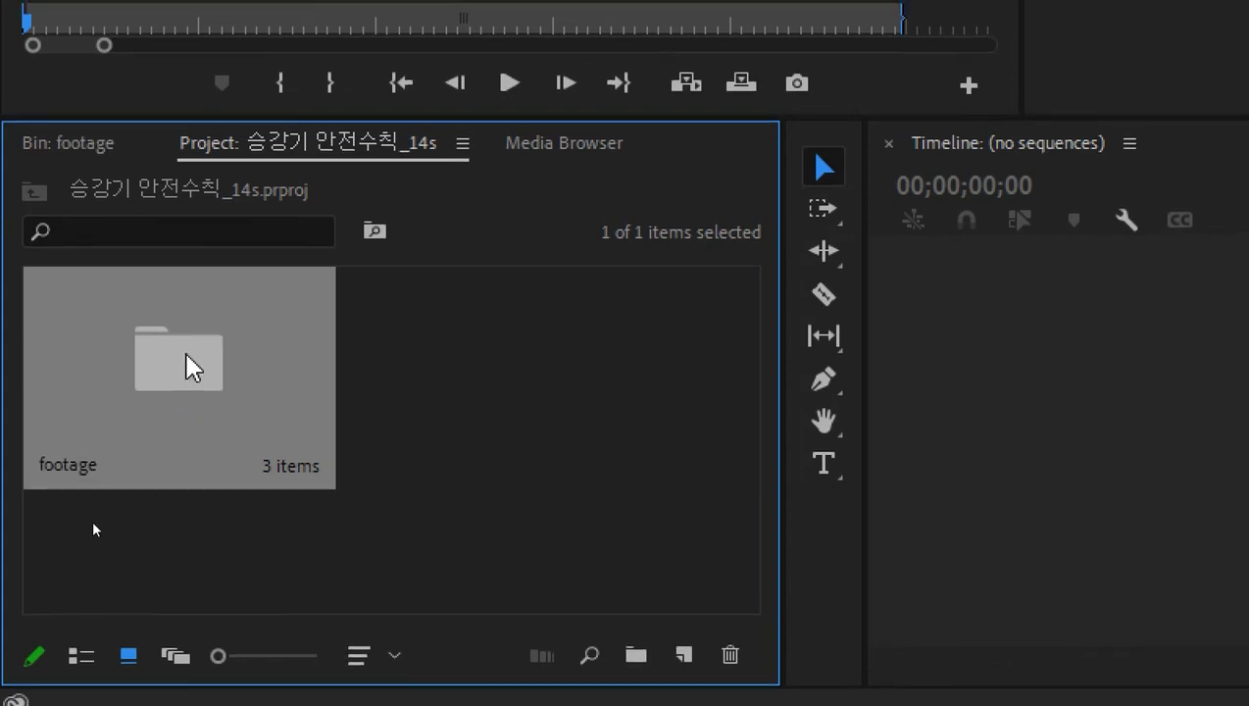
- Open the footage bin and load the 승강기 안전수칙_1000.mp4 clip into the Source monitor
{"action": "double_click", "coordinate": [180, 360]}
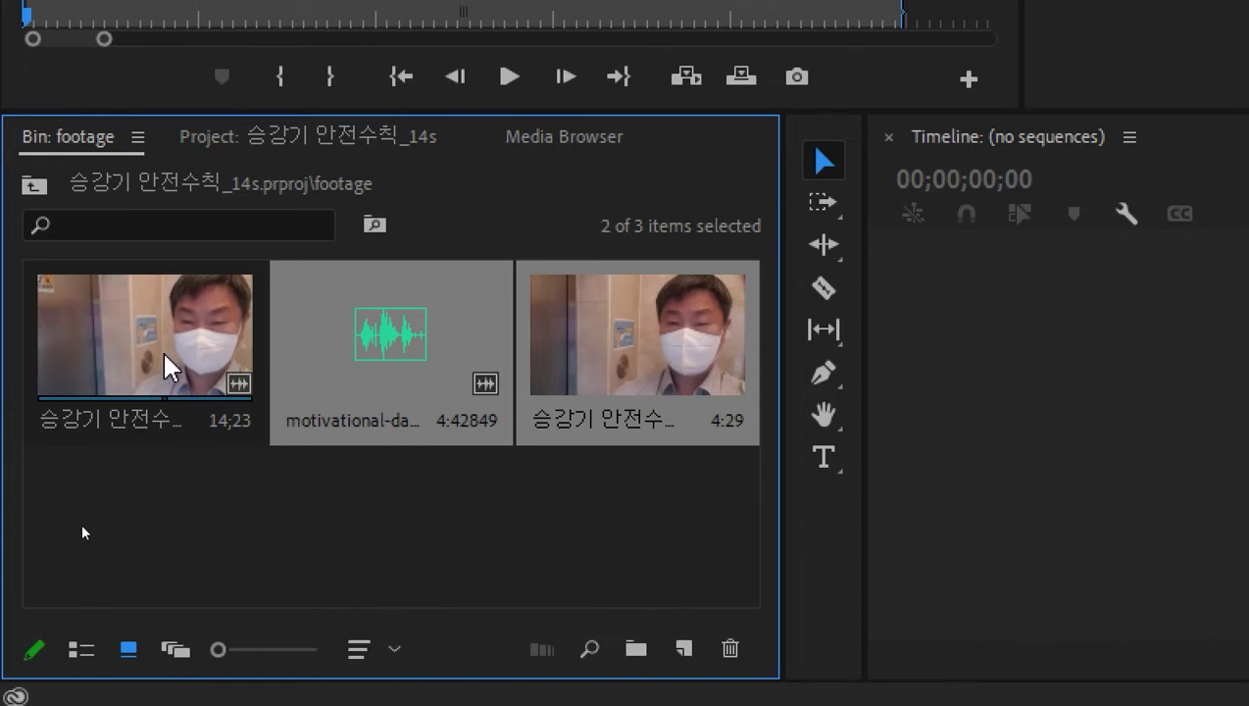
{"action": "double_click", "coordinate": [167, 368]}
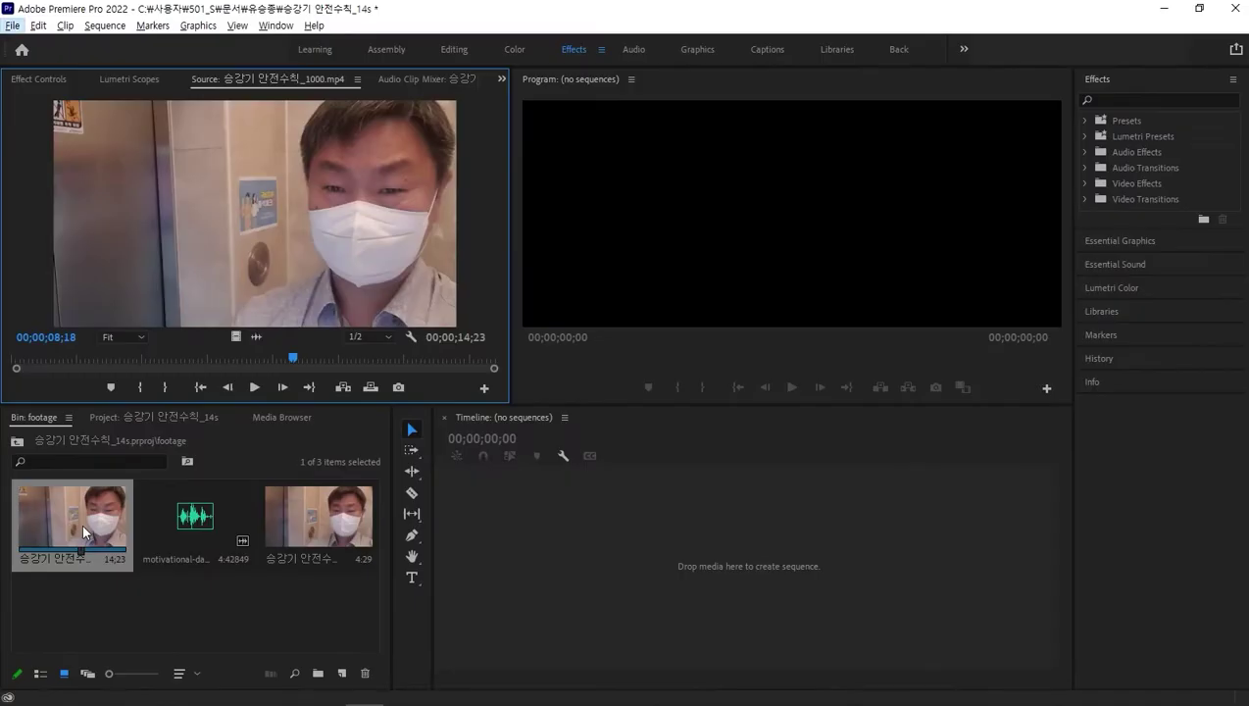
{"action": "left_click_drag", "start_coordinate": [269, 247], "coordinate": [545, 549]}
{"action": "left_click_drag", "start_coordinate": [546, 549], "coordinate": [251, 275]}
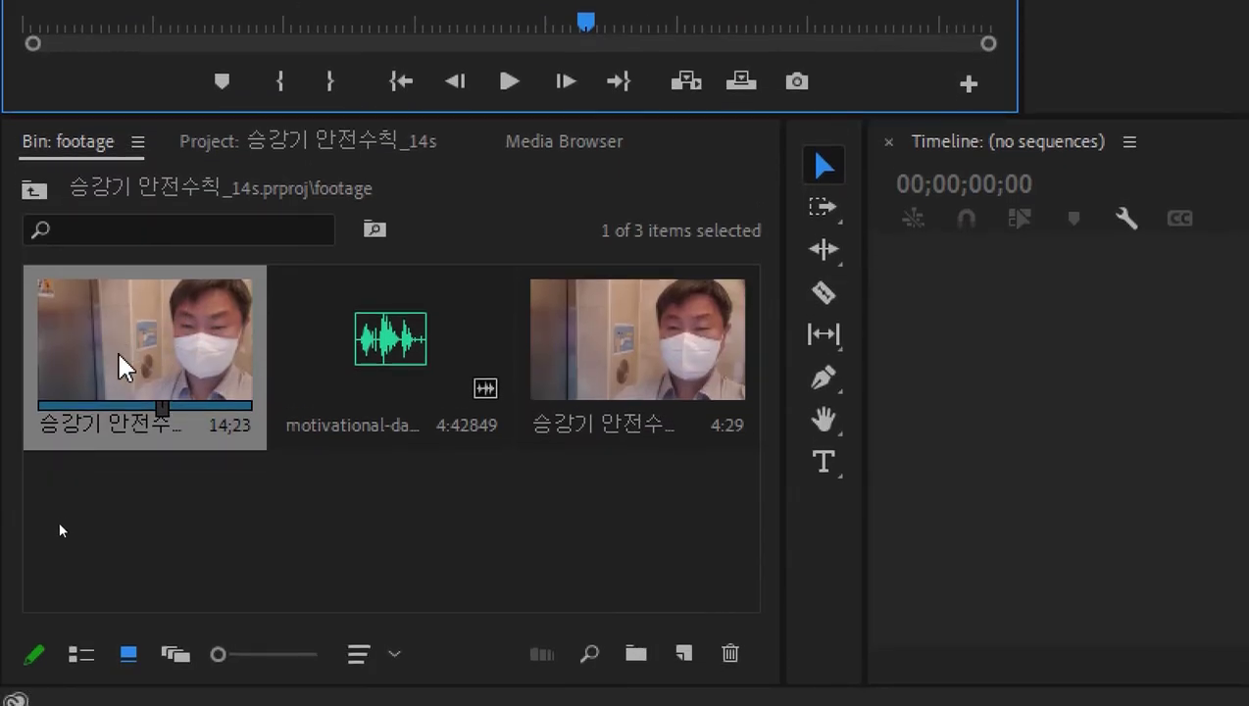
- Create a new sequence from the 승강기 안전수칙_1000.mp4 clip in the footage bin
{"action": "right_click", "coordinate": [119, 365]}
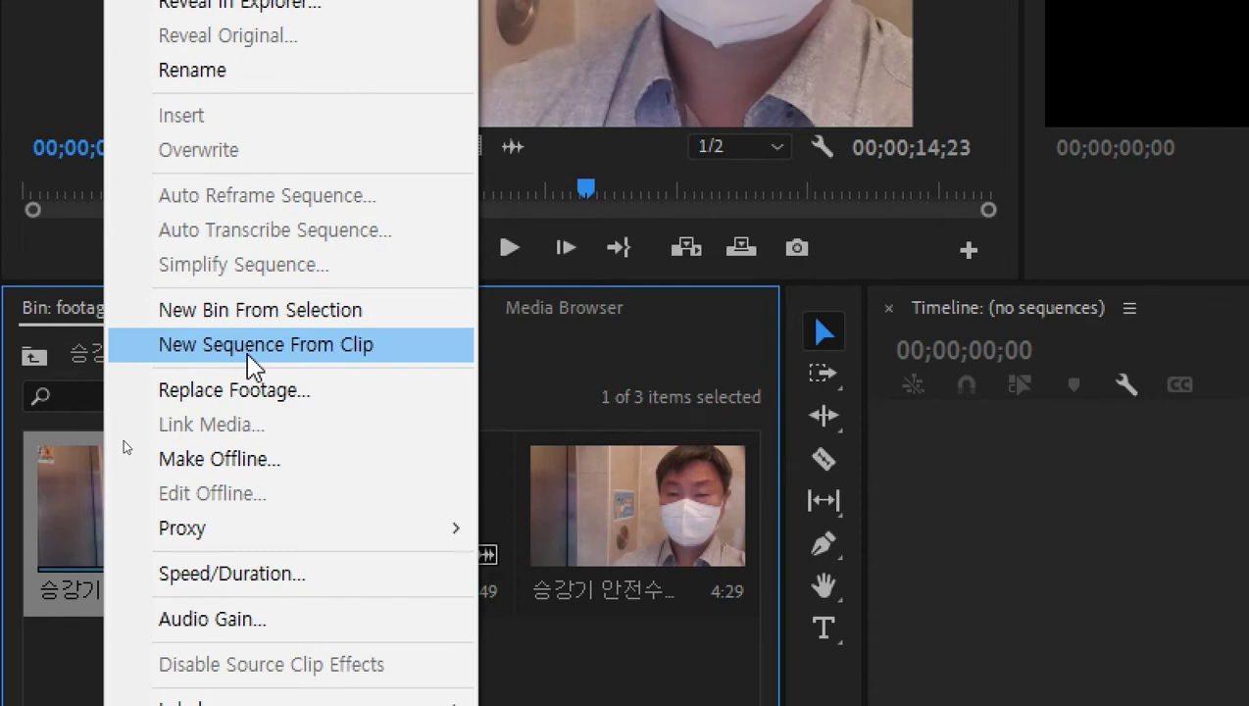
{"action": "left_click", "coordinate": [253, 345]}
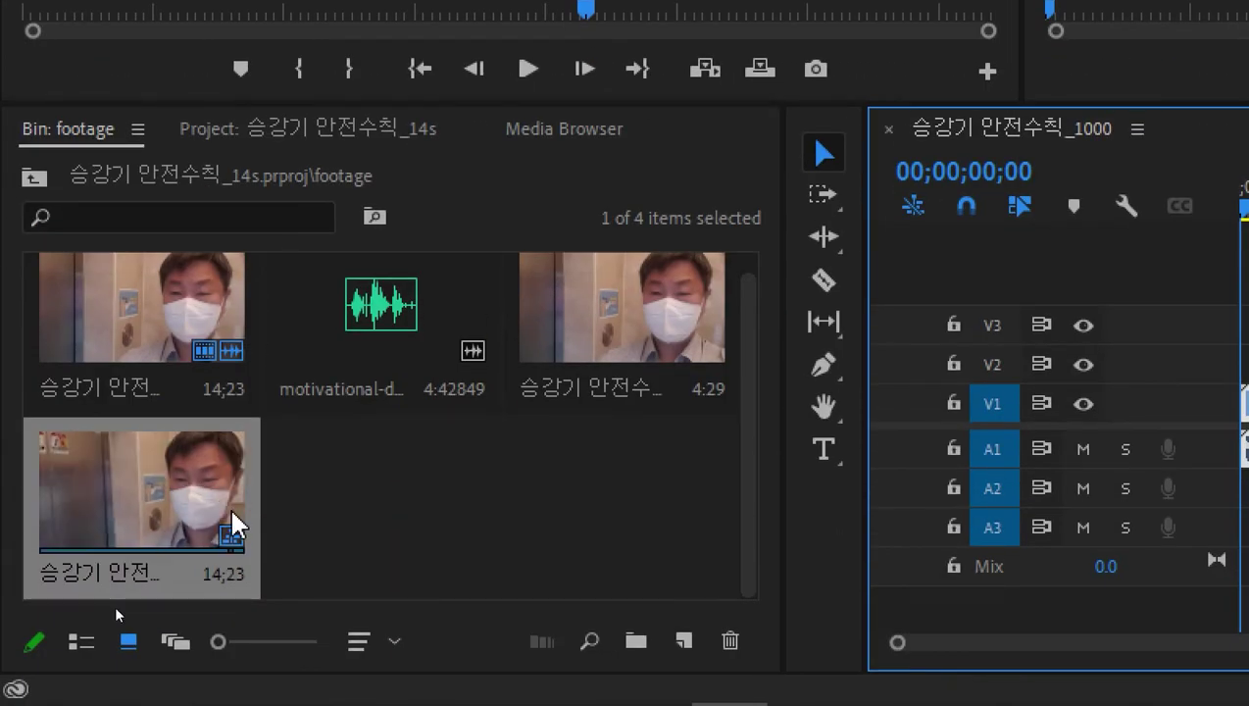
- Show the footage bin's items as a list and delete the 승강기 안전수칙_1000 sequence
{"action": "left_click", "coordinate": [78, 646]}
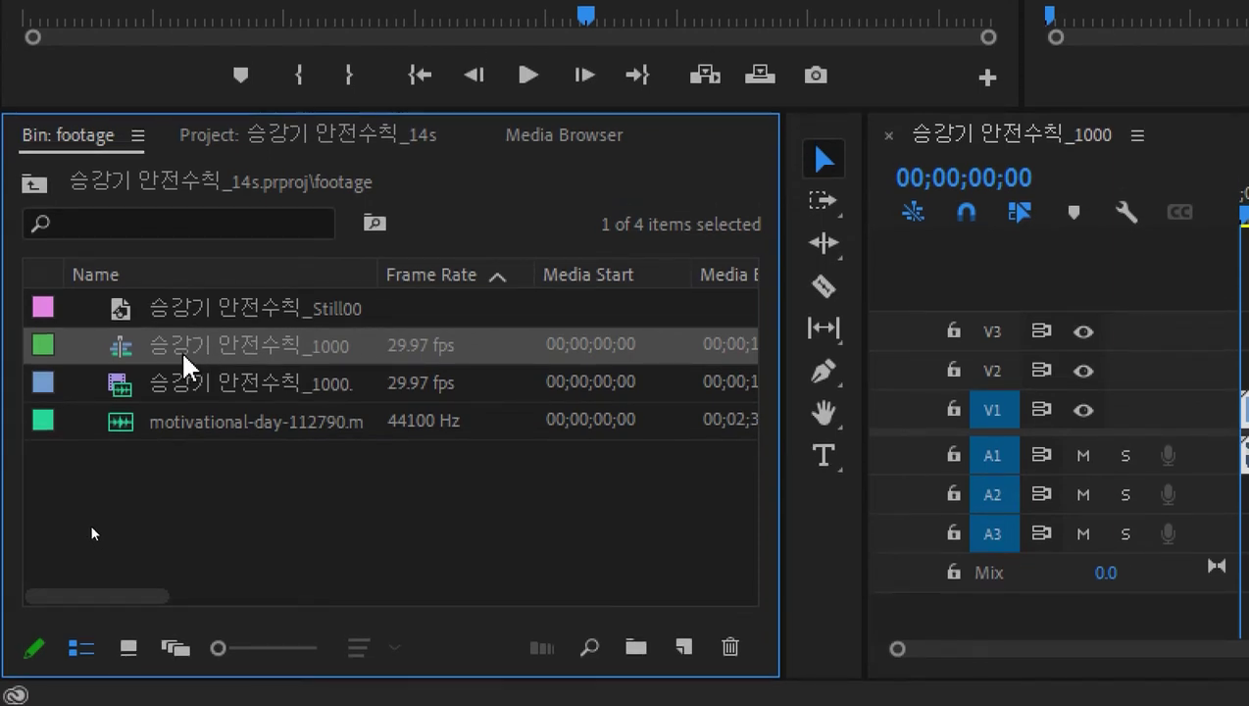
{"action": "key", "text": "Delete"}
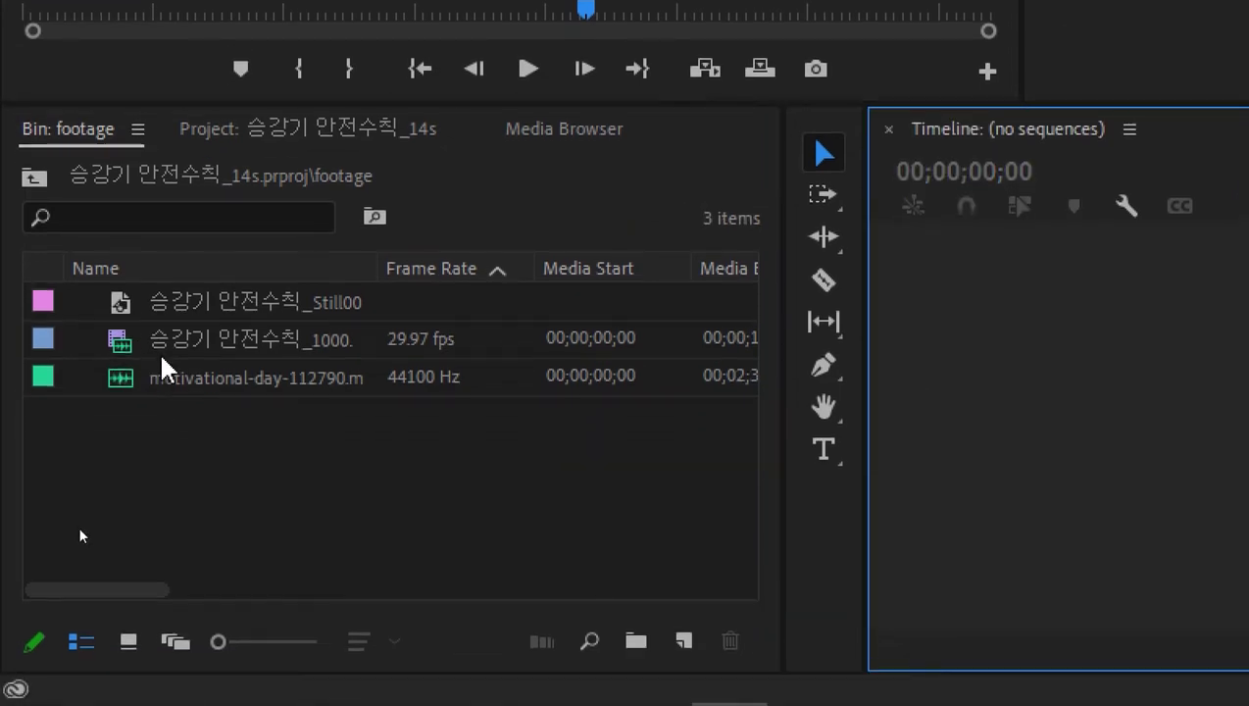
- Create a sequence from the 승강기 안전수칙_1000.mp4 clip in the empty timeline and return to the project's top level
{"action": "left_click", "coordinate": [167, 439]}
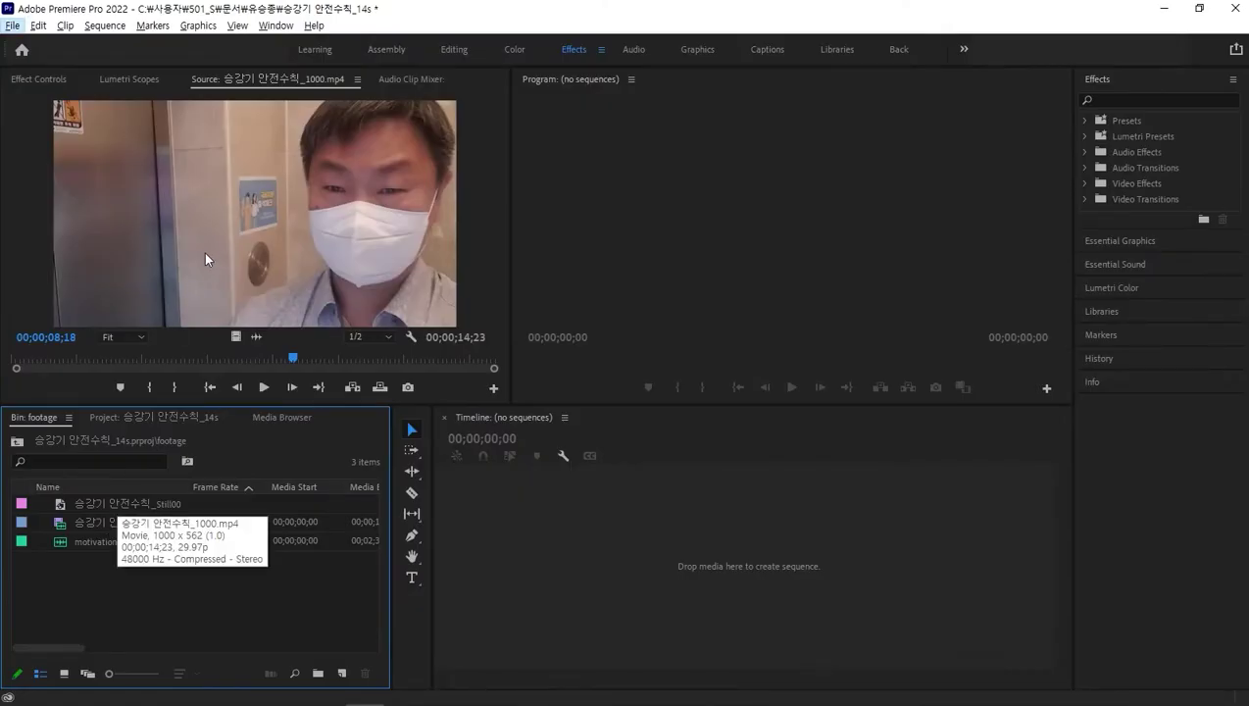
{"action": "left_click_drag", "start_coordinate": [653, 592], "coordinate": [653, 593]}
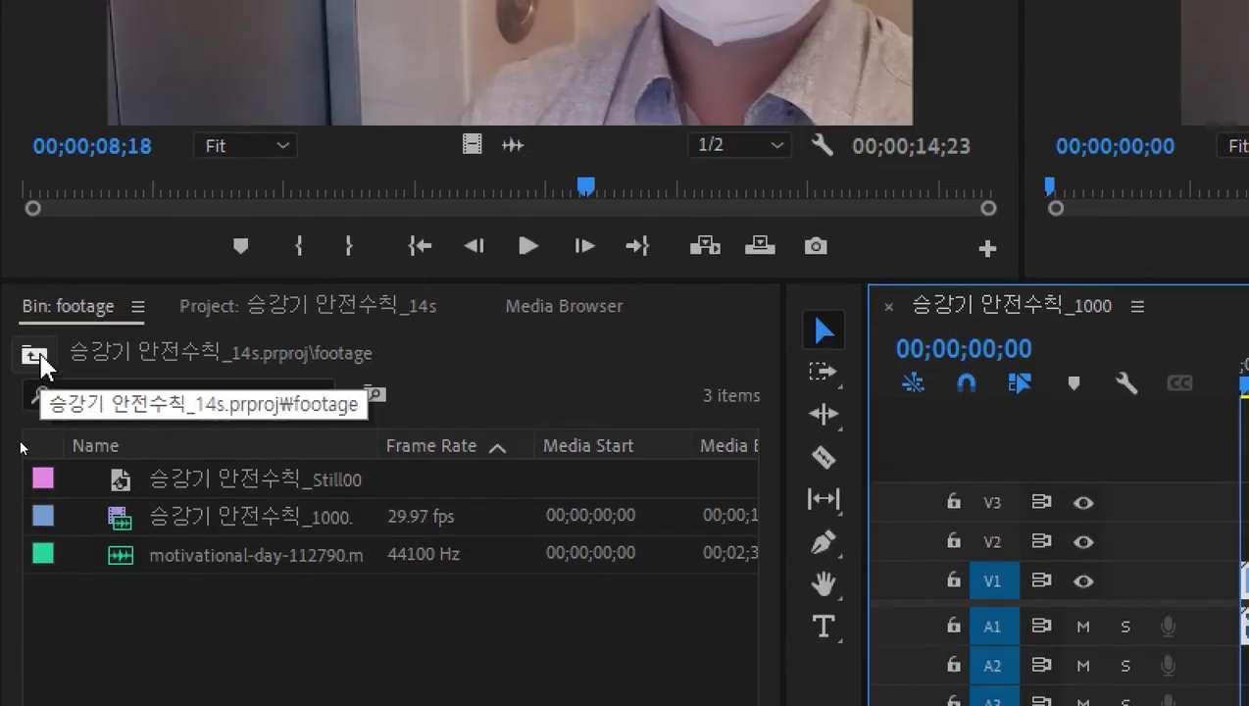
{"action": "left_click", "coordinate": [18, 441]}
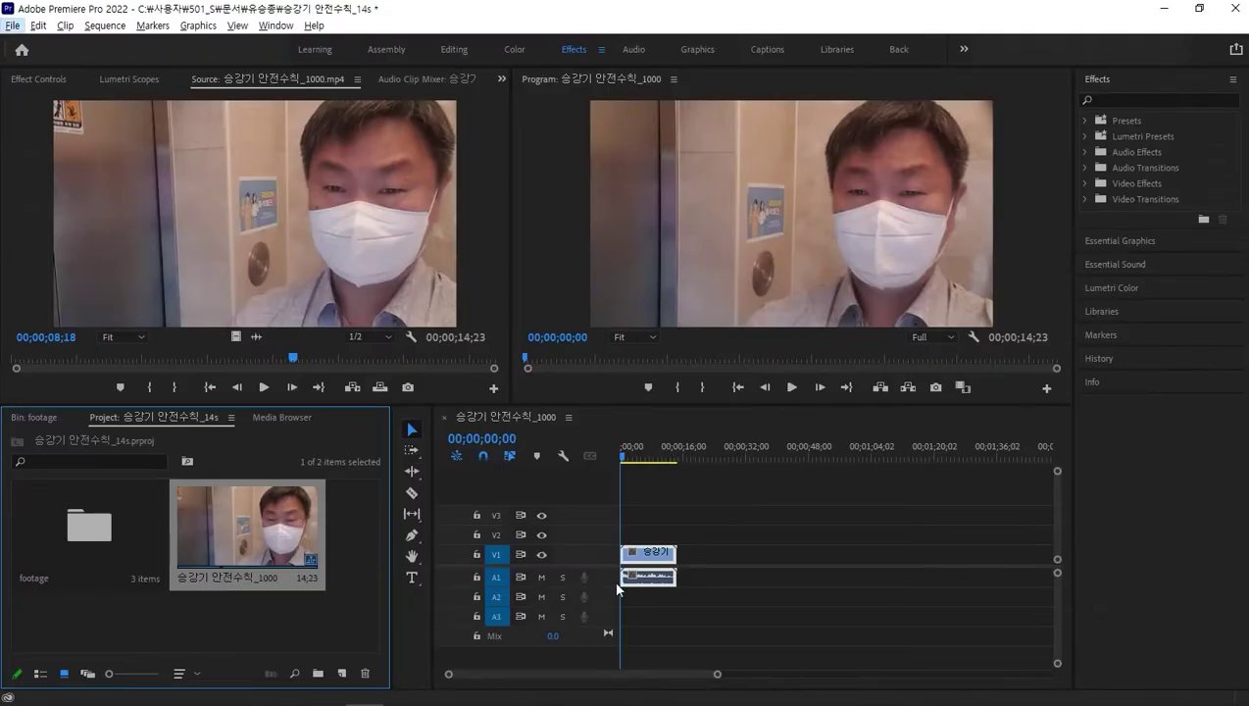
- Fit the whole 승강기 안전수칙_1000 sequence in the timeline, select all its clips, and preview the first seconds
{"action": "left_click", "coordinate": [653, 496]}
{"action": "key", "text": "backslash"}
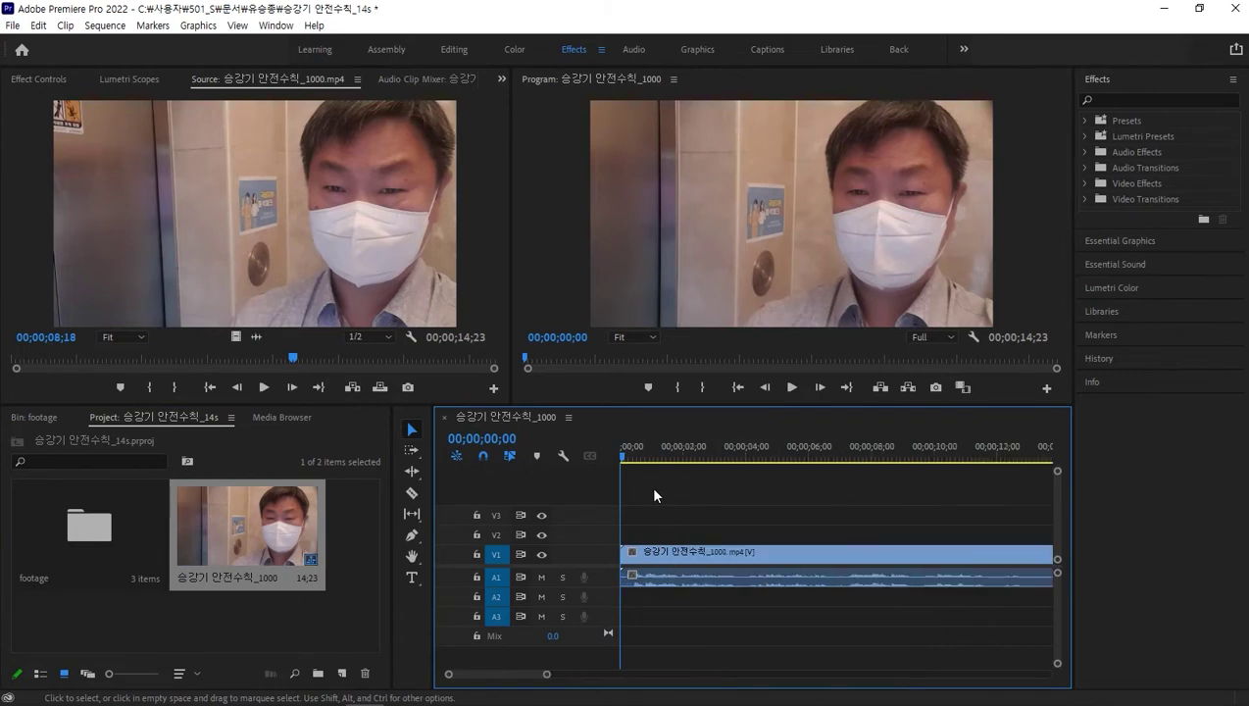
{"action": "key", "text": "ctrl+a"}
{"action": "key", "text": "space"}
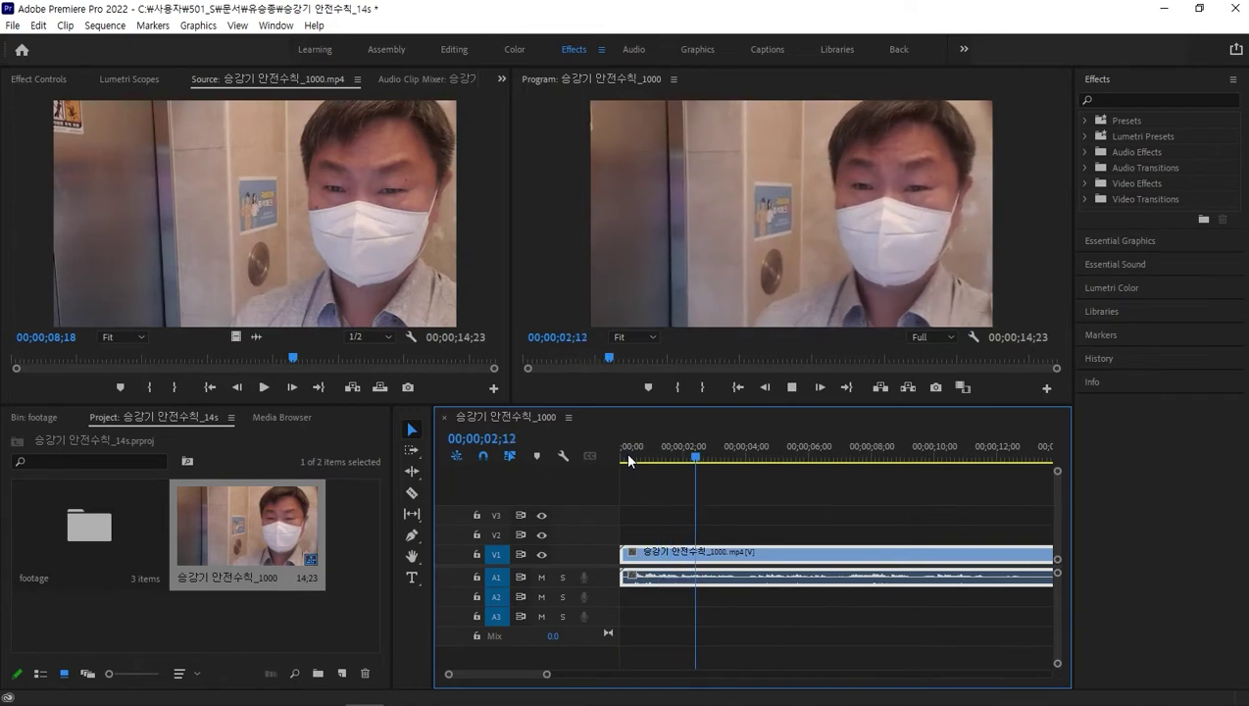
{"action": "key", "text": "space"}
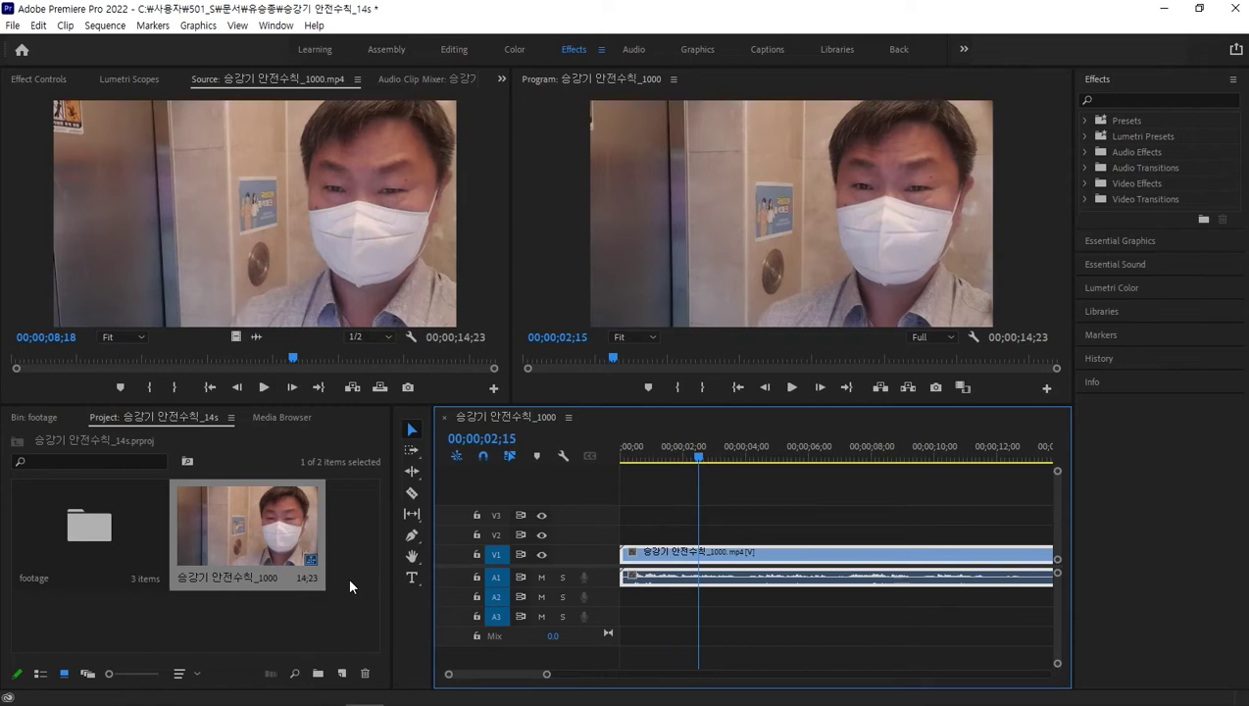
- Return the playhead to the start of the sequence and replay its opening second
{"action": "left_click", "coordinate": [268, 609]}
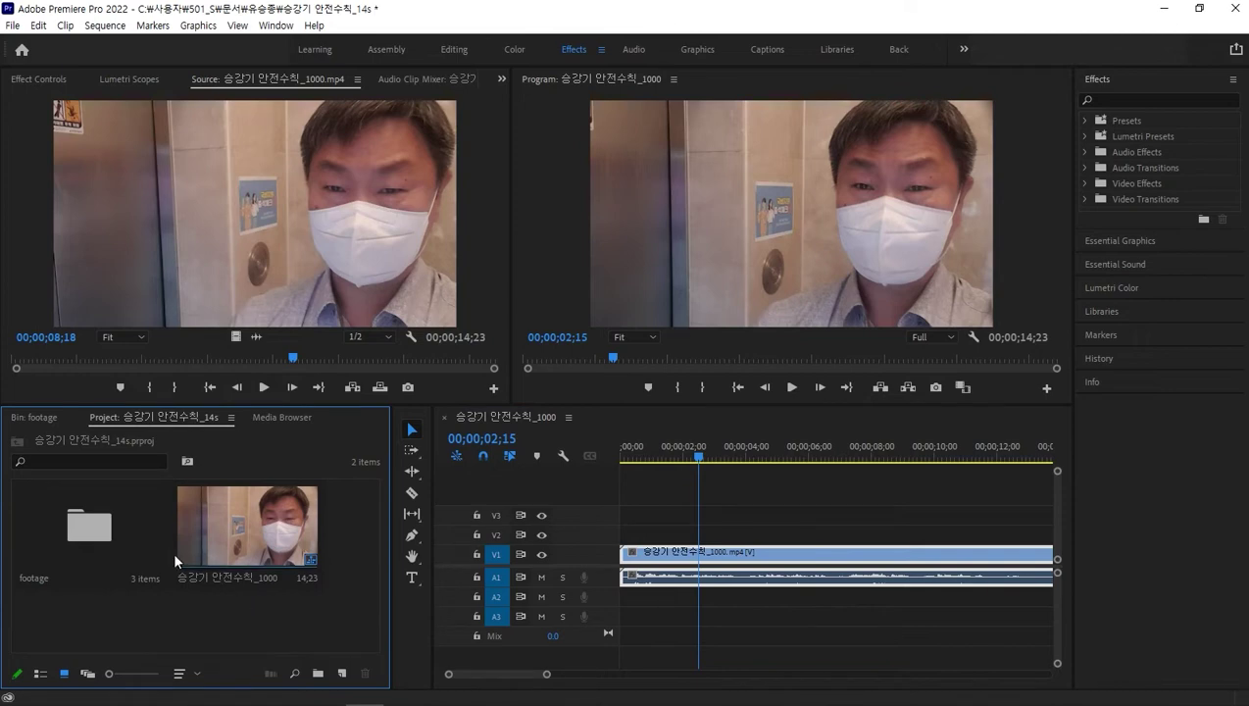
{"action": "key", "text": "Right"}
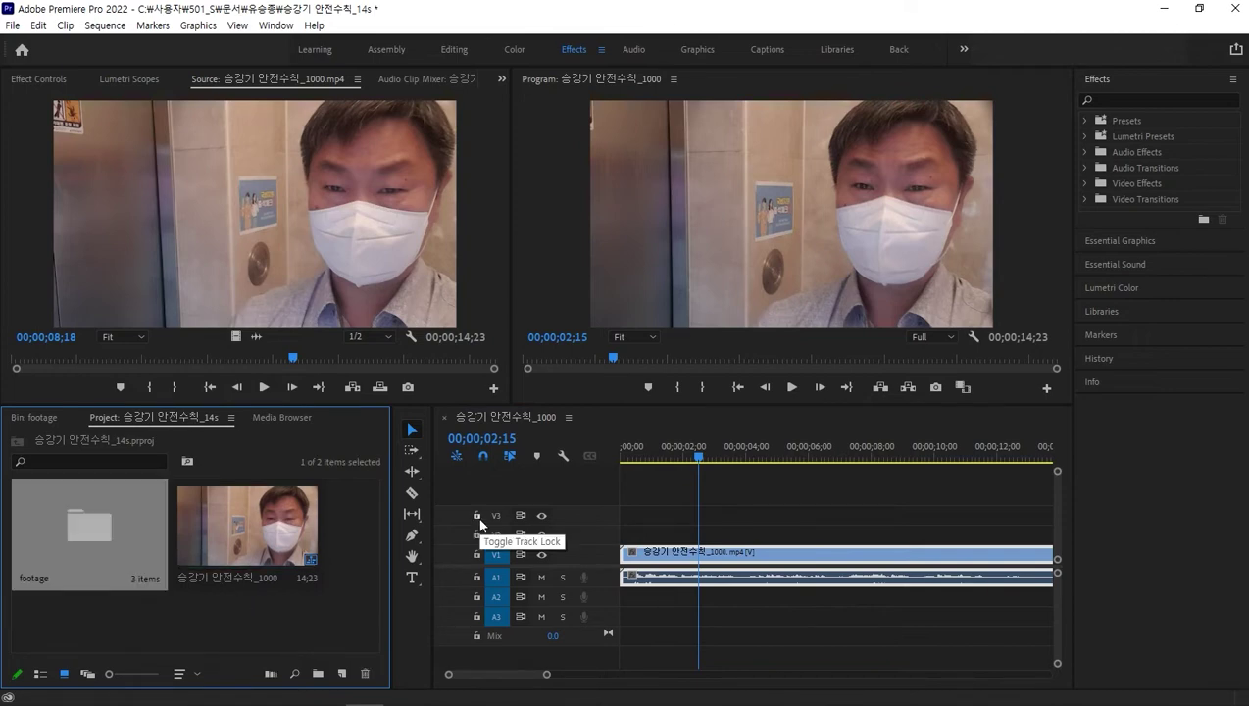
{"action": "left_click", "coordinate": [902, 514]}
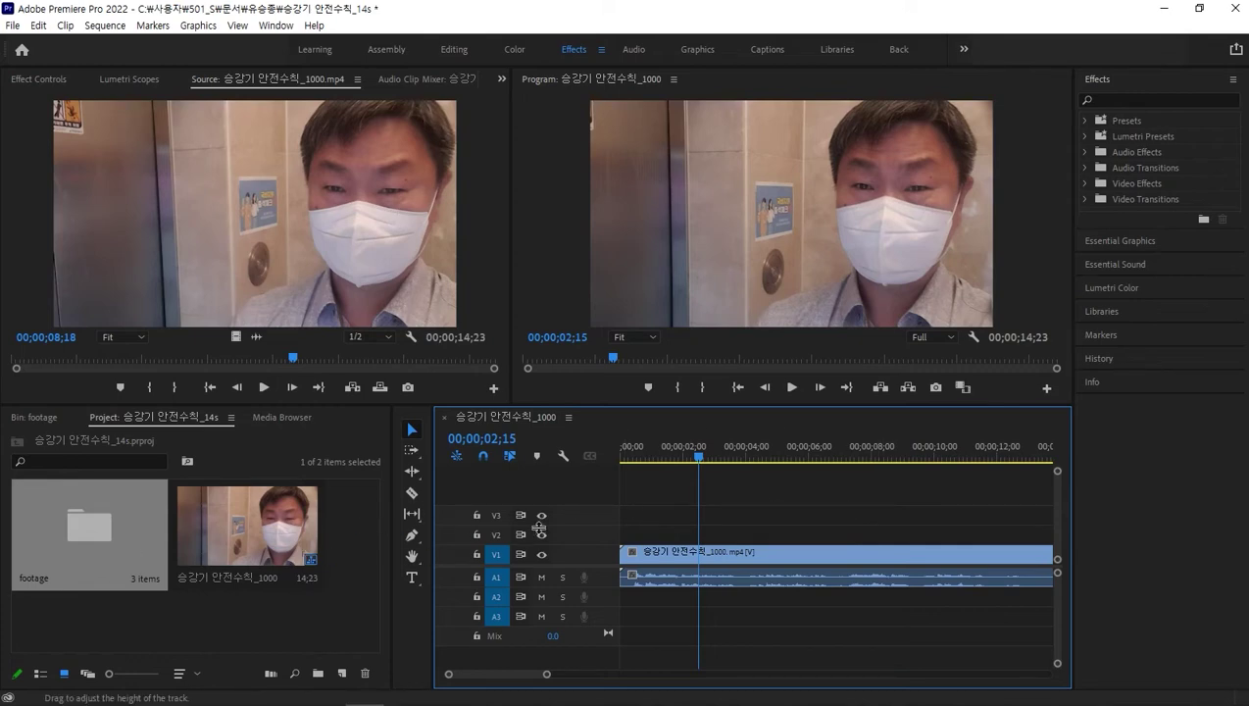
{"action": "key", "text": "Home"}
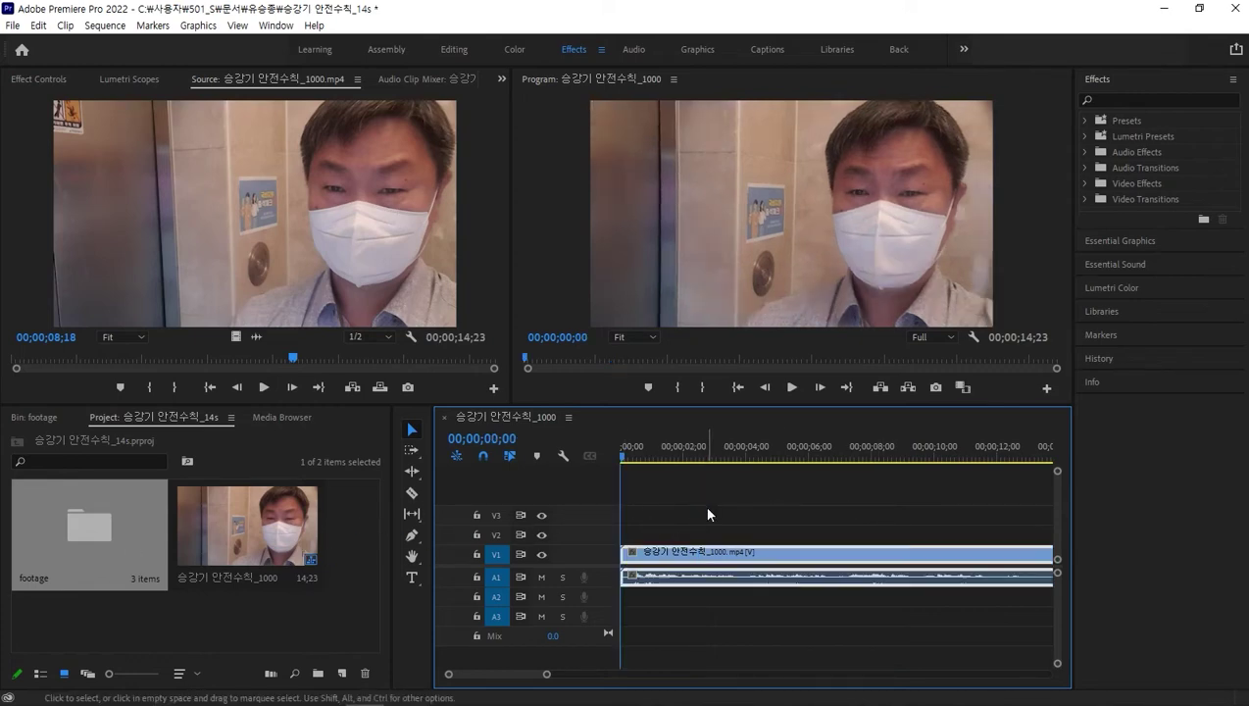
{"action": "key", "text": "space"}
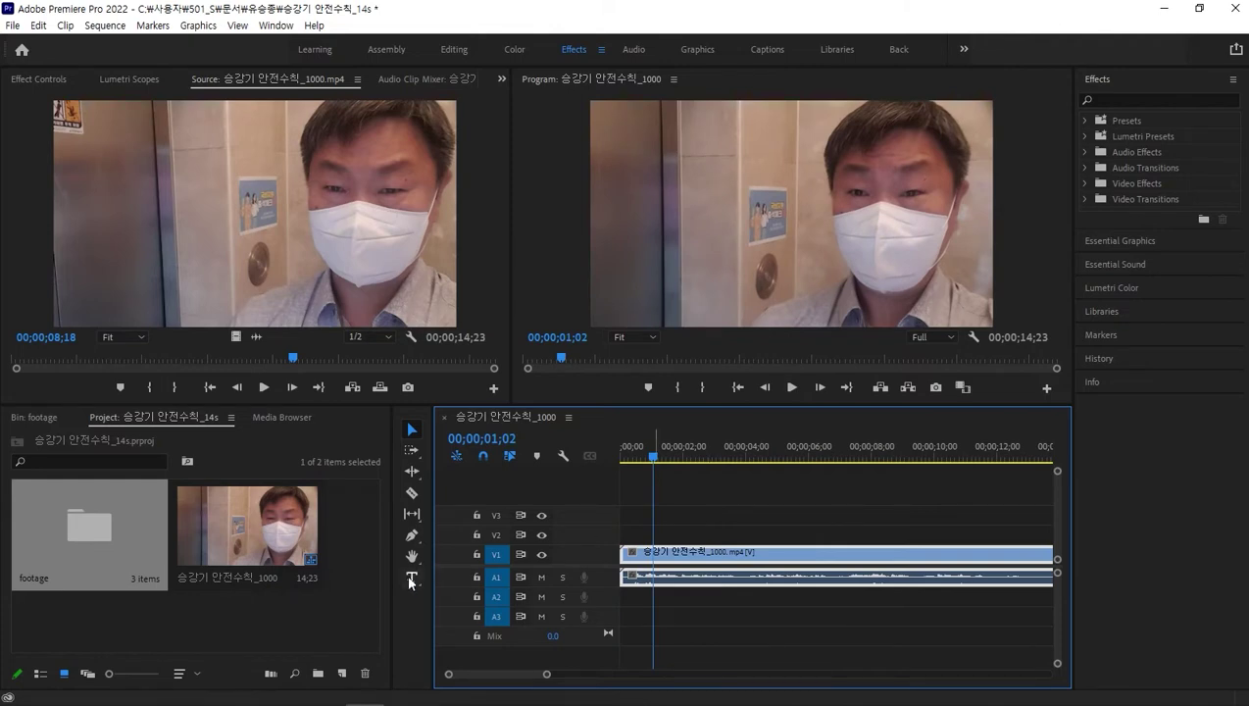
- Open the footage bin, show its items as thumbnails, and load 승강기 안전수칙_Still001.png into the Source monitor
{"action": "double_click", "coordinate": [104, 527]}
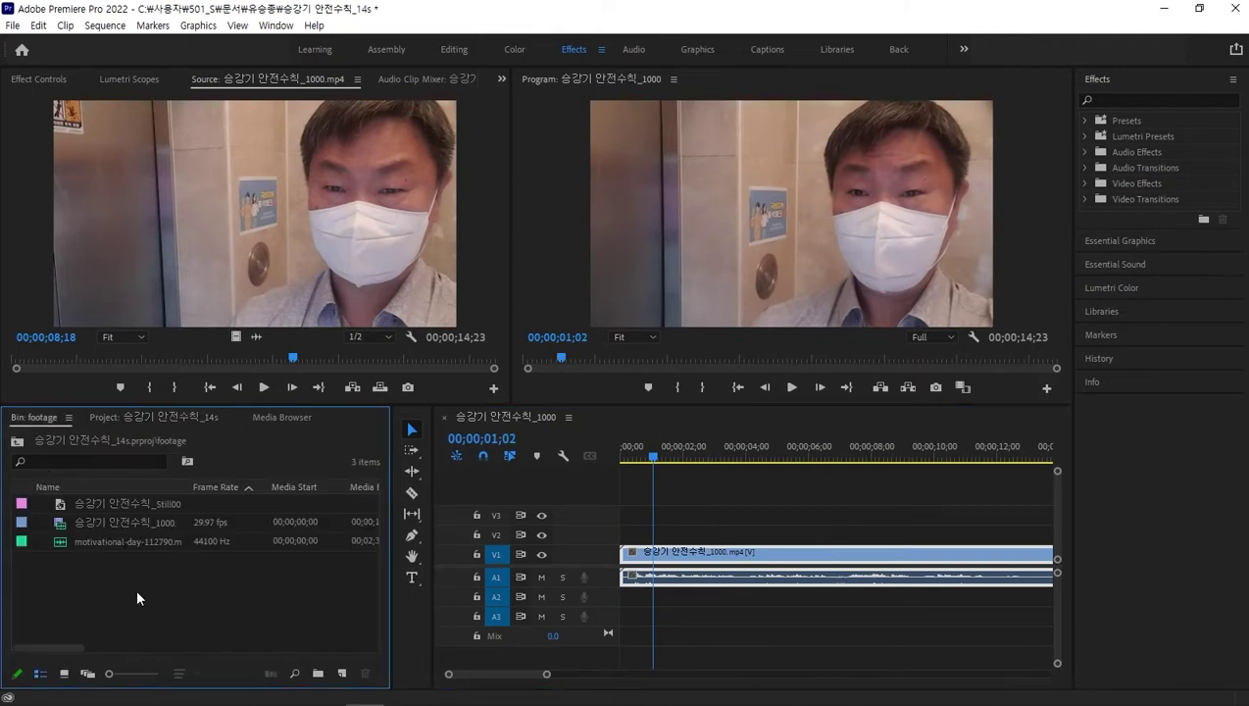
{"action": "left_click", "coordinate": [63, 673]}
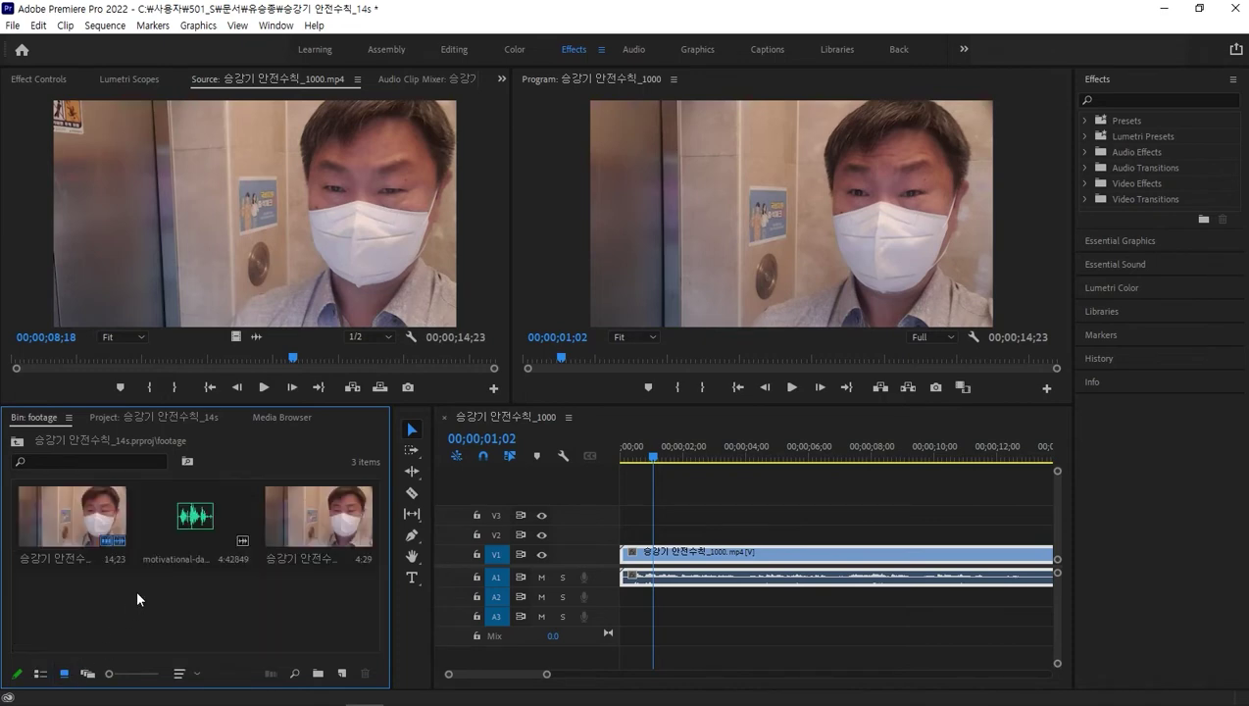
{"action": "double_click", "coordinate": [316, 524]}
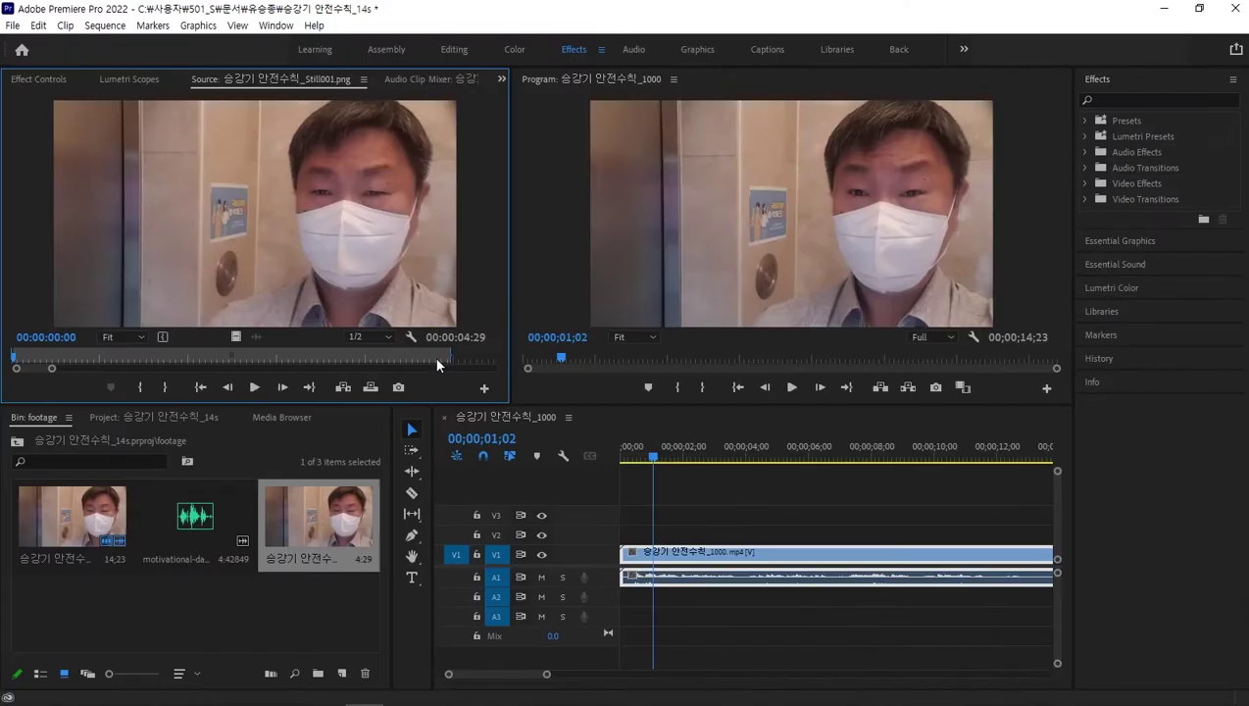
- Insert the 승강기 안전수칙_Still001.png still at the start of the sequence on V1, ahead of the video clip
{"action": "left_click", "coordinate": [674, 556]}
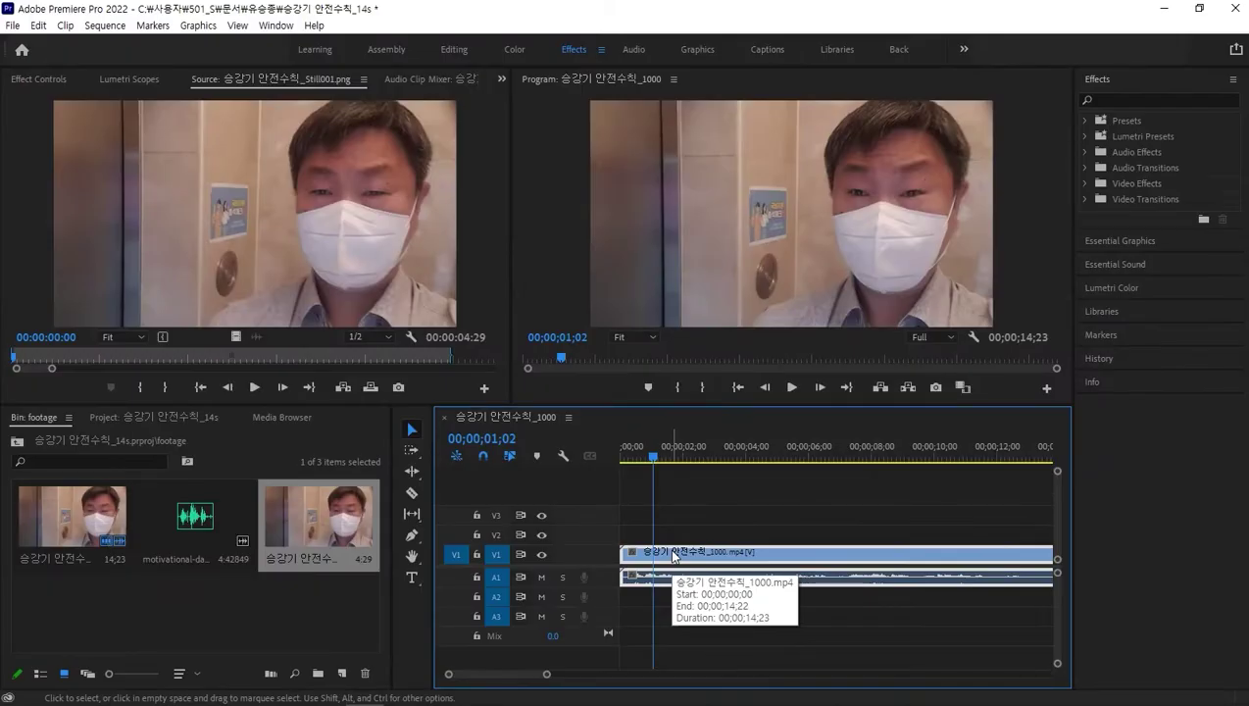
{"action": "key", "text": "Home"}
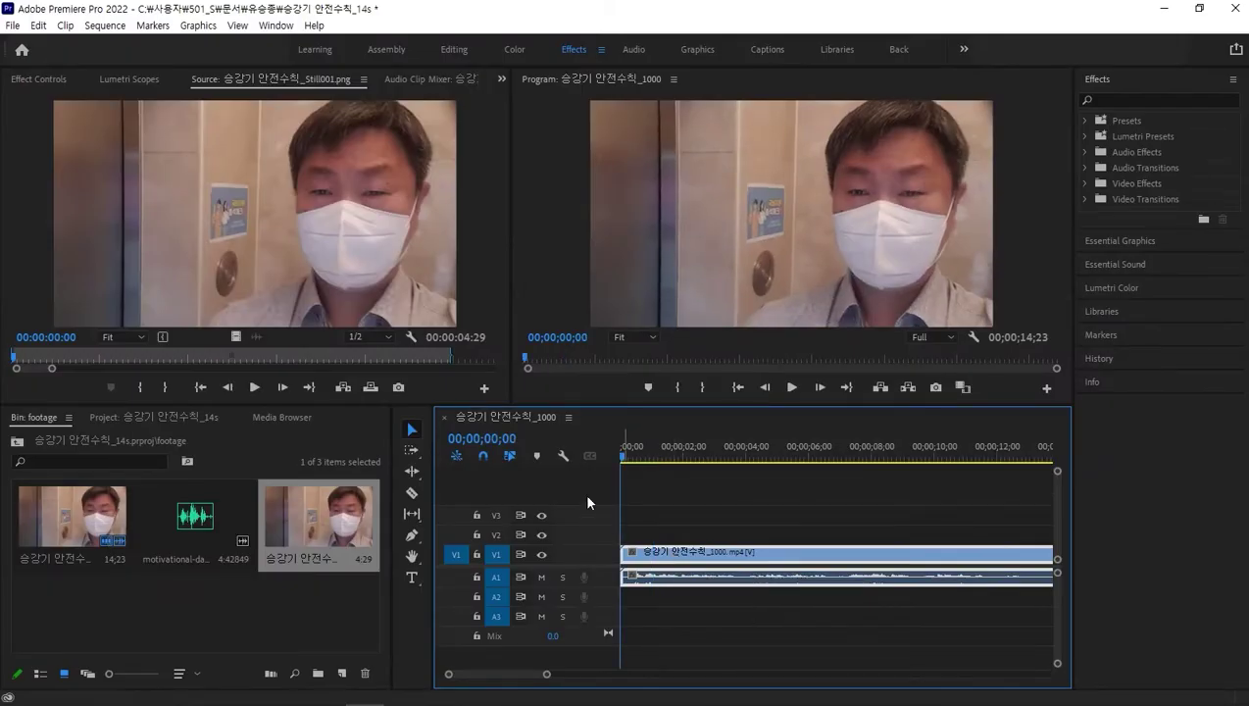
{"action": "left_click", "coordinate": [348, 235]}
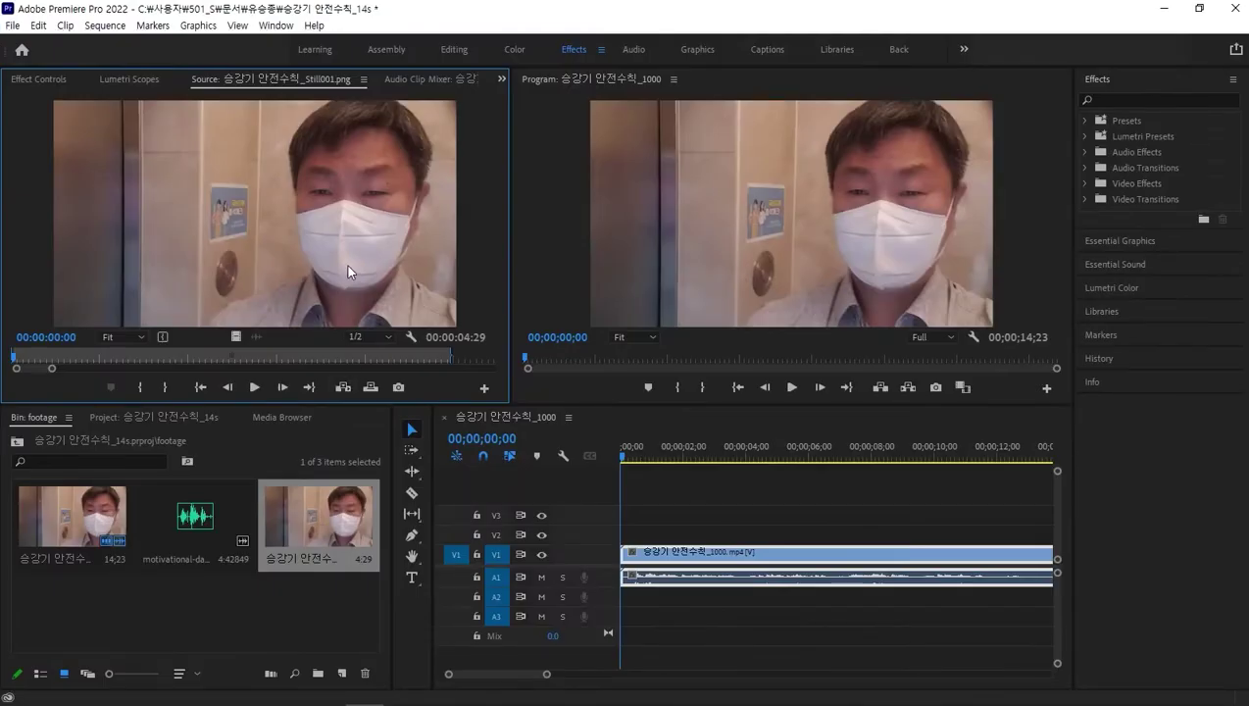
{"action": "key", "text": "comma"}
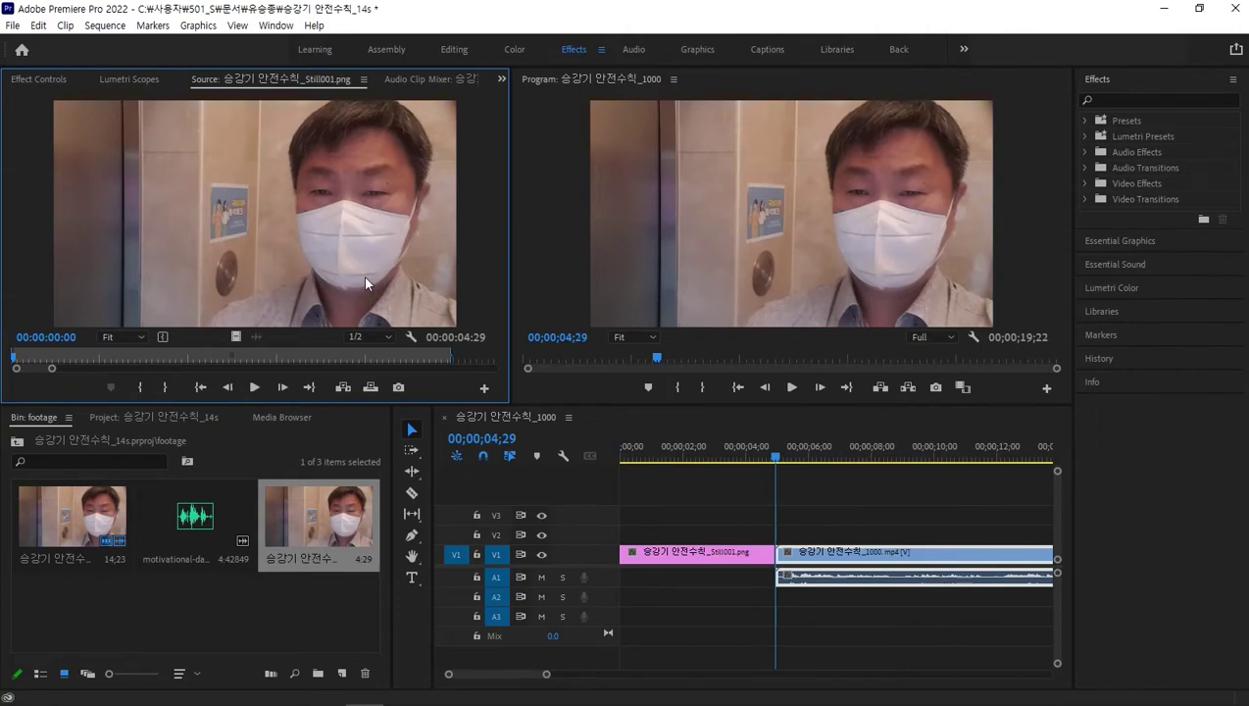
{"action": "key", "text": "alt"}
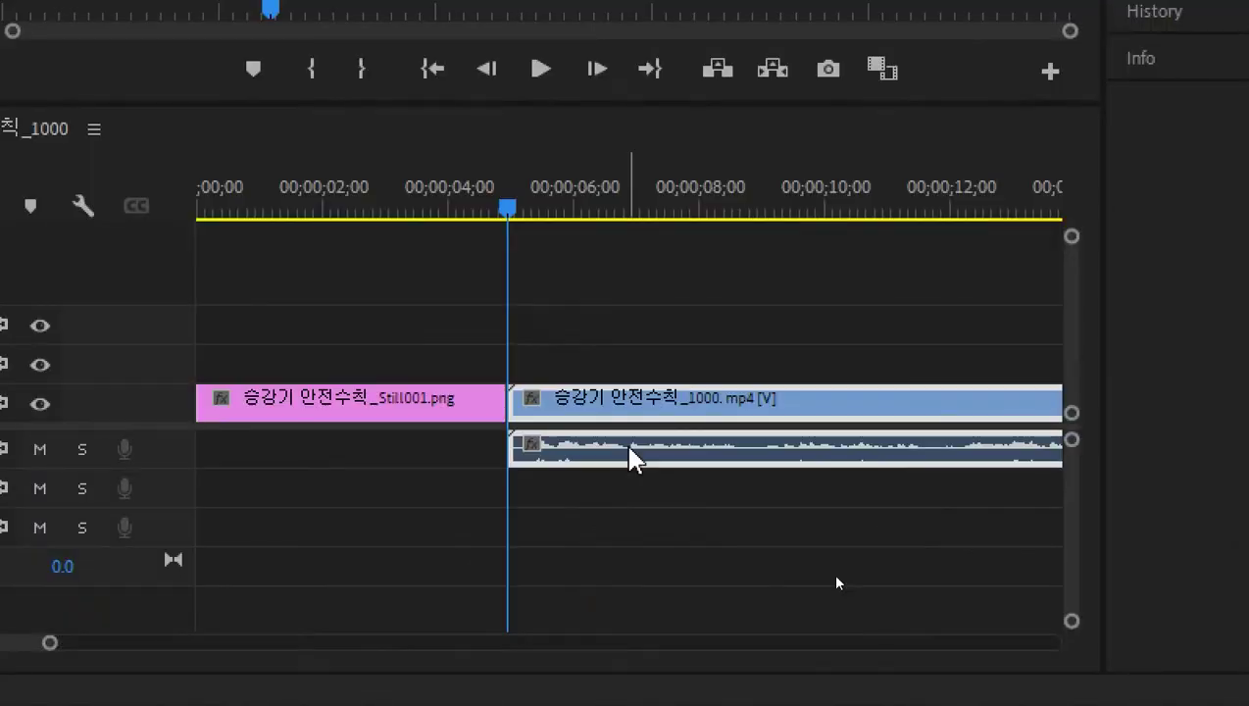
- Play the sequence from its start through the cut from still to video, and replay the beginning of the still
{"action": "mouse_move", "coordinate": [633, 458]}
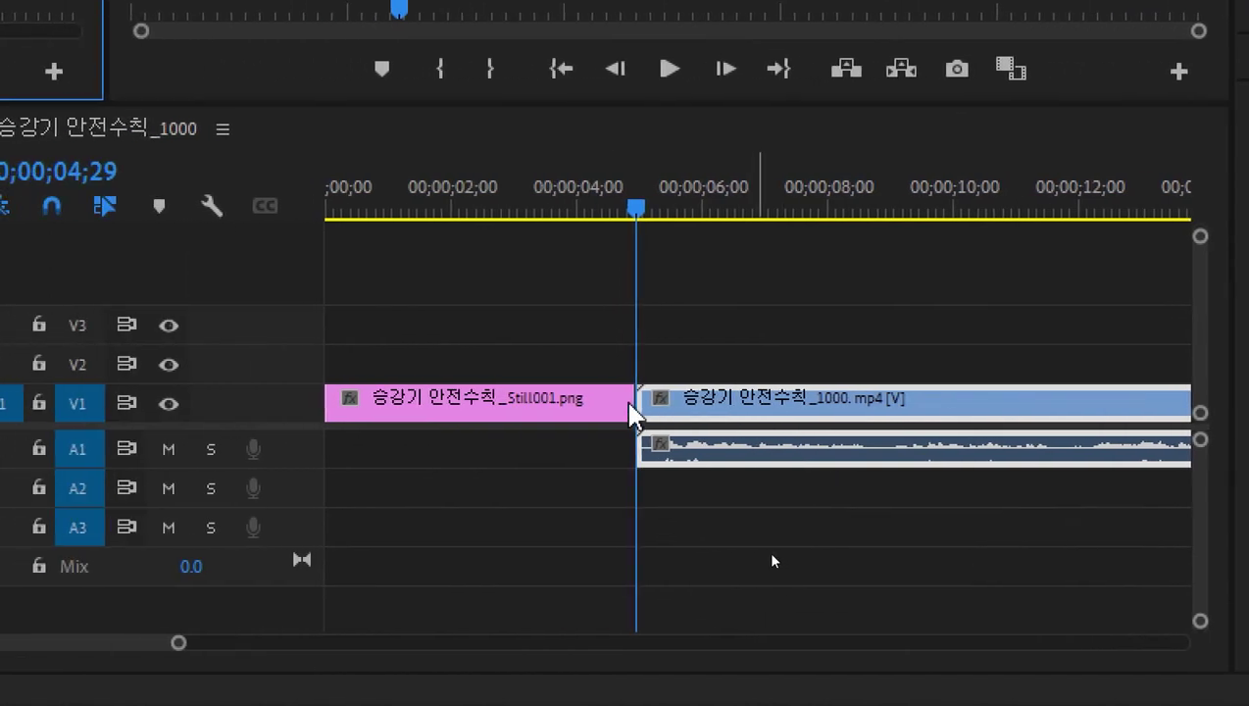
{"action": "mouse_move", "coordinate": [632, 410]}
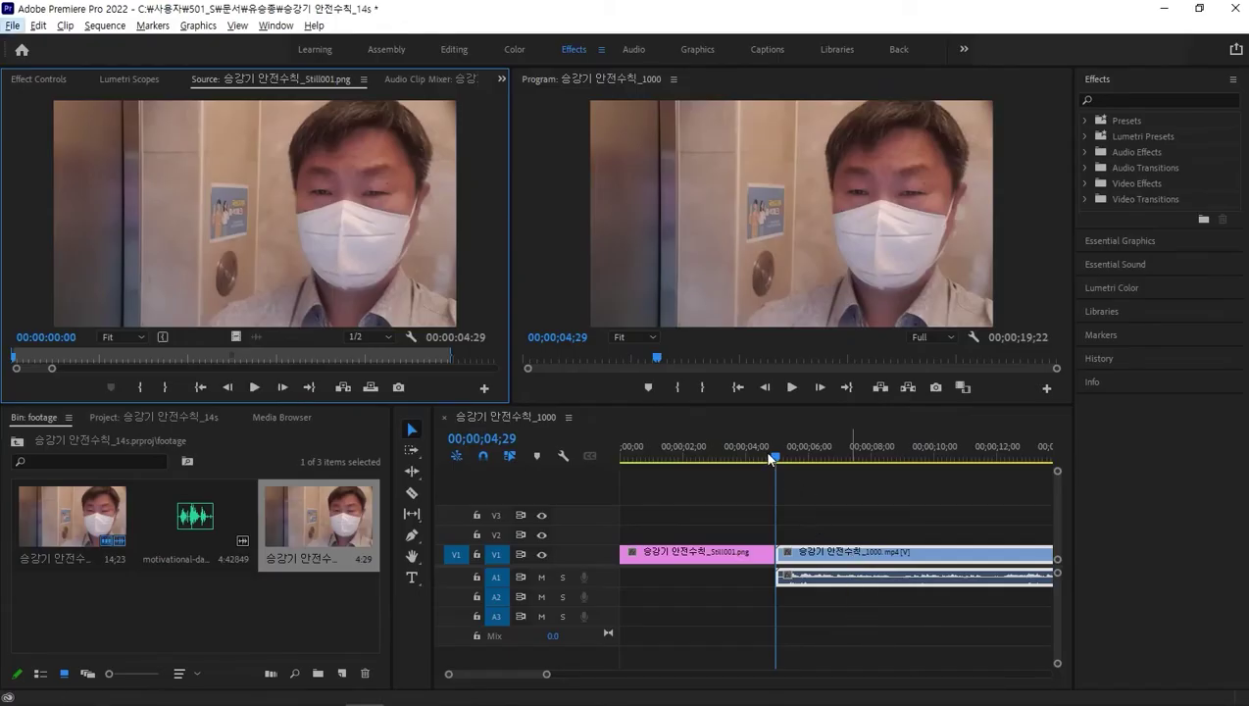
{"action": "left_click", "coordinate": [728, 451]}
{"action": "key", "text": "Home"}
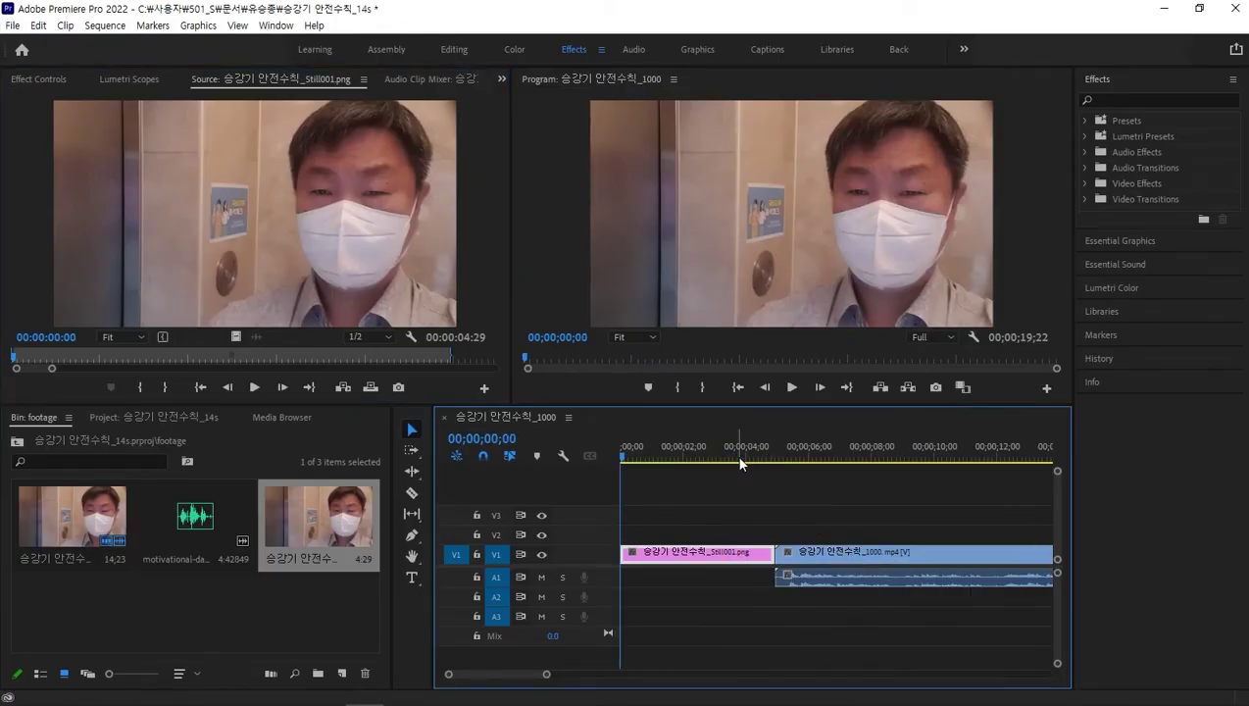
{"action": "key", "text": "space"}
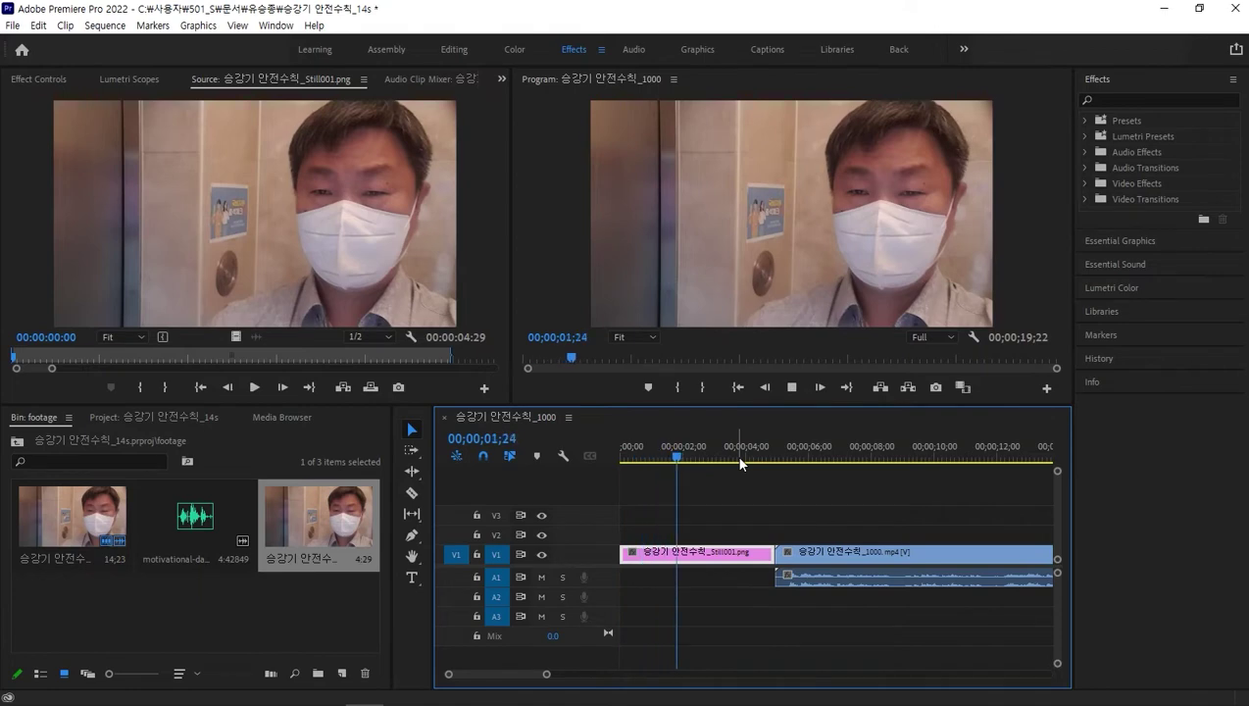
{"action": "key", "text": "space"}
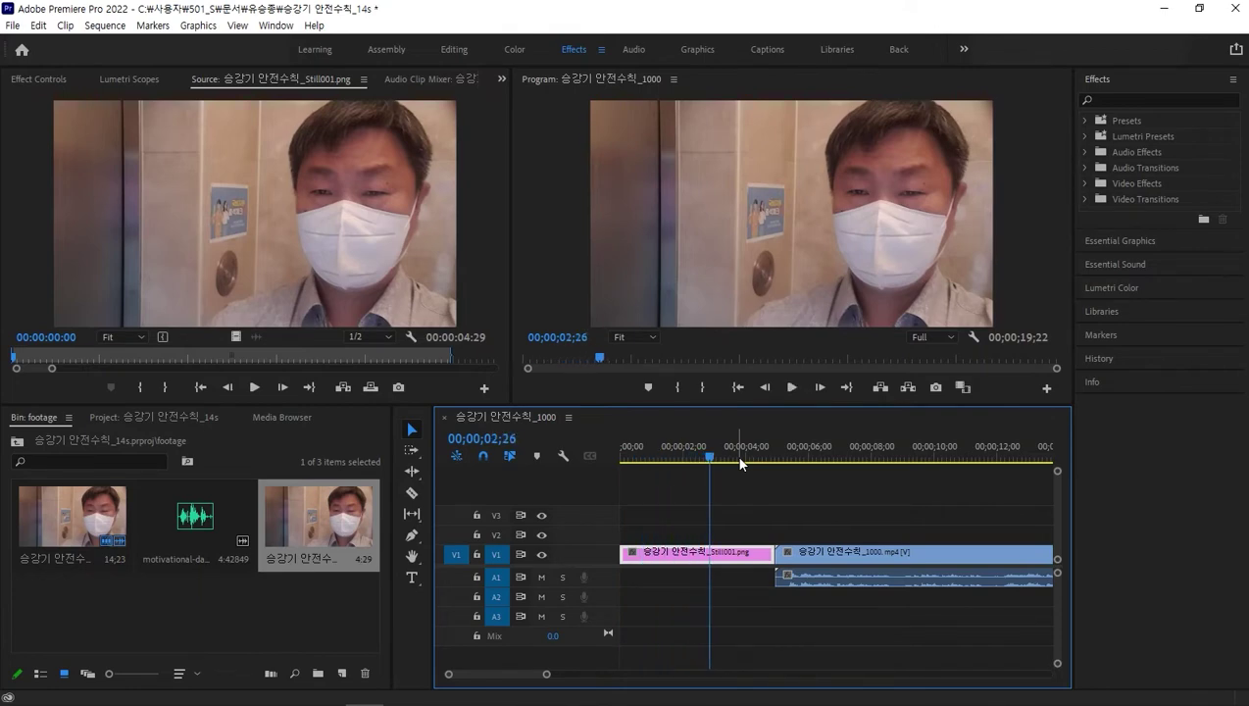
{"action": "key", "text": "space"}
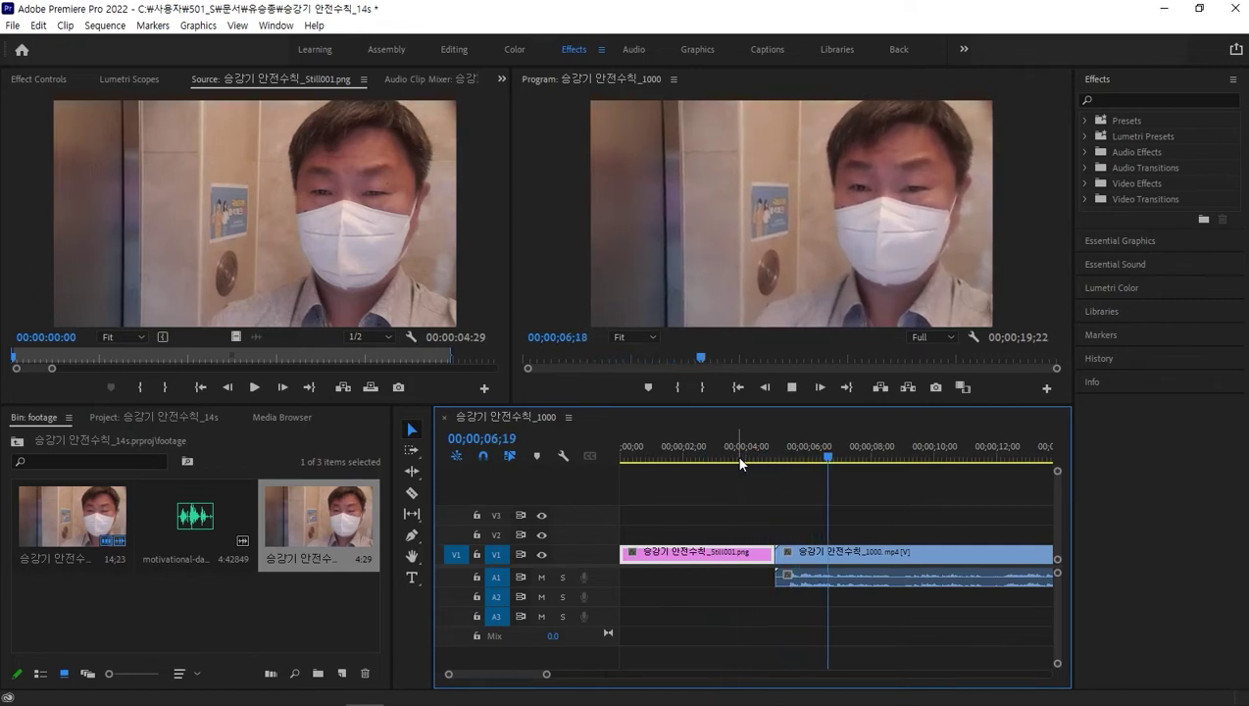
{"action": "left_click", "coordinate": [882, 578]}
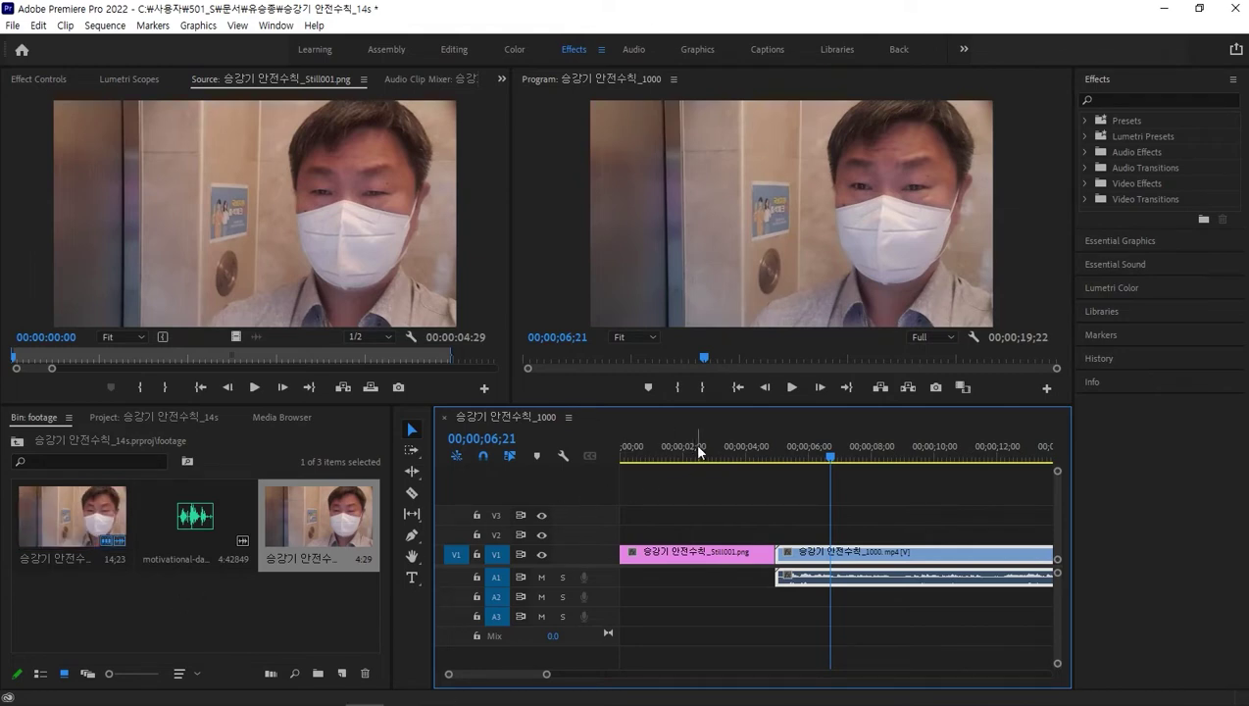
{"action": "left_click_drag", "start_coordinate": [694, 447], "coordinate": [606, 443]}
{"action": "key", "text": "space"}
{"action": "key", "text": "space"}
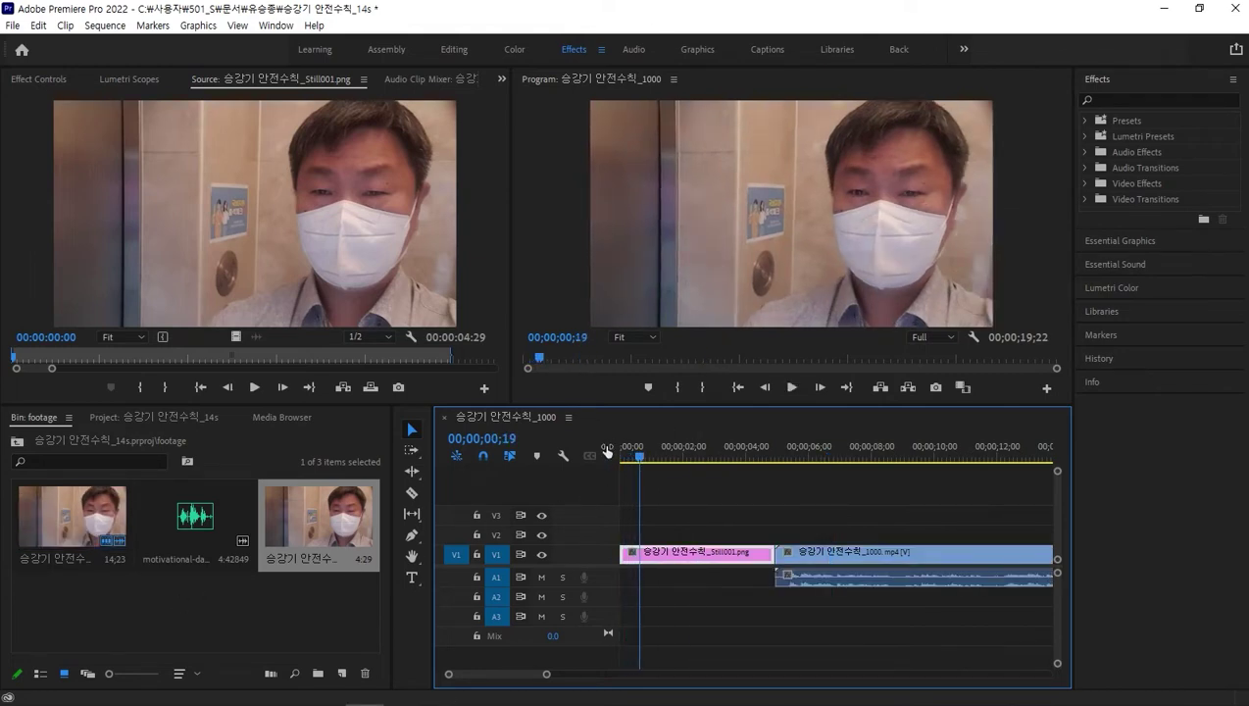
- Load the motivational-day-112790 audio into the Source monitor and place the timeline playhead at the cut between the still and the video
{"action": "left_click", "coordinate": [263, 625]}
{"action": "double_click", "coordinate": [186, 519]}
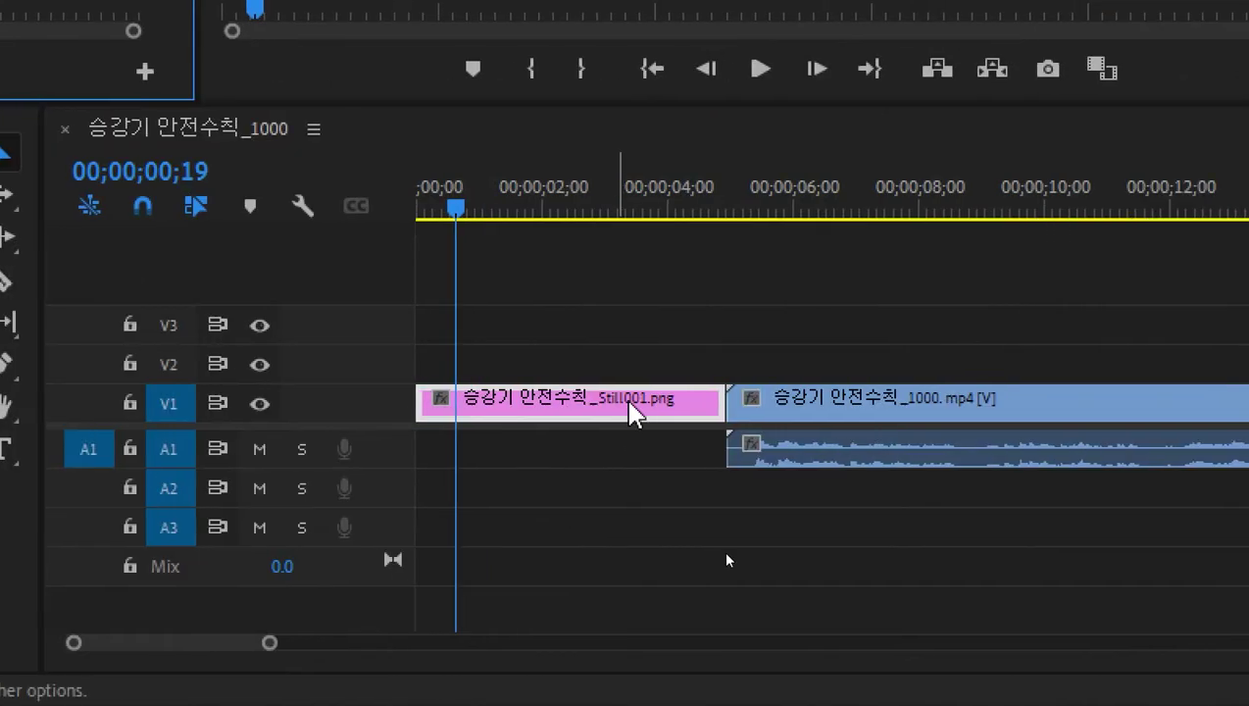
{"action": "left_click", "coordinate": [725, 555]}
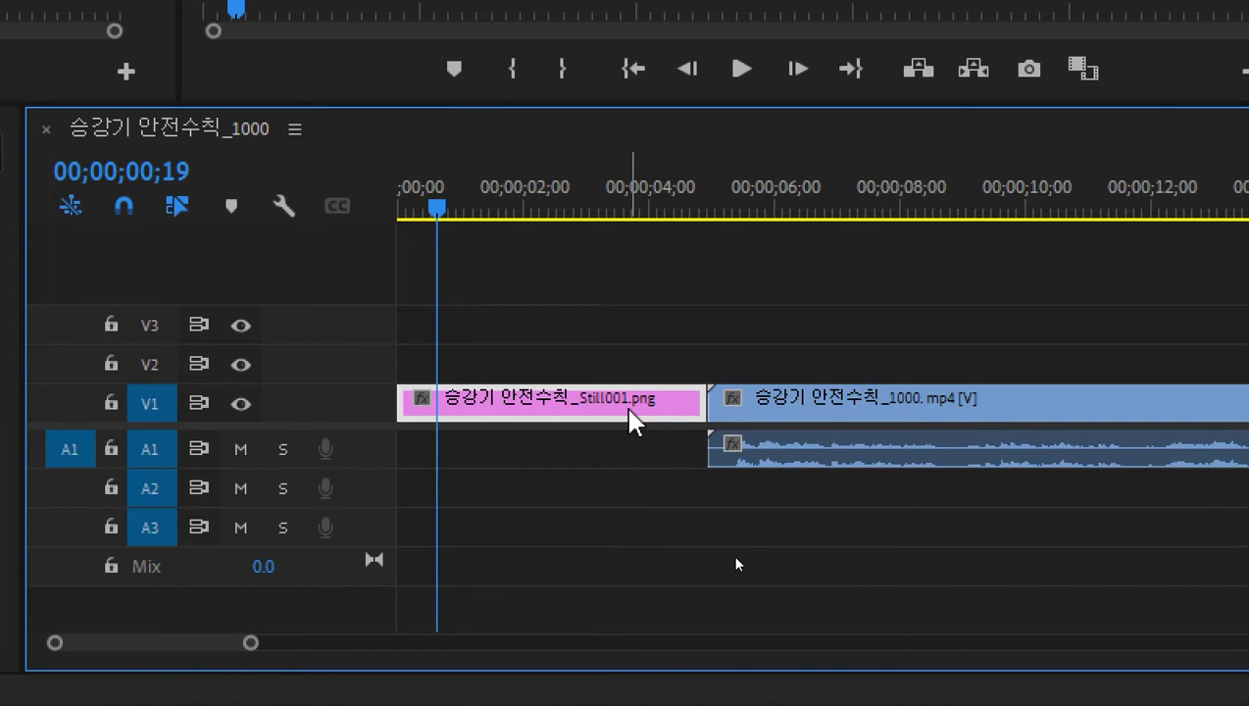
{"action": "key", "text": "Down"}
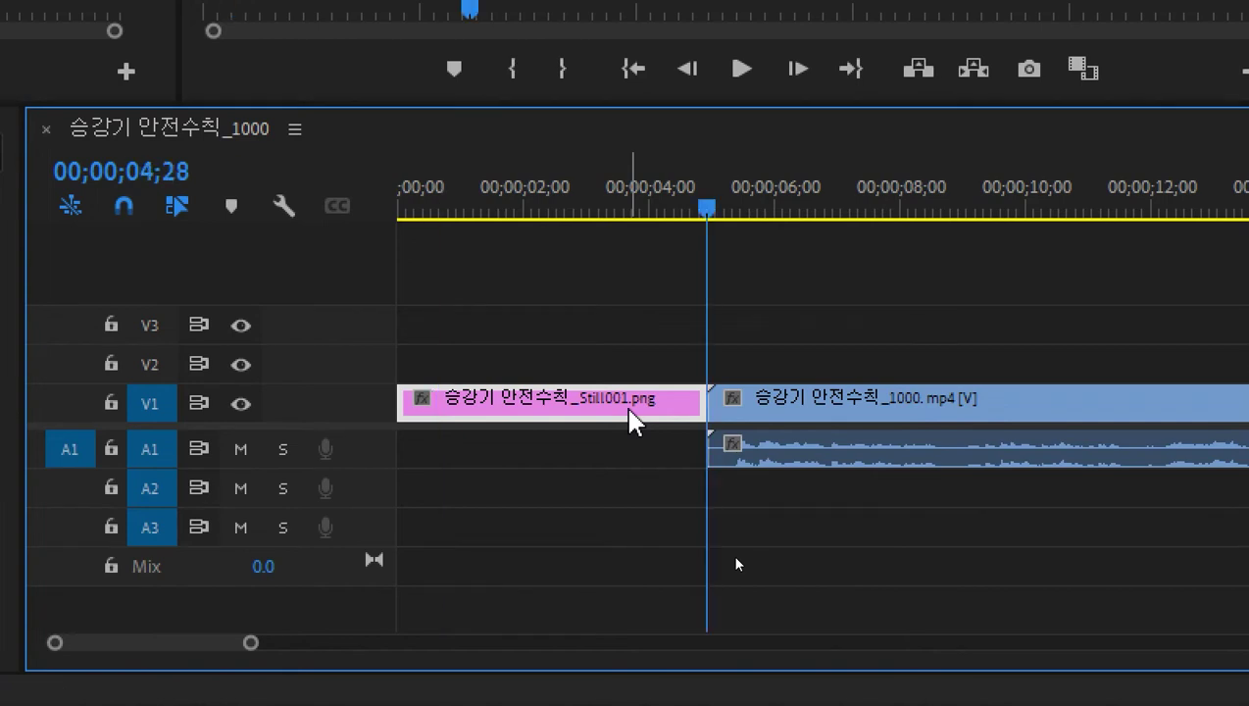
{"action": "key", "text": "Up"}
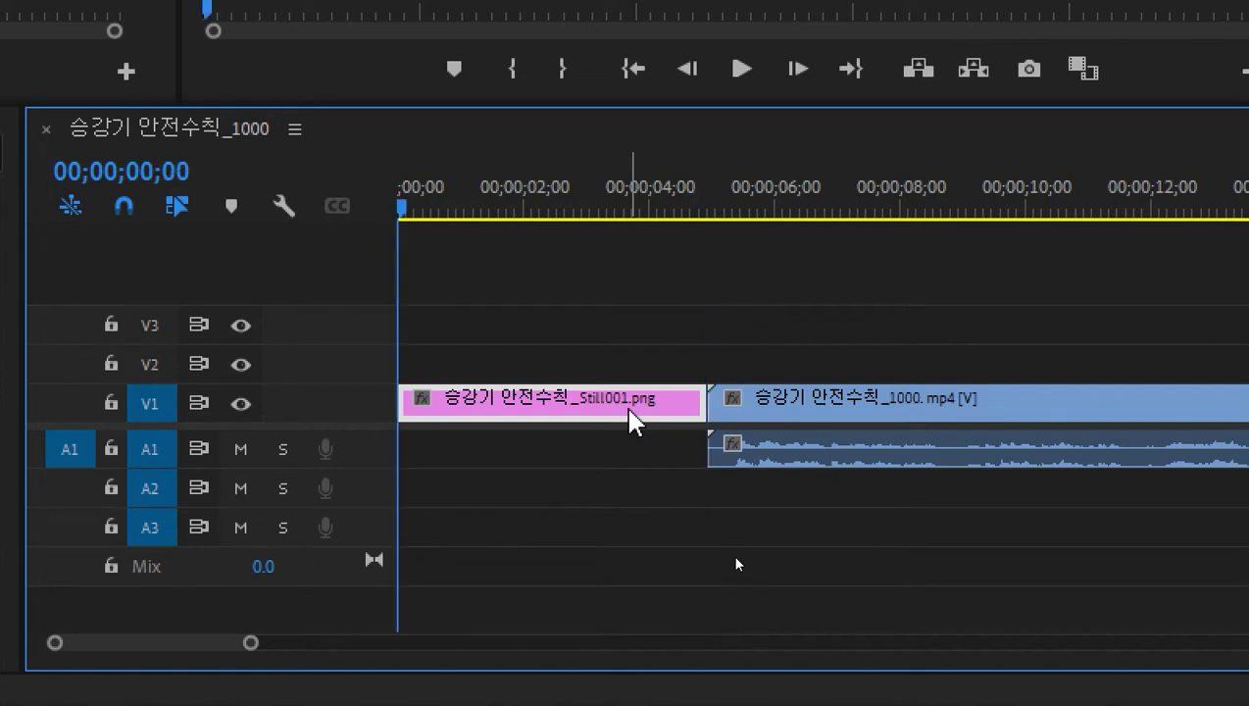
{"action": "left_click", "coordinate": [800, 407]}
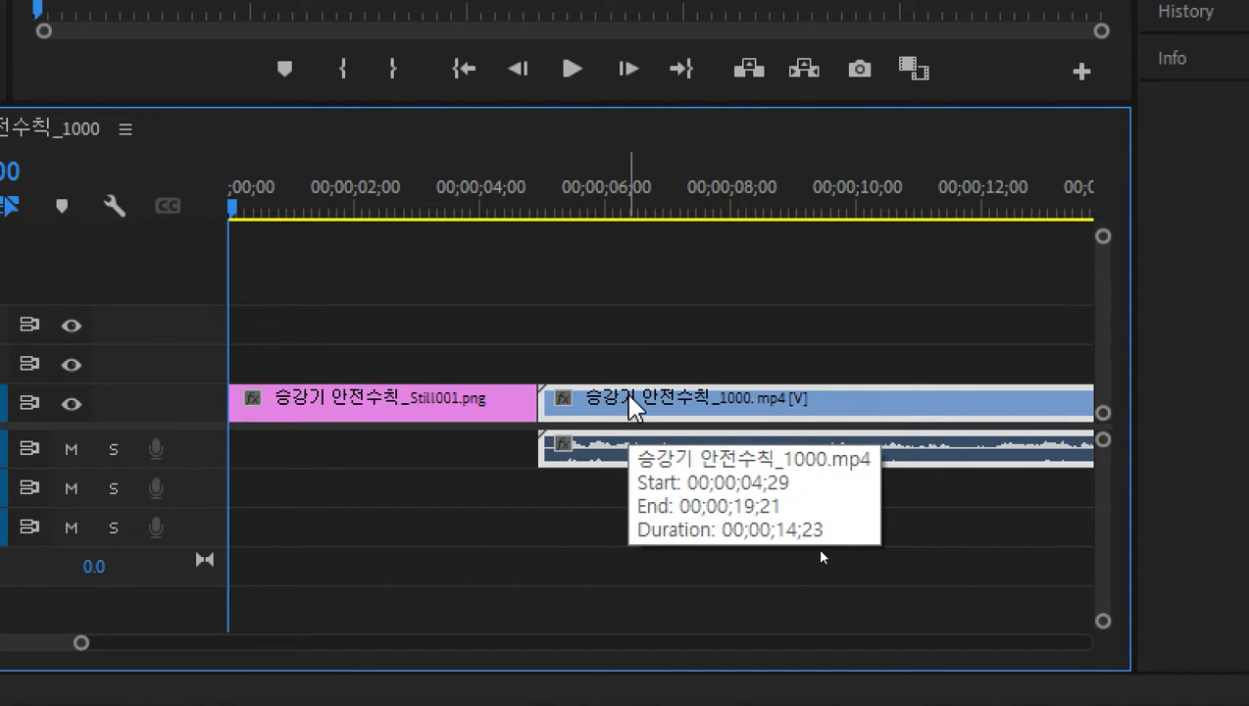
{"action": "key", "text": "Down"}
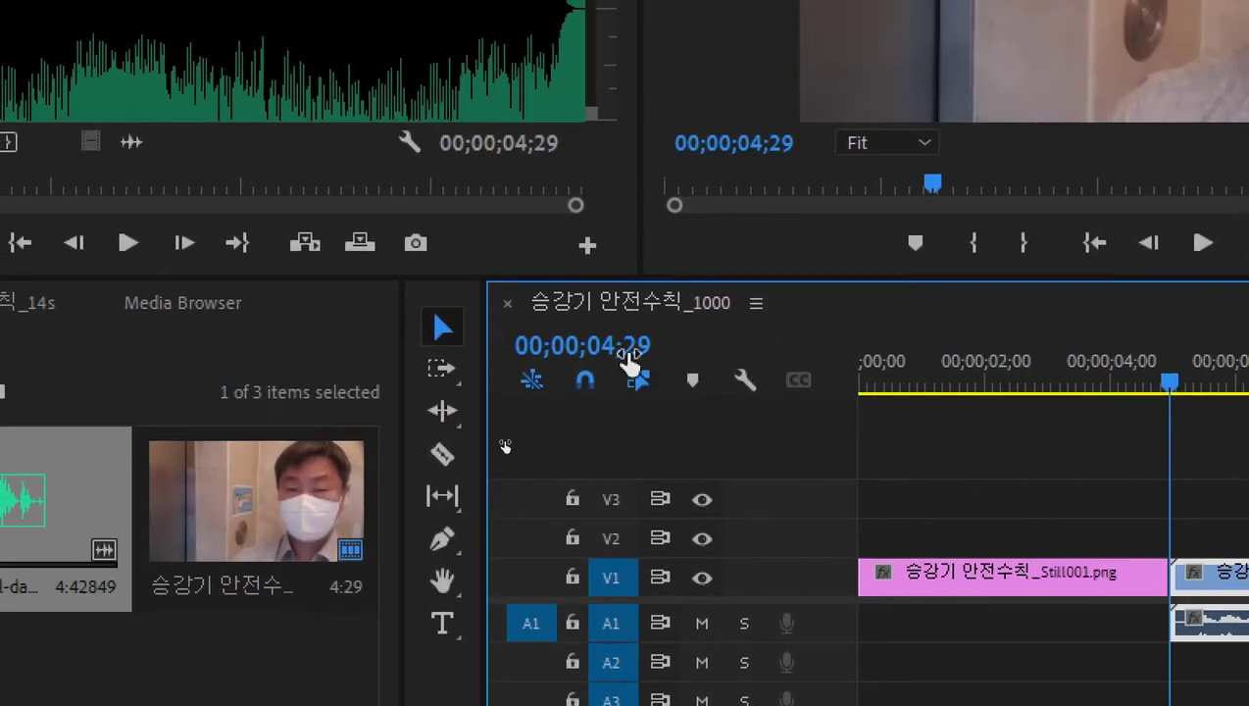
- Copy the sequence playhead's timecode 00;00;04;29 and move the Source monitor playhead of the music to that same time
{"action": "left_click", "coordinate": [627, 347]}
{"action": "key", "text": "ctrl+c"}
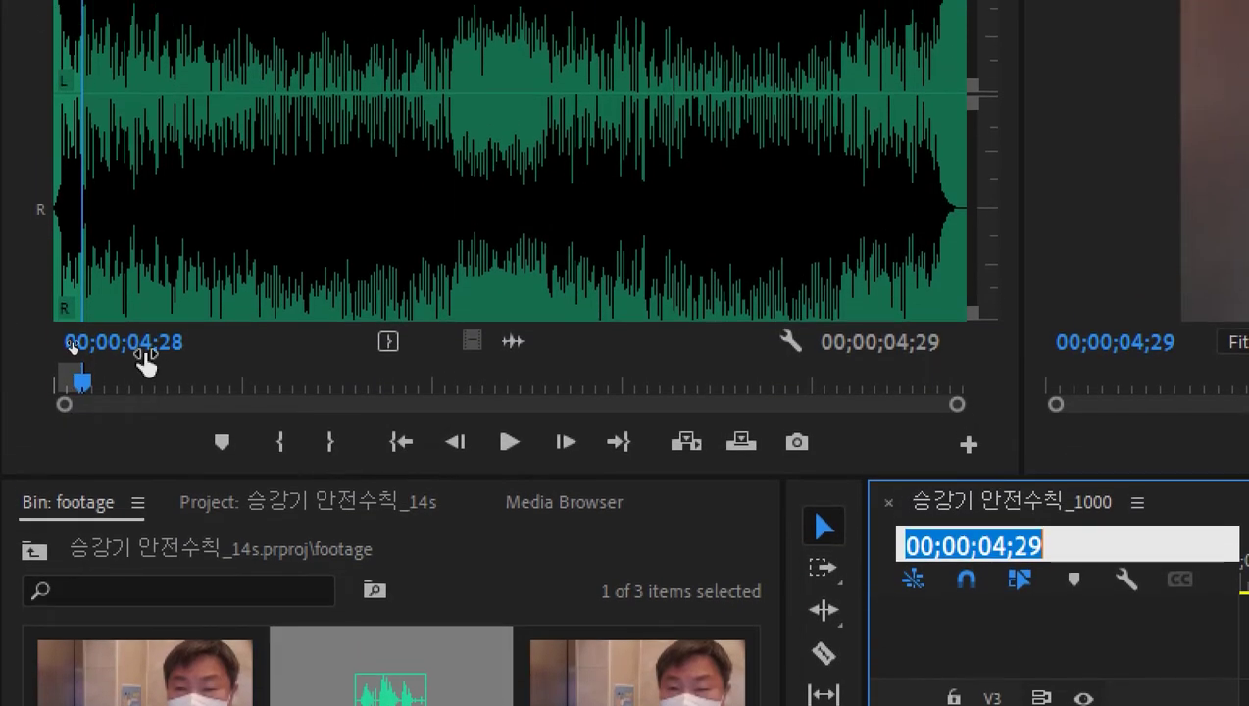
{"action": "left_click", "coordinate": [145, 343]}
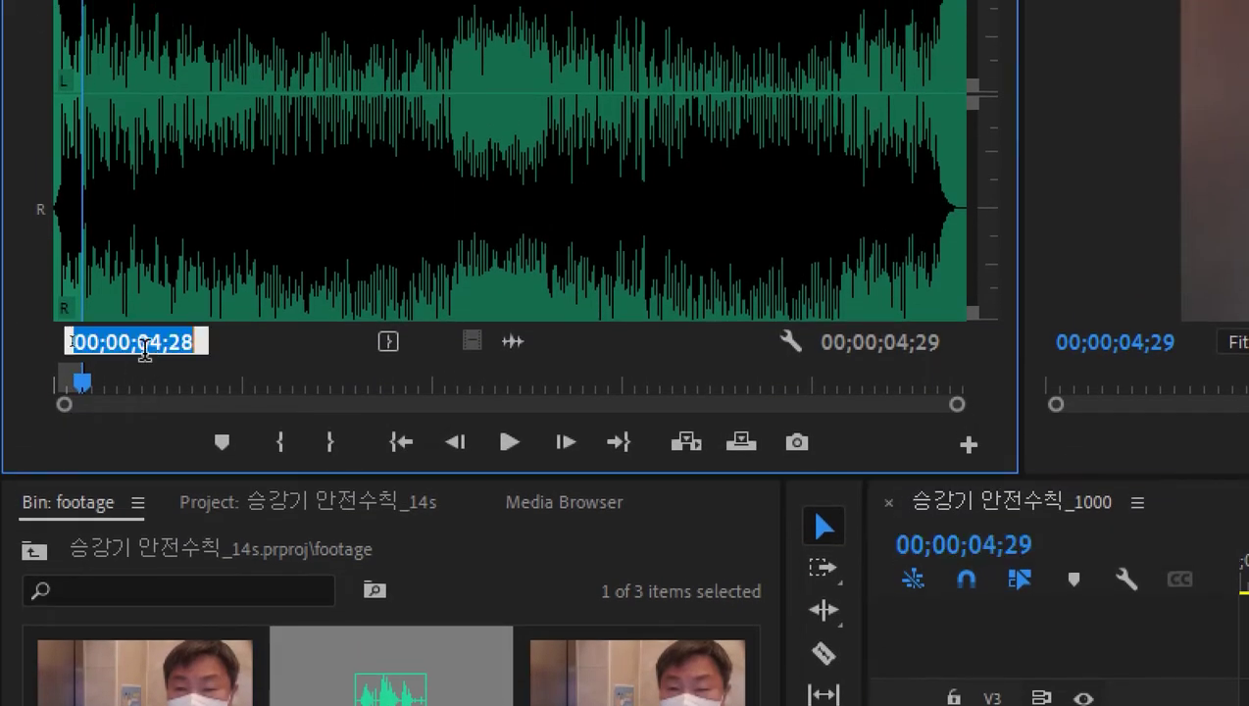
{"action": "left_click", "coordinate": [145, 346]}
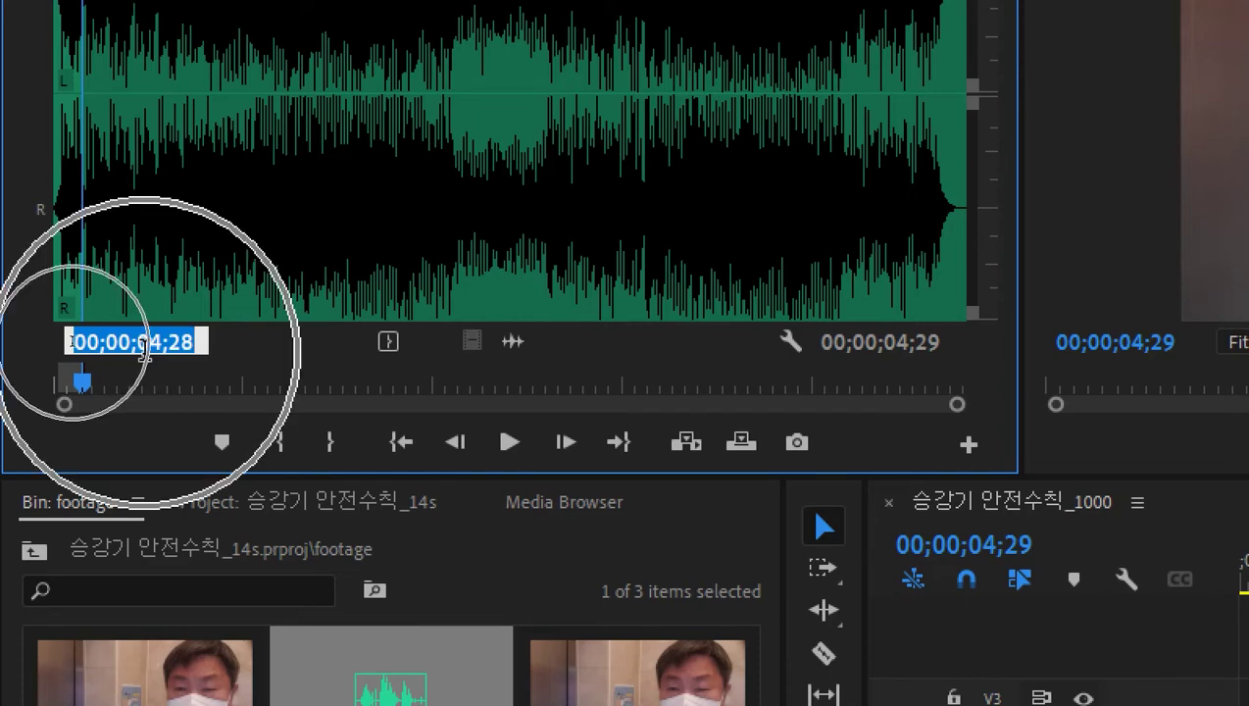
{"action": "key", "text": "ctrl+v"}
{"action": "key", "text": "Return"}
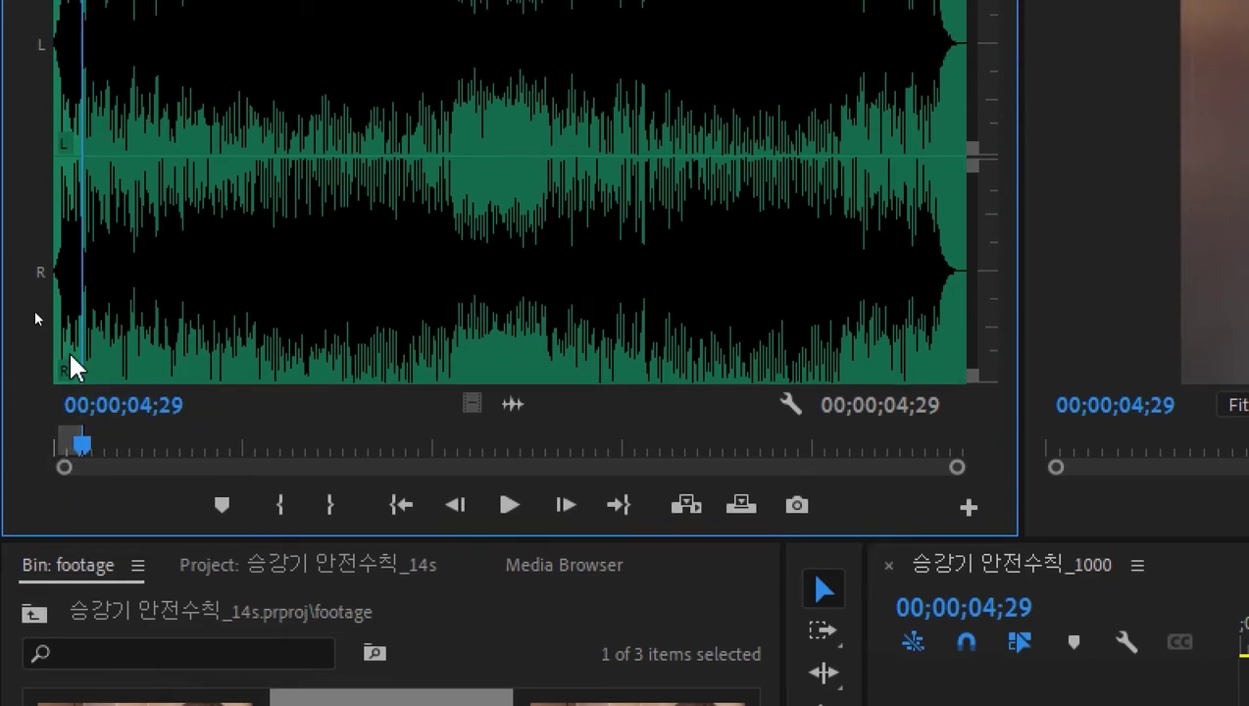
- Clear the source music's In and Out points, return its playhead to the copied time 00;00;04;29, and mark the Out point there
{"action": "right_click", "coordinate": [71, 300]}
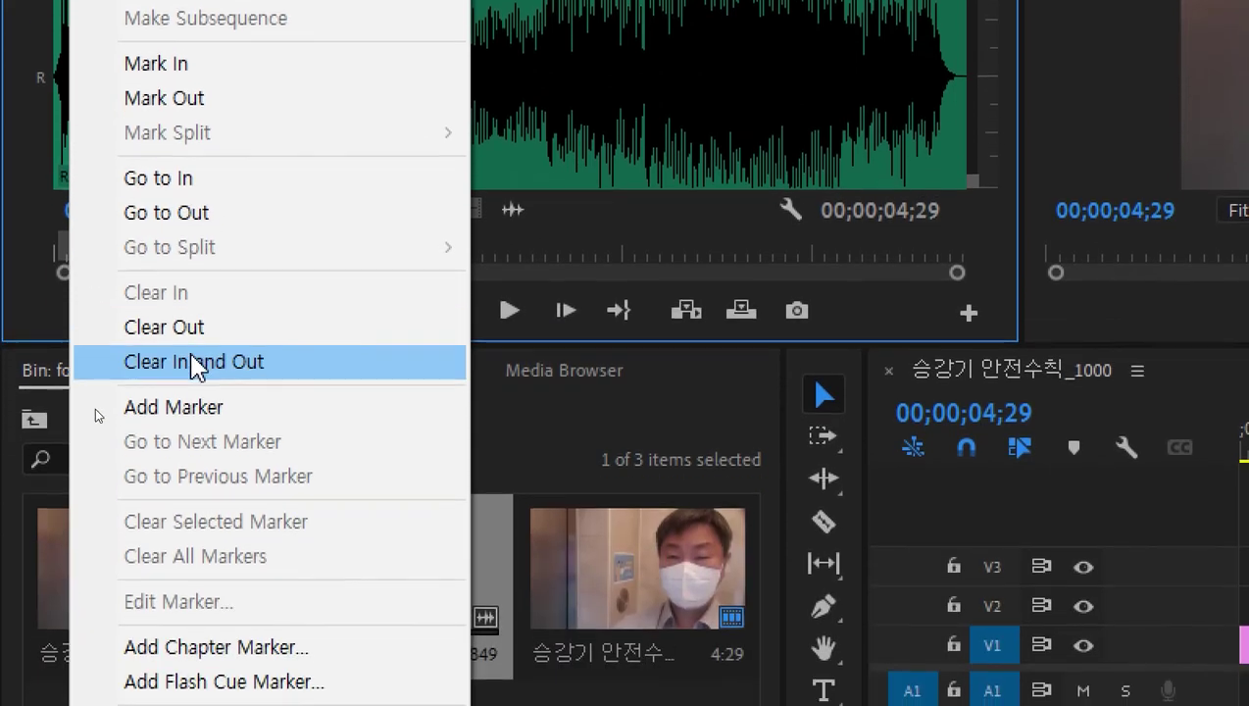
{"action": "left_click", "coordinate": [189, 532]}
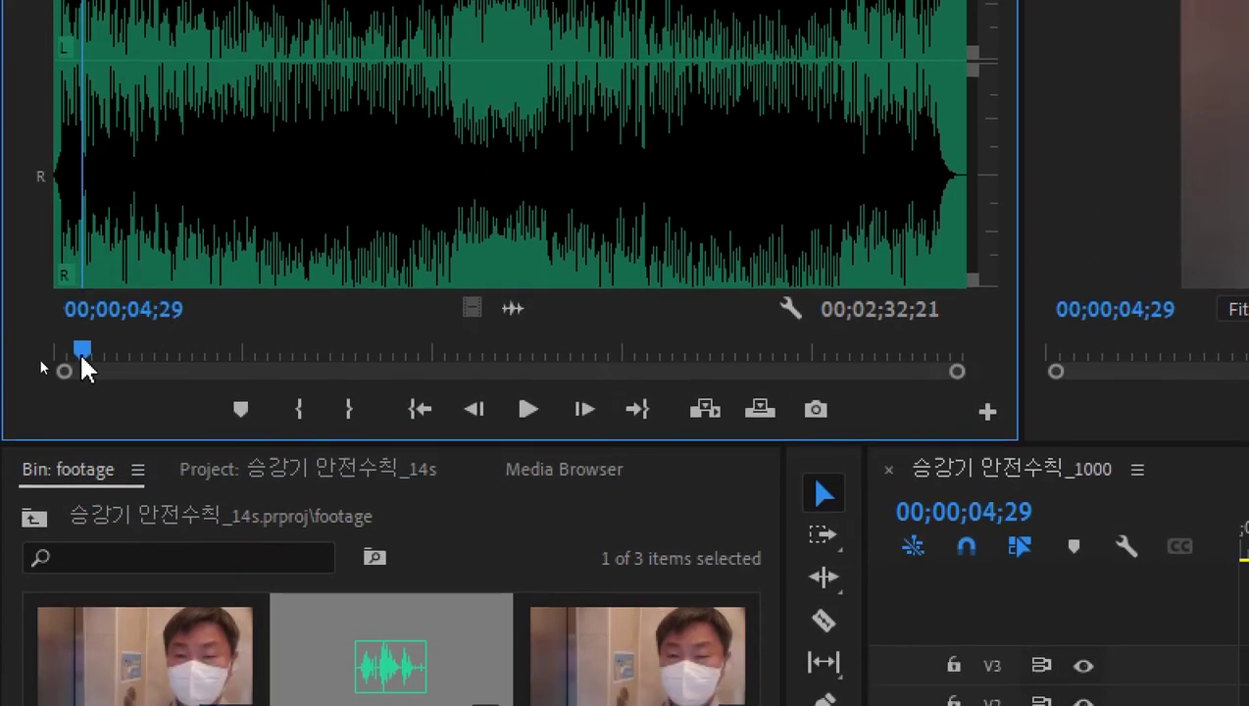
{"action": "left_click_drag", "start_coordinate": [81, 366], "coordinate": [432, 355]}
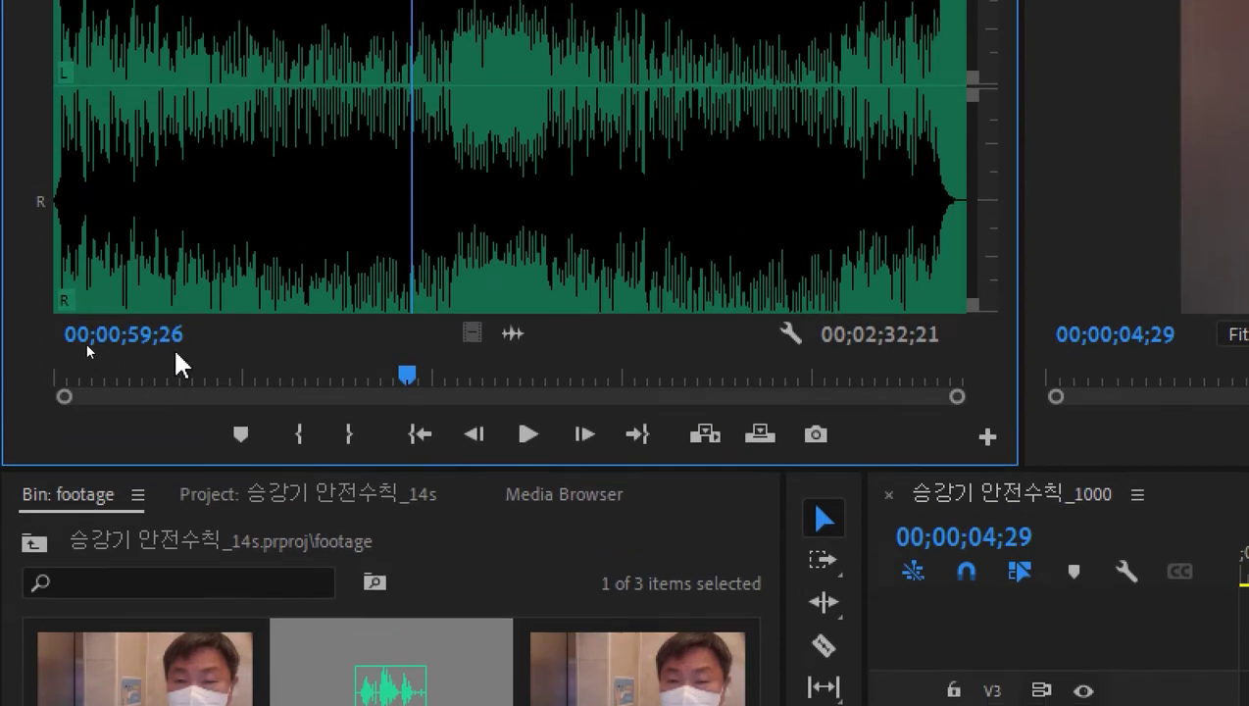
{"action": "left_click", "coordinate": [95, 297]}
{"action": "key", "text": "ctrl+v"}
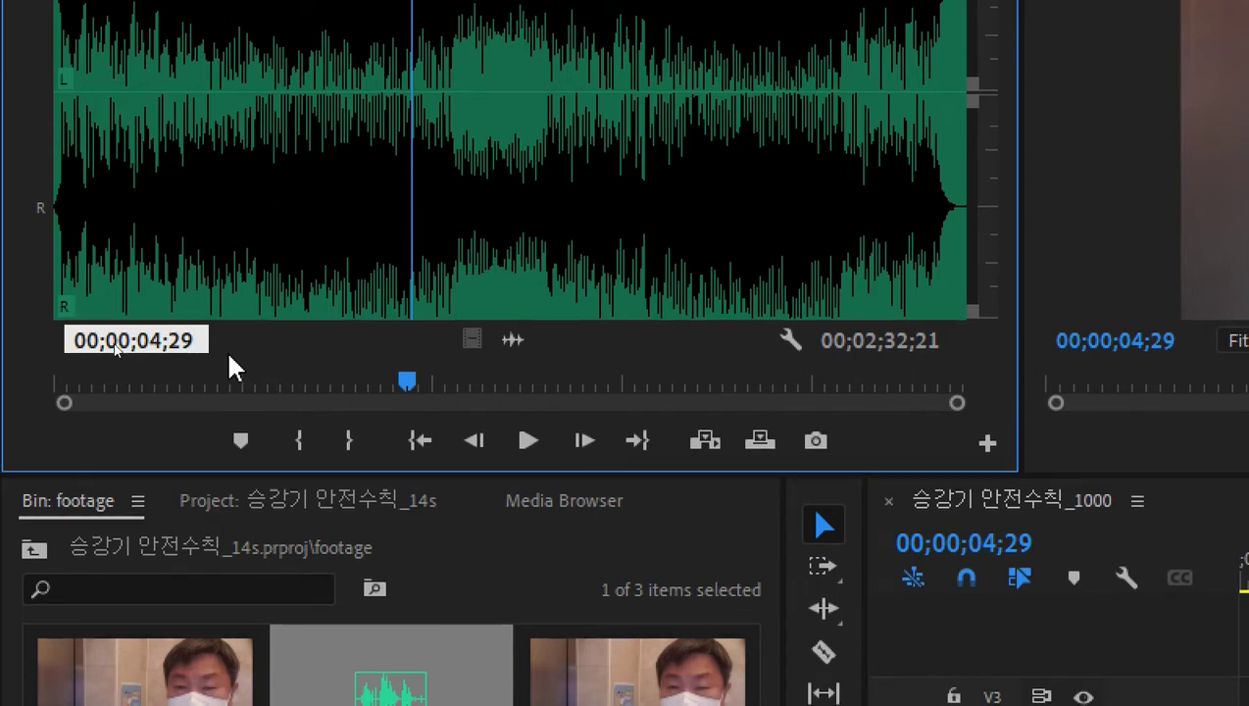
{"action": "key", "text": "Return"}
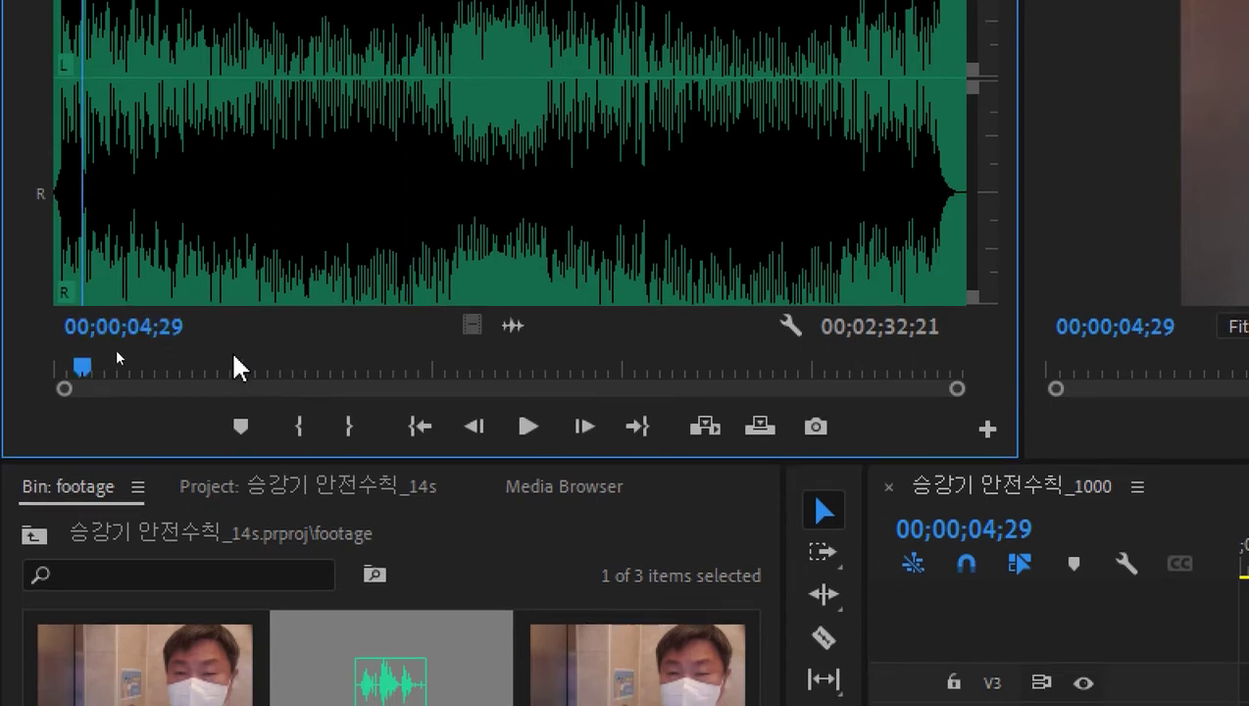
{"action": "key", "text": "o"}
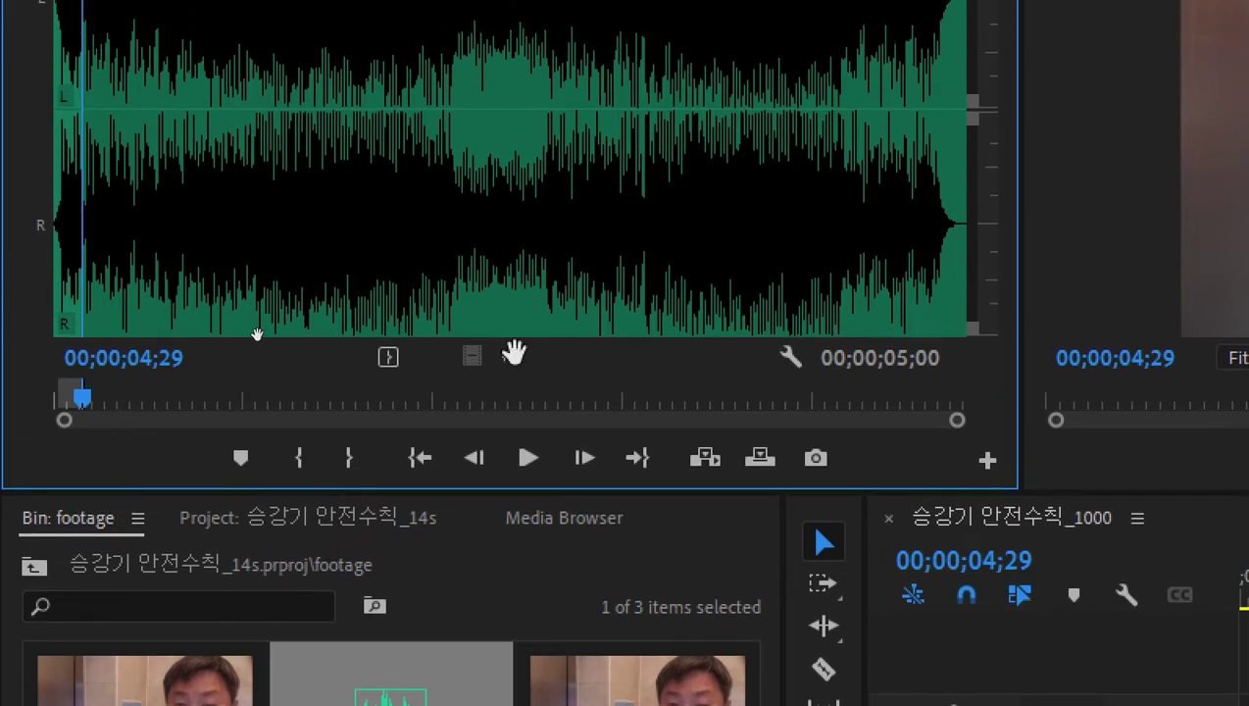
- Place the marked audio portion of the music on track A2 at the sequence start, directly beneath the still
{"action": "left_click_drag", "start_coordinate": [513, 357], "coordinate": [1248, 705]}
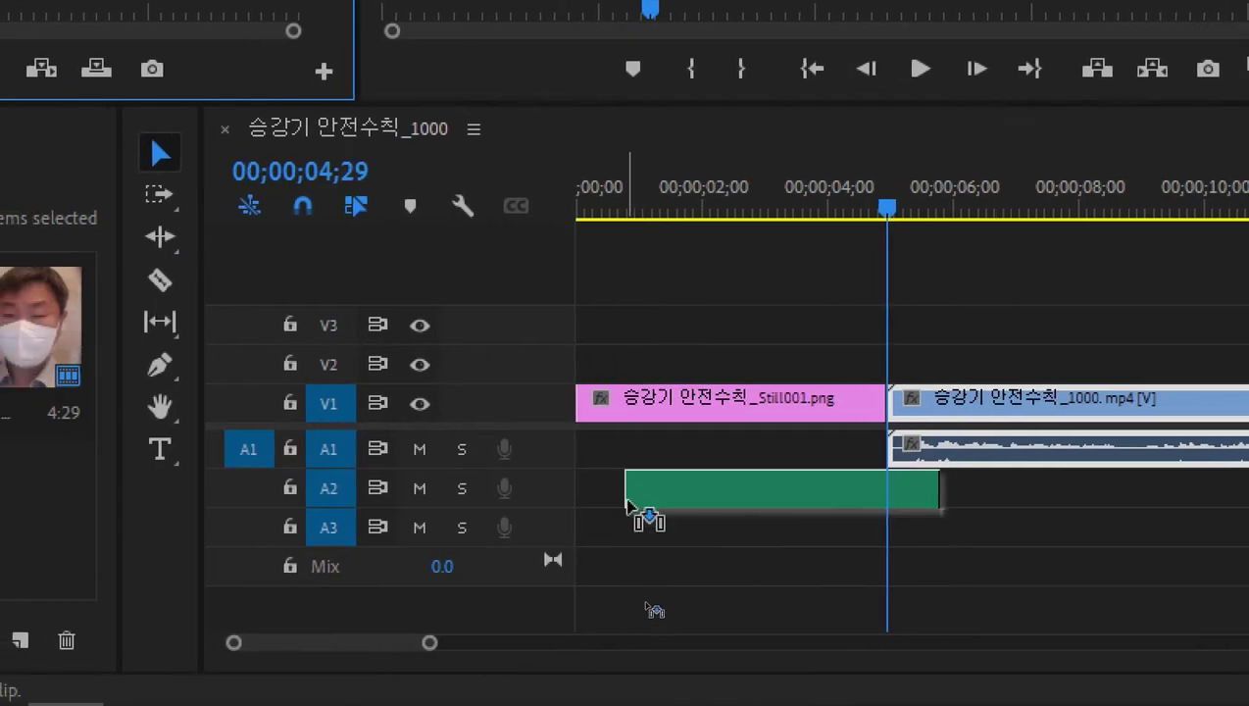
{"action": "left_click_drag", "start_coordinate": [627, 502], "coordinate": [593, 482]}
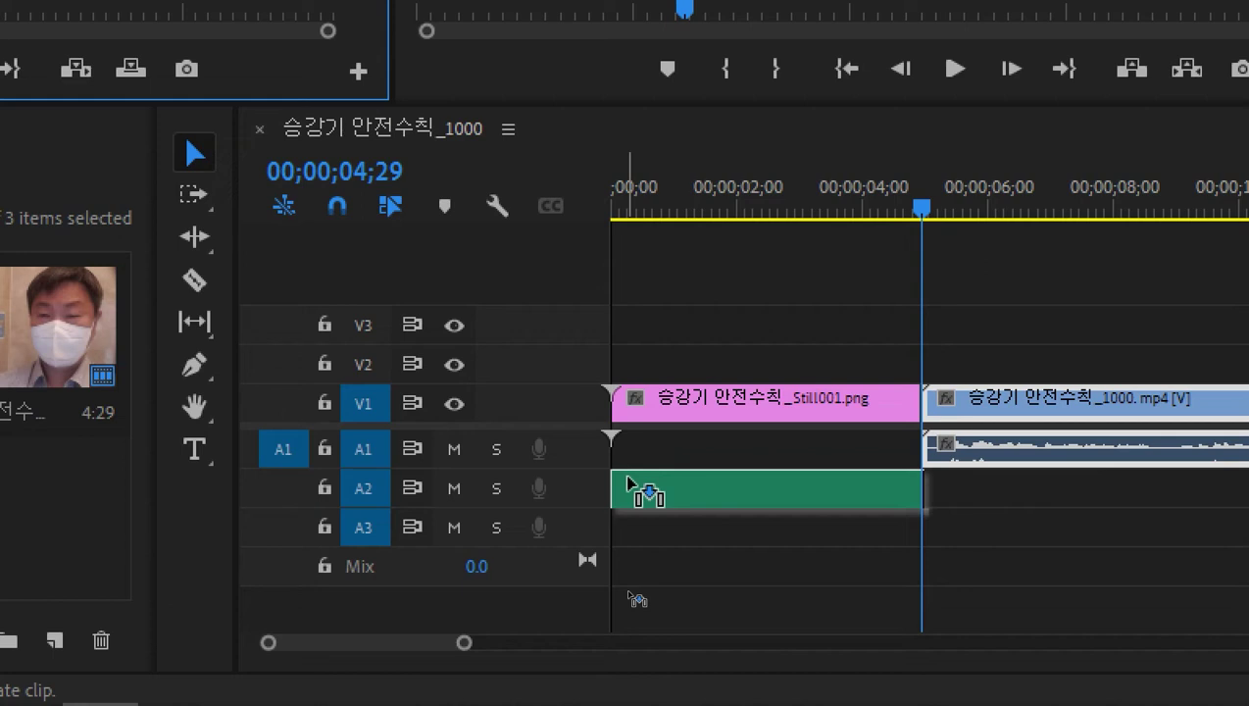
{"action": "left_click_drag", "start_coordinate": [628, 482], "coordinate": [630, 488]}
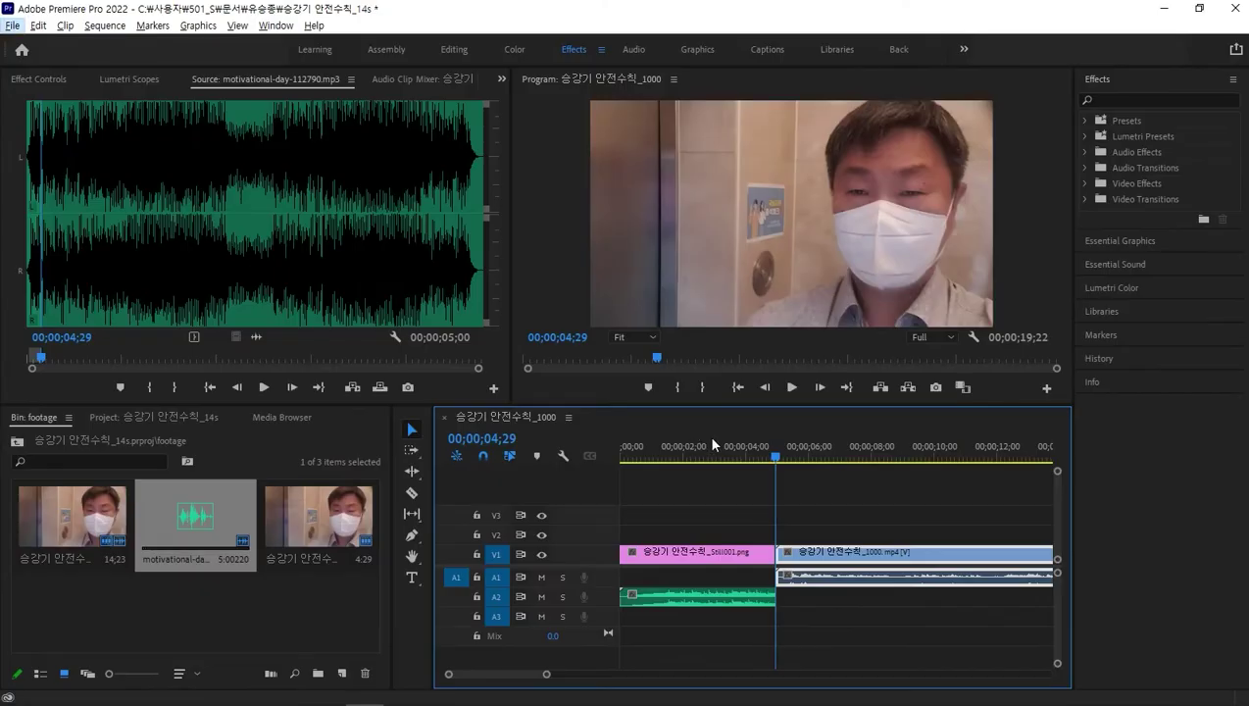
- Play the sequence from its start past the cut to check the music under the still
{"action": "left_click", "coordinate": [712, 444]}
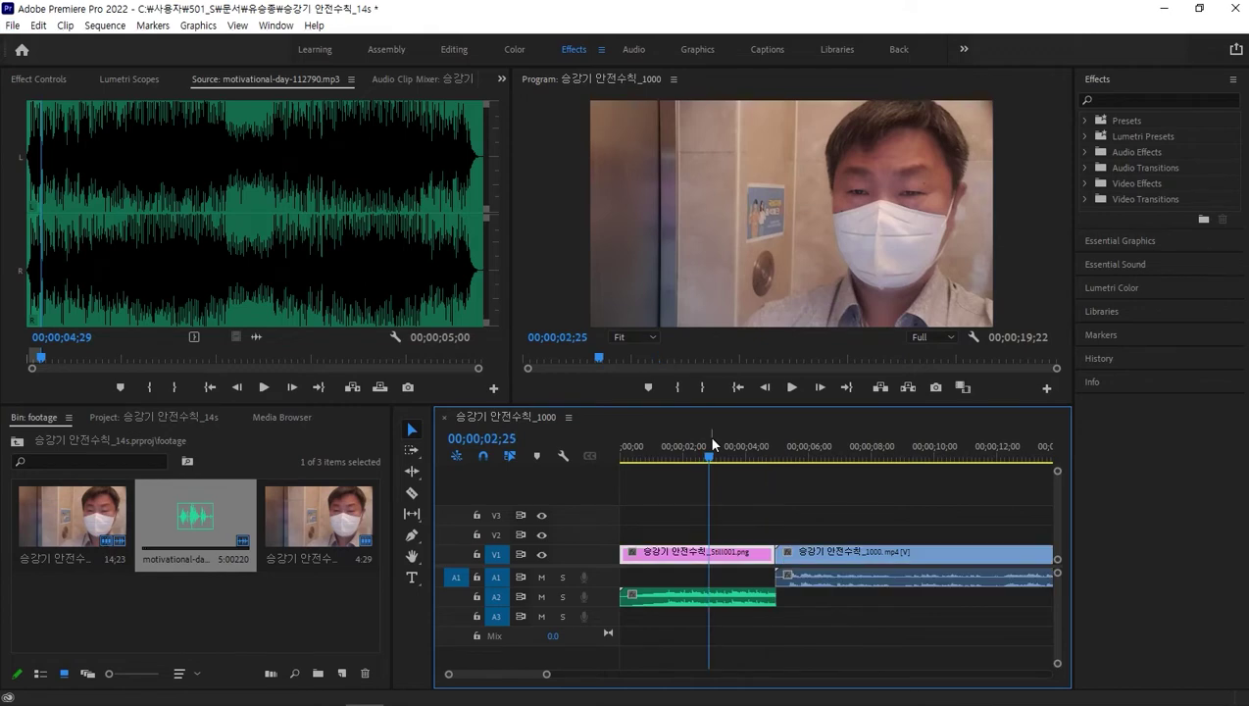
{"action": "key", "text": "Home"}
{"action": "key", "text": "space"}
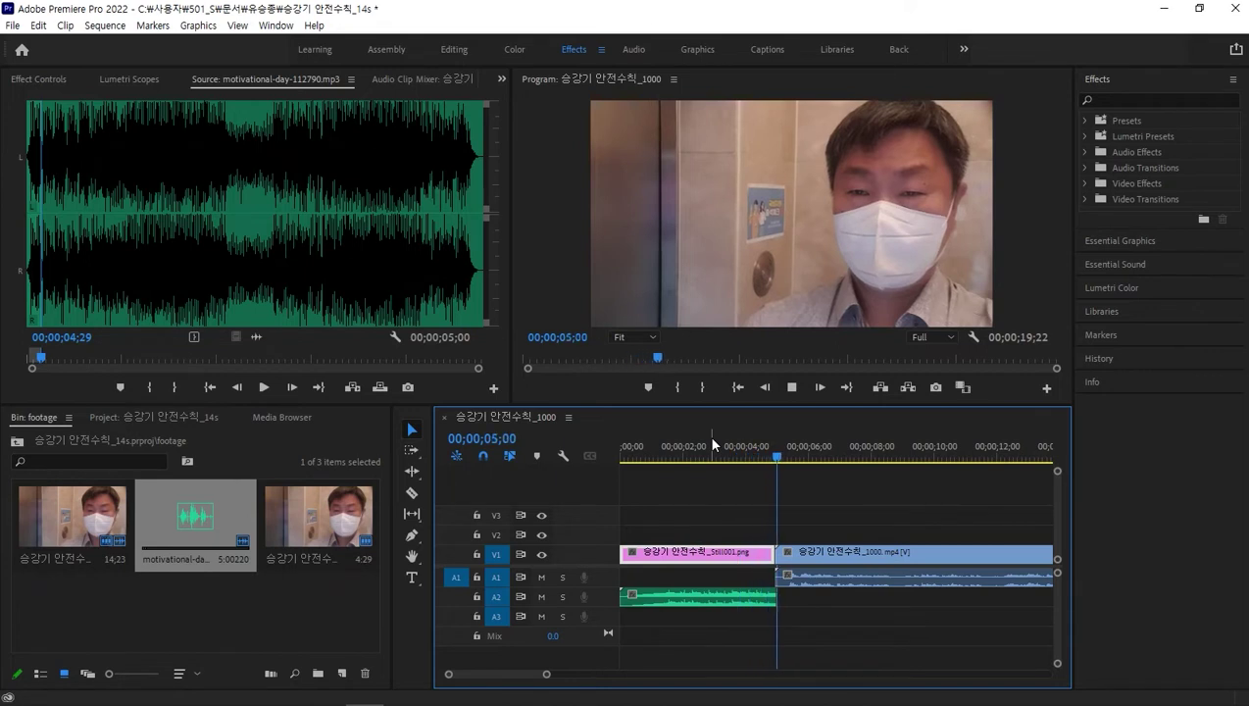
{"action": "key", "text": "space"}
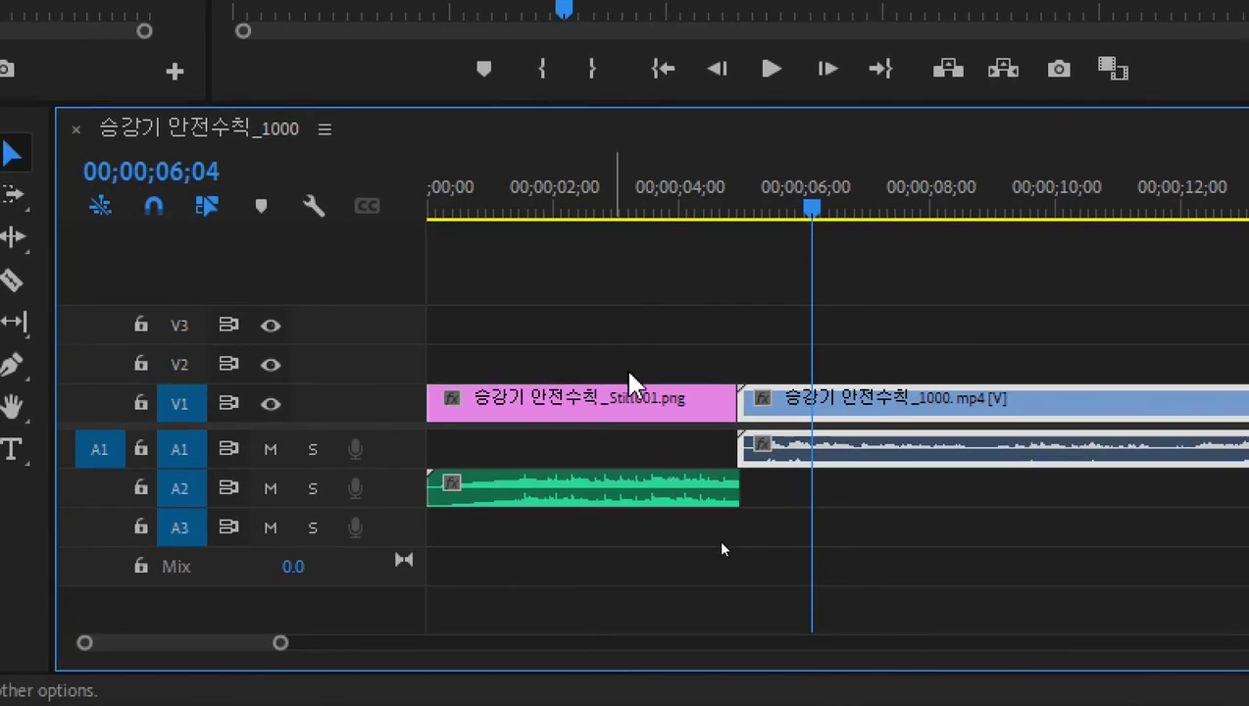
- Select the music clip on A2, maximize and zoom the timeline, and expand tracks A1 and A2 to show their waveforms
{"action": "left_click", "coordinate": [635, 496]}
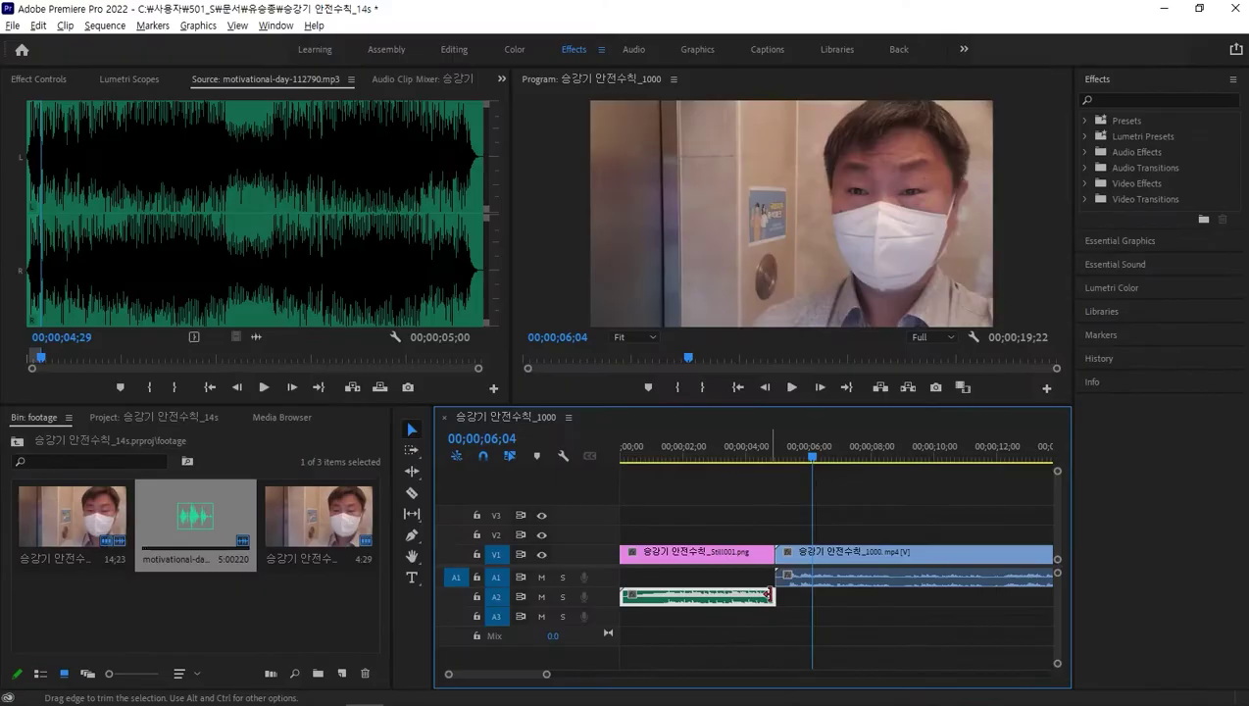
{"action": "key", "text": "grave"}
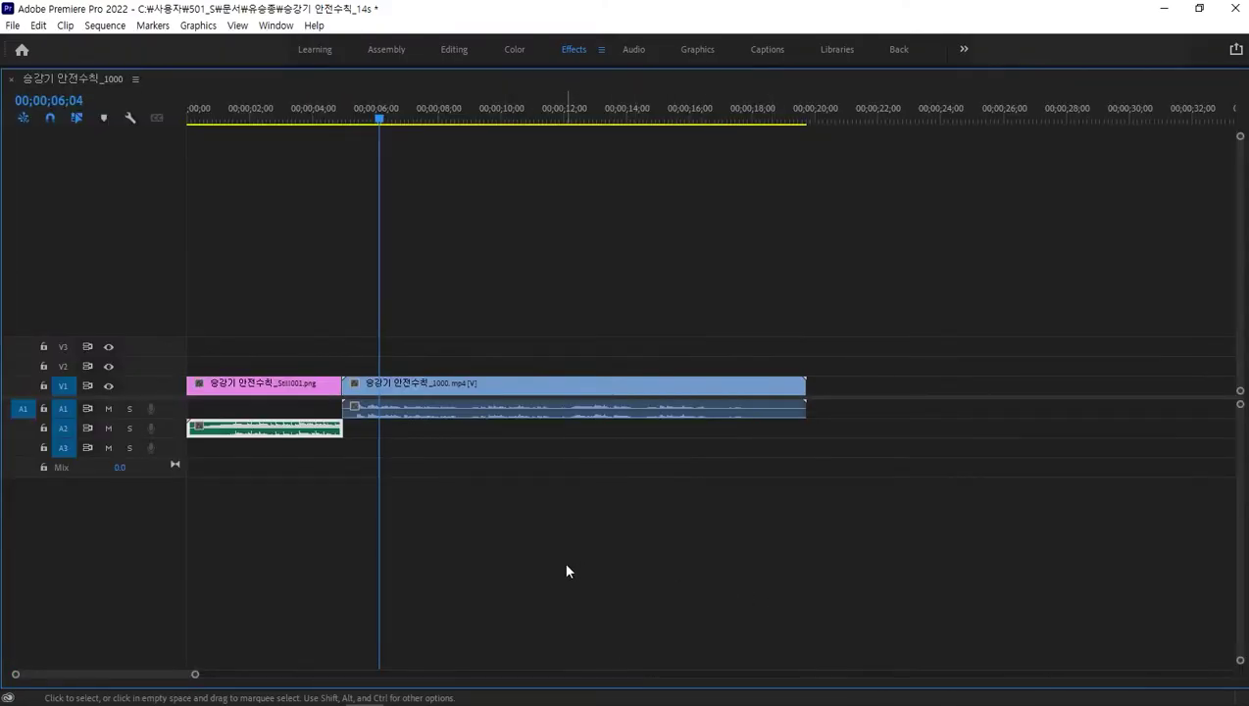
{"action": "key", "text": "equal"}
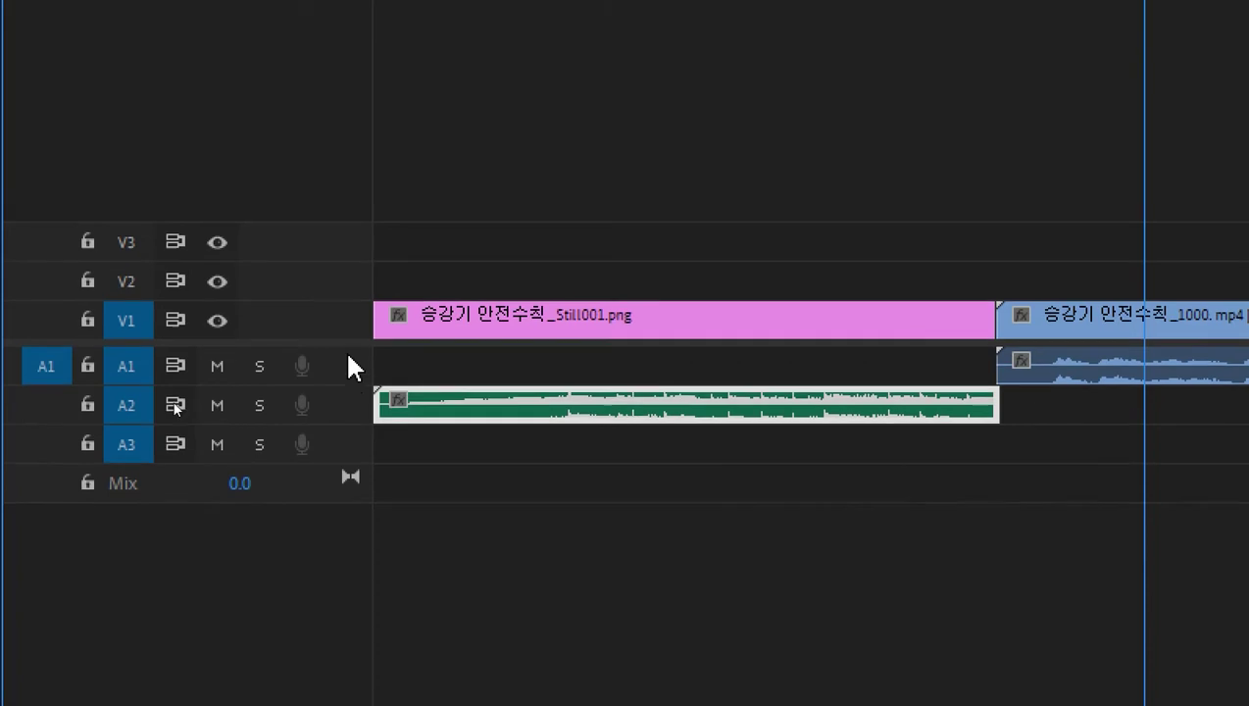
{"action": "double_click", "coordinate": [349, 367]}
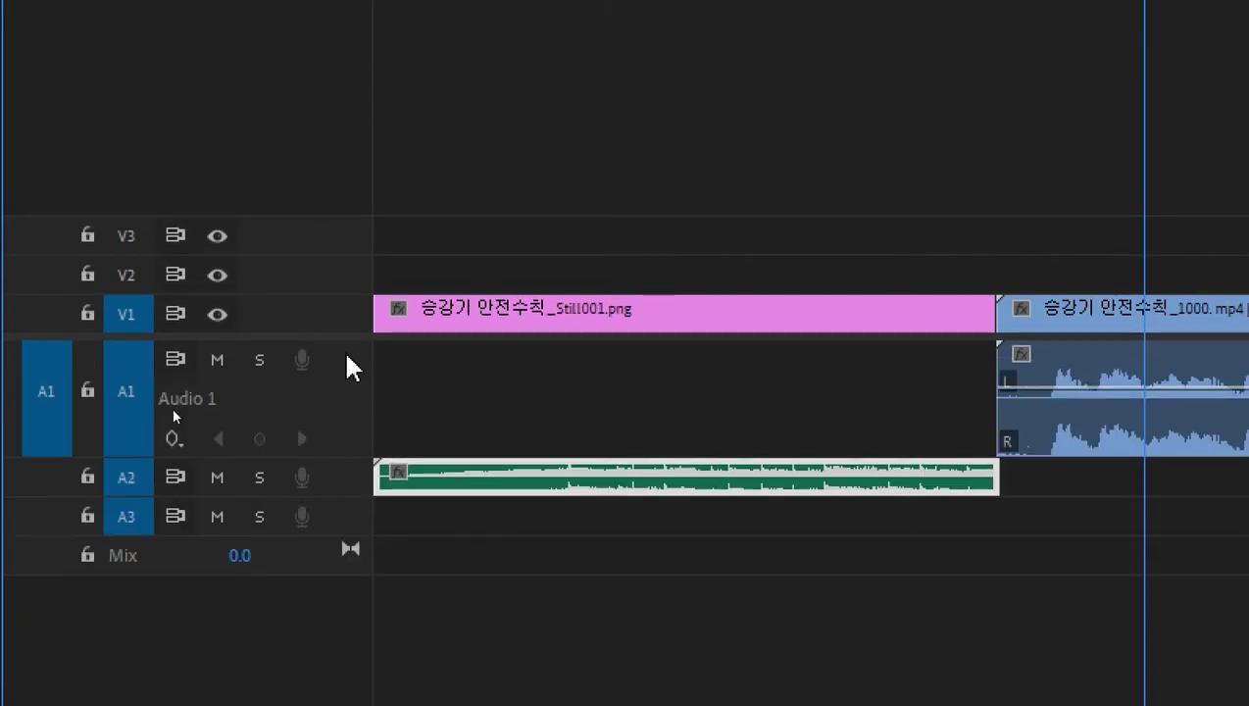
{"action": "double_click", "coordinate": [355, 357]}
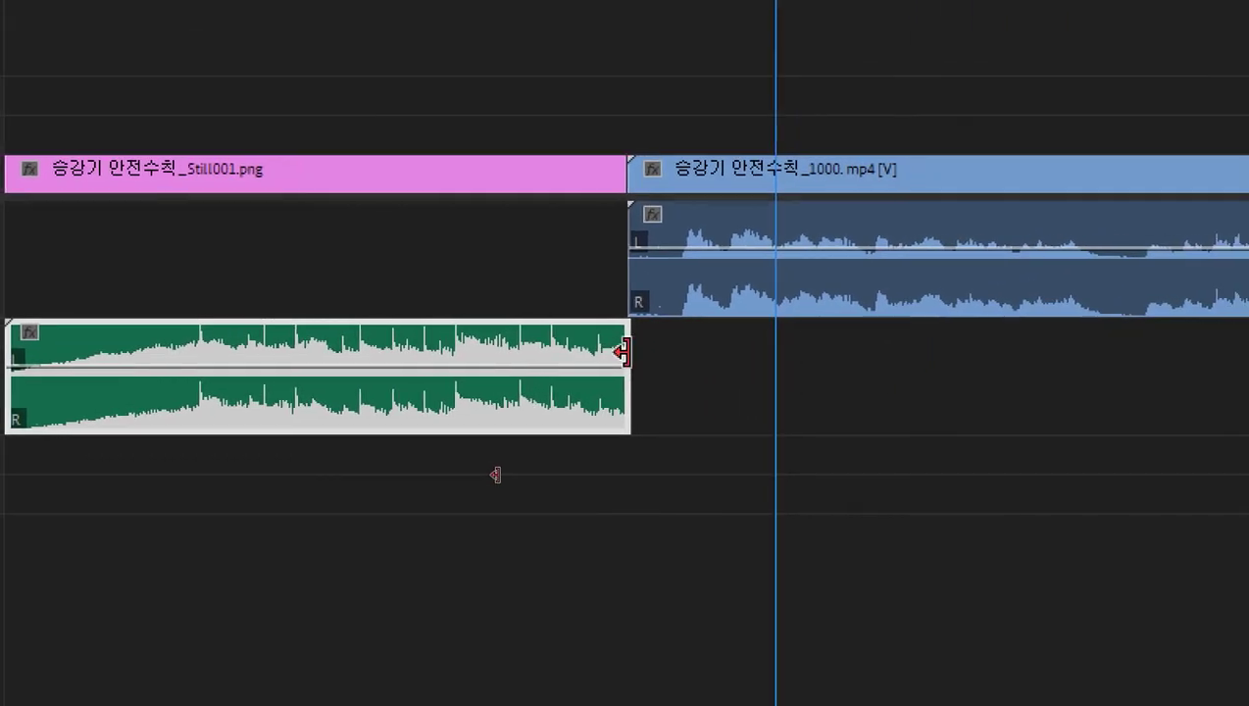
- Extend the end of the A2 music clip past the cut to about 00;00;06;08 and play the overlap with the video
{"action": "mouse_move", "coordinate": [621, 351]}
{"action": "left_mouse_down"}
{"action": "mouse_move", "coordinate": [720, 369]}
{"action": "mouse_move", "coordinate": [622, 349]}
{"action": "left_mouse_up"}
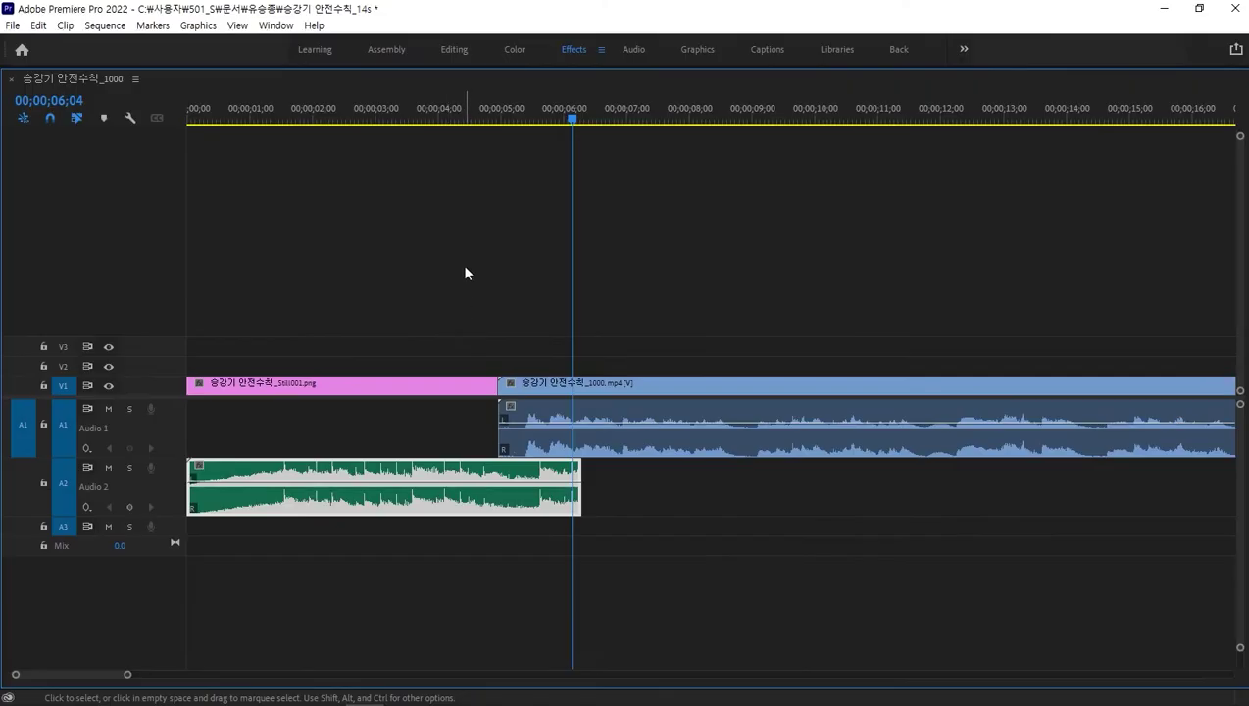
{"action": "left_click", "coordinate": [406, 111]}
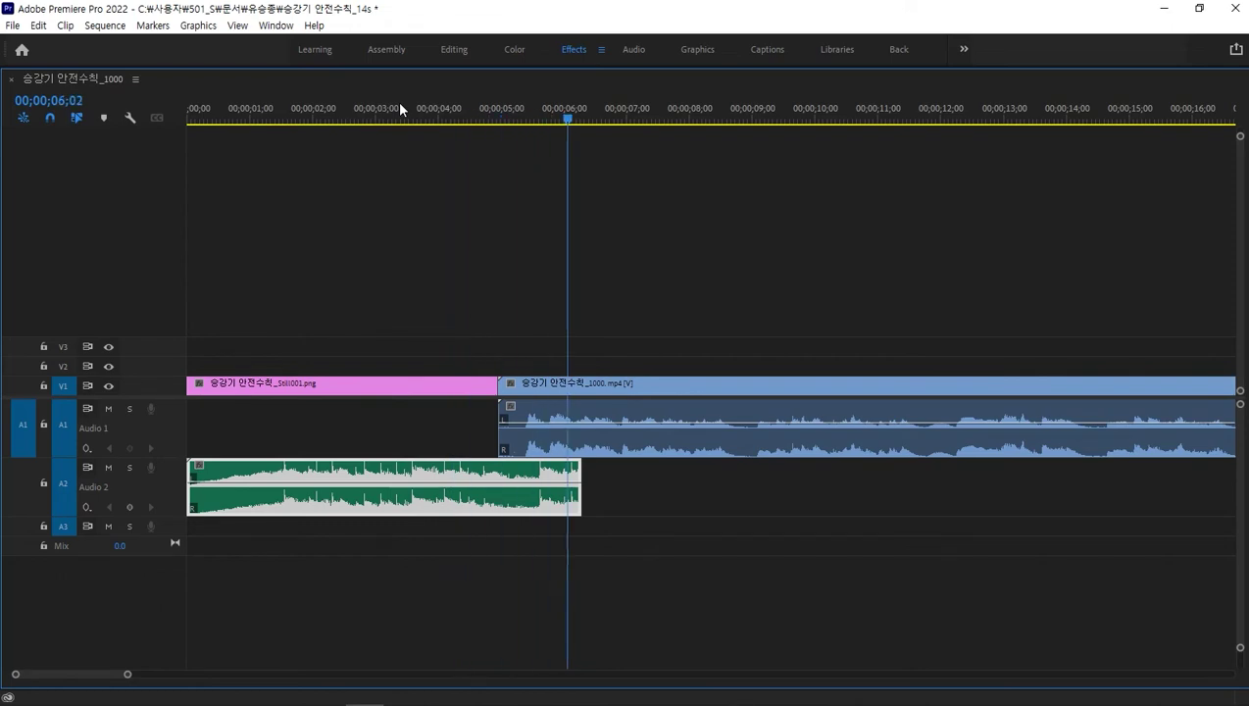
{"action": "key", "text": "space"}
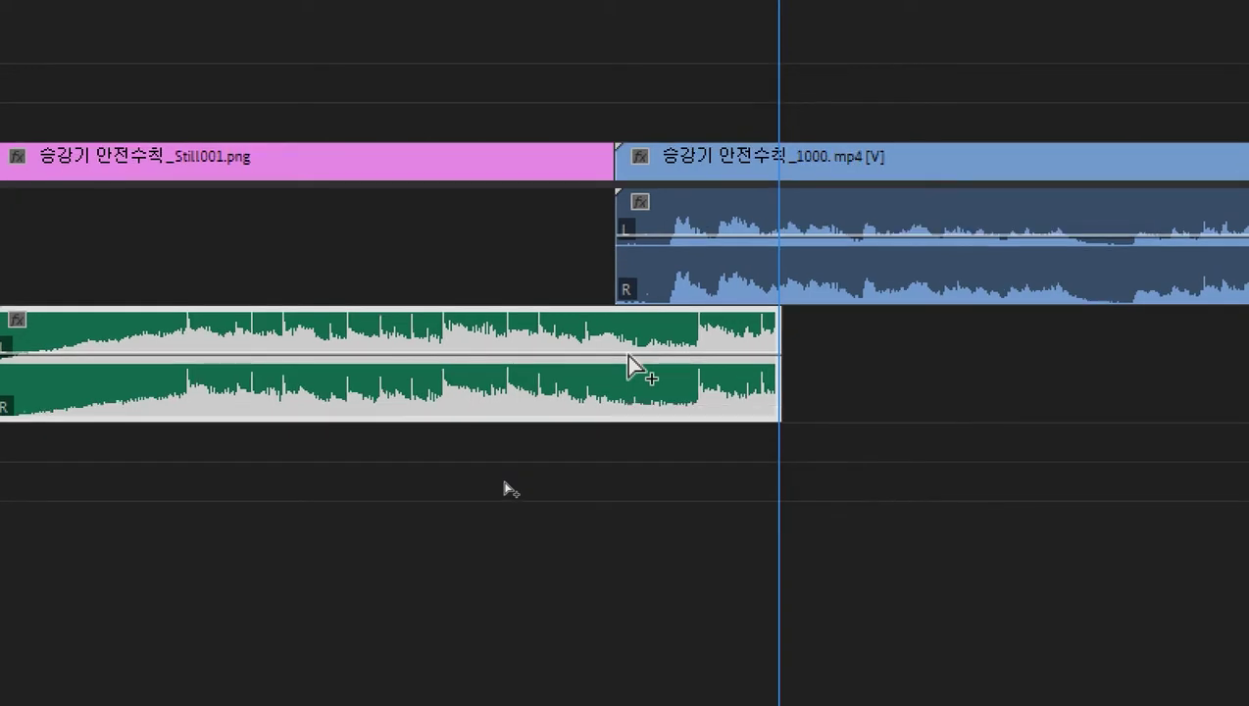
- Add two volume keyframes to the A2 music, one near the cut and one near its end, and lower the second to fade out
{"action": "left_click", "coordinate": [627, 354], "text": "ctrl"}
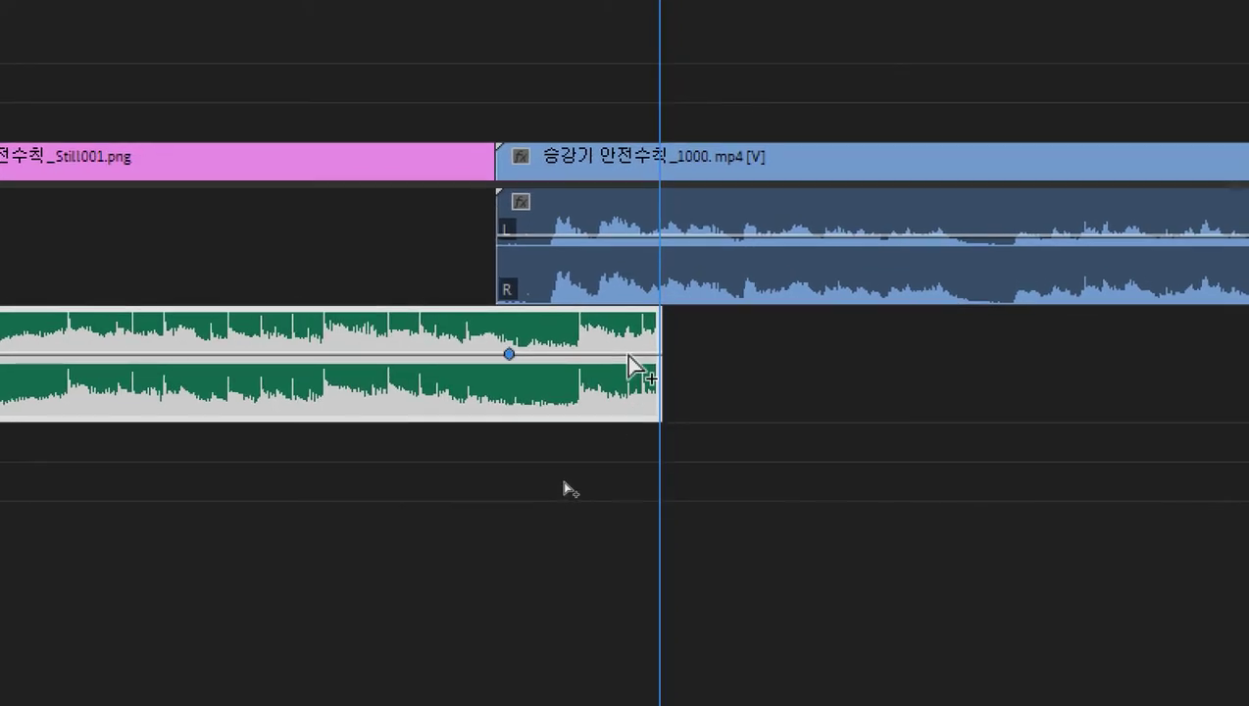
{"action": "left_click", "coordinate": [629, 354], "text": "ctrl"}
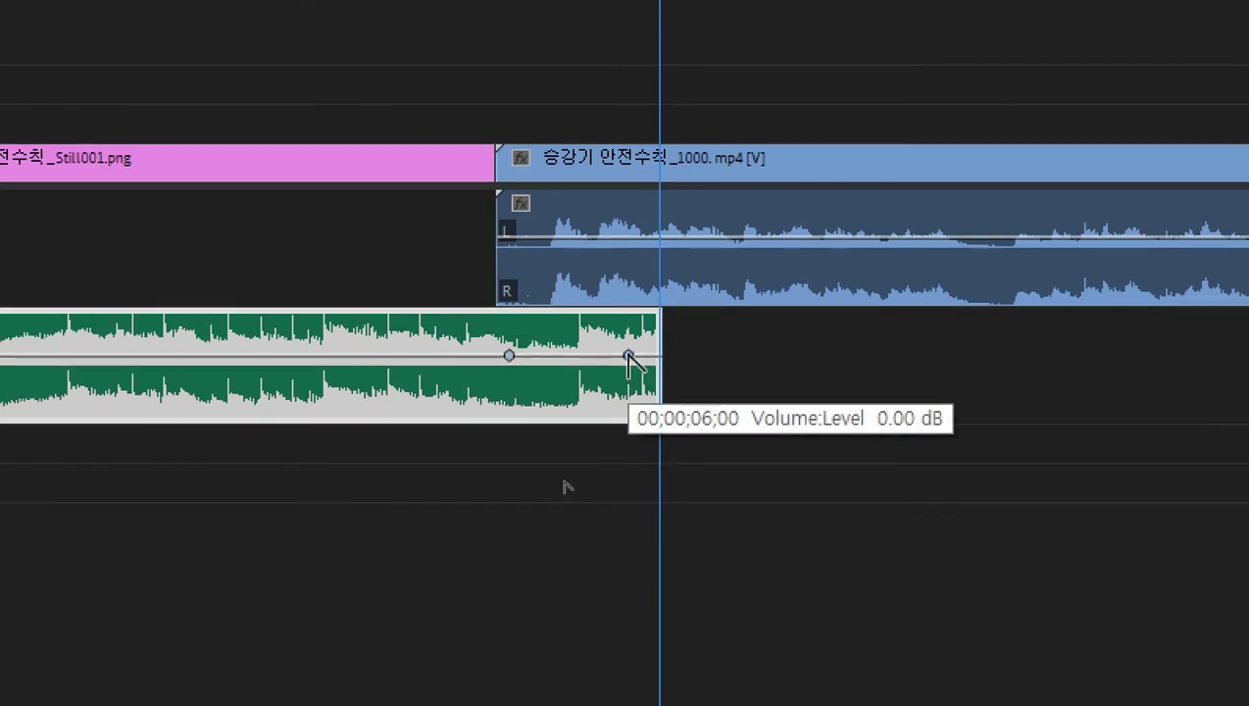
{"action": "left_click", "coordinate": [629, 357]}
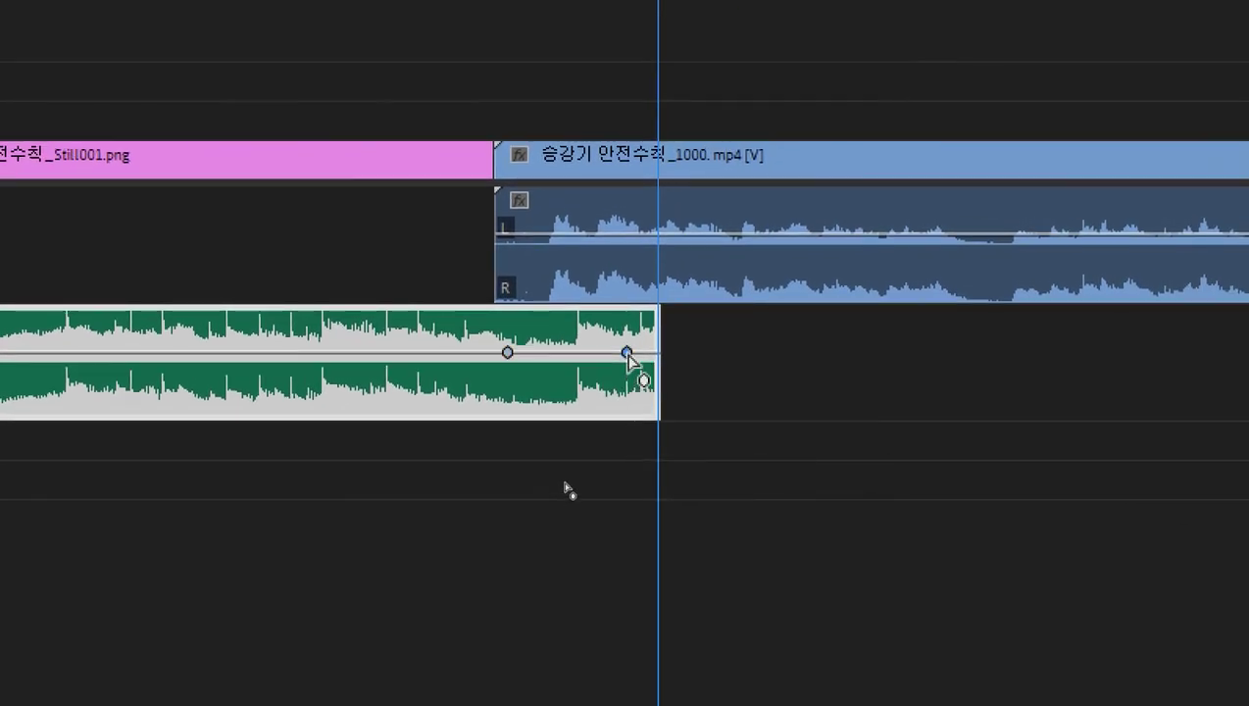
{"action": "mouse_move", "coordinate": [628, 352]}
{"action": "left_mouse_down"}
{"action": "mouse_move", "coordinate": [639, 365]}
{"action": "mouse_move", "coordinate": [627, 340]}
{"action": "left_mouse_up"}
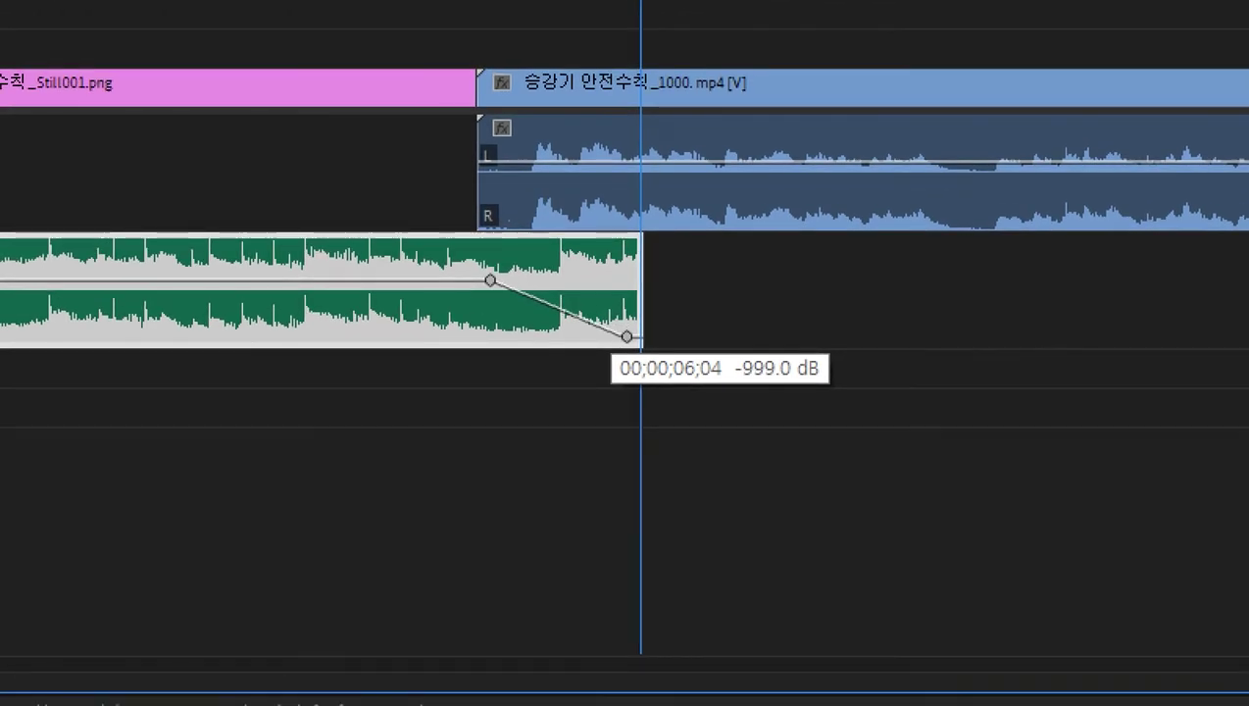
{"action": "mouse_move", "coordinate": [626, 337]}
{"action": "left_mouse_down"}
{"action": "mouse_move", "coordinate": [636, 323]}
{"action": "mouse_move", "coordinate": [626, 352]}
{"action": "left_mouse_up"}
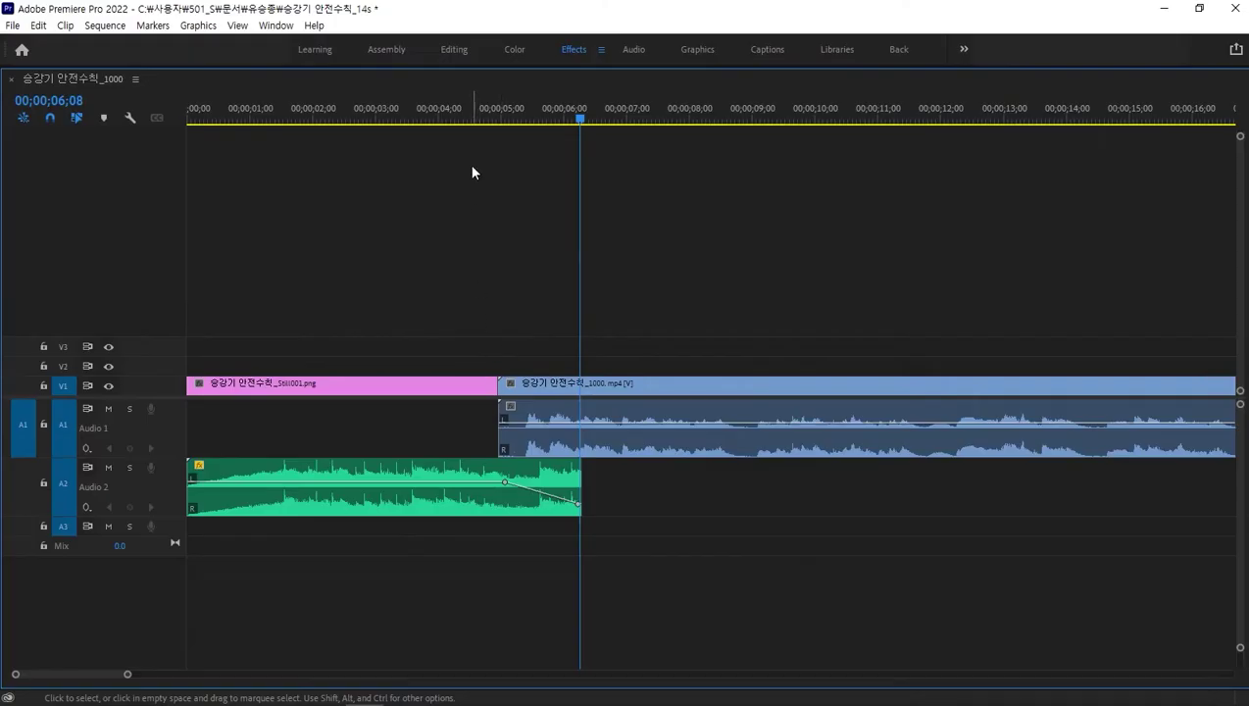
- Play the section from 00;00;04;19 through the end of the music to check the fade-out over the video
{"action": "left_click", "coordinate": [479, 113]}
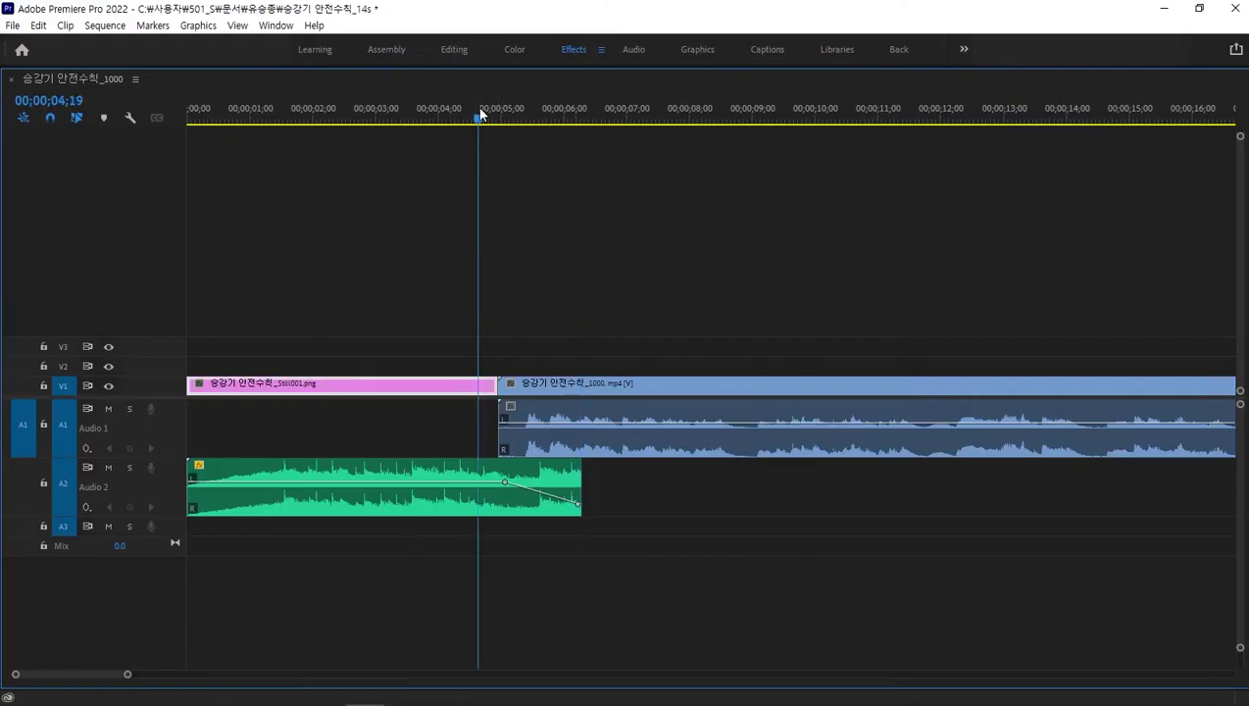
{"action": "key", "text": "space"}
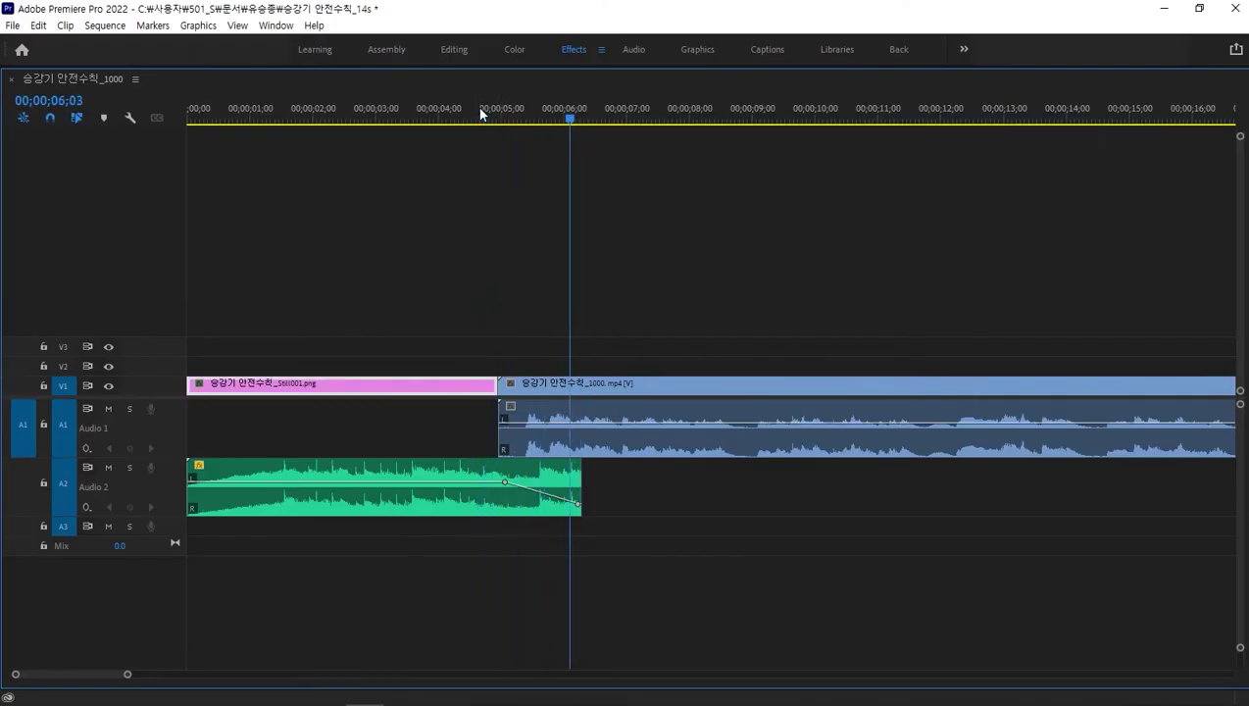
{"action": "key", "text": "space"}
{"action": "left_click", "coordinate": [514, 390]}
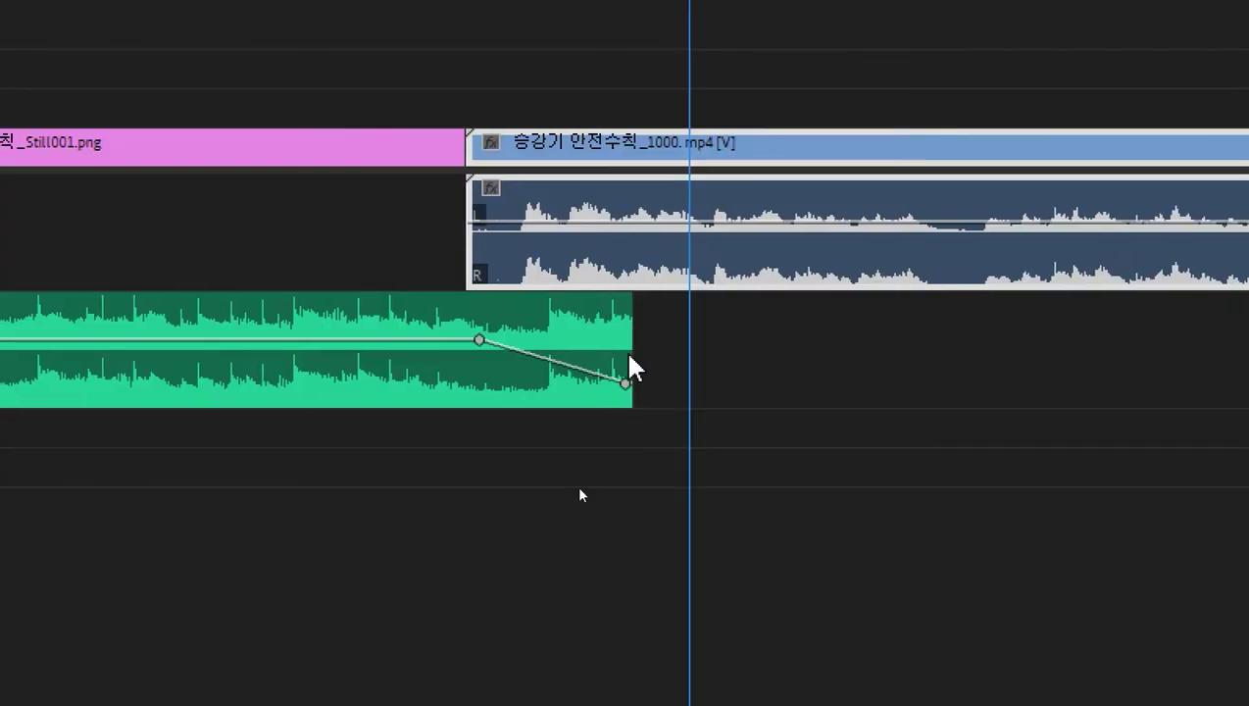
- Extend the music clip's end to about 7 seconds and reposition its volume keyframes to adjust the fade-out that starts near 00;00;05;01
{"action": "mouse_move", "coordinate": [625, 349]}
{"action": "left_mouse_down"}
{"action": "mouse_move", "coordinate": [688, 354]}
{"action": "mouse_move", "coordinate": [622, 353]}
{"action": "left_mouse_up"}
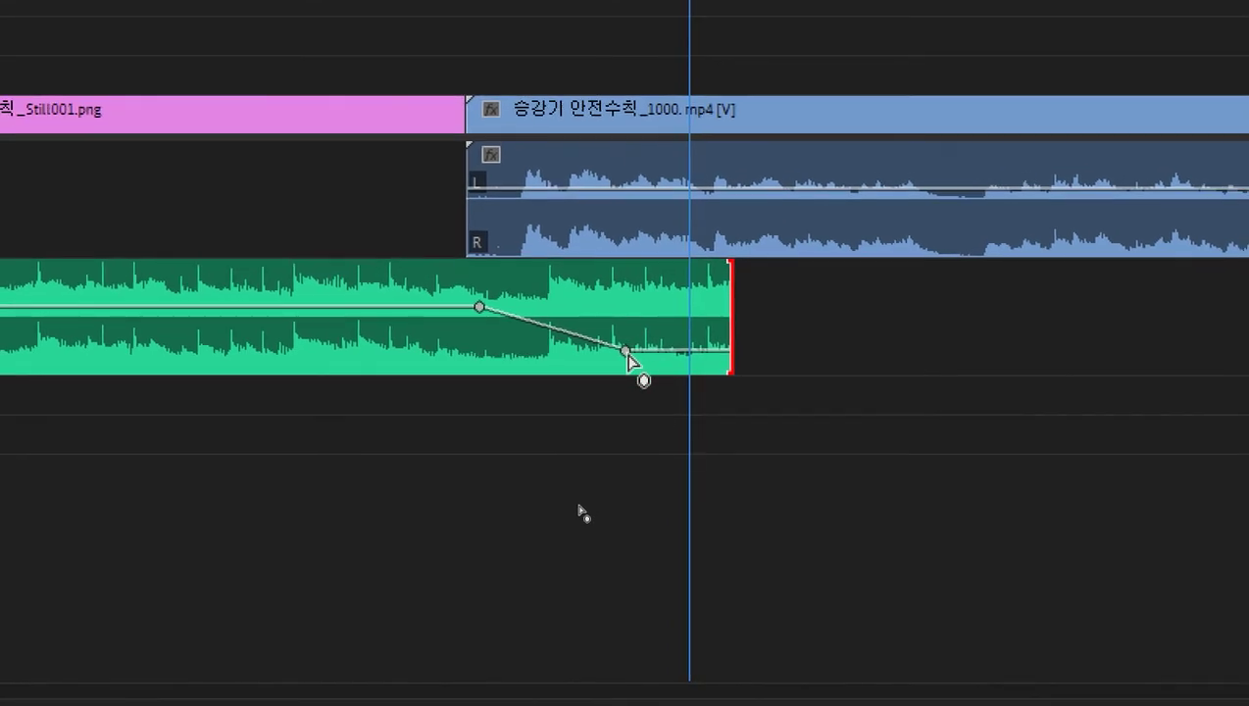
{"action": "left_click_drag", "start_coordinate": [628, 358], "coordinate": [629, 329]}
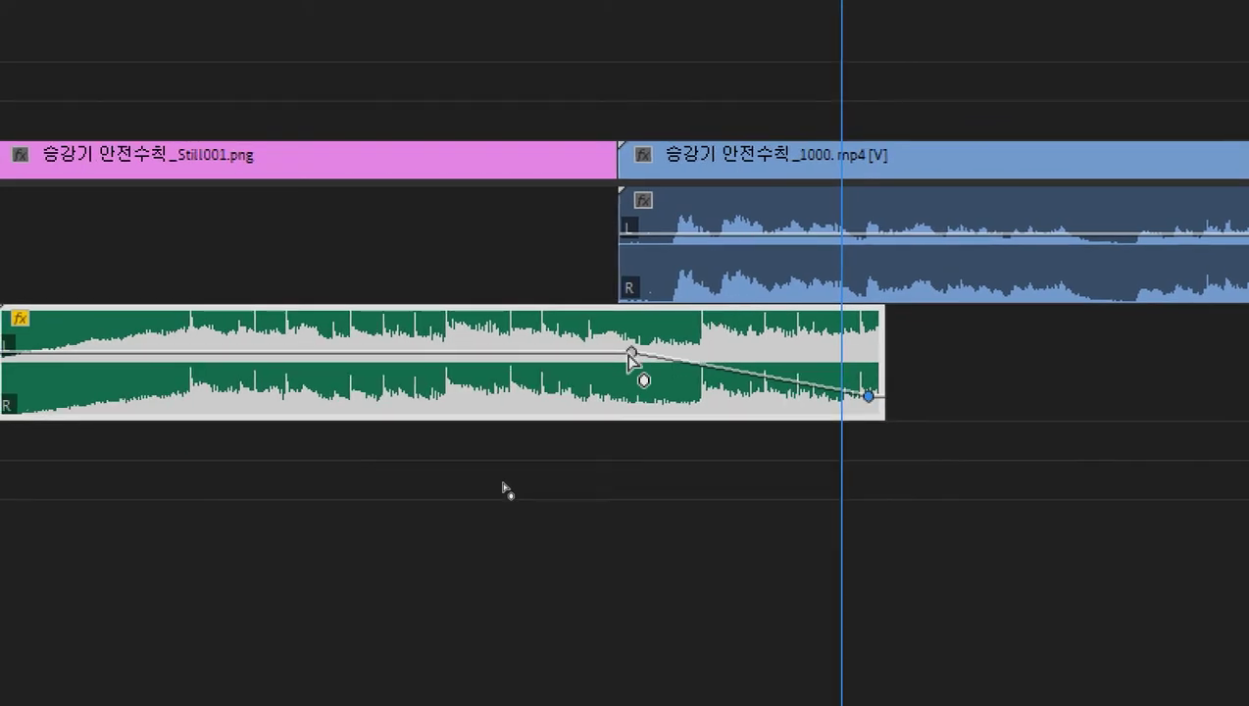
{"action": "mouse_move", "coordinate": [621, 354]}
{"action": "left_mouse_down"}
{"action": "mouse_move", "coordinate": [629, 335]}
{"action": "mouse_move", "coordinate": [631, 391]}
{"action": "mouse_move", "coordinate": [623, 340]}
{"action": "left_mouse_up"}
{"action": "left_click", "coordinate": [627, 355]}
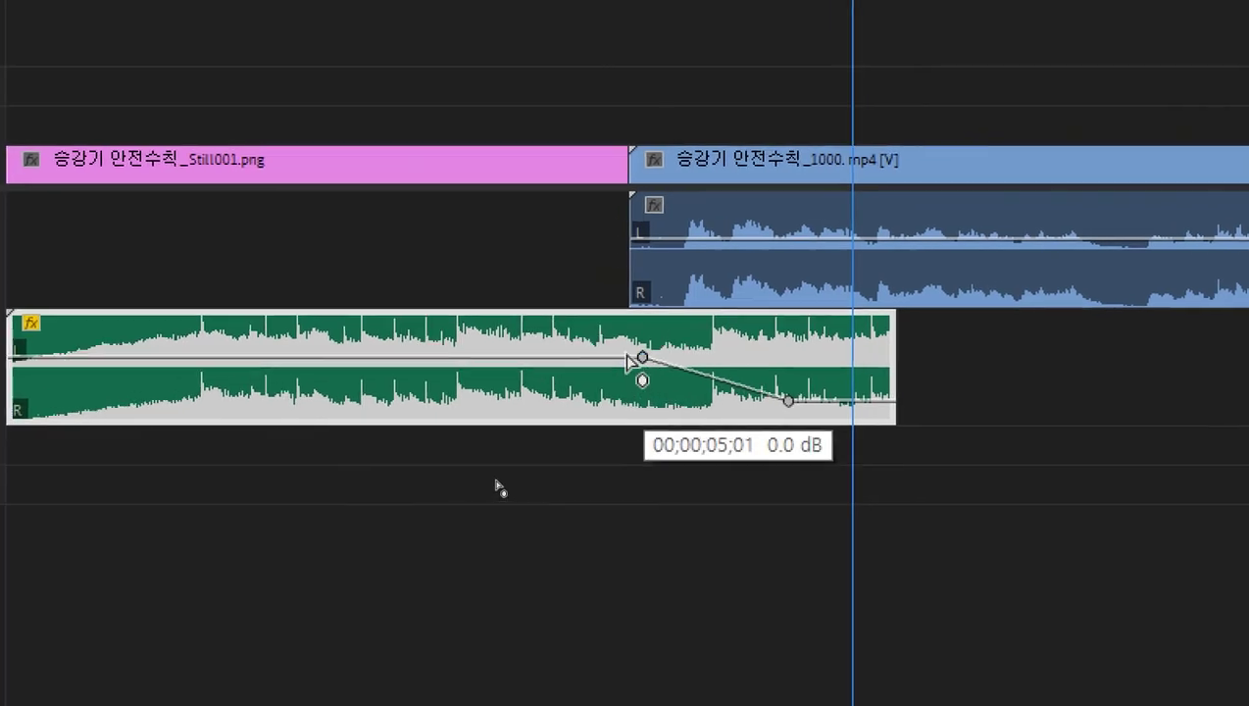
- Move the first A2 volume keyframe to just before the cut and the second to the music's end, lowering it further
{"action": "left_click_drag", "start_coordinate": [627, 355], "coordinate": [622, 347]}
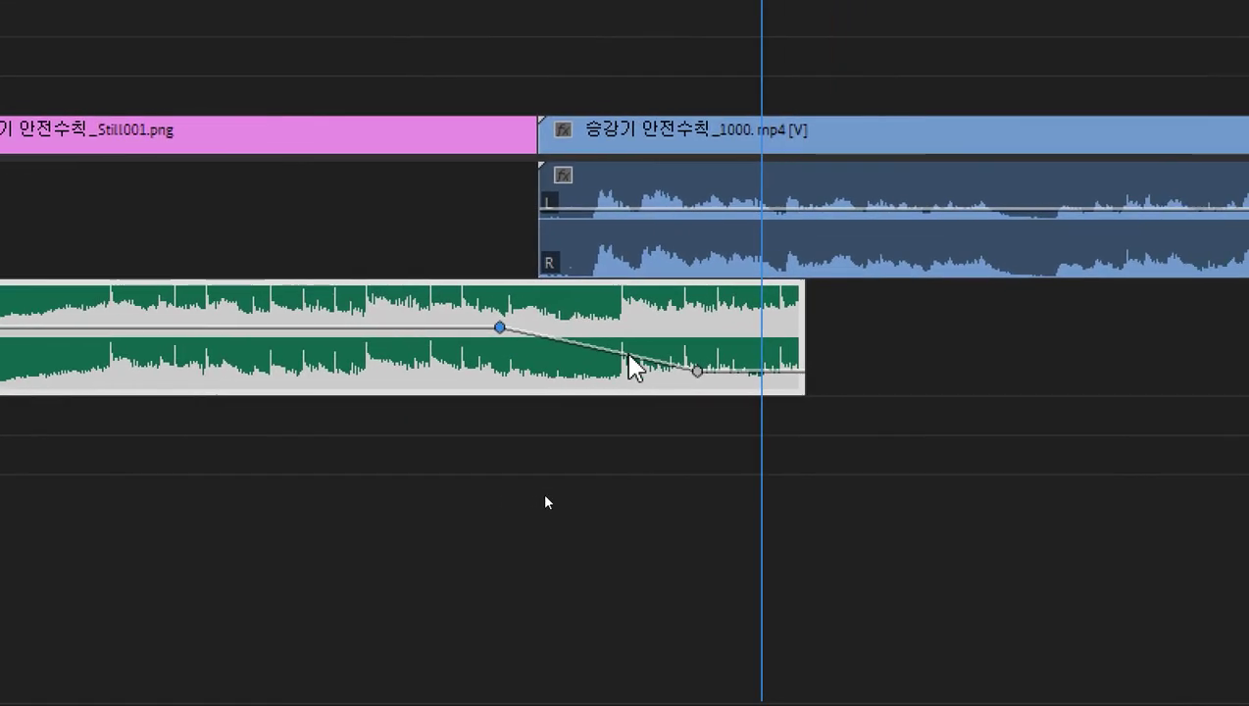
{"action": "left_click", "coordinate": [819, 391]}
{"action": "mouse_move", "coordinate": [629, 355]}
{"action": "left_mouse_down"}
{"action": "mouse_move", "coordinate": [627, 334]}
{"action": "mouse_move", "coordinate": [627, 350]}
{"action": "left_mouse_up"}
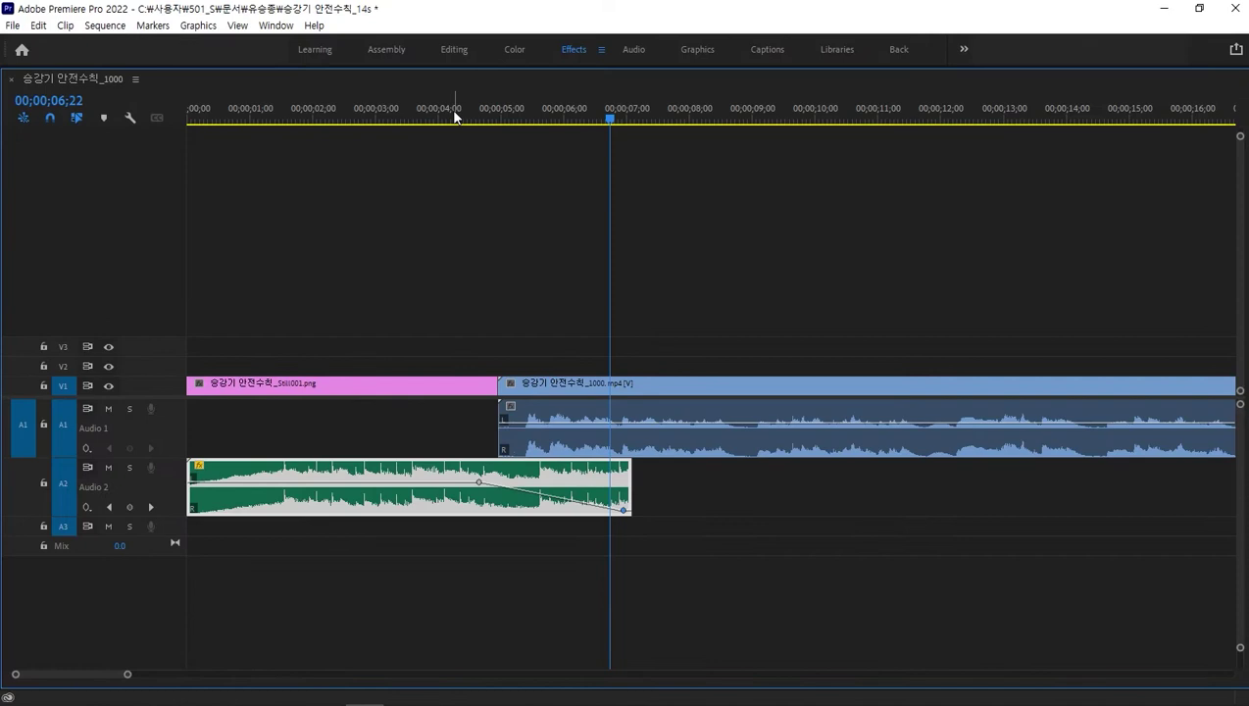
- Play from 00;00;04;03 to the end of the A2 music to check the lengthened fade-out
{"action": "left_click", "coordinate": [443, 118]}
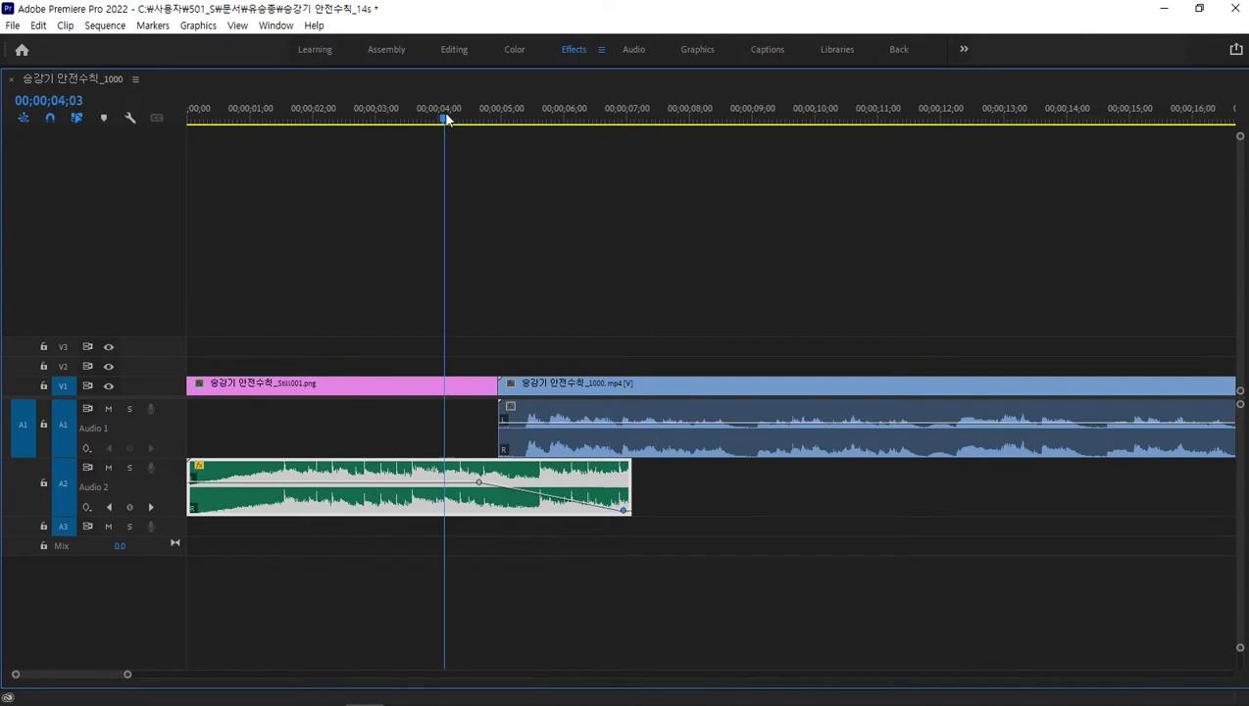
{"action": "key", "text": "space"}
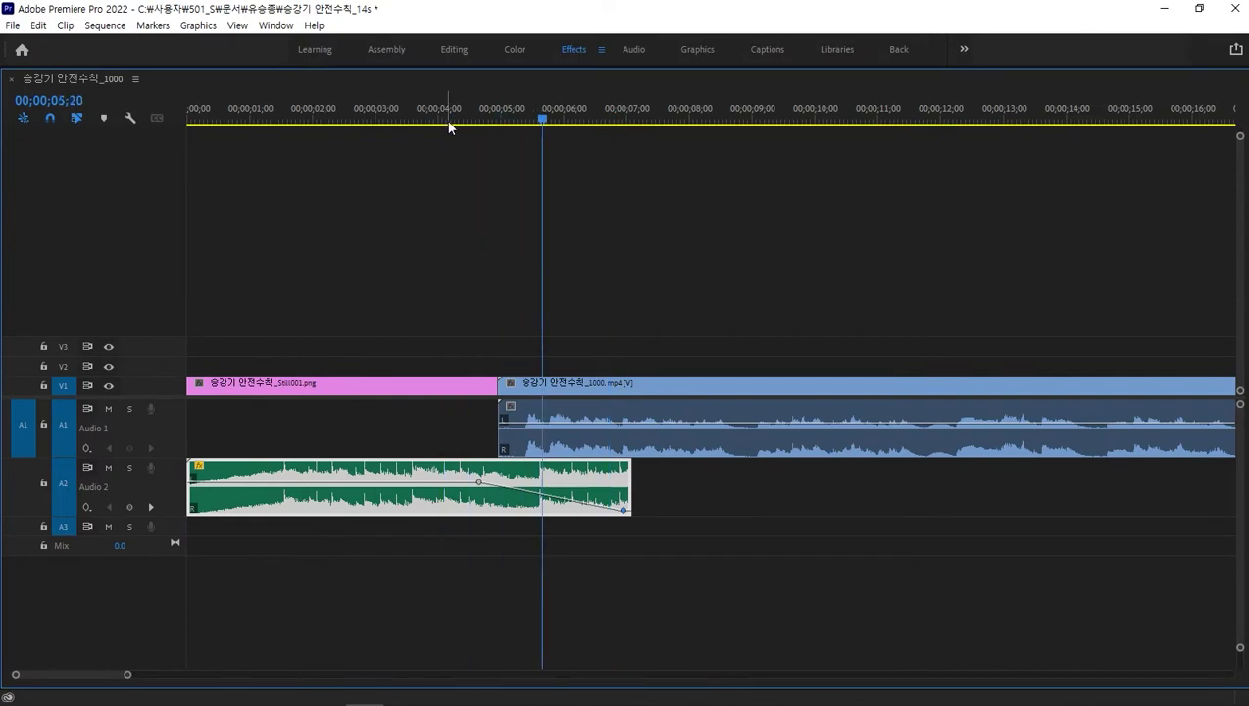
{"action": "key", "text": "d"}
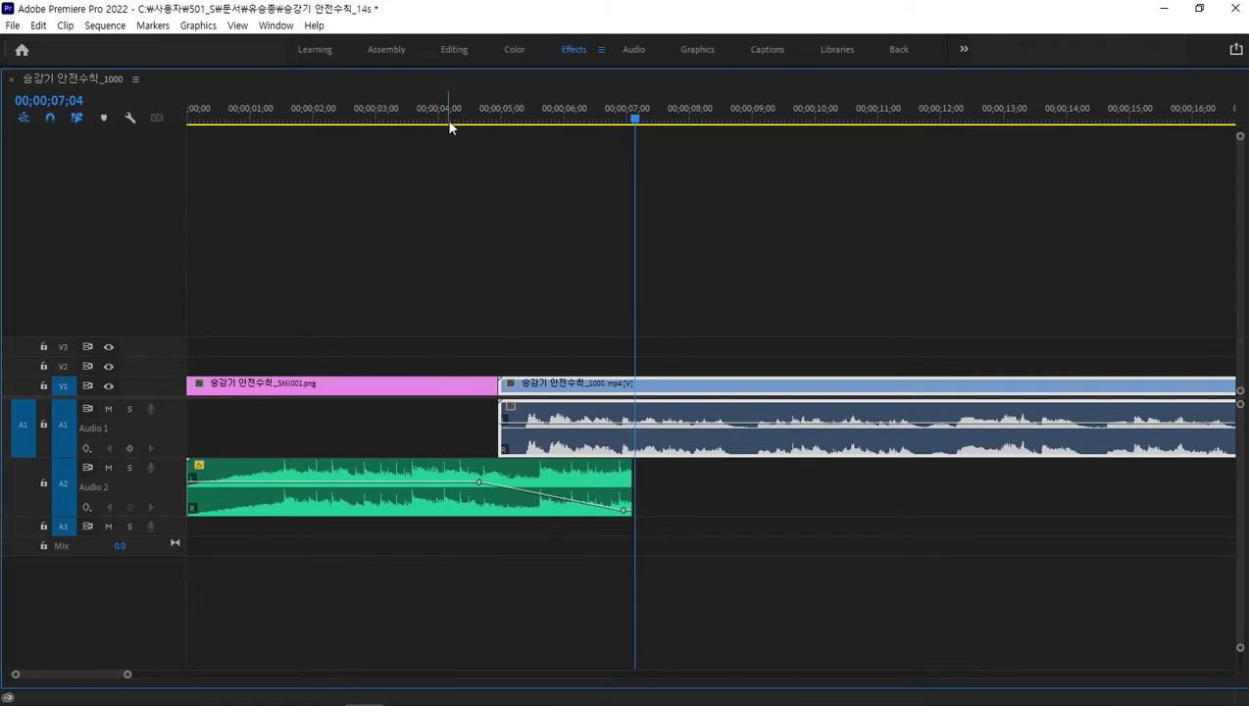
{"action": "left_click", "coordinate": [413, 280]}
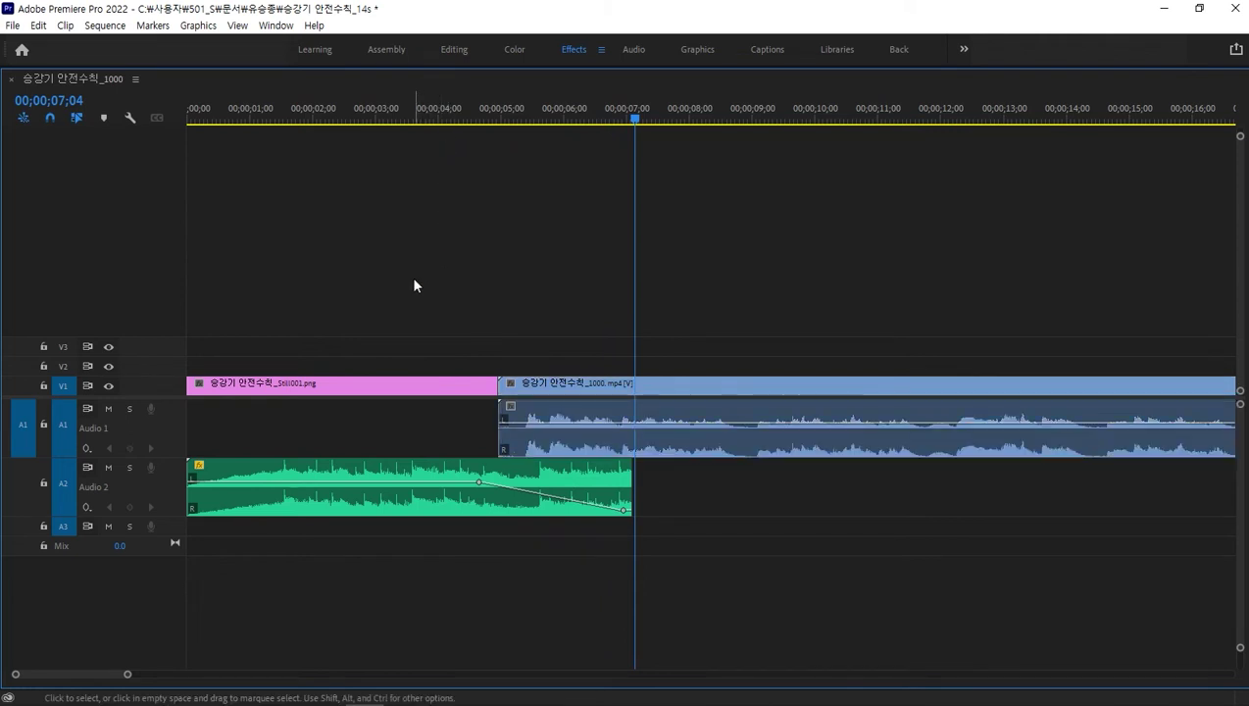
- Restore the full workspace, fit the whole sequence in the timeline, and play it from the start past the still-to-video cut
{"action": "key", "text": "grave"}
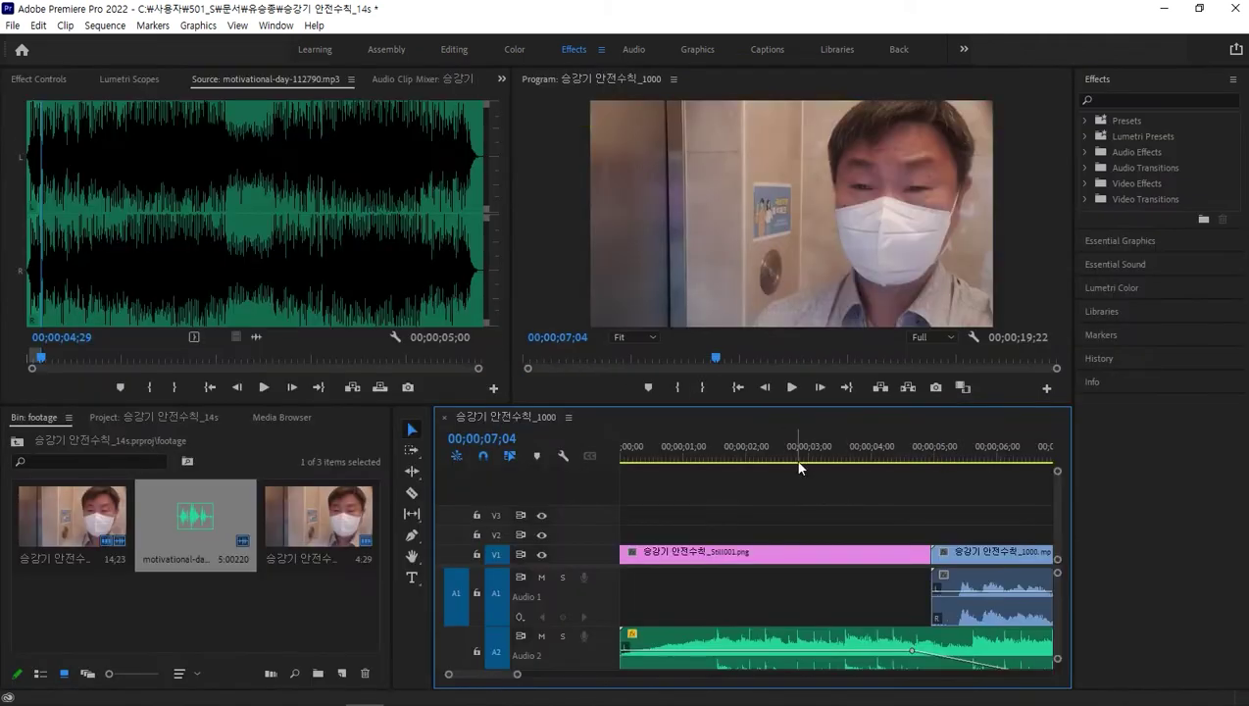
{"action": "key", "text": "minus"}
{"action": "key", "text": "minus"}
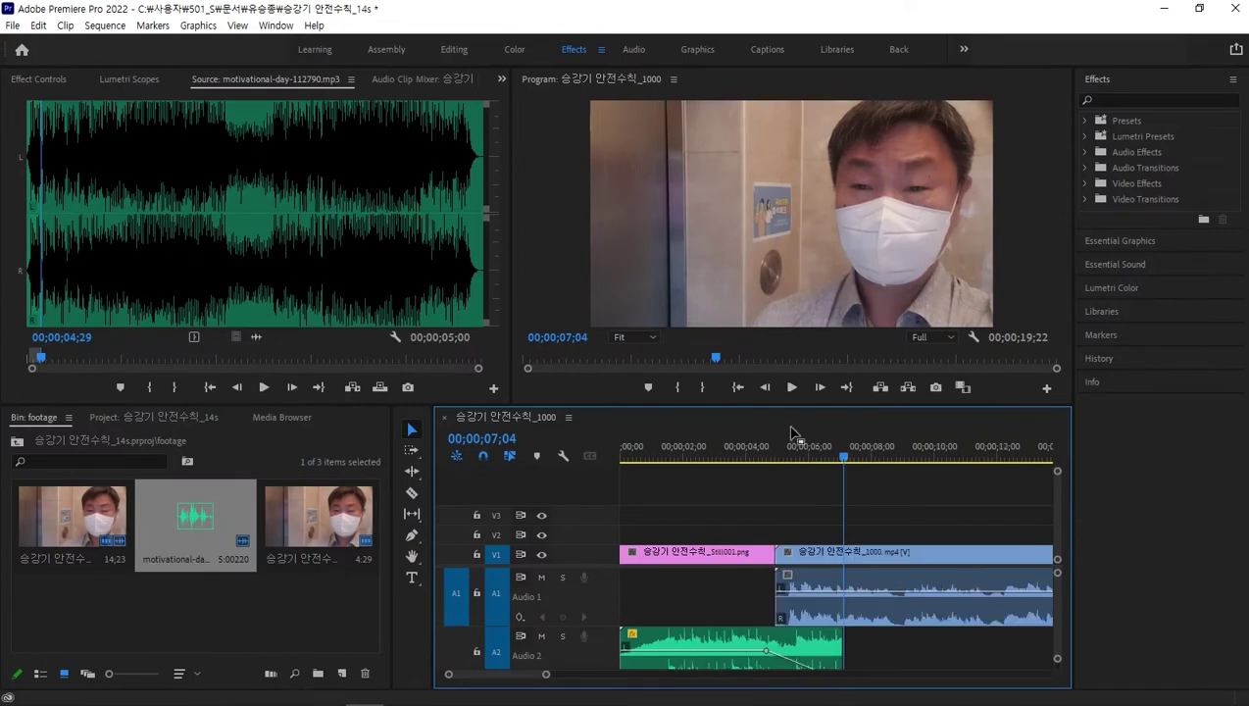
{"action": "key", "text": "Home"}
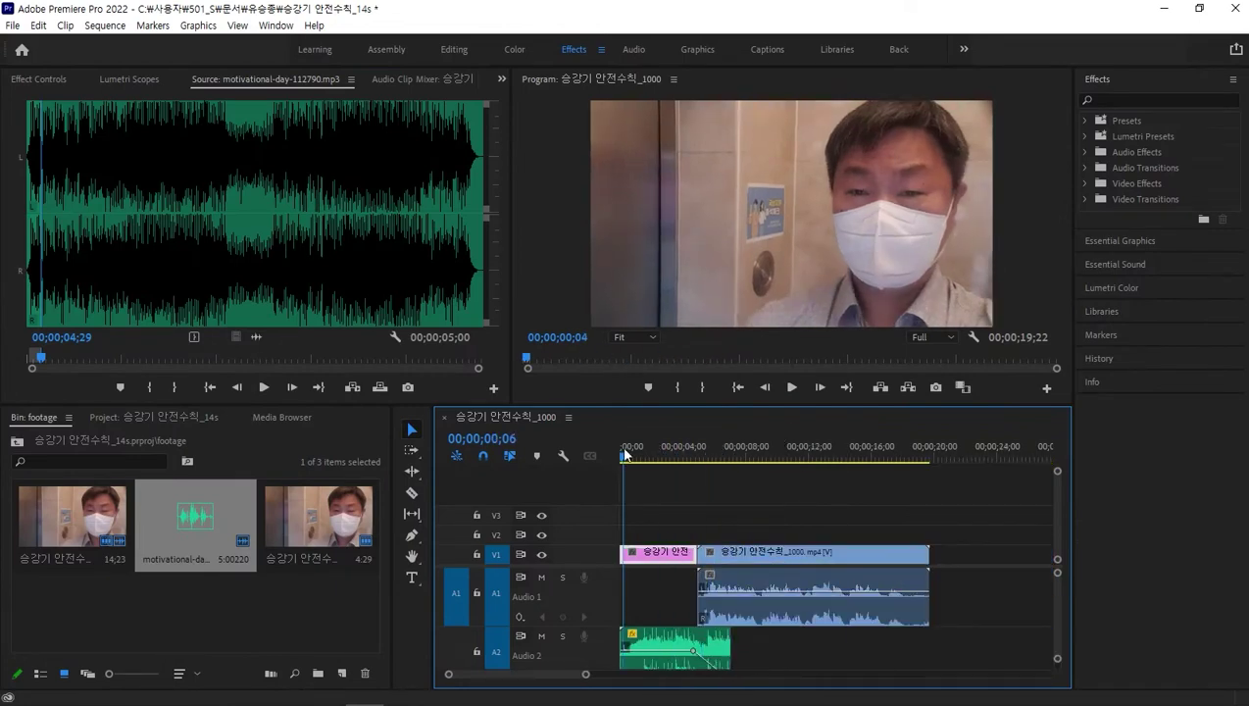
{"action": "key", "text": "space"}
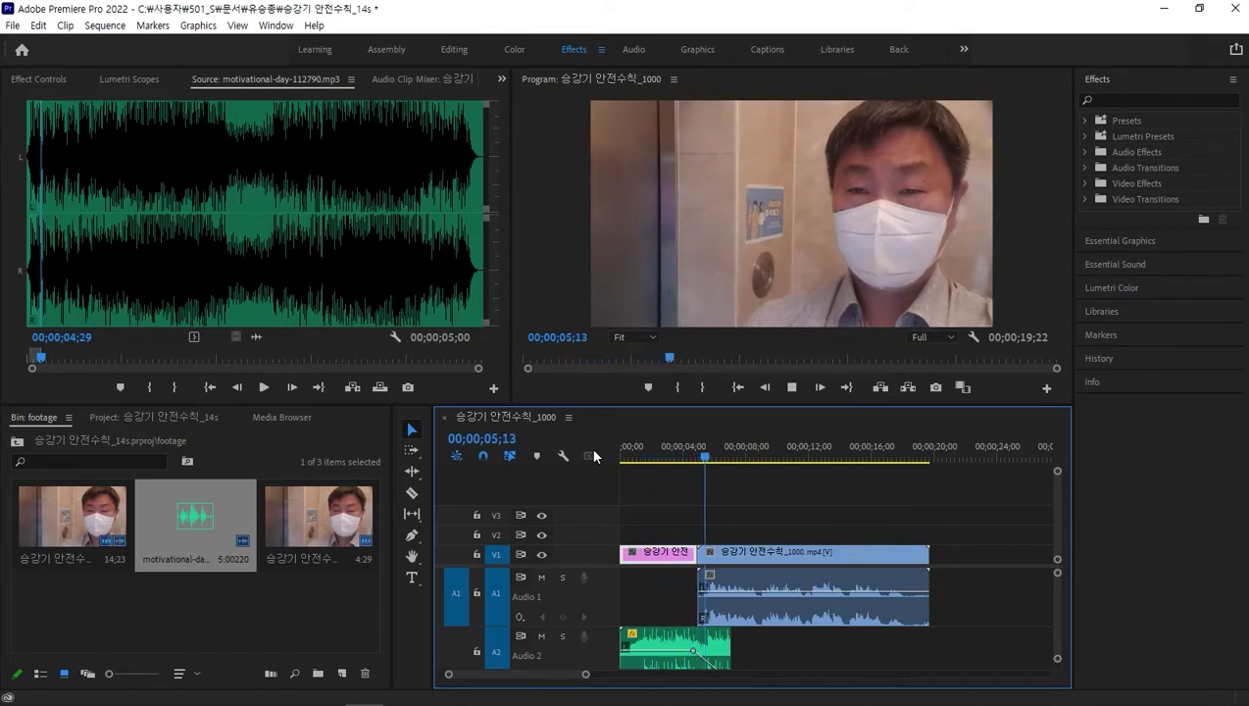
{"action": "key", "text": "space"}
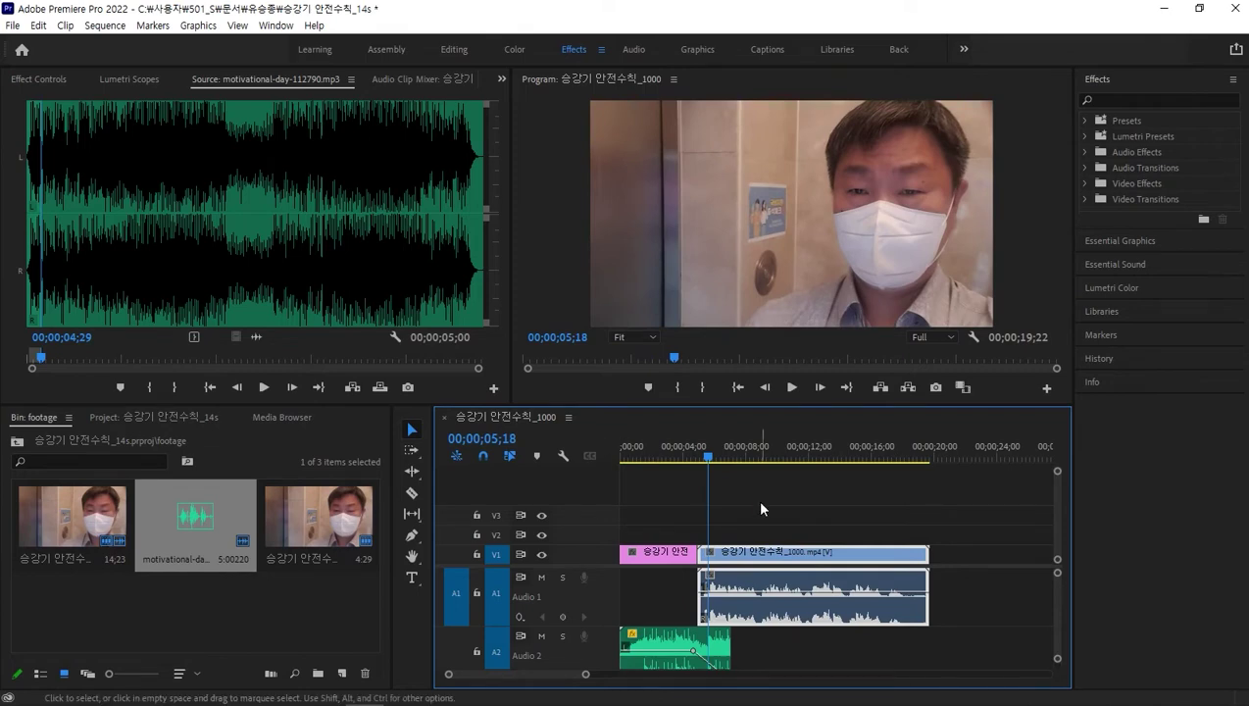
- Move the playhead back to 00;00;02;16 over the opening still and save the project
{"action": "left_click_drag", "start_coordinate": [712, 454], "coordinate": [662, 454]}
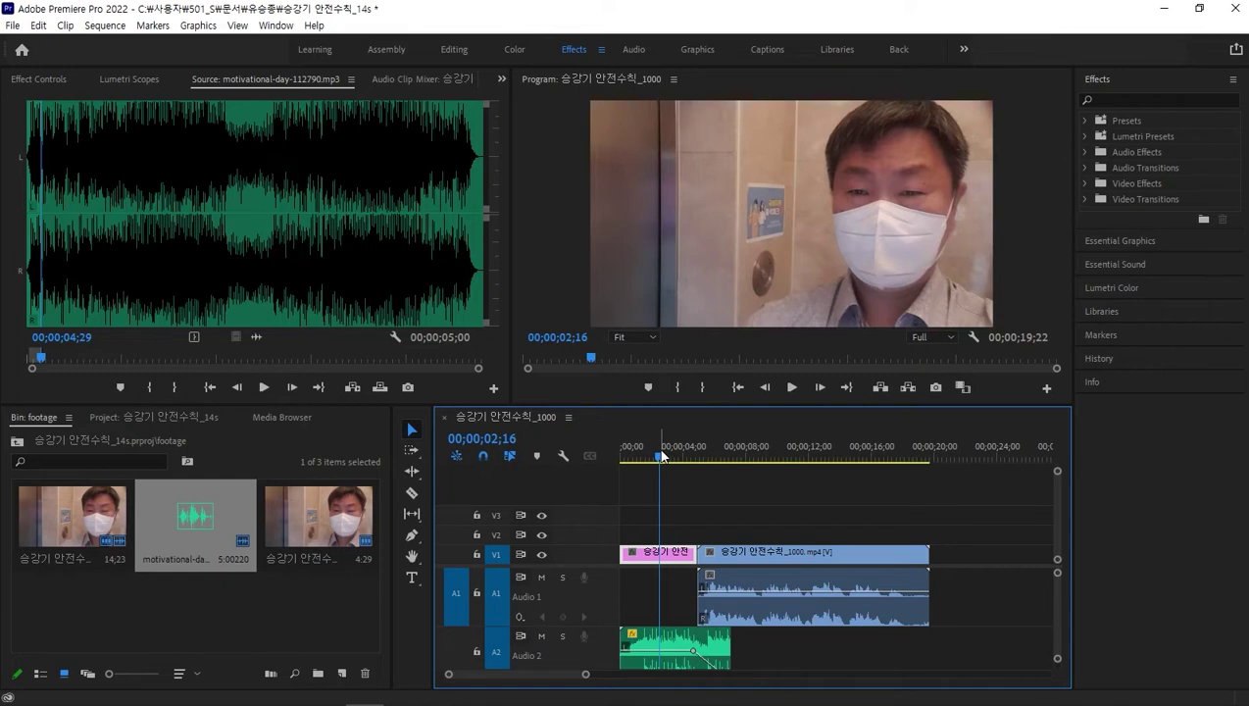
{"action": "key", "text": "ctrl+s"}
{"action": "key", "text": "ctrl+s"}
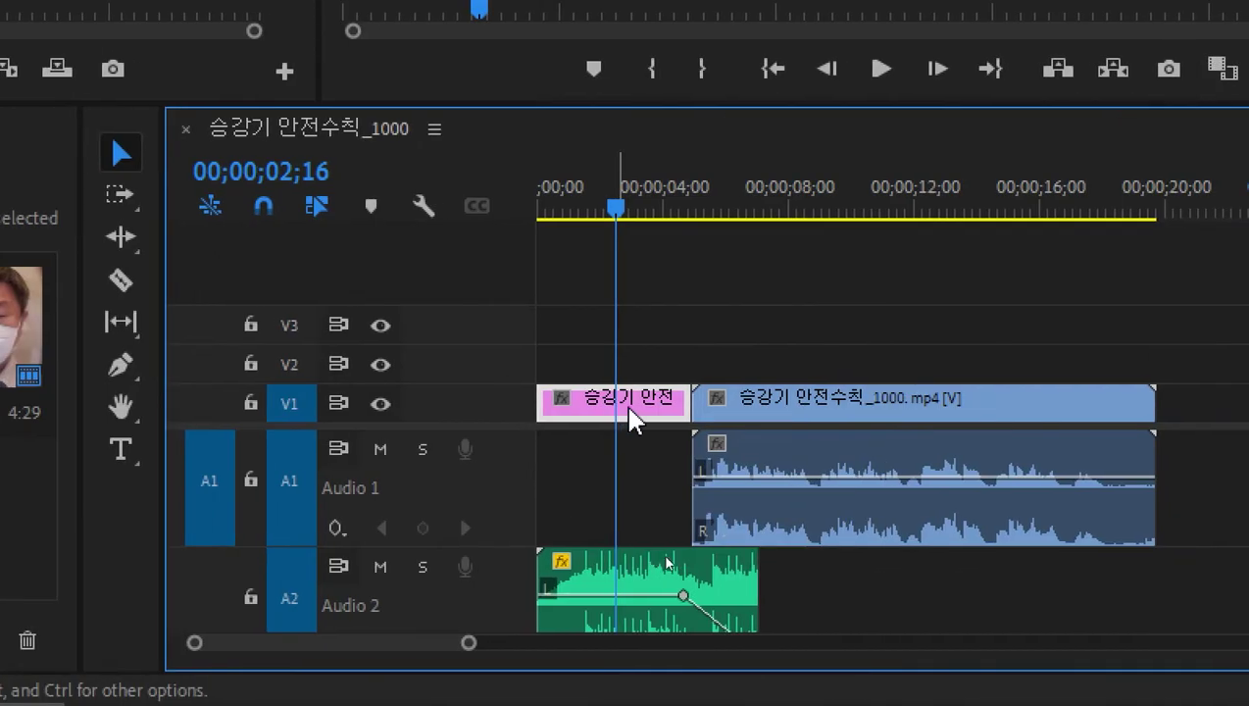
- Duplicate the opening still directly after the video and duplicate the A2 music clip so it ends together with the copied still
{"action": "left_click_drag", "start_coordinate": [635, 416], "coordinate": [1001, 432]}
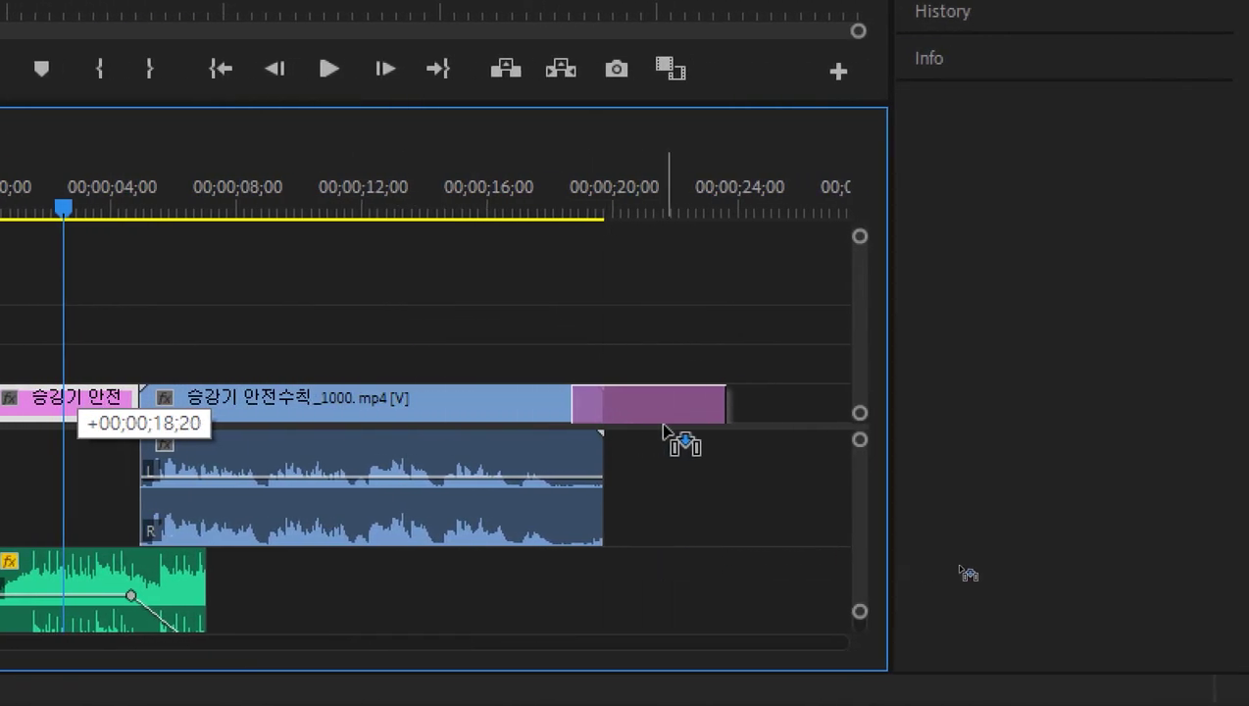
{"action": "left_click_drag", "start_coordinate": [692, 432], "coordinate": [695, 433]}
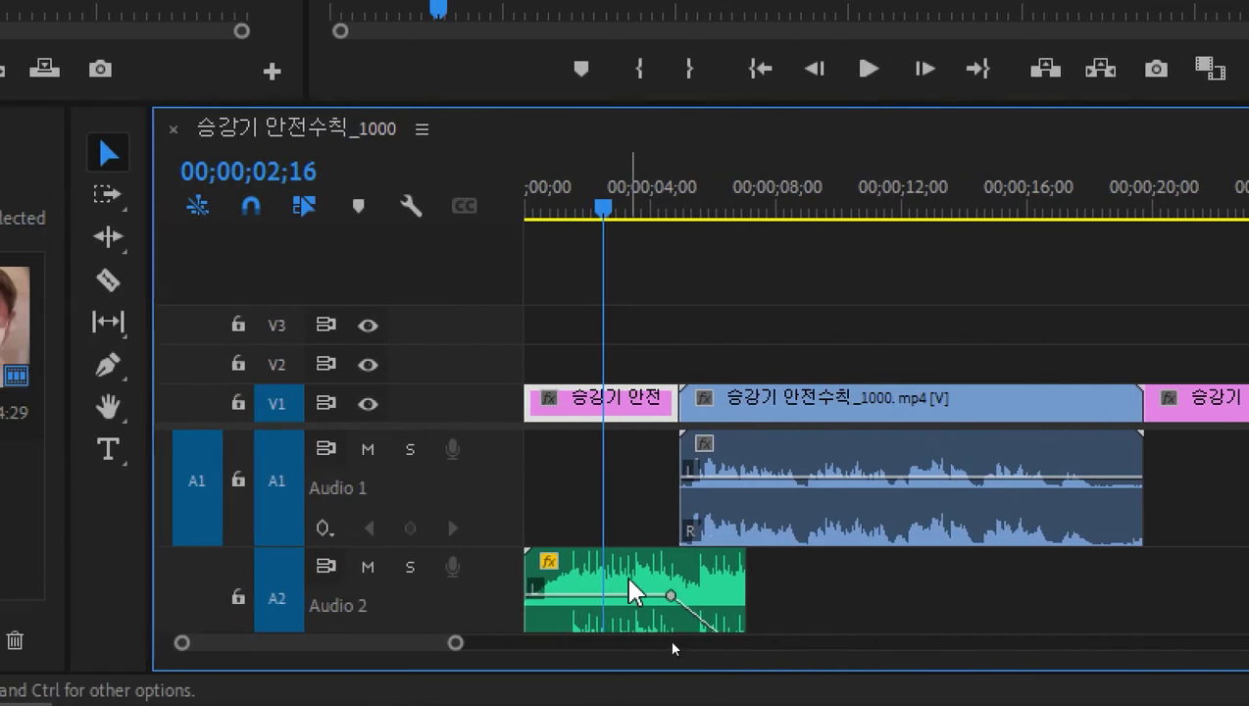
{"action": "left_click_drag", "start_coordinate": [631, 591], "coordinate": [915, 609]}
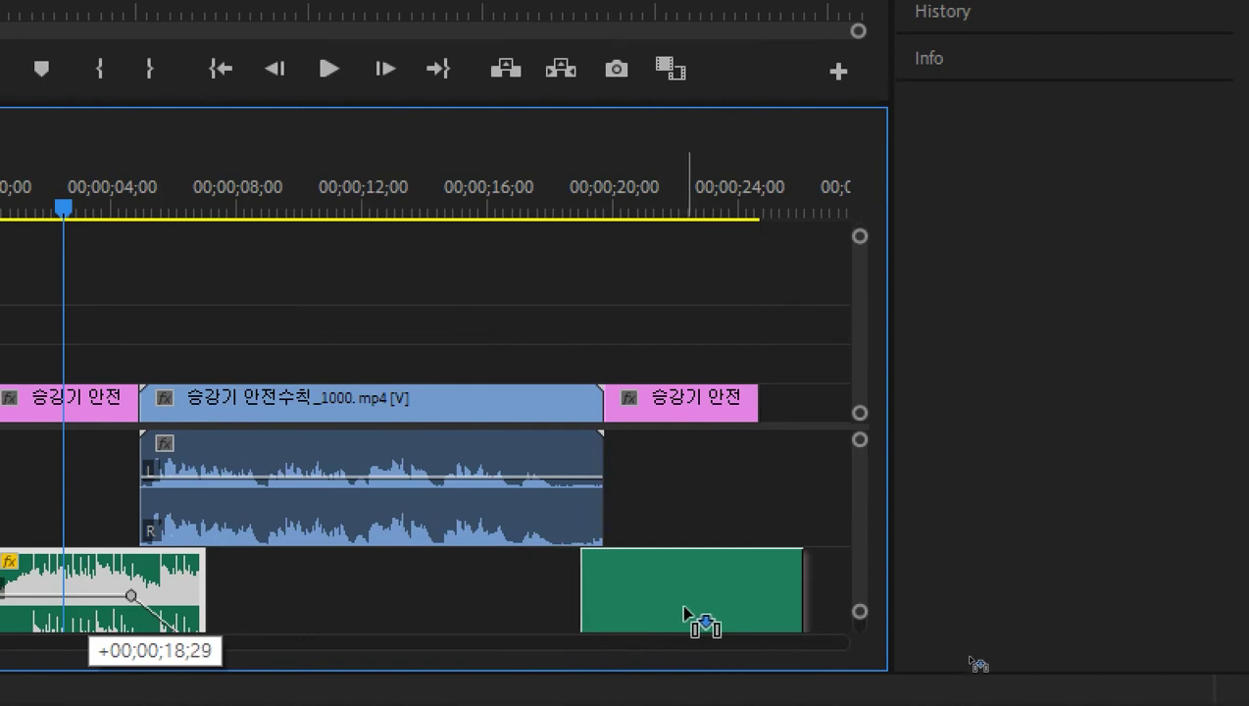
{"action": "left_click_drag", "start_coordinate": [683, 606], "coordinate": [652, 612]}
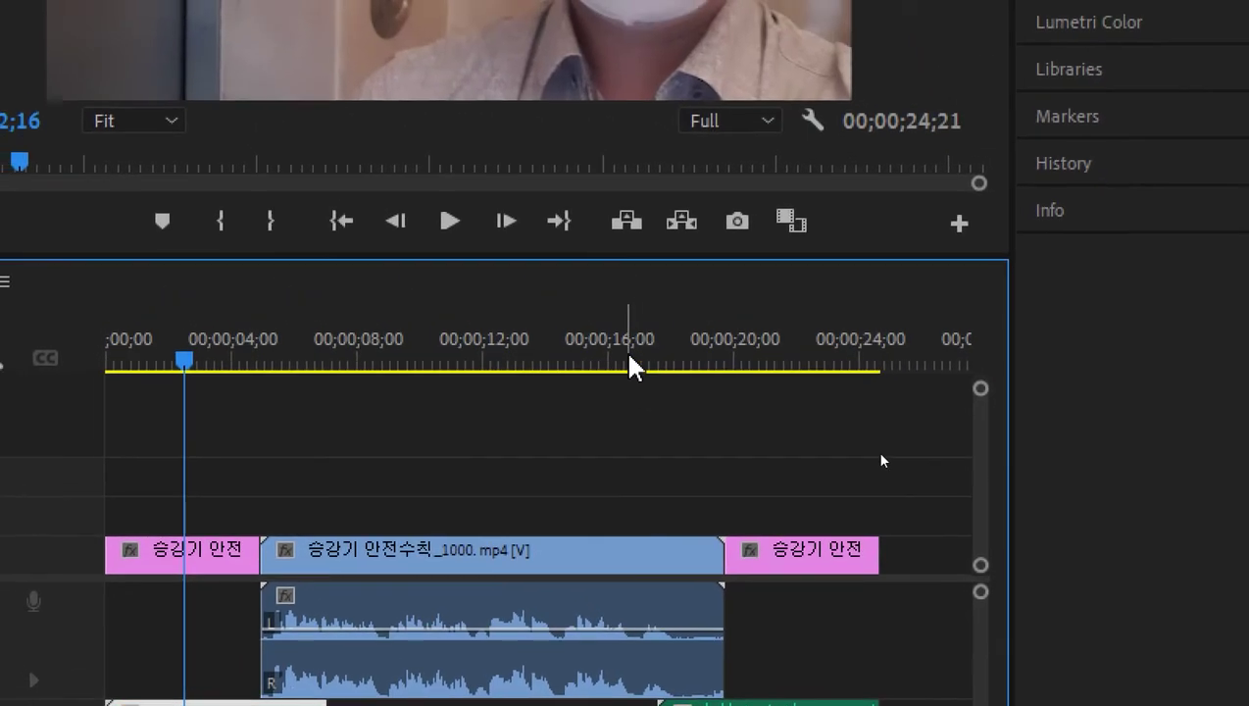
- Play from about 00;00;16;00 through the closing still to check how the copied music overlaps the video's end
{"action": "left_click", "coordinate": [630, 365]}
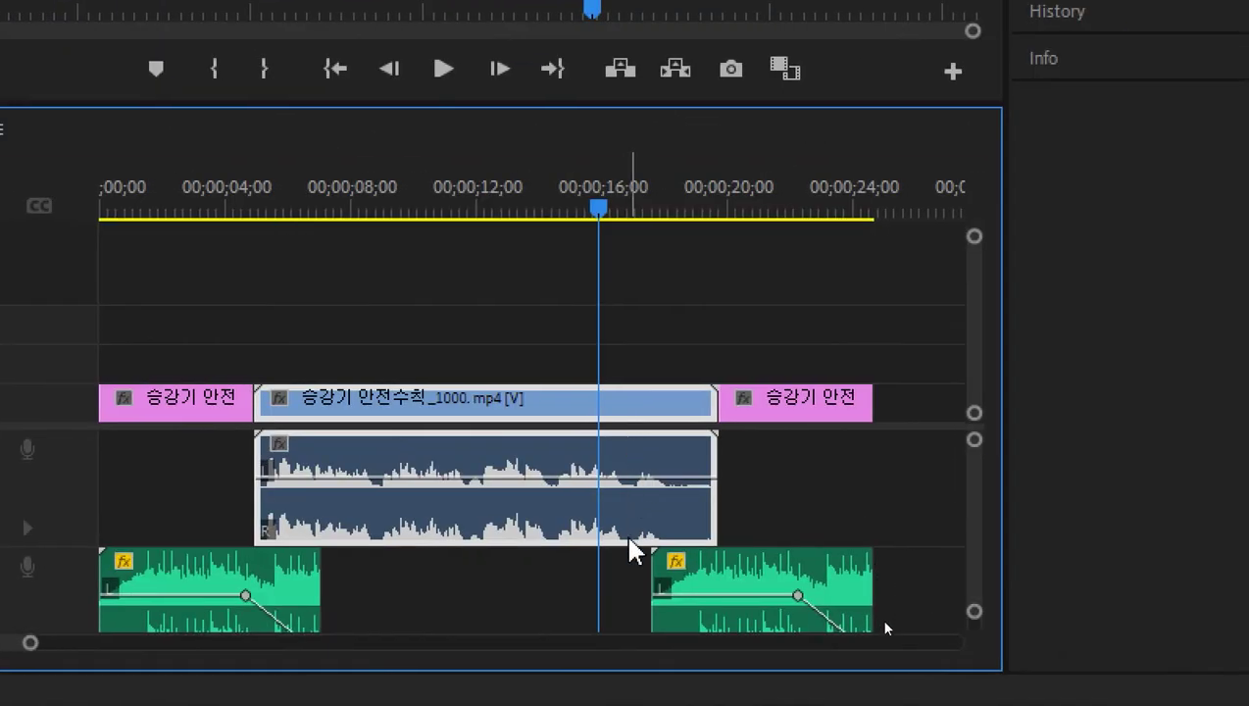
{"action": "key", "text": "space"}
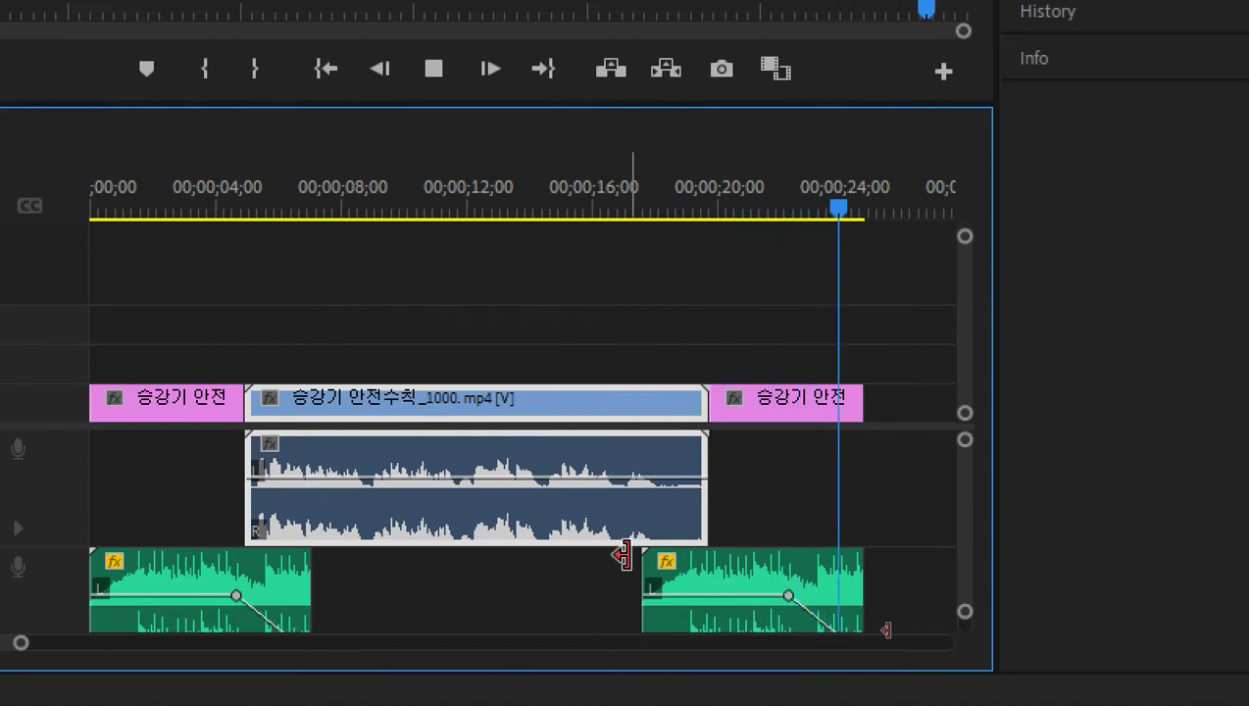
{"action": "left_click", "coordinate": [623, 555]}
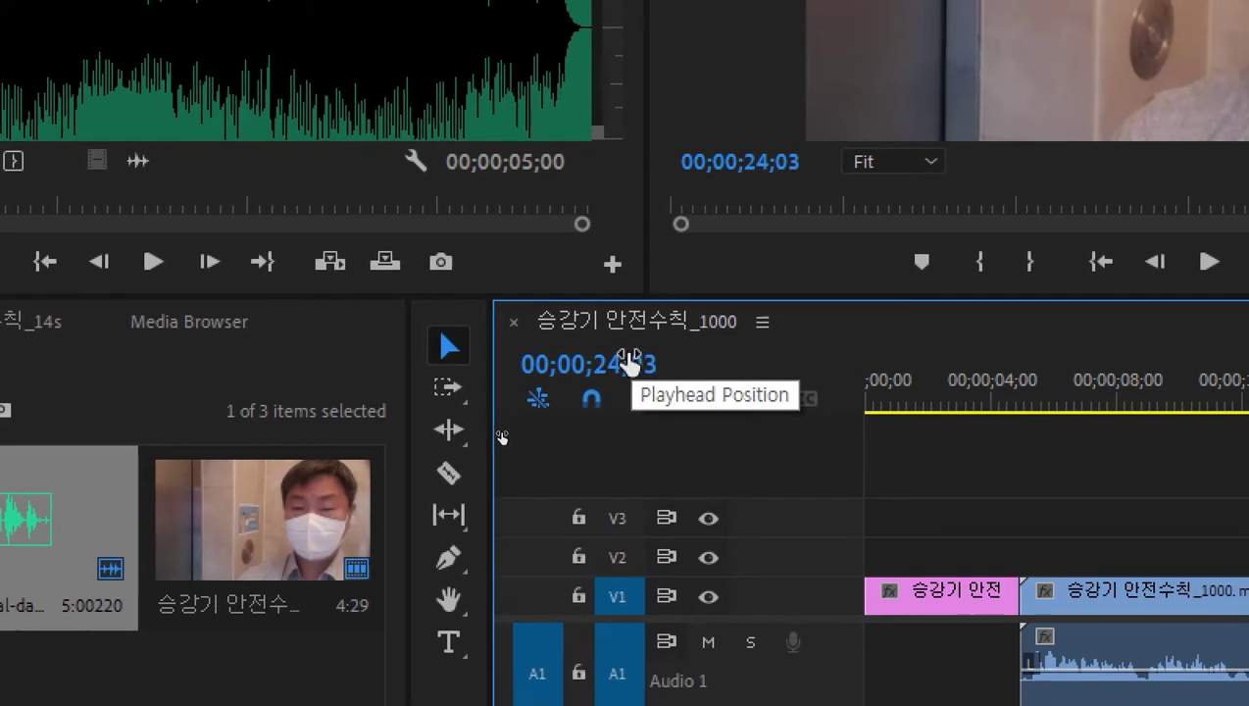
- Add a sequence marker at 00;00;22;00 and trim the end of the closing still back to it
{"action": "left_click", "coordinate": [624, 357]}
{"action": "type", "text": "22."}
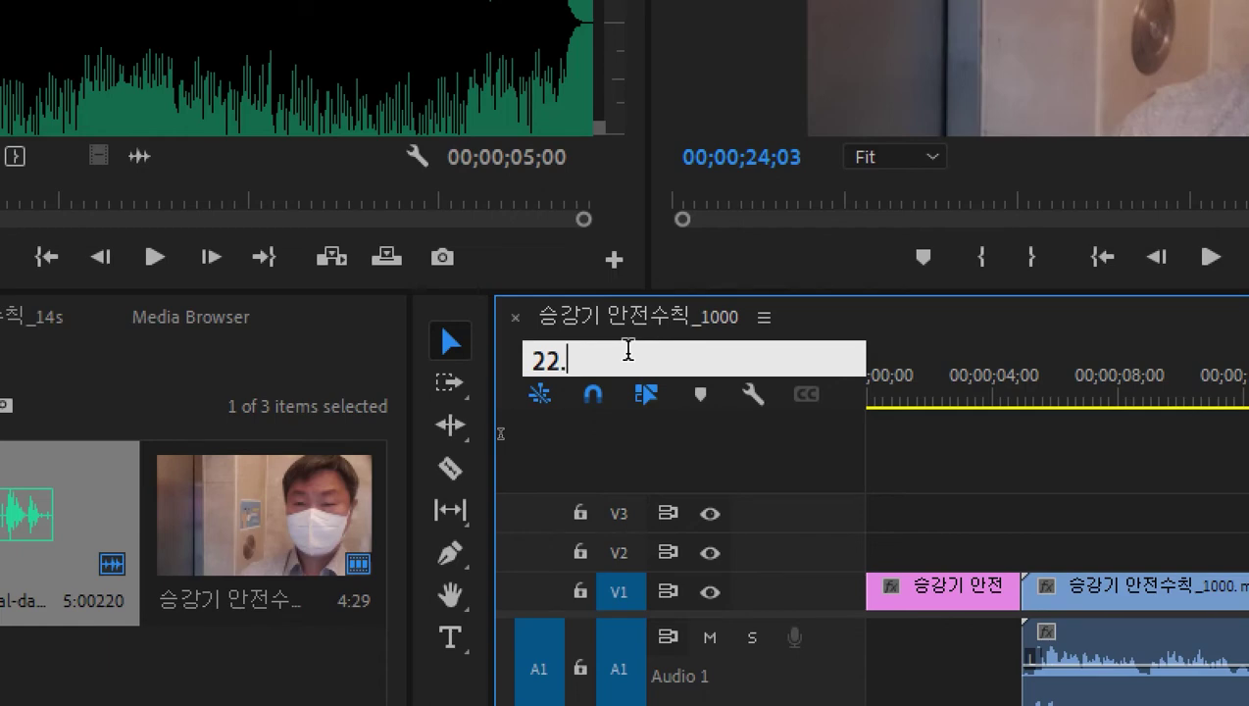
{"action": "key", "text": "Return"}
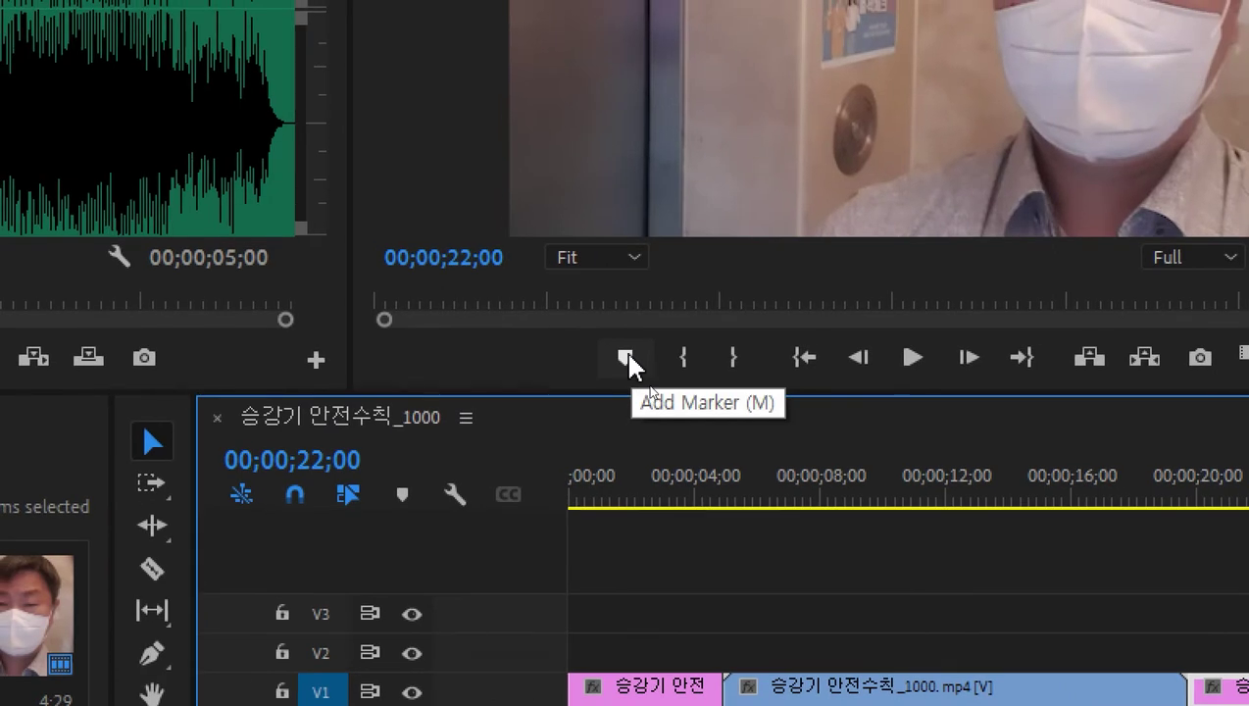
{"action": "left_click", "coordinate": [629, 357]}
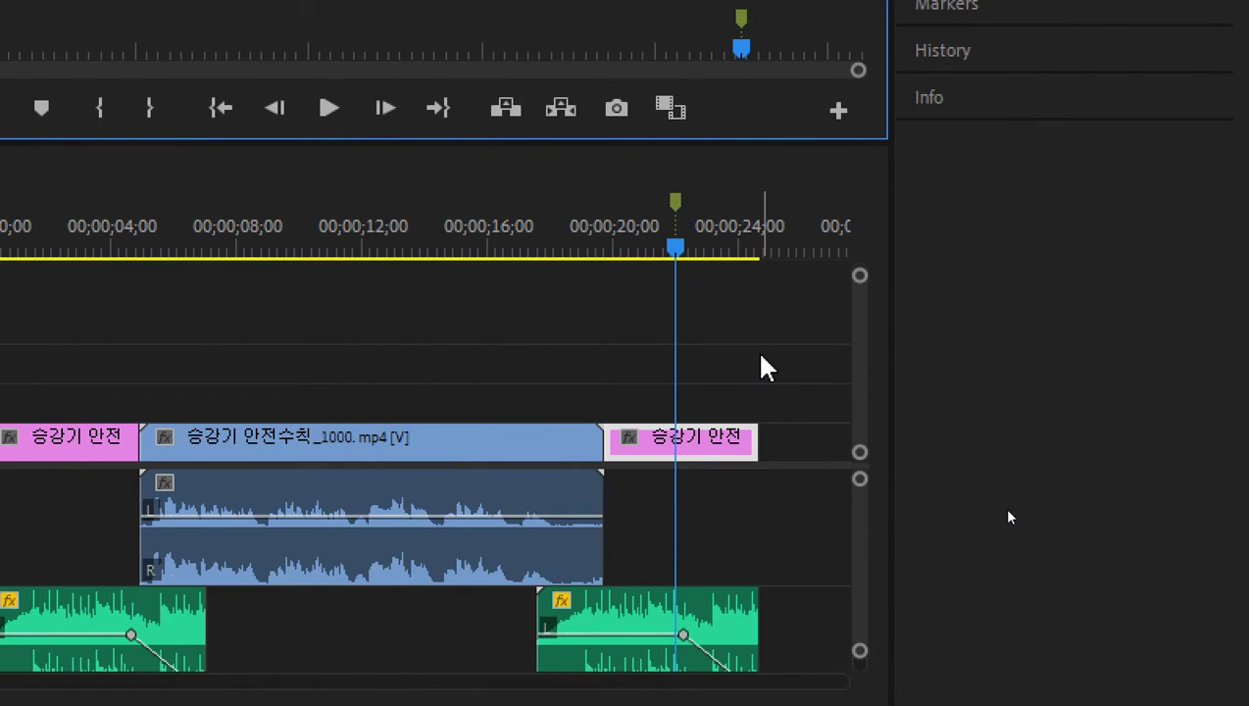
{"action": "left_click", "coordinate": [747, 436]}
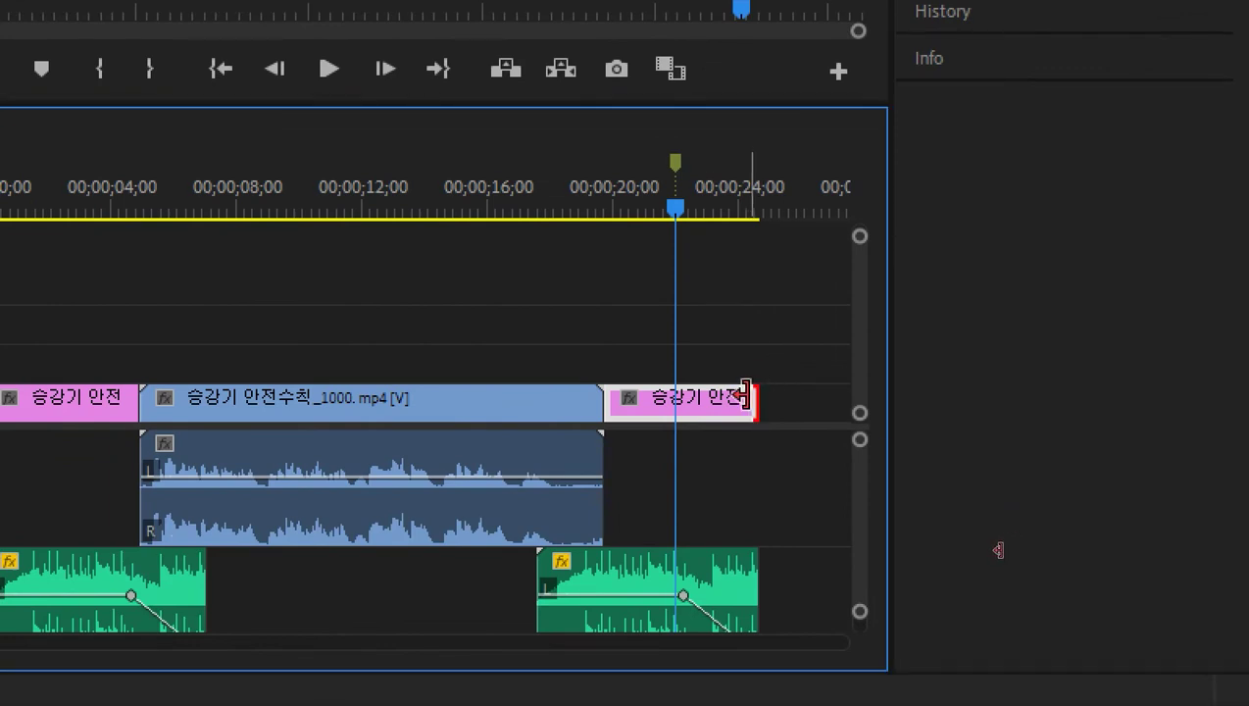
{"action": "left_click_drag", "start_coordinate": [745, 396], "coordinate": [665, 400]}
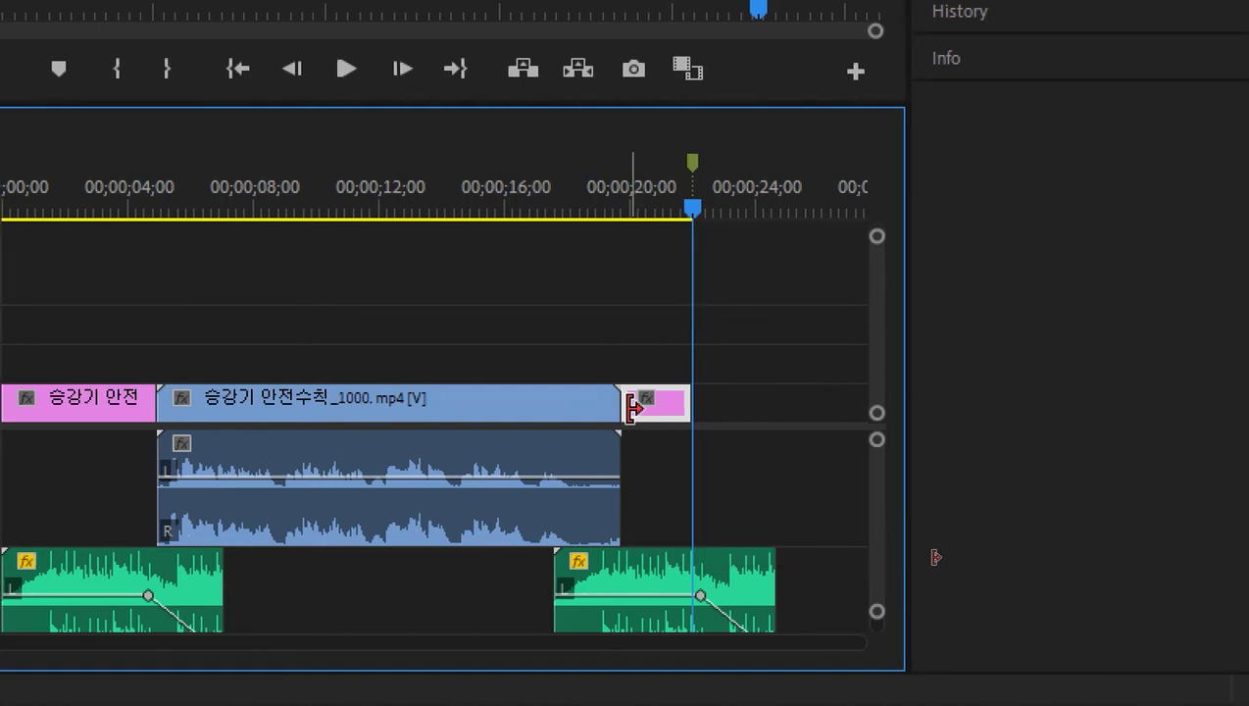
- Align the closing music's start with the video's end and try trimming its end to the 00;00;22;00 marker
{"action": "left_click_drag", "start_coordinate": [630, 591], "coordinate": [669, 596]}
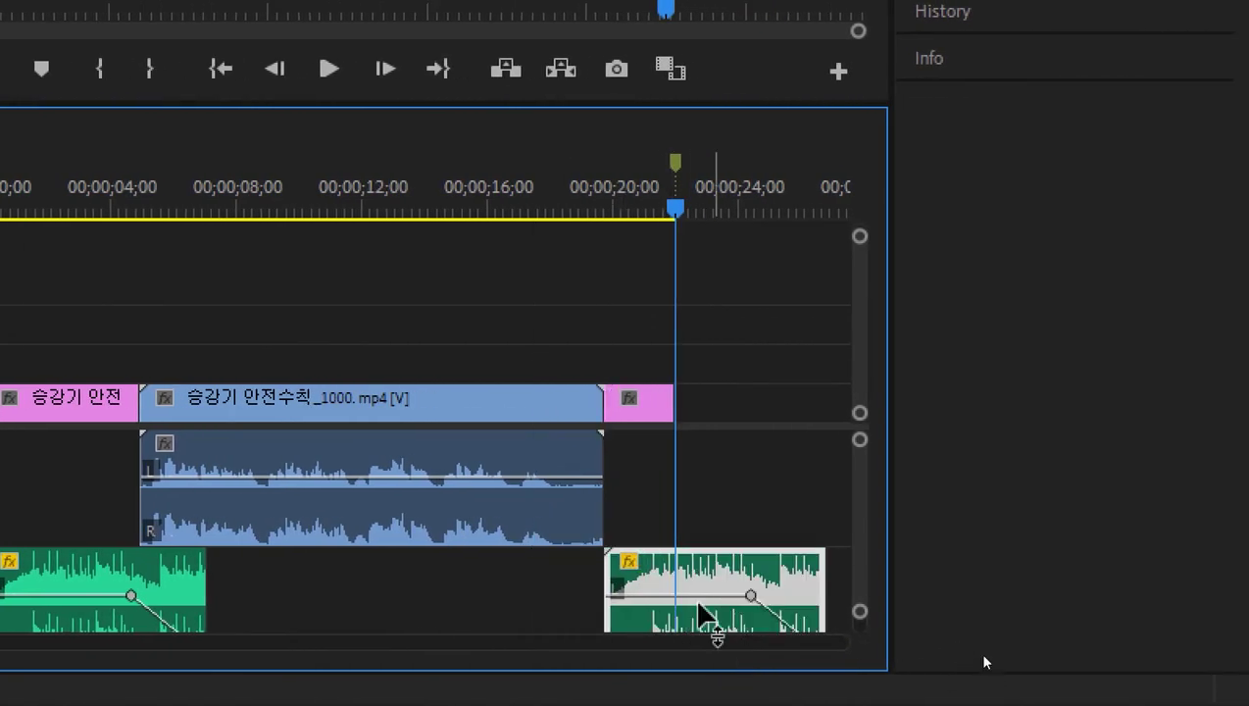
{"action": "left_click_drag", "start_coordinate": [820, 588], "coordinate": [686, 574]}
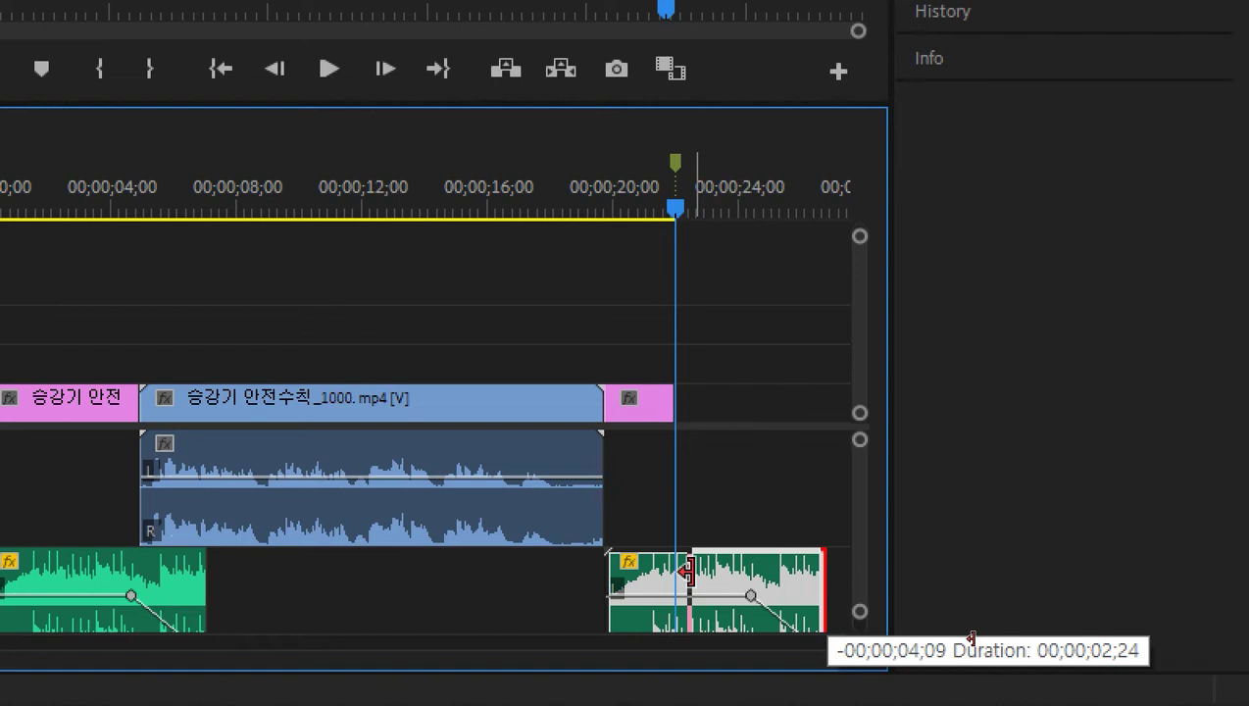
{"action": "left_click_drag", "start_coordinate": [686, 574], "coordinate": [670, 570]}
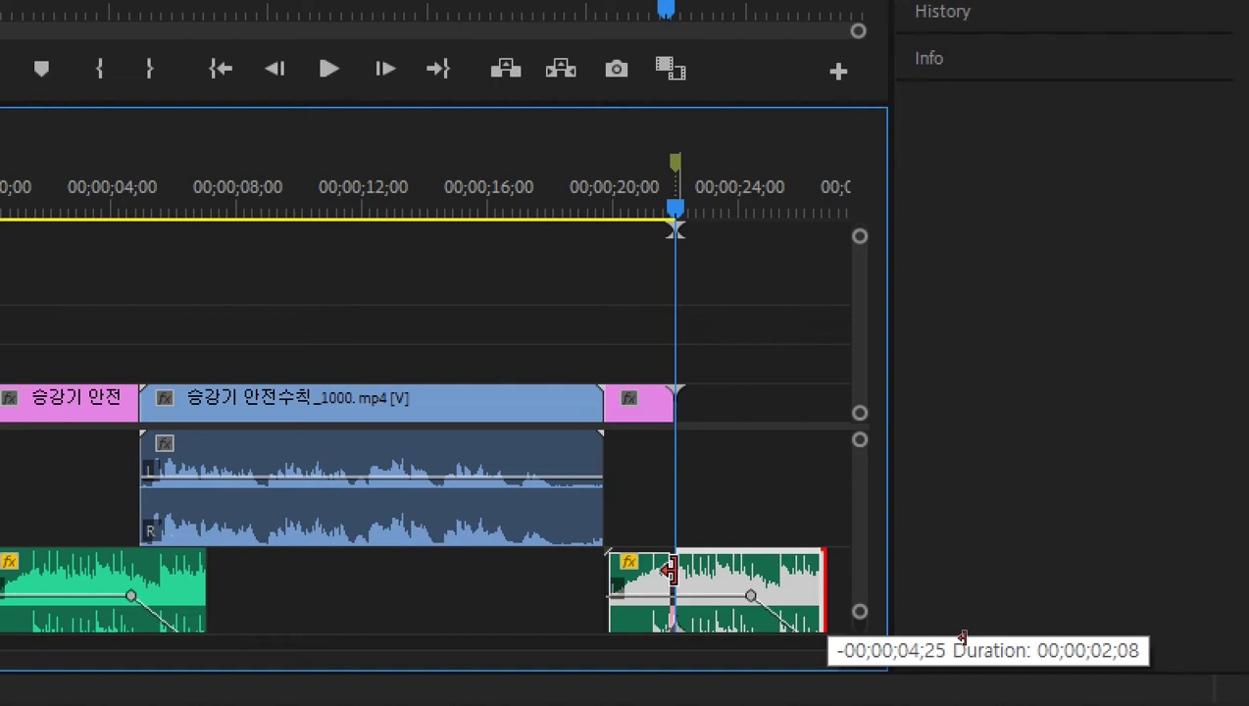
{"action": "left_click_drag", "start_coordinate": [670, 569], "coordinate": [675, 569]}
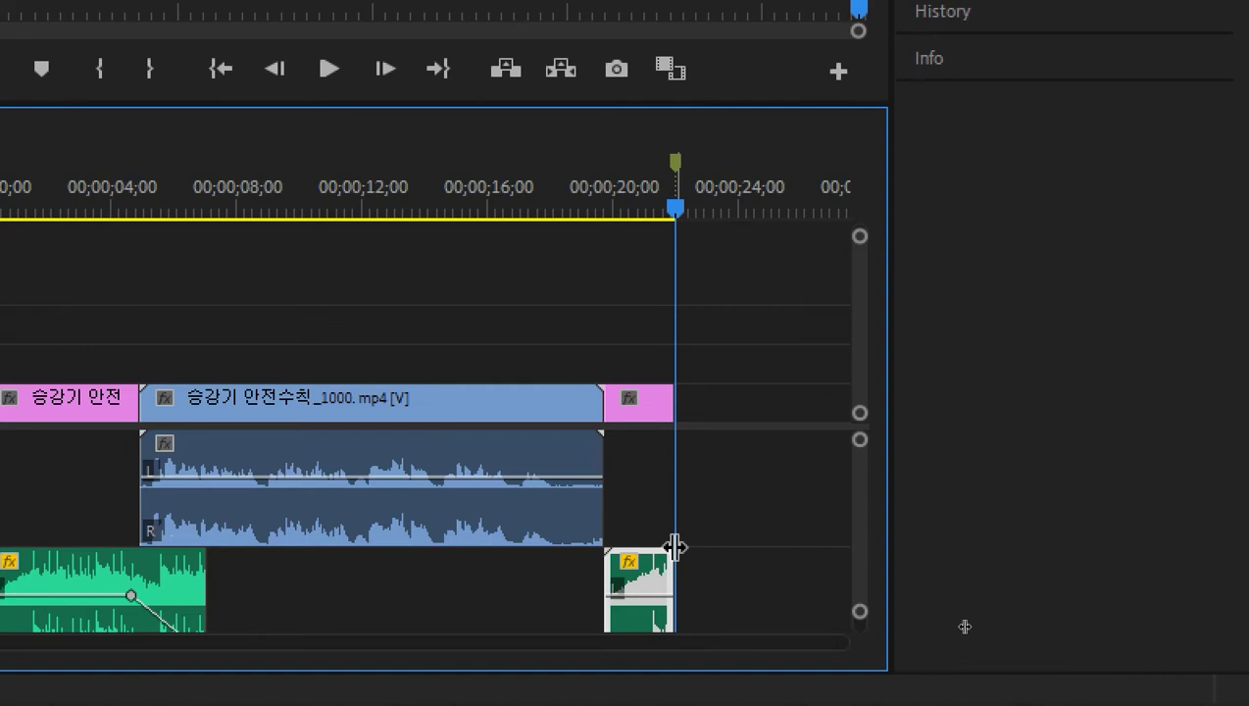
{"action": "key", "text": "ctrl+z"}
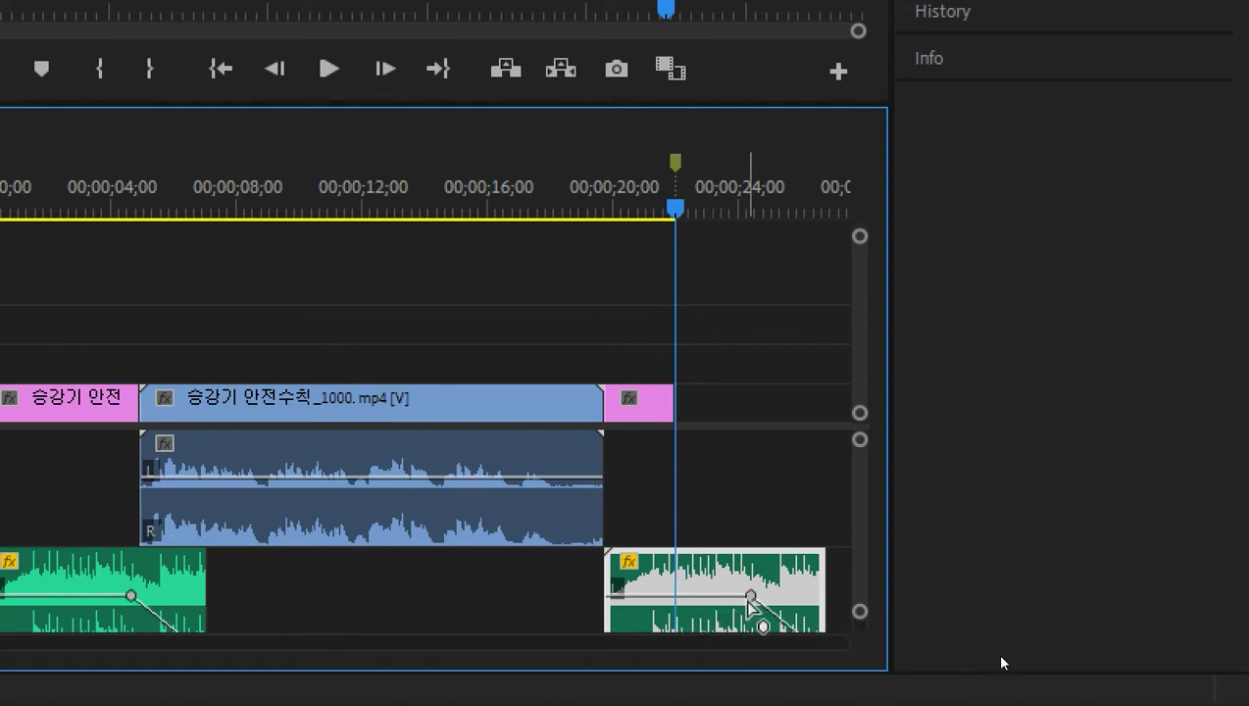
- Move the closing music to start about one second before the video ends and delete its last volume keyframe
{"action": "scroll", "coordinate": [800, 613], "scroll_direction": "right", "scroll_amount": 3}
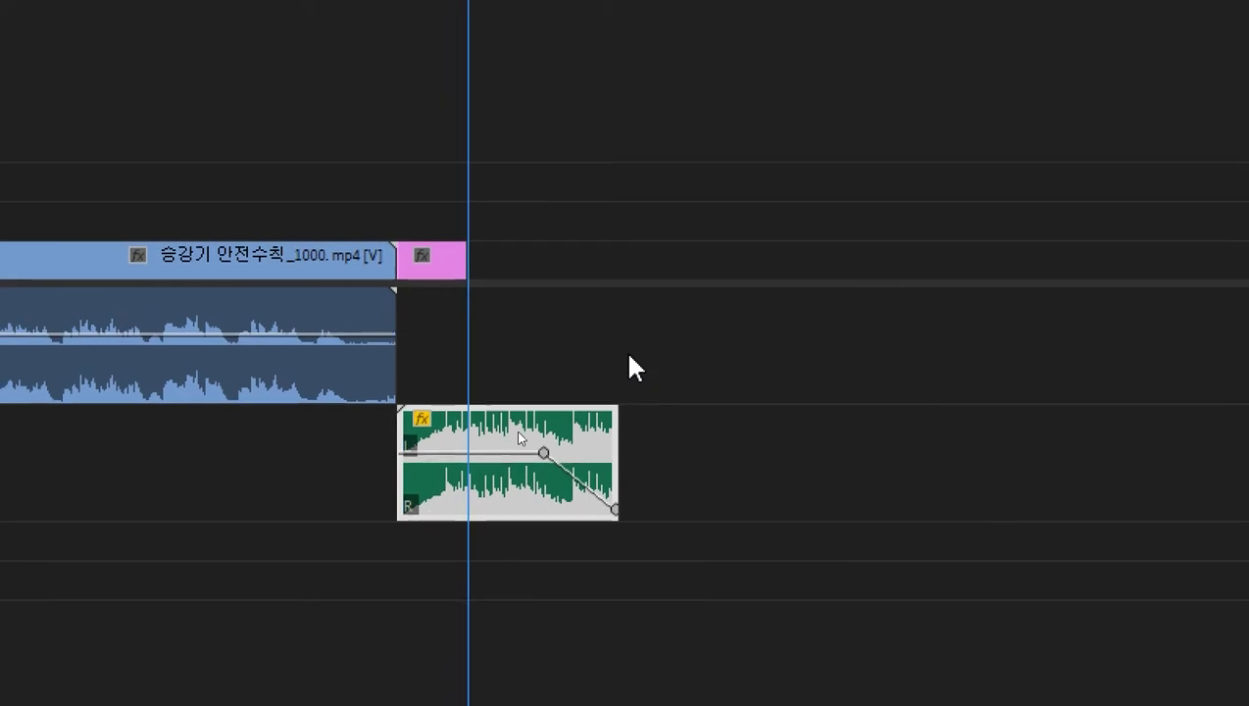
{"action": "left_click", "coordinate": [634, 364]}
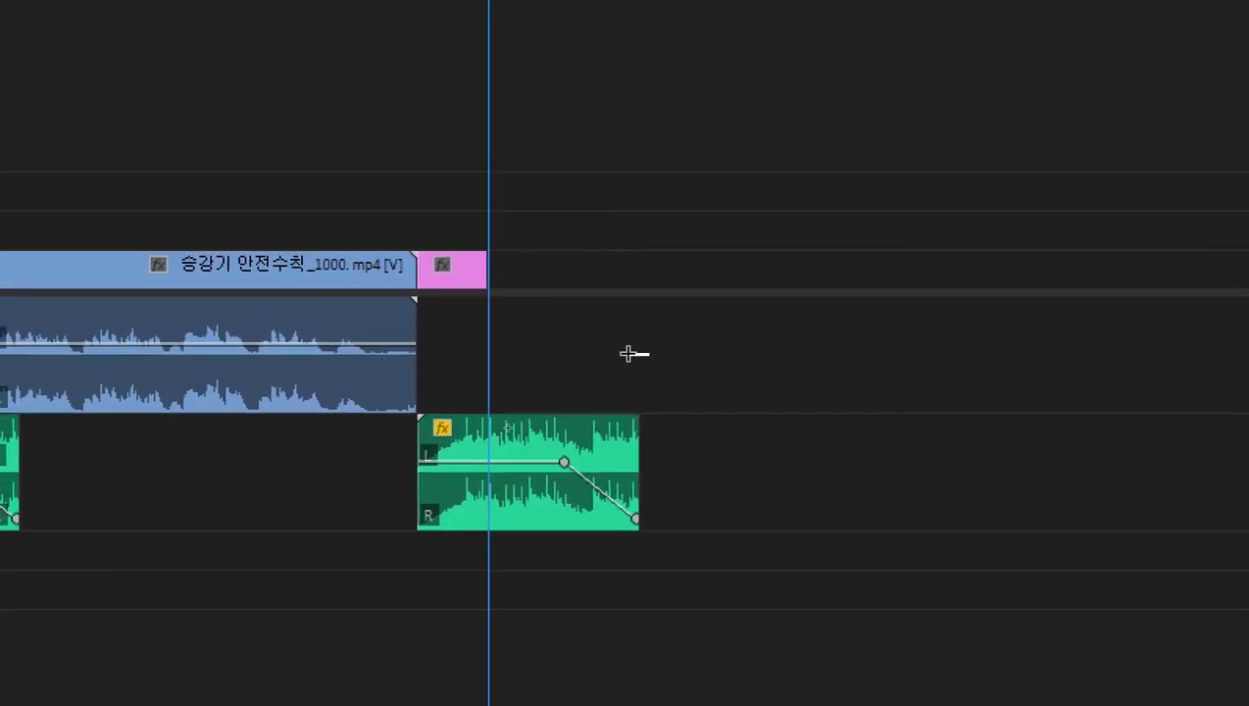
{"action": "left_click_drag", "start_coordinate": [554, 438], "coordinate": [535, 437]}
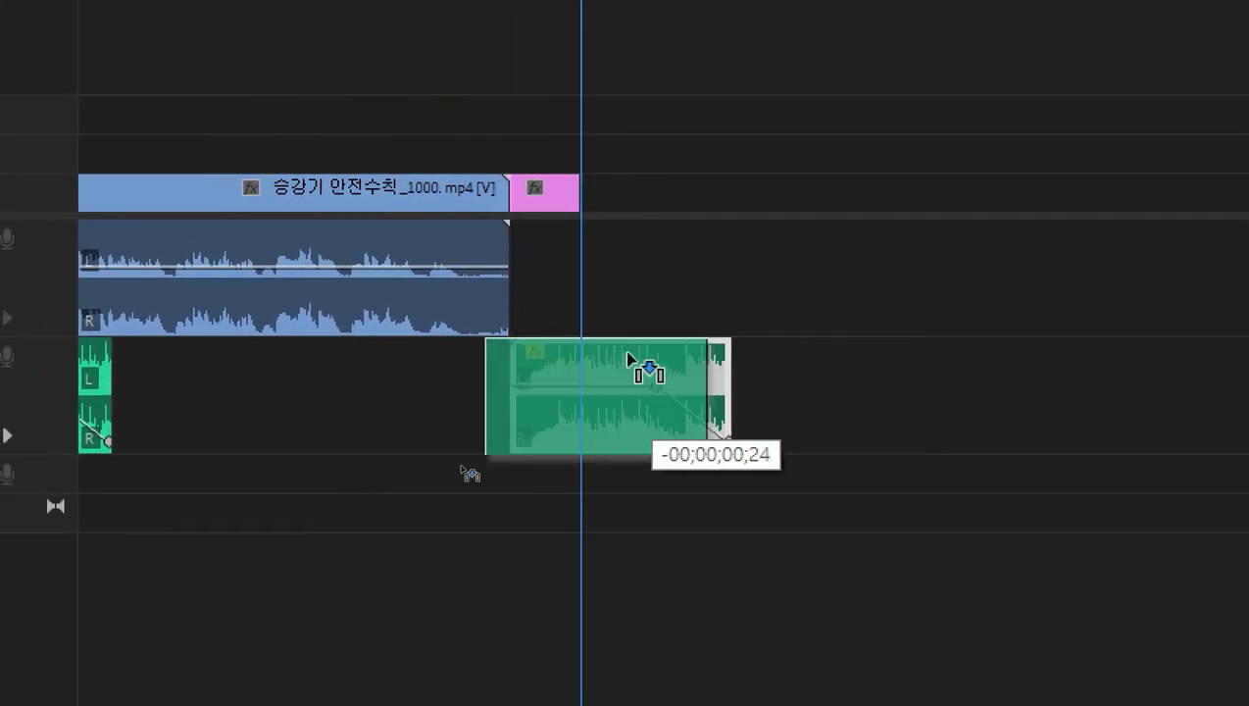
{"action": "mouse_move", "coordinate": [628, 357]}
{"action": "left_mouse_down"}
{"action": "mouse_move", "coordinate": [615, 357]}
{"action": "mouse_move", "coordinate": [627, 355]}
{"action": "left_mouse_up"}
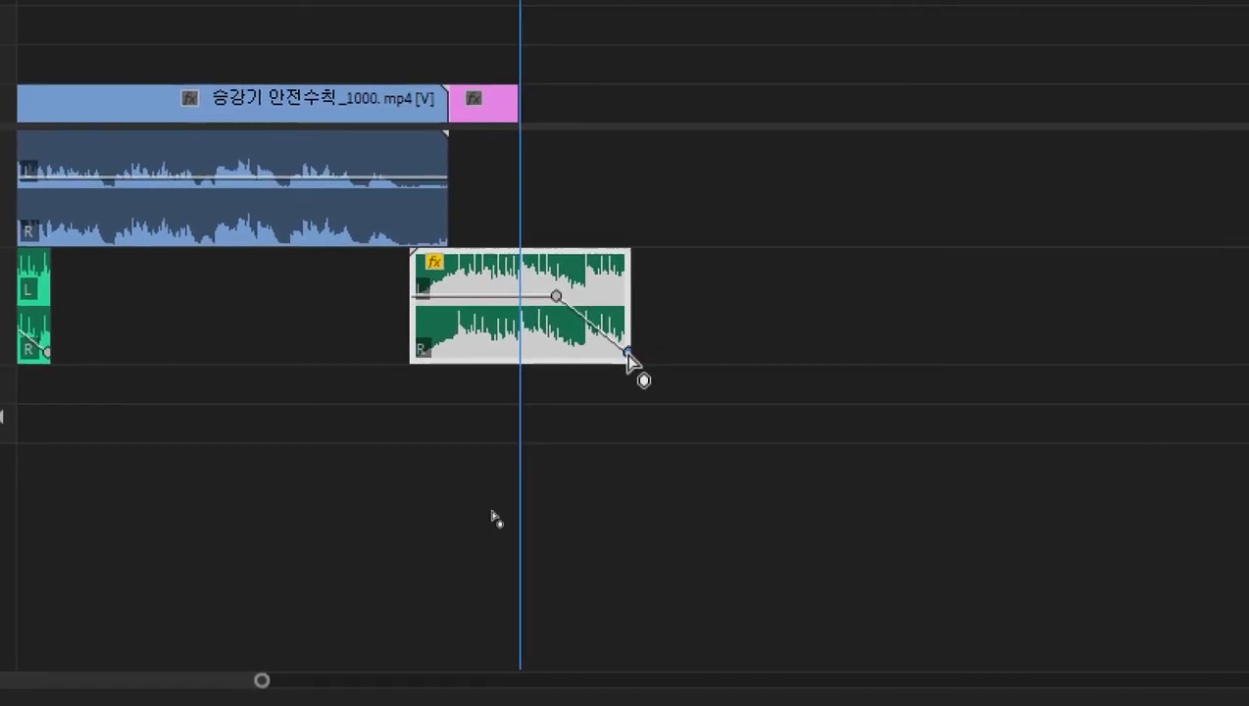
{"action": "left_click", "coordinate": [629, 355]}
{"action": "key", "text": "Delete"}
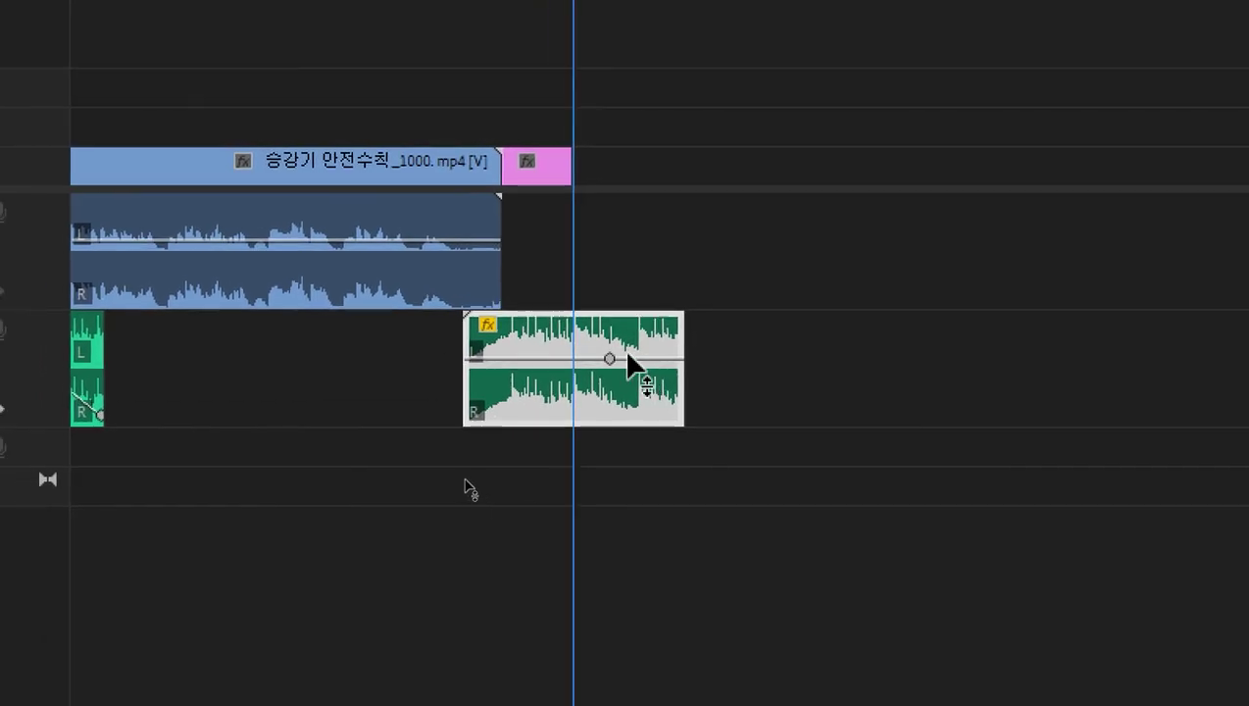
- Move the closing music's remaining volume keyframe to the 00;00;22;00 marker and trim the clip's end there
{"action": "left_click", "coordinate": [610, 359]}
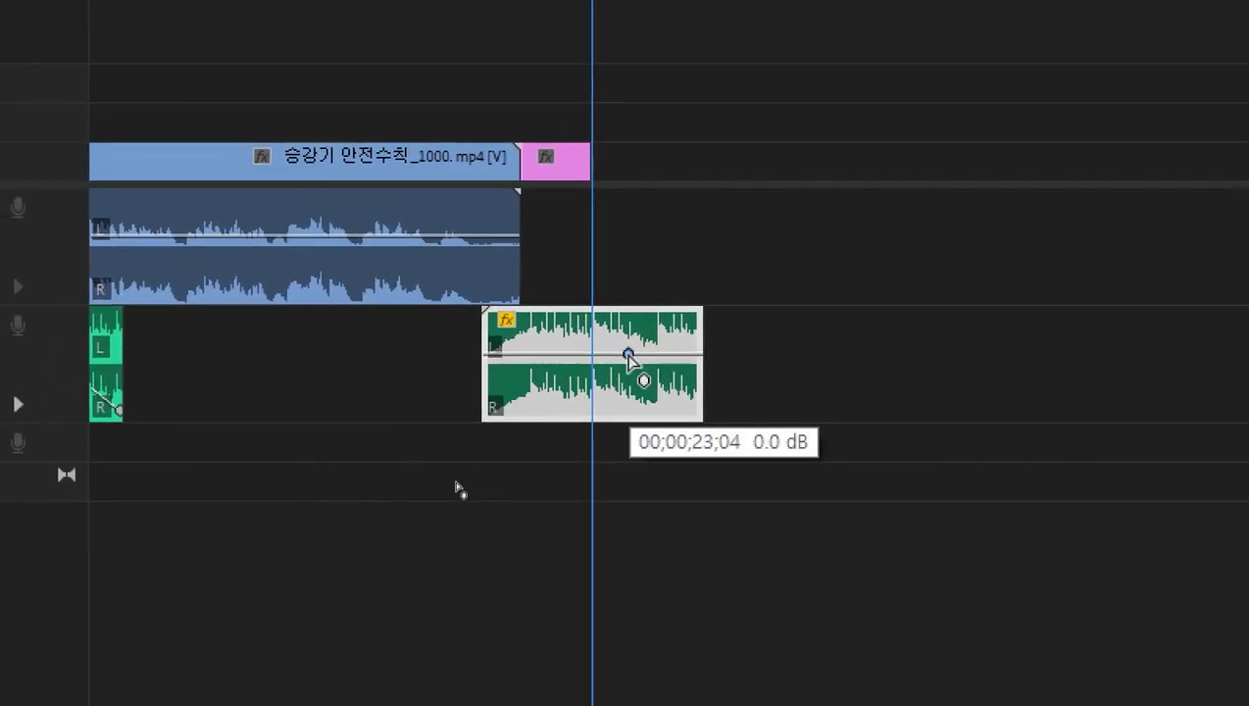
{"action": "mouse_move", "coordinate": [628, 354]}
{"action": "left_mouse_down"}
{"action": "mouse_move", "coordinate": [591, 354]}
{"action": "mouse_move", "coordinate": [628, 354]}
{"action": "left_mouse_up"}
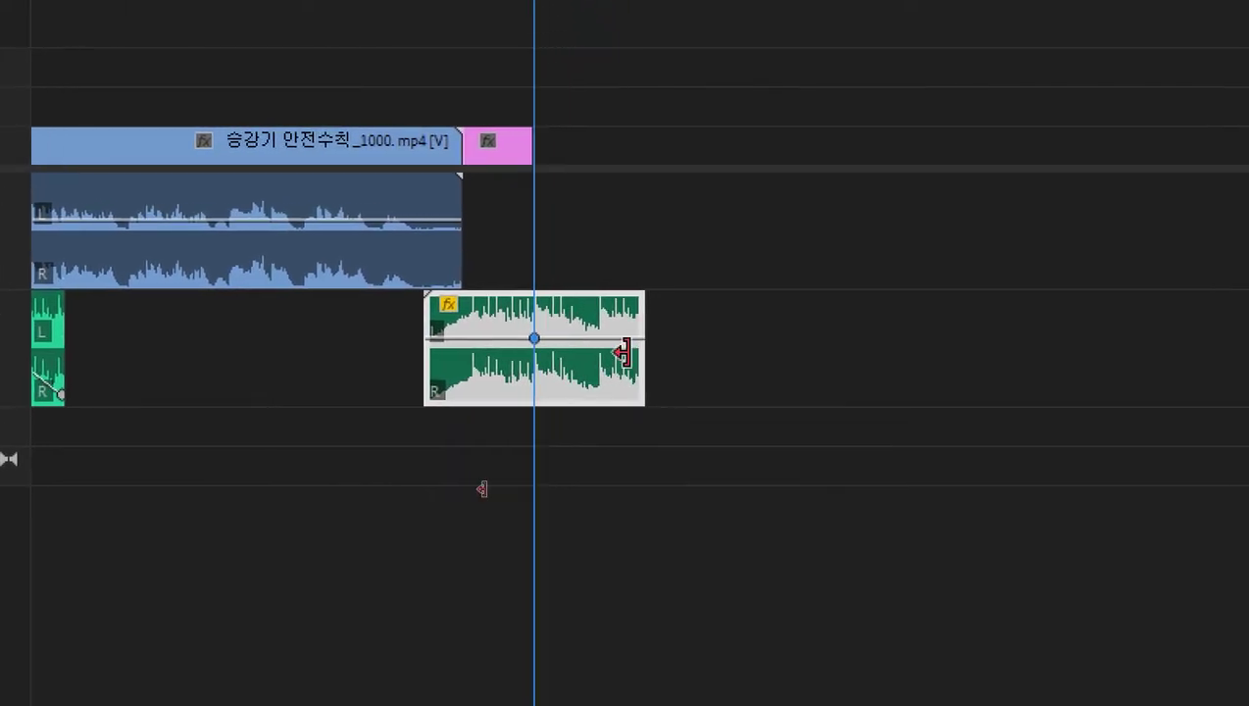
{"action": "left_click_drag", "start_coordinate": [676, 355], "coordinate": [564, 355]}
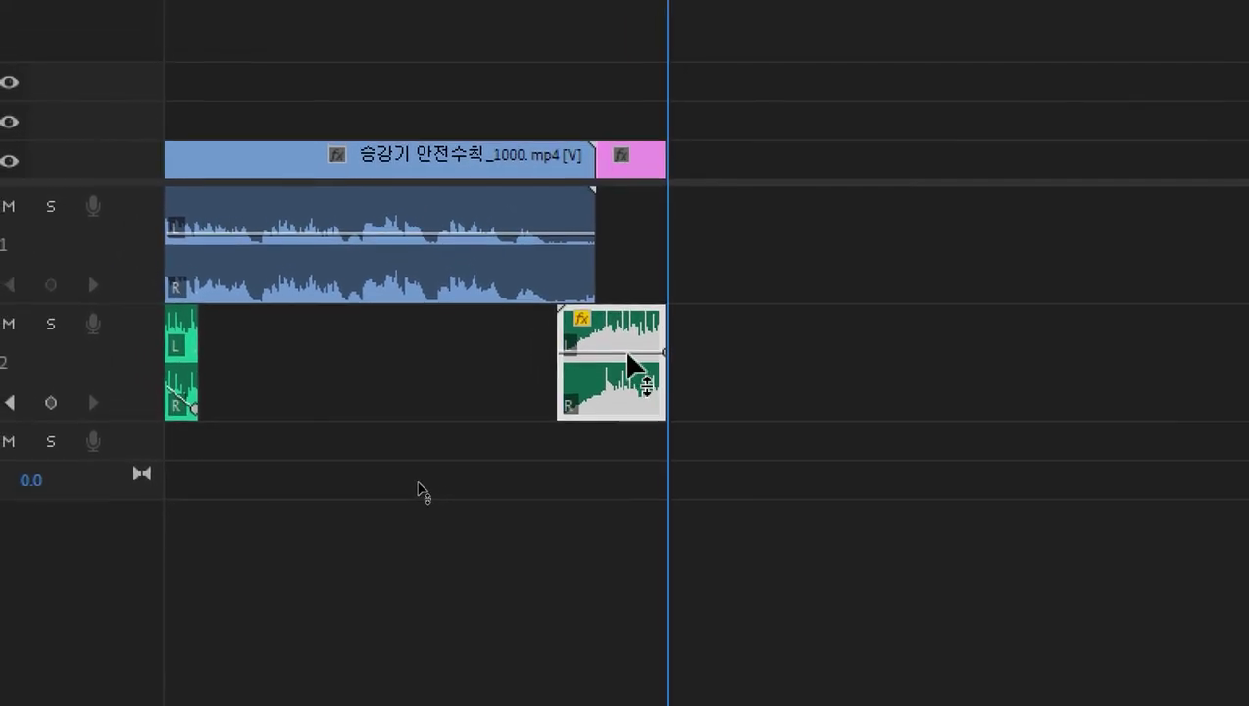
- Add a volume keyframe about 1.5 seconds before the closing music's end and lower the end keyframe to fade out at the 00;00;22;00 marker
{"action": "left_click_drag", "start_coordinate": [664, 363], "coordinate": [715, 371]}
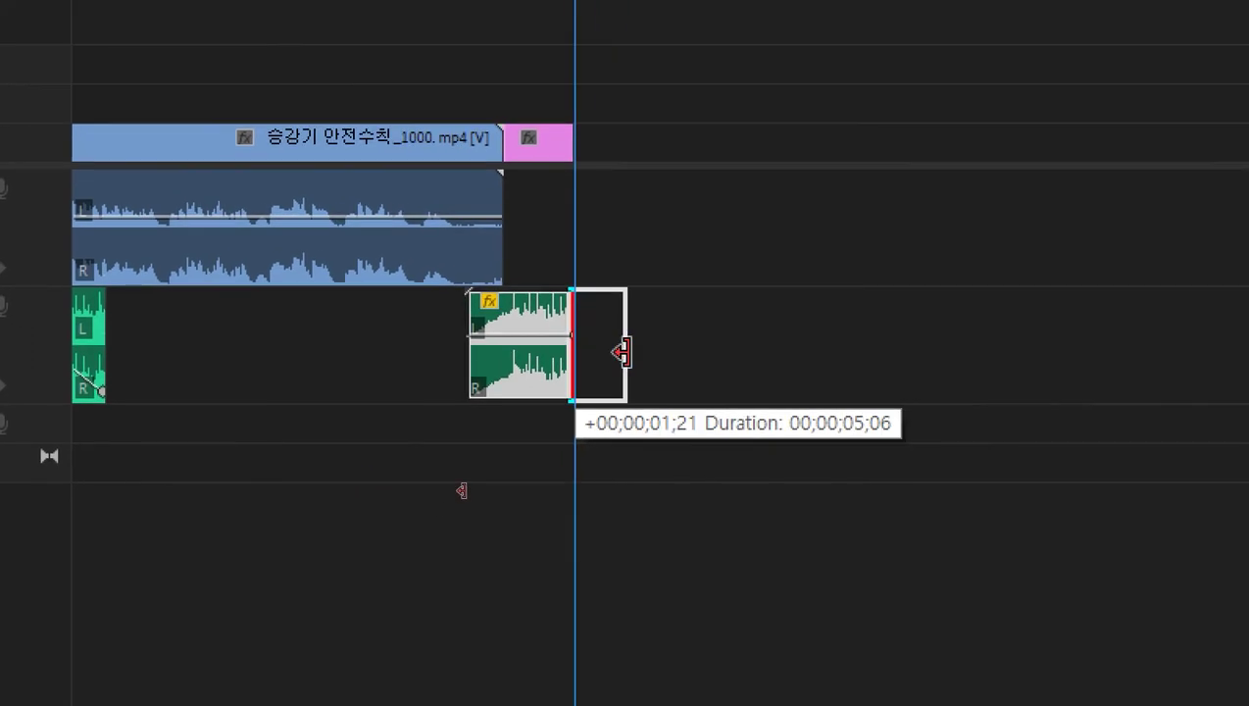
{"action": "left_click_drag", "start_coordinate": [622, 353], "coordinate": [625, 353]}
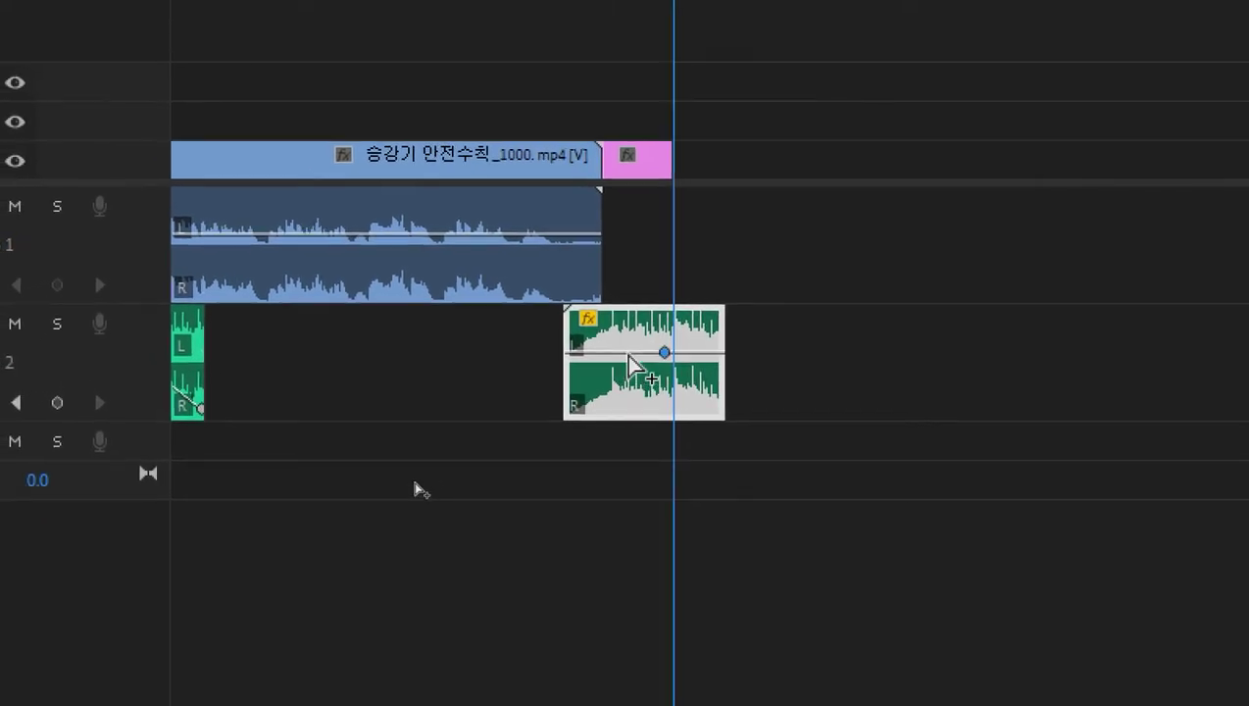
{"action": "left_click", "coordinate": [630, 351], "text": "ctrl"}
{"action": "mouse_move", "coordinate": [626, 353]}
{"action": "left_mouse_down"}
{"action": "mouse_move", "coordinate": [627, 378]}
{"action": "mouse_move", "coordinate": [651, 396]}
{"action": "mouse_move", "coordinate": [609, 362]}
{"action": "mouse_move", "coordinate": [630, 350]}
{"action": "mouse_move", "coordinate": [640, 317]}
{"action": "mouse_move", "coordinate": [625, 318]}
{"action": "mouse_move", "coordinate": [626, 351]}
{"action": "left_mouse_up"}
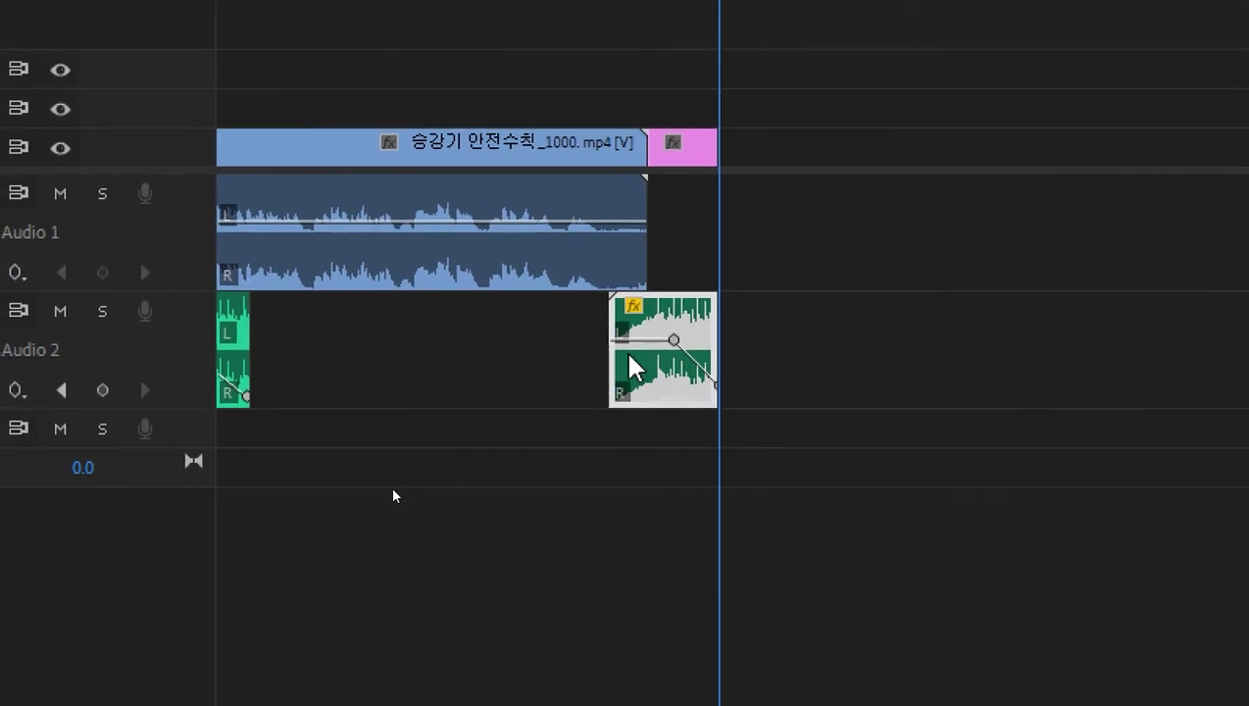
- Play from about 00;00;16;06 into the closing still to check the music's entry and fade-out
{"action": "left_click_drag", "start_coordinate": [367, 116], "coordinate": [347, 118]}
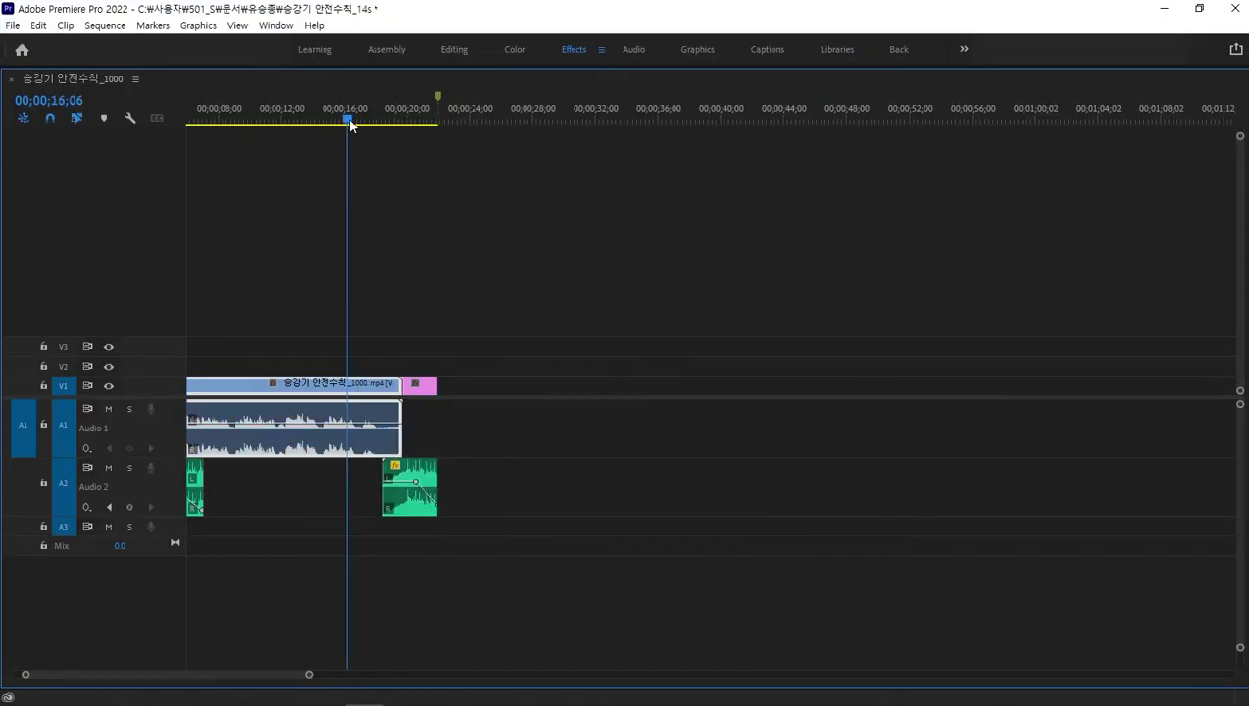
{"action": "key", "text": "space"}
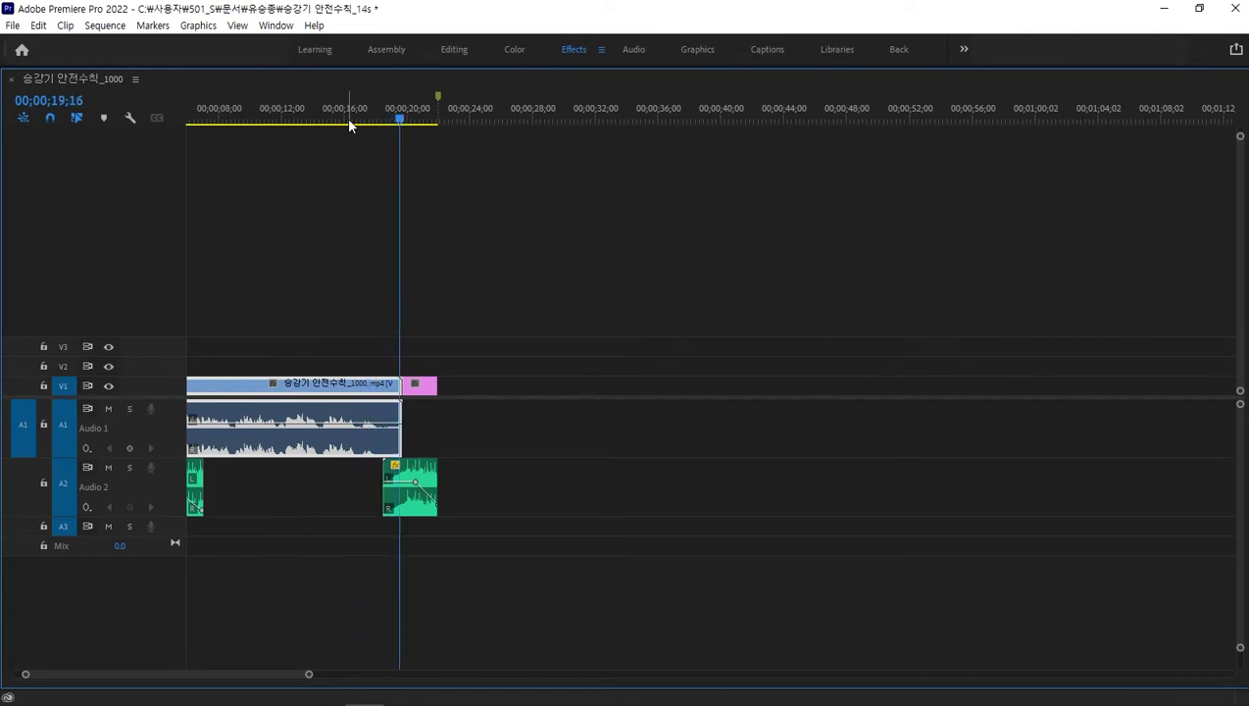
{"action": "key", "text": "space"}
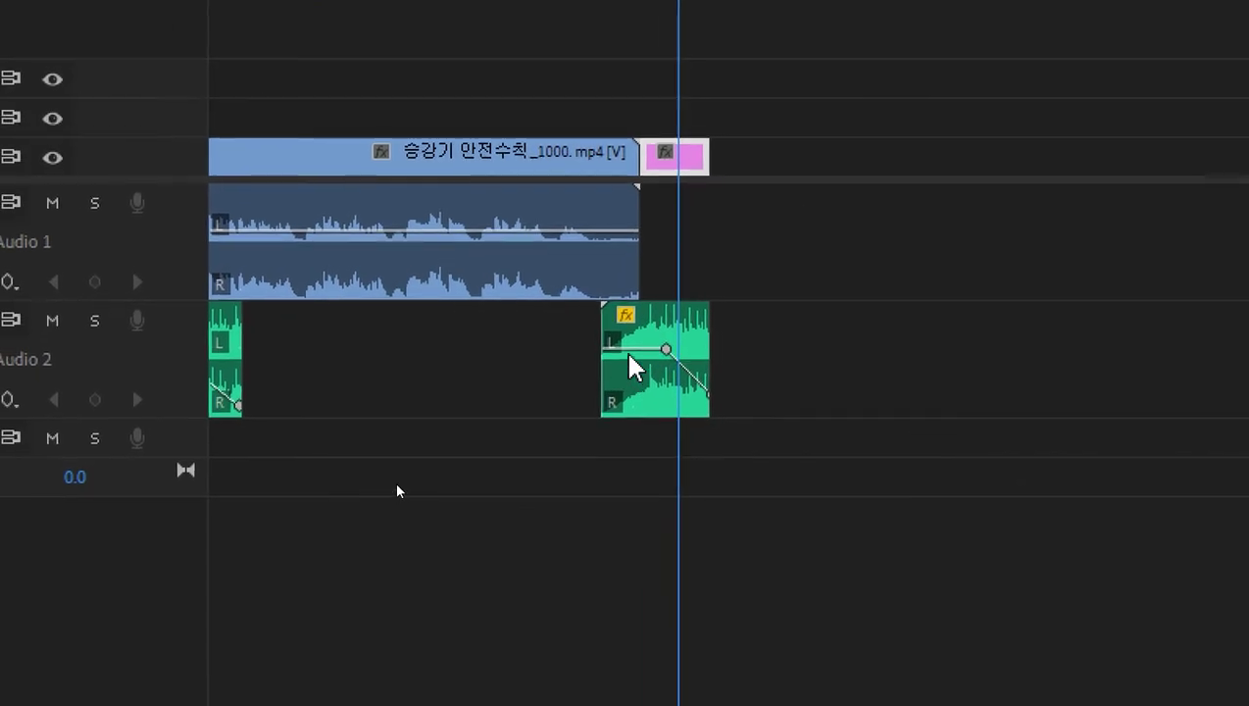
- Lower the closing music's volume level ahead of its fade-out
{"action": "left_click", "coordinate": [632, 367]}
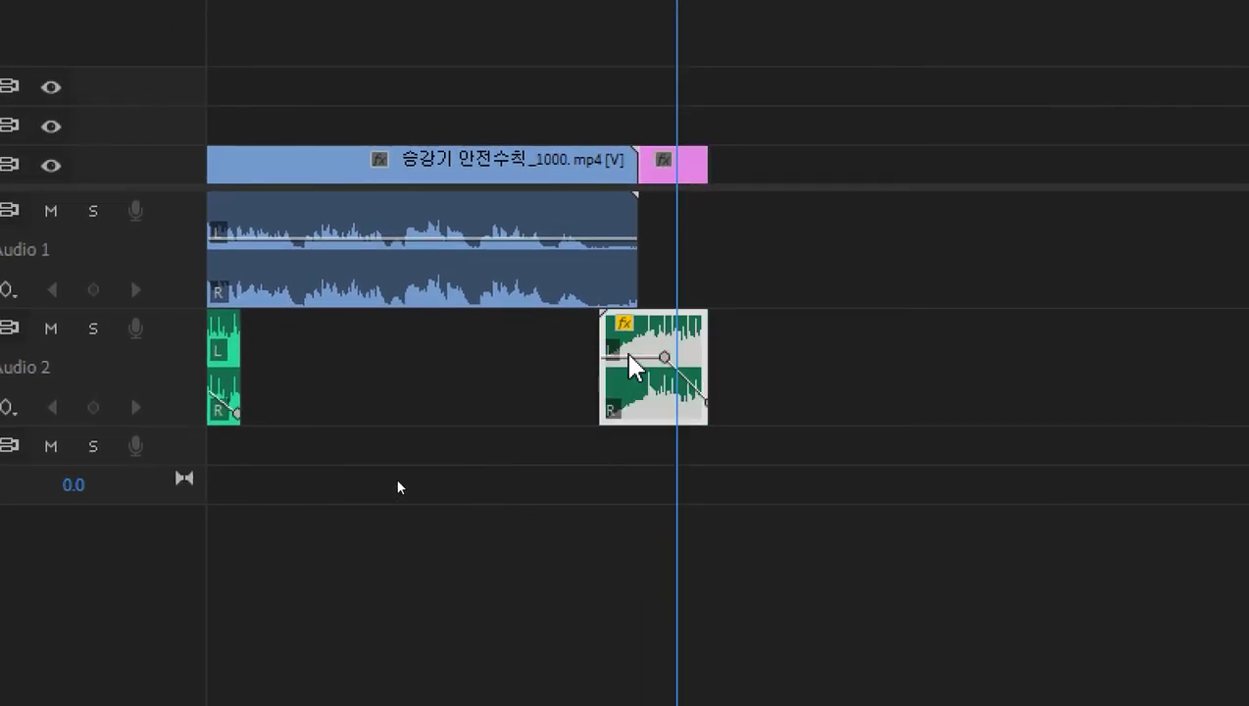
{"action": "left_click_drag", "start_coordinate": [663, 355], "coordinate": [662, 359]}
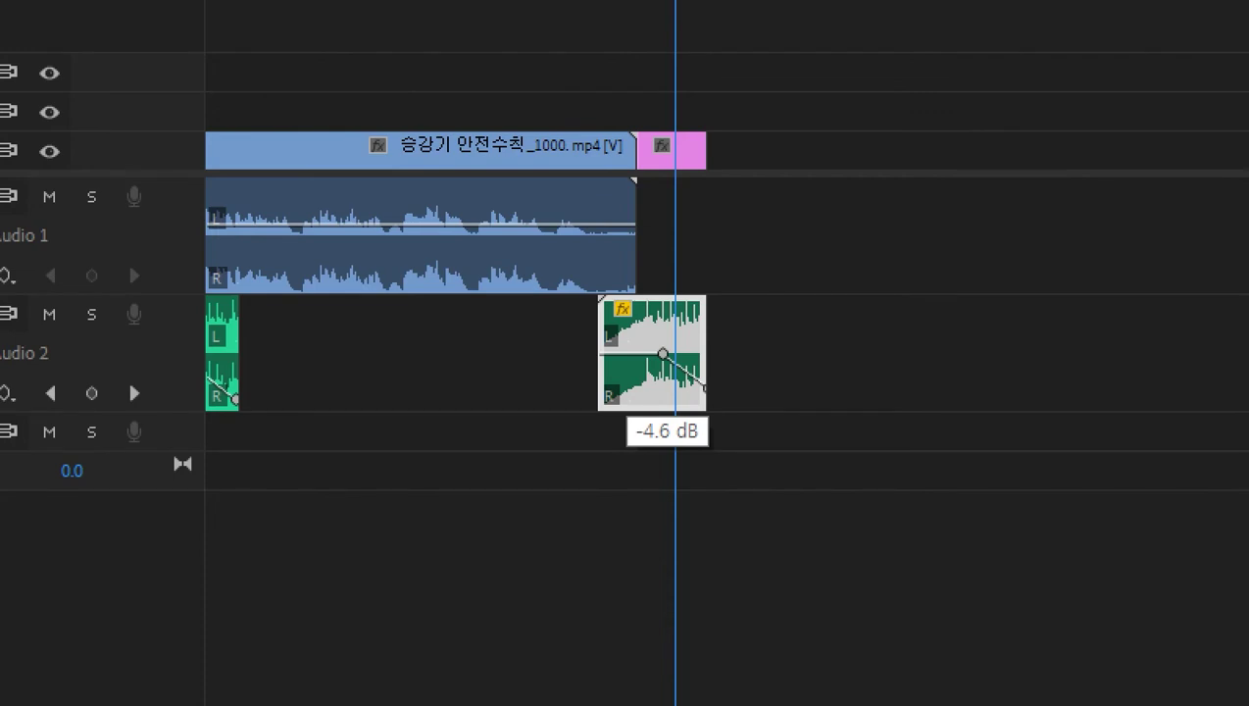
{"action": "left_click_drag", "start_coordinate": [663, 358], "coordinate": [663, 366]}
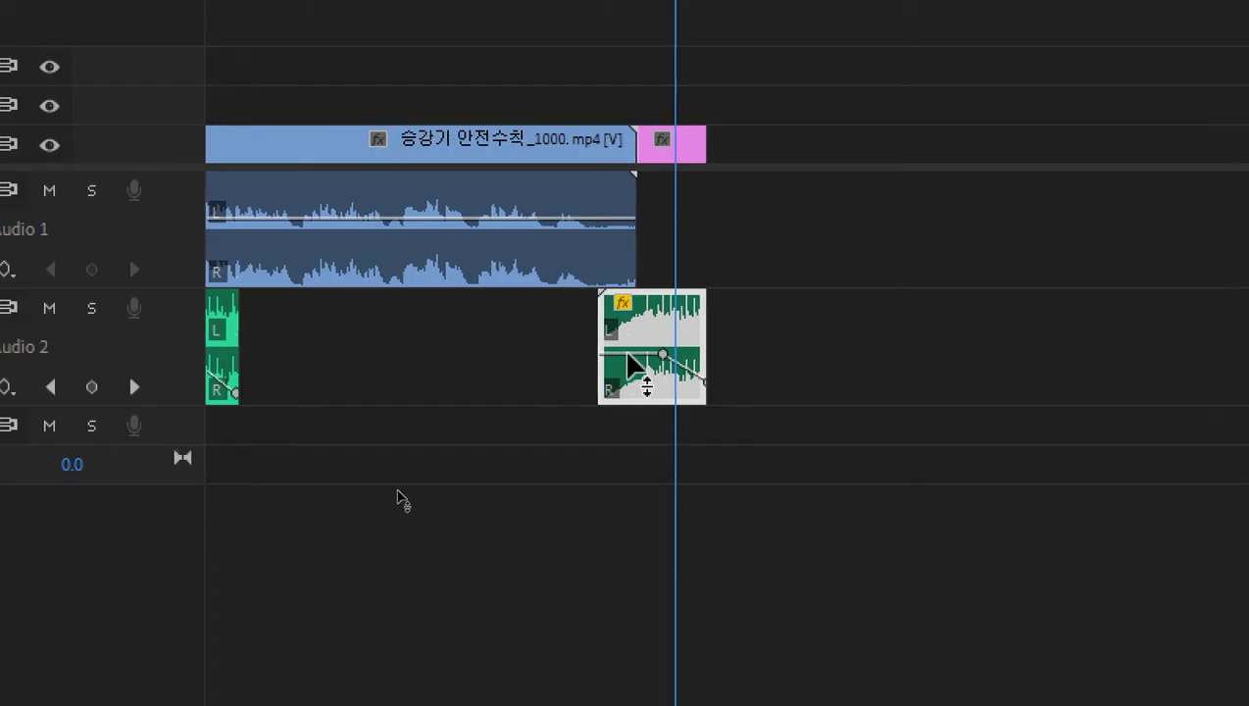
- Play from about 00;00;17;28 to the sequence's end to check the quieter closing music, leaving no clip selected
{"action": "left_click", "coordinate": [376, 117]}
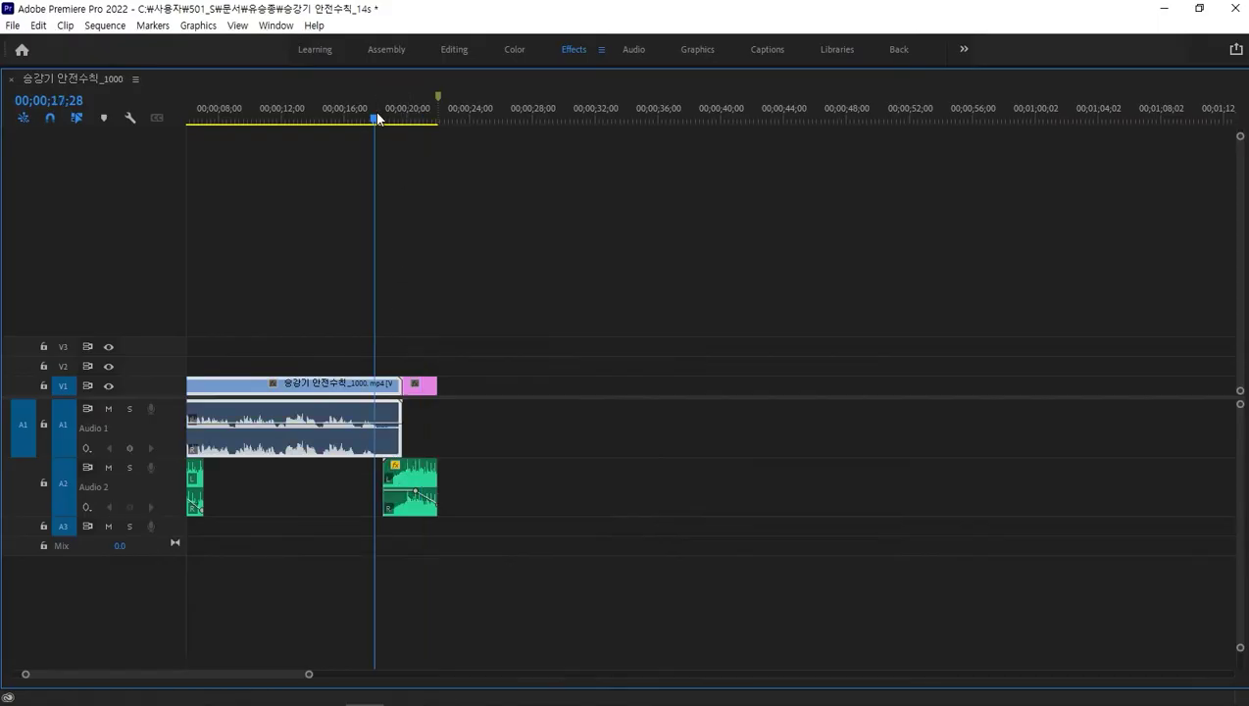
{"action": "key", "text": "space"}
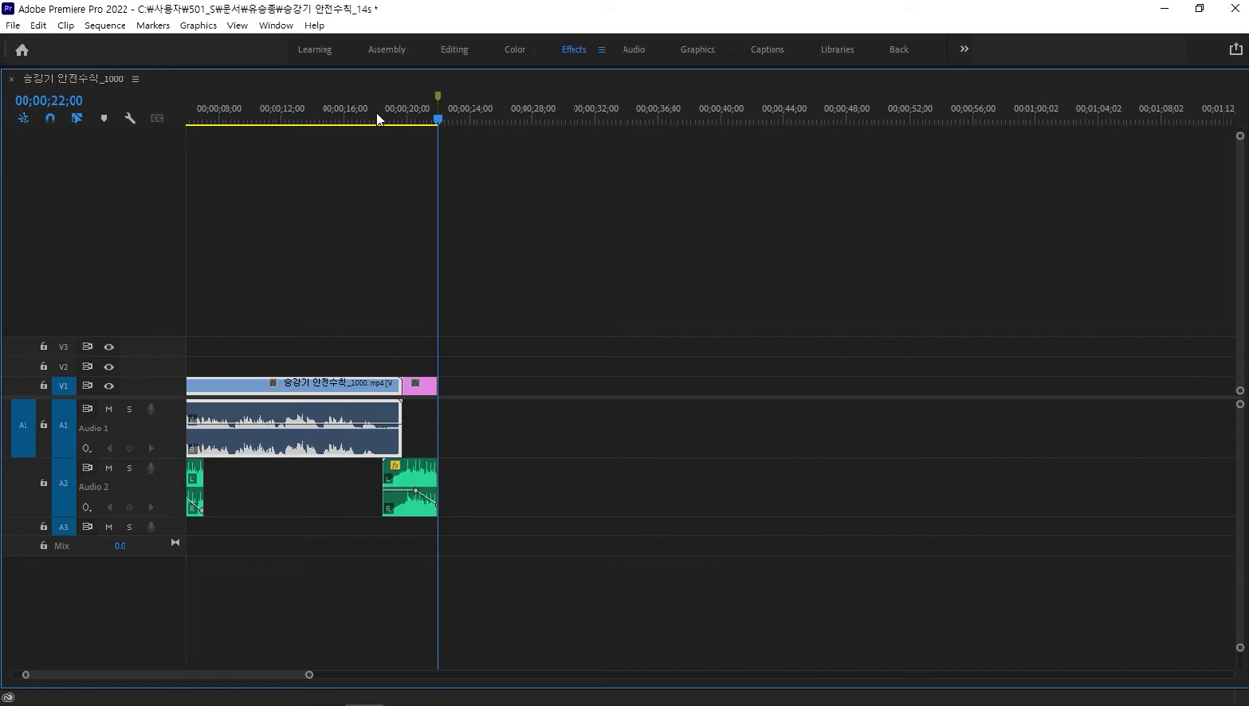
{"action": "left_click", "coordinate": [395, 250]}
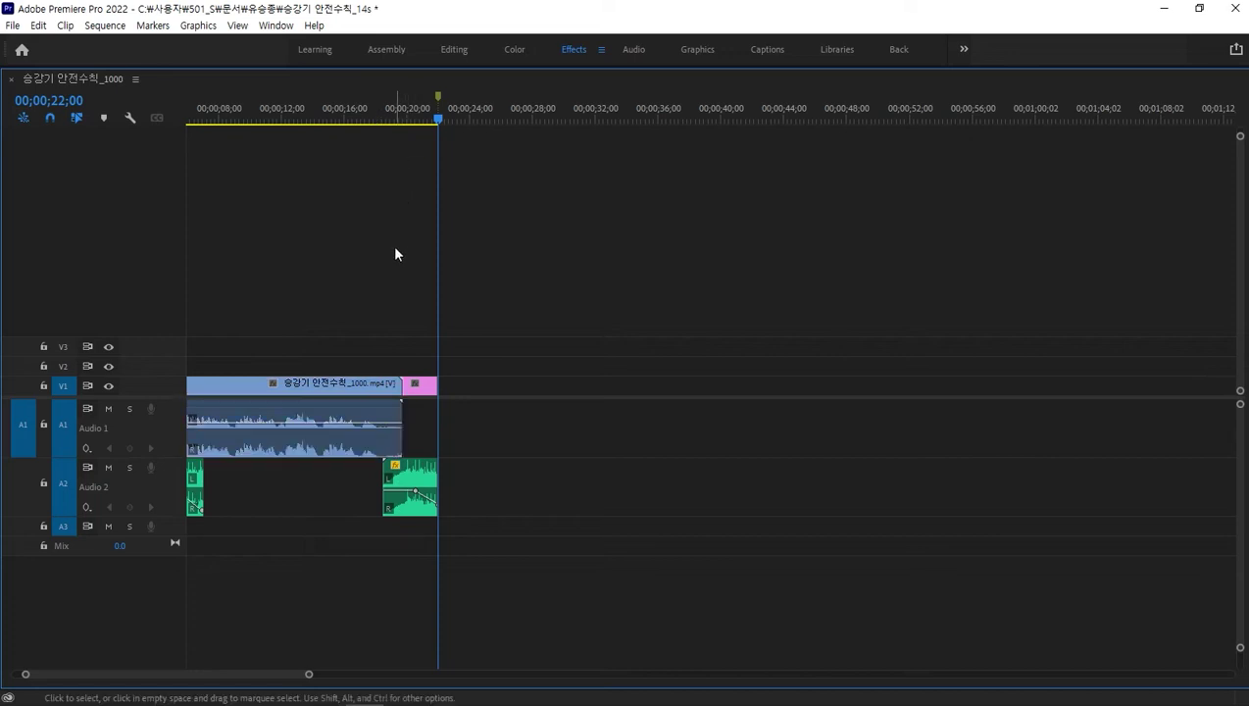
- Restore the full panel layout, widen the timeline to show the sequence from its start, and save the project
{"action": "key", "text": "grave"}
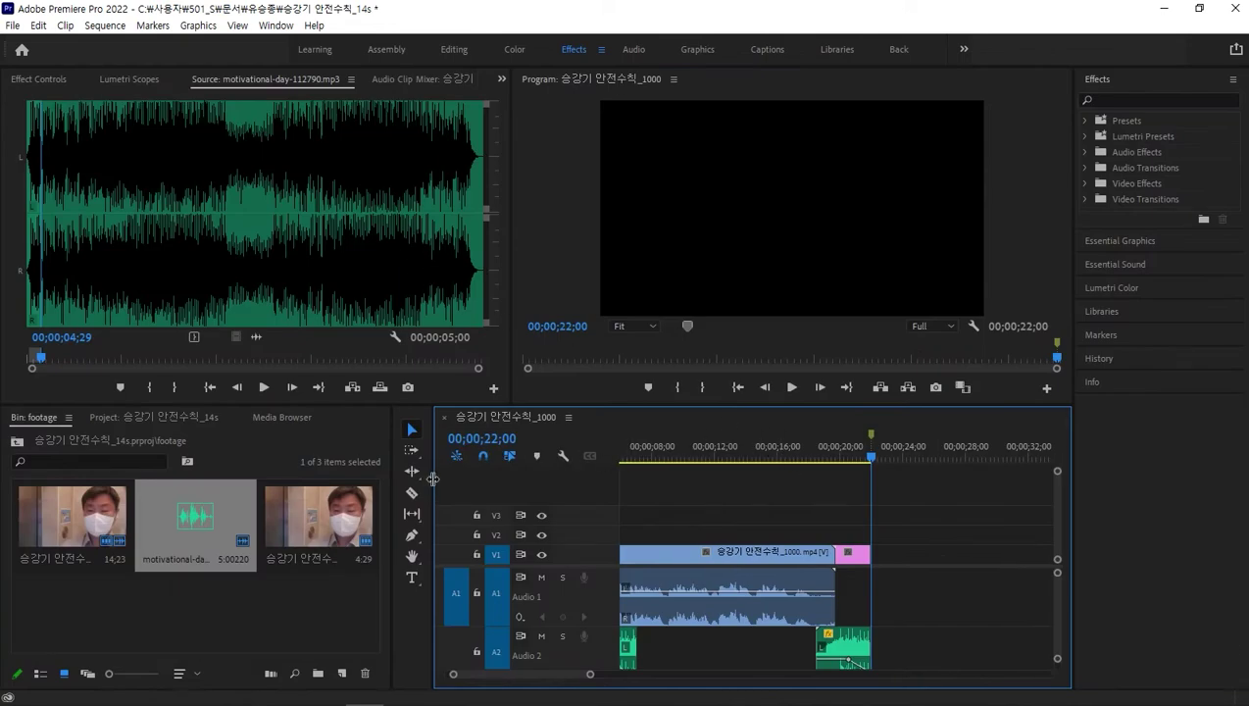
{"action": "left_click_drag", "start_coordinate": [432, 478], "coordinate": [211, 490]}
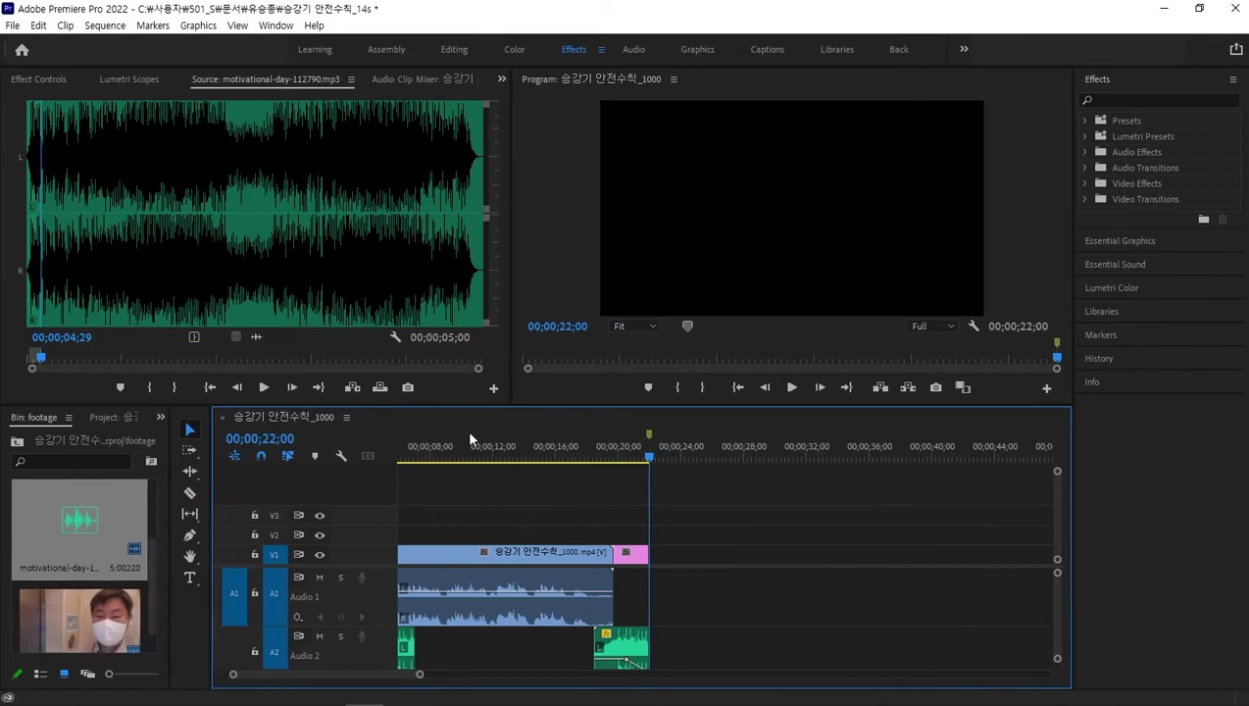
{"action": "key", "text": "equal"}
{"action": "key", "text": "Home"}
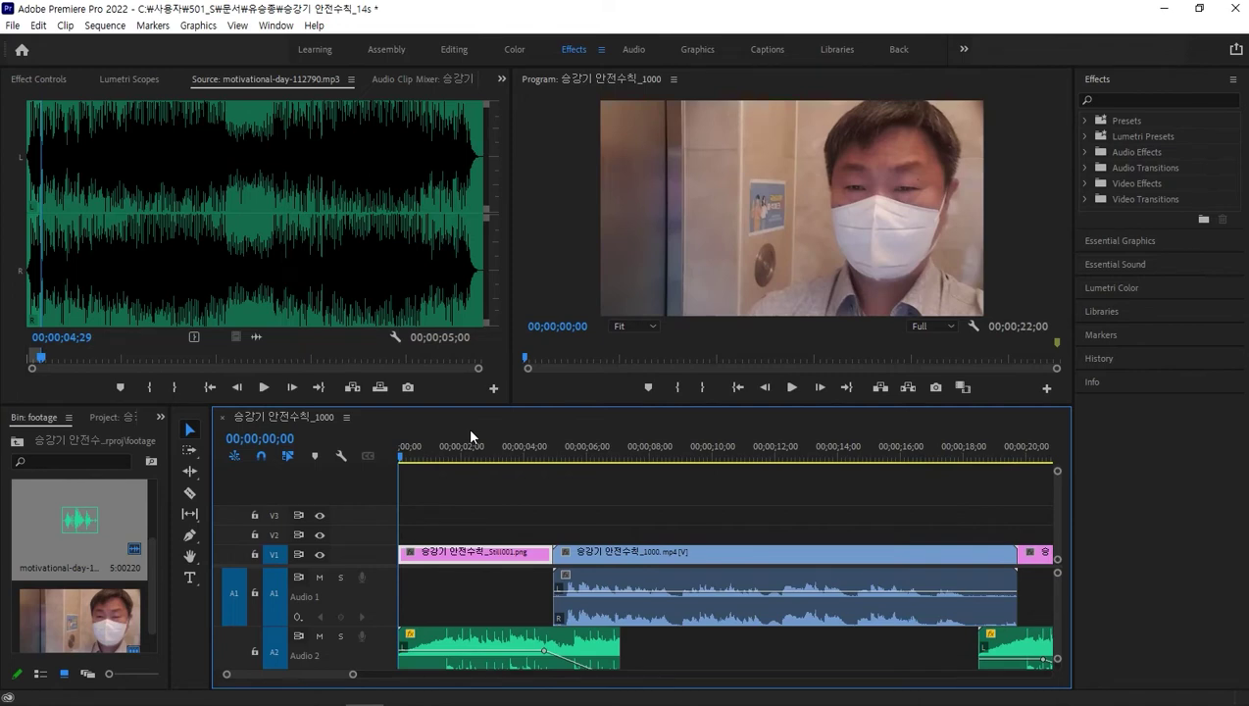
{"action": "key", "text": "ctrl+s"}
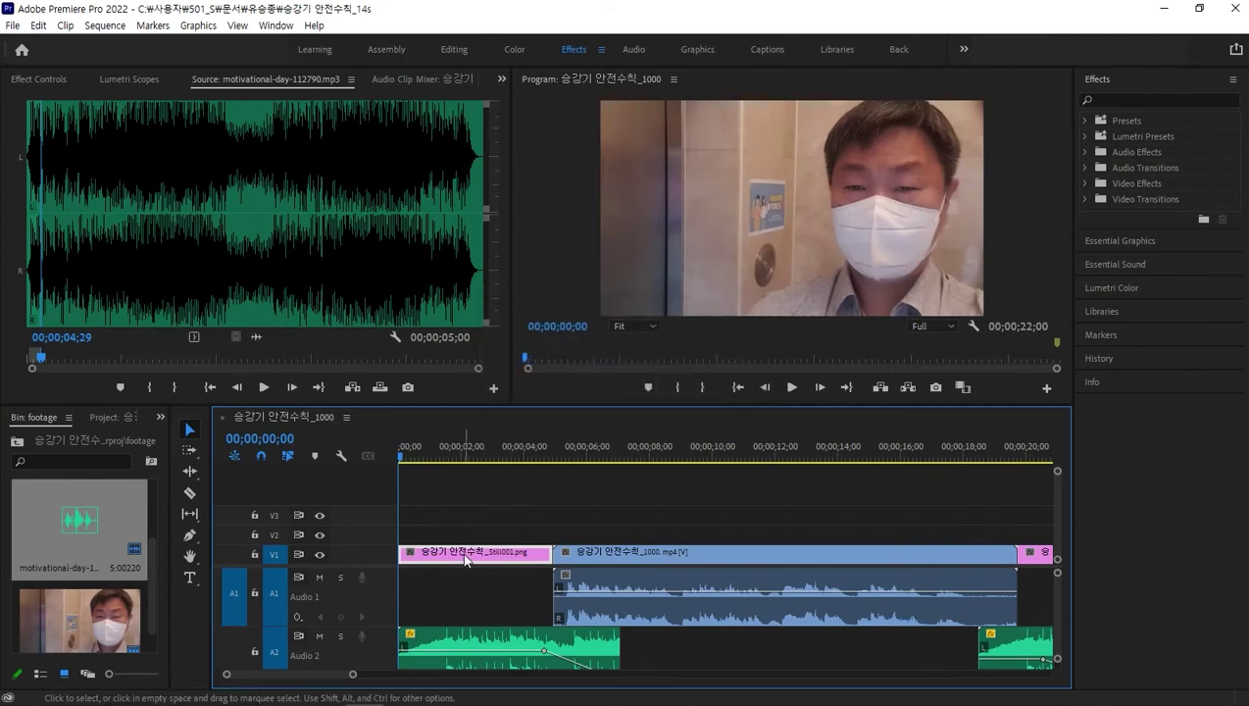
{"action": "key", "text": "alt"}
{"action": "key", "text": "Right"}
{"action": "key", "text": "Right"}
{"action": "key", "text": "Right"}
{"action": "key", "text": "Down"}
{"action": "key", "text": "Escape"}
{"action": "key", "text": "Escape"}
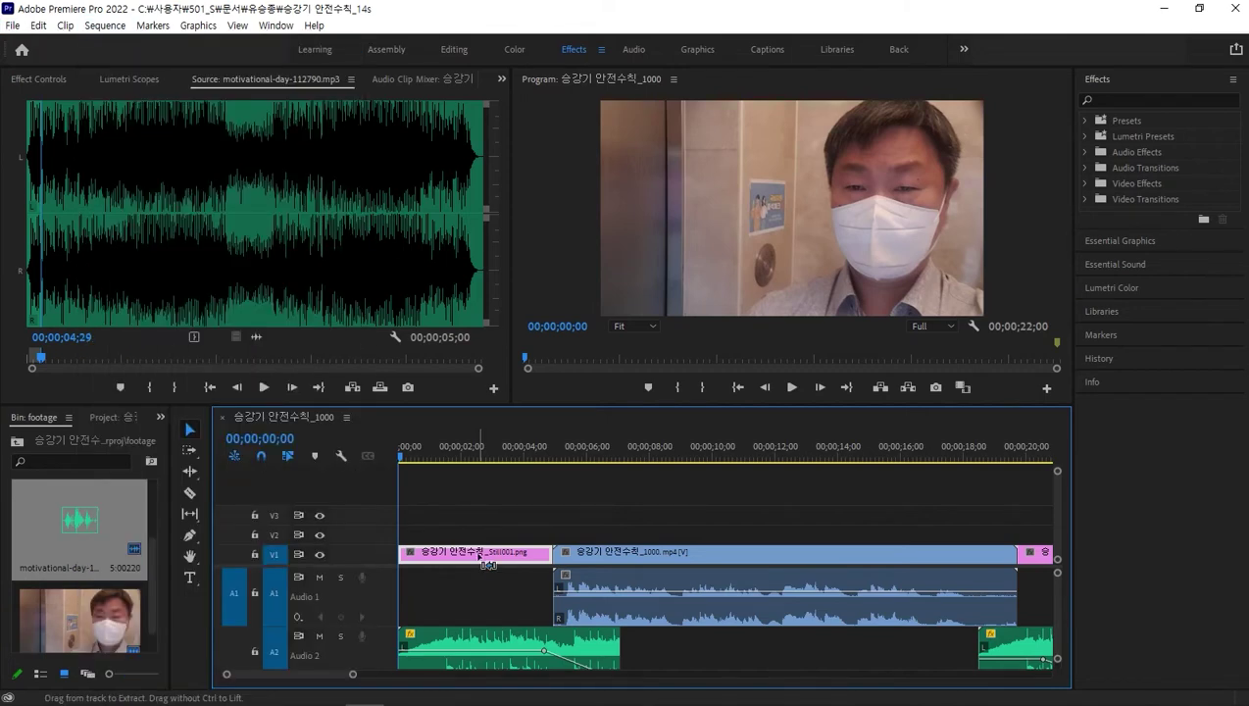
- Show the opening still at about 00;00;02;16 and save the project
{"action": "key", "text": "ctrl+s"}
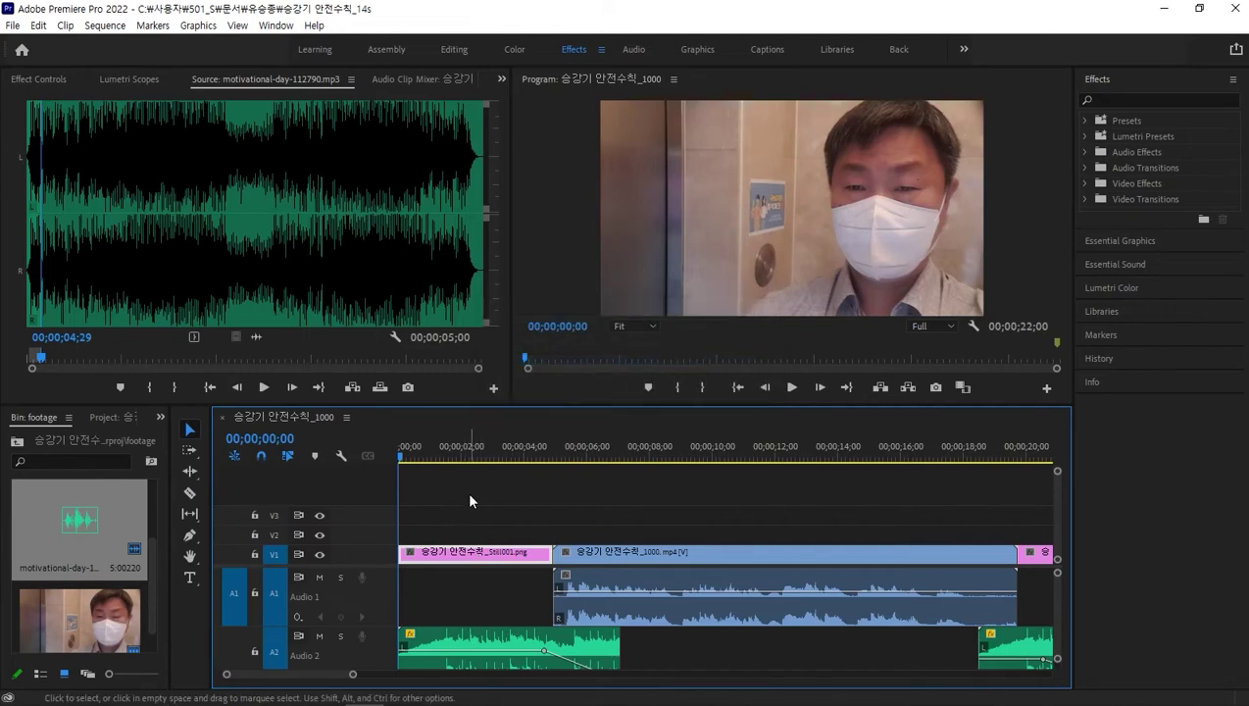
{"action": "left_click", "coordinate": [478, 453]}
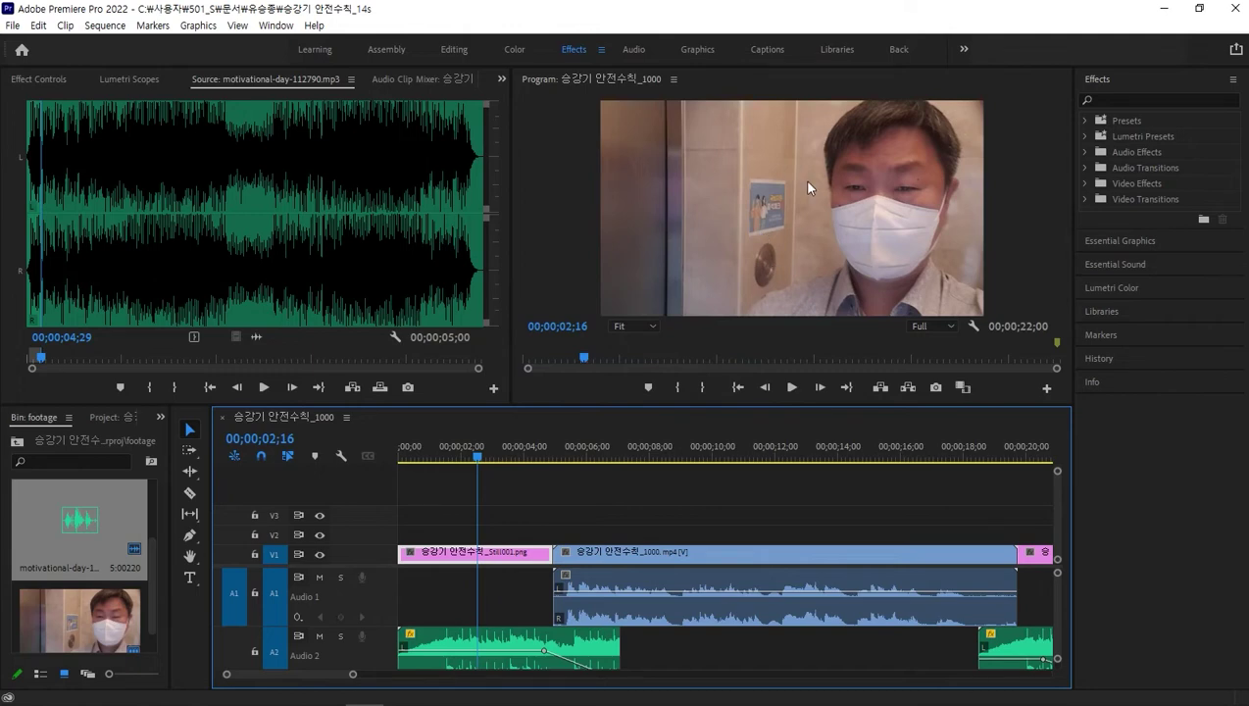
{"action": "key", "text": "ctrl+s"}
- Switch to Photoshop and reset the Essentials workspace to its default layout
{"action": "key", "text": "alt+Tab"}
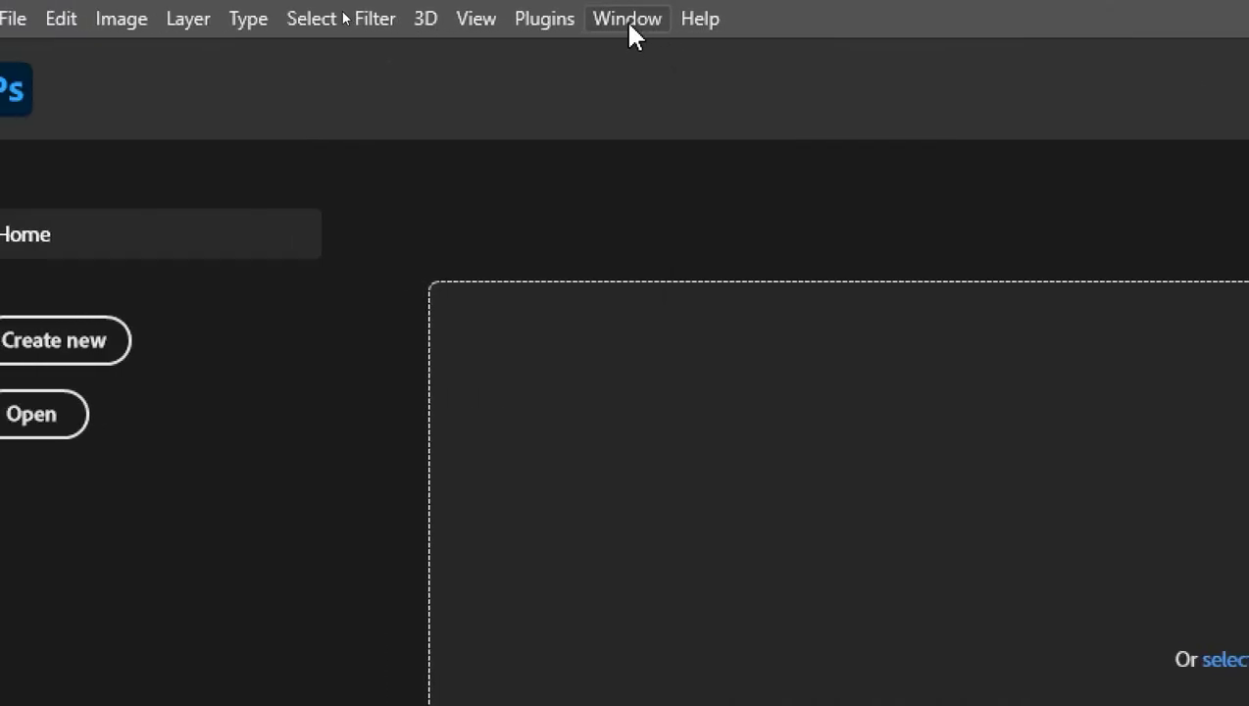
{"action": "left_click", "coordinate": [630, 28]}
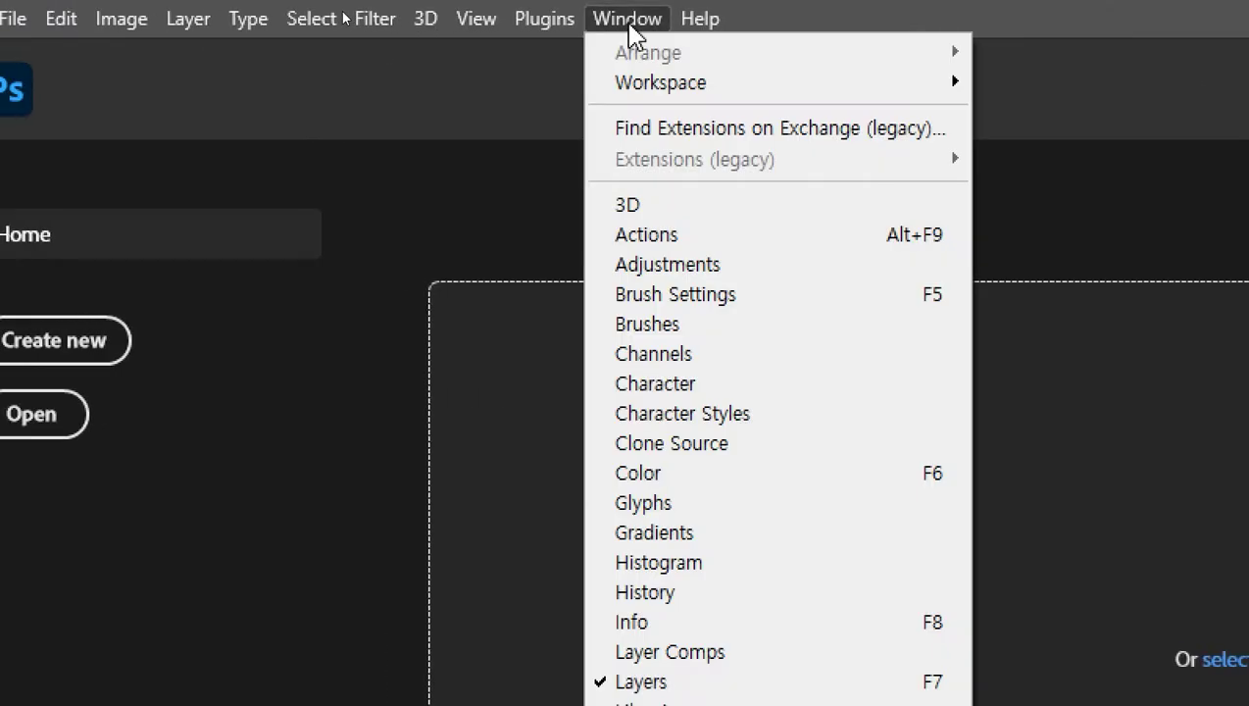
{"action": "mouse_move", "coordinate": [648, 84]}
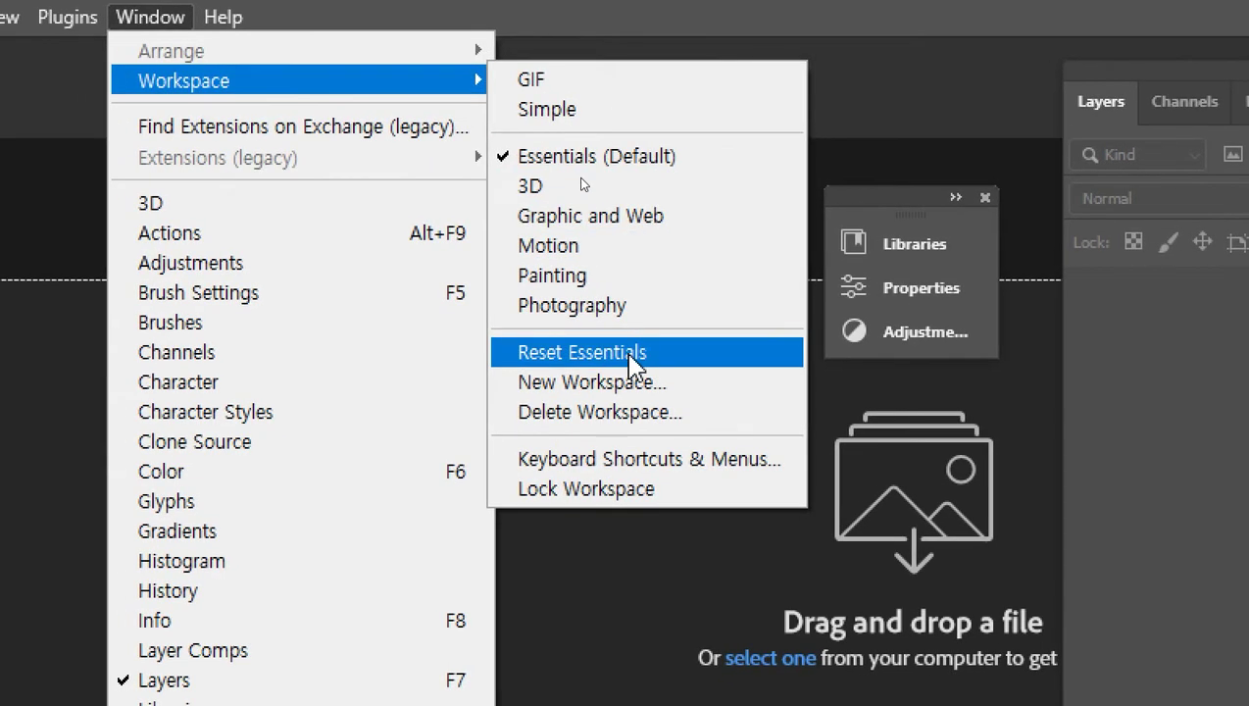
{"action": "left_click", "coordinate": [629, 355]}
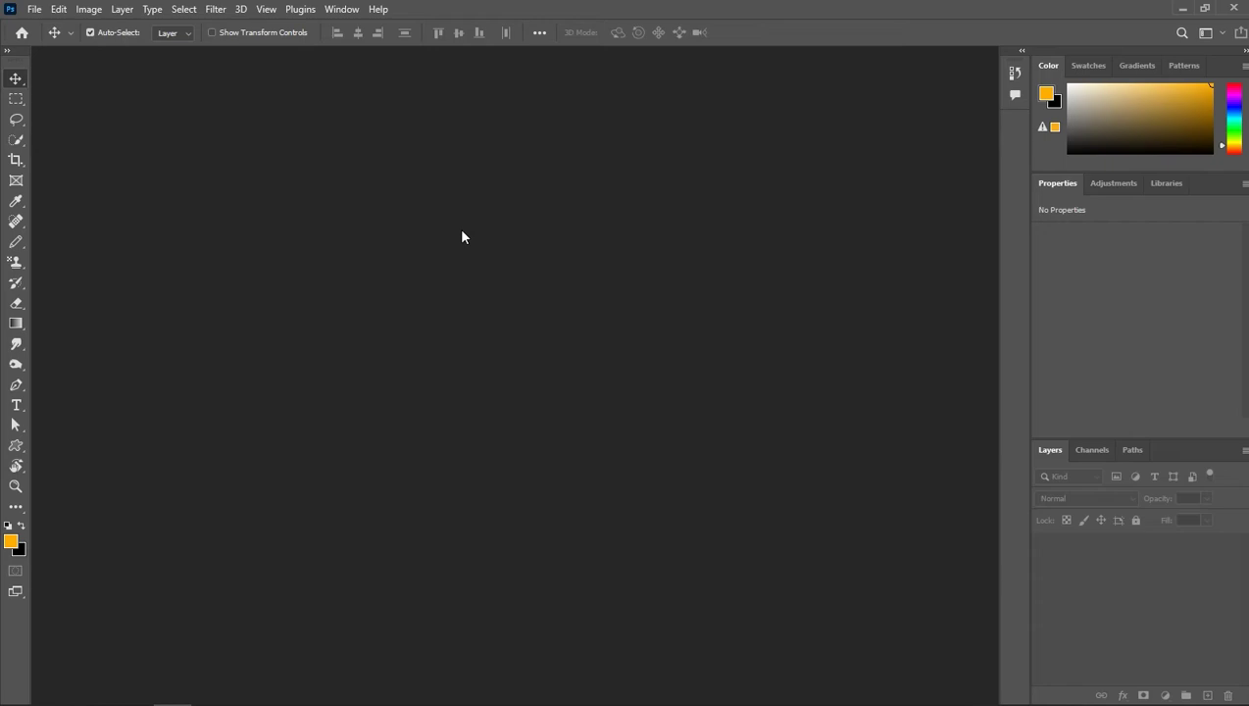
- Open 승강기 안전수칙_Still001.png from the 이미지 folder in Photoshop
{"action": "key", "text": "ctrl+o"}
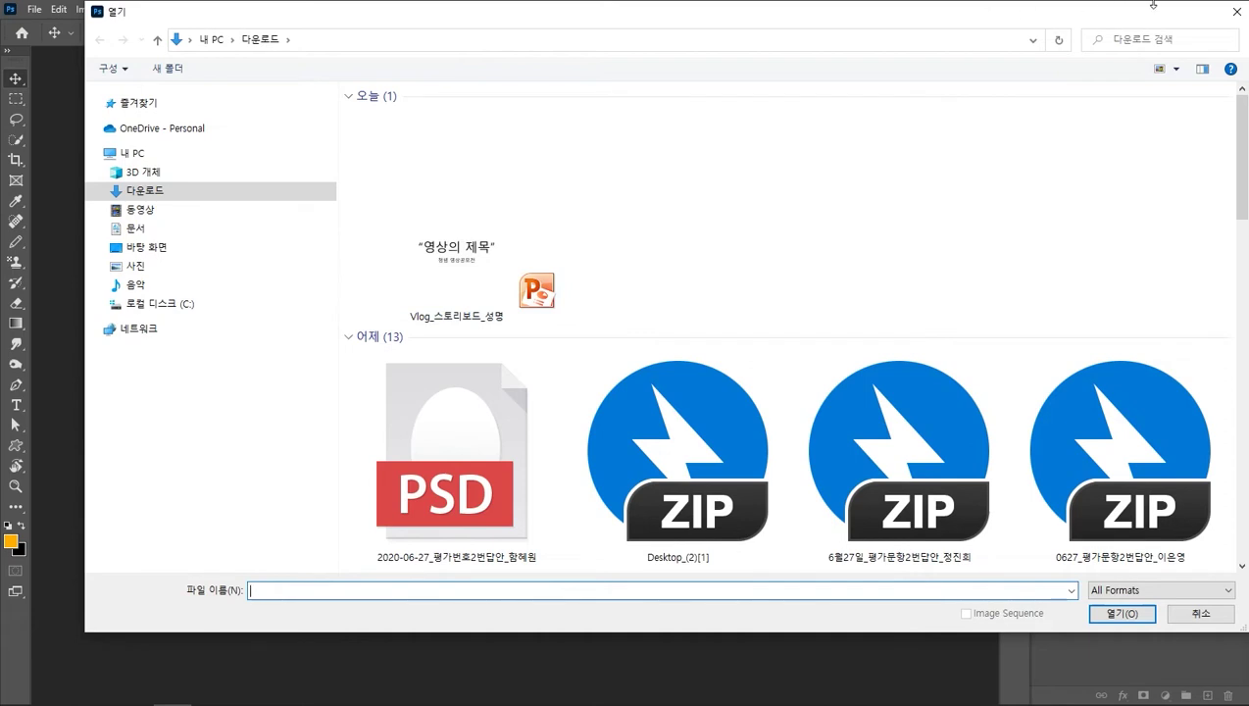
{"action": "left_click", "coordinate": [1238, 12]}
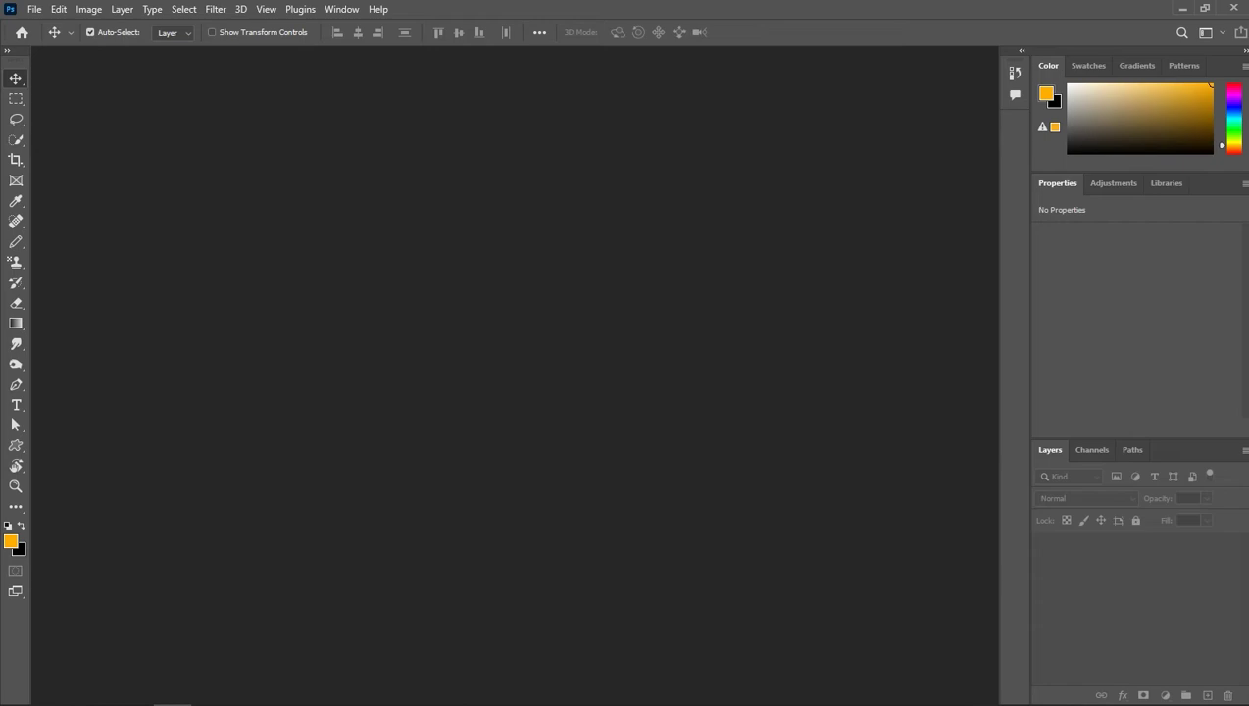
{"action": "key", "text": "alt+Tab"}
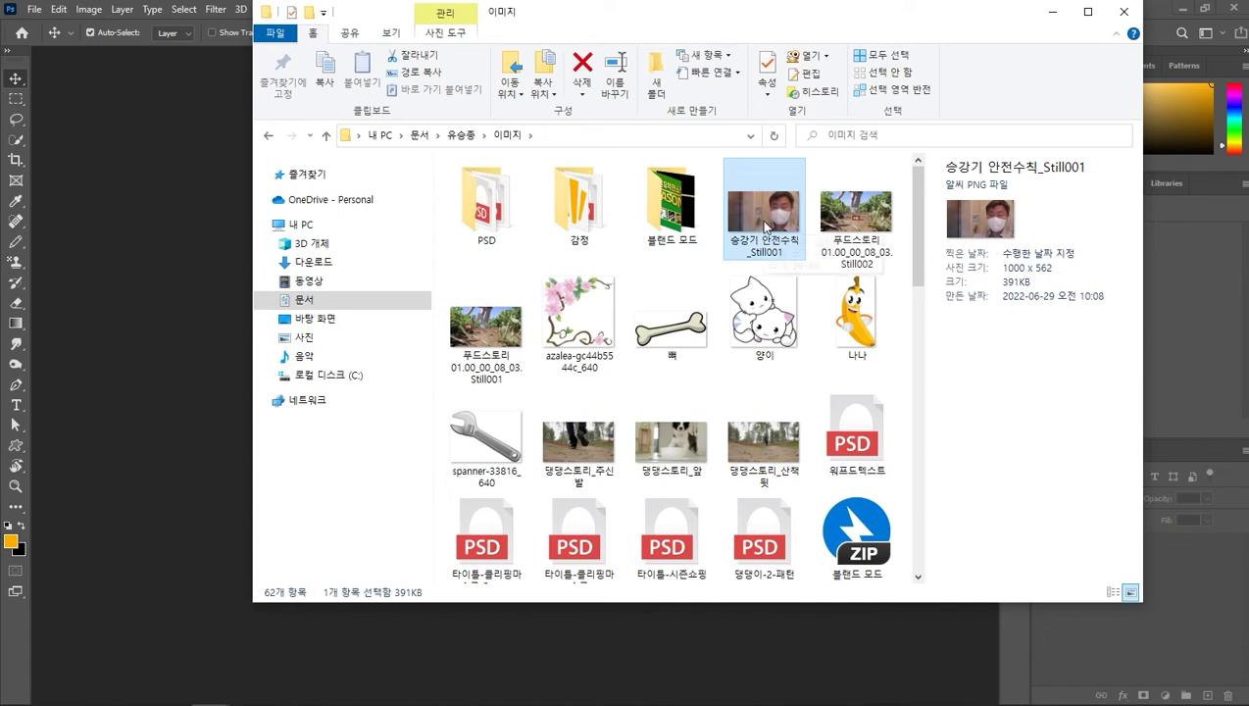
{"action": "left_click_drag", "start_coordinate": [765, 225], "coordinate": [187, 255]}
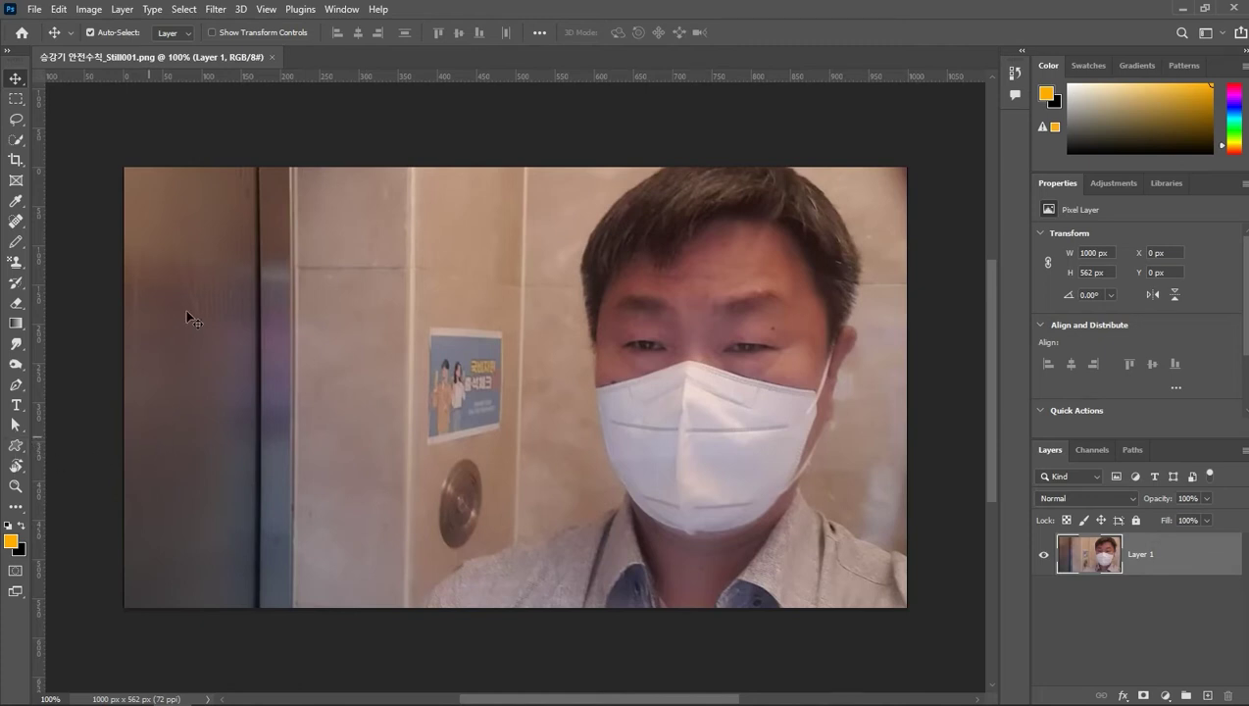
- Sample the brown of the elevator door with the Eyedropper, fill Layer 1 with it, and save the still
{"action": "key", "text": "i"}
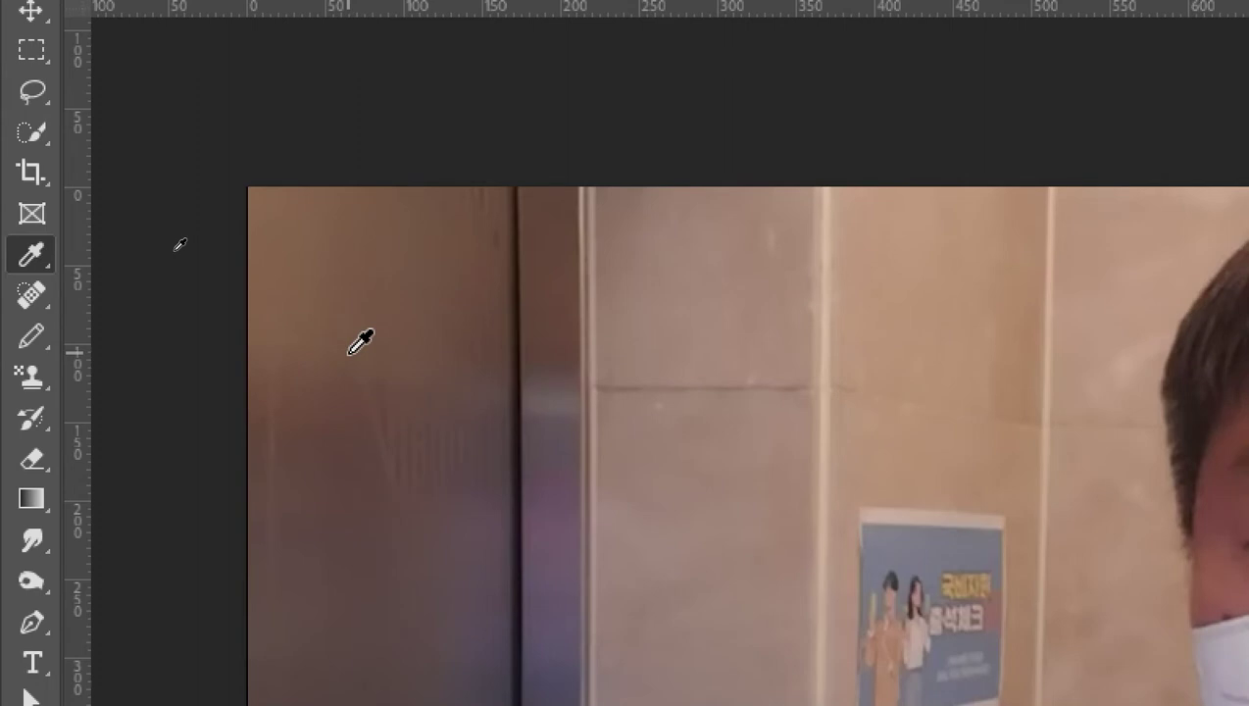
{"action": "left_click", "coordinate": [397, 302]}
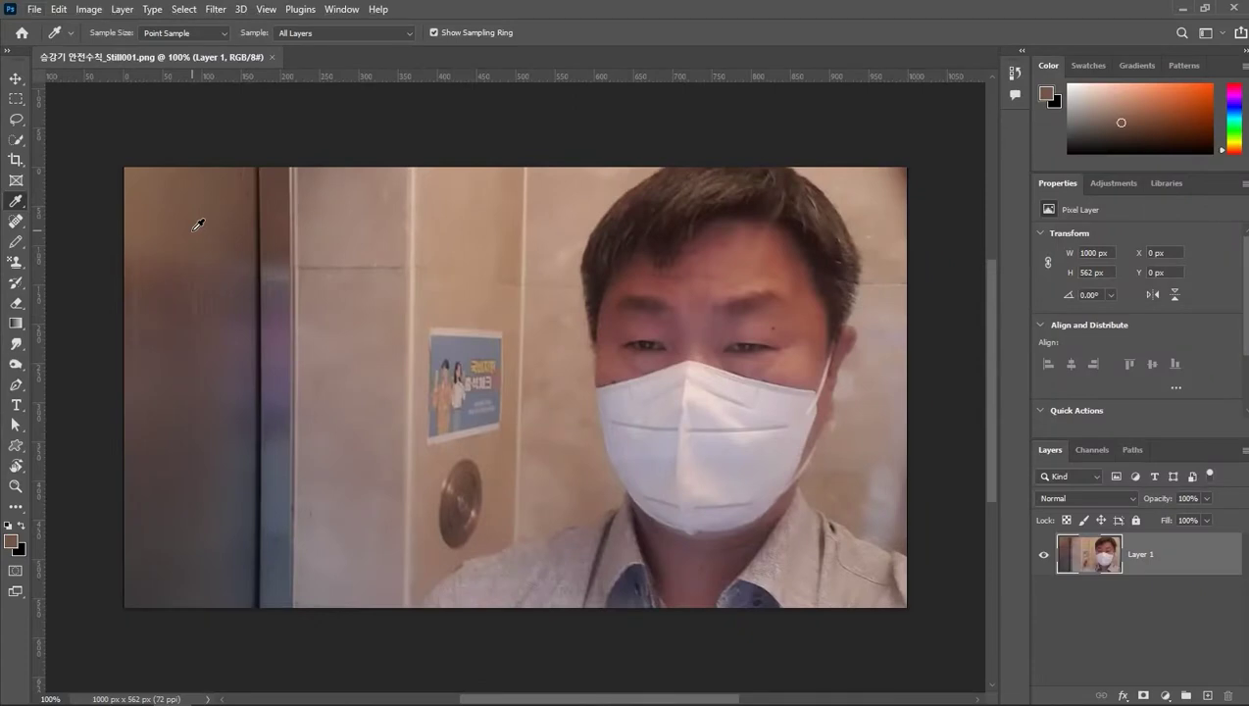
{"action": "key", "text": "alt+BackSpace"}
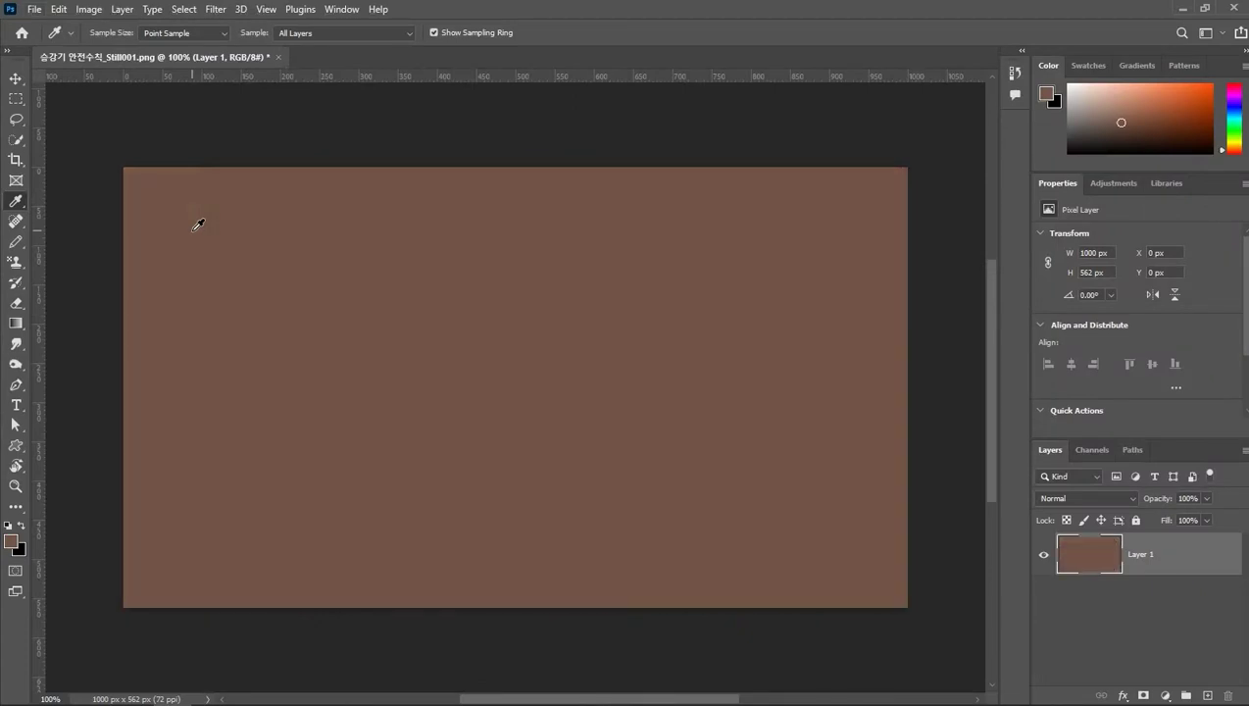
{"action": "key", "text": "ctrl+s"}
- Switch to the Pixabay home page in Chrome
{"action": "key", "text": "alt+Tab"}
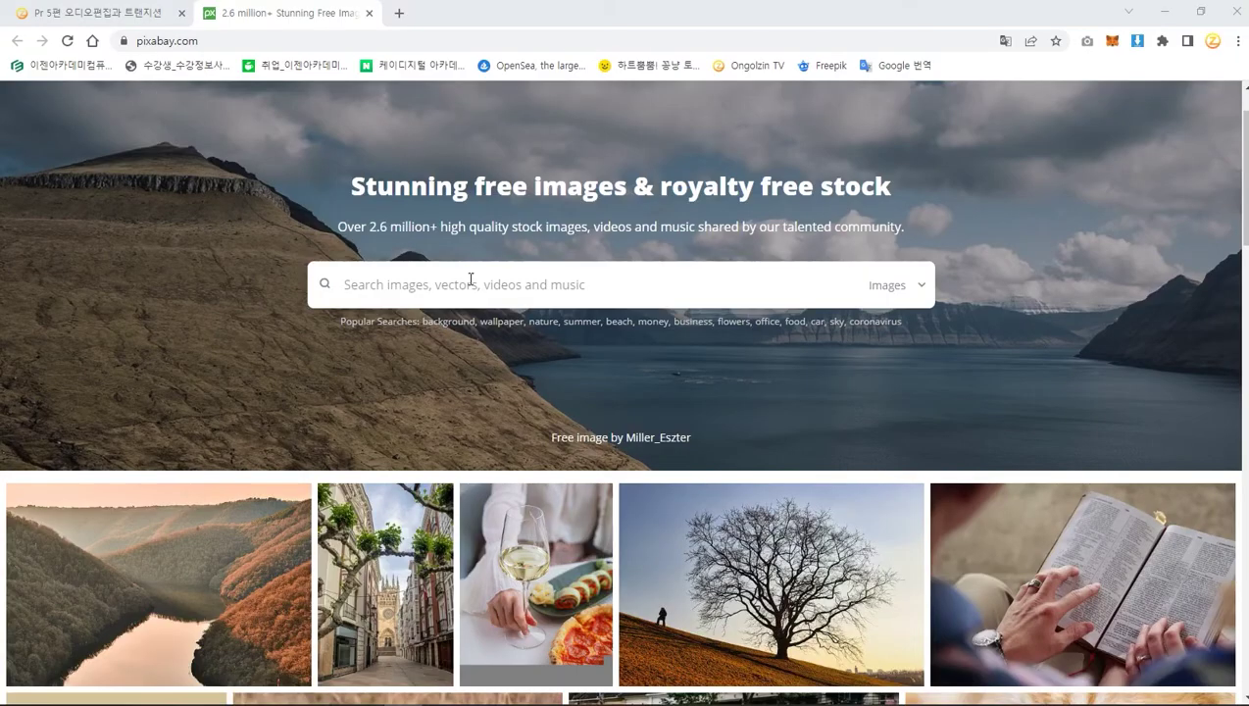
{"action": "left_click", "coordinate": [949, 565]}
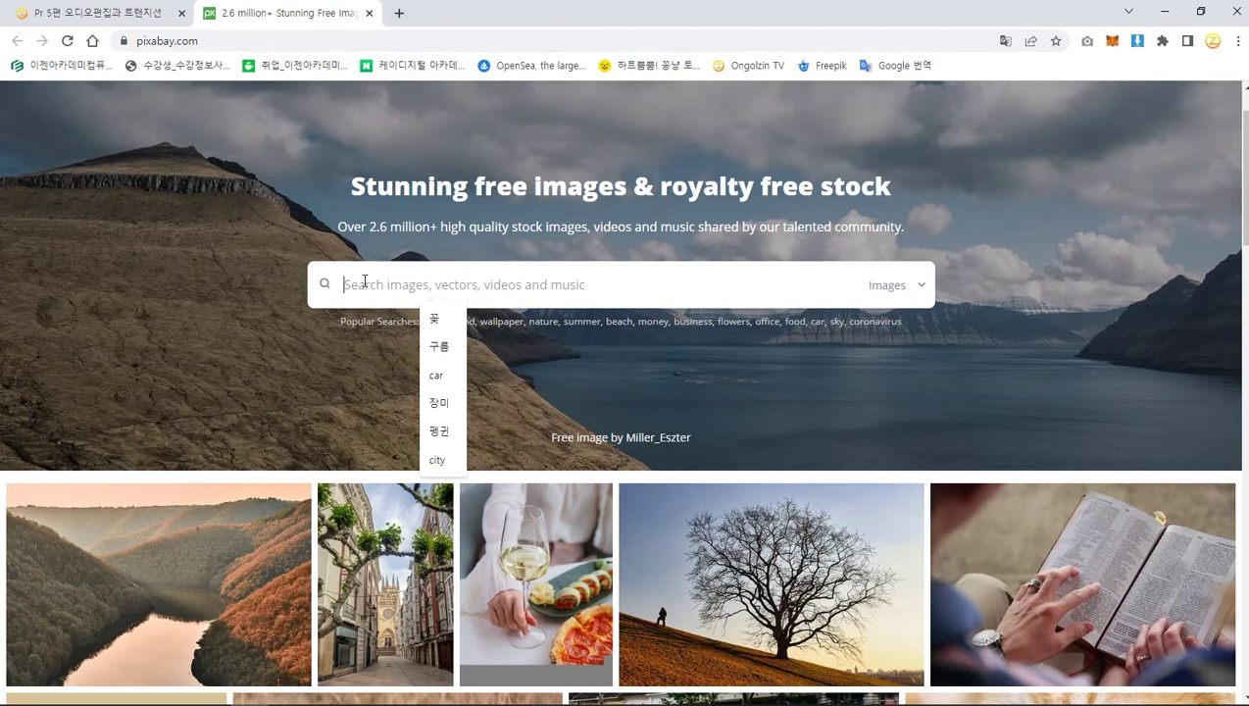
{"action": "type", "text": "에"}
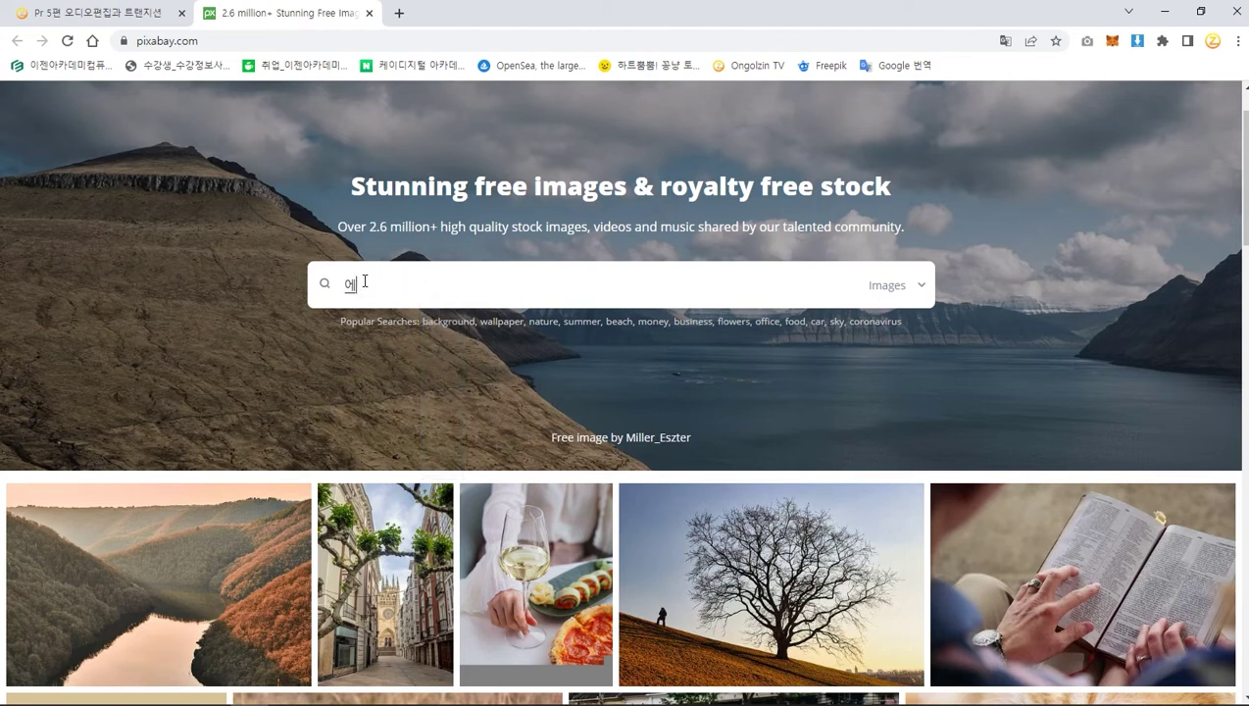
{"action": "key", "text": "BackSpace"}
{"action": "key", "text": "BackSpace"}
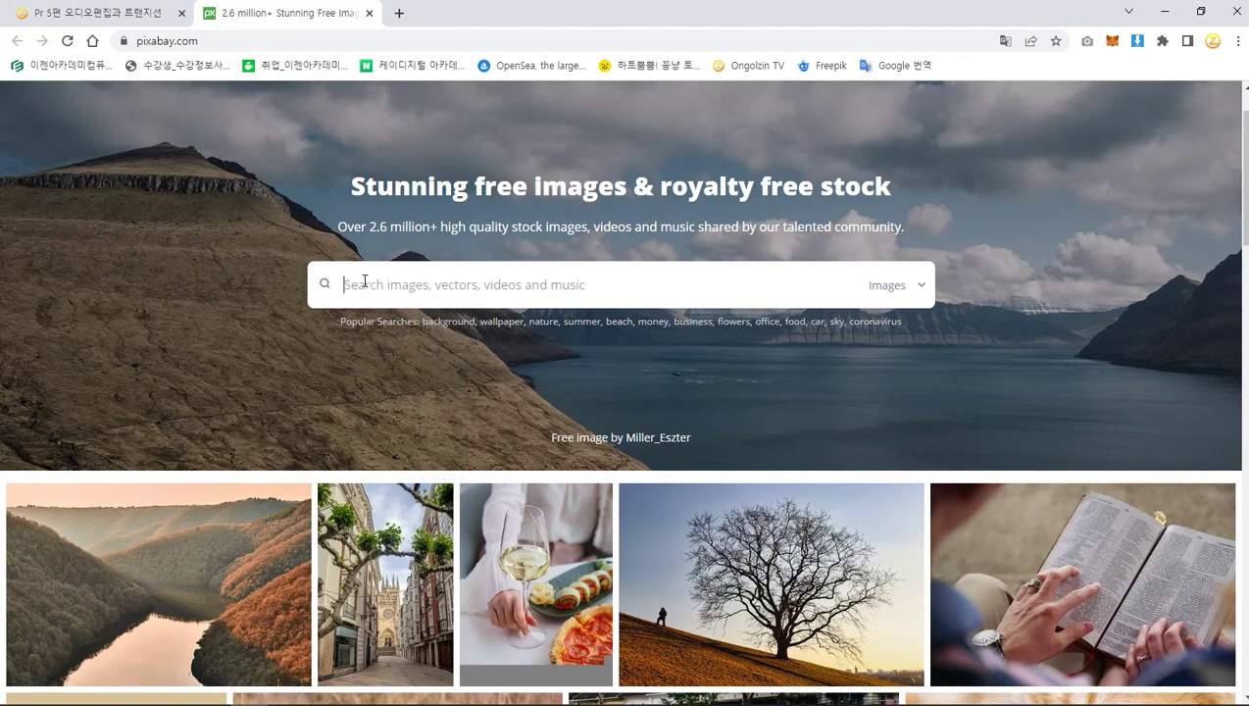
- Search Google for 엘리베이터 in a new browser tab and copy the English word Elevator from the first result
{"action": "left_click", "coordinate": [399, 13]}
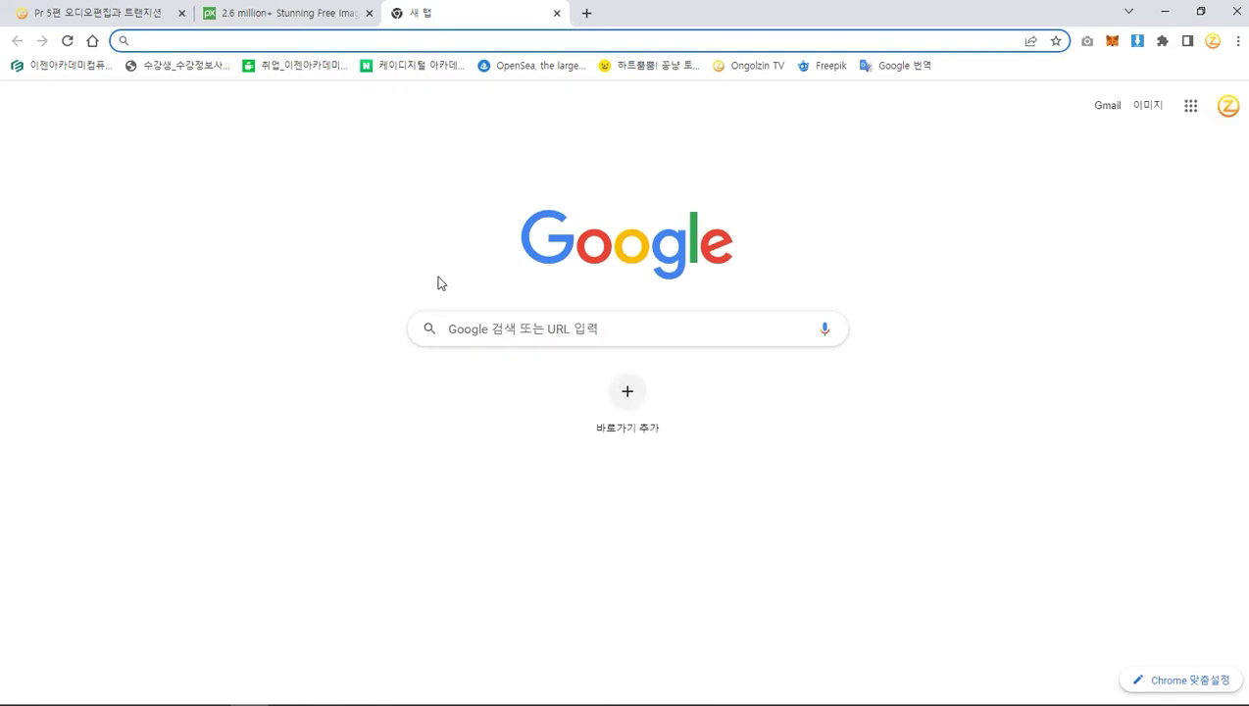
{"action": "left_click", "coordinate": [470, 334]}
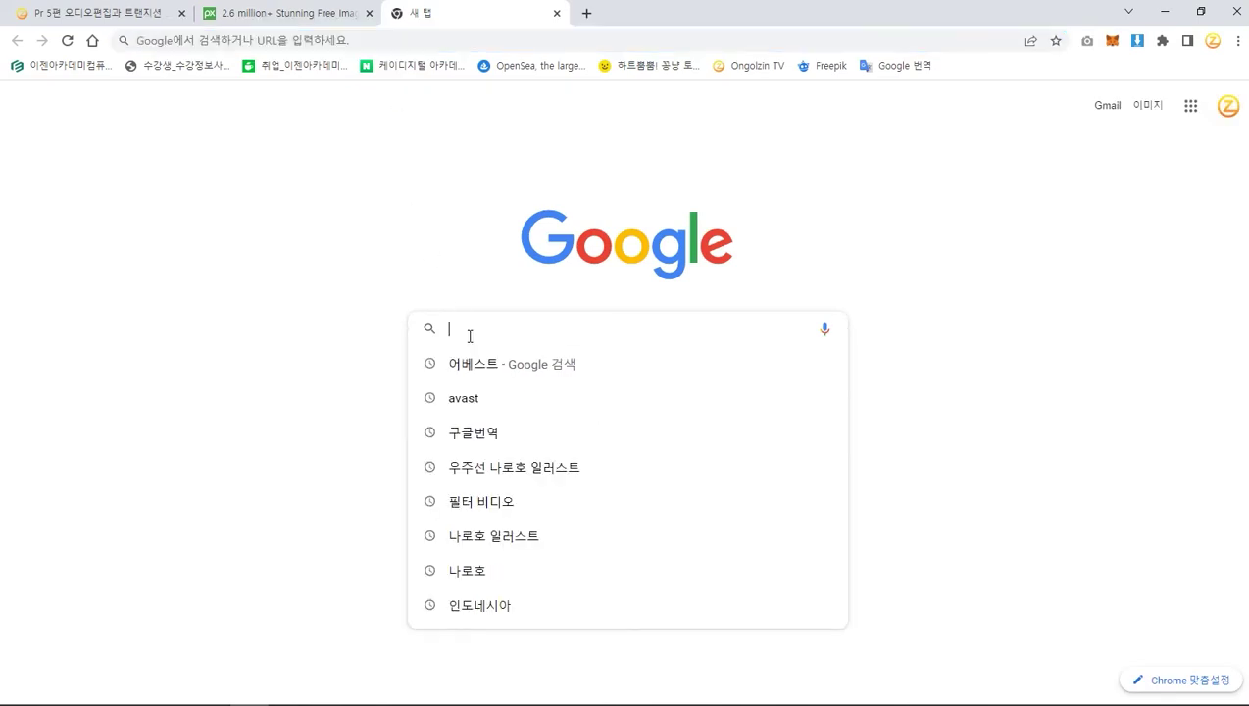
{"action": "type", "text": "엘리벵"}
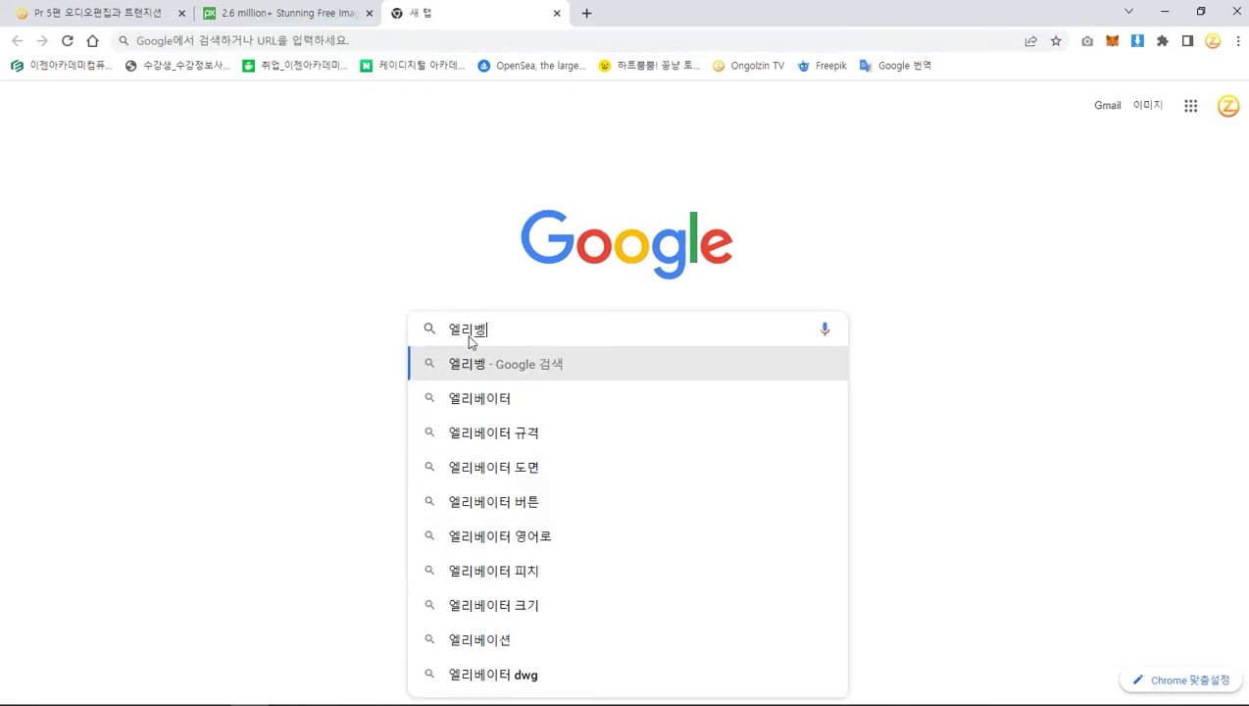
{"action": "type", "text": "이터"}
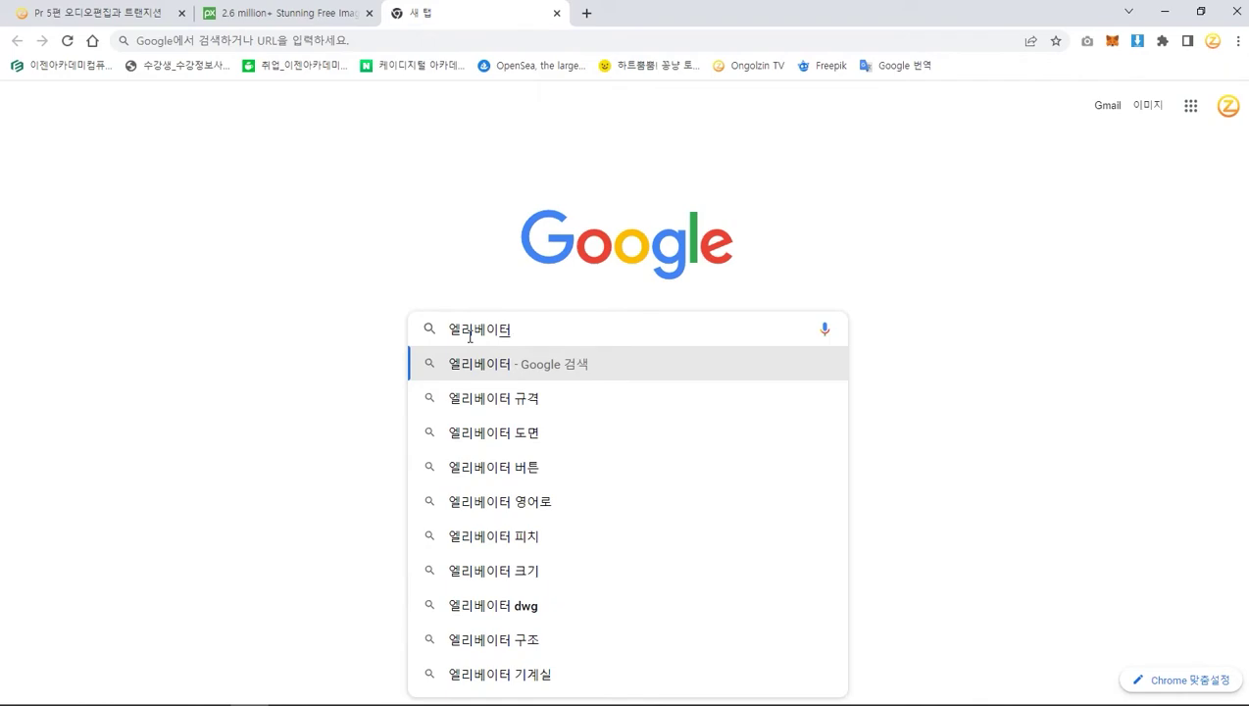
{"action": "key", "text": "Return"}
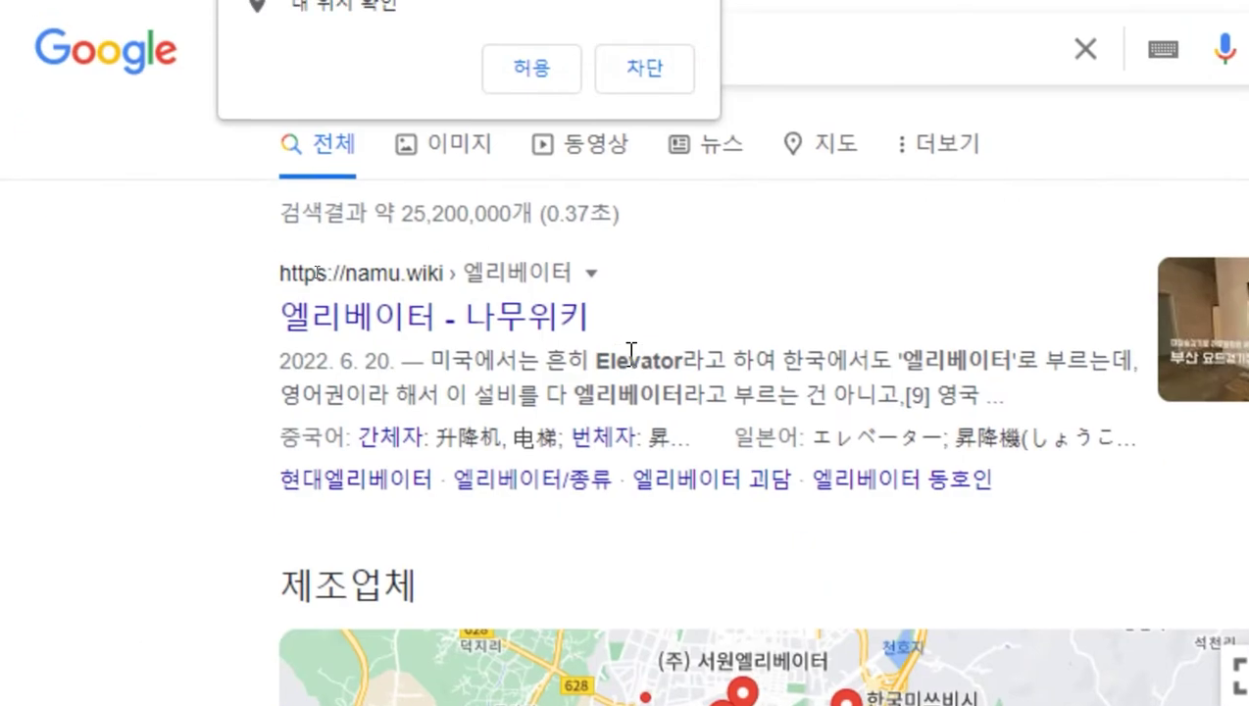
{"action": "double_click", "coordinate": [631, 351]}
{"action": "key", "text": "ctrl+c"}
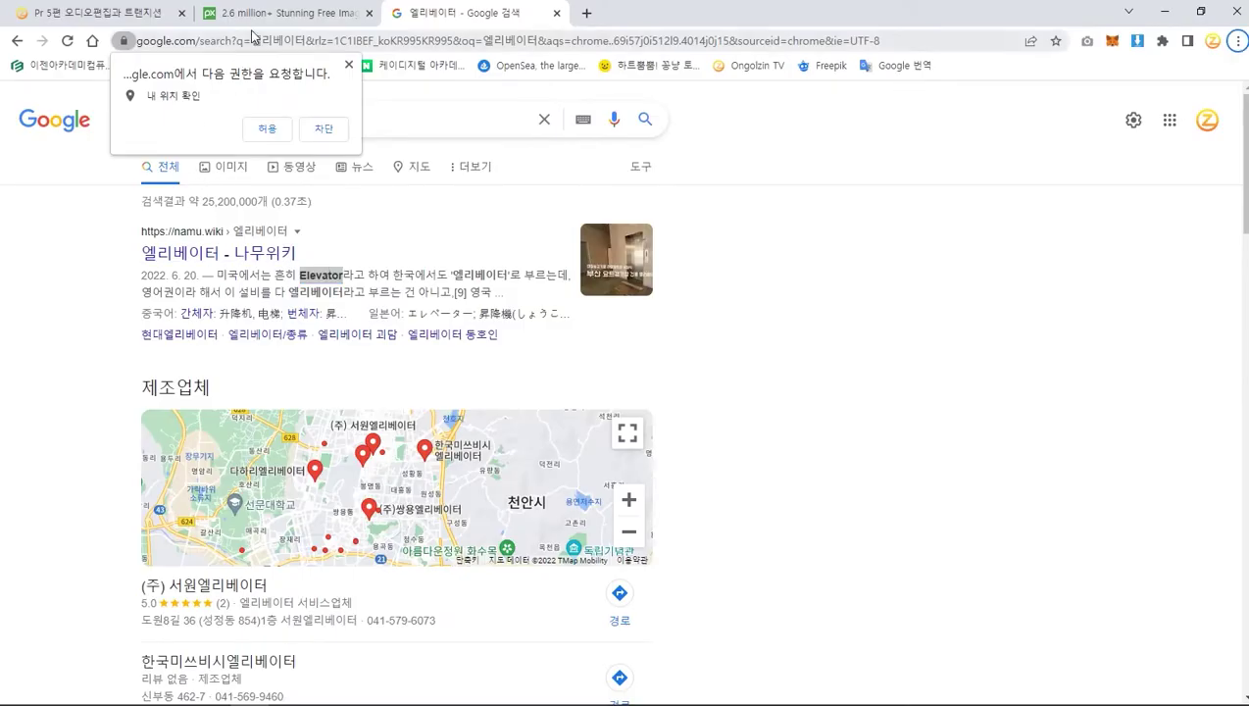
- Search Pixabay for the copied word Elevator and browse the images for a suitable opening background
{"action": "left_click", "coordinate": [285, 12]}
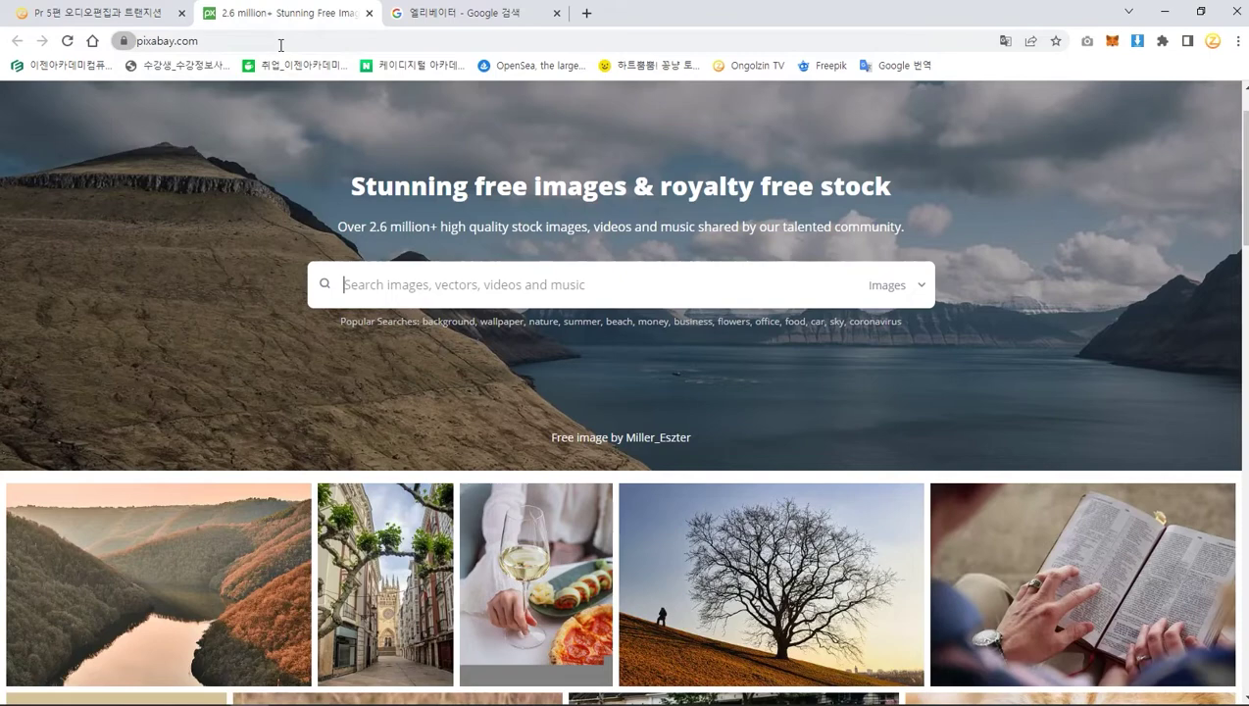
{"action": "left_click", "coordinate": [379, 296]}
{"action": "key", "text": "ctrl+v"}
{"action": "key", "text": "Return"}
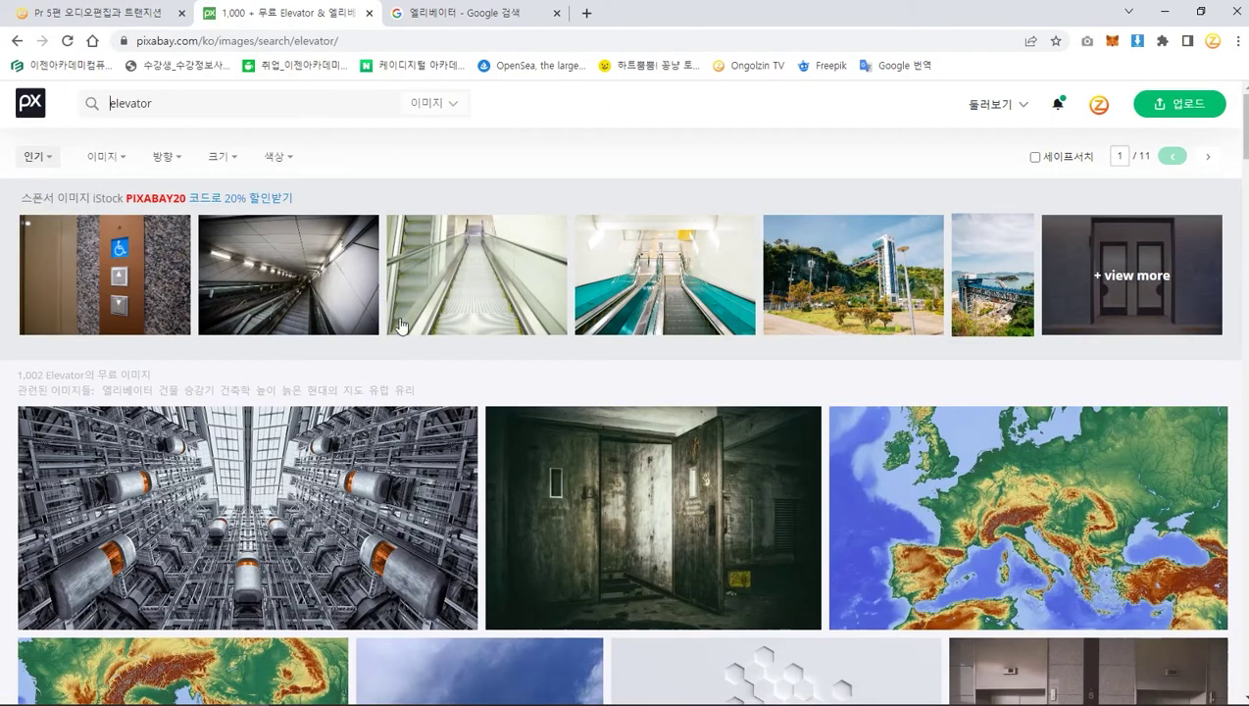
{"action": "scroll", "coordinate": [400, 327], "scroll_direction": "down", "scroll_amount": 2}
{"action": "scroll", "coordinate": [400, 326], "scroll_direction": "down", "scroll_amount": 1}
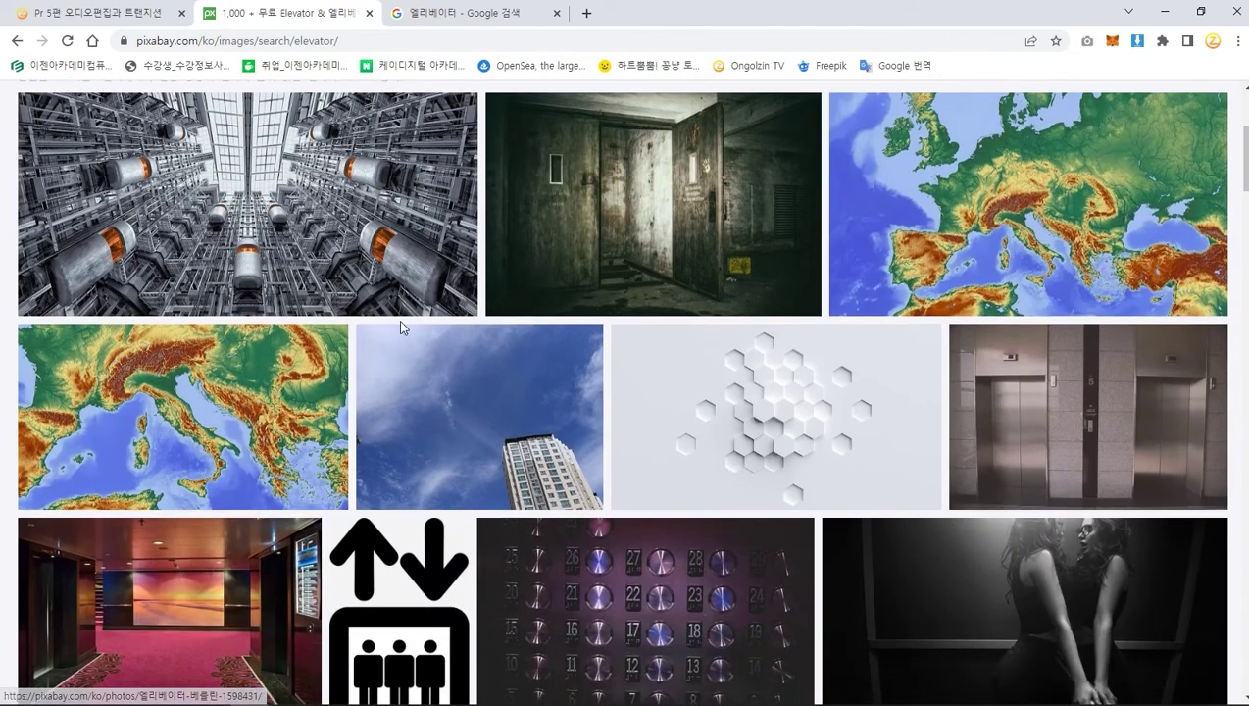
{"action": "scroll", "coordinate": [398, 326], "scroll_direction": "up", "scroll_amount": 1}
{"action": "scroll", "coordinate": [400, 336], "scroll_direction": "down", "scroll_amount": 3}
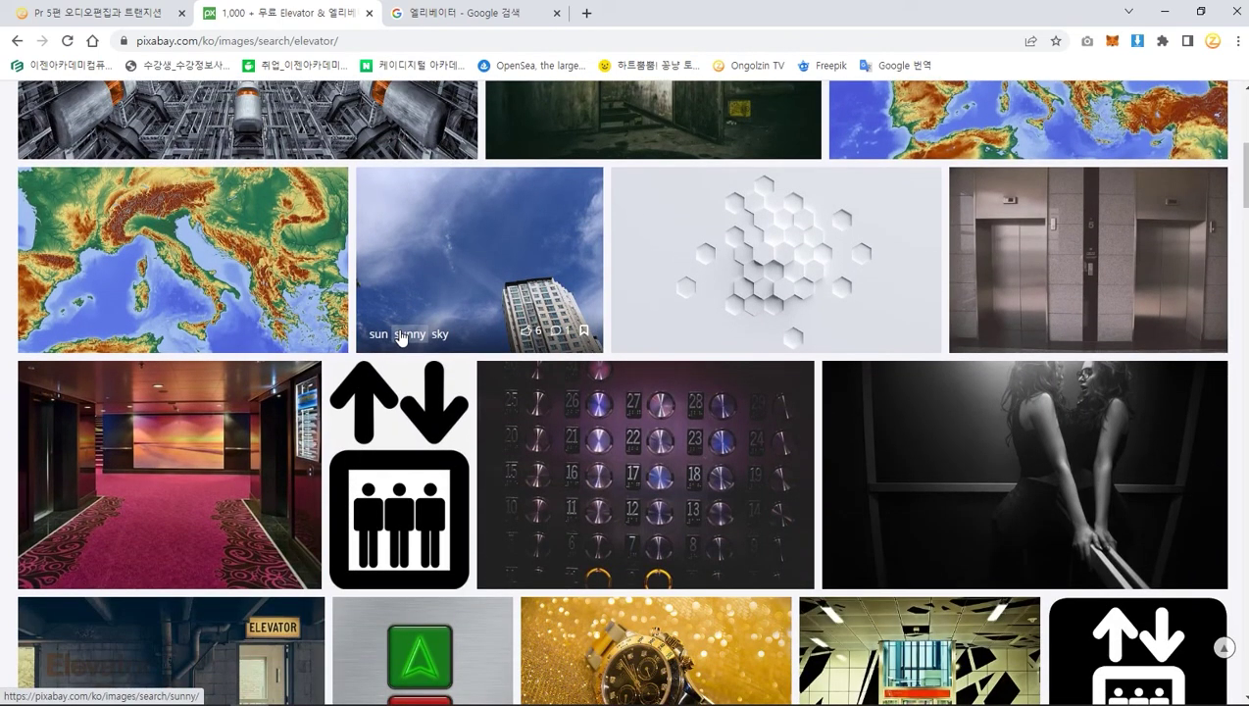
{"action": "scroll", "coordinate": [710, 466], "scroll_direction": "down", "scroll_amount": 4}
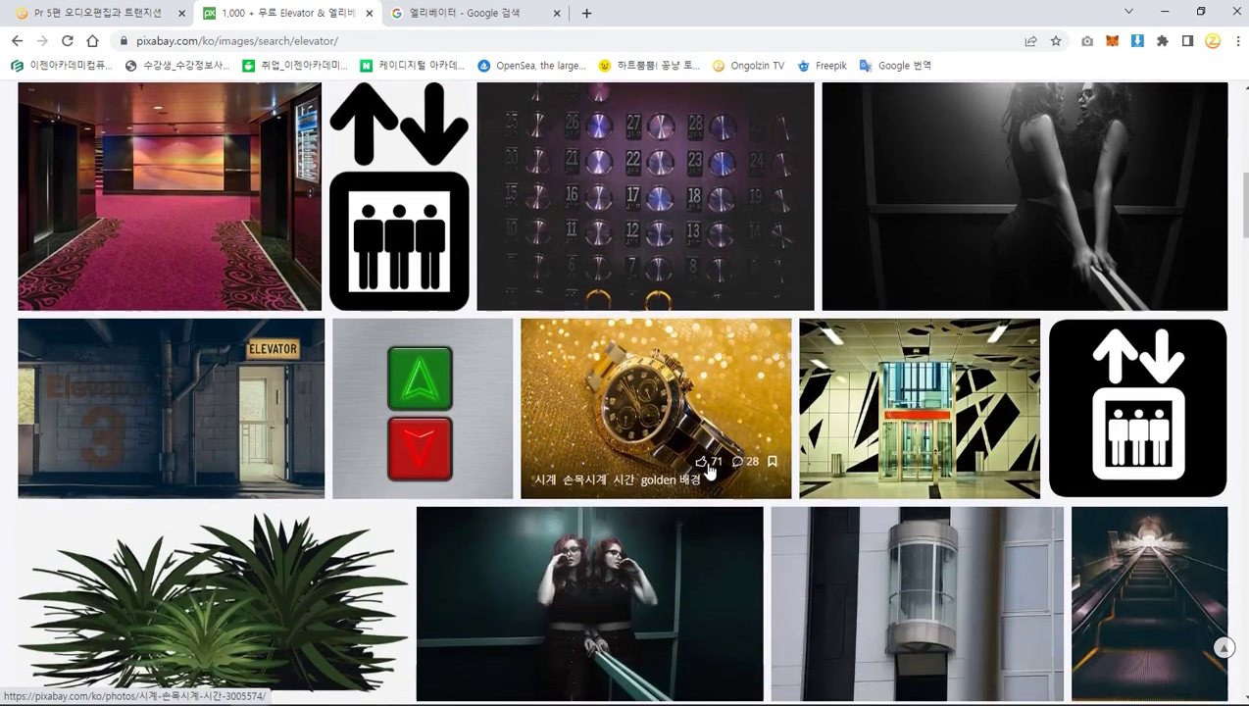
{"action": "scroll", "coordinate": [709, 471], "scroll_direction": "down", "scroll_amount": 1}
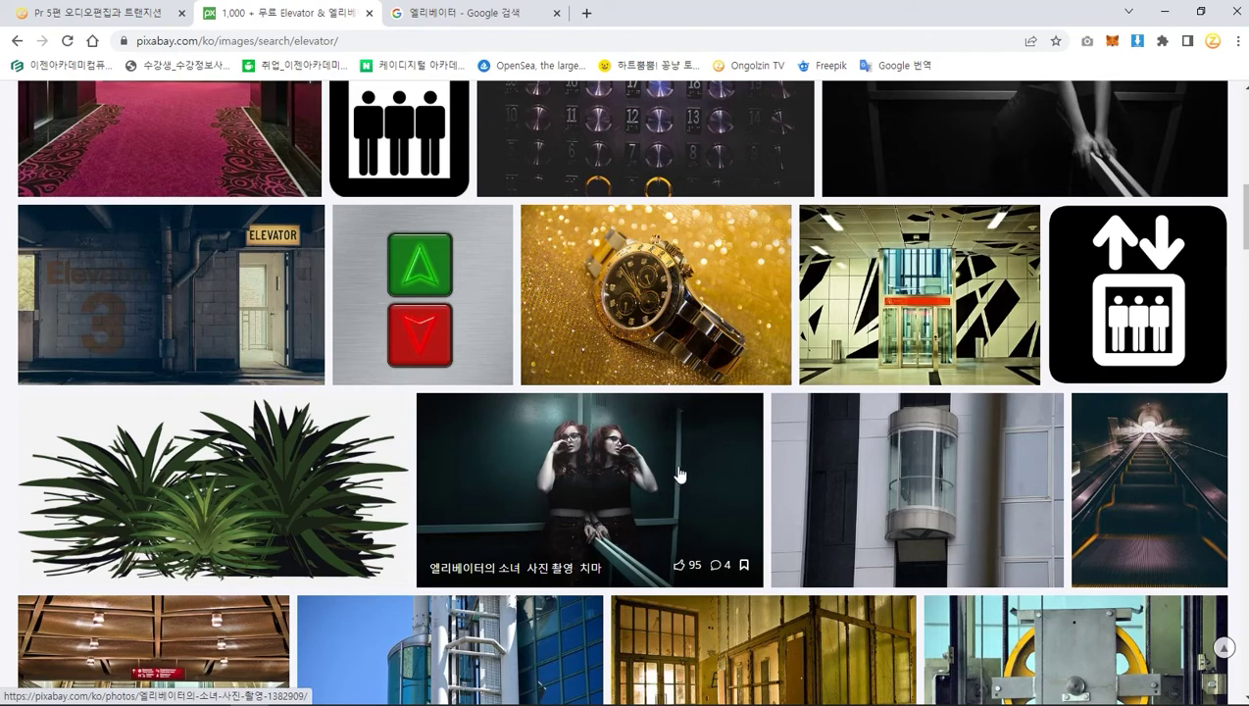
{"action": "scroll", "coordinate": [746, 429], "scroll_direction": "up", "scroll_amount": 3}
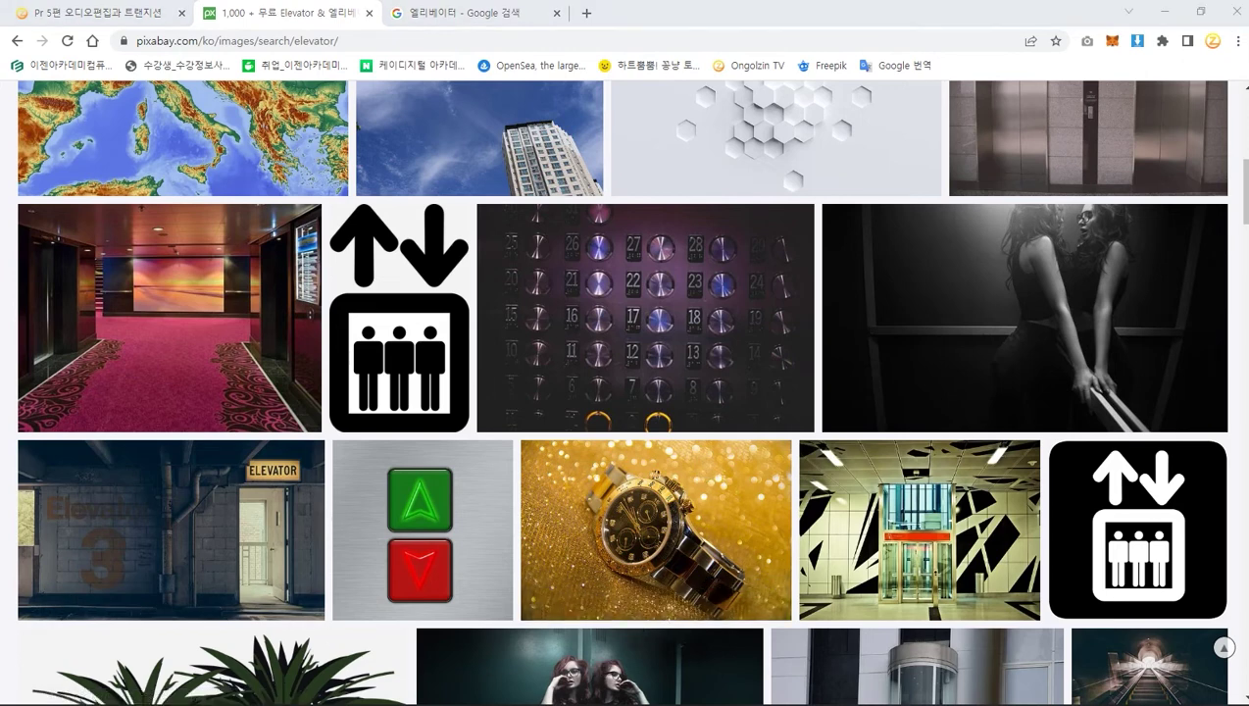
- Switch to Photoshop, select the whole canvas and show the selection's dimensions in the Info panel
{"action": "left_click", "coordinate": [586, 702]}
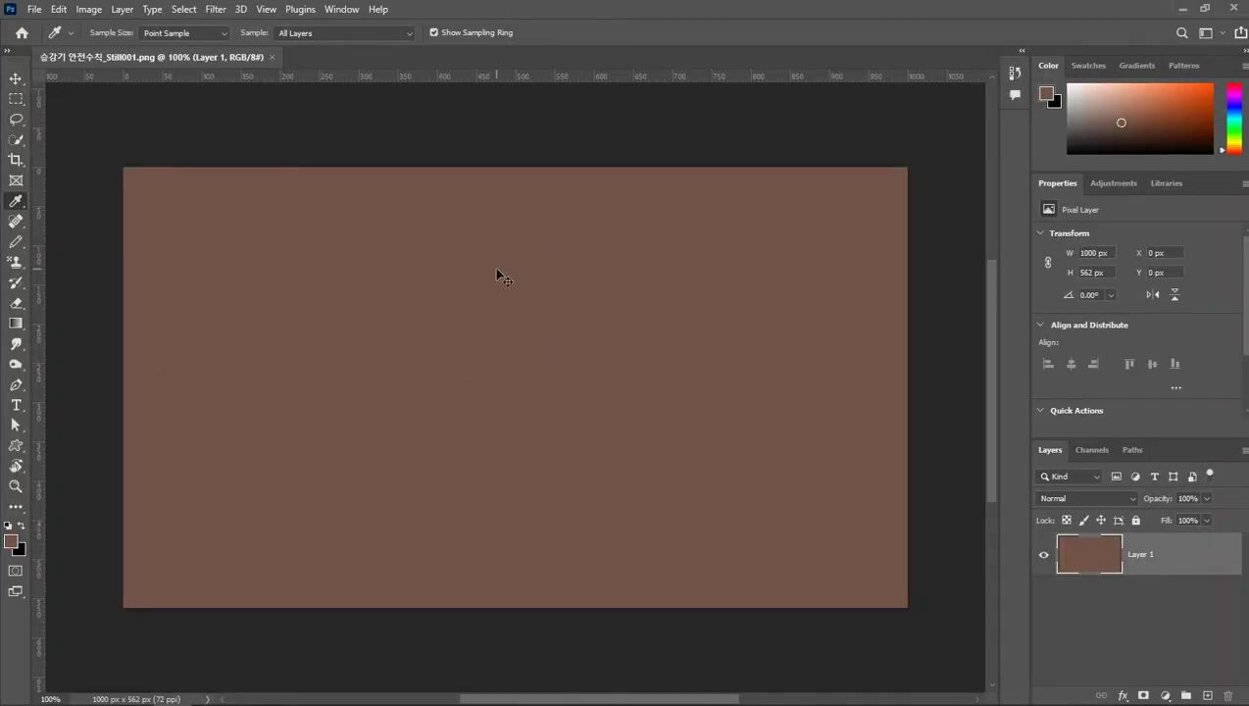
{"action": "key", "text": "ctrl+a"}
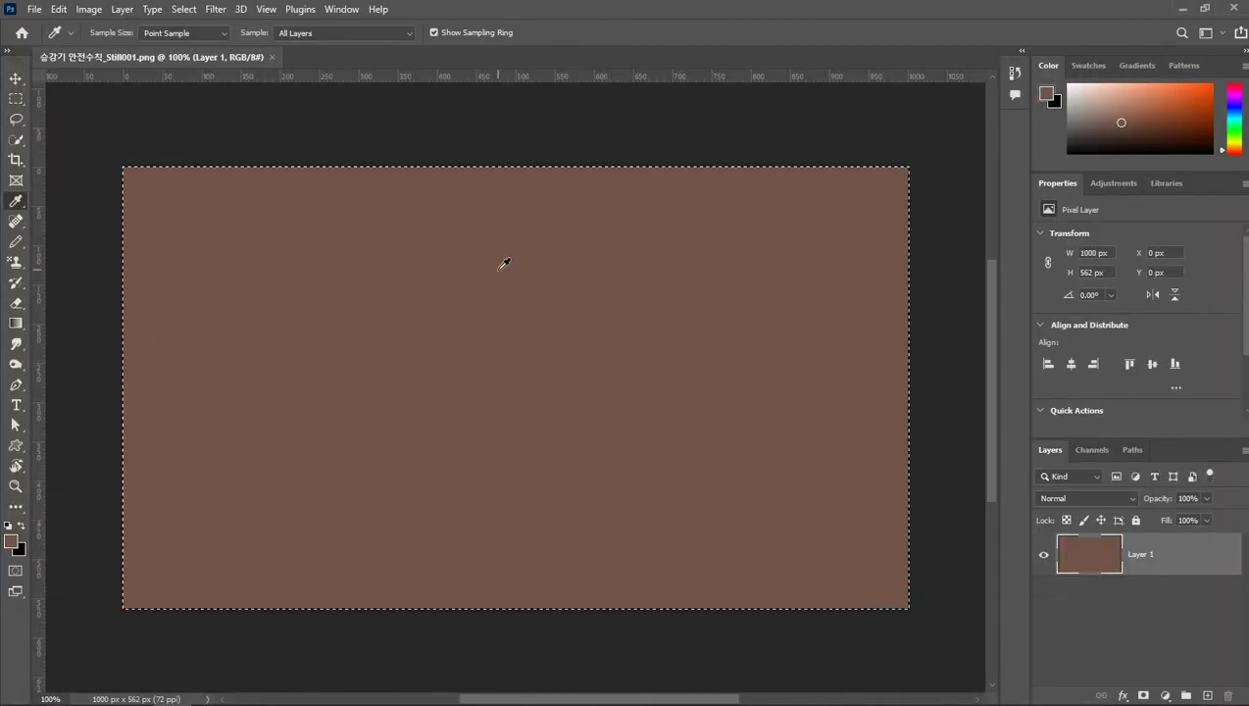
{"action": "key", "text": "F8"}
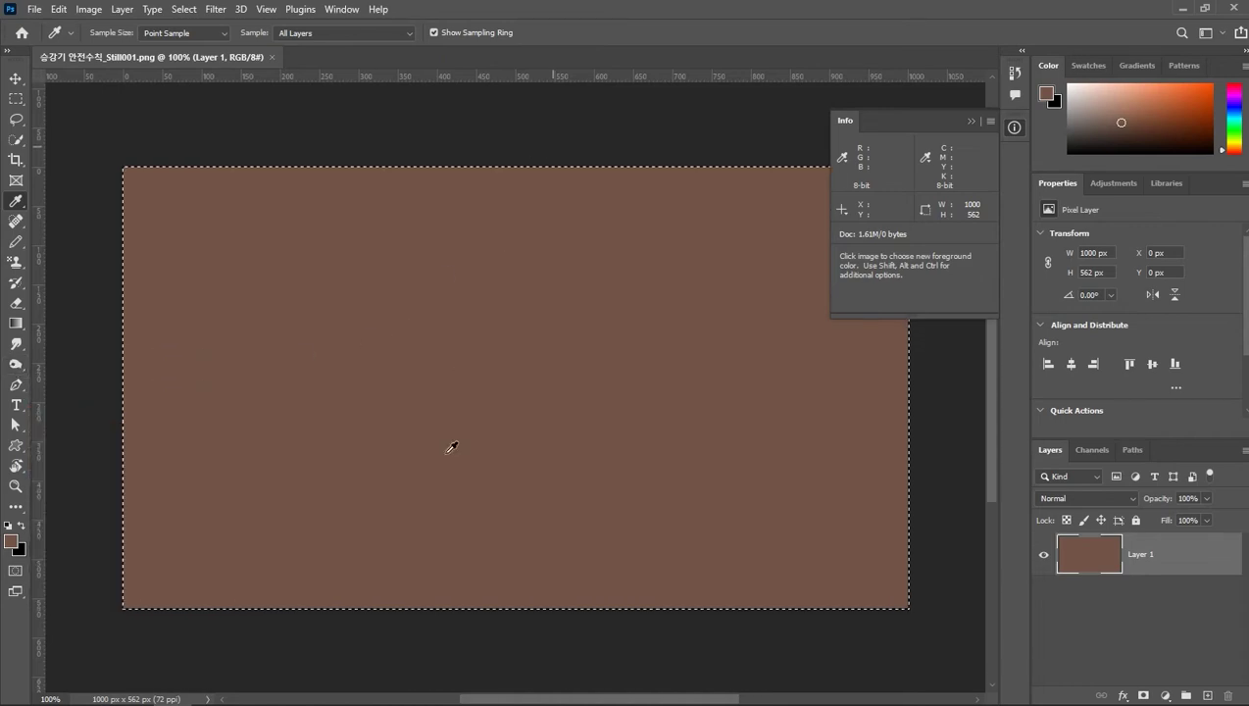
- Return to the Pixabay results in Chrome and download the brick wall photo with the yellow ELEVATOR sign at 1280×751
{"action": "mouse_move", "coordinate": [441, 696]}
{"action": "left_click", "coordinate": [250, 690]}
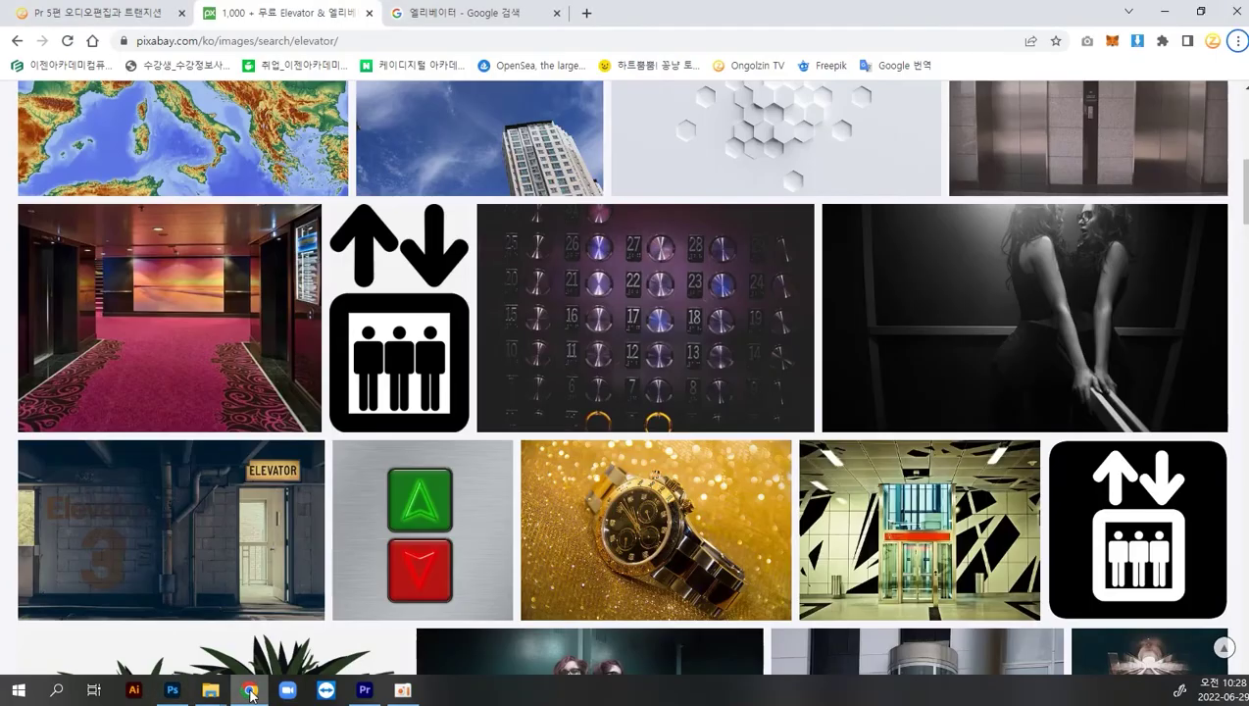
{"action": "scroll", "coordinate": [812, 451], "scroll_direction": "down", "scroll_amount": 2}
{"action": "scroll", "coordinate": [810, 451], "scroll_direction": "down", "scroll_amount": 2}
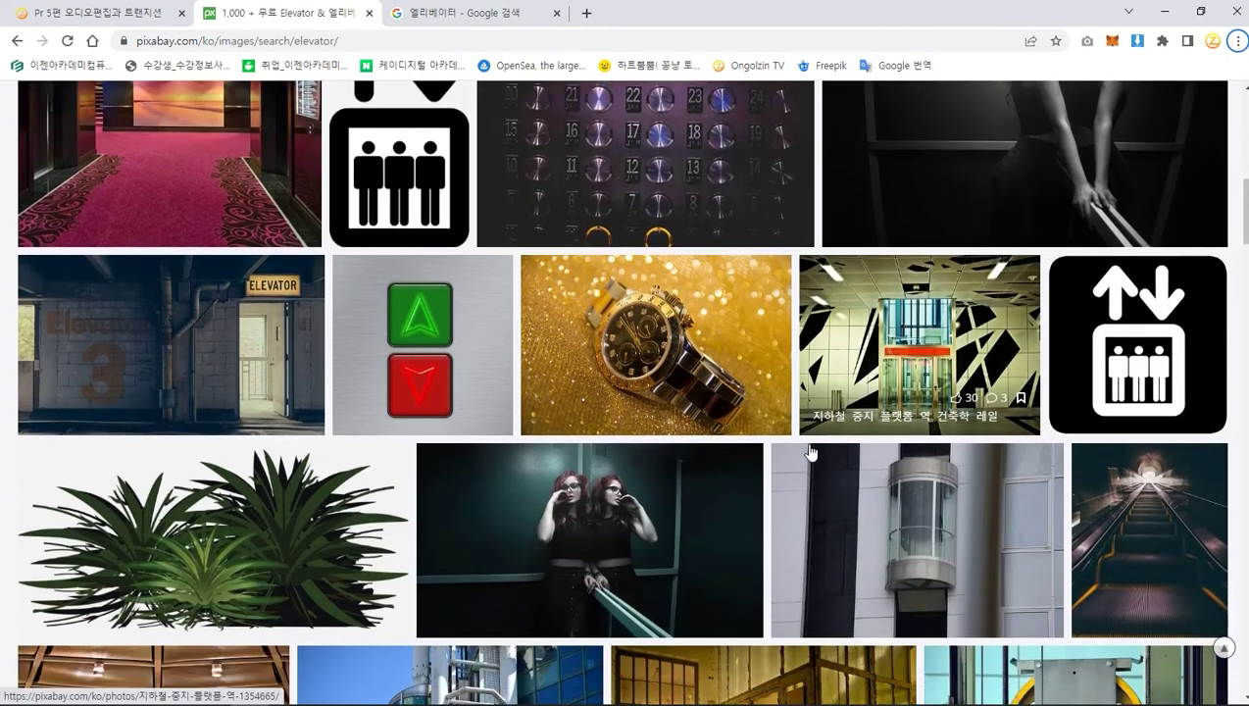
{"action": "left_click", "coordinate": [153, 203]}
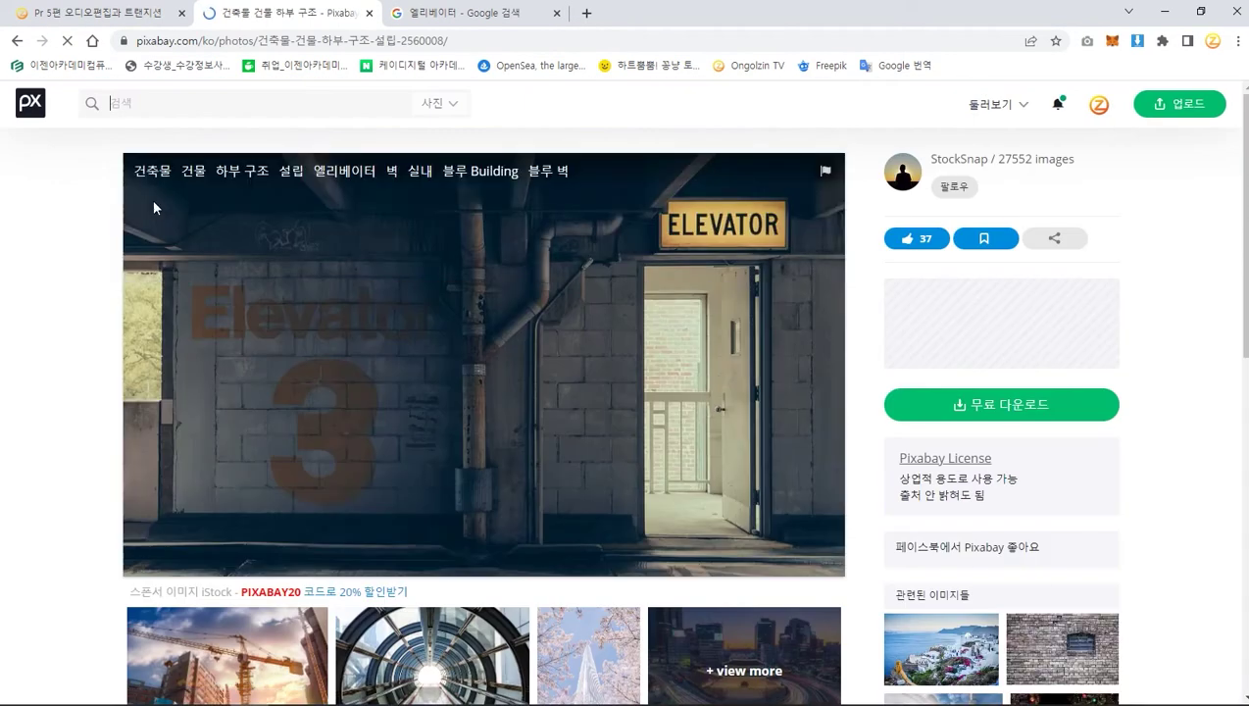
{"action": "left_click", "coordinate": [983, 414]}
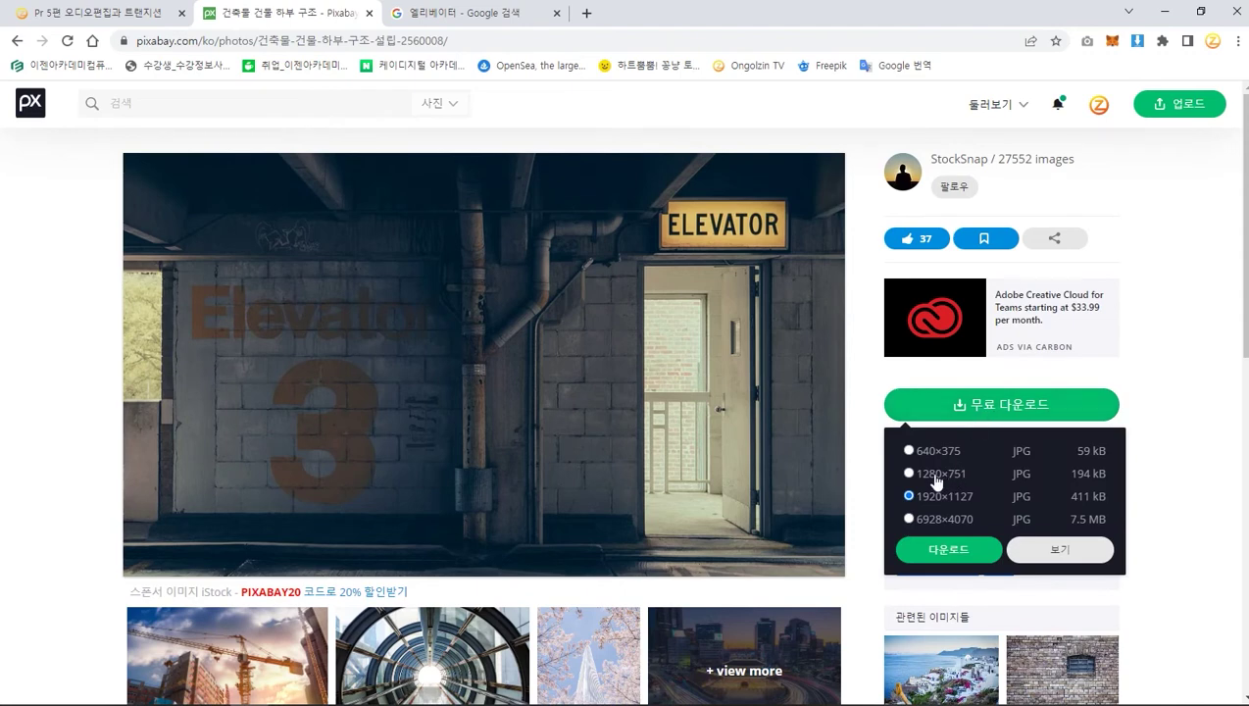
{"action": "left_click", "coordinate": [949, 551]}
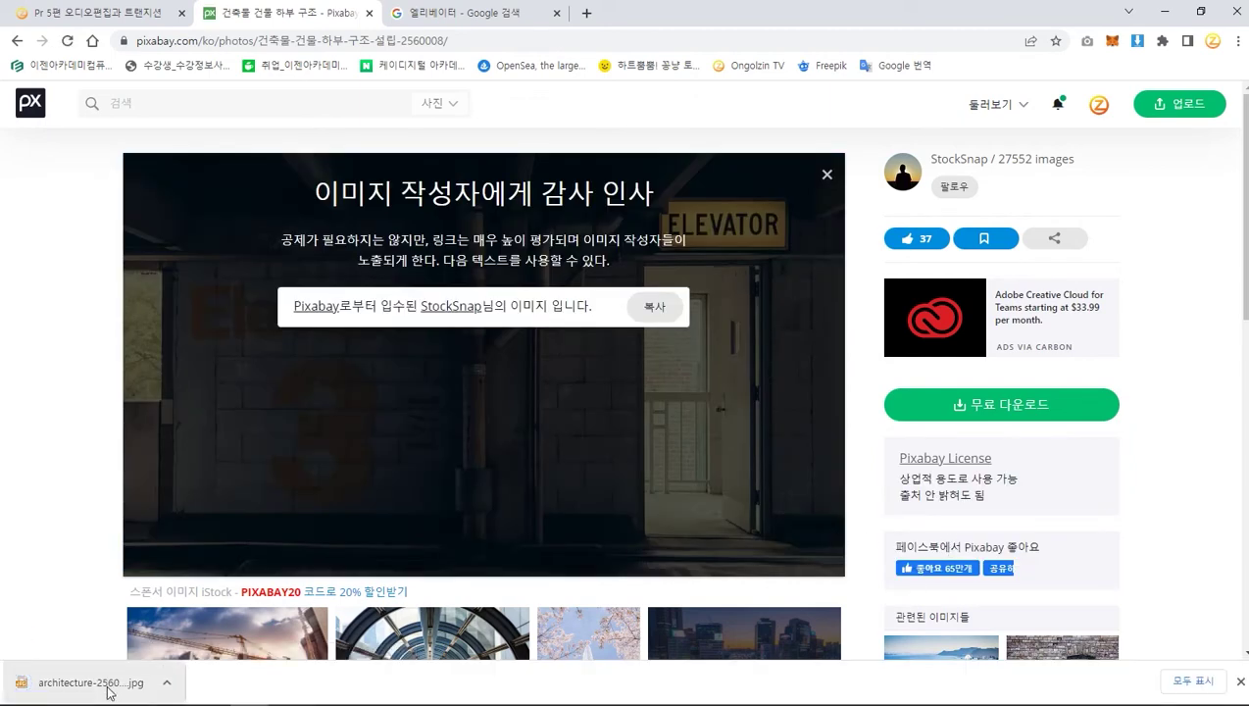
- Place the downloaded architecture-2560008_1280.jpg in the Photoshop still and enlarge it to about 1113 × 653 px so it covers the canvas
{"action": "left_click_drag", "start_coordinate": [110, 693], "coordinate": [520, 319]}
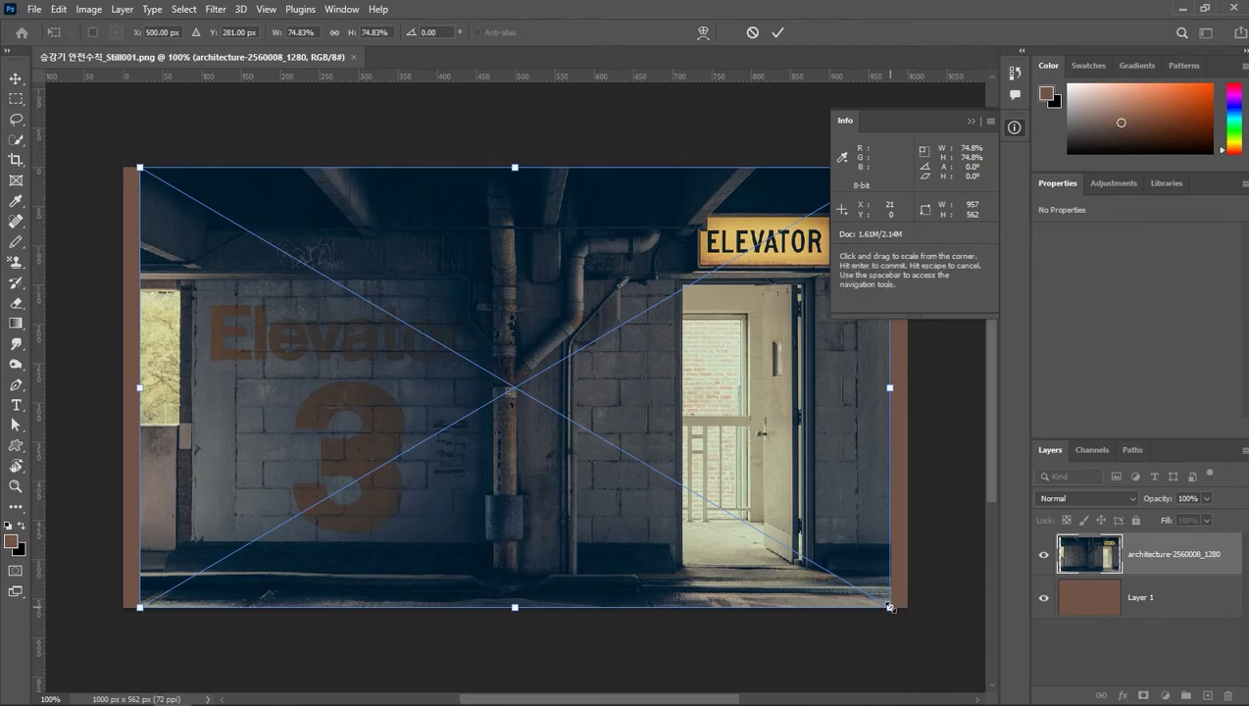
{"action": "left_click_drag", "start_coordinate": [891, 606], "coordinate": [942, 636]}
{"action": "left_click_drag", "start_coordinate": [827, 519], "coordinate": [824, 511]}
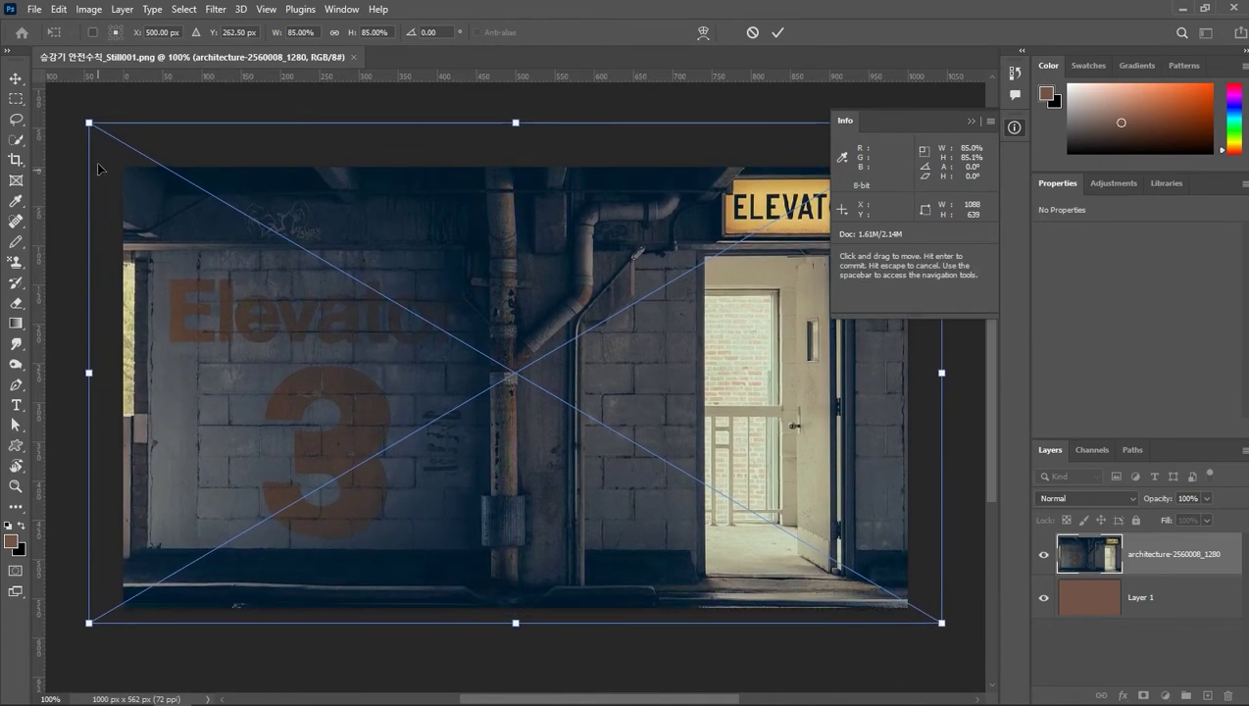
{"action": "left_click_drag", "start_coordinate": [89, 123], "coordinate": [71, 113]}
{"action": "key", "text": "Return"}
- Sample a dark blue-gray from the photo with the Eyedropper and fill Layer 1 with it
{"action": "key", "text": "i"}
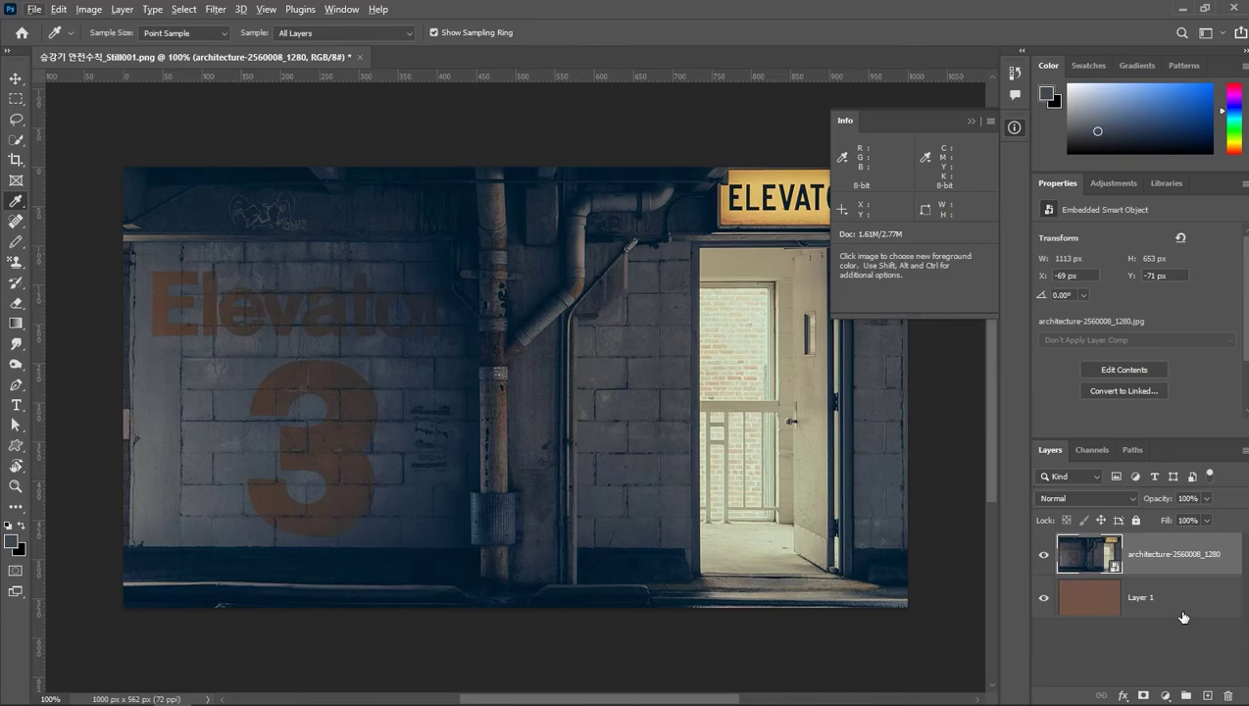
{"action": "left_click", "coordinate": [1176, 612]}
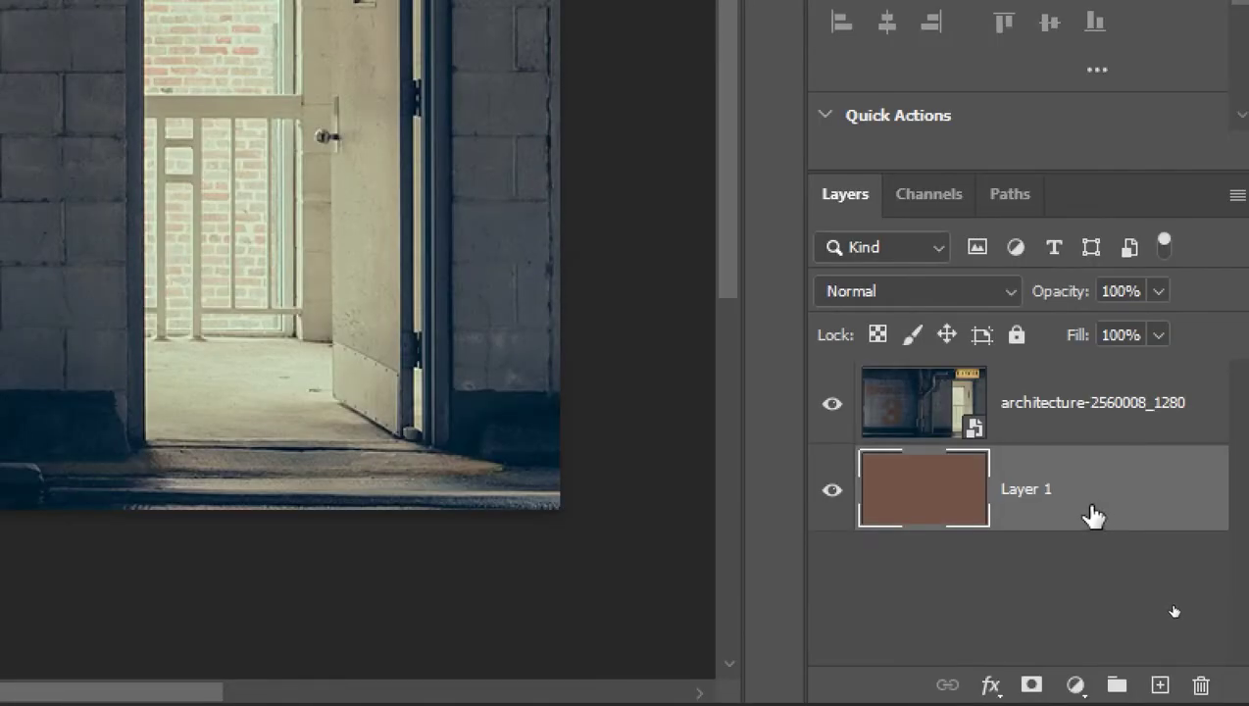
{"action": "key", "text": "alt+BackSpace"}
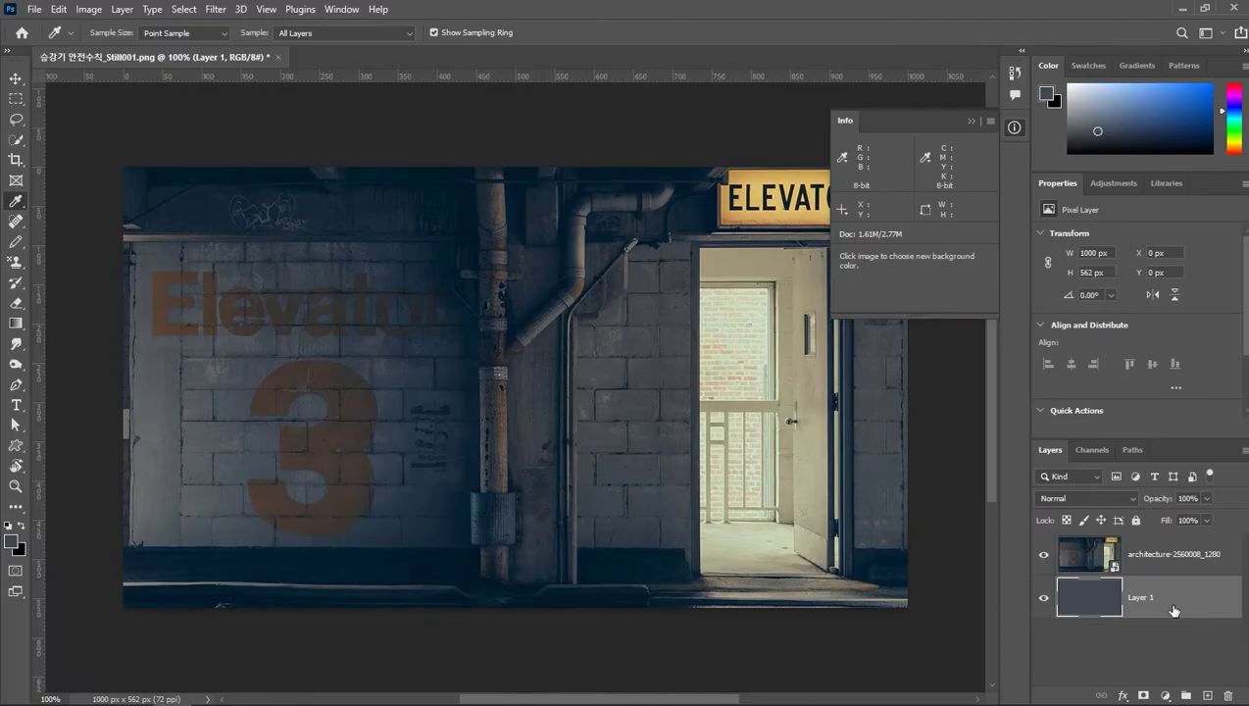
- Add a white layer mask to the architecture-2560008_1280 layer
{"action": "left_click", "coordinate": [1161, 560]}
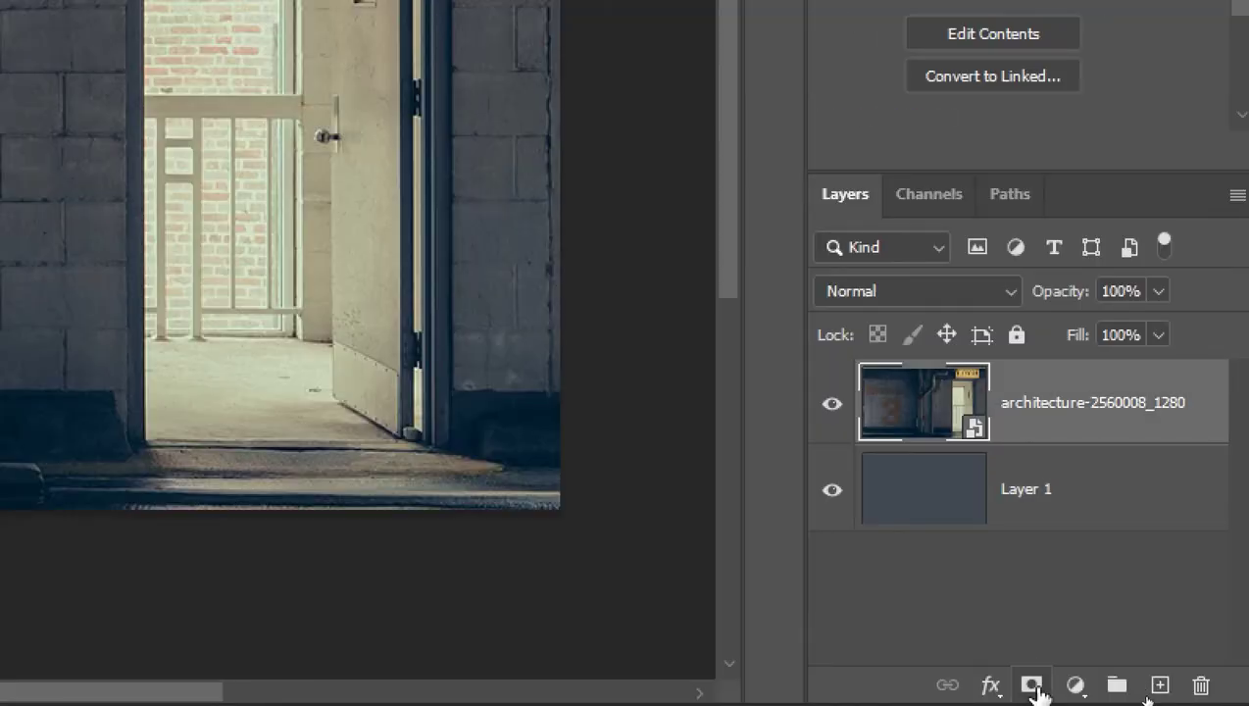
{"action": "left_click", "coordinate": [1033, 686]}
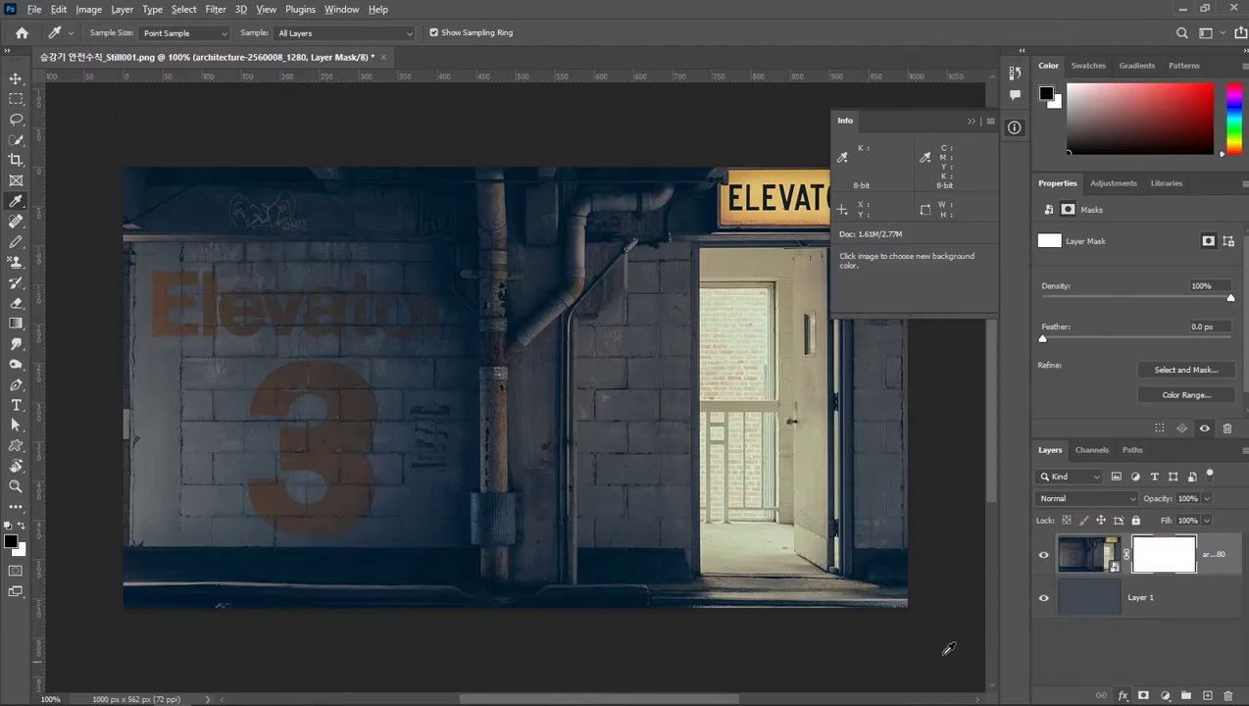
{"action": "key", "text": "alt"}
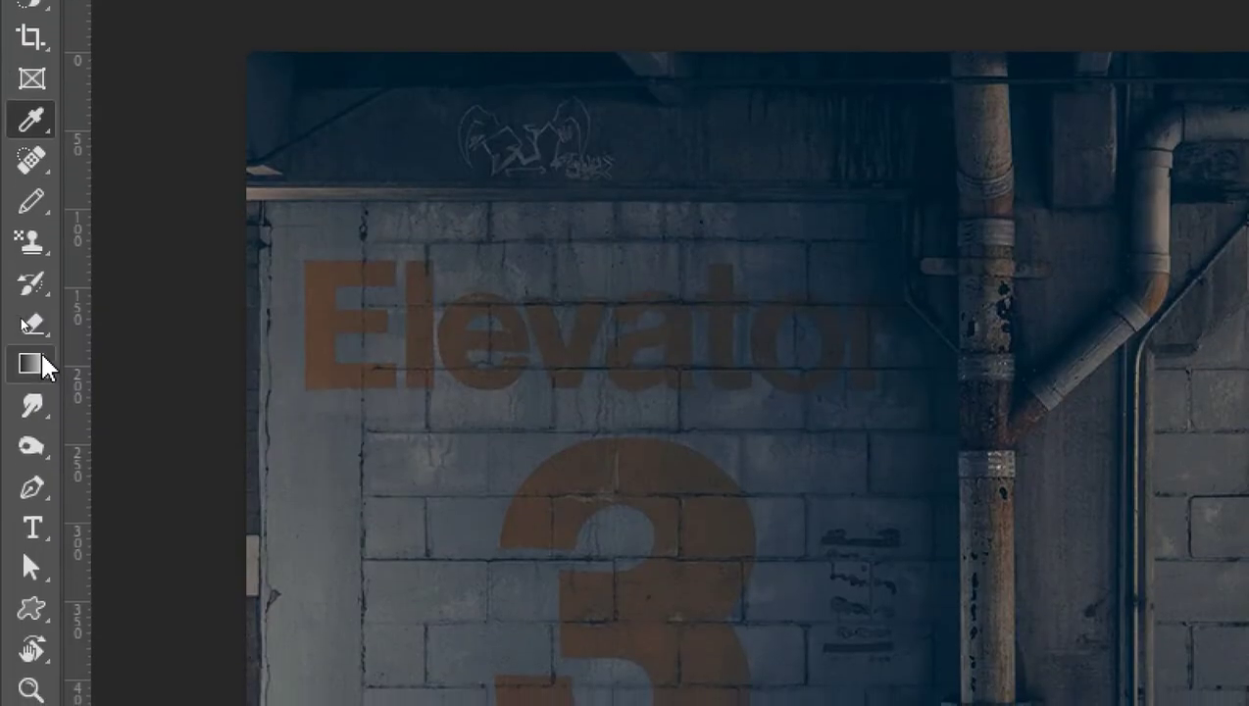
- Activate the Gradient tool and choose the Black, White preset from the Basics gradients
{"action": "left_click", "coordinate": [17, 323]}
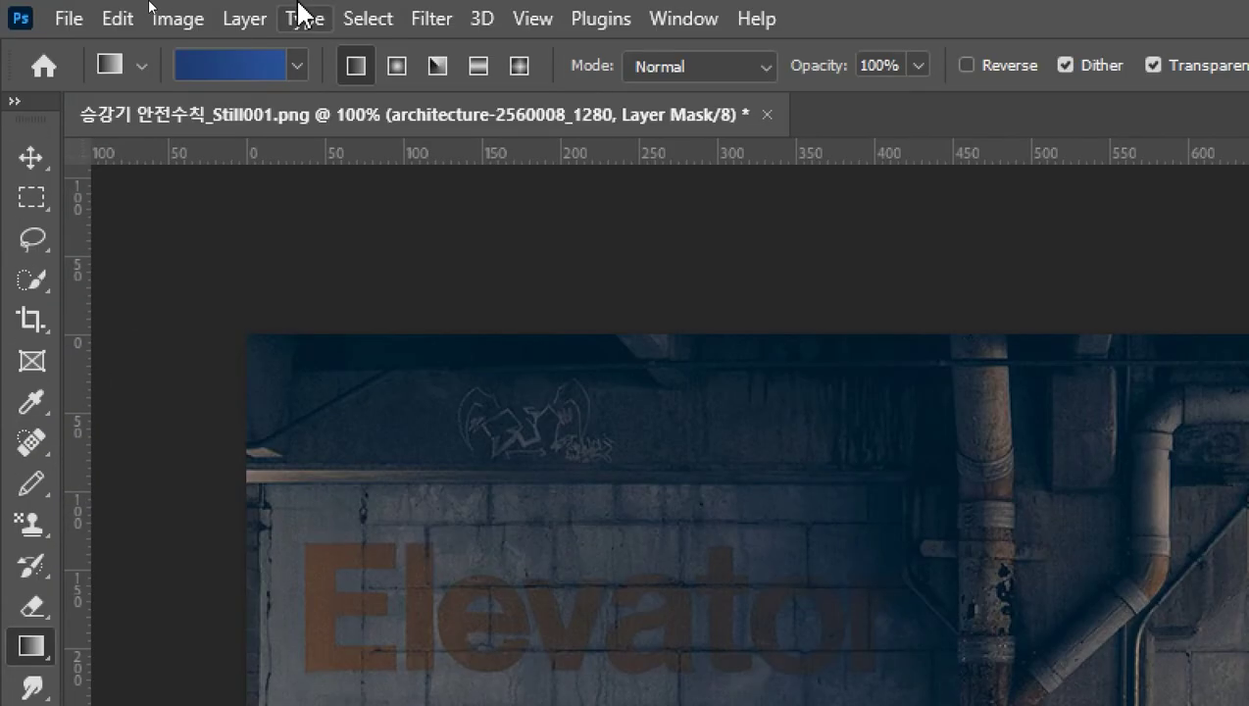
{"action": "left_click", "coordinate": [296, 67]}
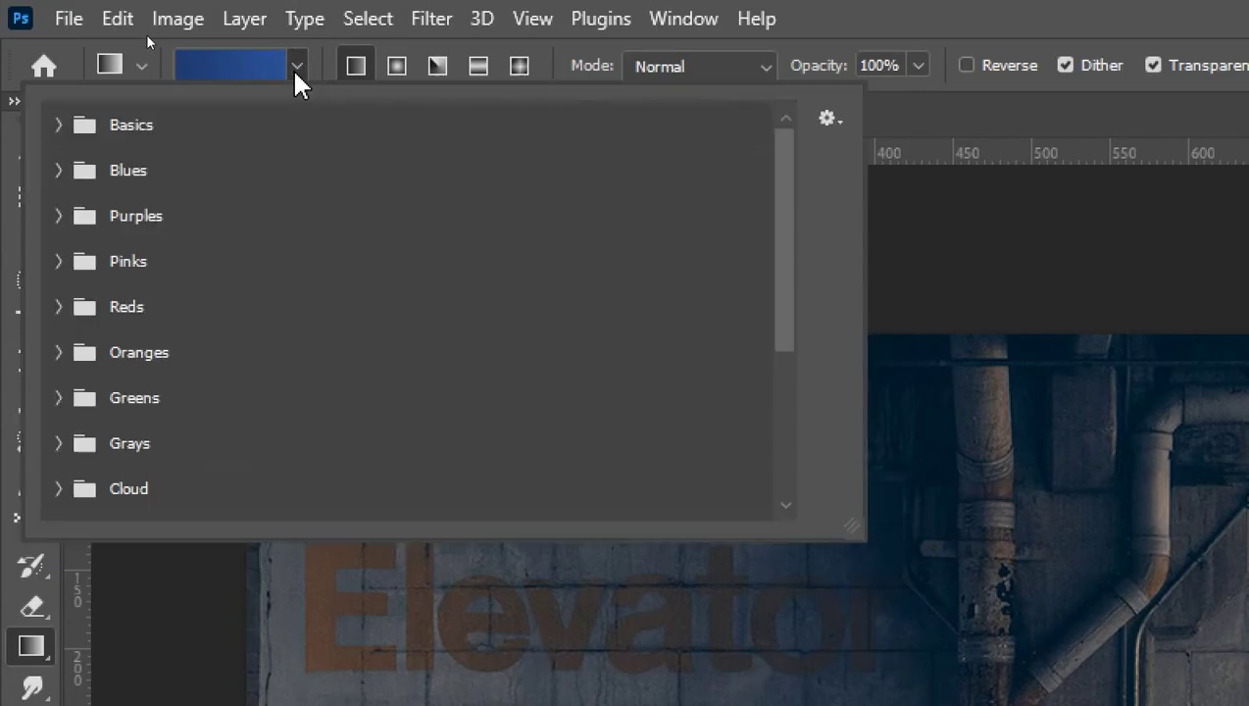
{"action": "left_click", "coordinate": [59, 125]}
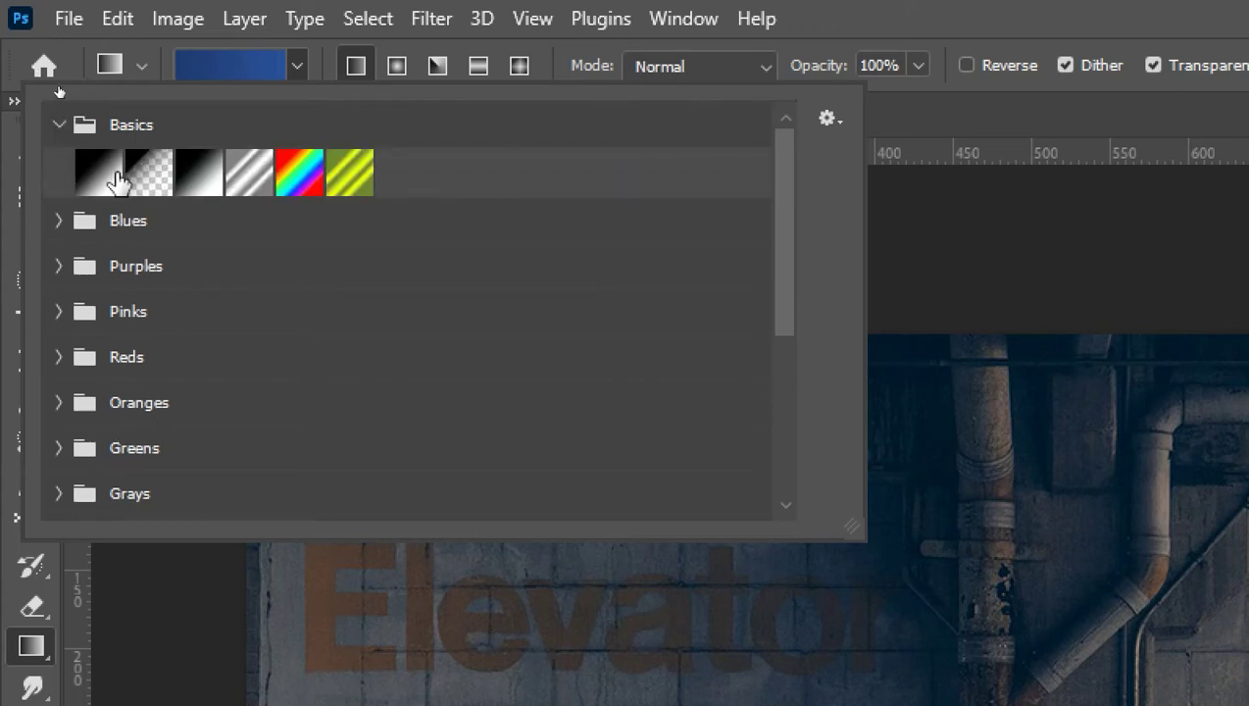
{"action": "left_click", "coordinate": [189, 174]}
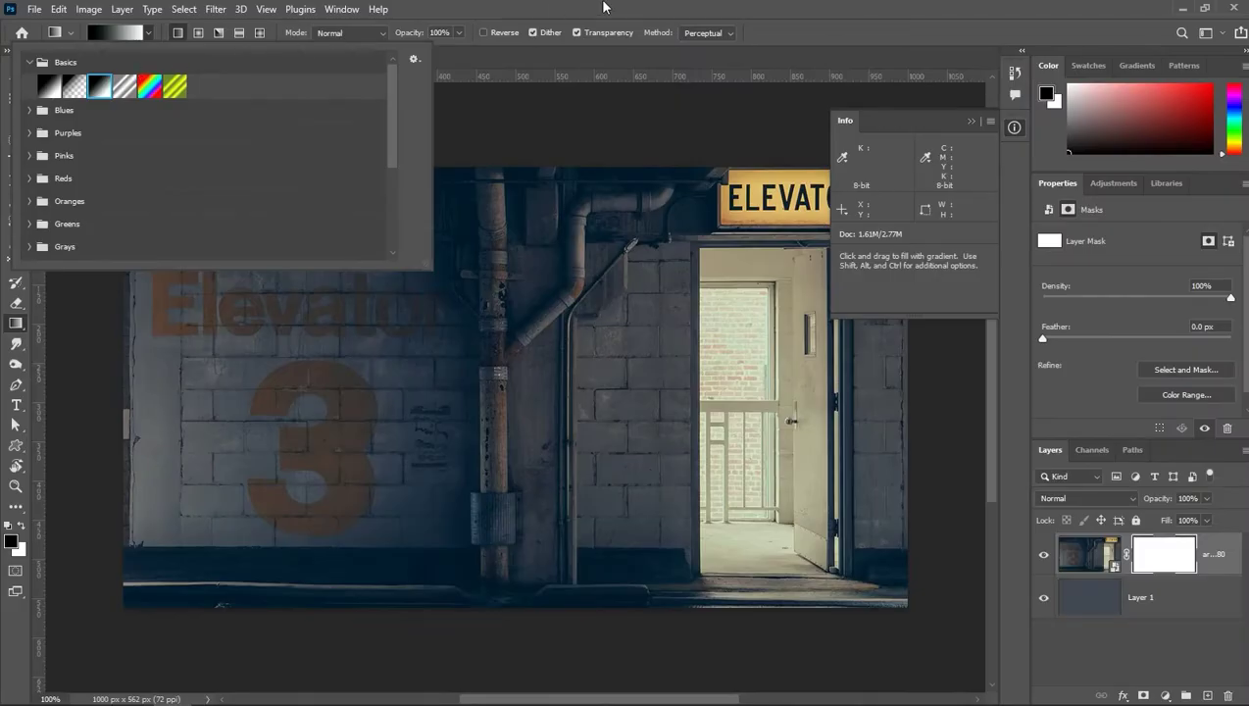
{"action": "left_click", "coordinate": [692, 8]}
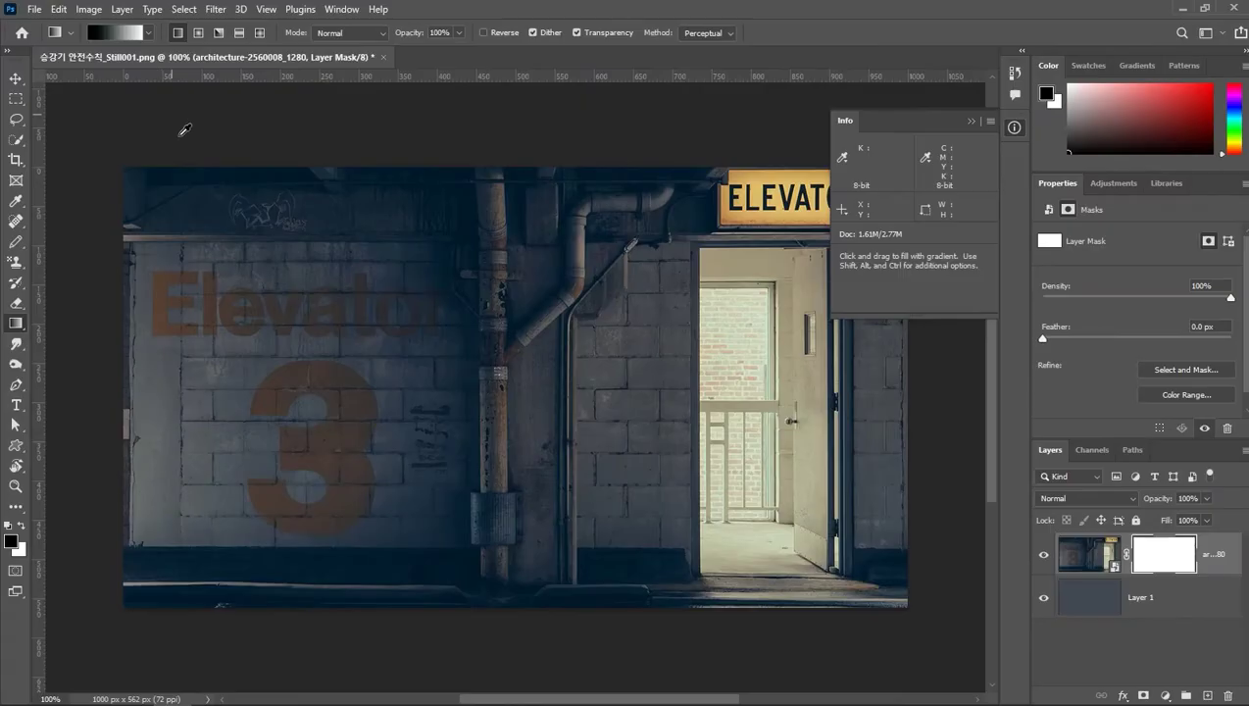
- Draw linear gradients on the photo's layer mask in several directions, ending with a diagonal fade that hides the lower-left wall
{"action": "left_click_drag", "start_coordinate": [201, 307], "coordinate": [636, 455]}
{"action": "left_click_drag", "start_coordinate": [324, 321], "coordinate": [669, 548]}
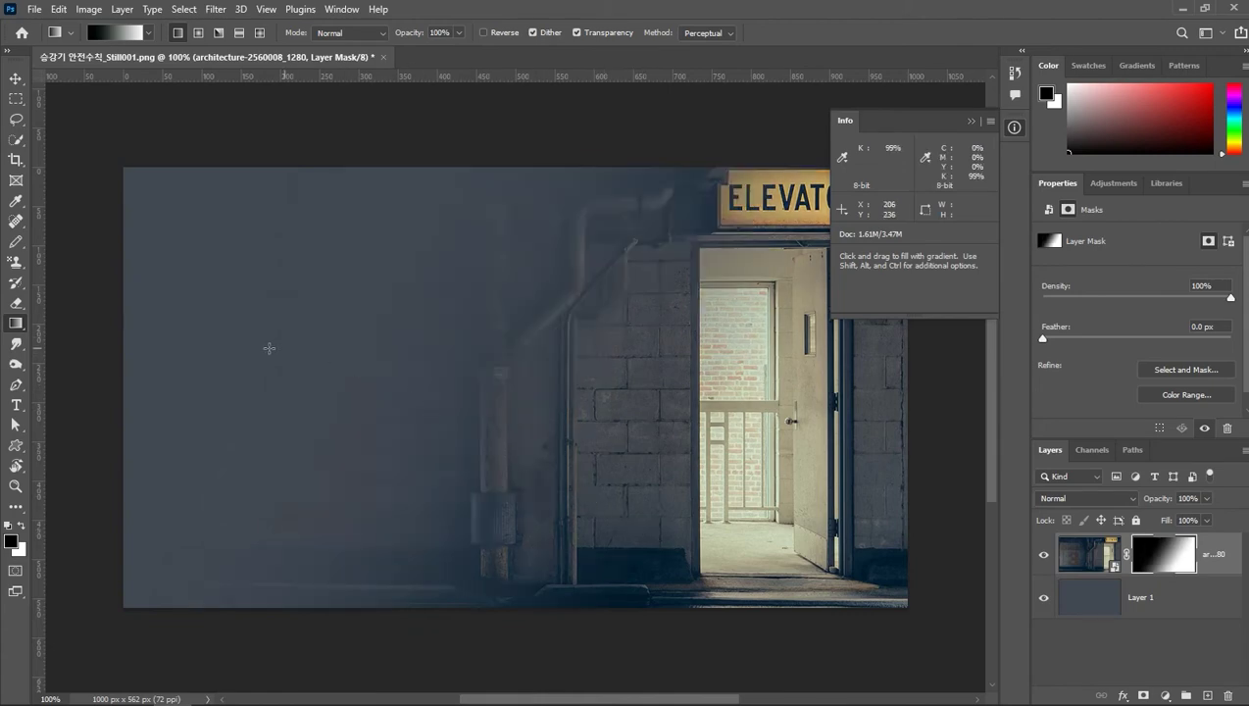
{"action": "left_click_drag", "start_coordinate": [264, 345], "coordinate": [435, 535]}
{"action": "left_click_drag", "start_coordinate": [320, 265], "coordinate": [355, 265]}
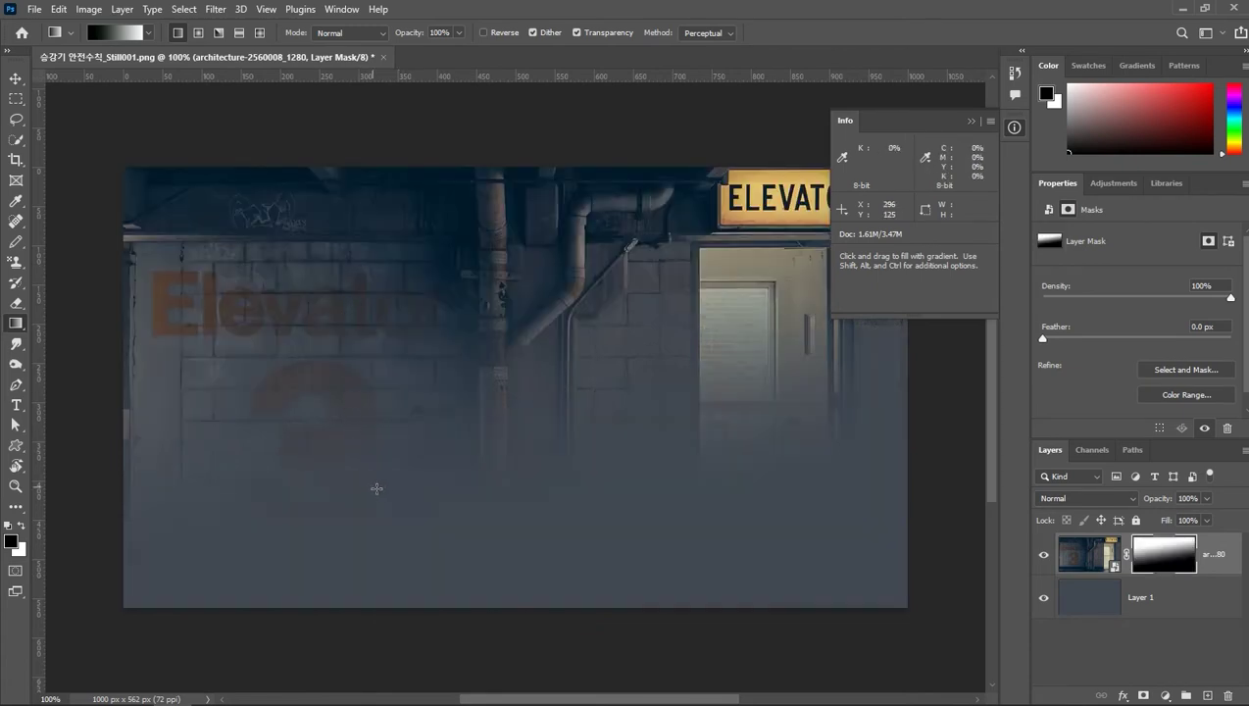
{"action": "left_click_drag", "start_coordinate": [378, 491], "coordinate": [380, 211]}
{"action": "left_click_drag", "start_coordinate": [316, 449], "coordinate": [525, 222]}
{"action": "left_click_drag", "start_coordinate": [334, 490], "coordinate": [397, 176]}
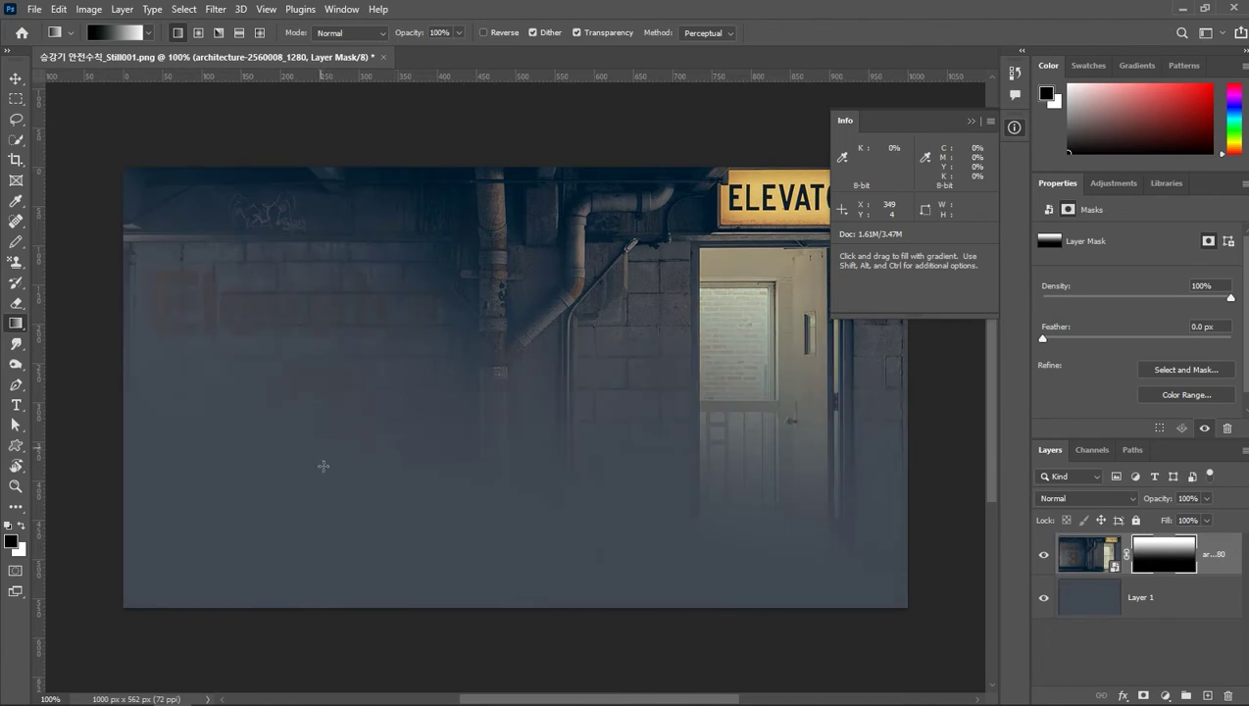
{"action": "left_click_drag", "start_coordinate": [321, 515], "coordinate": [450, 246]}
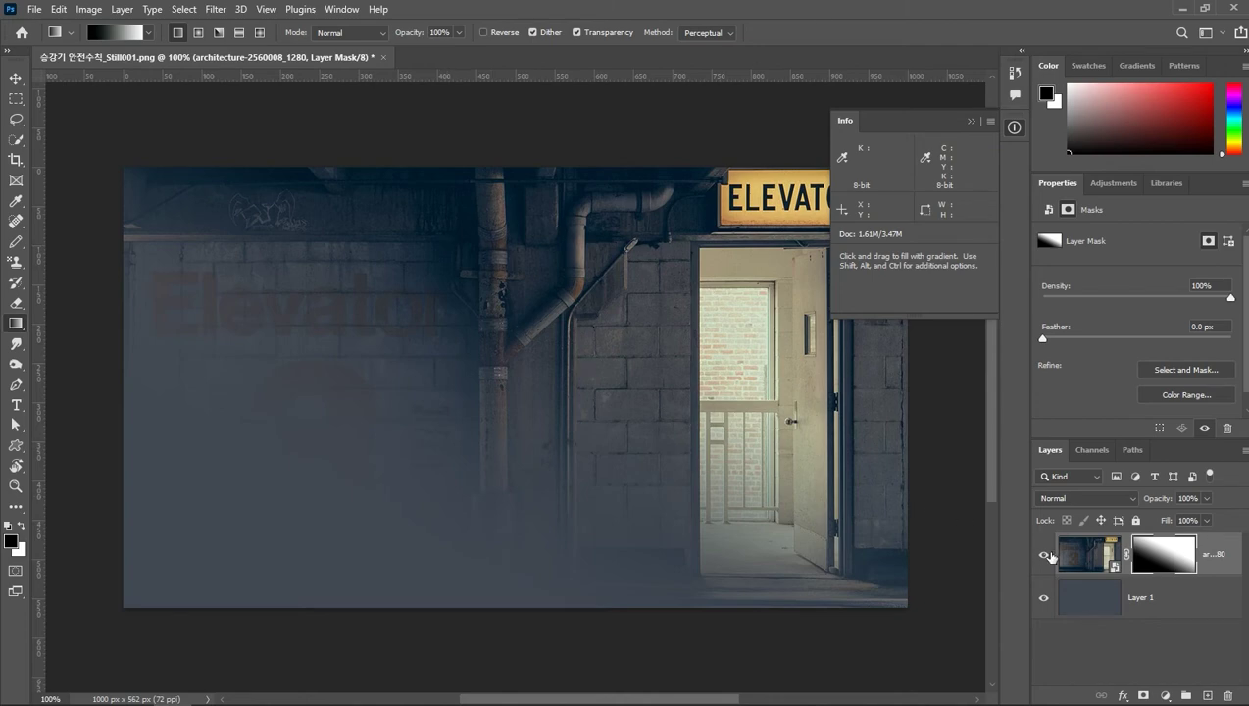
- Target the photo instead of its mask and save the document in Photoshop format as 승강기 안전수칙_Still001
{"action": "left_click", "coordinate": [1086, 559]}
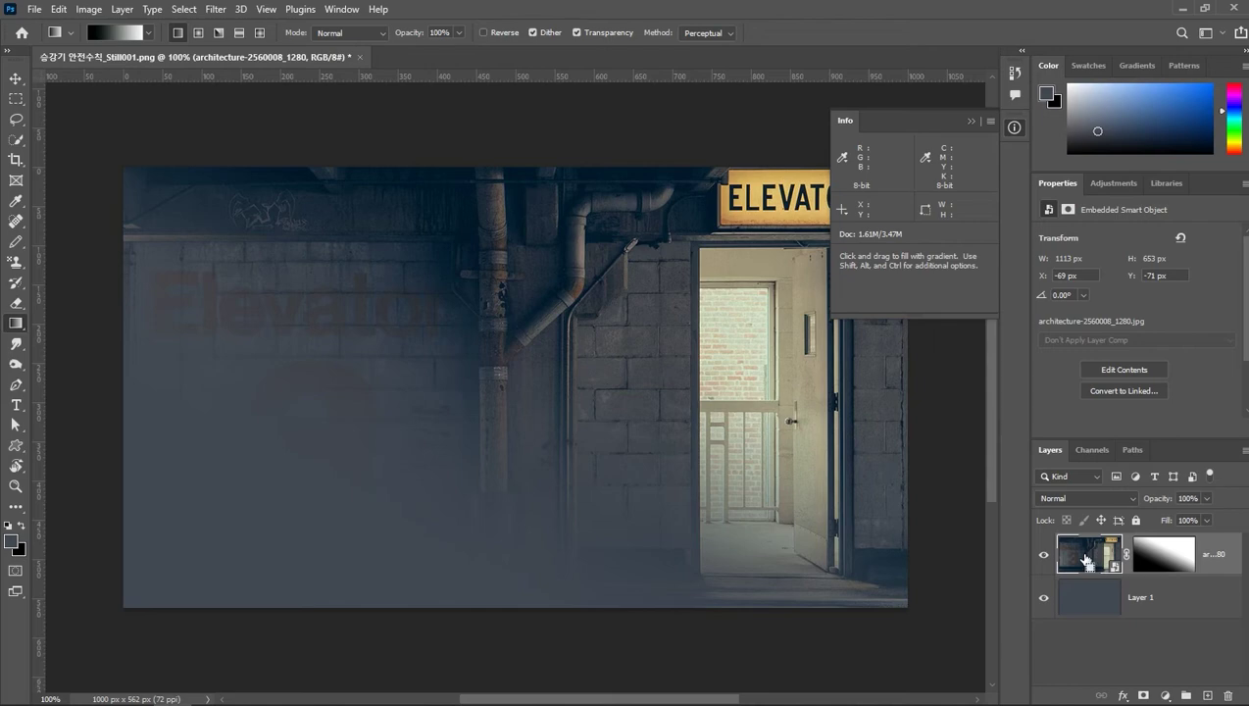
{"action": "key", "text": "ctrl+shift+s"}
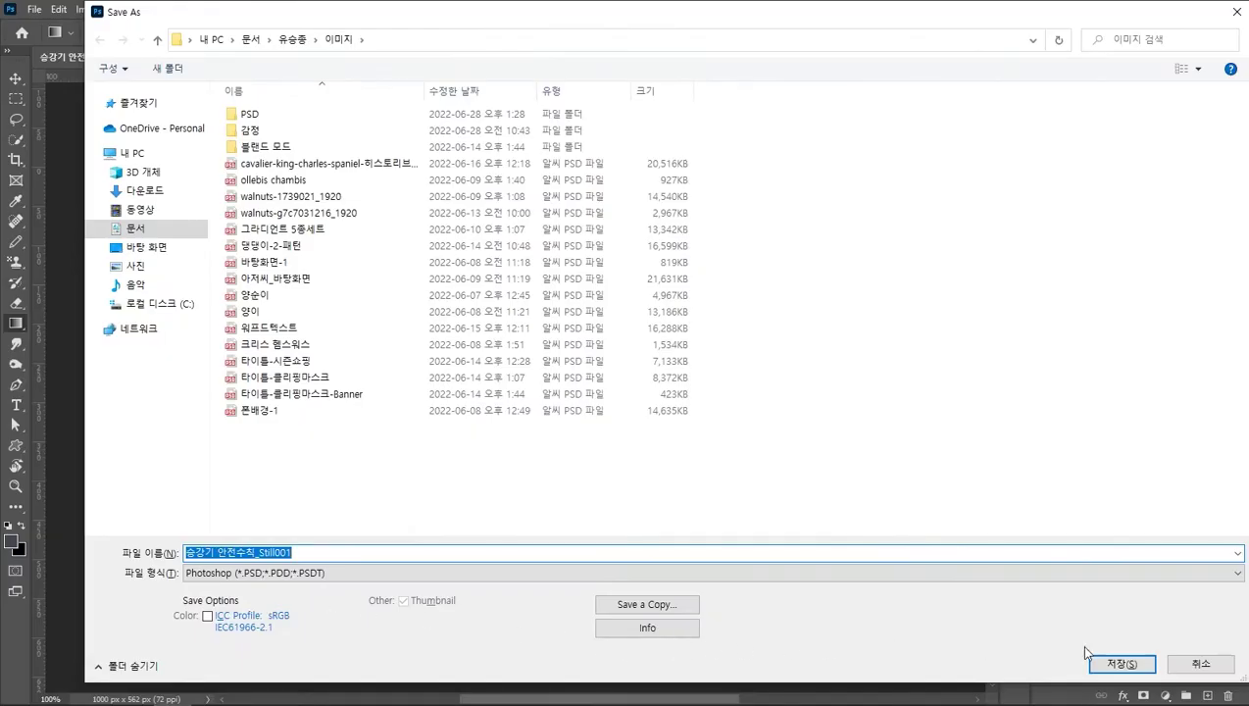
{"action": "left_click", "coordinate": [1123, 664]}
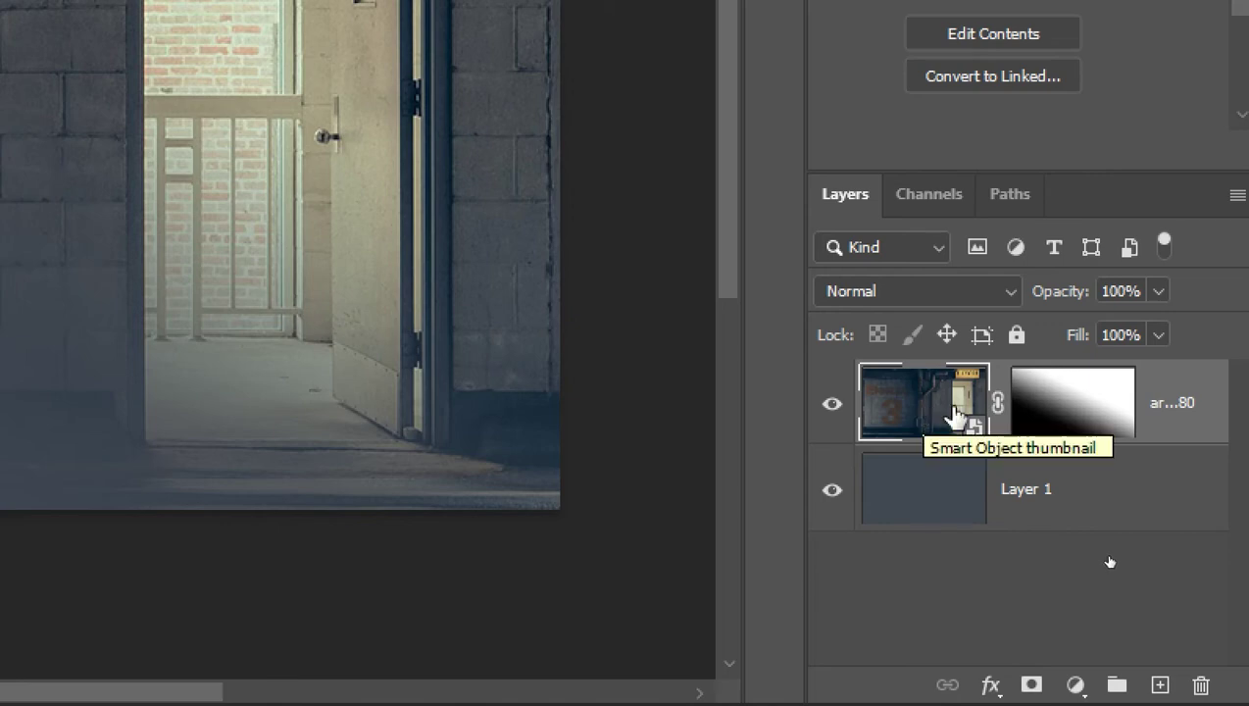
- Widen the layer list, rasterize the architecture-2560008_1280 layer, and save the document
{"action": "right_click", "coordinate": [1175, 402]}
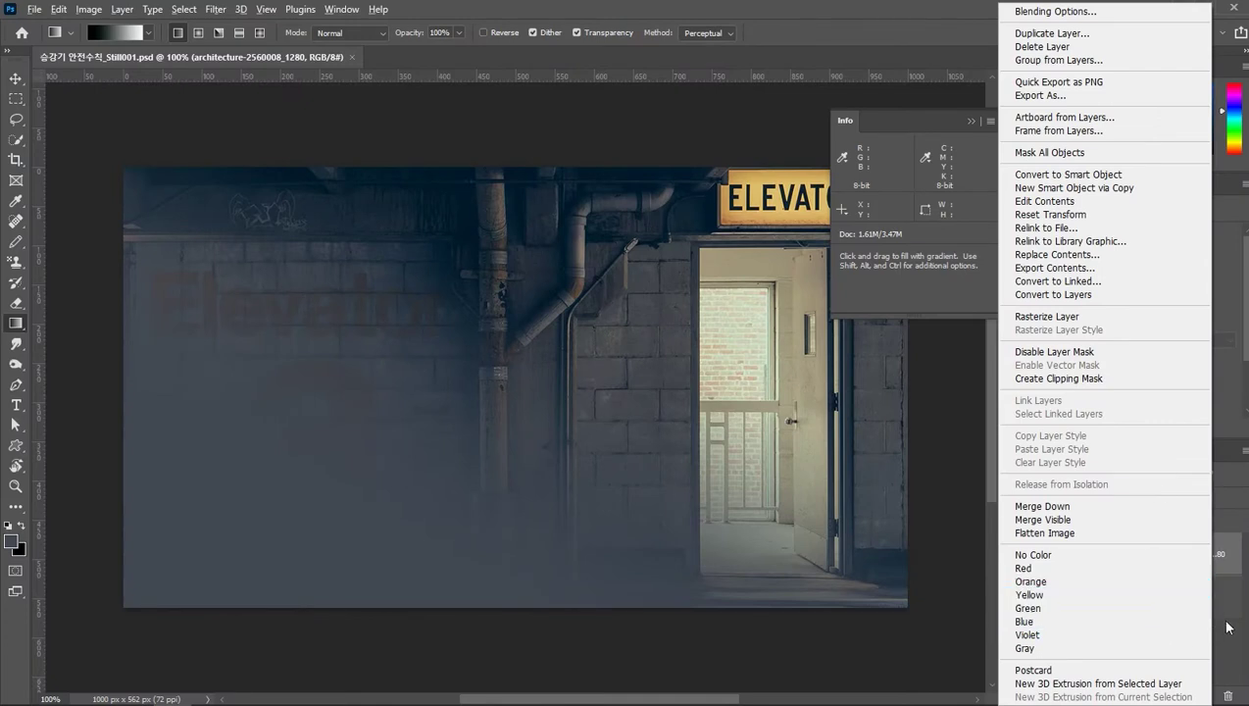
{"action": "left_click", "coordinate": [1226, 626]}
{"action": "left_click_drag", "start_coordinate": [1029, 558], "coordinate": [896, 552]}
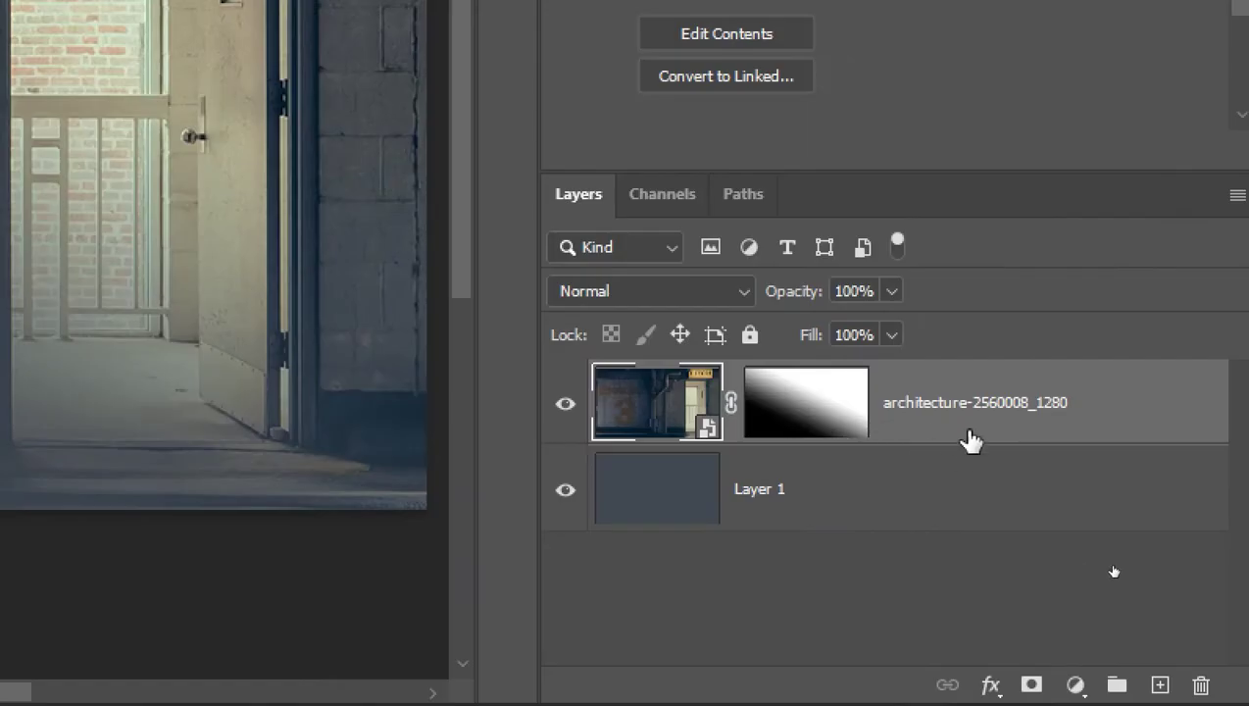
{"action": "right_click", "coordinate": [978, 423]}
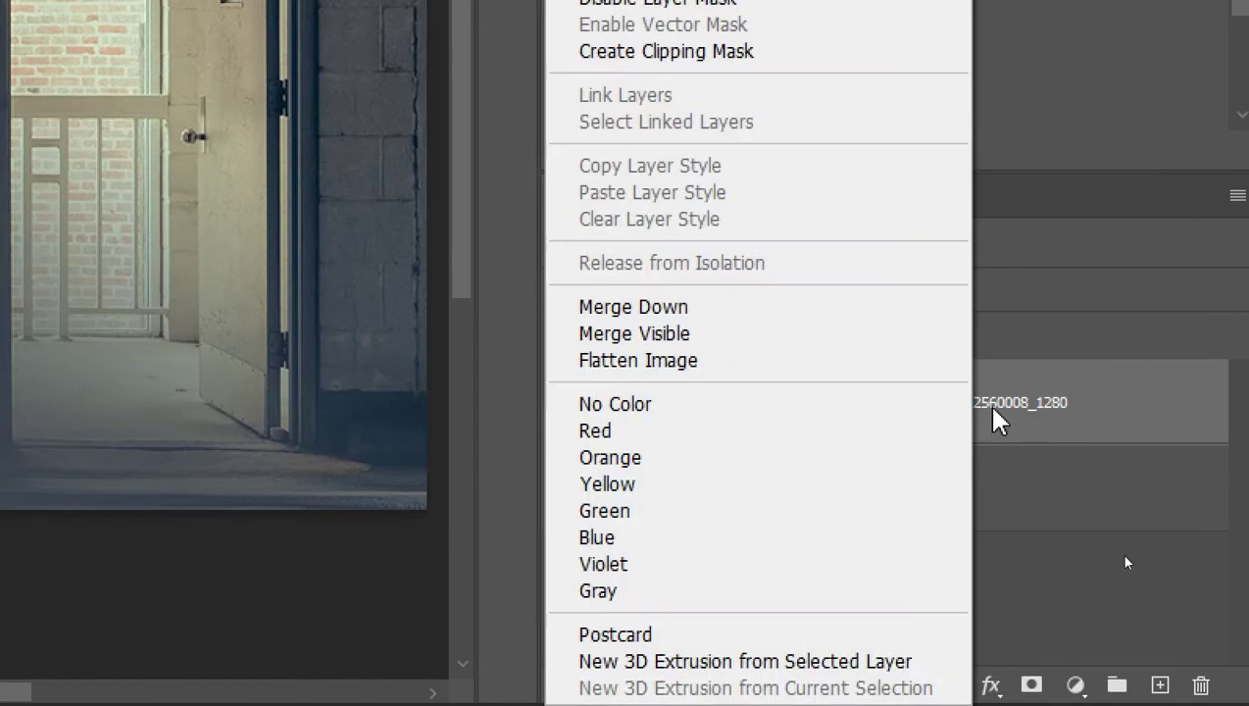
{"action": "key", "text": "Escape"}
{"action": "right_click", "coordinate": [965, 427]}
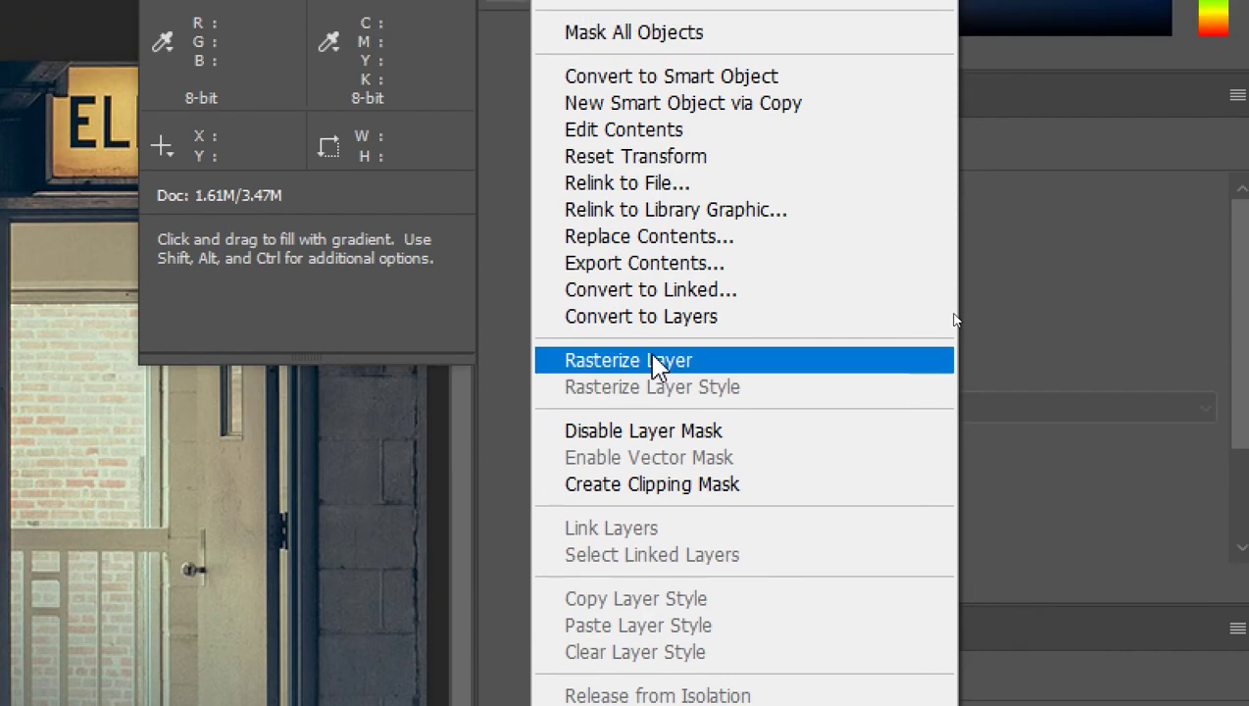
{"action": "left_click", "coordinate": [647, 271]}
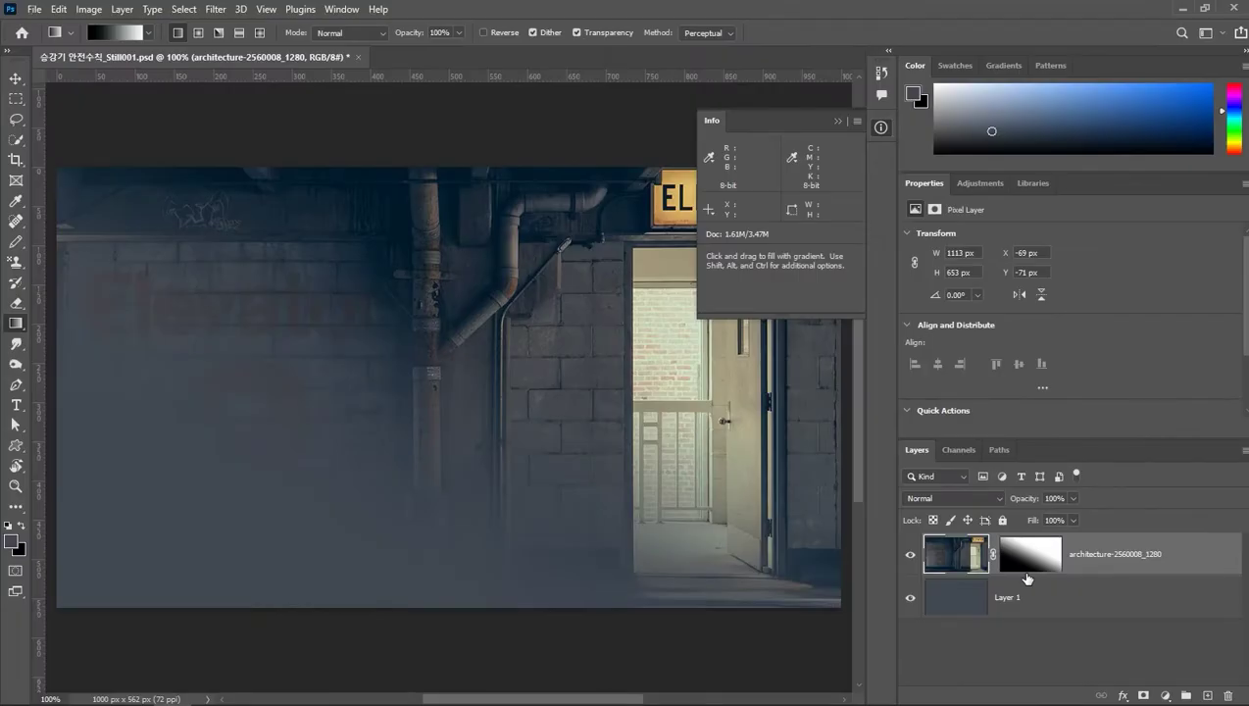
{"action": "key", "text": "ctrl+s"}
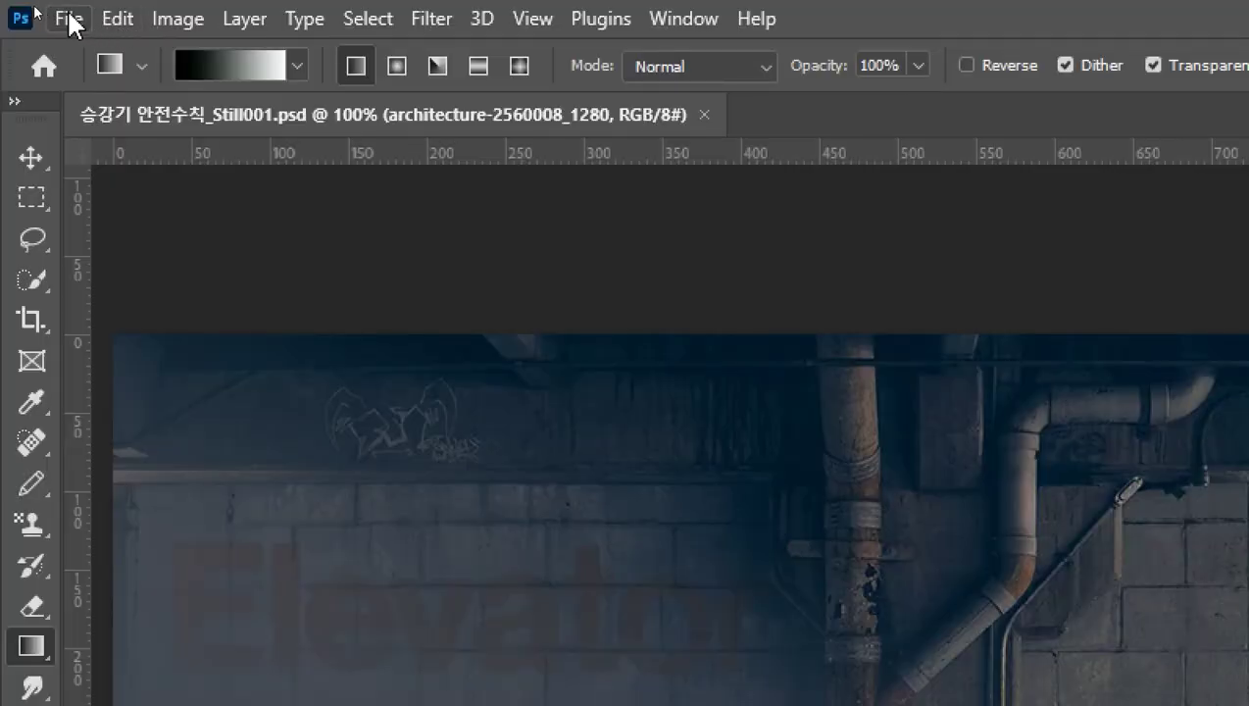
{"action": "left_click", "coordinate": [36, 9]}
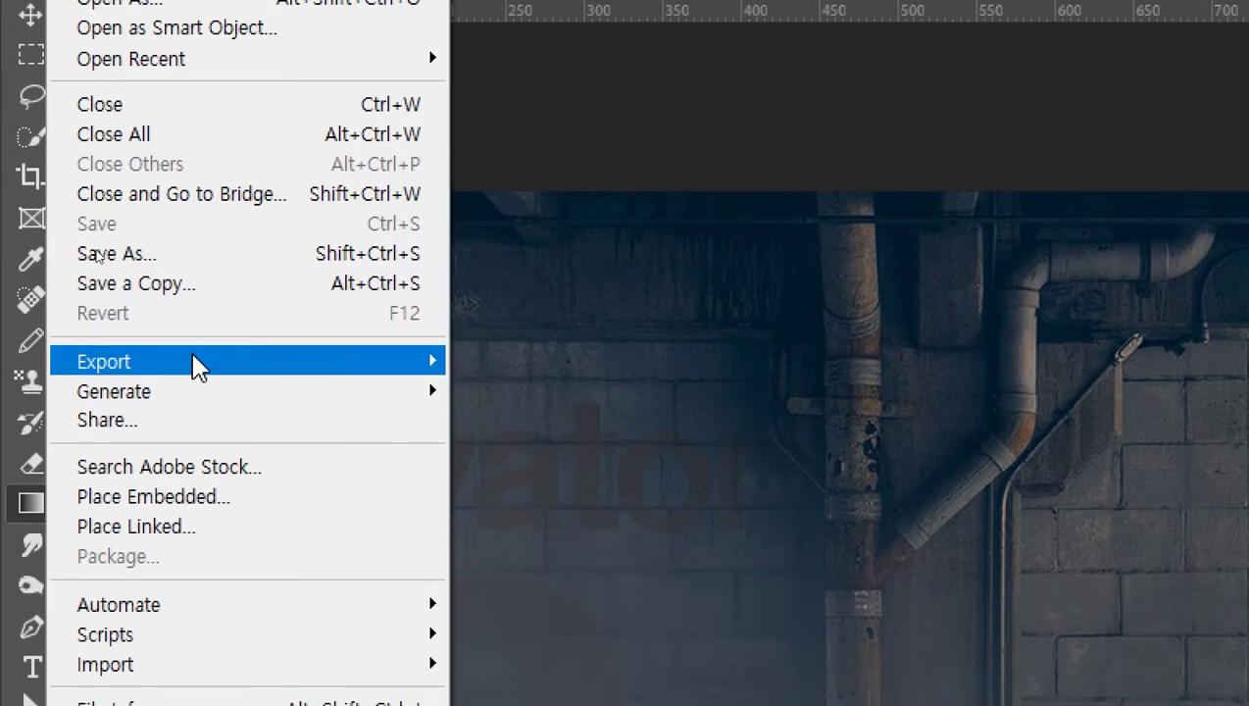
{"action": "mouse_move", "coordinate": [196, 510]}
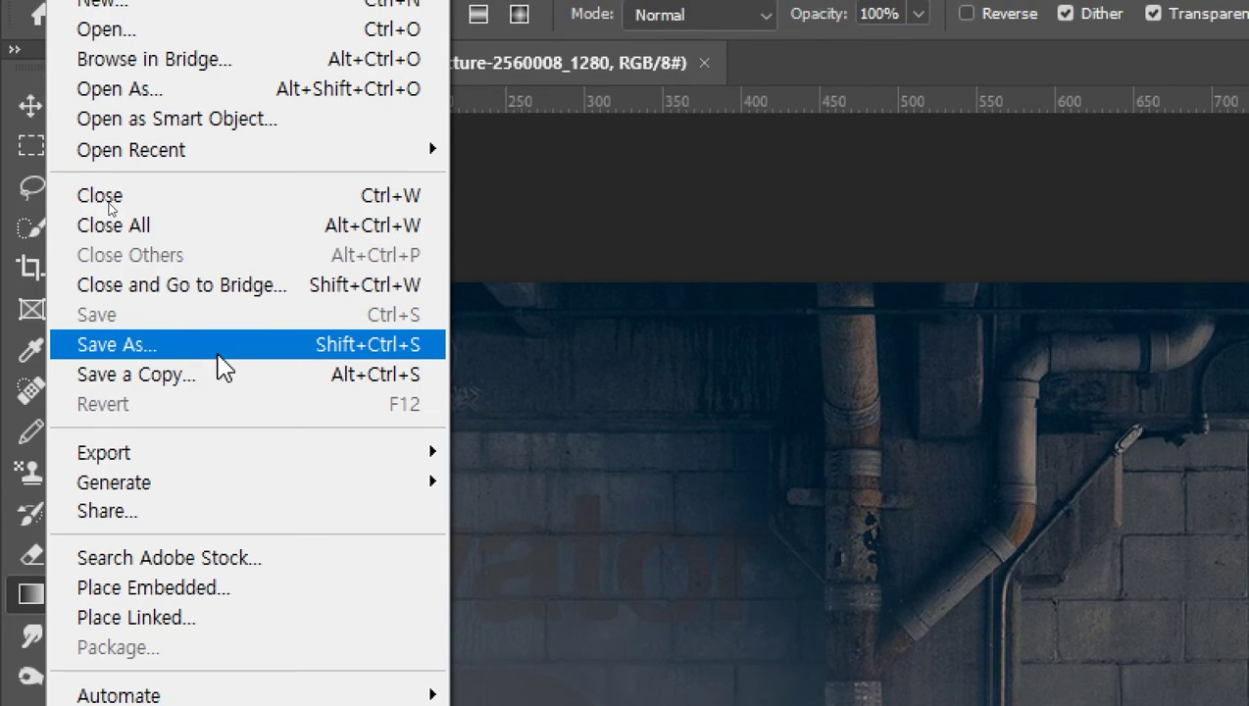
{"action": "left_click", "coordinate": [218, 355]}
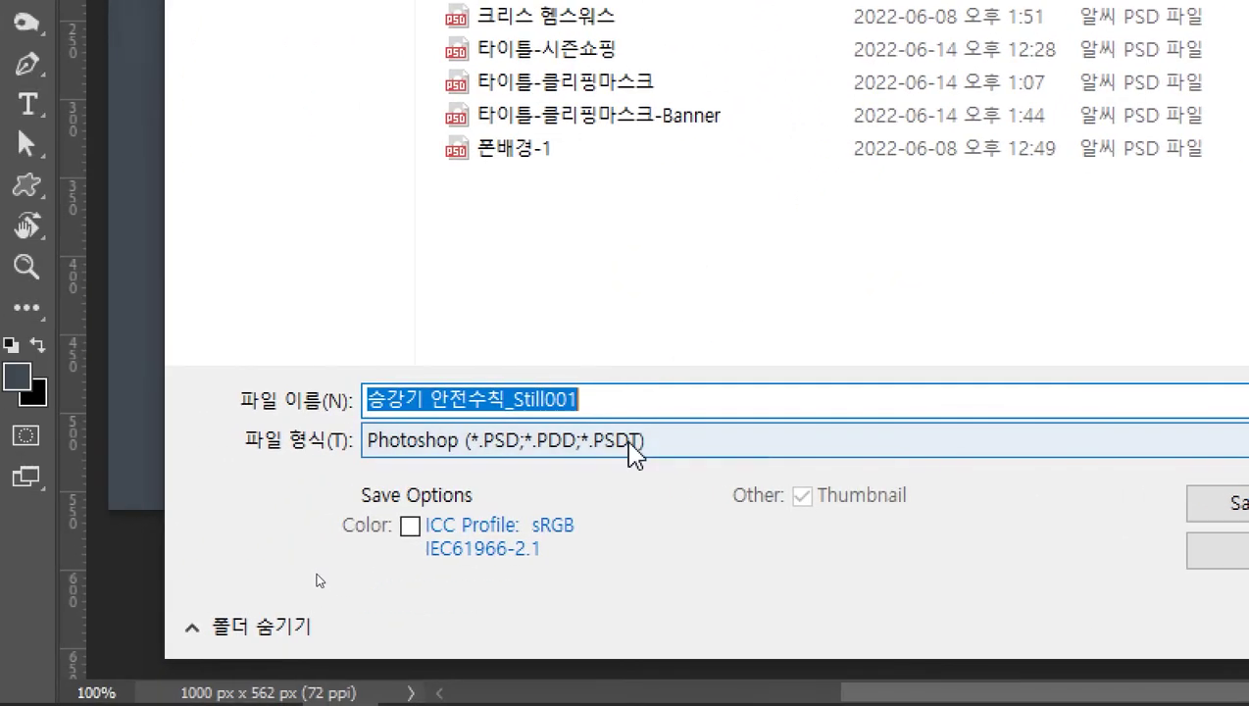
{"action": "left_click", "coordinate": [380, 446]}
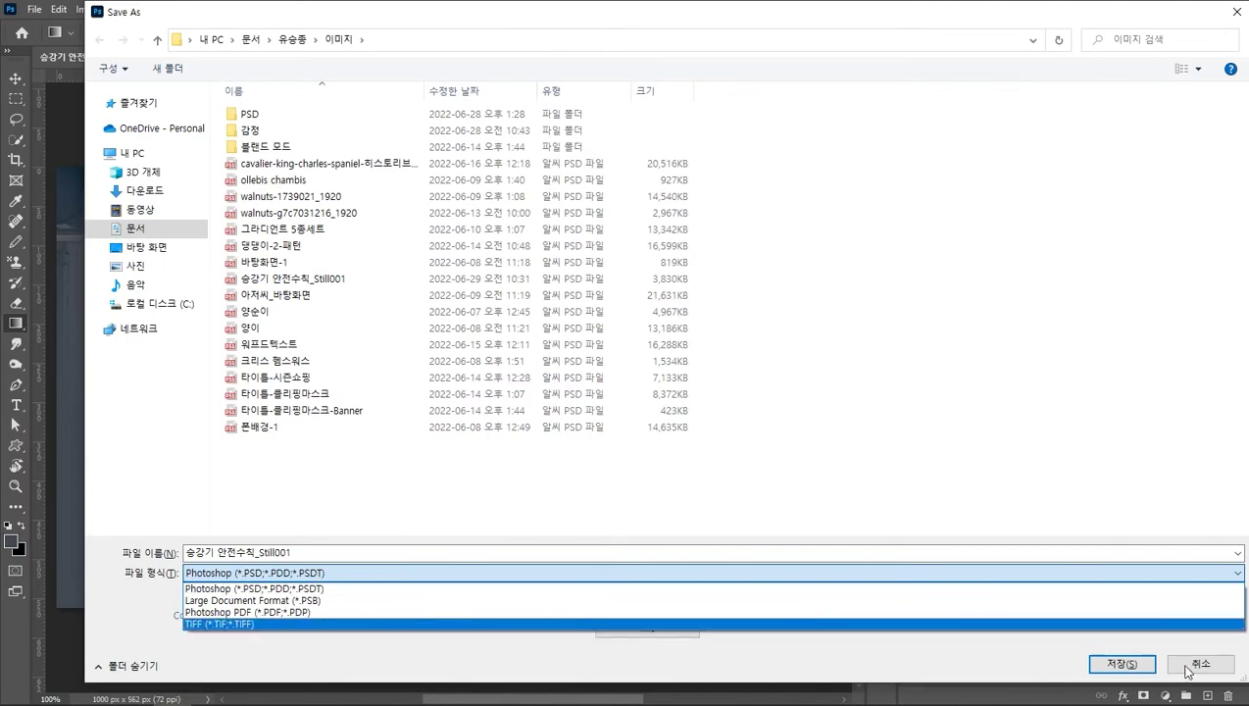
{"action": "left_click", "coordinate": [1196, 665]}
{"action": "left_click", "coordinate": [1196, 665]}
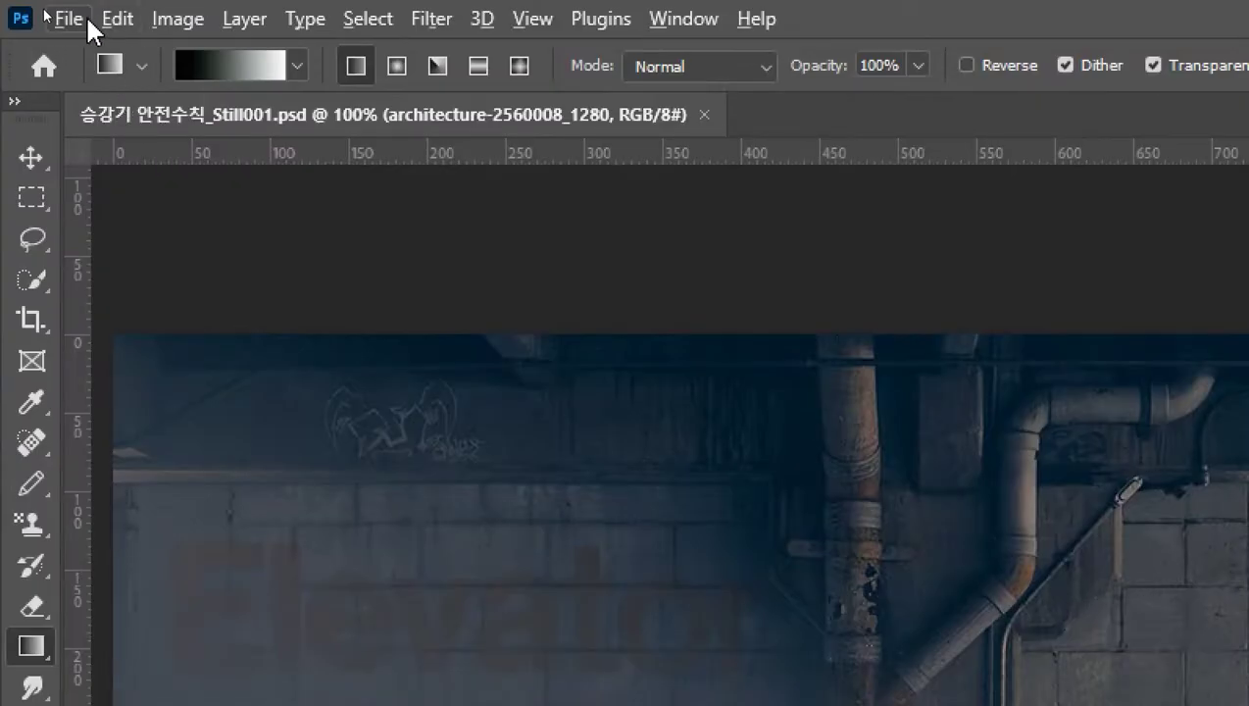
- Set up a copy of the document in PNG format with the file name 승강기 안전수칙_Still001, without the "copy" suffix
{"action": "left_click", "coordinate": [74, 17]}
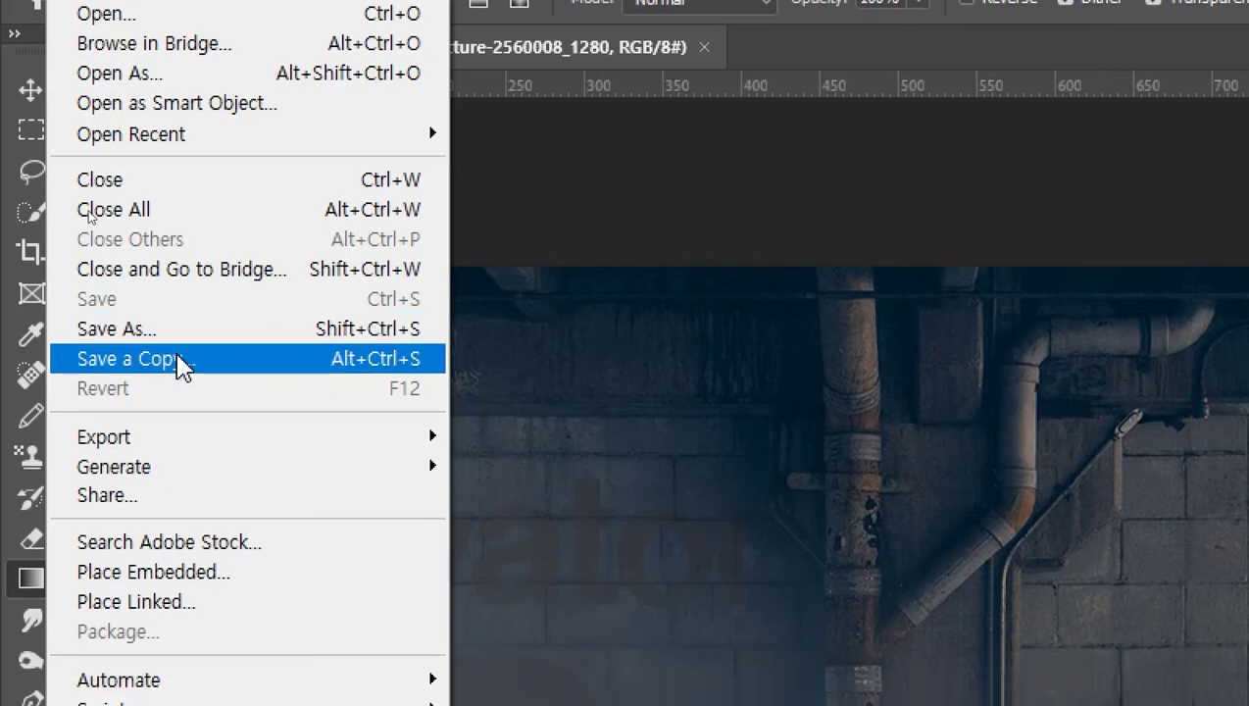
{"action": "left_click", "coordinate": [183, 361]}
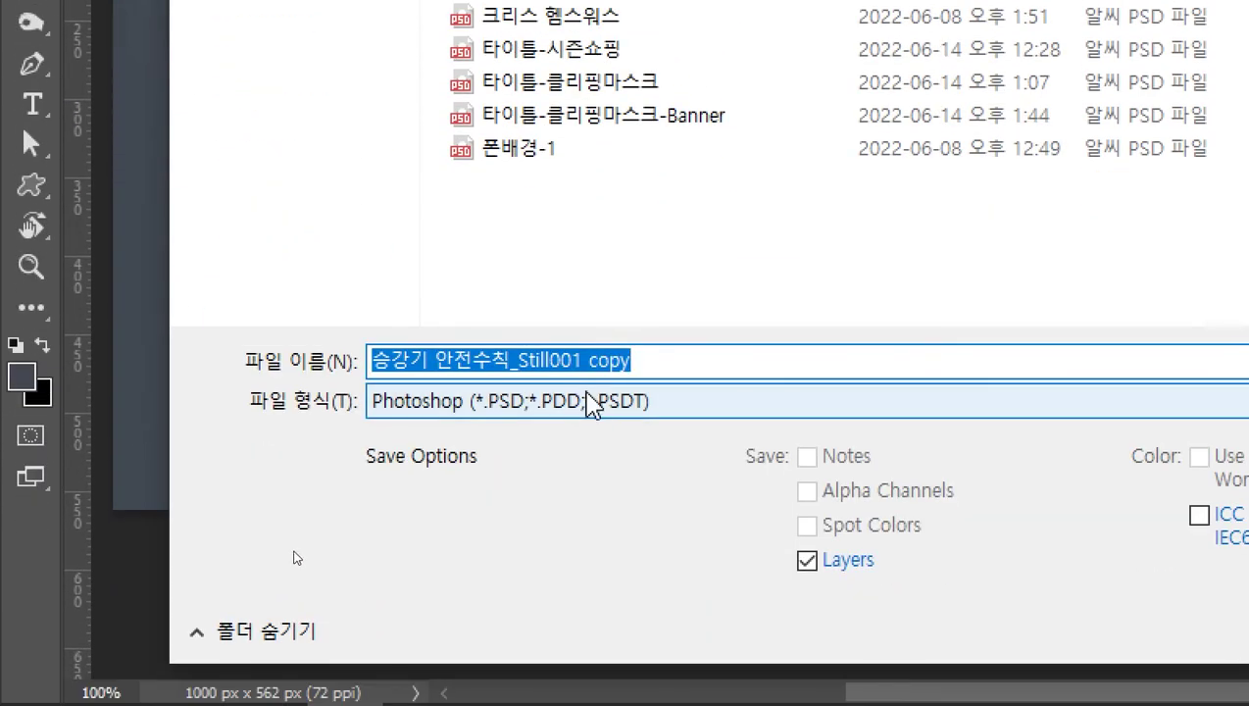
{"action": "left_click", "coordinate": [590, 405]}
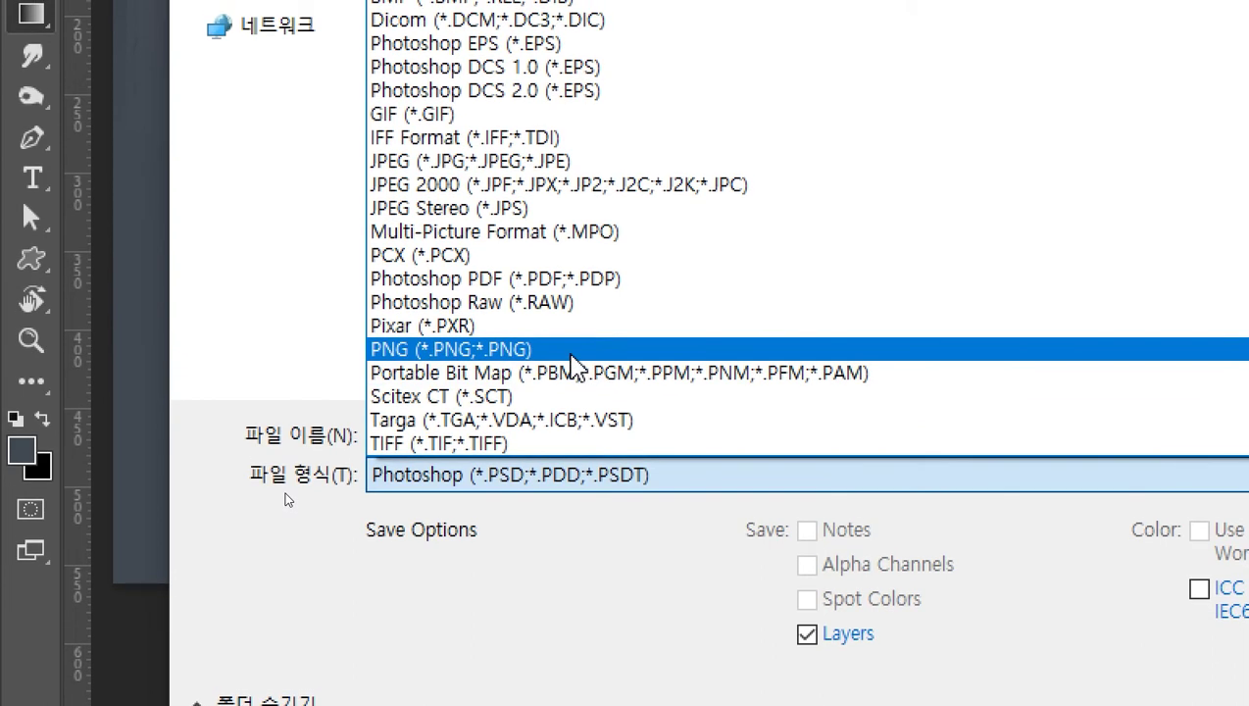
{"action": "left_click", "coordinate": [573, 350]}
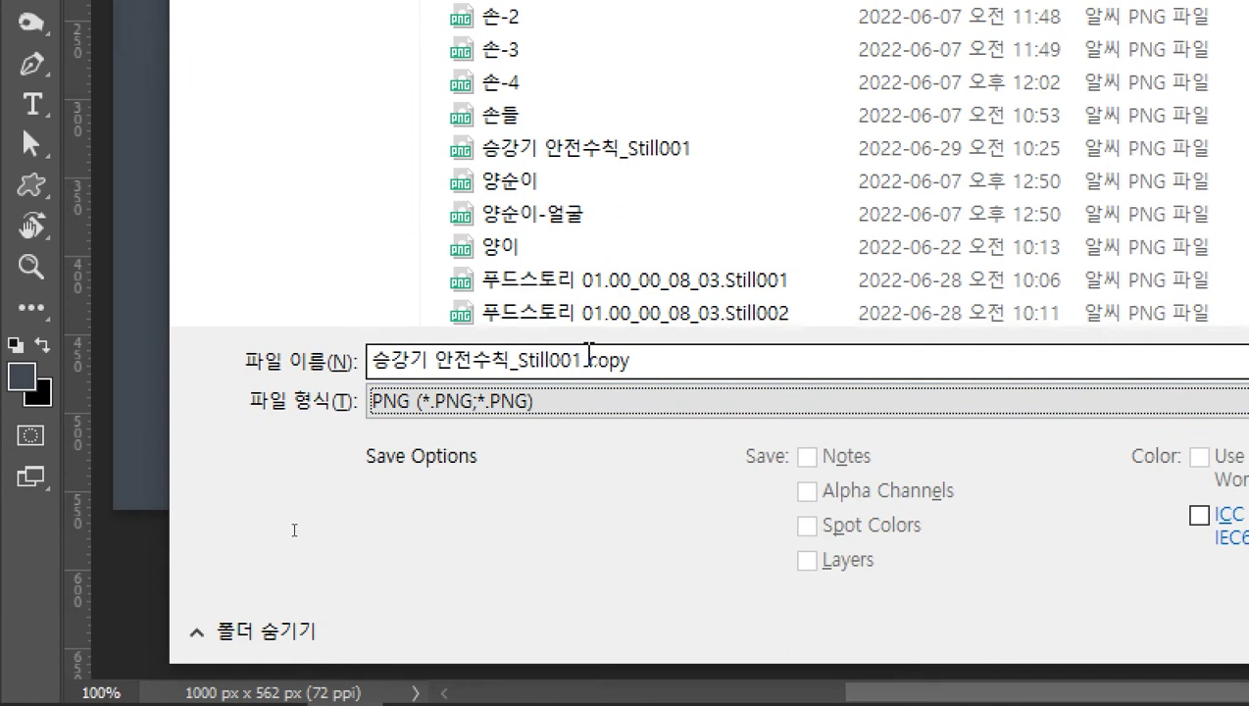
{"action": "left_click", "coordinate": [588, 355]}
{"action": "left_click", "coordinate": [582, 358]}
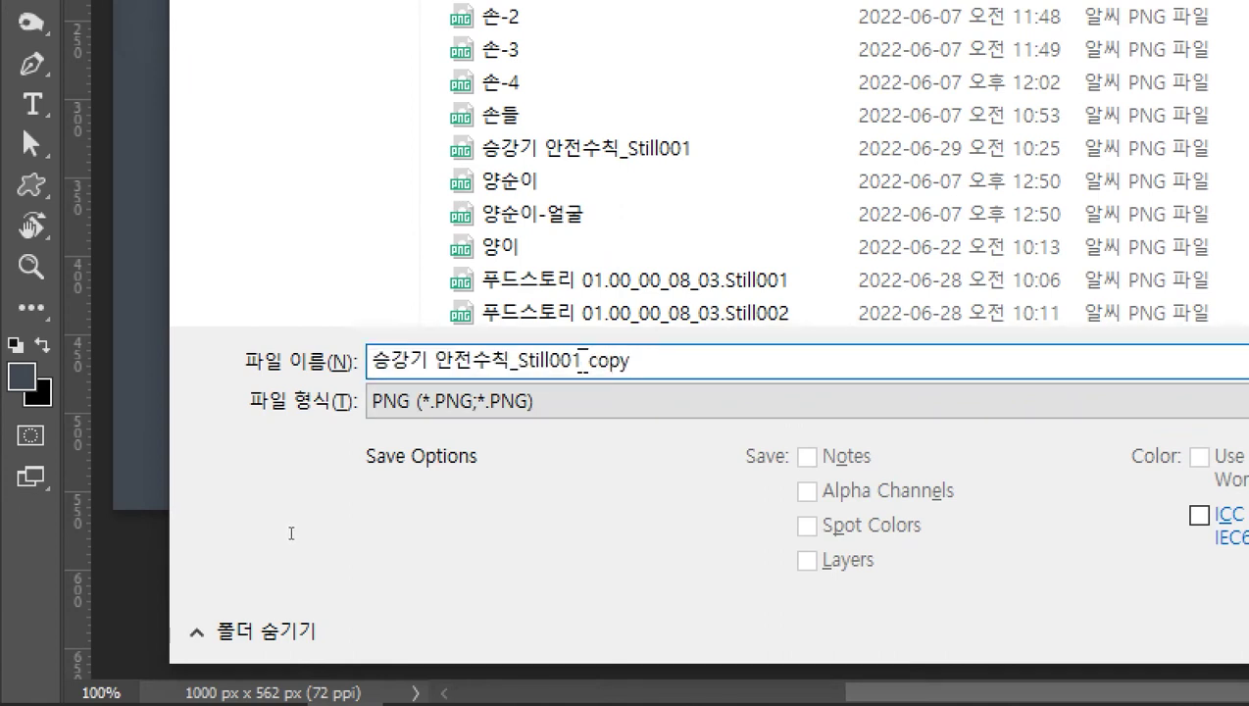
{"action": "left_click_drag", "start_coordinate": [589, 361], "coordinate": [682, 363]}
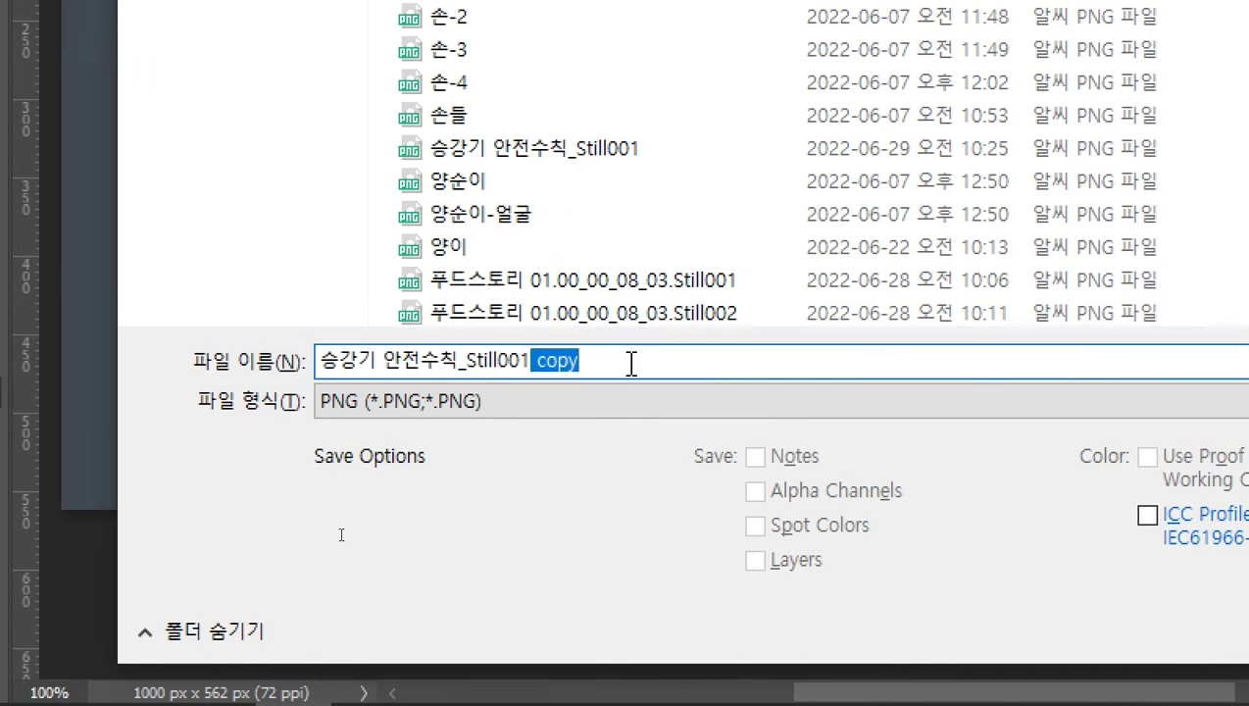
{"action": "key", "text": "BackSpace"}
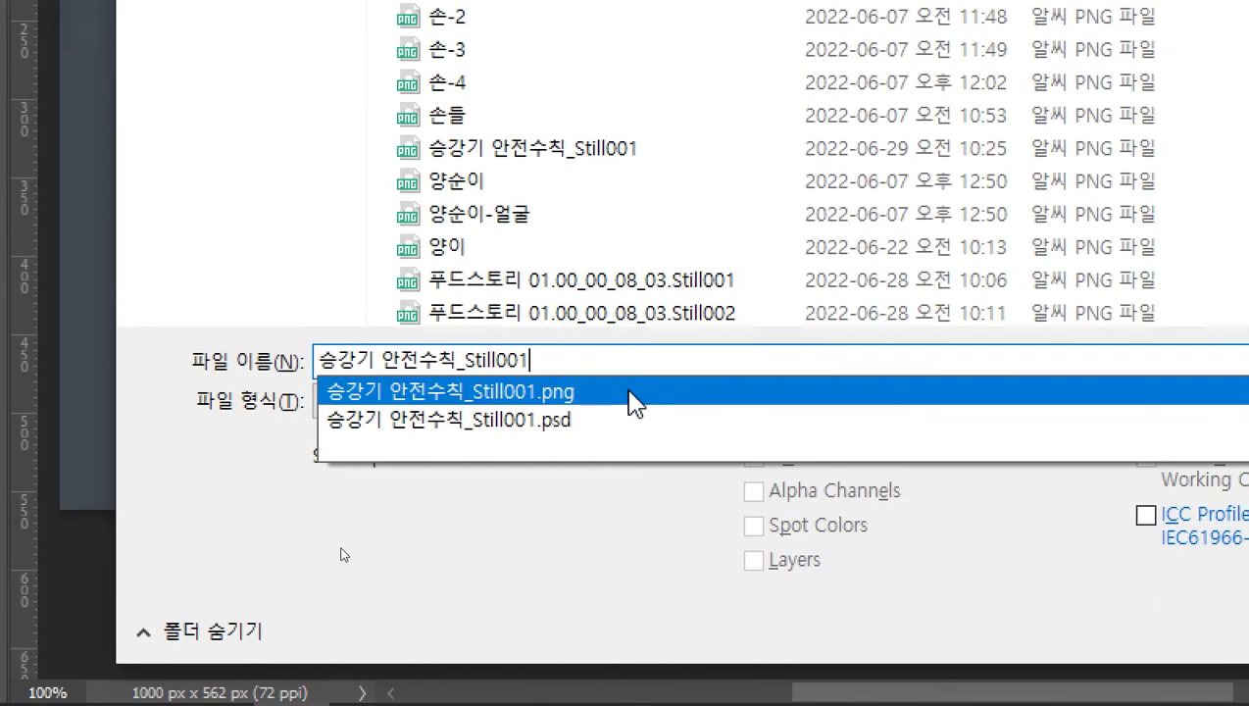
- Save a PNG copy over the existing 승강기 안전수칙_Still001.png, using the large file size (fastest saving) option
{"action": "left_click", "coordinate": [632, 399]}
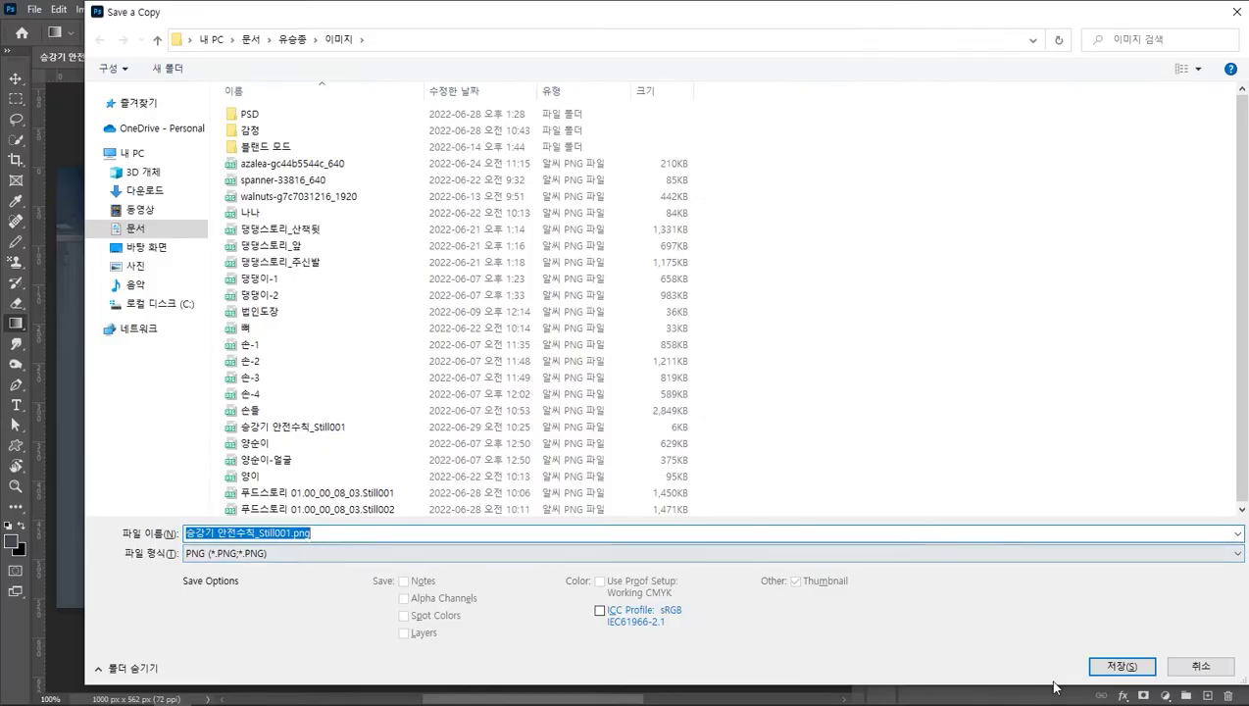
{"action": "left_click", "coordinate": [1117, 667]}
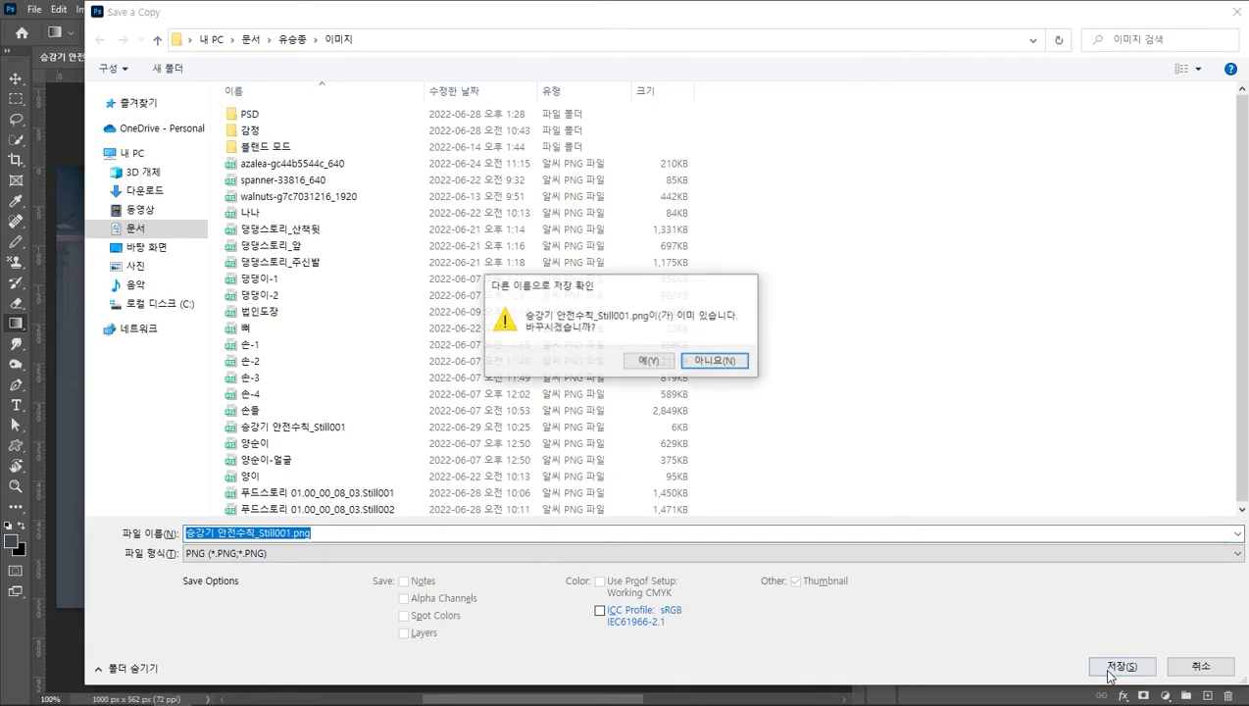
{"action": "left_click", "coordinate": [663, 365]}
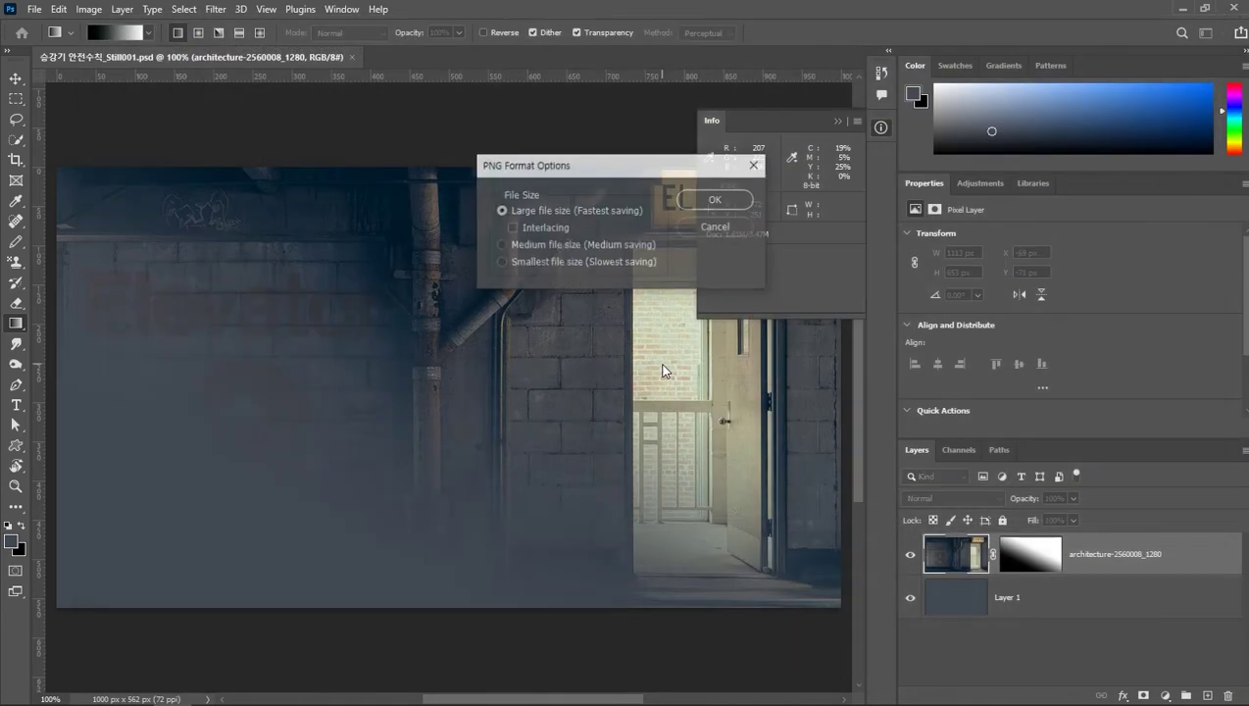
{"action": "left_click", "coordinate": [706, 200]}
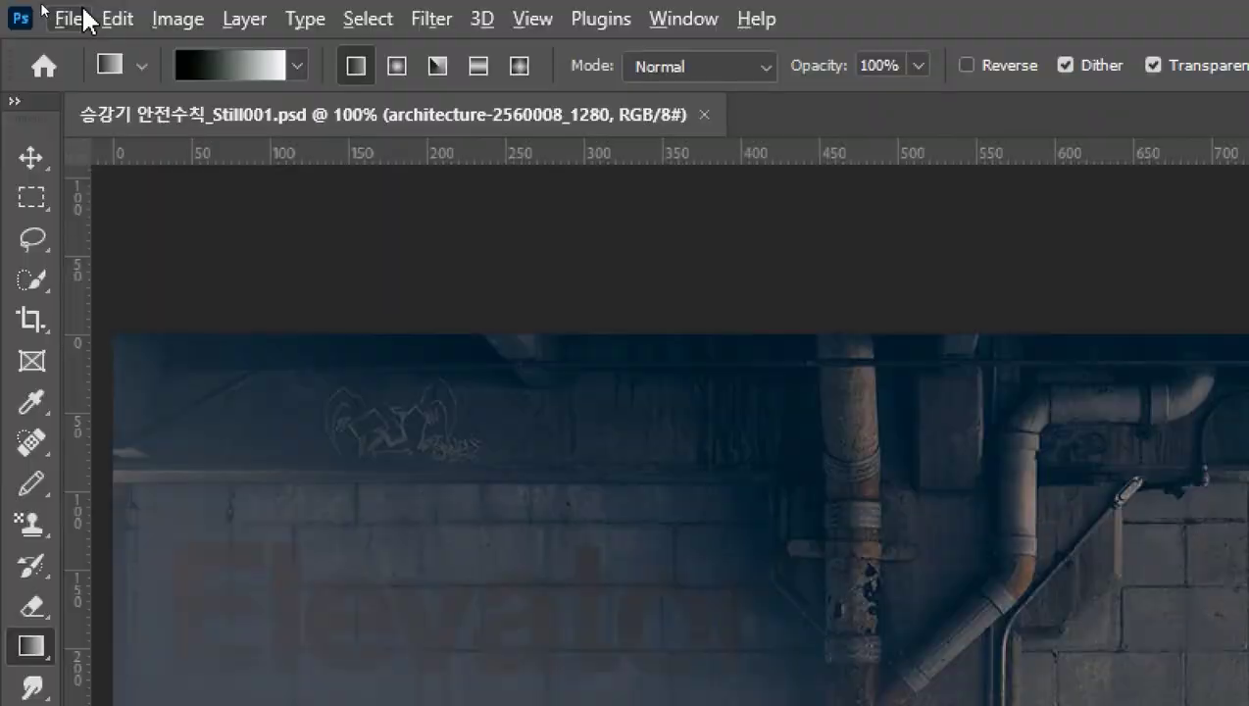
- Start a Save for Web (Legacy) export of the elevator image with the PNG-24 preset
{"action": "left_click", "coordinate": [83, 18]}
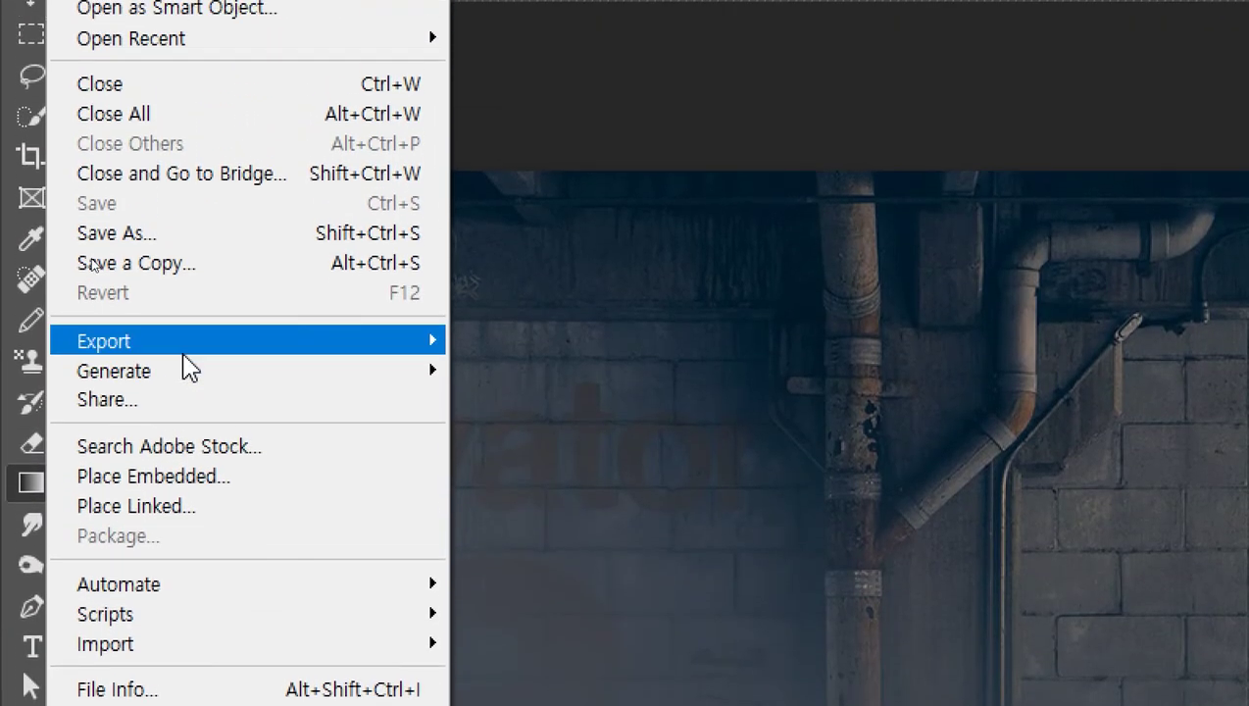
{"action": "mouse_move", "coordinate": [186, 286]}
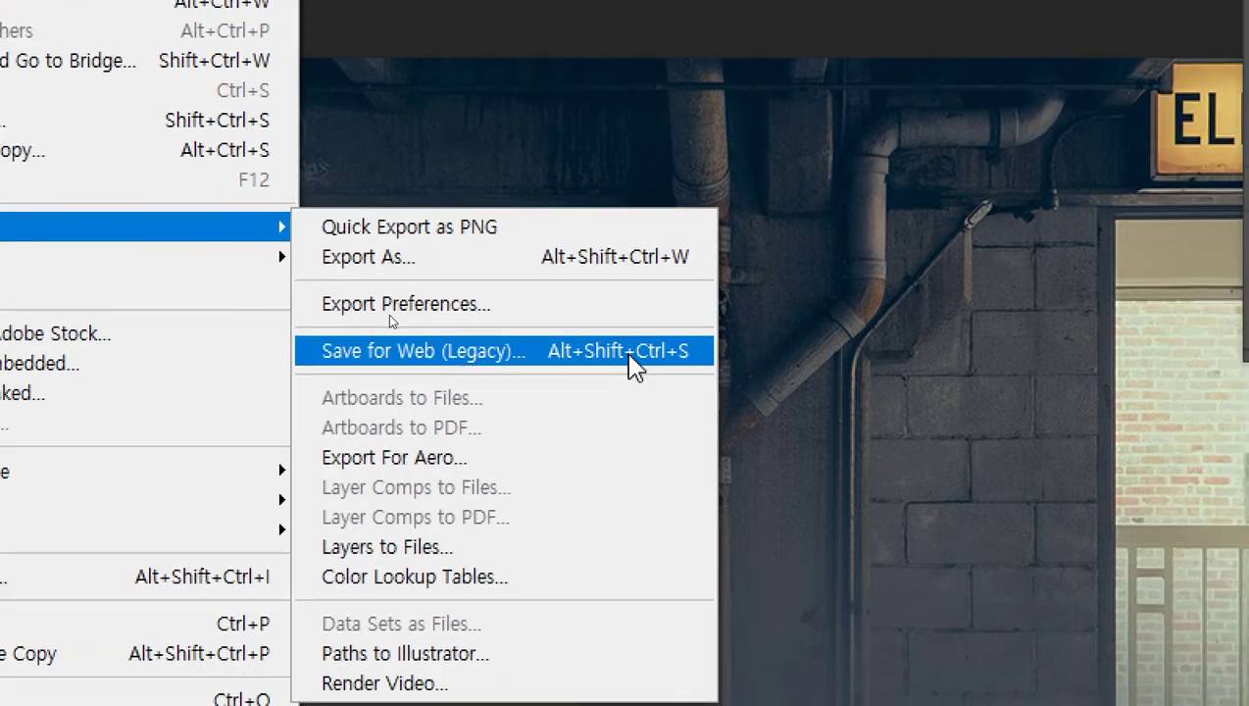
{"action": "left_click", "coordinate": [633, 365]}
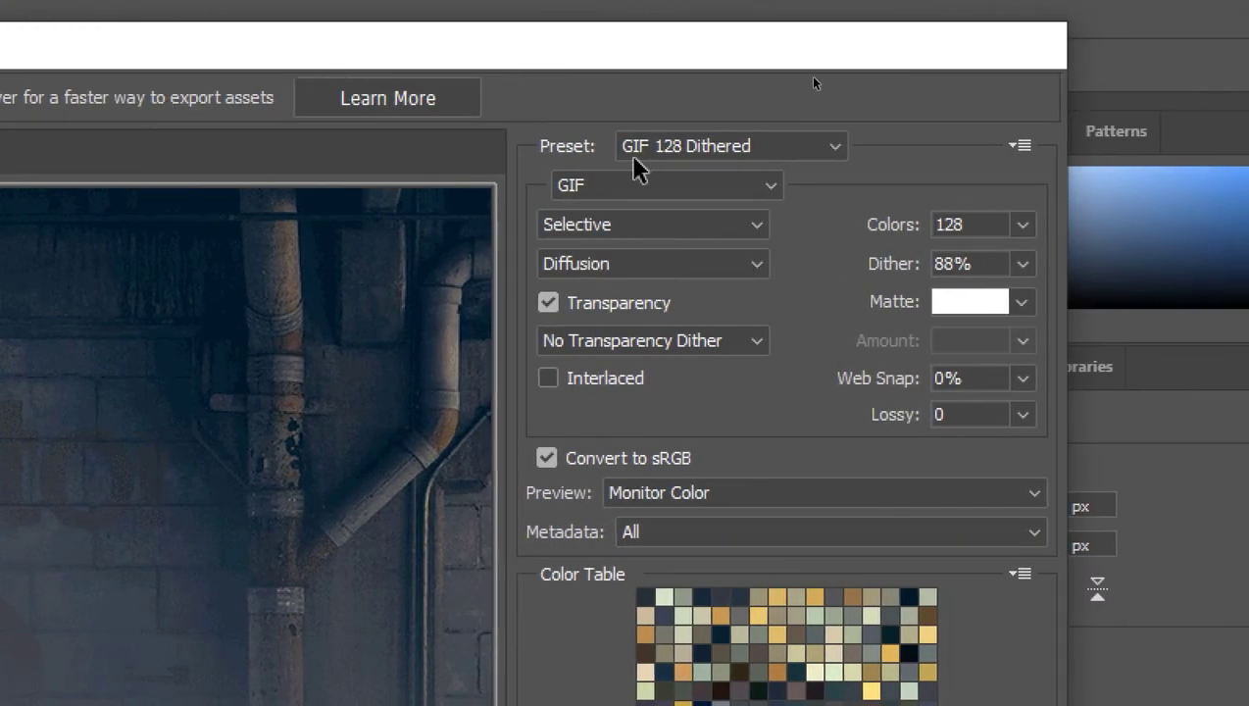
{"action": "left_click", "coordinate": [692, 146]}
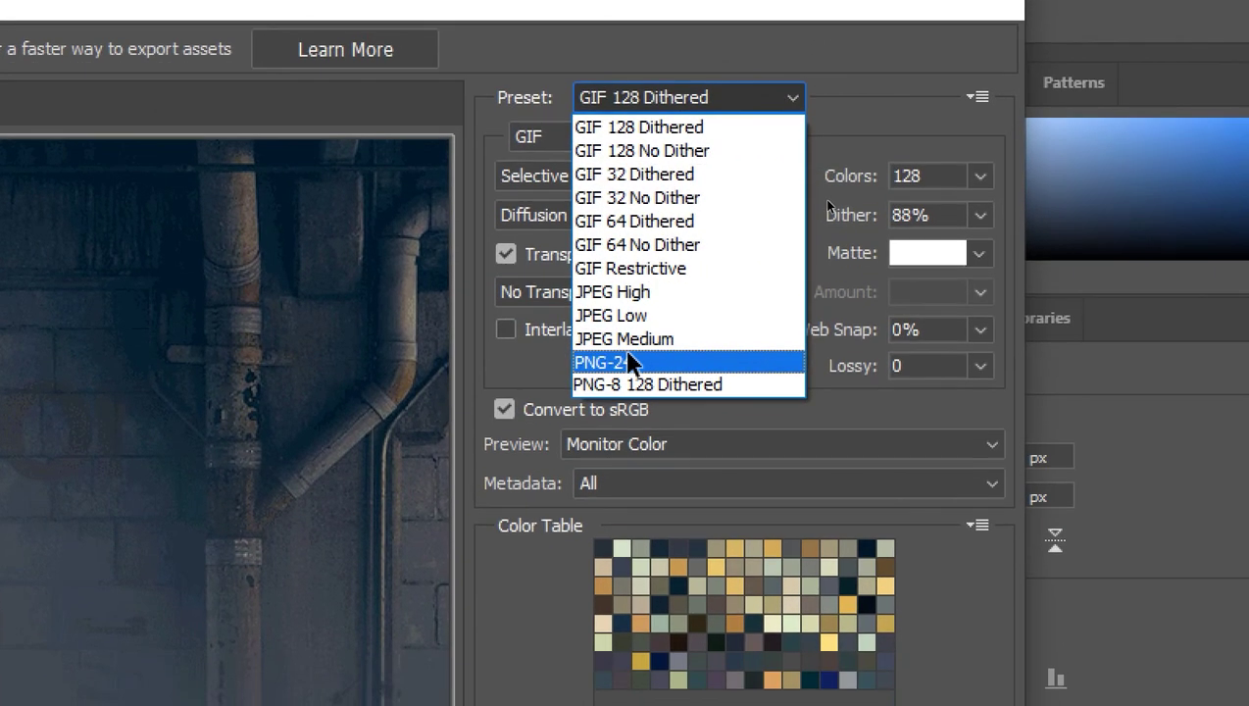
{"action": "left_click", "coordinate": [630, 407]}
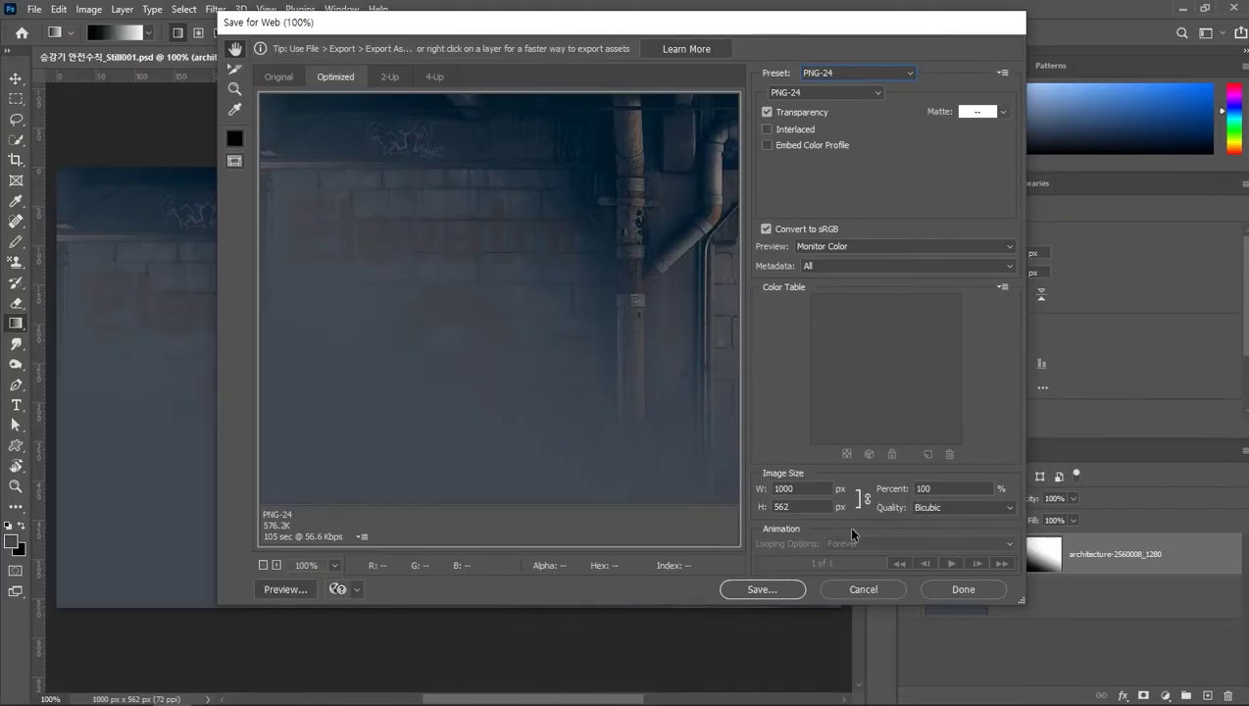
- Save the web export as 승강기-안전수칙_Still001.png in the 이미지 folder under 문서, and save the Photoshop document
{"action": "left_click", "coordinate": [760, 588]}
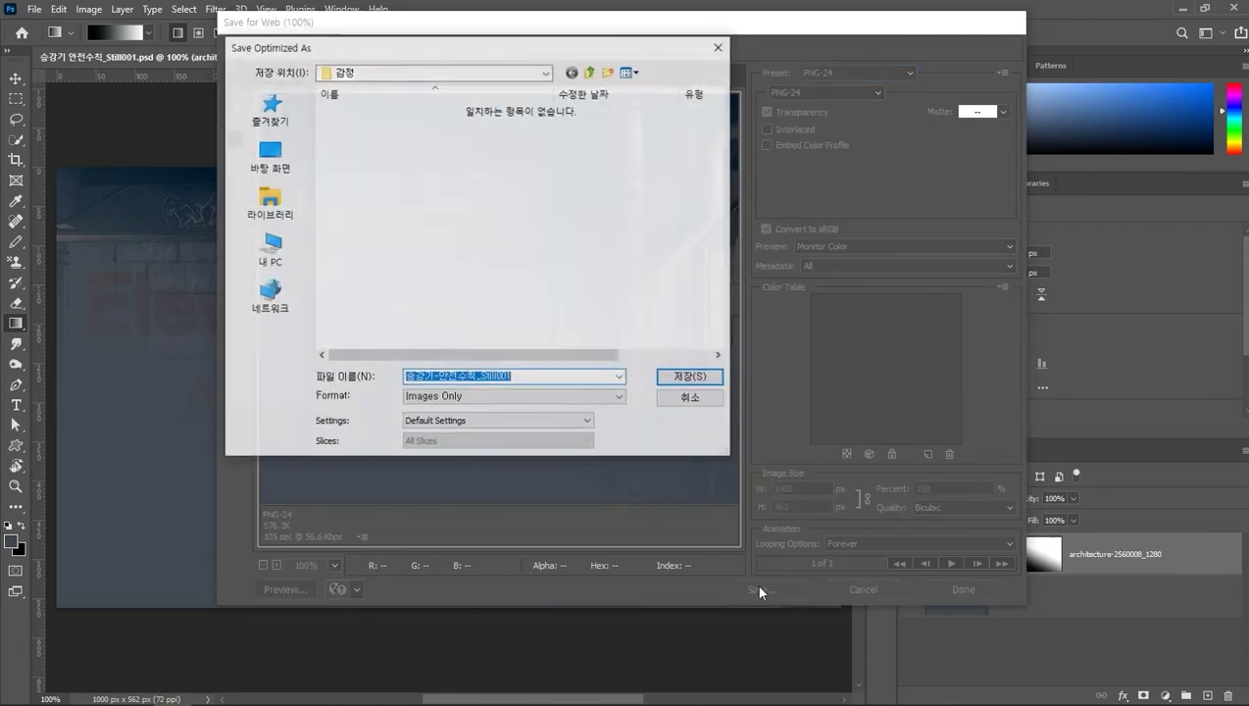
{"action": "left_click", "coordinate": [270, 247]}
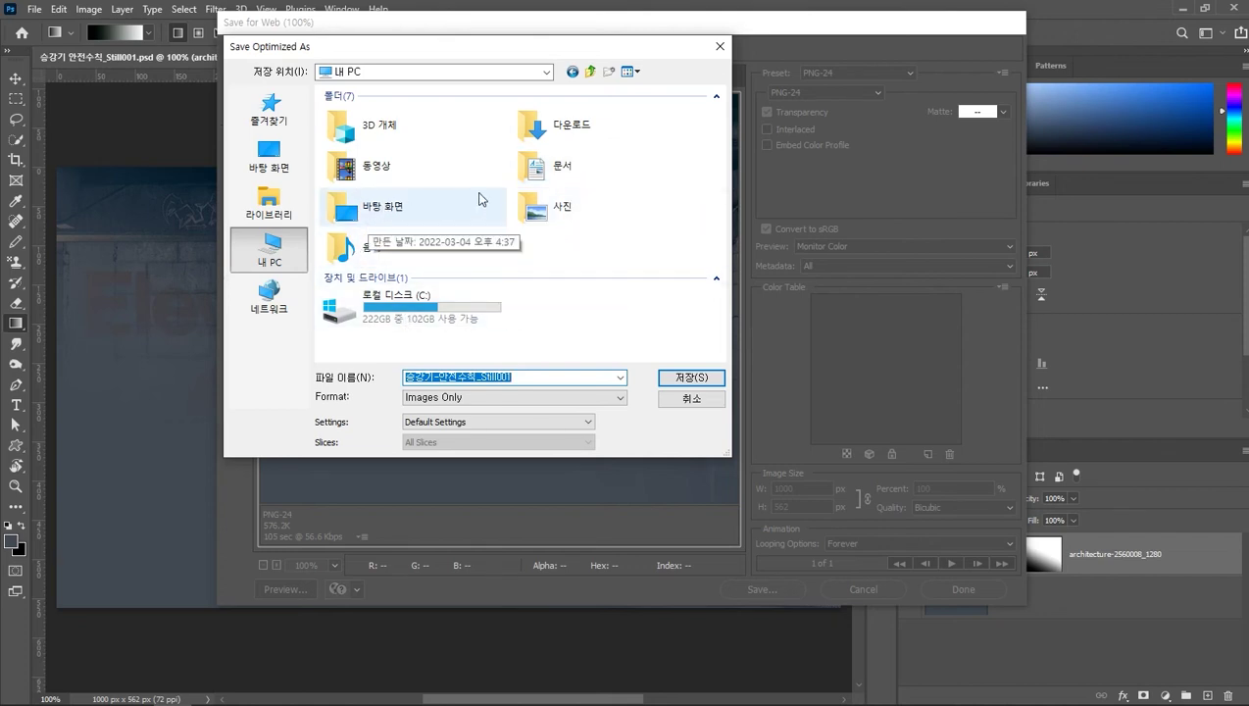
{"action": "double_click", "coordinate": [532, 167]}
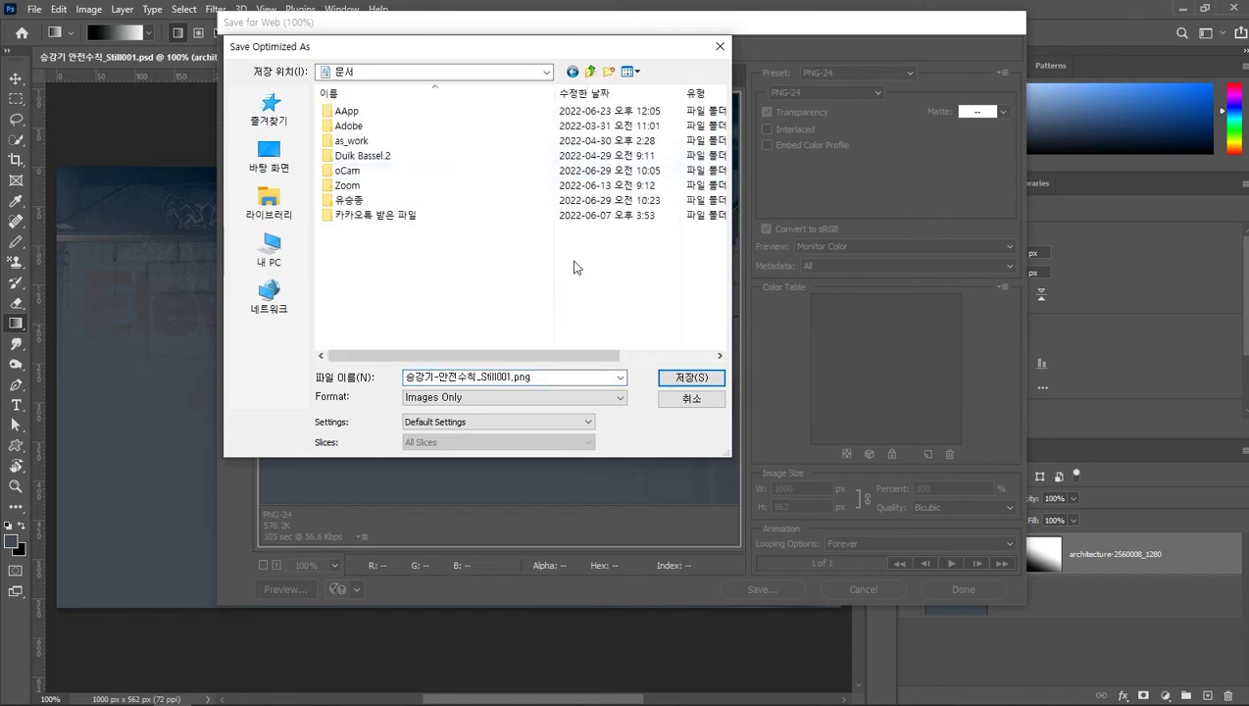
{"action": "left_click", "coordinate": [351, 202]}
{"action": "double_click", "coordinate": [351, 202]}
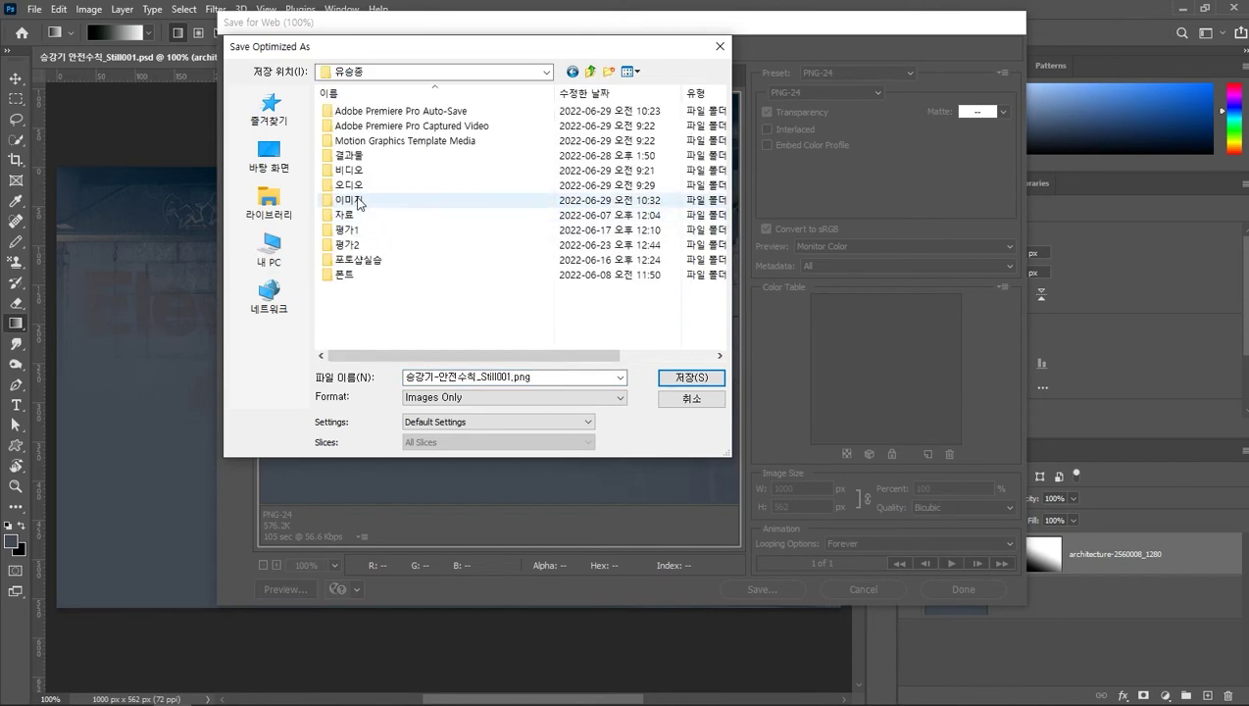
{"action": "double_click", "coordinate": [381, 200]}
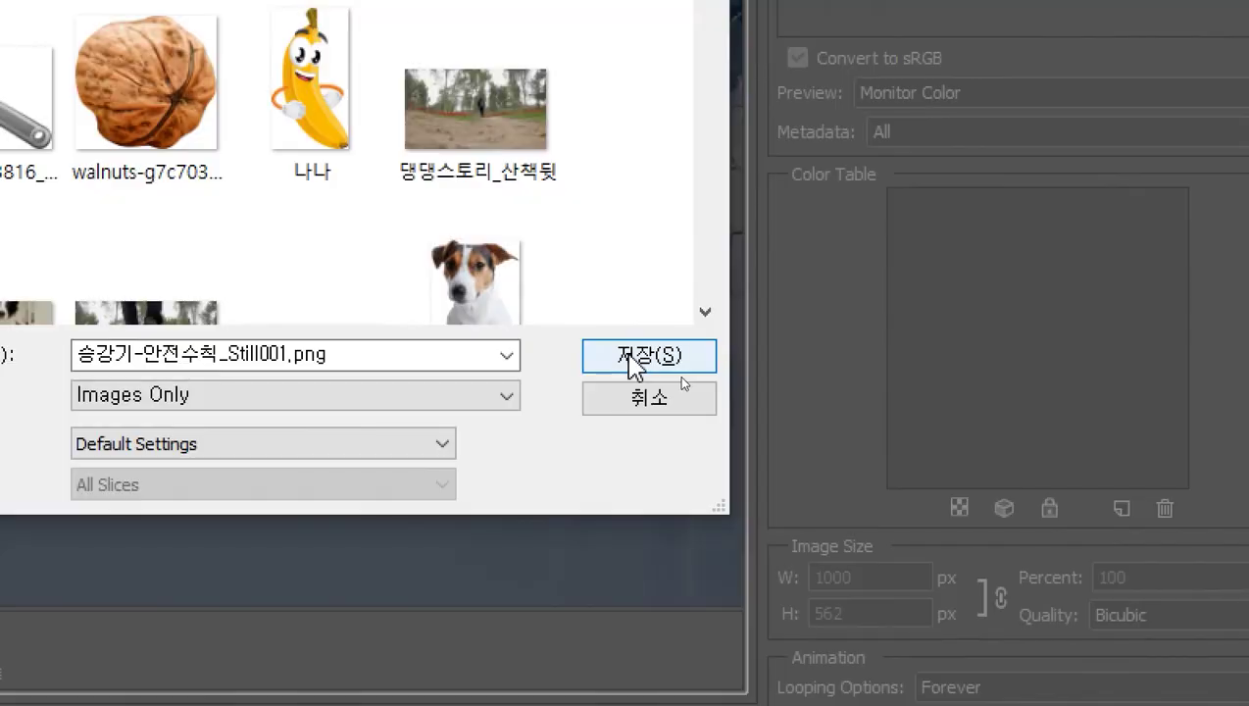
{"action": "left_click", "coordinate": [682, 379]}
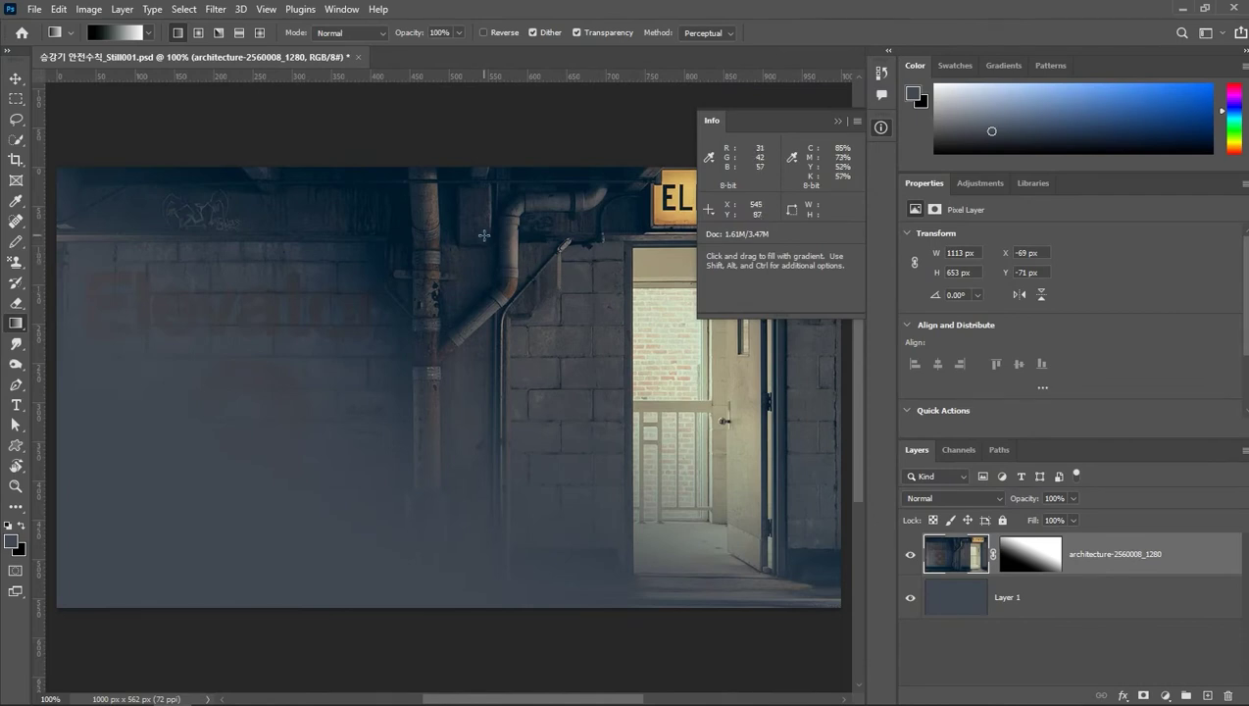
{"action": "key", "text": "ctrl+s"}
- Switch to Premiere Pro and play the still image at the start and end of the 승강기 안전수칙_1000 sequence
{"action": "left_click", "coordinate": [364, 690]}
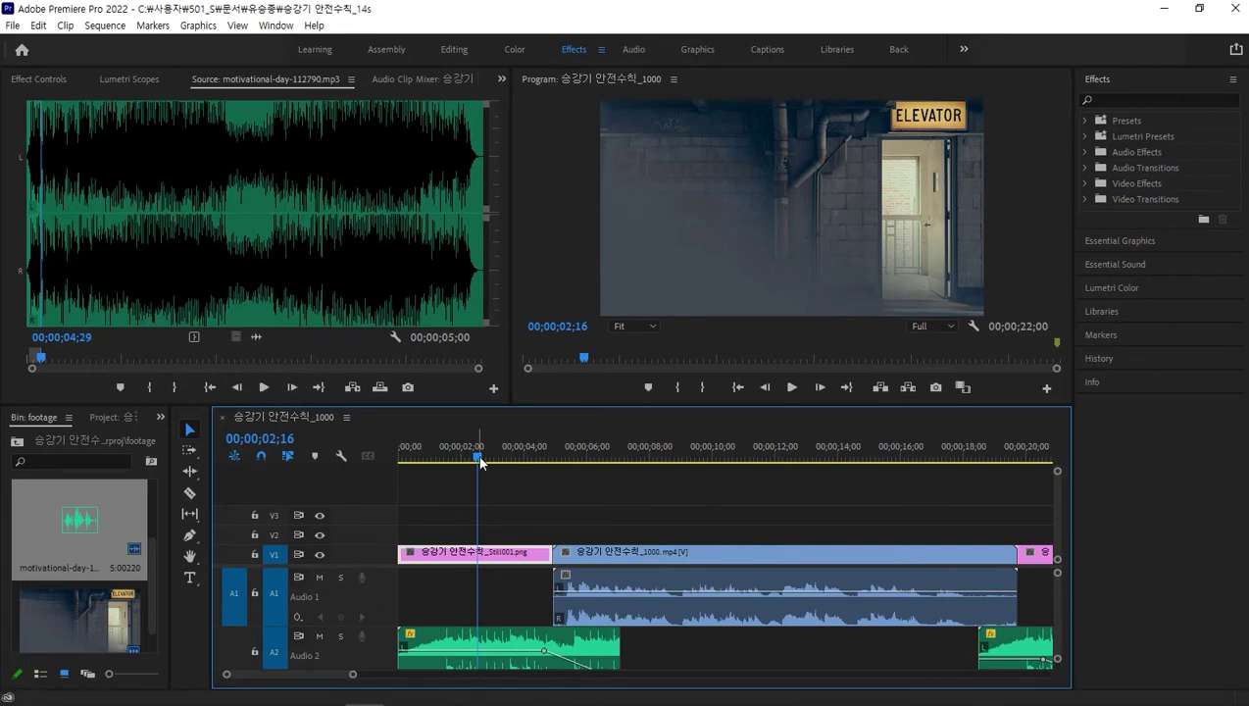
{"action": "left_click_drag", "start_coordinate": [478, 458], "coordinate": [380, 463]}
{"action": "key", "text": "space"}
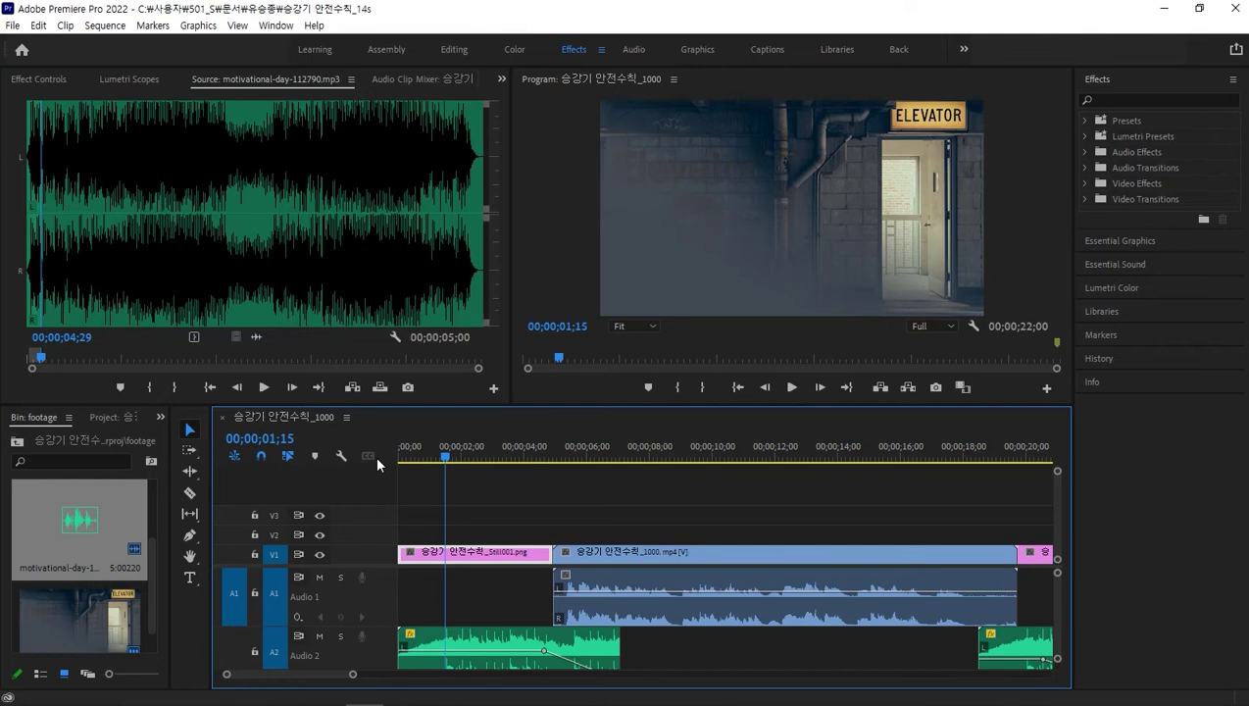
{"action": "key", "text": "End"}
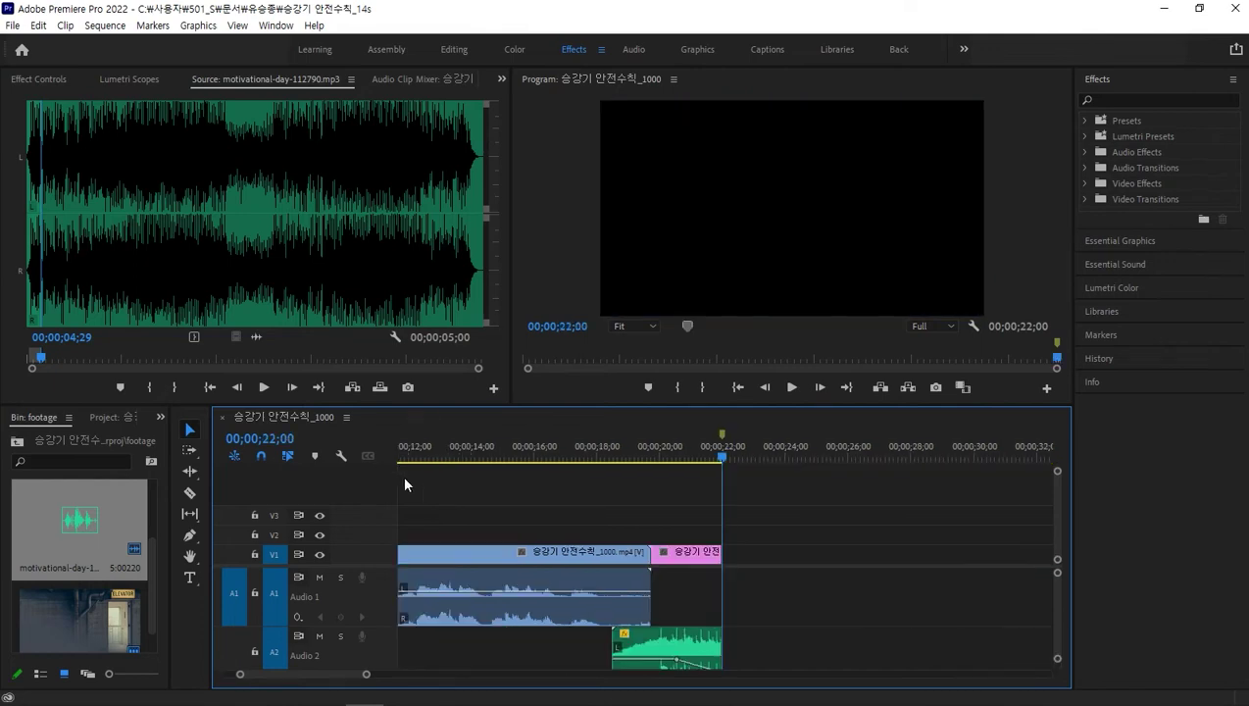
{"action": "left_click", "coordinate": [673, 455]}
{"action": "key", "text": "space"}
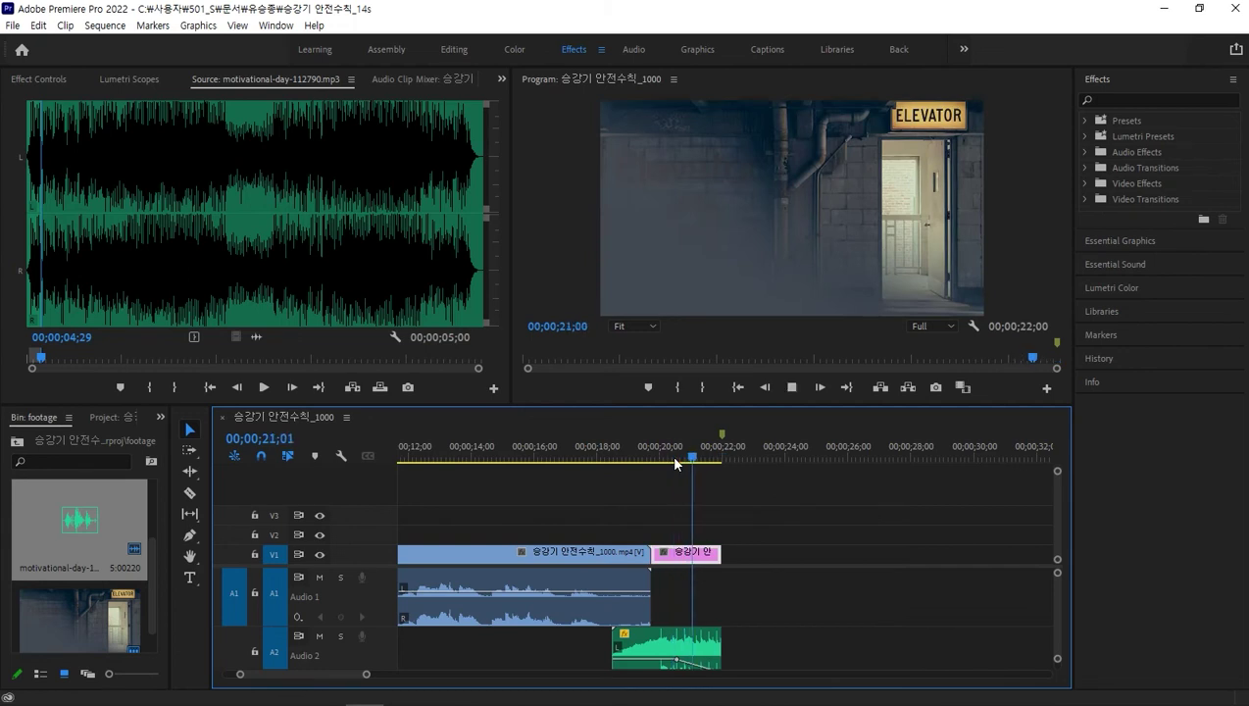
{"action": "key", "text": "space"}
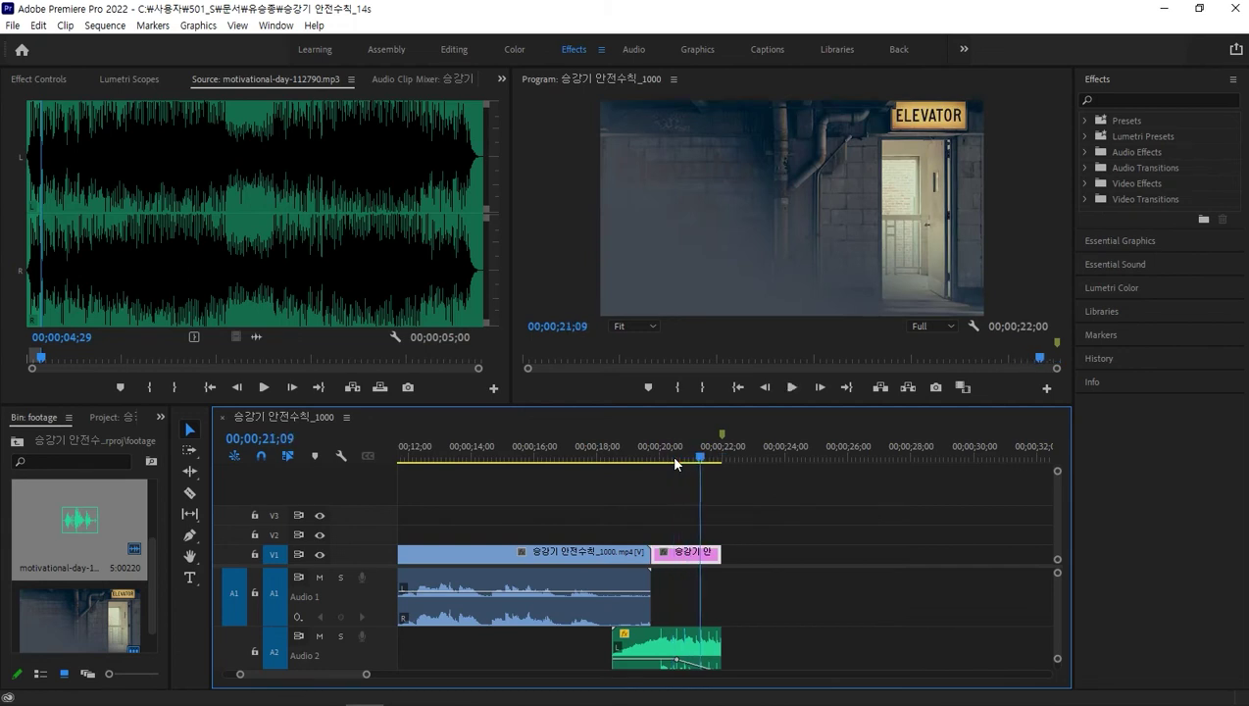
- Save the Premiere project and return the playhead to the start of the sequence
{"action": "key", "text": "ctrl+s"}
{"action": "key", "text": "Home"}
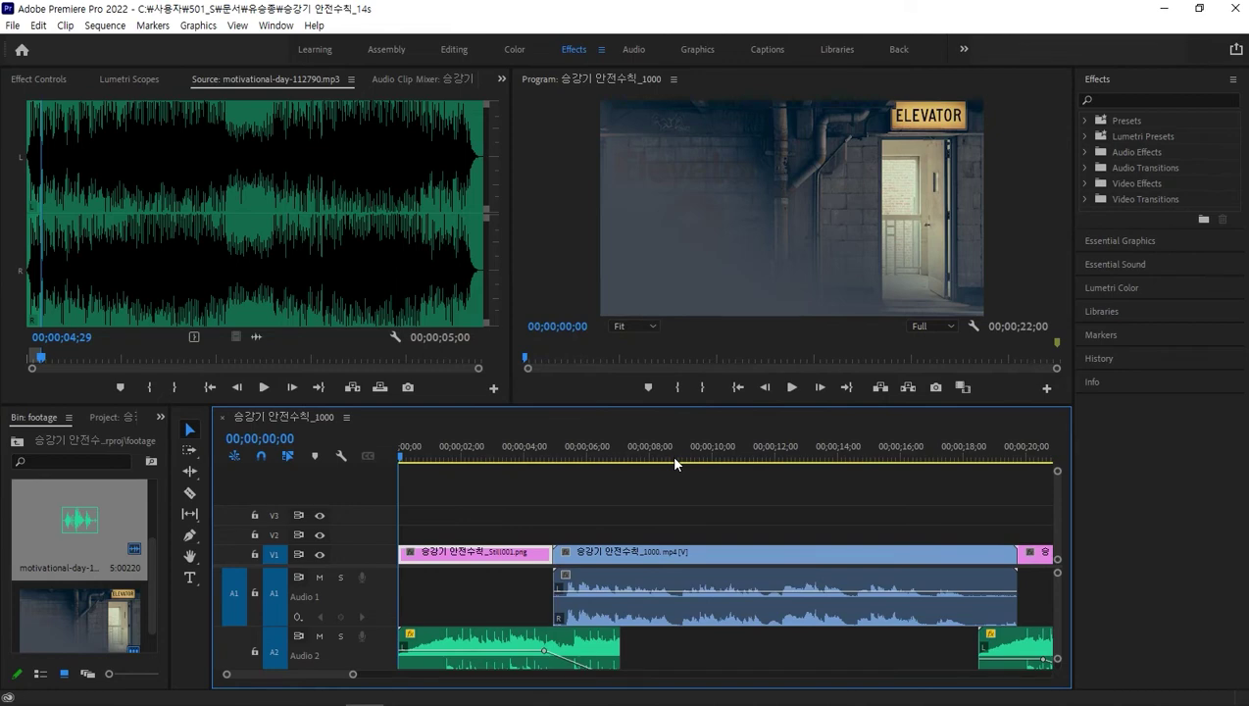
{"action": "key", "text": "ctrl+s"}
- Move the playhead to 00;00;01;15 and collapse the A1 and A2 audio tracks to minimum height
{"action": "left_click", "coordinate": [478, 449]}
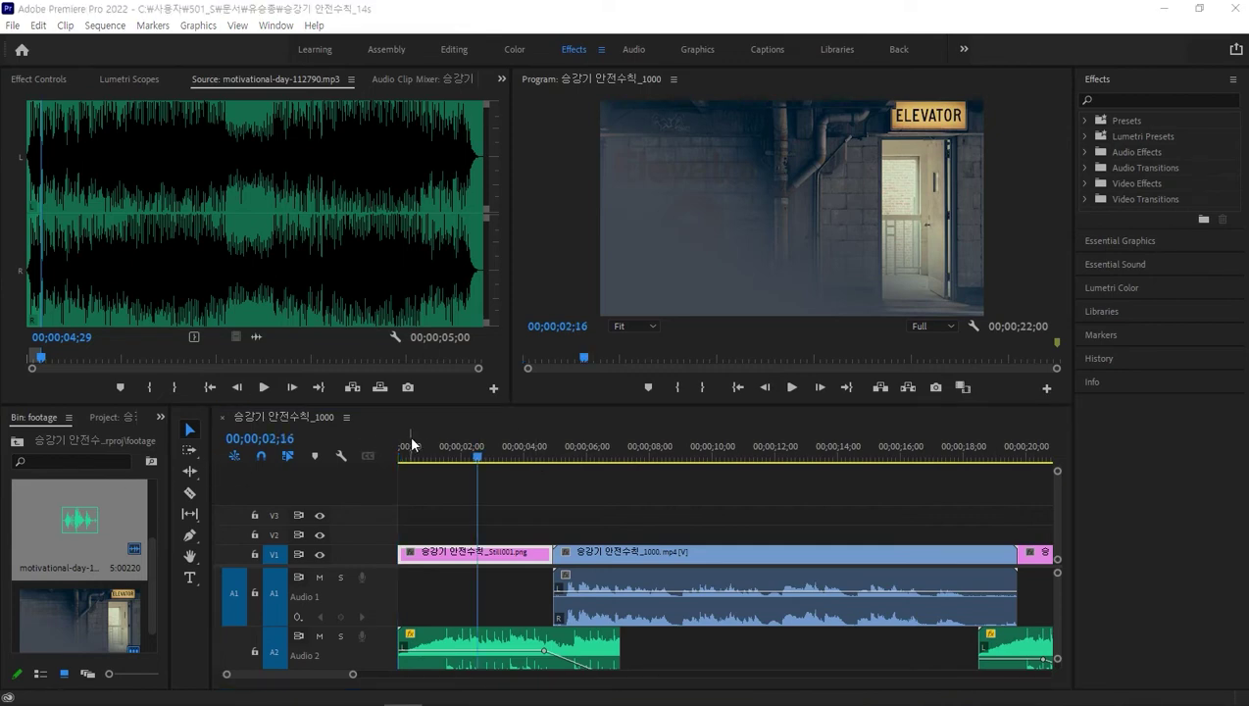
{"action": "left_click_drag", "start_coordinate": [480, 459], "coordinate": [448, 460]}
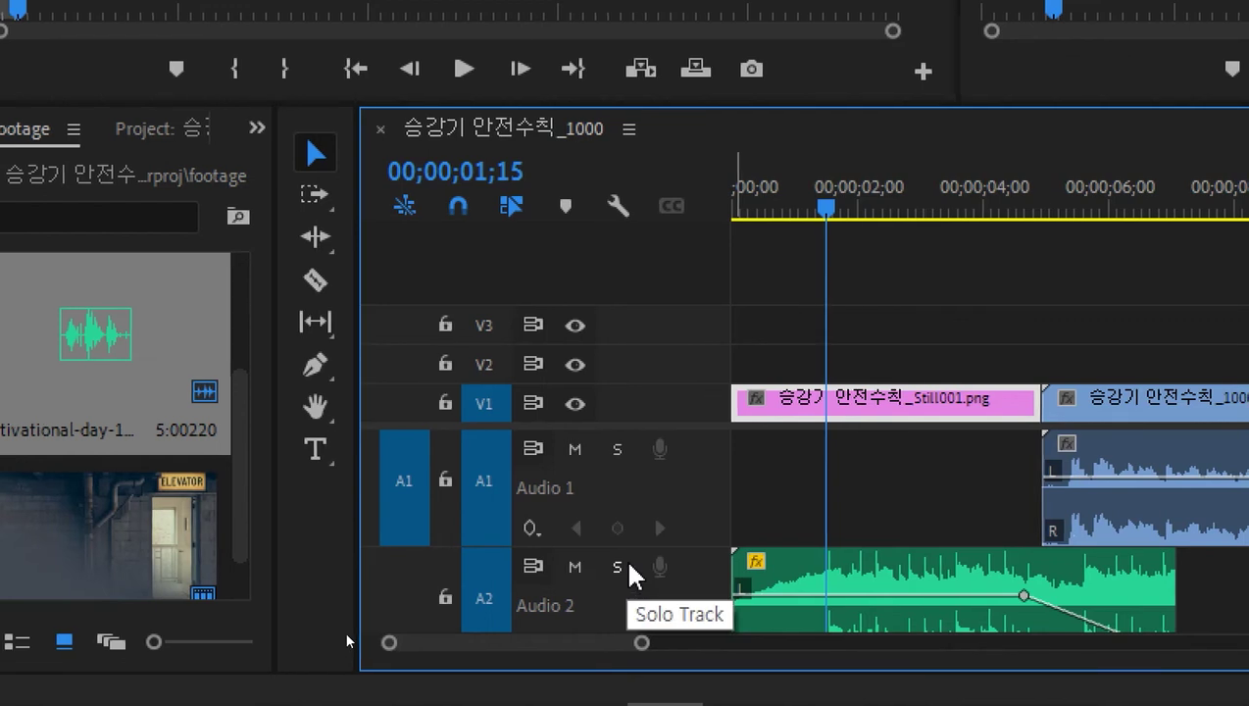
{"action": "double_click", "coordinate": [628, 488]}
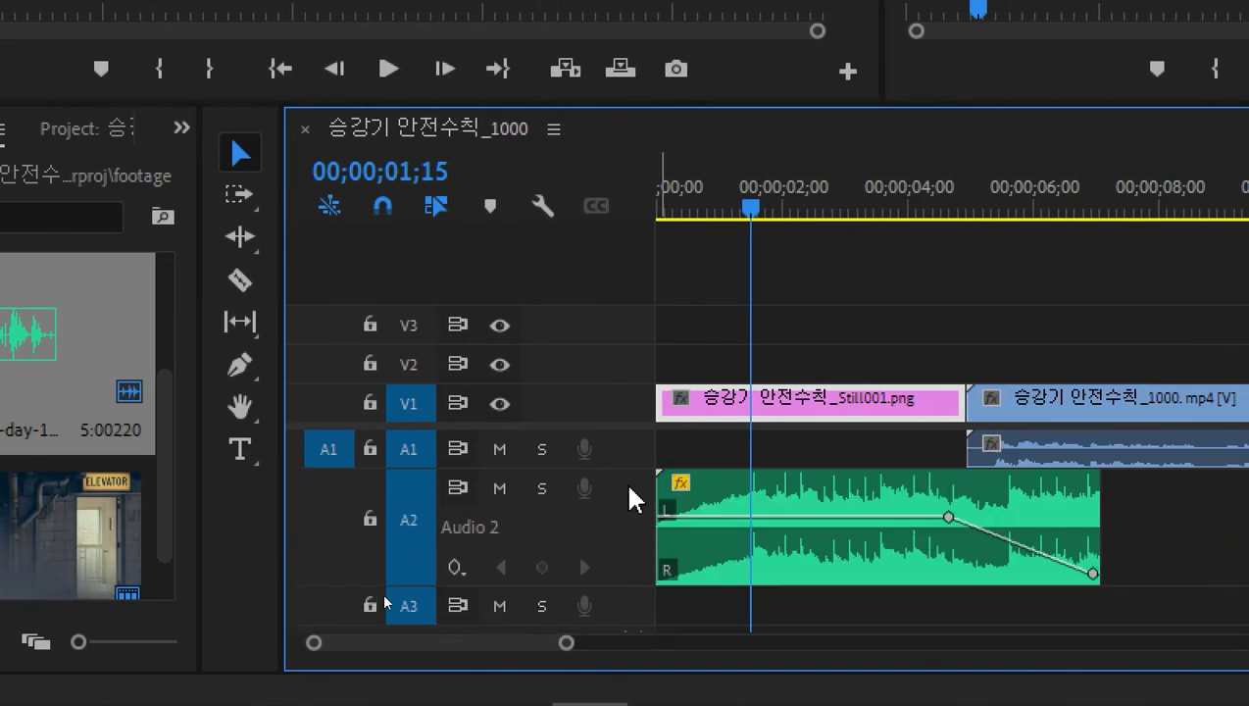
{"action": "double_click", "coordinate": [629, 492]}
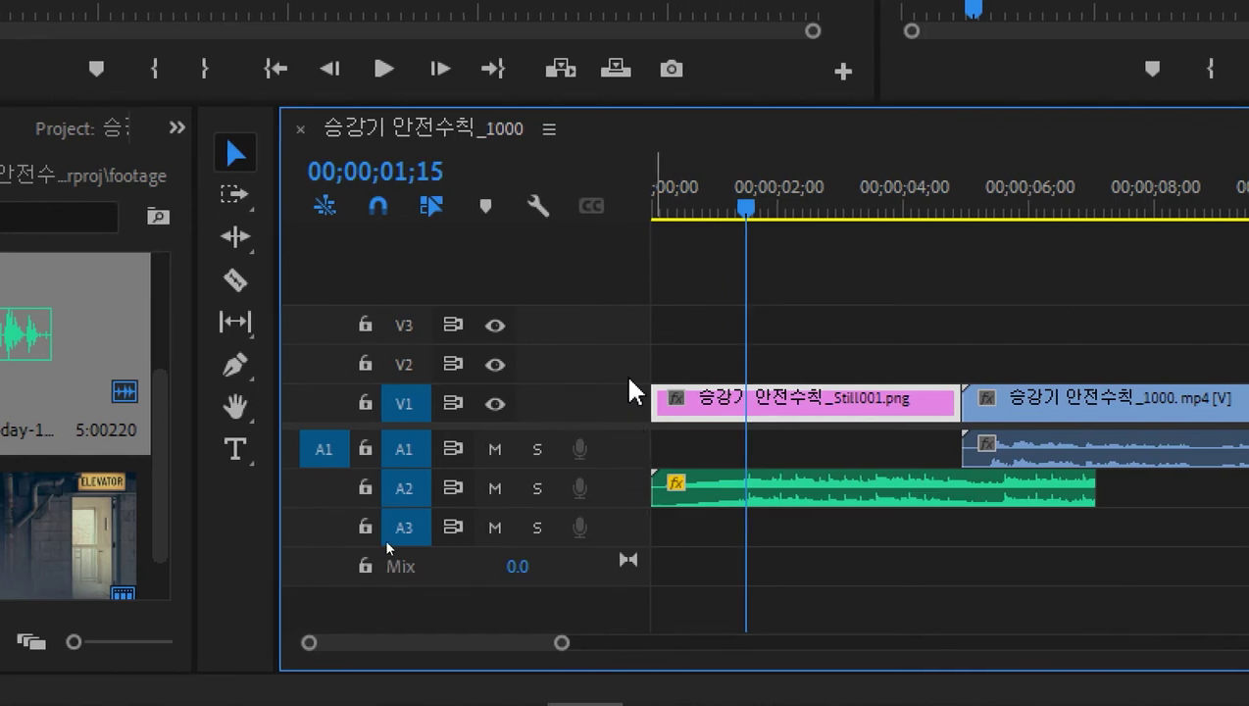
- Play the sequence with sound, replay it with audio tracks A1 and A2 muted, and unmute both tracks
{"action": "key", "text": "space"}
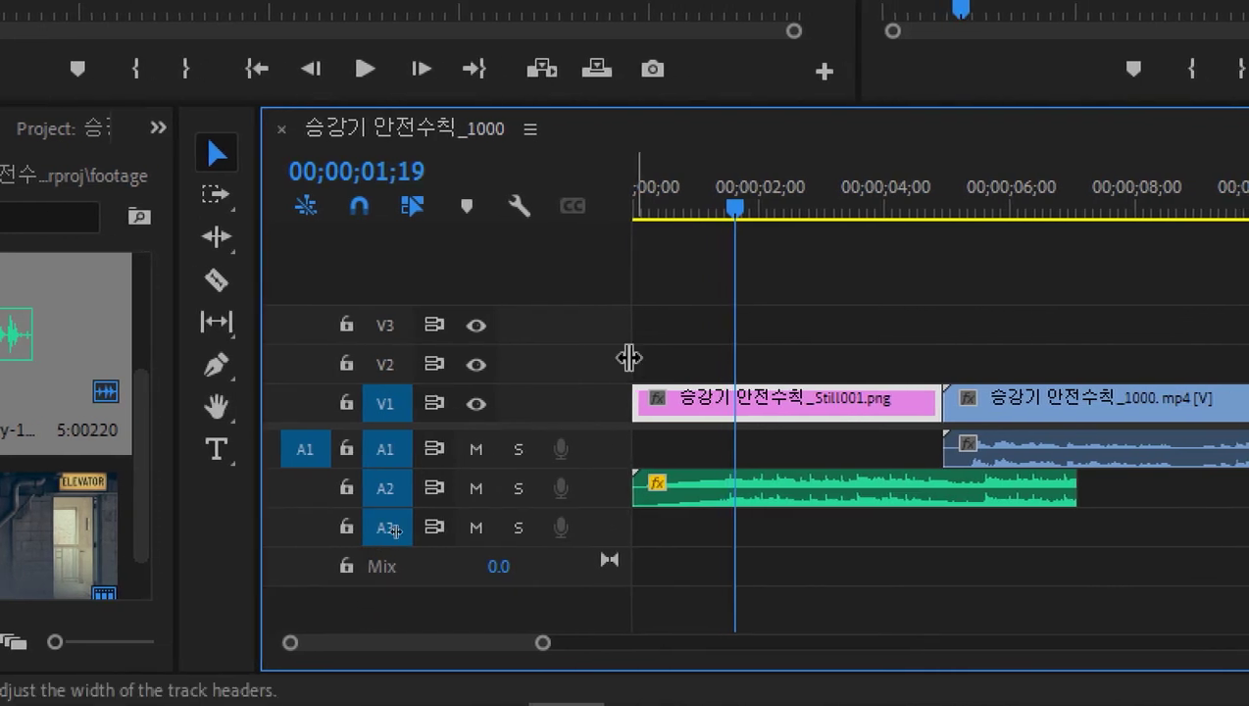
{"action": "key", "text": "space"}
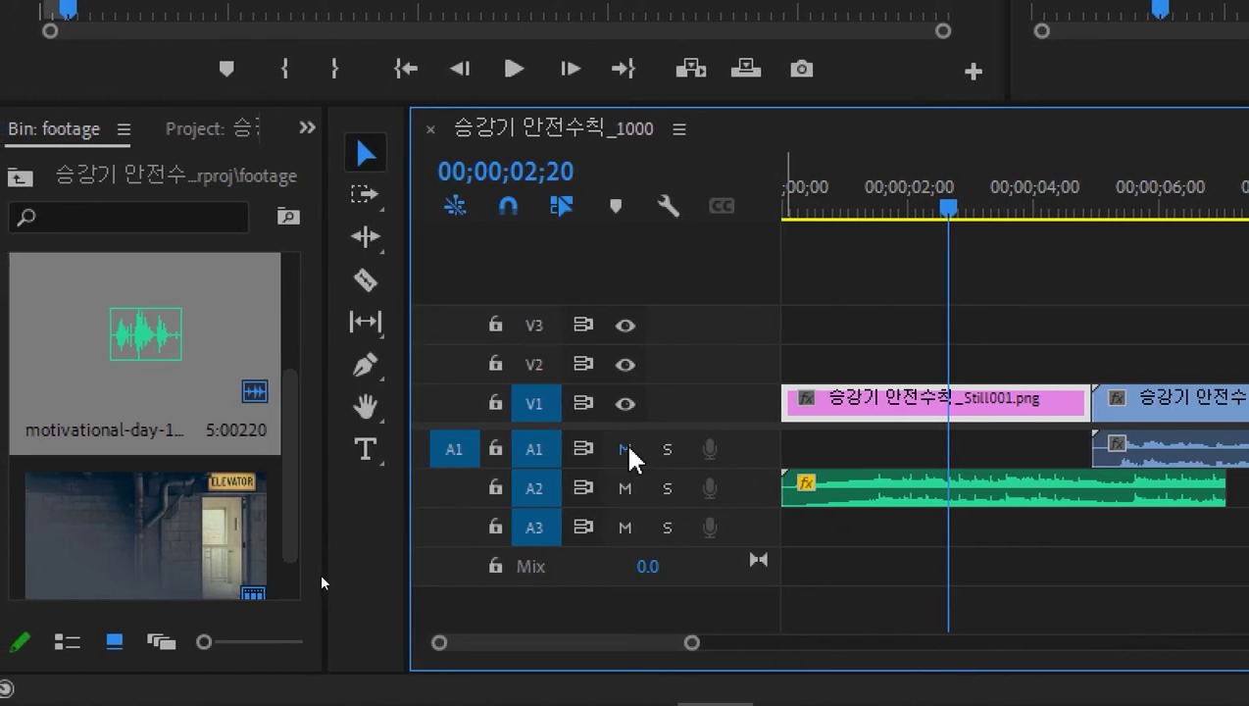
{"action": "left_click", "coordinate": [628, 449]}
{"action": "left_click", "coordinate": [630, 488]}
{"action": "key", "text": "space"}
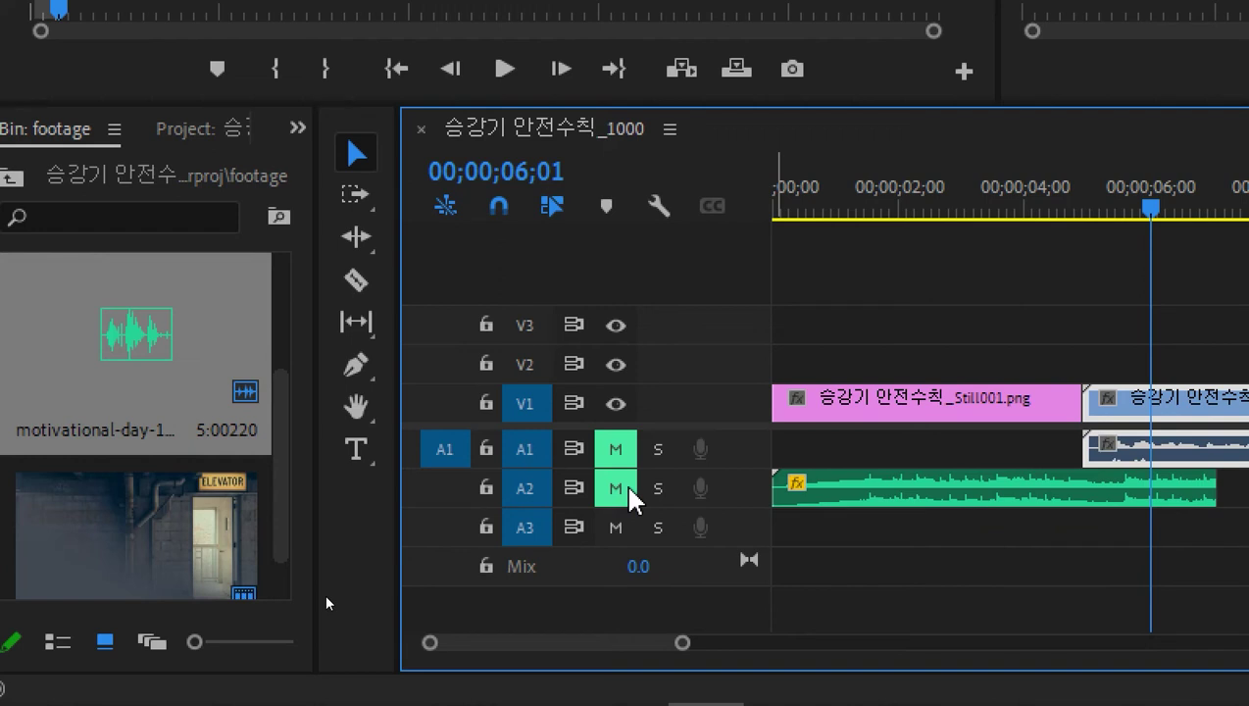
{"action": "left_click", "coordinate": [618, 488]}
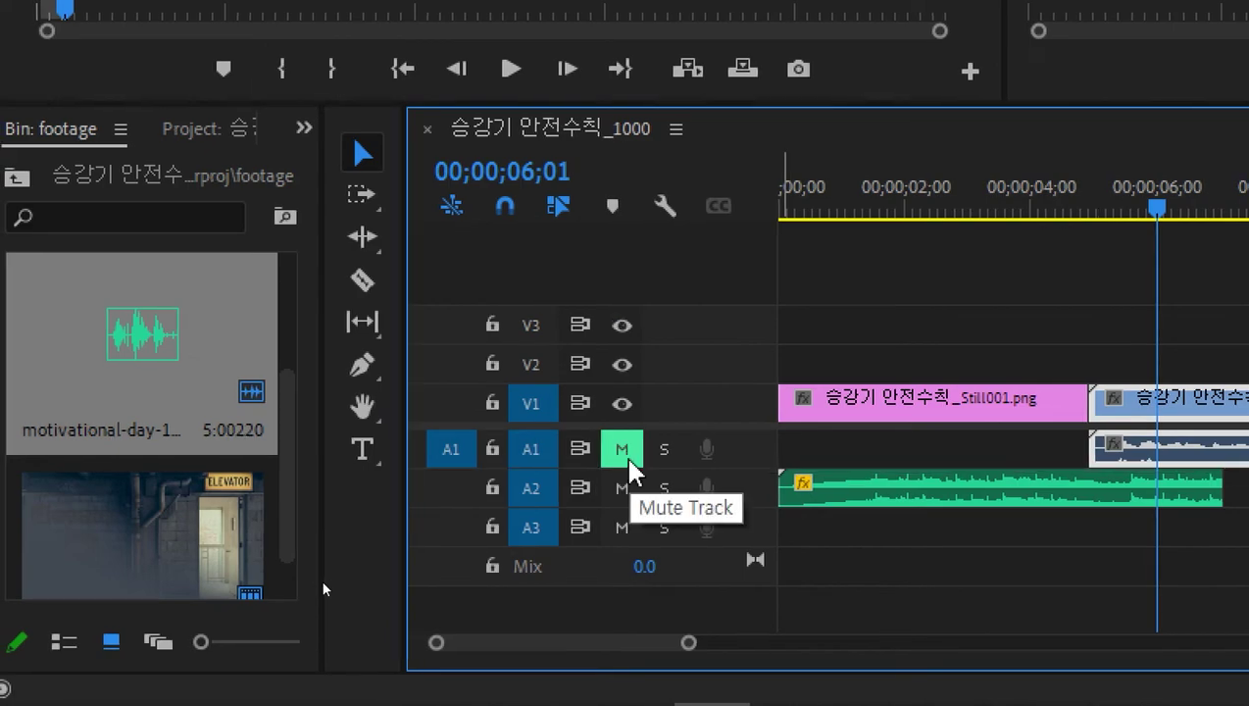
{"action": "left_click", "coordinate": [626, 451]}
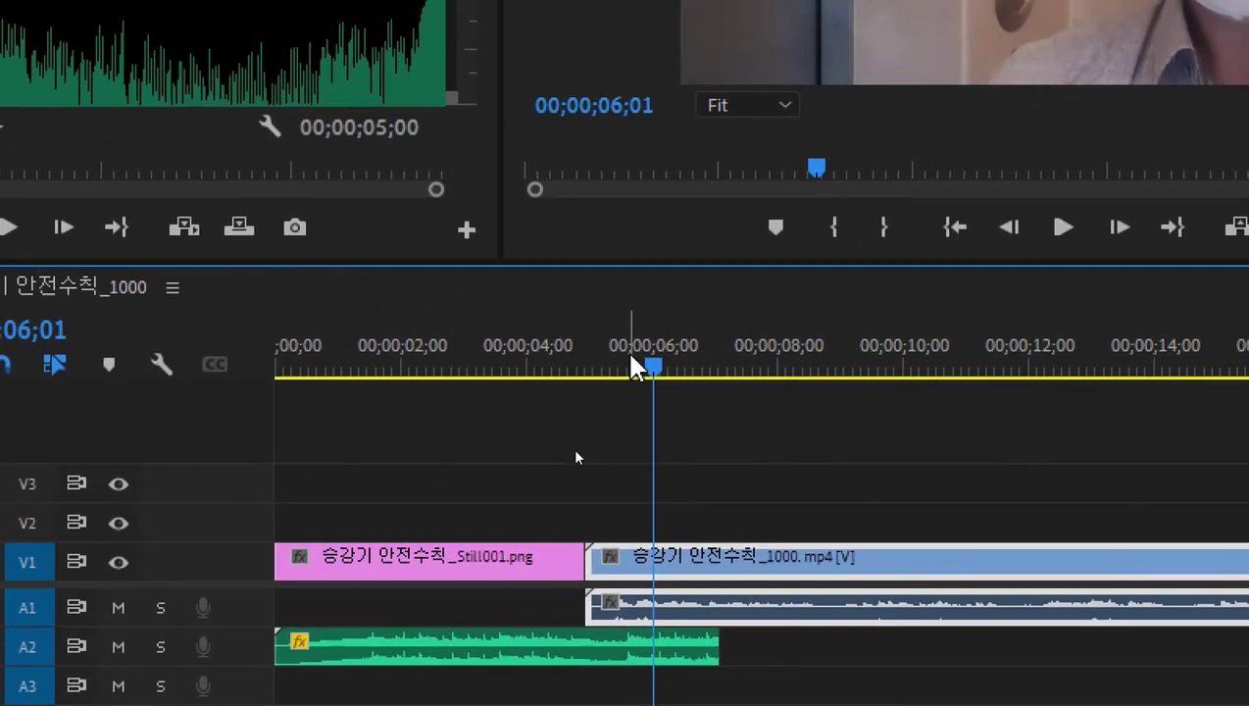
- Try soloing audio tracks A1 and A2 while scrubbing the sequence, and turn solo off on both
{"action": "left_click_drag", "start_coordinate": [632, 365], "coordinate": [662, 355]}
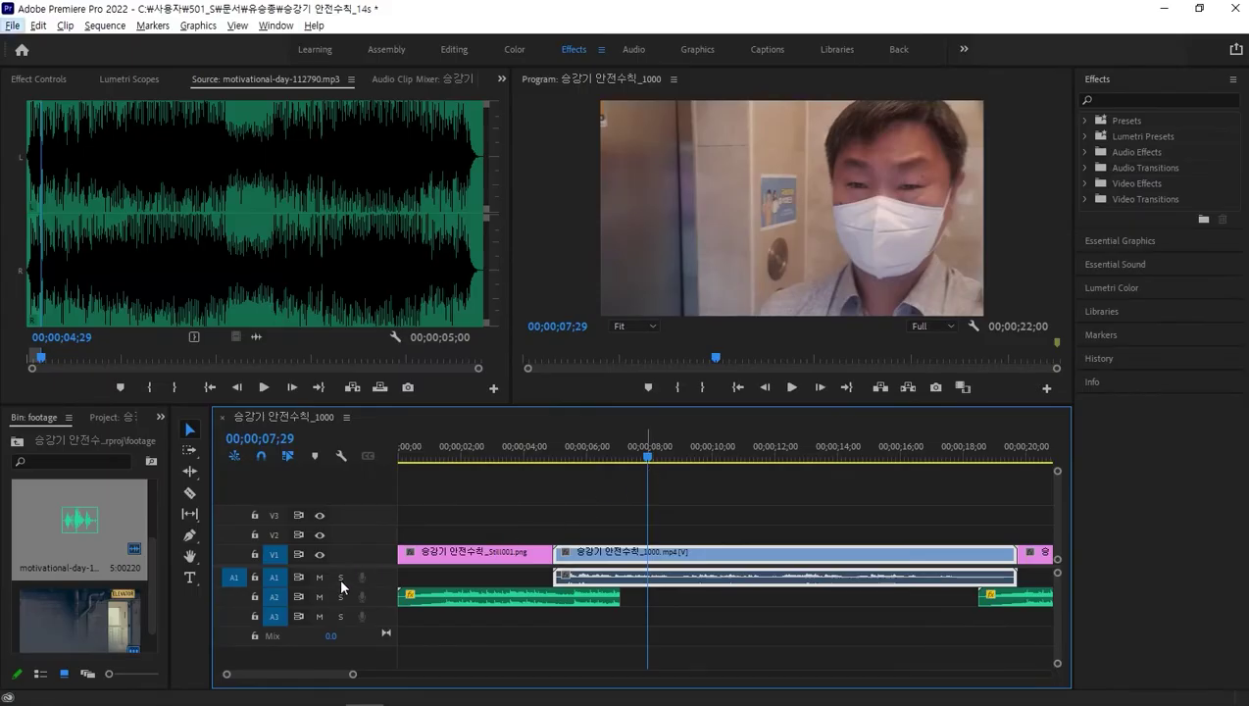
{"action": "left_click", "coordinate": [341, 578]}
{"action": "left_click", "coordinate": [341, 578]}
{"action": "left_click", "coordinate": [340, 577]}
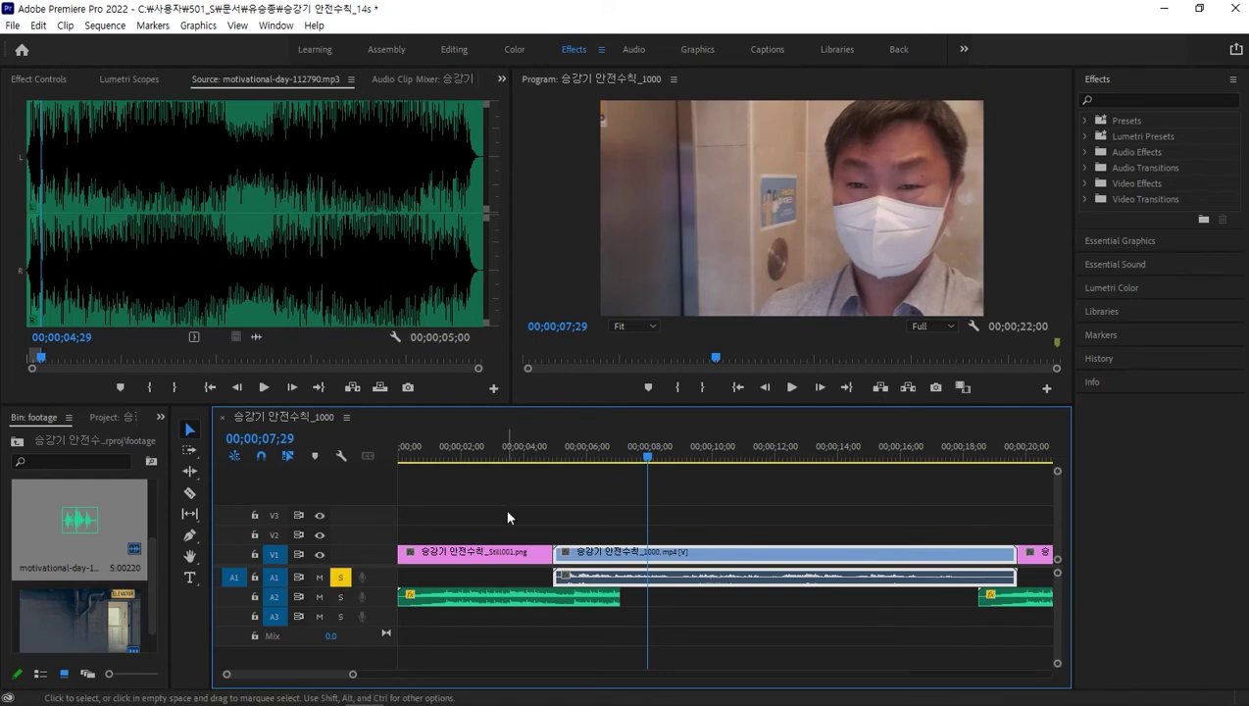
{"action": "left_click", "coordinate": [341, 597]}
{"action": "left_click_drag", "start_coordinate": [624, 455], "coordinate": [546, 481]}
{"action": "left_click", "coordinate": [340, 578]}
{"action": "left_click", "coordinate": [341, 597]}
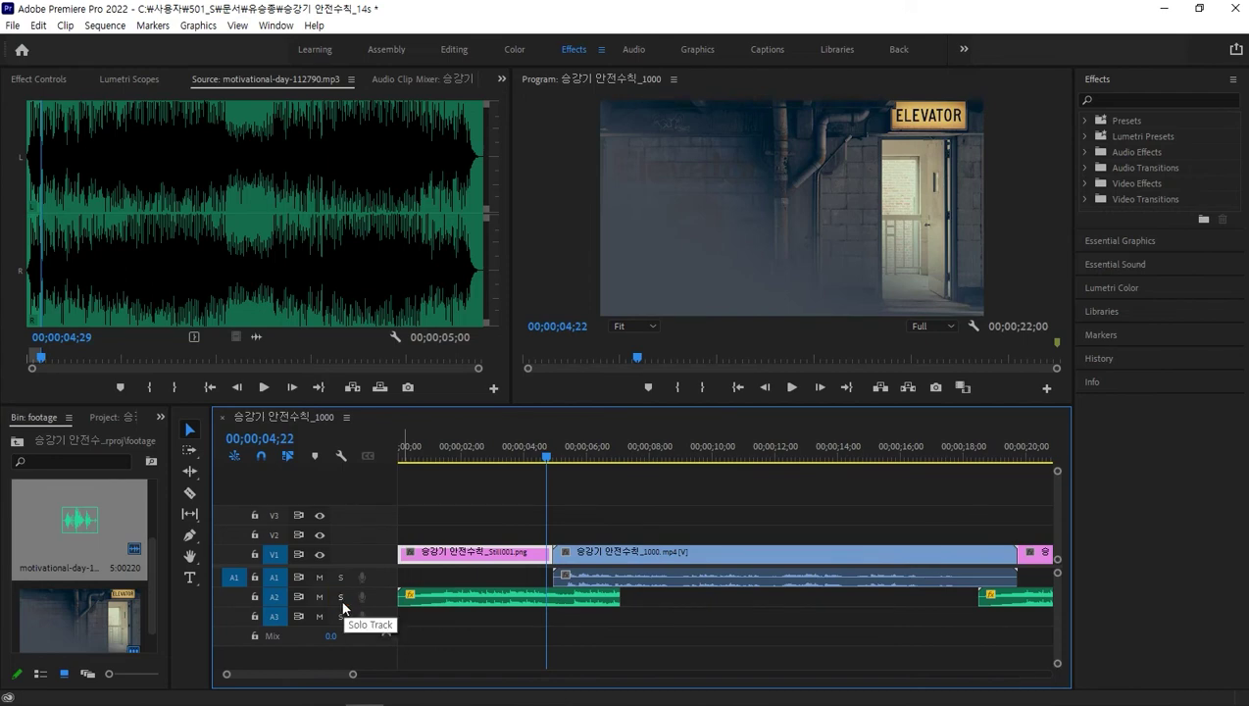
- Mute audio tracks A1 and A2 and play the sequence from about 00;00;03;15
{"action": "left_click", "coordinate": [318, 578]}
{"action": "left_click", "coordinate": [318, 597]}
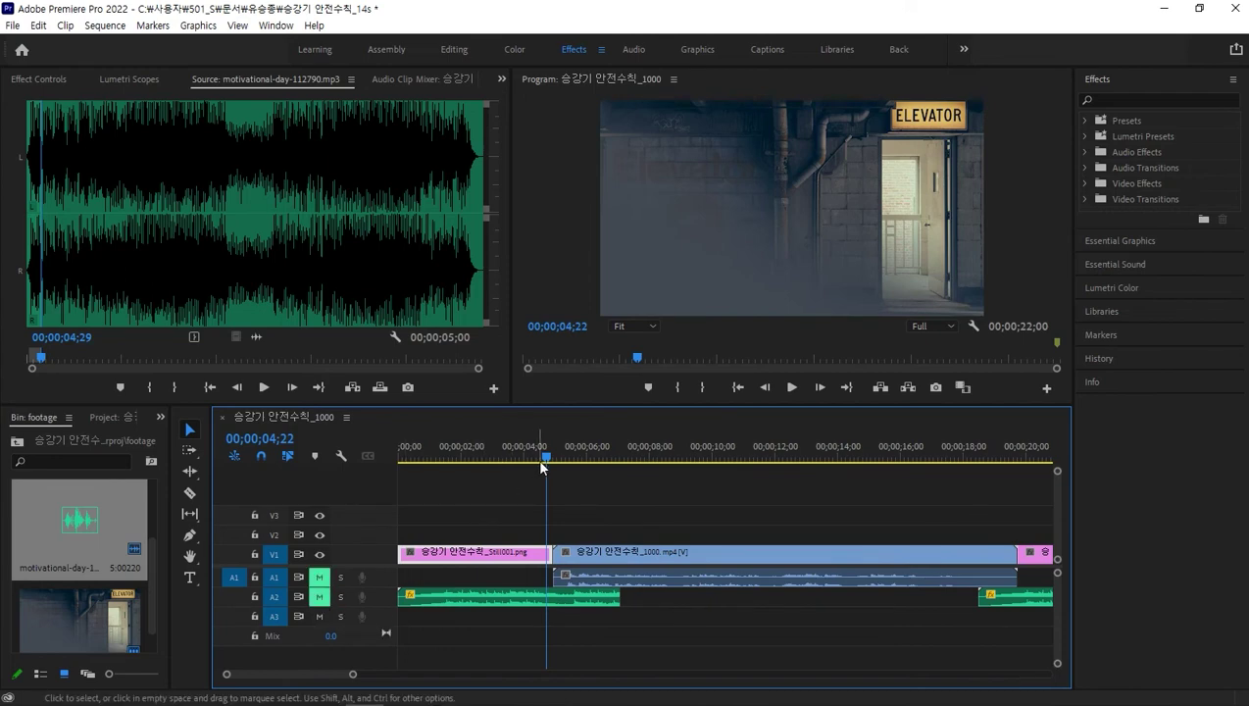
{"action": "left_click_drag", "start_coordinate": [540, 467], "coordinate": [502, 469]}
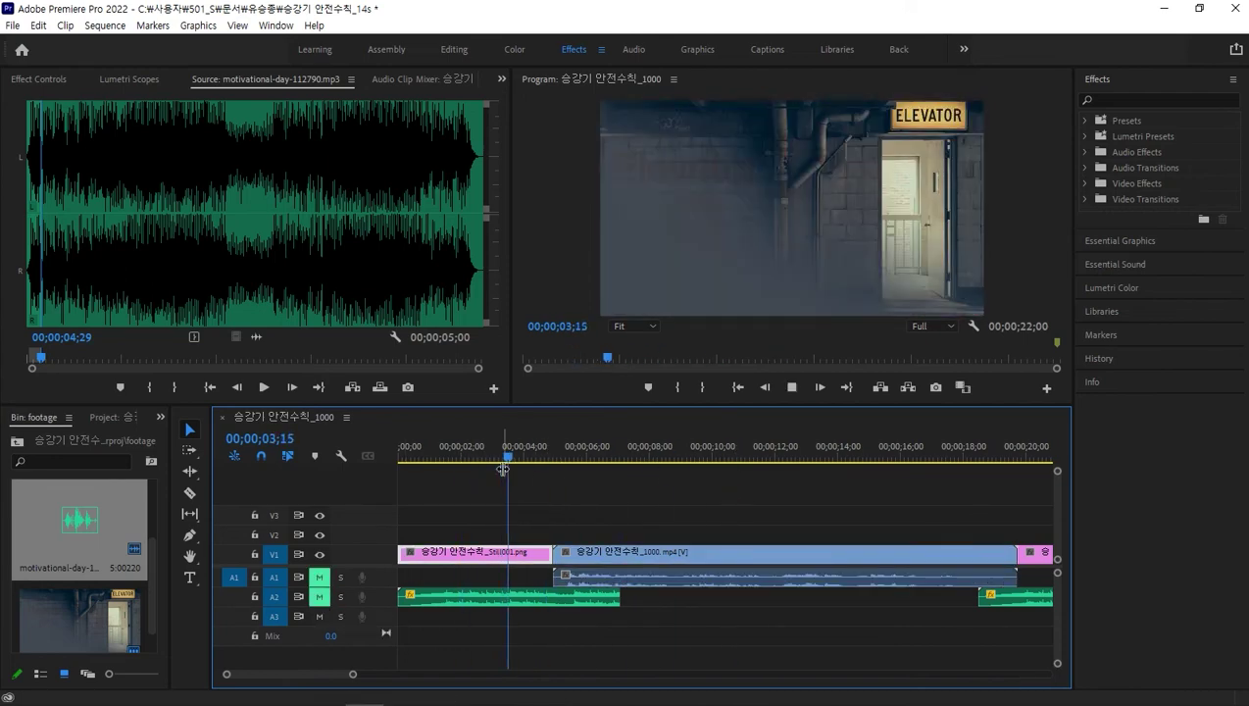
- Return to 00;00;00;00 and play the opening of the sequence twice with audio tracks A1 and A2 muted
{"action": "key", "text": "space"}
{"action": "left_click", "coordinate": [410, 459]}
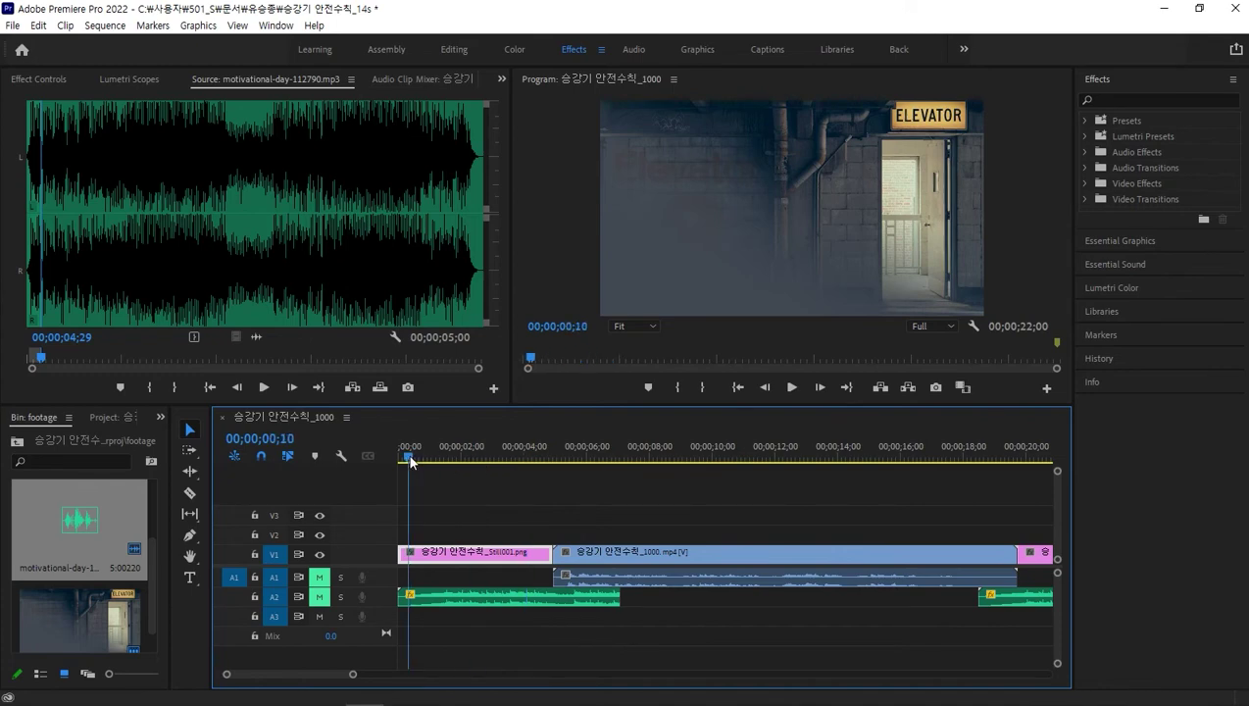
{"action": "left_click_drag", "start_coordinate": [410, 459], "coordinate": [354, 461]}
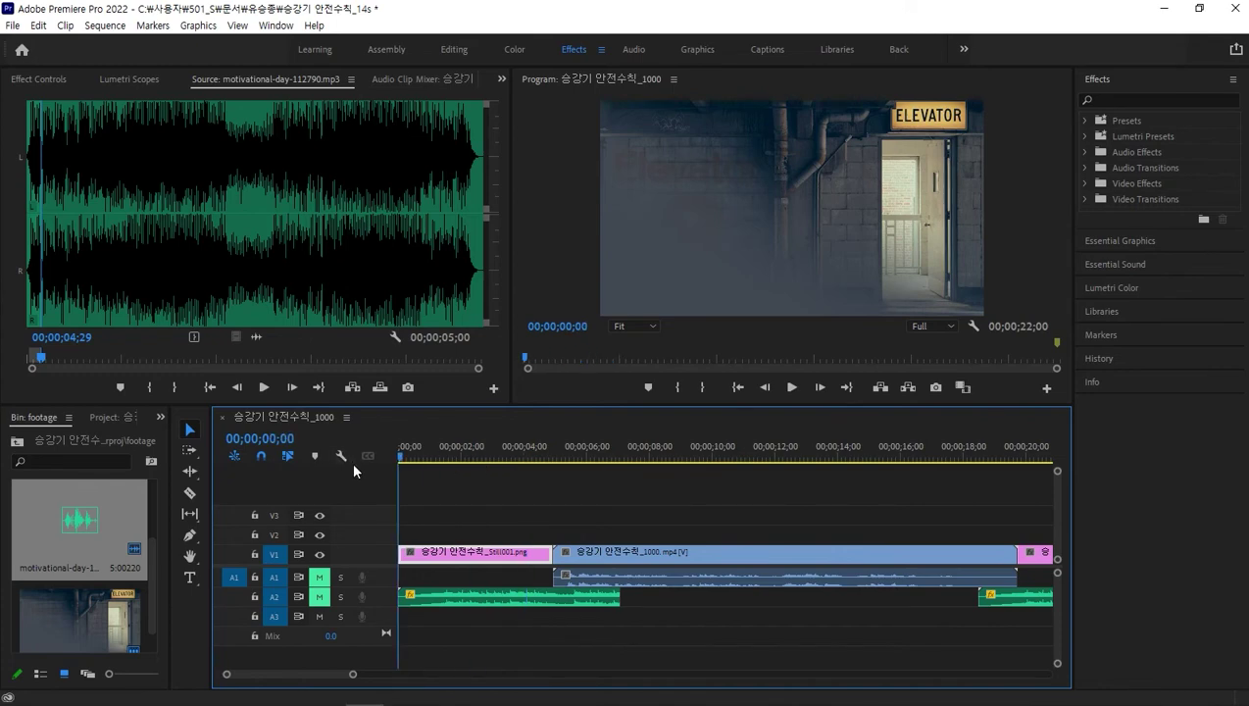
{"action": "key", "text": "space"}
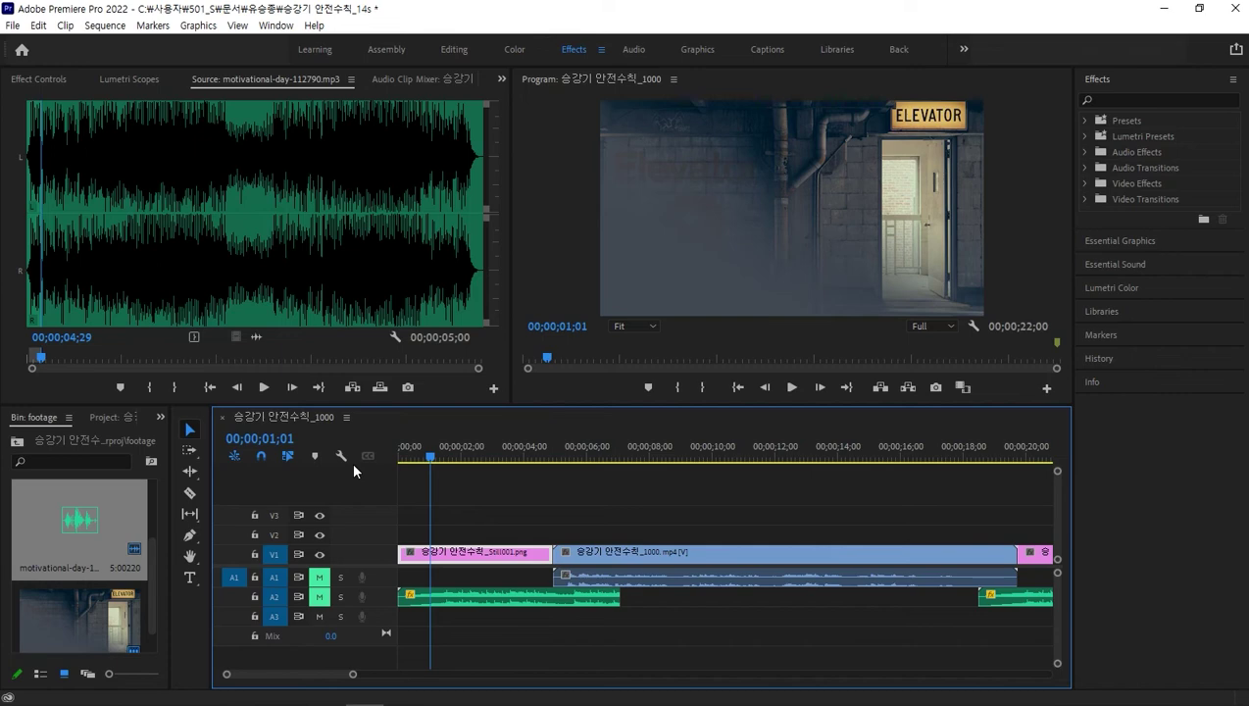
{"action": "left_click", "coordinate": [449, 457]}
{"action": "left_click_drag", "start_coordinate": [451, 459], "coordinate": [340, 474]}
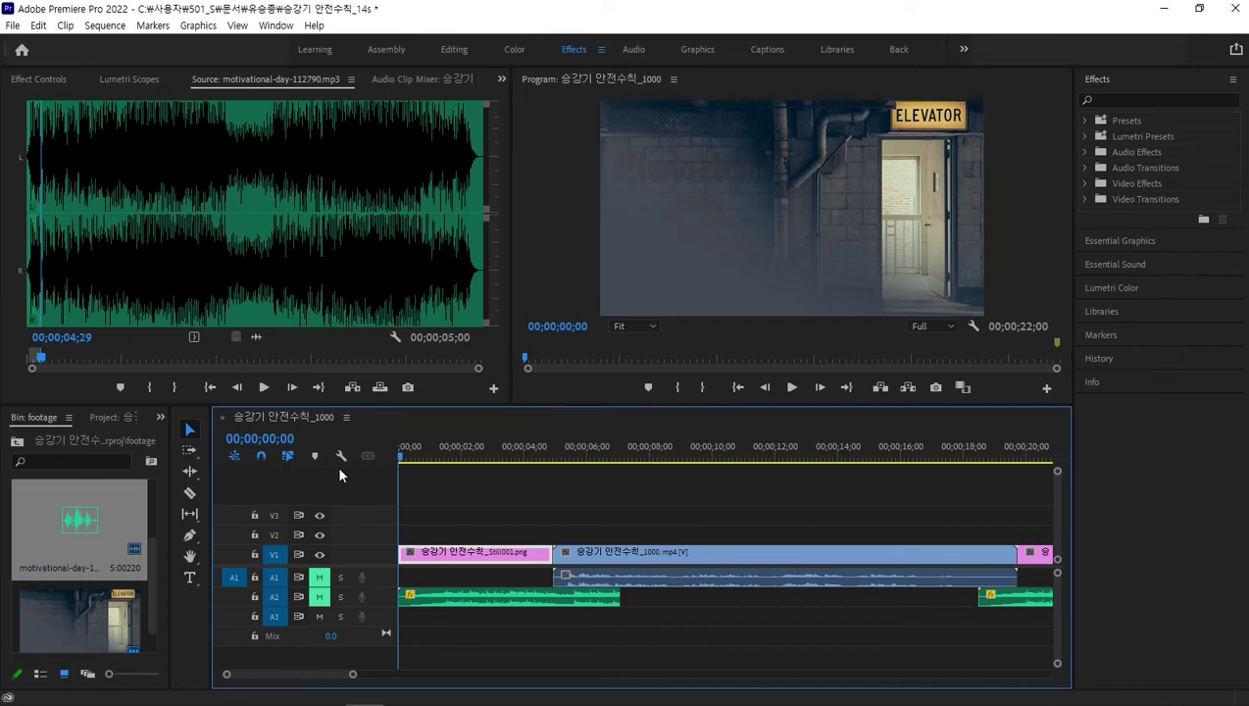
{"action": "key", "text": "space"}
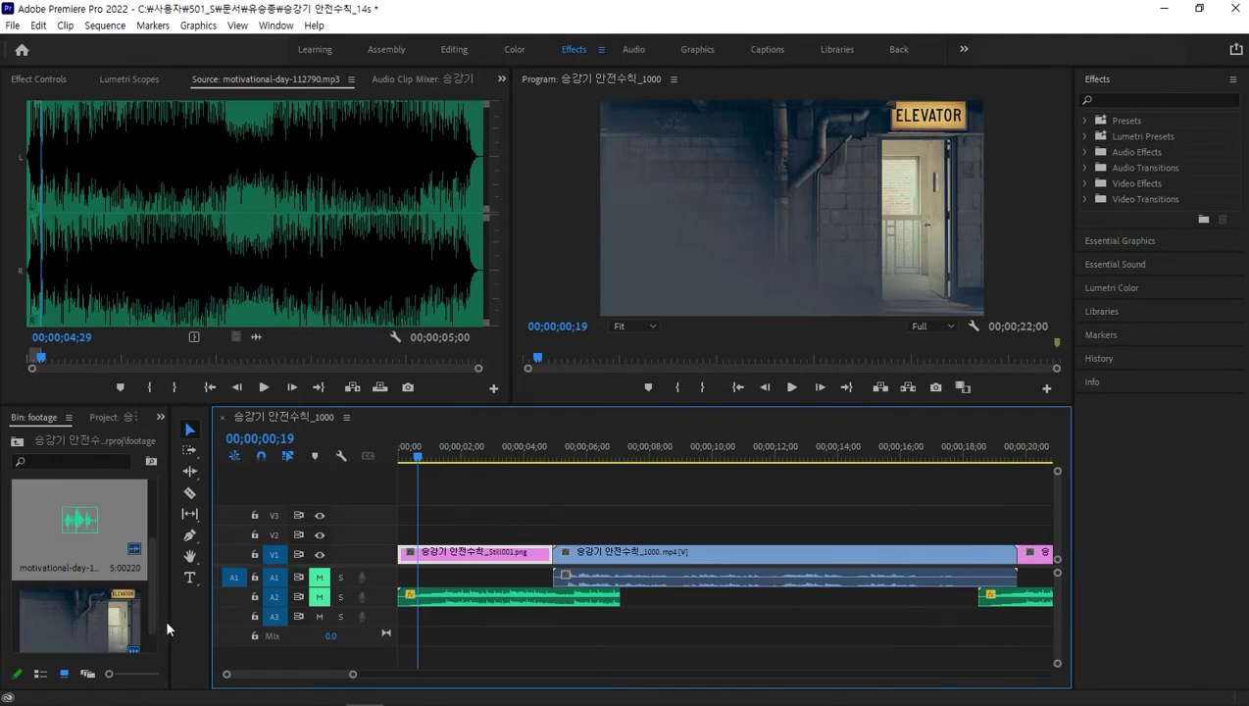
- Widen the footage bin's panel, maximize it, and show the project's top level
{"action": "left_click_drag", "start_coordinate": [170, 618], "coordinate": [419, 618]}
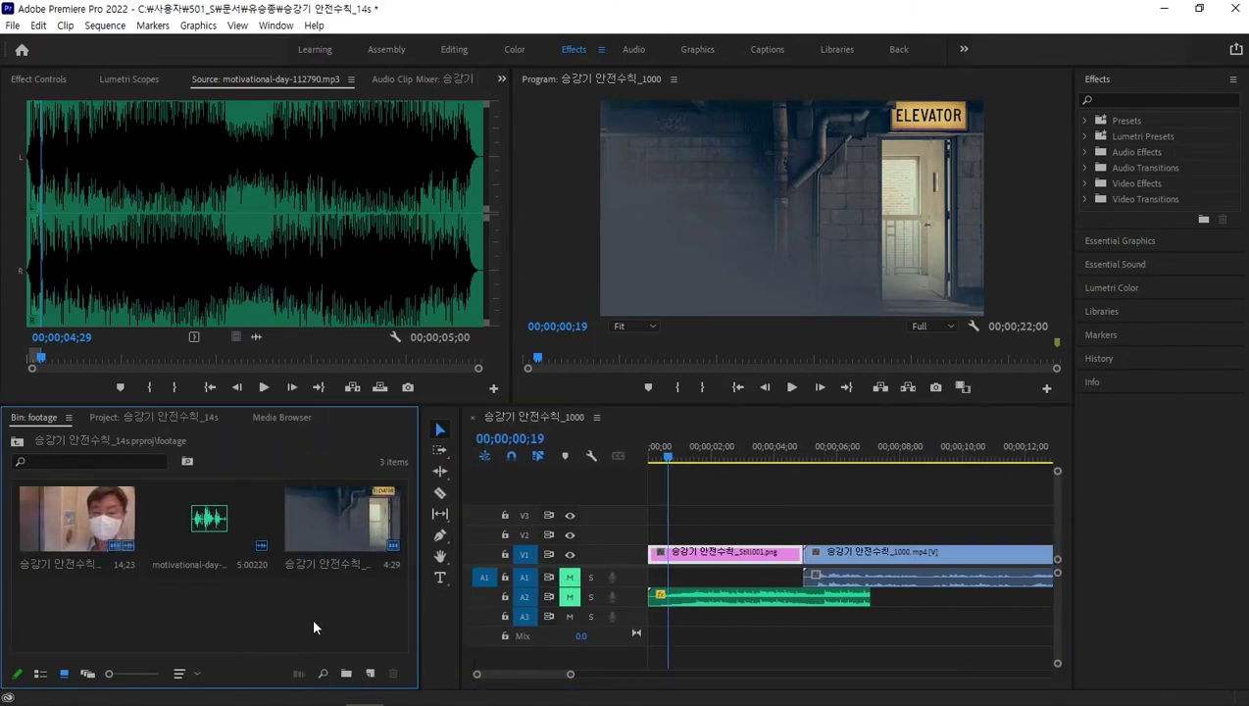
{"action": "key", "text": "grave"}
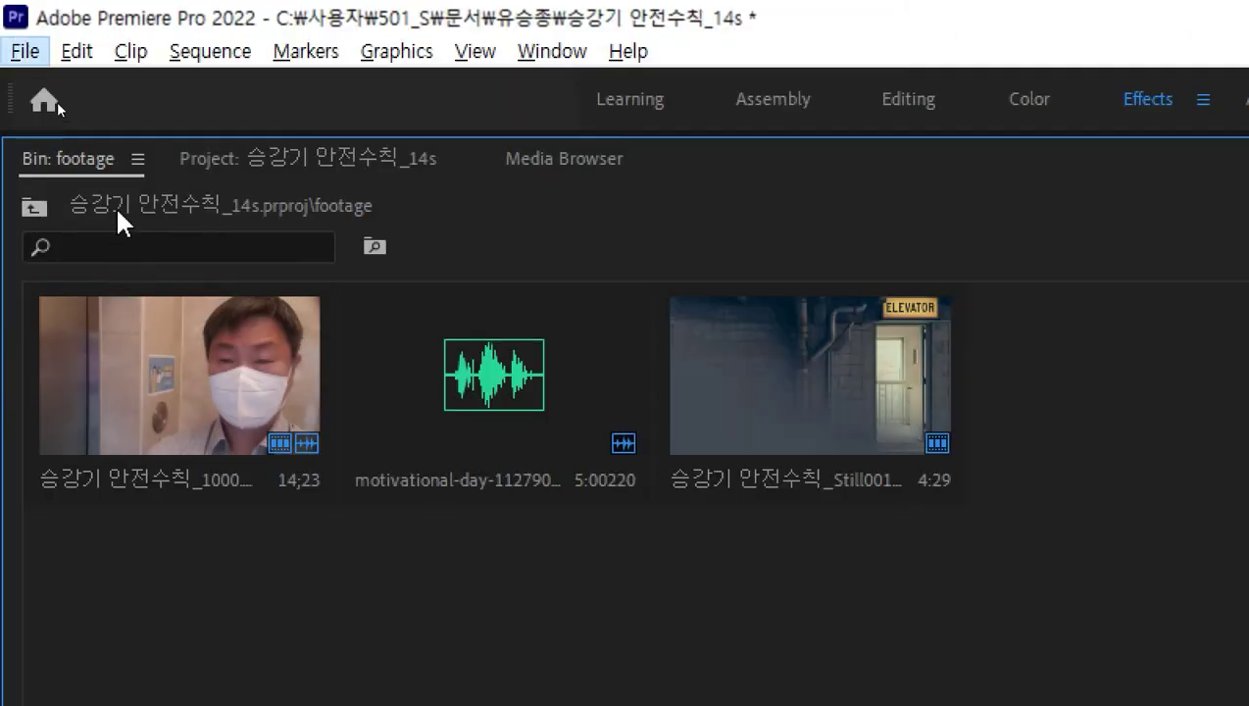
{"action": "left_click", "coordinate": [219, 161]}
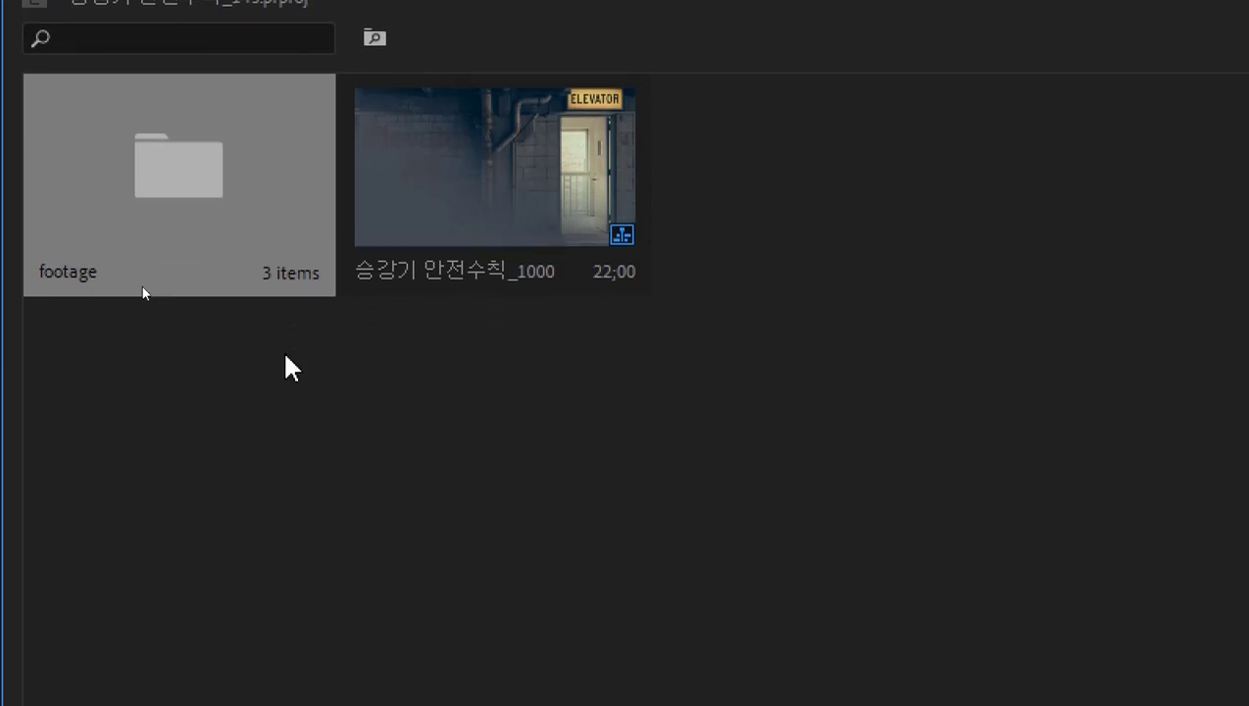
- Create a new bin named 타이틀 at the project's top level
{"action": "right_click", "coordinate": [286, 359]}
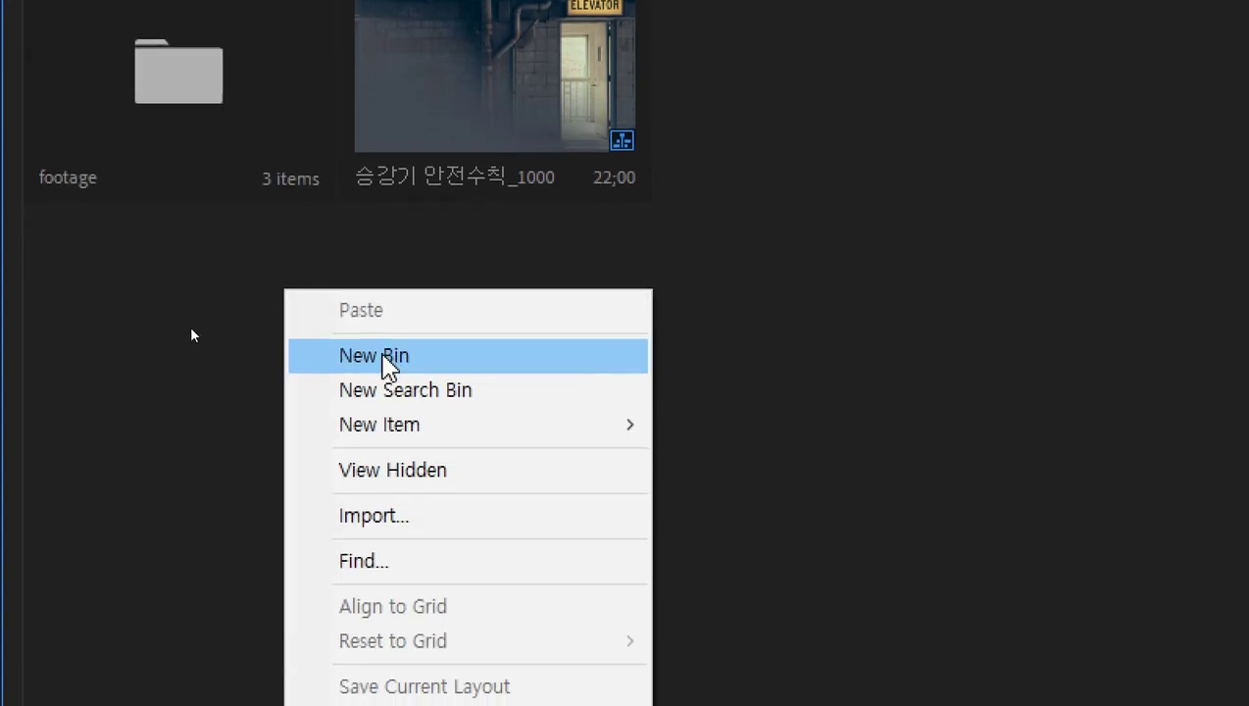
{"action": "left_click", "coordinate": [382, 358]}
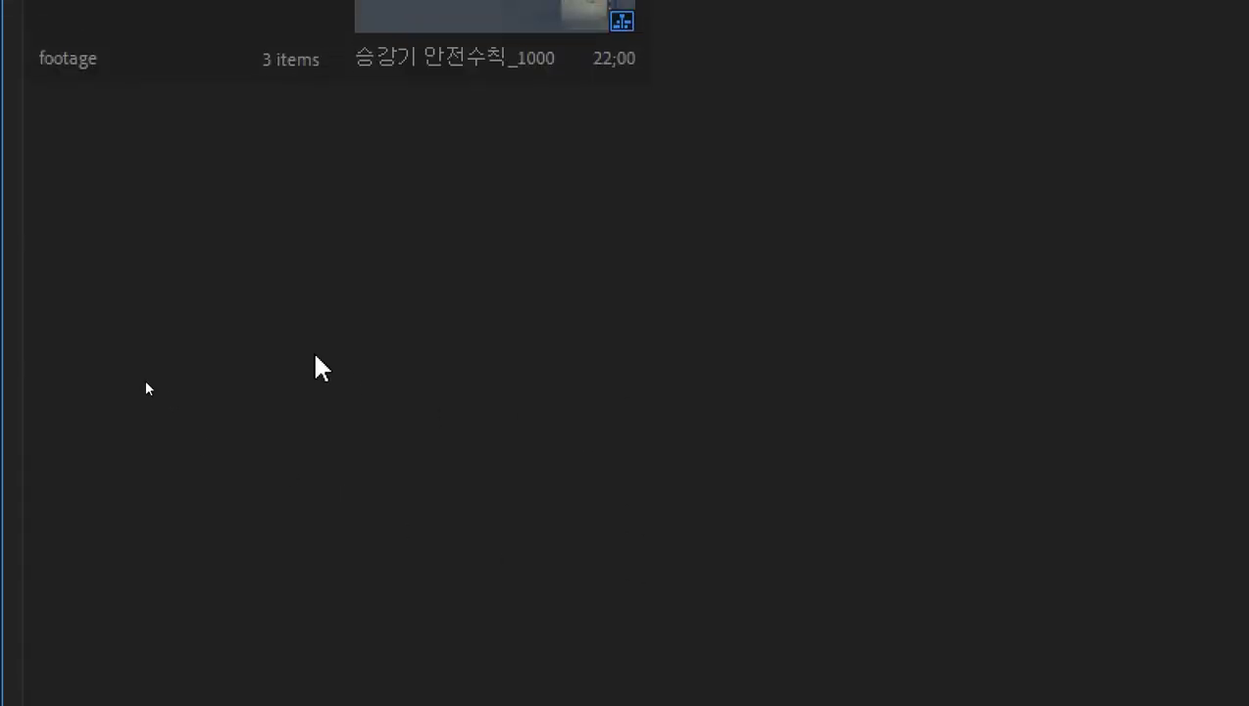
{"action": "right_click", "coordinate": [229, 355]}
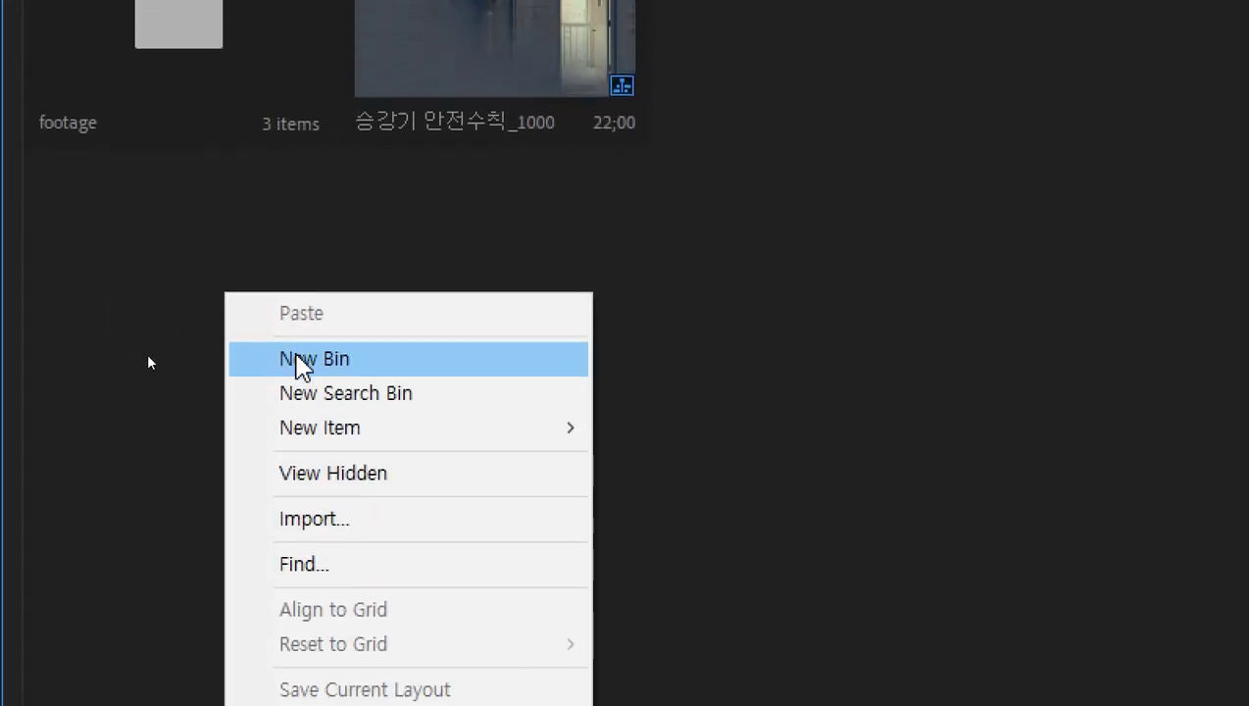
{"action": "left_click", "coordinate": [302, 359]}
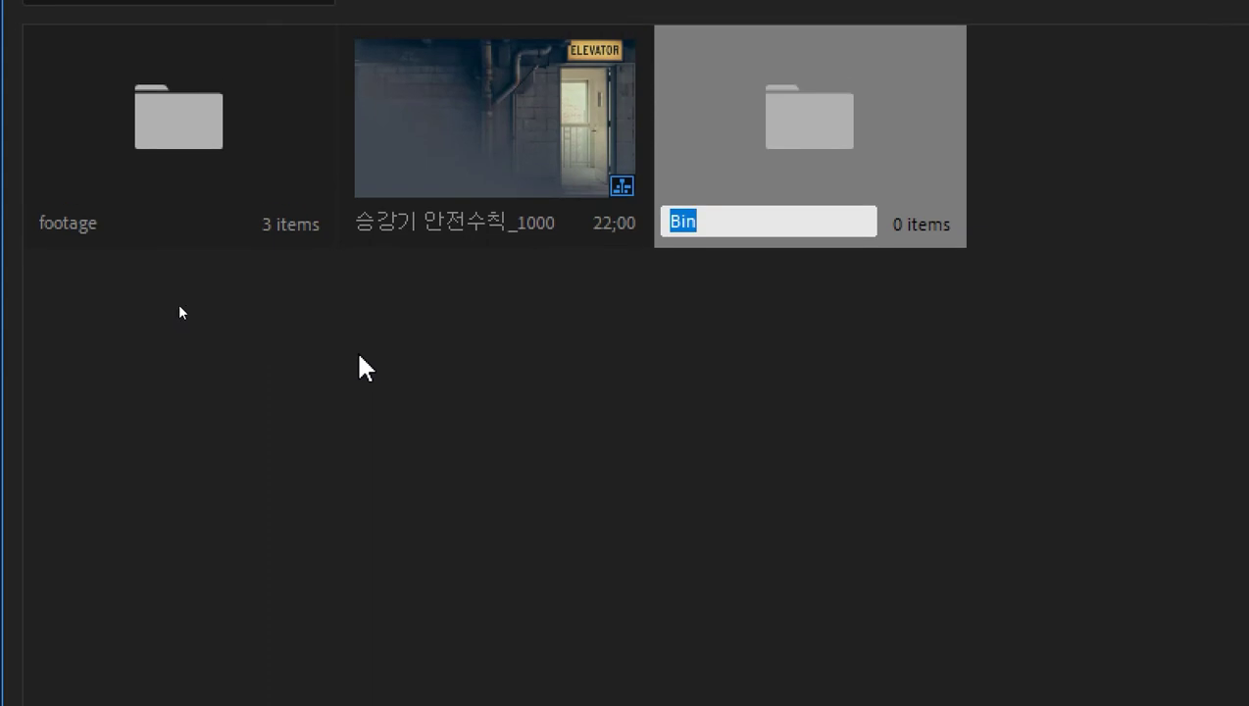
{"action": "type", "text": "하"}
{"action": "key", "text": "BackSpace"}
{"action": "key", "text": "BackSpace"}
{"action": "type", "text": "타"}
{"action": "key", "text": "BackSpace"}
{"action": "key", "text": "BackSpace"}
{"action": "type", "text": "타"}
{"action": "key", "text": "BackSpace"}
{"action": "type", "text": "타이틀"}
{"action": "key", "text": "Tab"}
{"action": "key", "text": "Tab"}
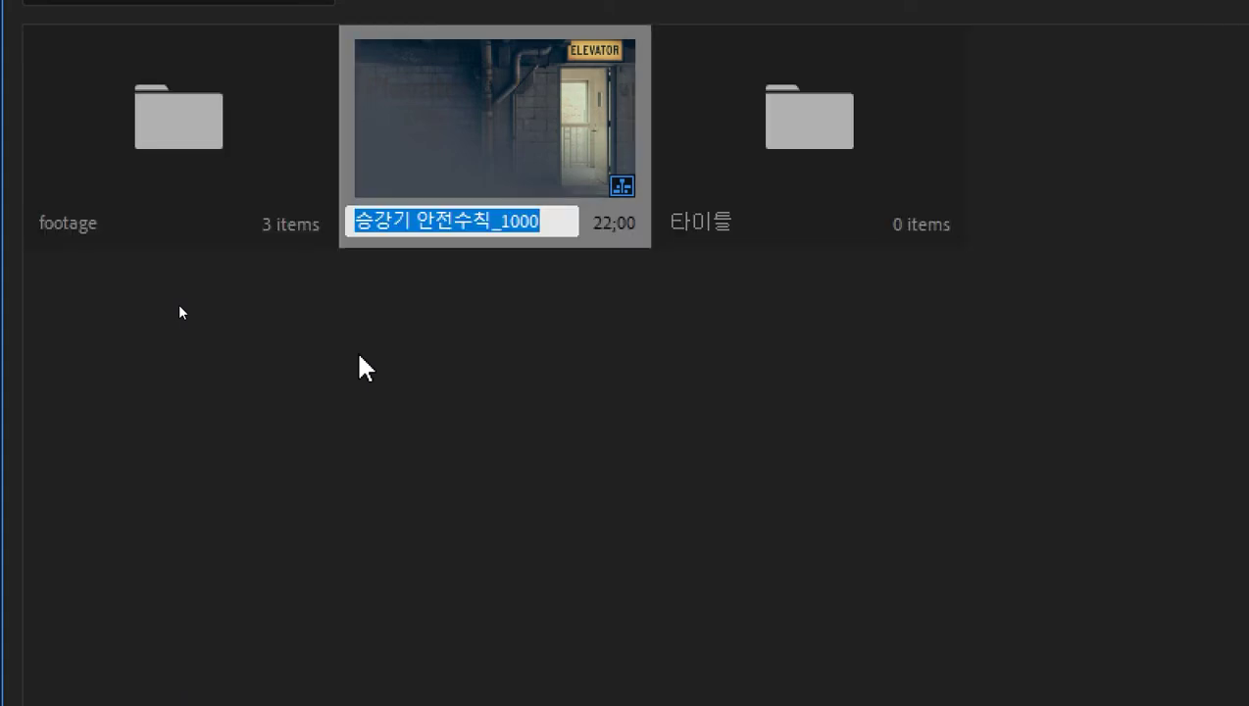
- Open the 타이틀 bin and create a 1000 × 562 legacy title named Title 01 at 29.97 fps Drop-Frame with square pixels
{"action": "double_click", "coordinate": [784, 125]}
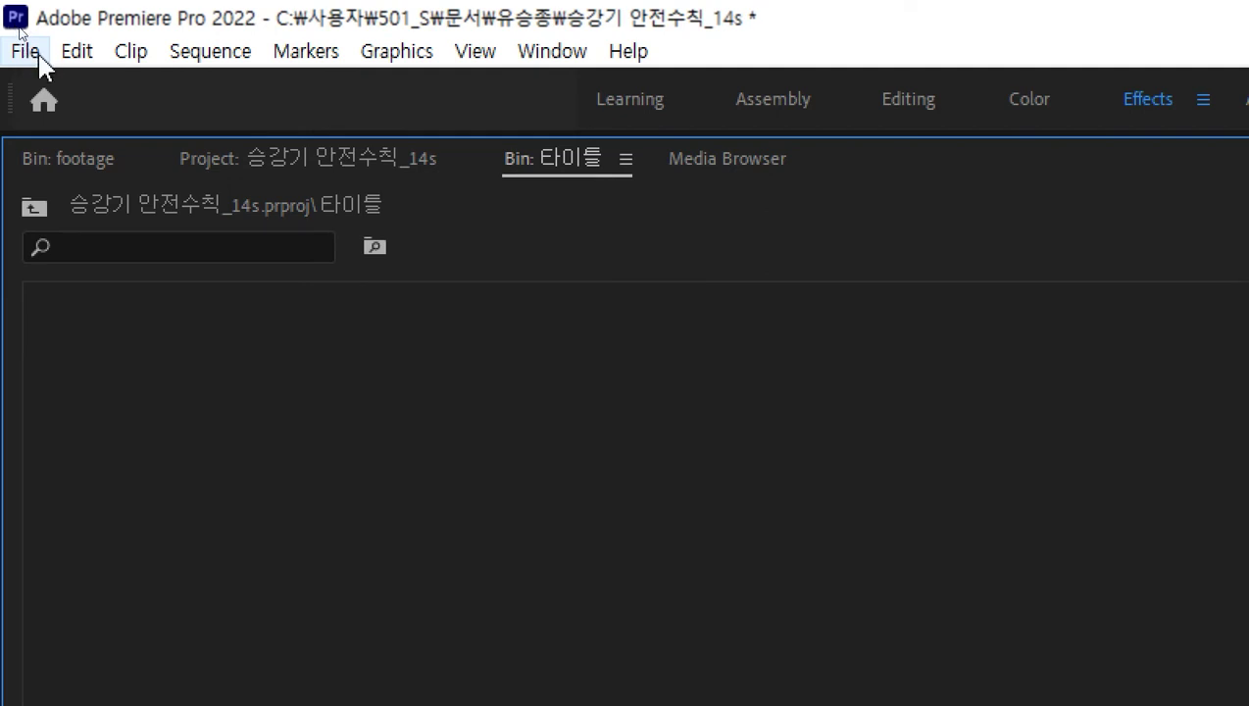
{"action": "left_click", "coordinate": [29, 53]}
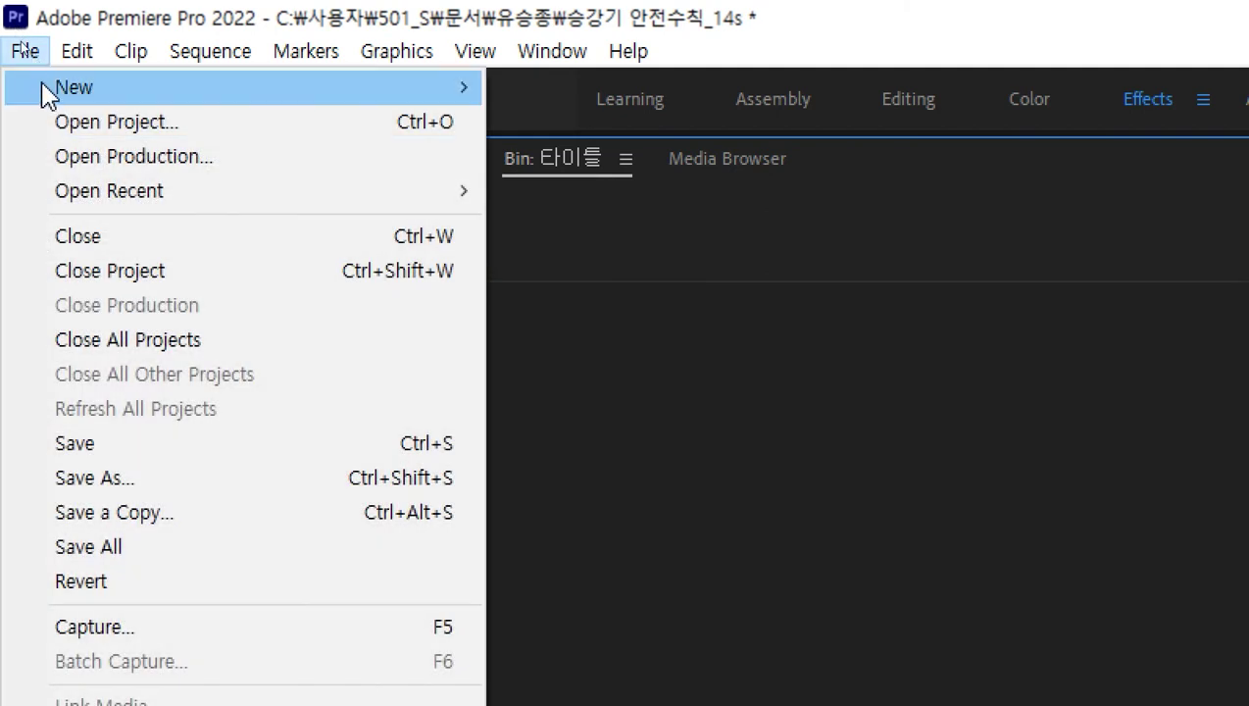
{"action": "mouse_move", "coordinate": [41, 94]}
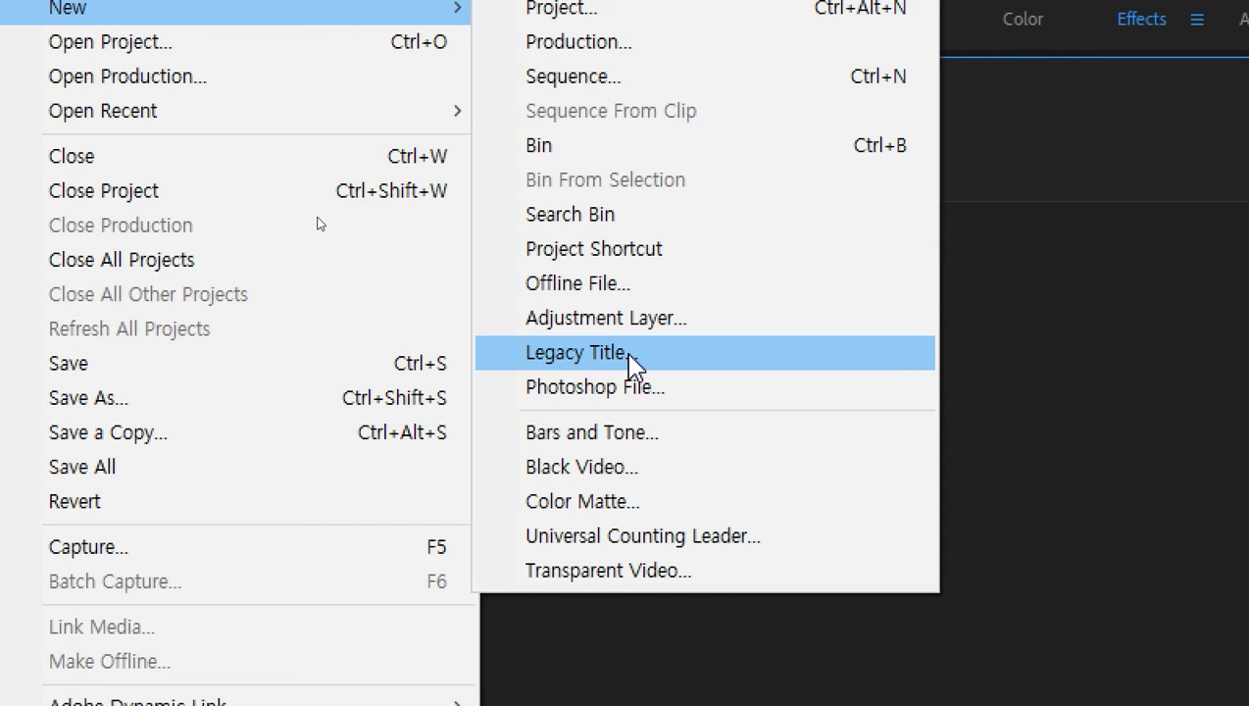
{"action": "left_click", "coordinate": [632, 364]}
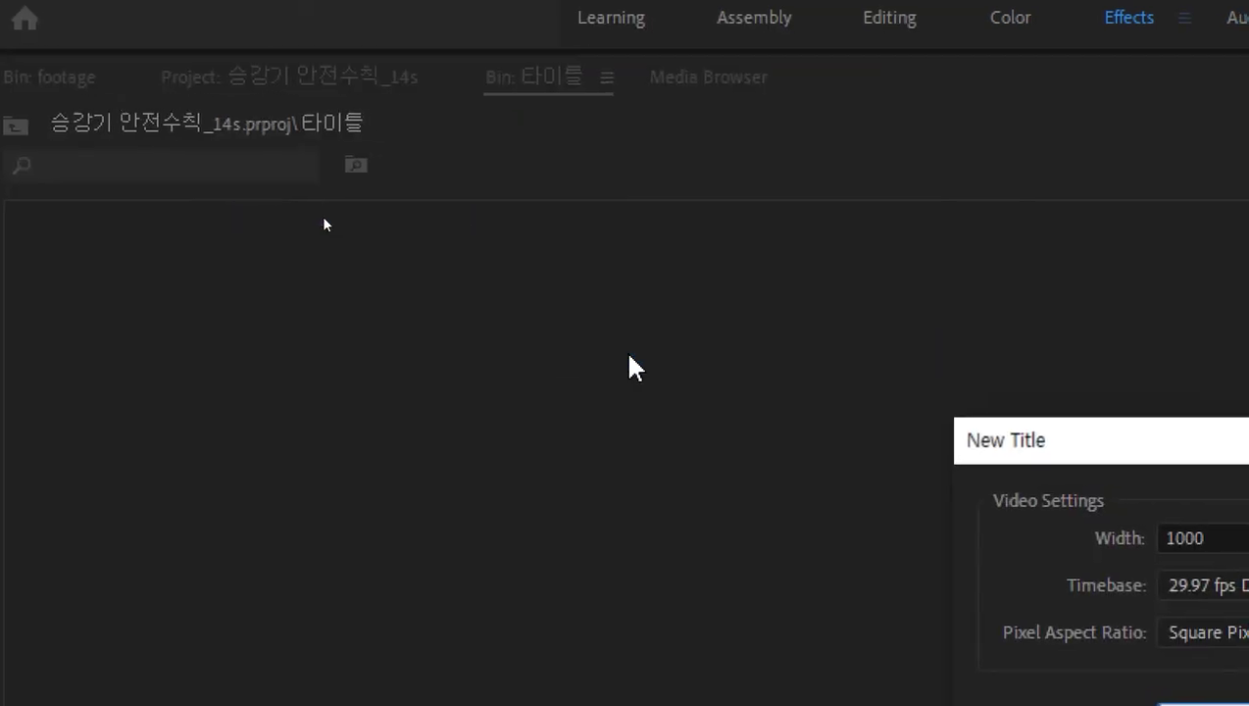
{"action": "left_click_drag", "start_coordinate": [1145, 445], "coordinate": [471, 287]}
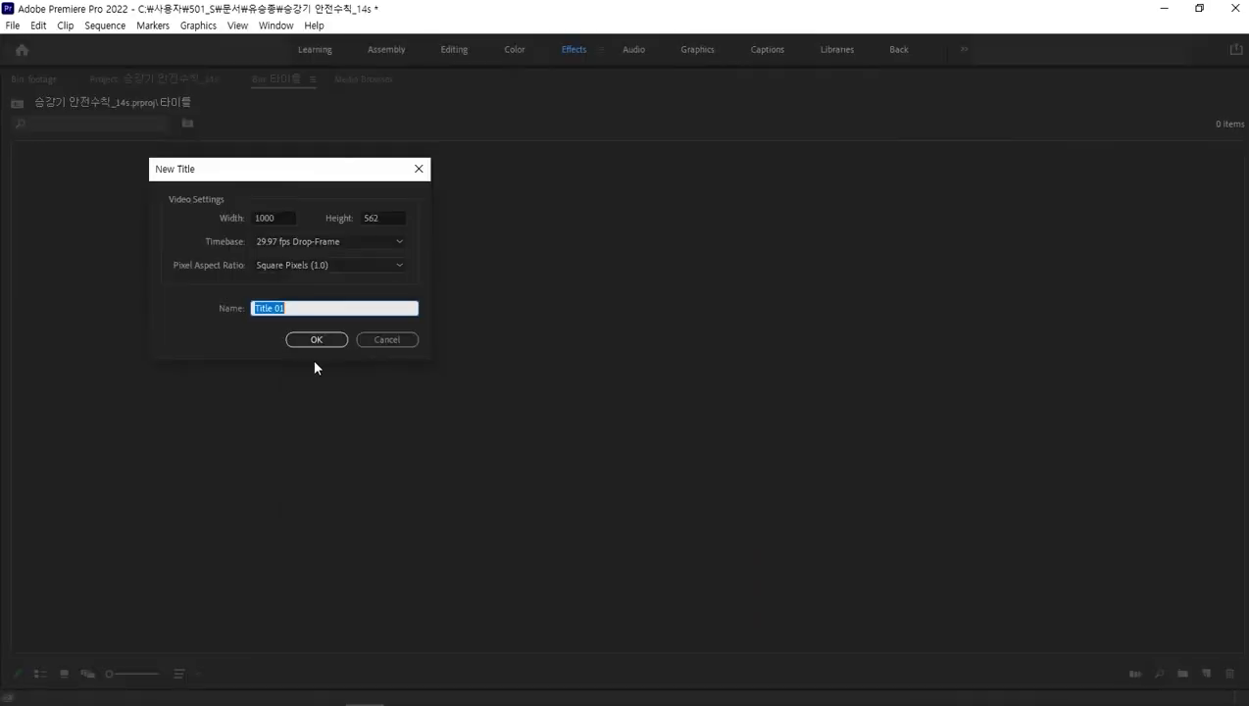
{"action": "left_click", "coordinate": [317, 340]}
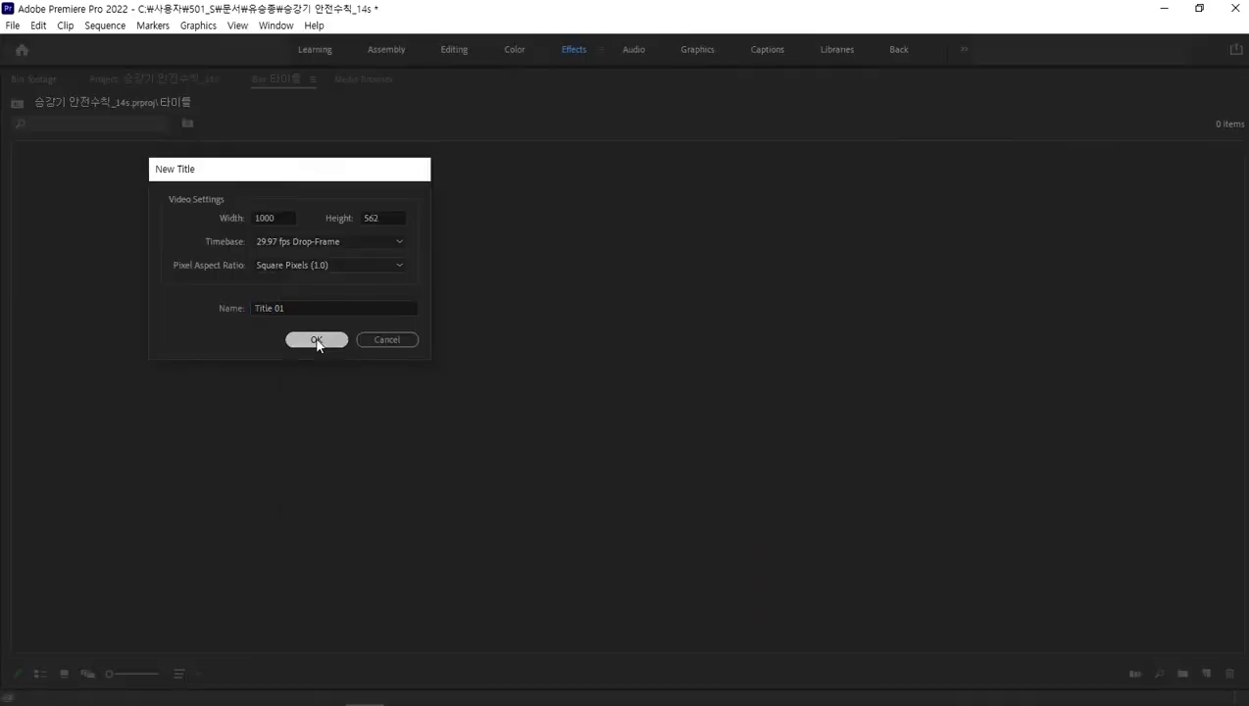
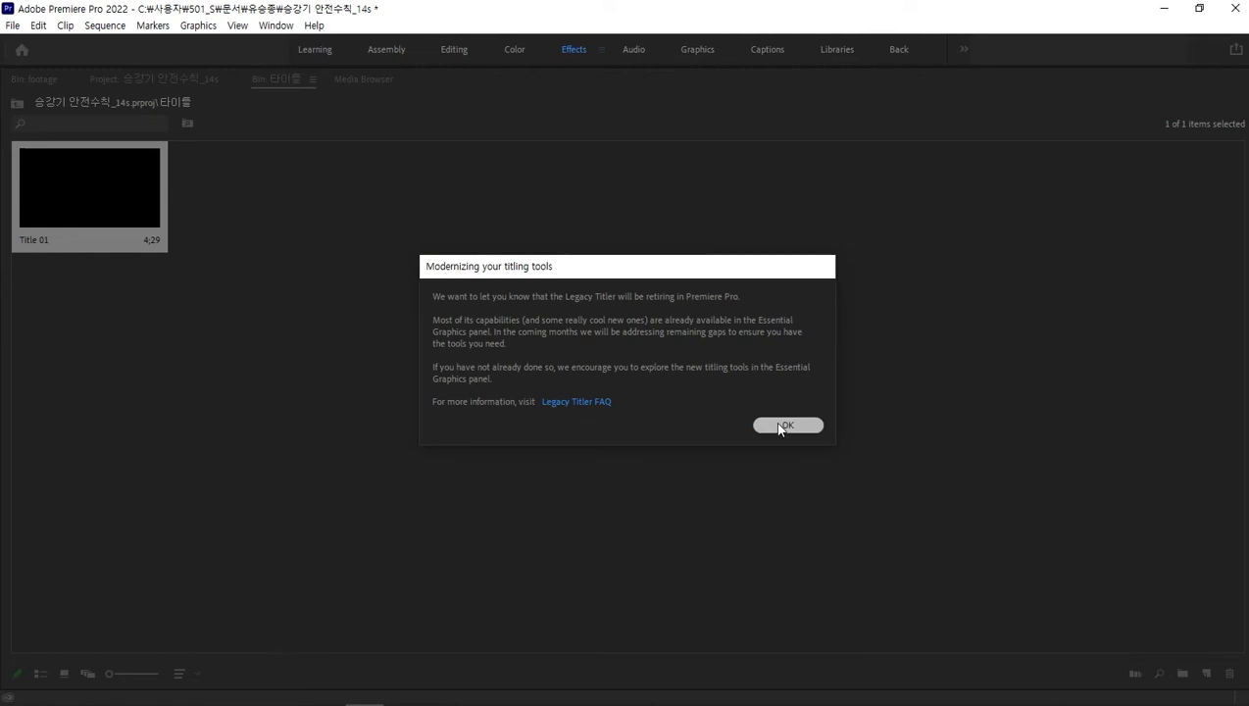
{"action": "left_click", "coordinate": [780, 427]}
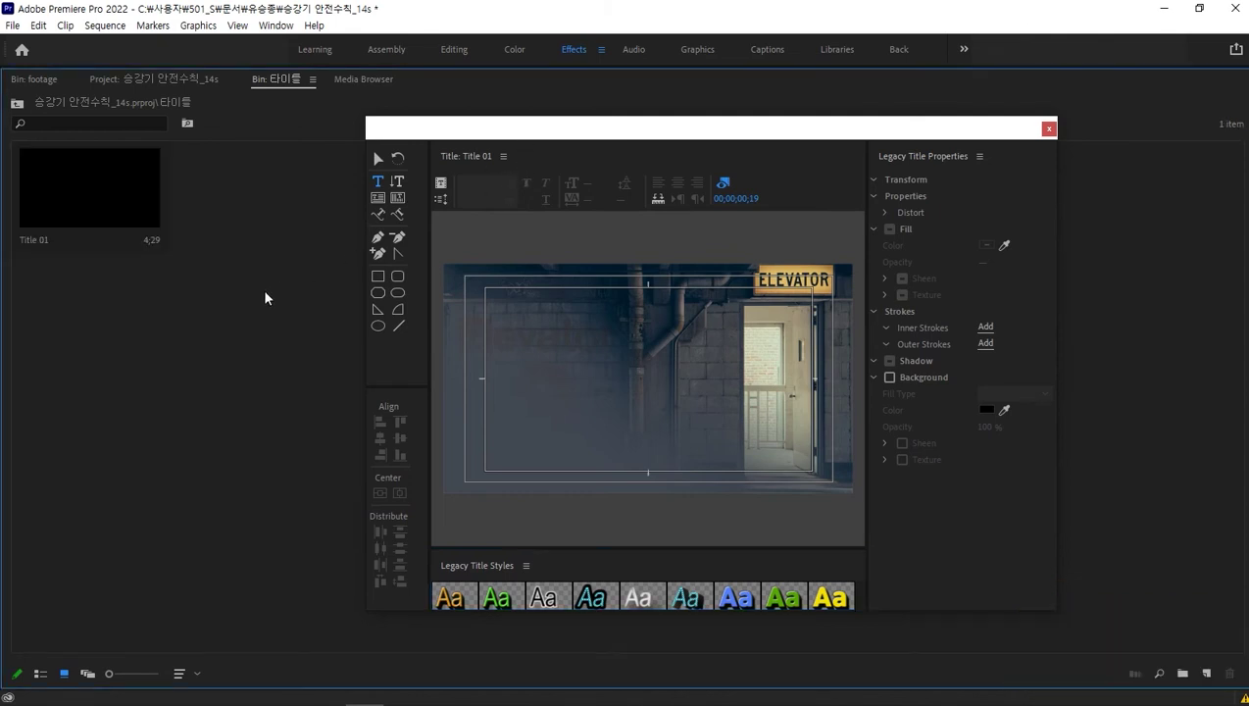
- Restore the normal panel layout and reposition the floating title window over the source and program monitors
{"action": "key", "text": "grave"}
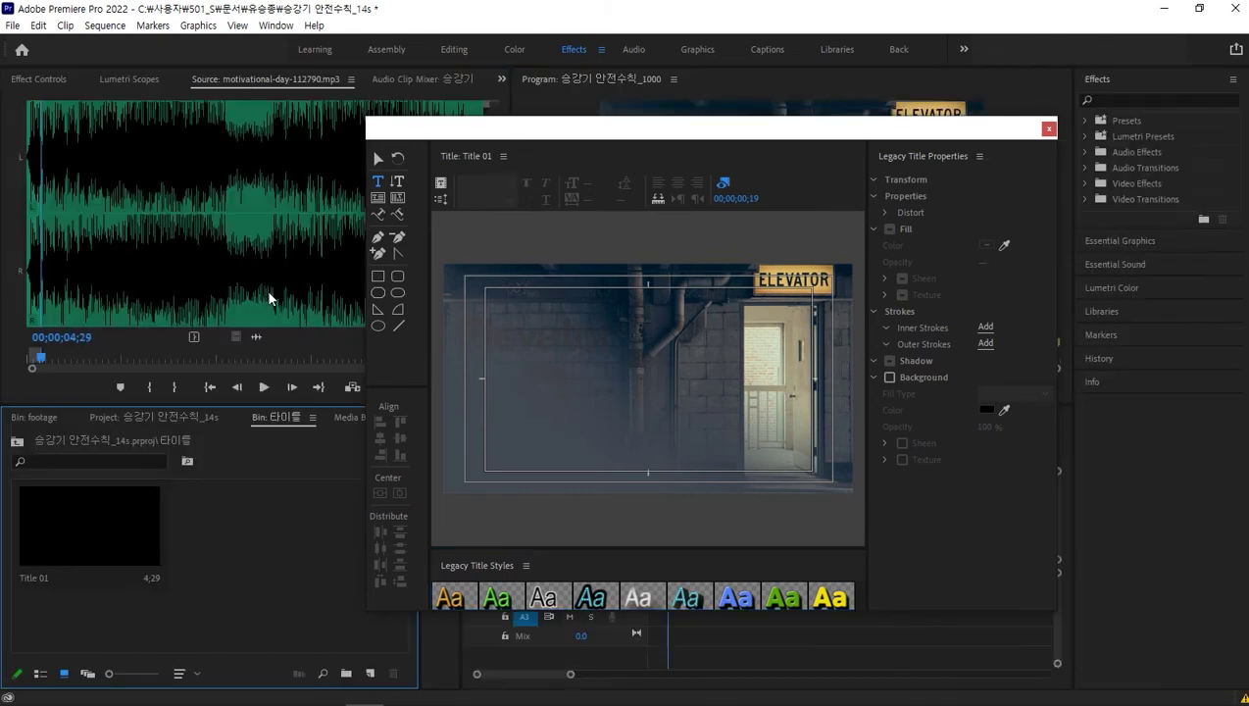
{"action": "key", "text": "grave"}
{"action": "key", "text": "grave"}
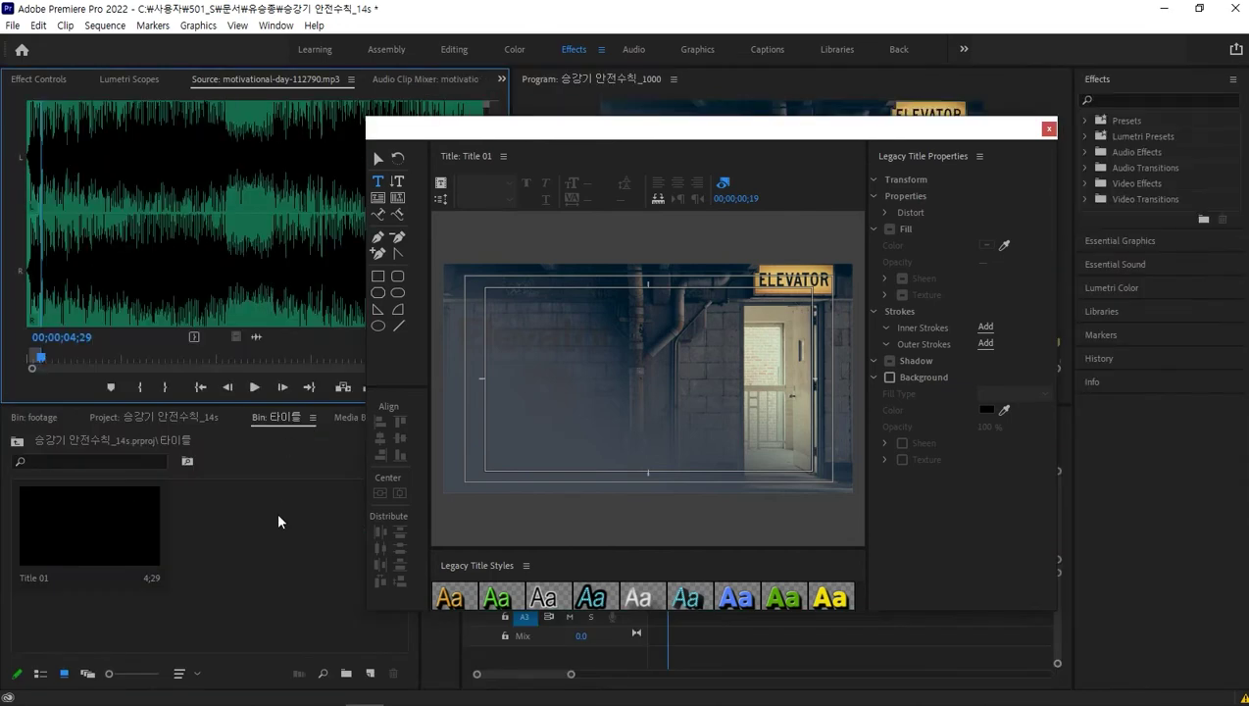
{"action": "left_click_drag", "start_coordinate": [706, 137], "coordinate": [520, 160]}
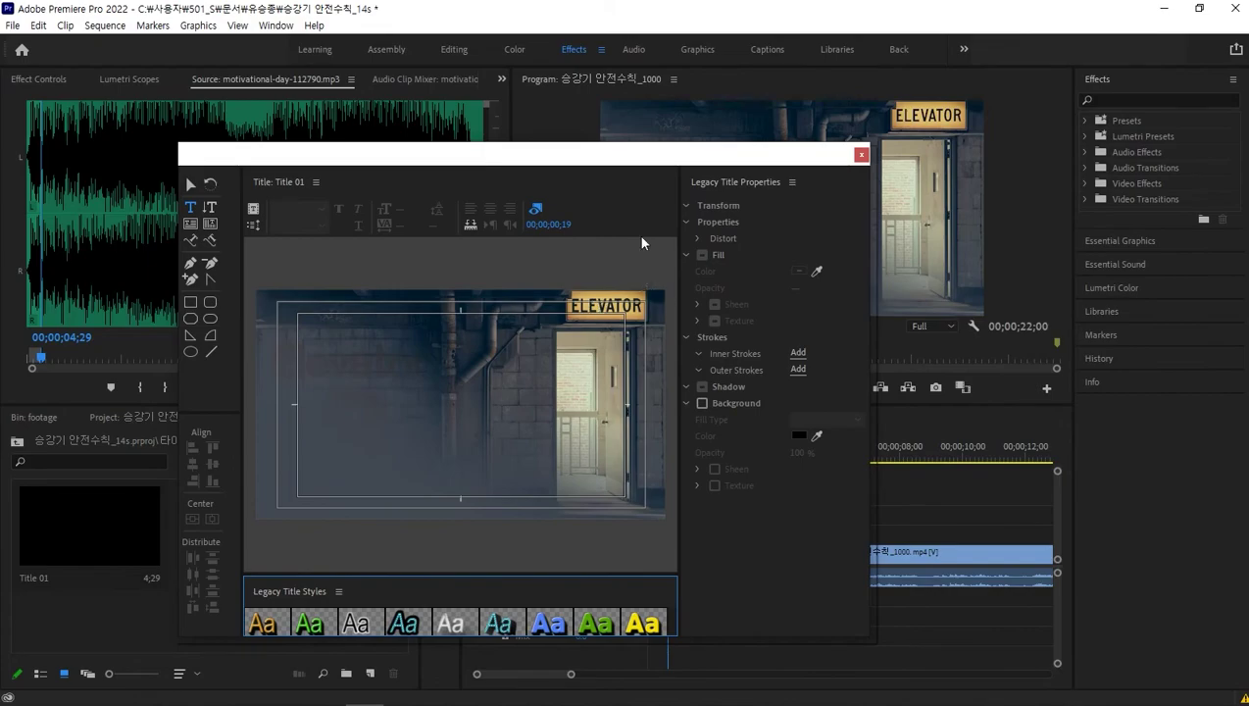
{"action": "left_click_drag", "start_coordinate": [619, 160], "coordinate": [302, 125]}
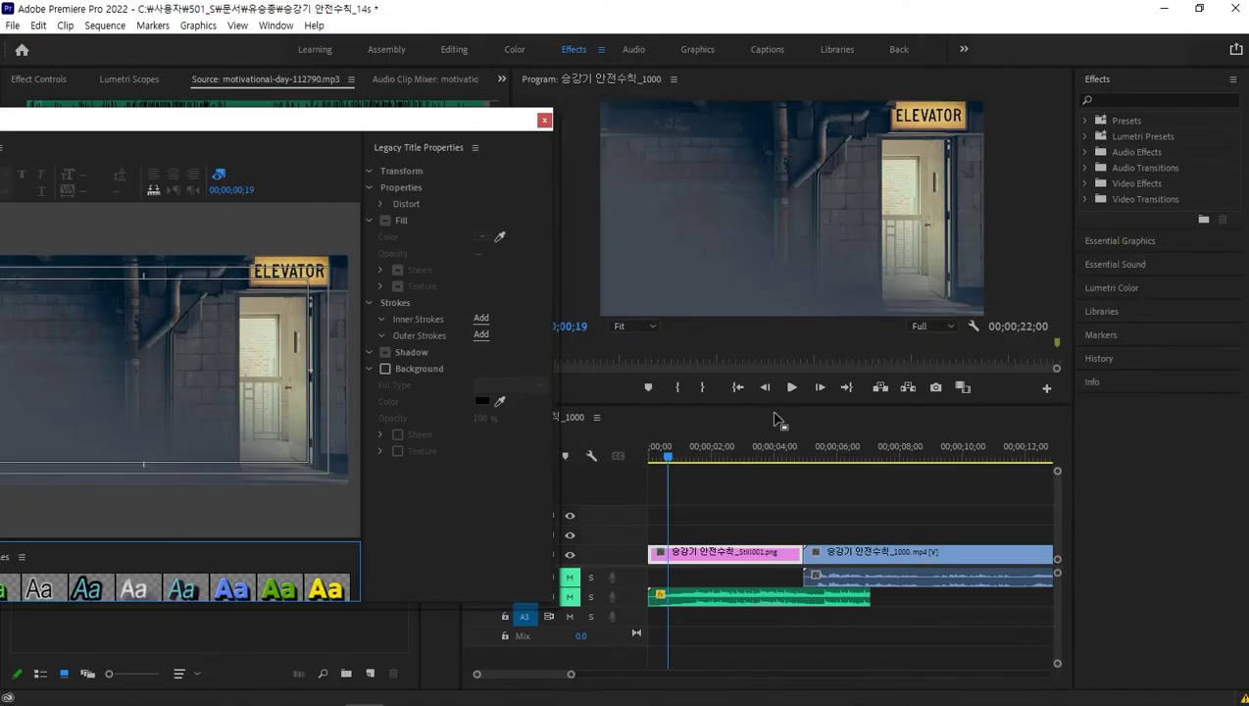
{"action": "left_click_drag", "start_coordinate": [368, 125], "coordinate": [816, 108]}
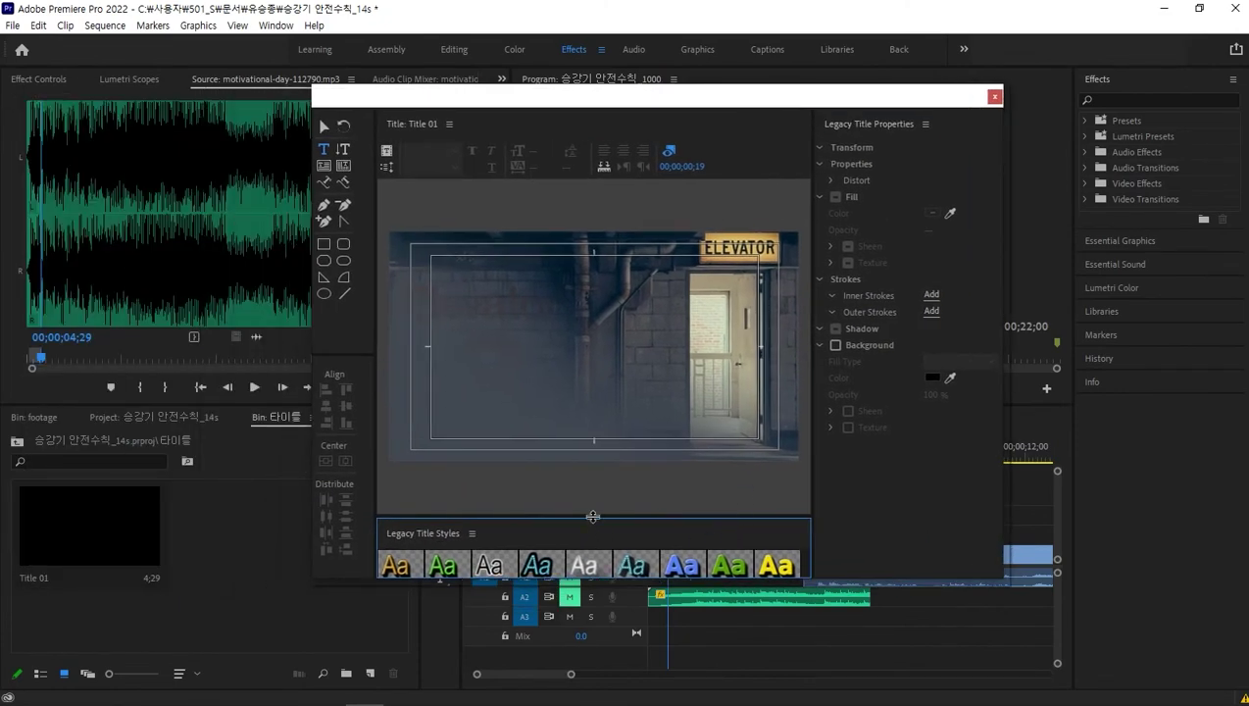
- Enlarge the Legacy Title Styles area to show more style rows, narrow the tools column, and shift the title window over the source monitor
{"action": "left_click_drag", "start_coordinate": [592, 518], "coordinate": [594, 440]}
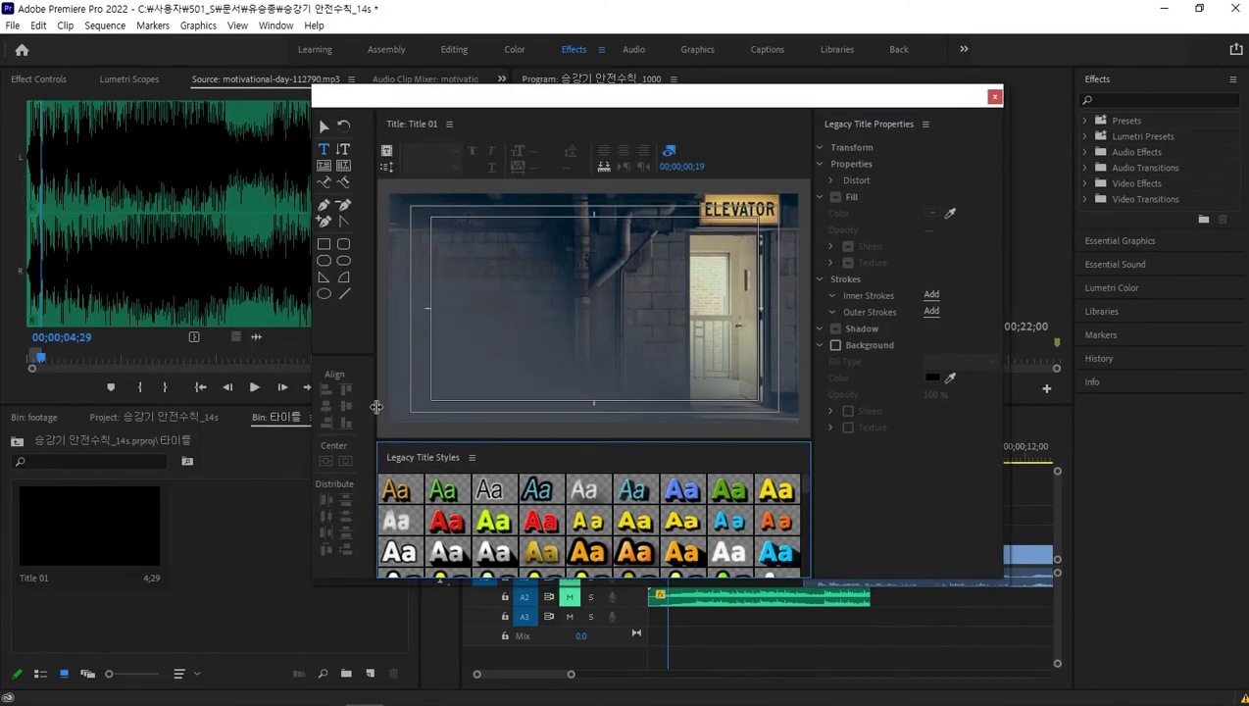
{"action": "left_click_drag", "start_coordinate": [376, 406], "coordinate": [329, 399]}
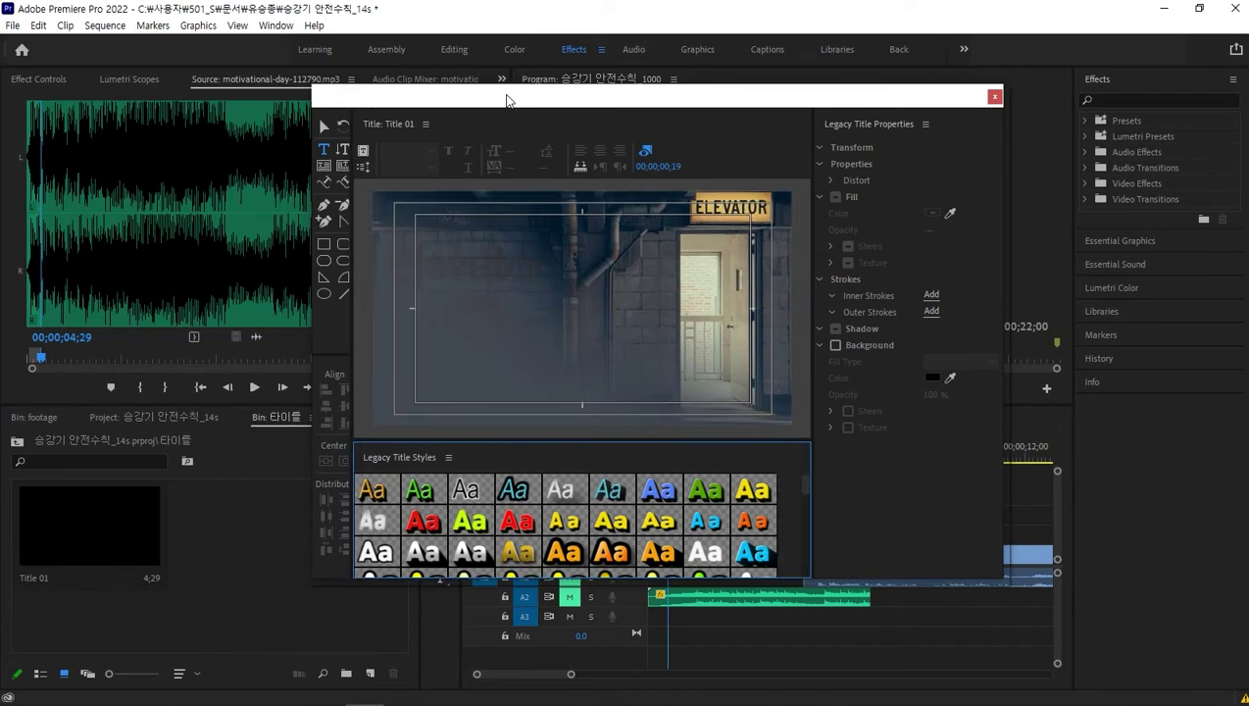
{"action": "left_click_drag", "start_coordinate": [505, 100], "coordinate": [393, 106]}
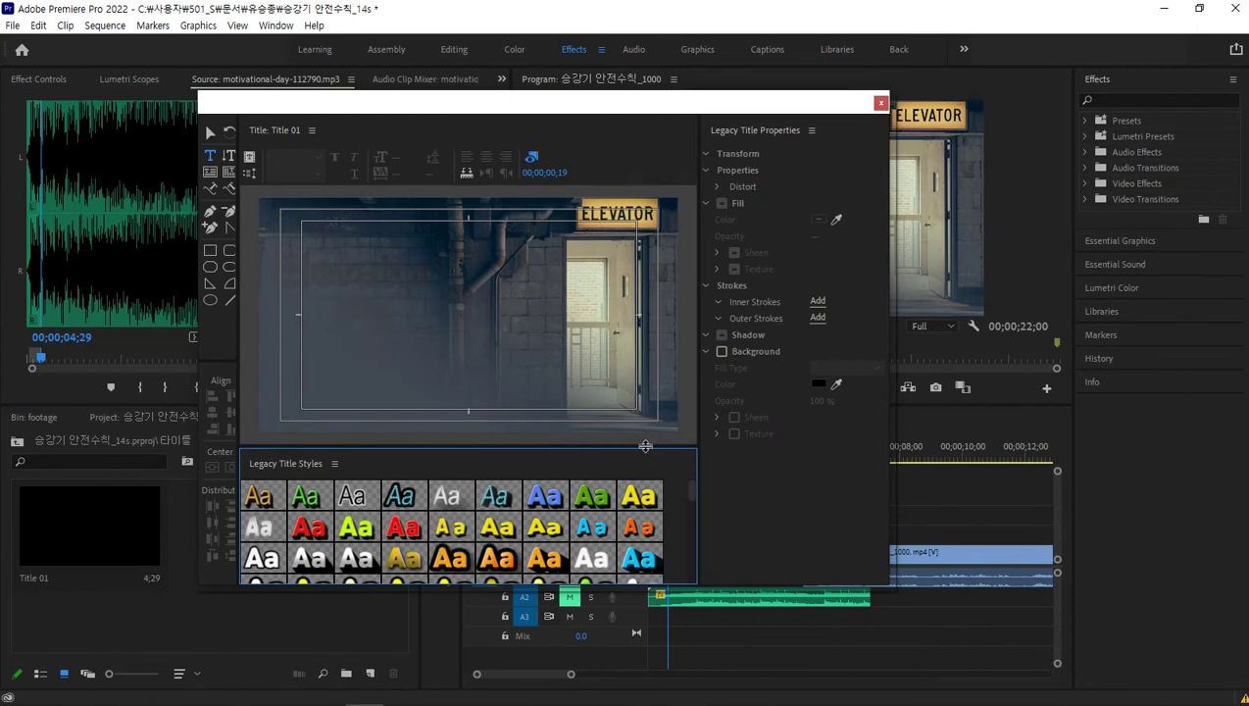
{"action": "left_click_drag", "start_coordinate": [650, 450], "coordinate": [662, 369]}
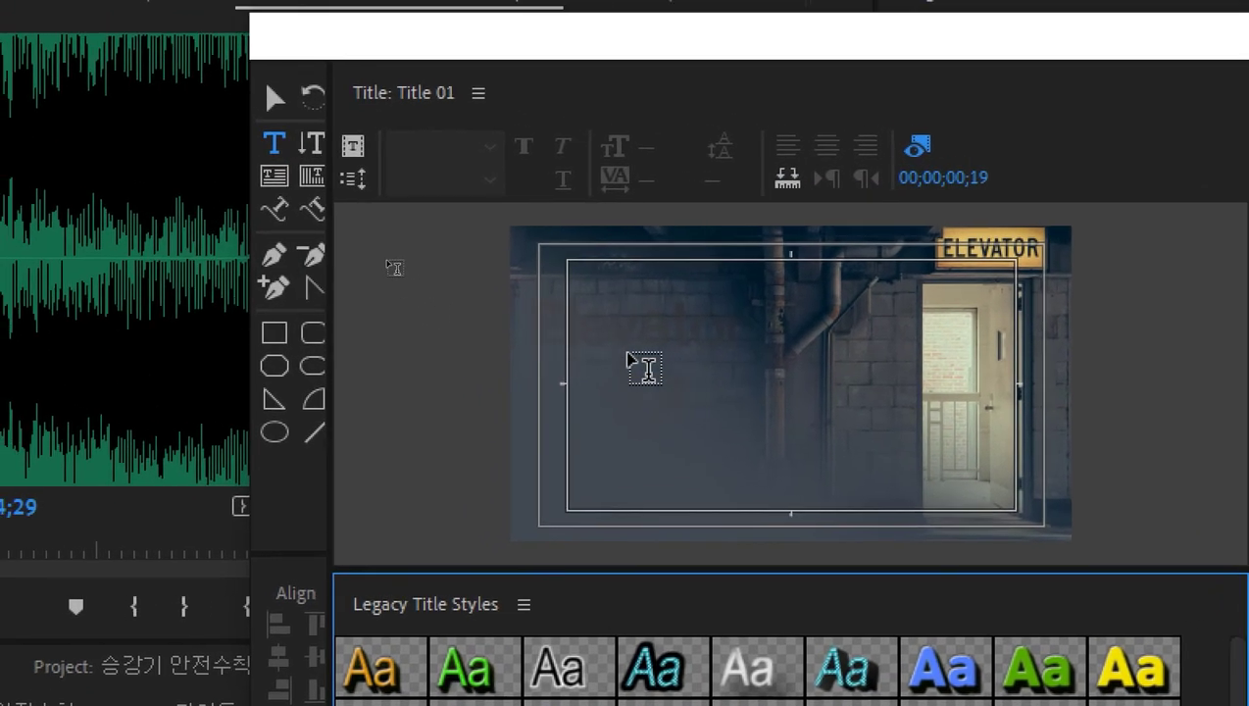
- Add the text 승강기 on the dark wall area of the title, apply the orange Tmon몬소리 Black 274 style, and deselect the text
{"action": "left_click", "coordinate": [629, 353]}
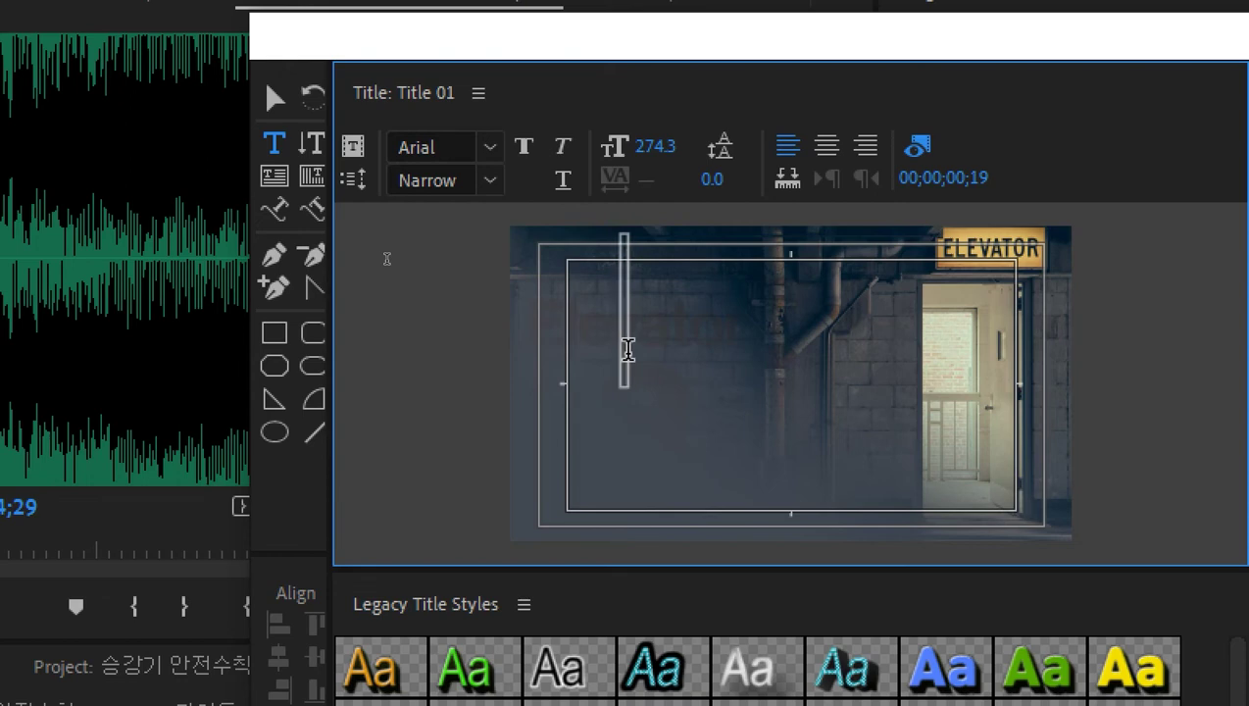
{"action": "type", "text": "승강기"}
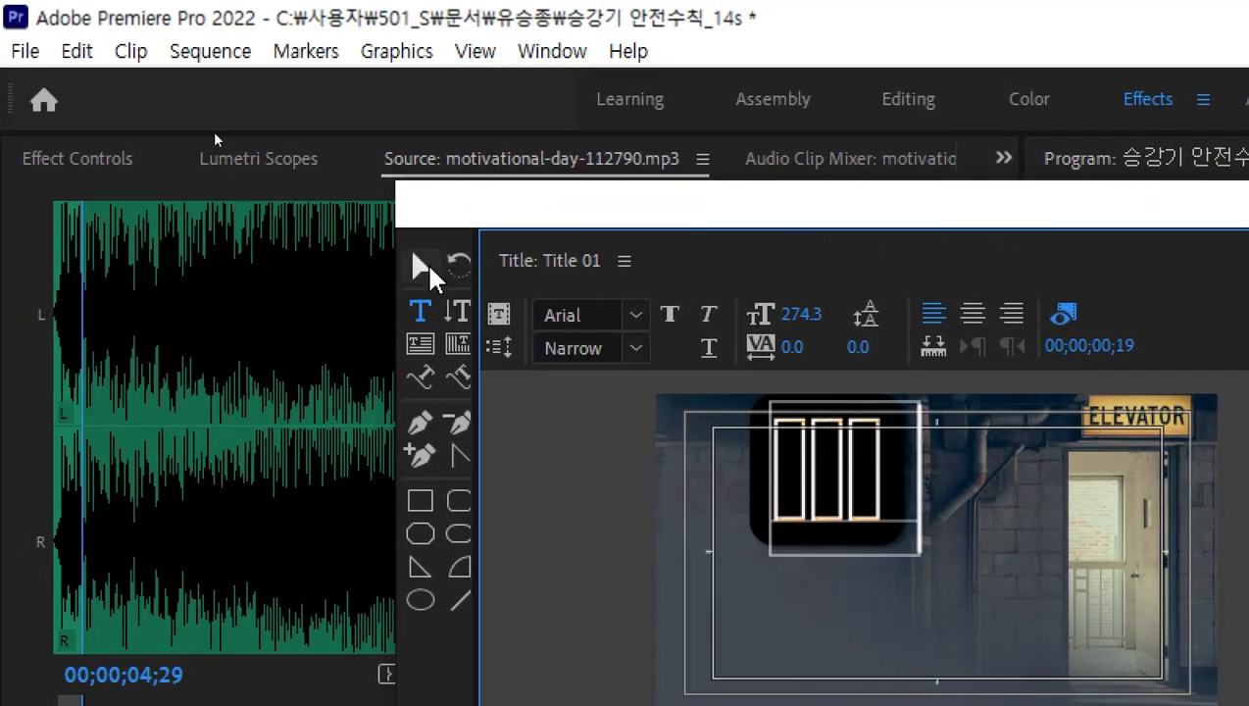
{"action": "left_click", "coordinate": [430, 267]}
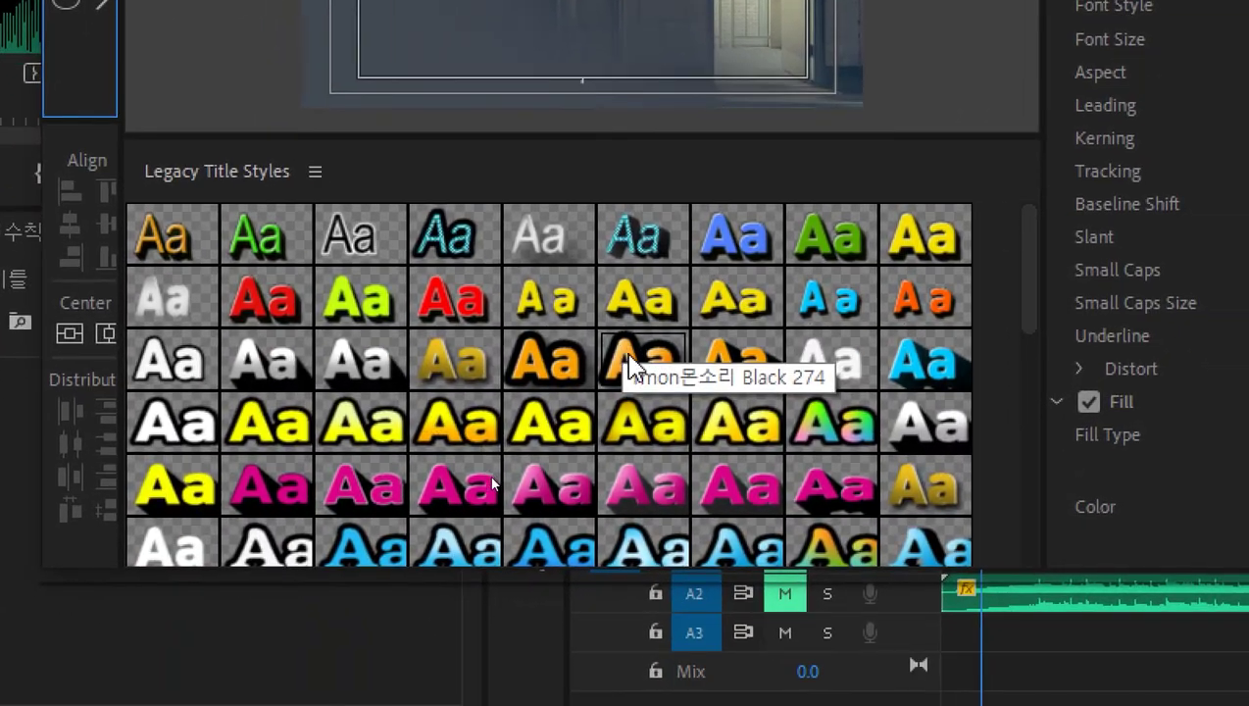
{"action": "left_click", "coordinate": [628, 355]}
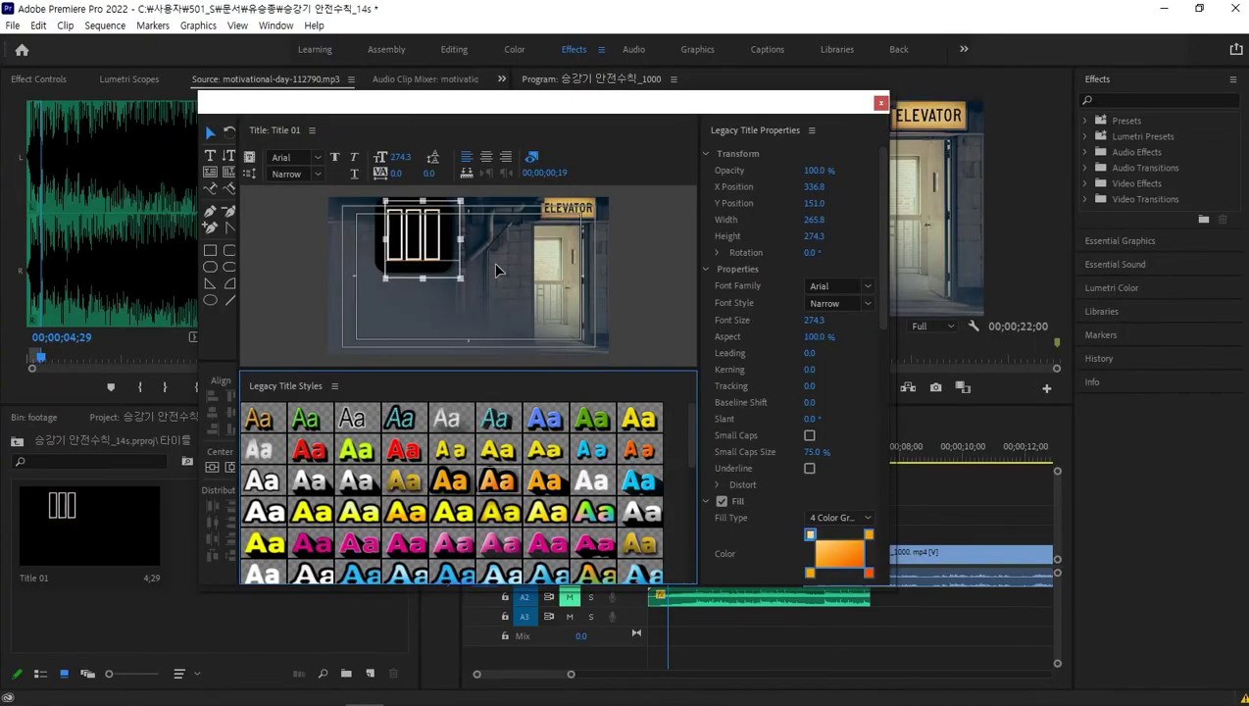
{"action": "left_click", "coordinate": [495, 270]}
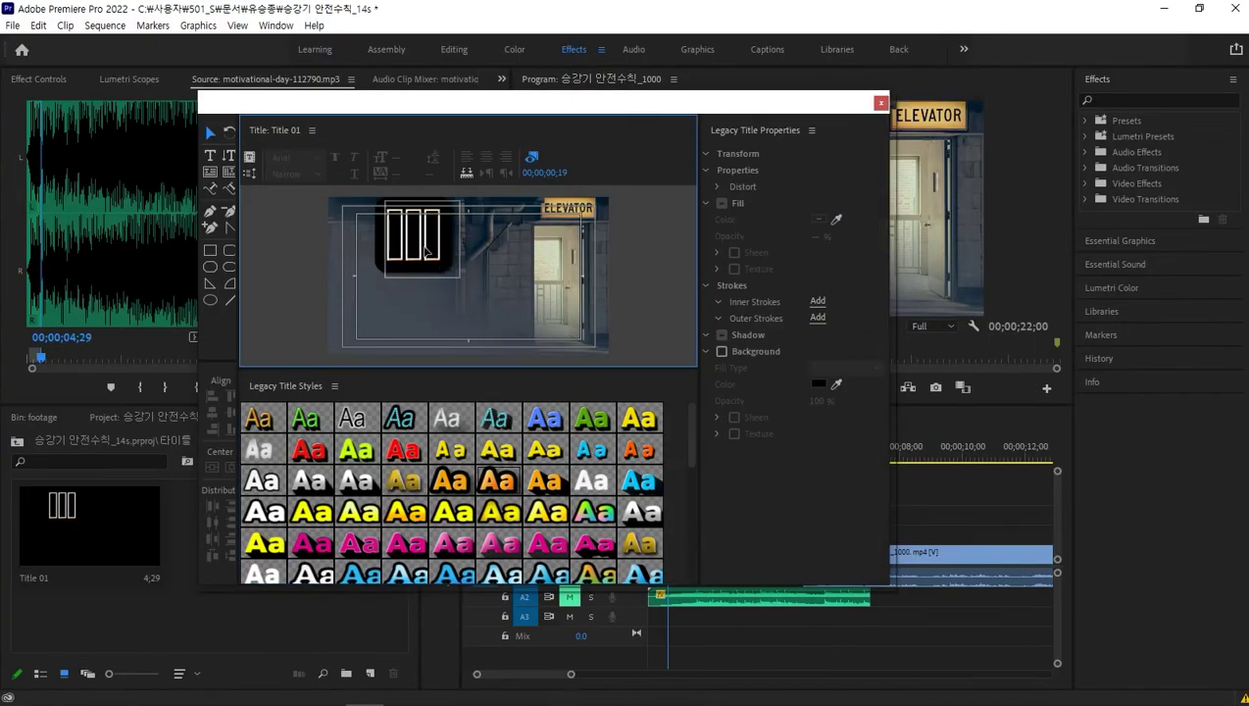
- Move the 승강기 text slightly lower on the dark wall and try the orange and blue title styles on it
{"action": "left_click_drag", "start_coordinate": [449, 263], "coordinate": [449, 279]}
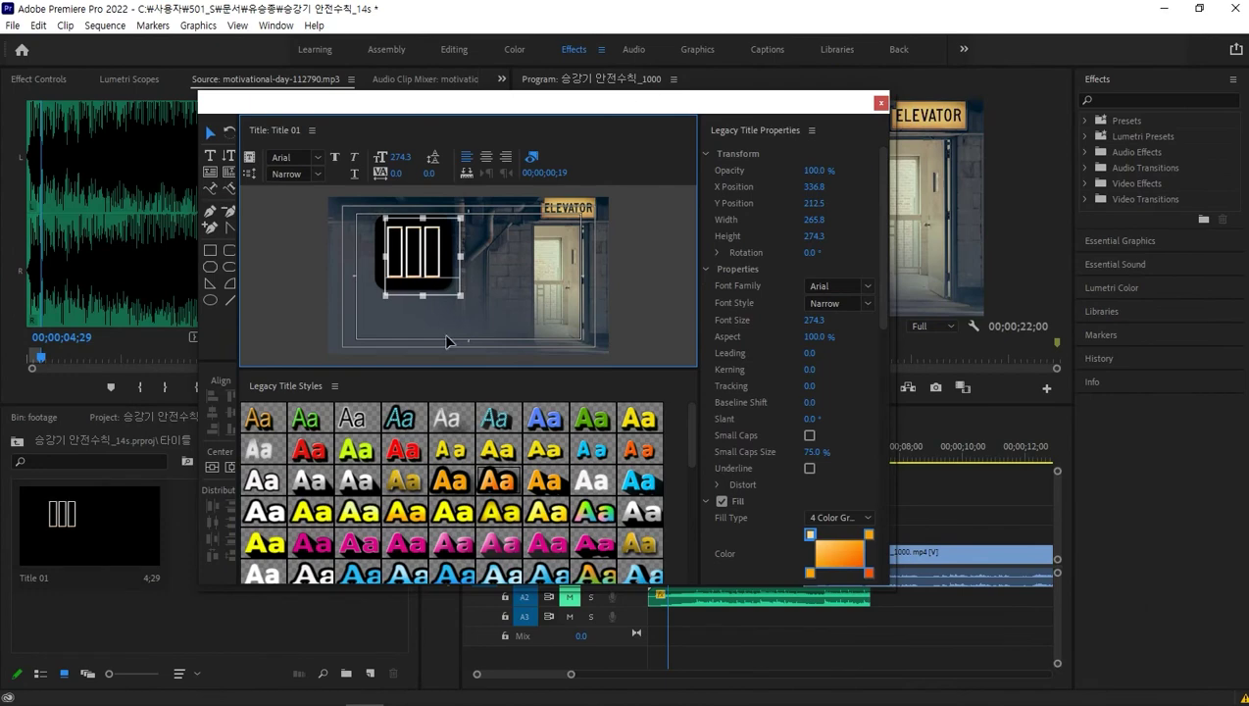
{"action": "left_click", "coordinate": [521, 487]}
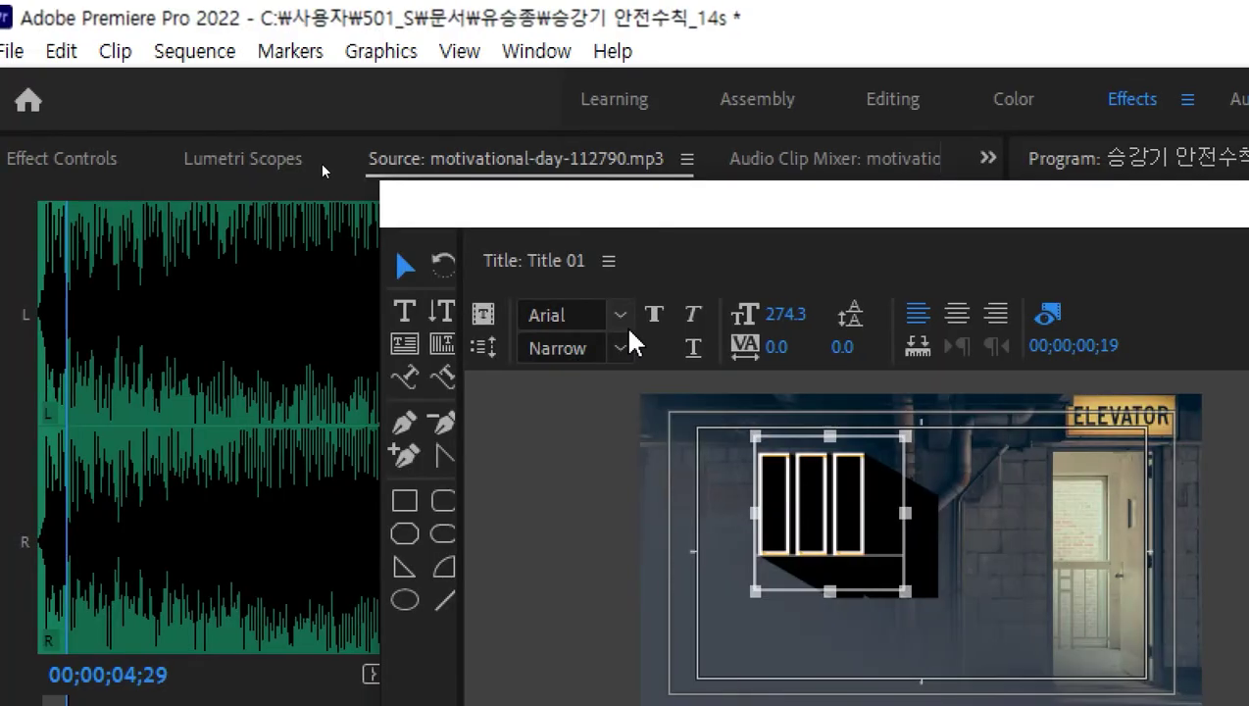
{"action": "left_click", "coordinate": [642, 482]}
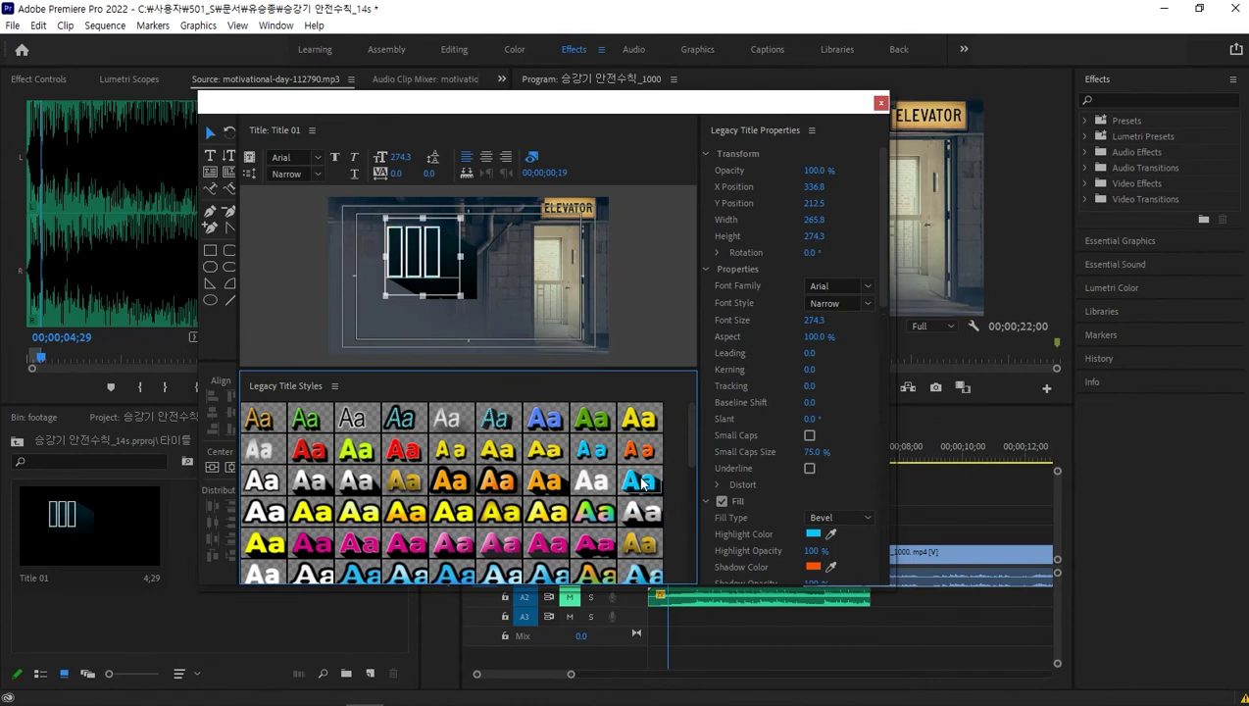
- Set the 승강기 text's font to 여기어때 잘난체 and apply a solid yellow title style
{"action": "left_click", "coordinate": [538, 308]}
{"action": "key", "text": "t"}
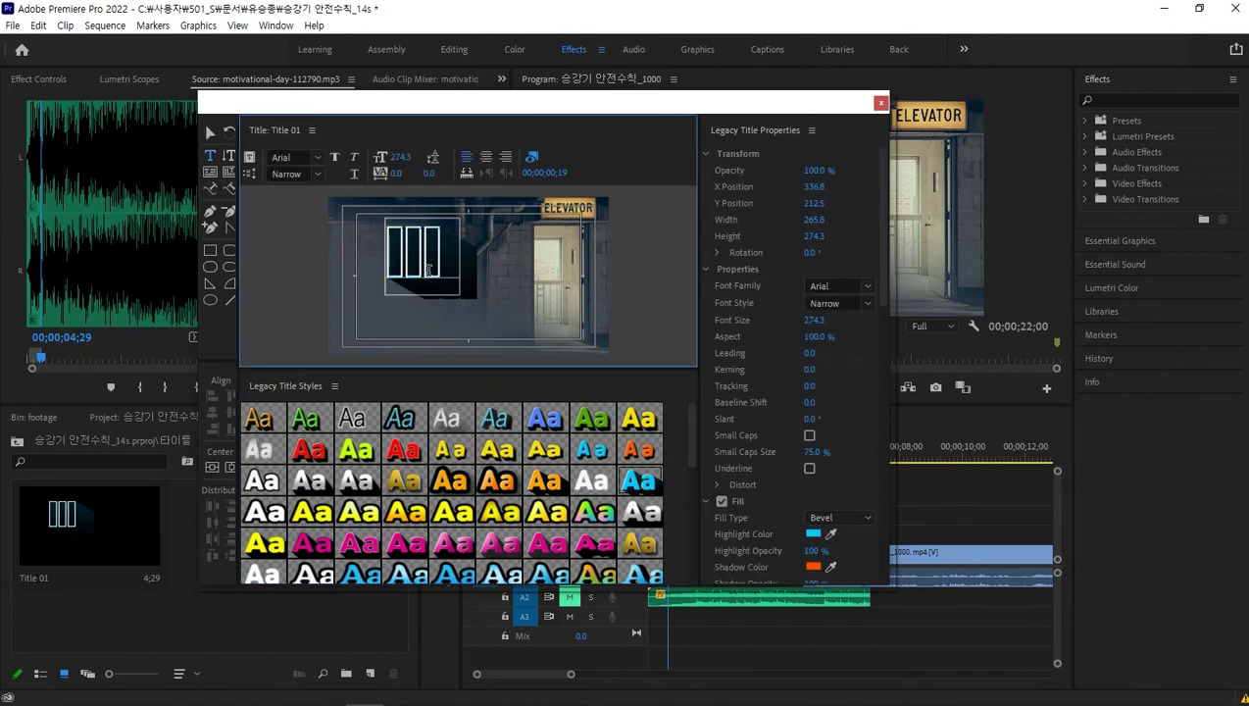
{"action": "left_click", "coordinate": [317, 158]}
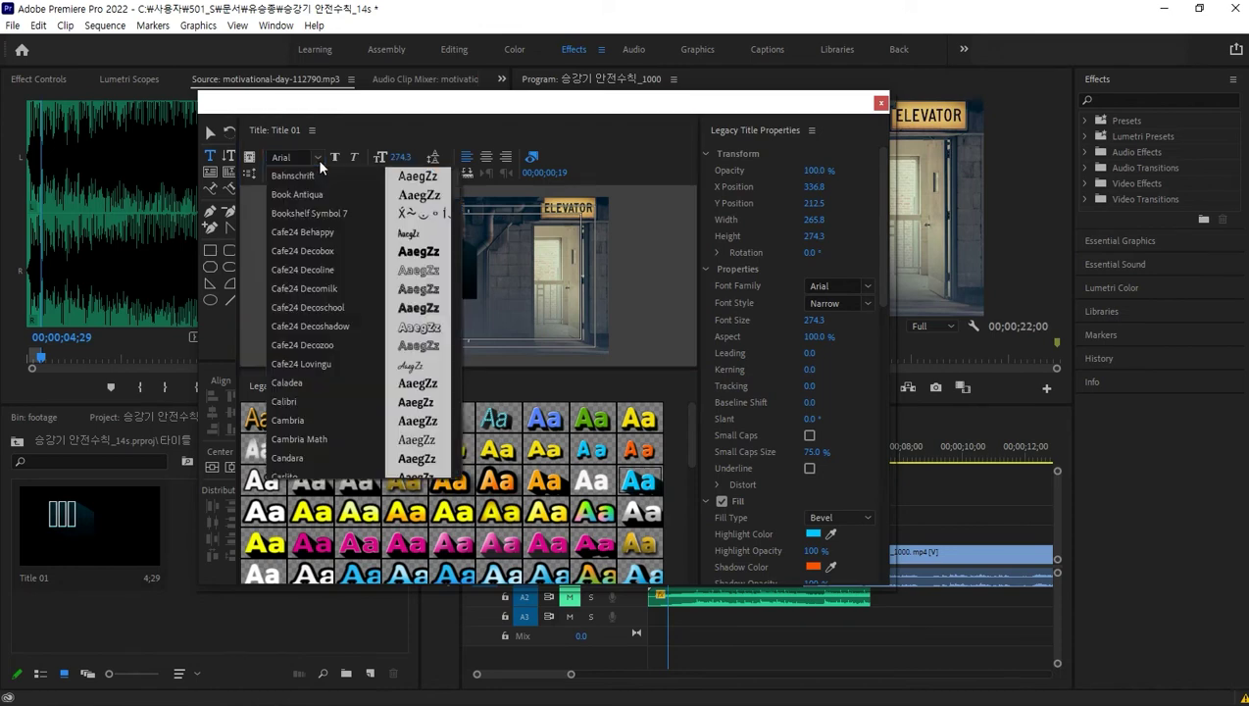
{"action": "left_click", "coordinate": [517, 467]}
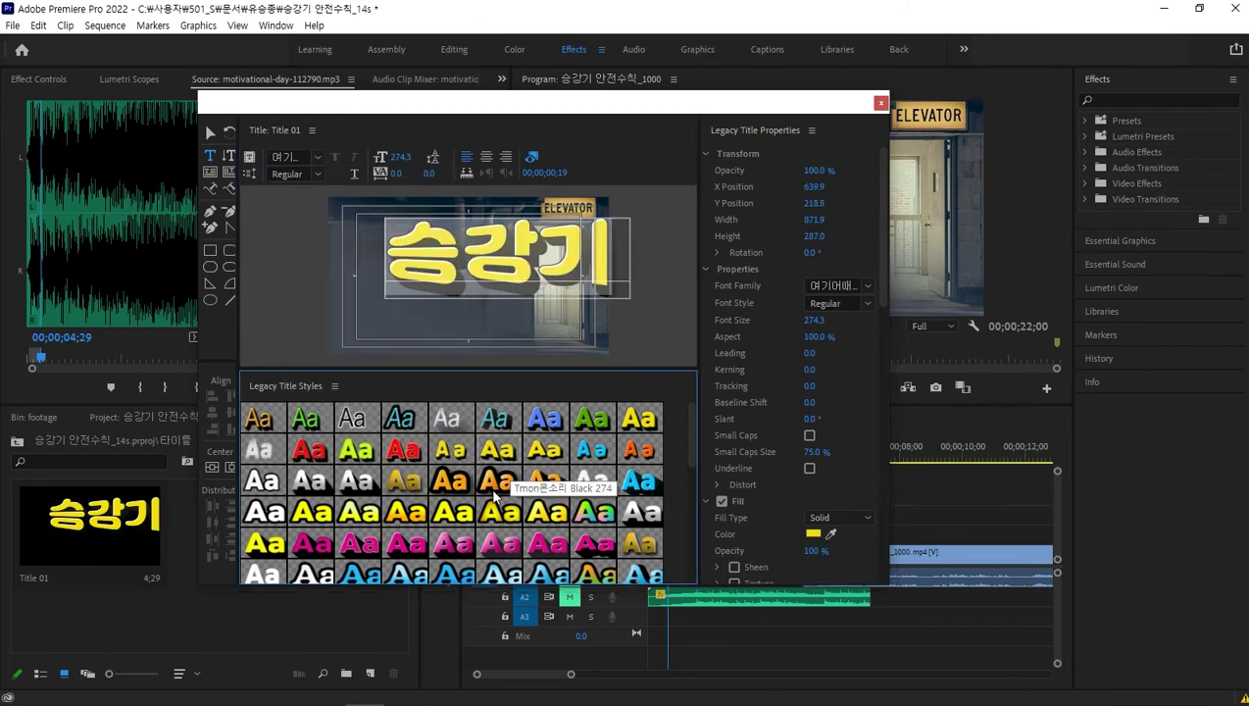
- Try several gold and yellow title styles on 승강기, and apply the white style with the long black extruded shadow
{"action": "left_click", "coordinate": [493, 498]}
{"action": "left_click", "coordinate": [501, 520]}
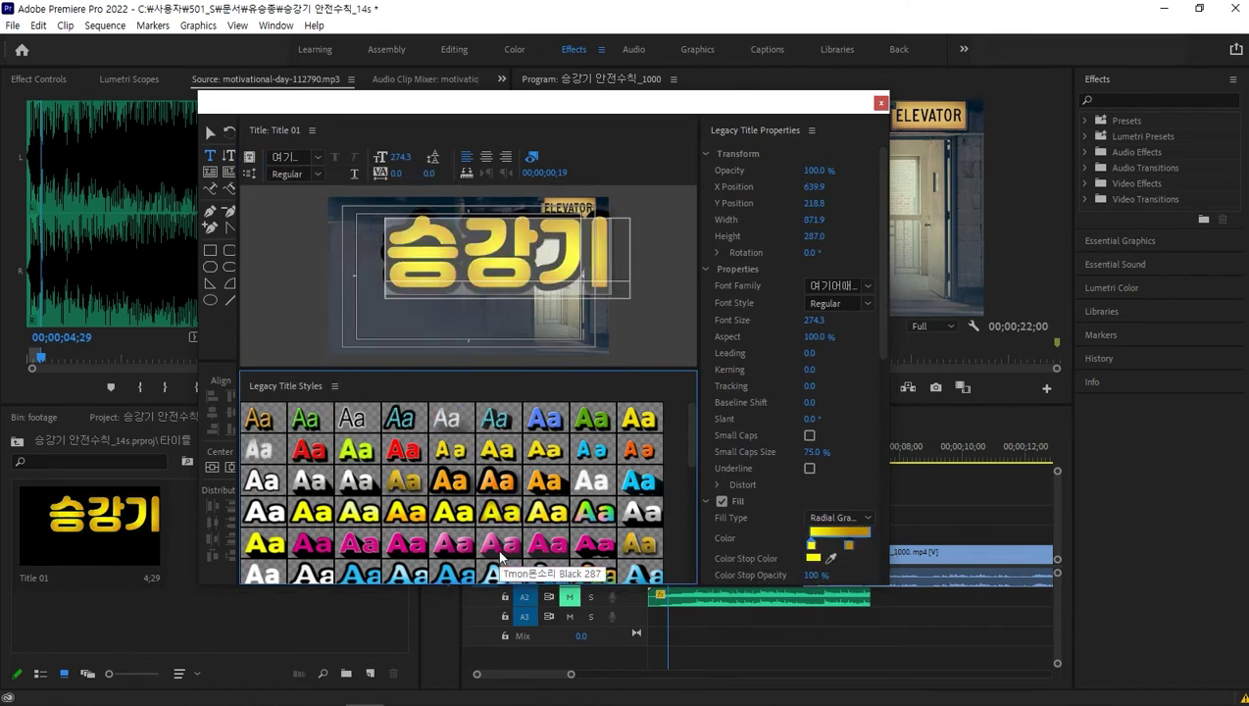
{"action": "left_click", "coordinate": [501, 546]}
{"action": "left_click", "coordinate": [647, 554]}
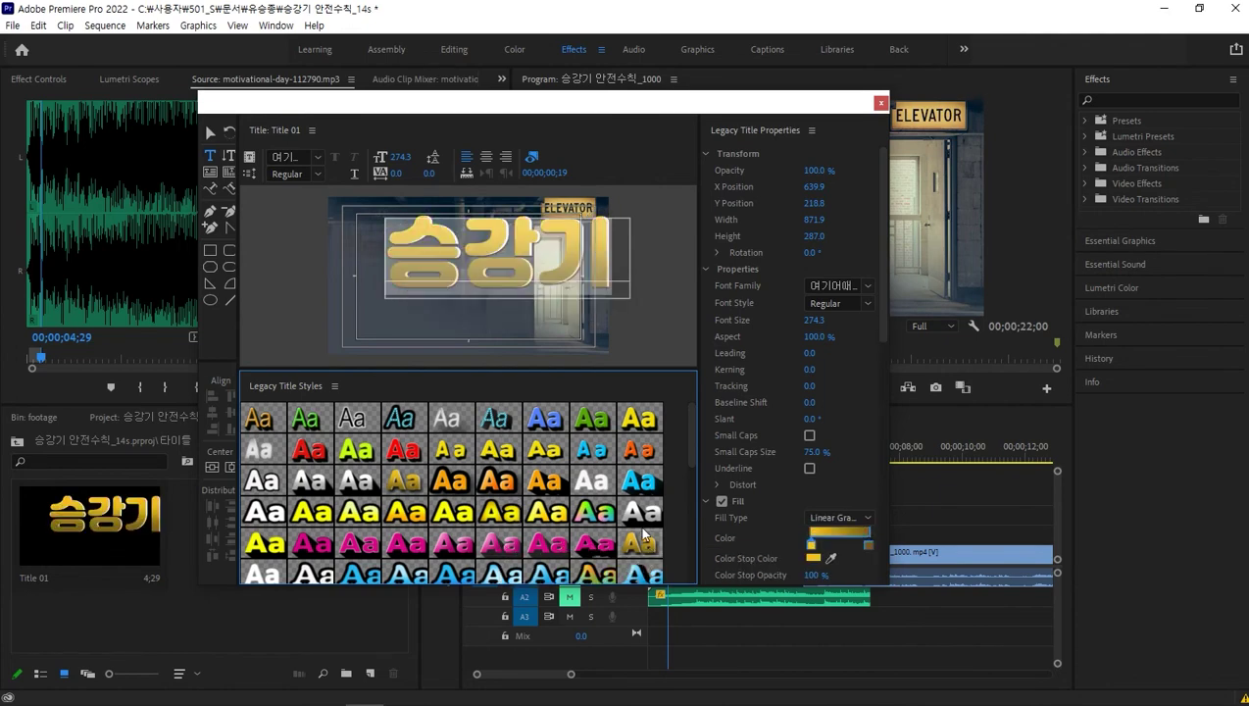
{"action": "scroll", "coordinate": [647, 549], "scroll_direction": "down", "scroll_amount": 3}
{"action": "left_click", "coordinate": [410, 505]}
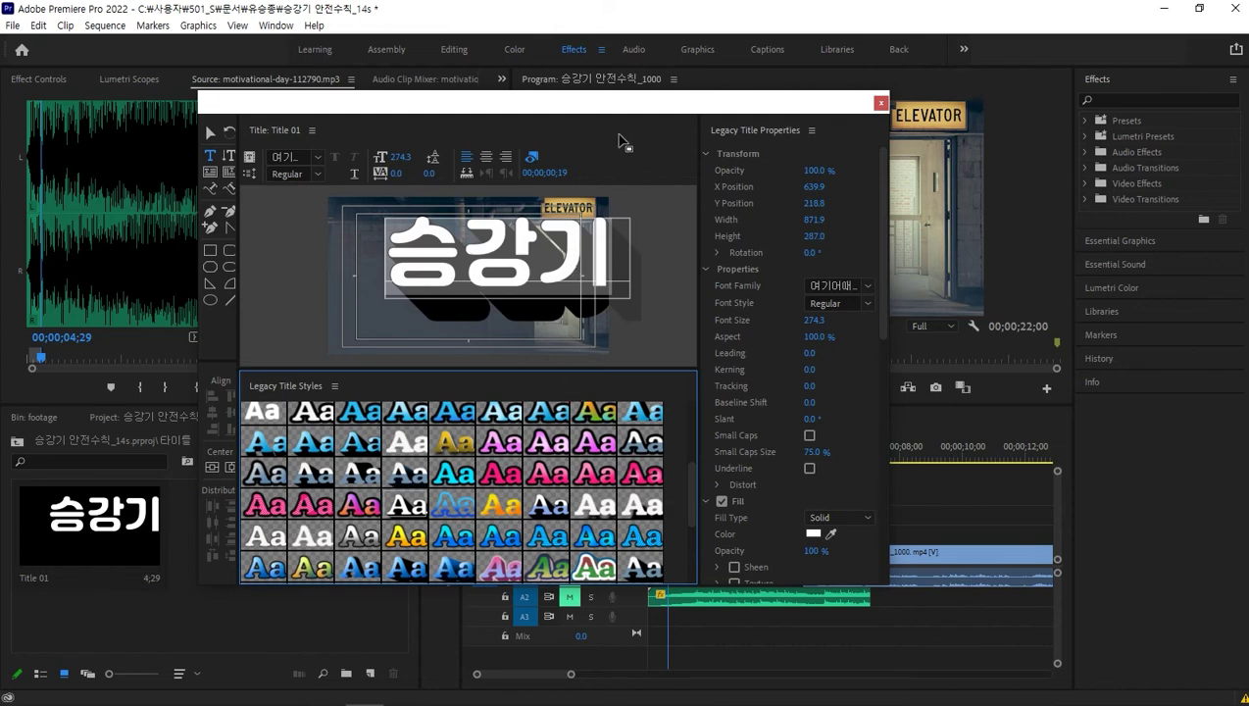
- Enlarge the floating title window and scale 승강기 down to about font size 123 on the dark wall
{"action": "left_click_drag", "start_coordinate": [593, 112], "coordinate": [441, 41]}
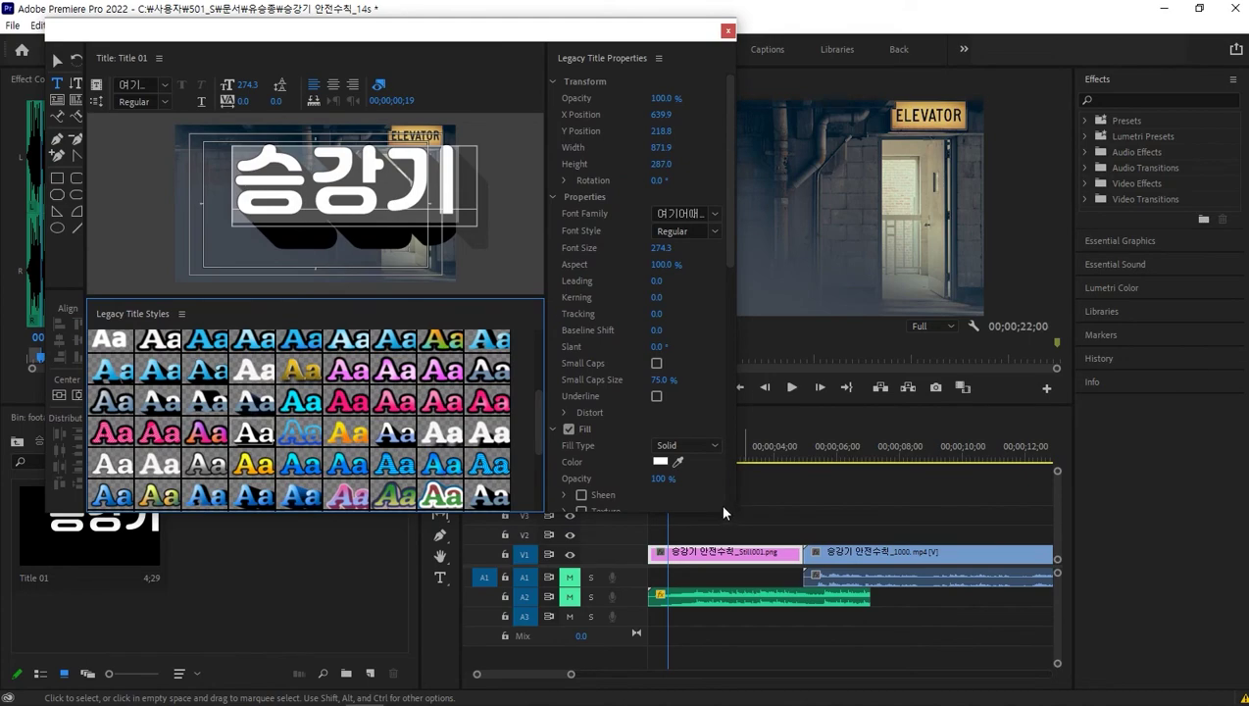
{"action": "left_click_drag", "start_coordinate": [729, 513], "coordinate": [1090, 694]}
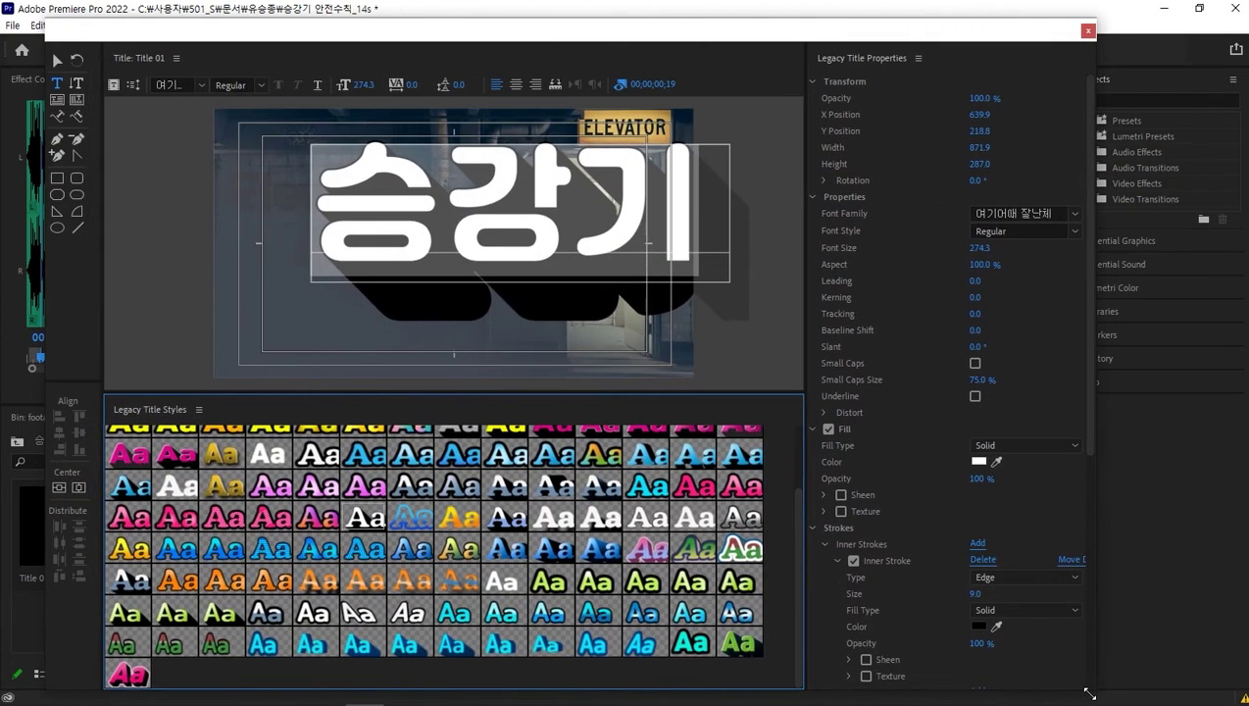
{"action": "left_click", "coordinate": [57, 60]}
{"action": "left_click_drag", "start_coordinate": [653, 270], "coordinate": [466, 241]}
{"action": "left_click_drag", "start_coordinate": [419, 207], "coordinate": [471, 241]}
{"action": "left_click_drag", "start_coordinate": [363, 198], "coordinate": [382, 210]}
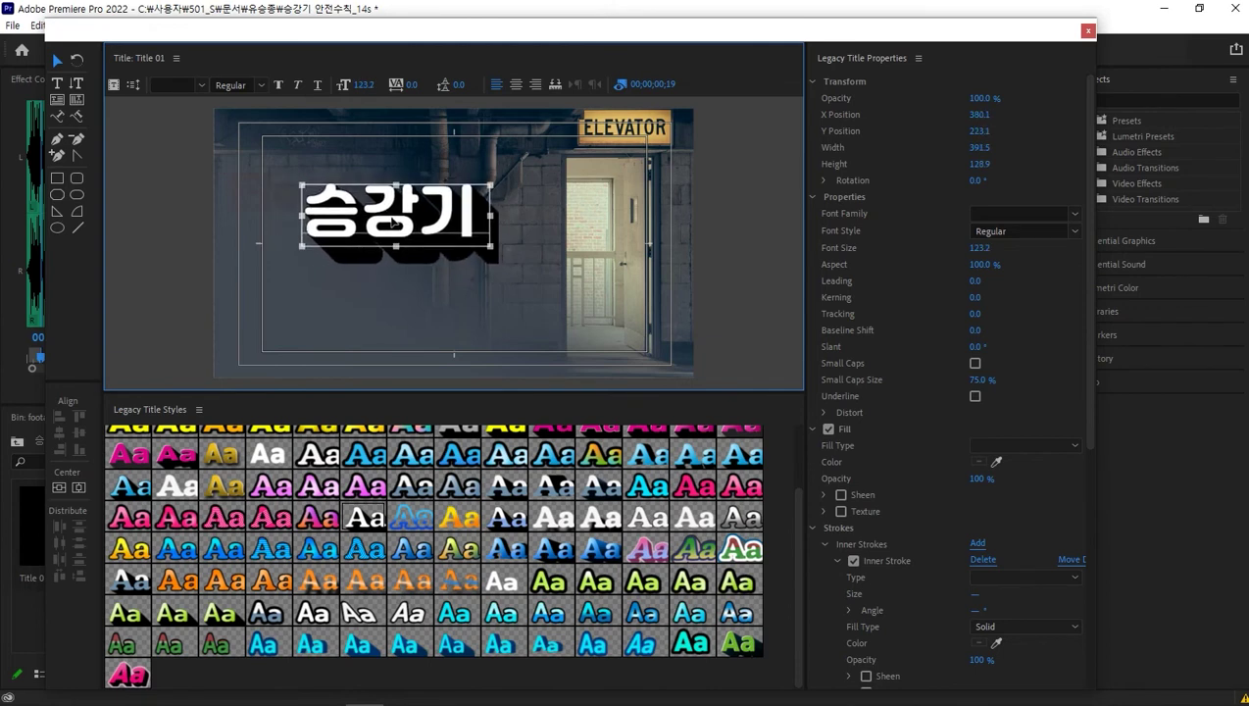
- Try duplicating 승강기 below the original with its text replaced by 안전수칙, and delete the copy
{"action": "left_click_drag", "start_coordinate": [396, 224], "coordinate": [395, 284]}
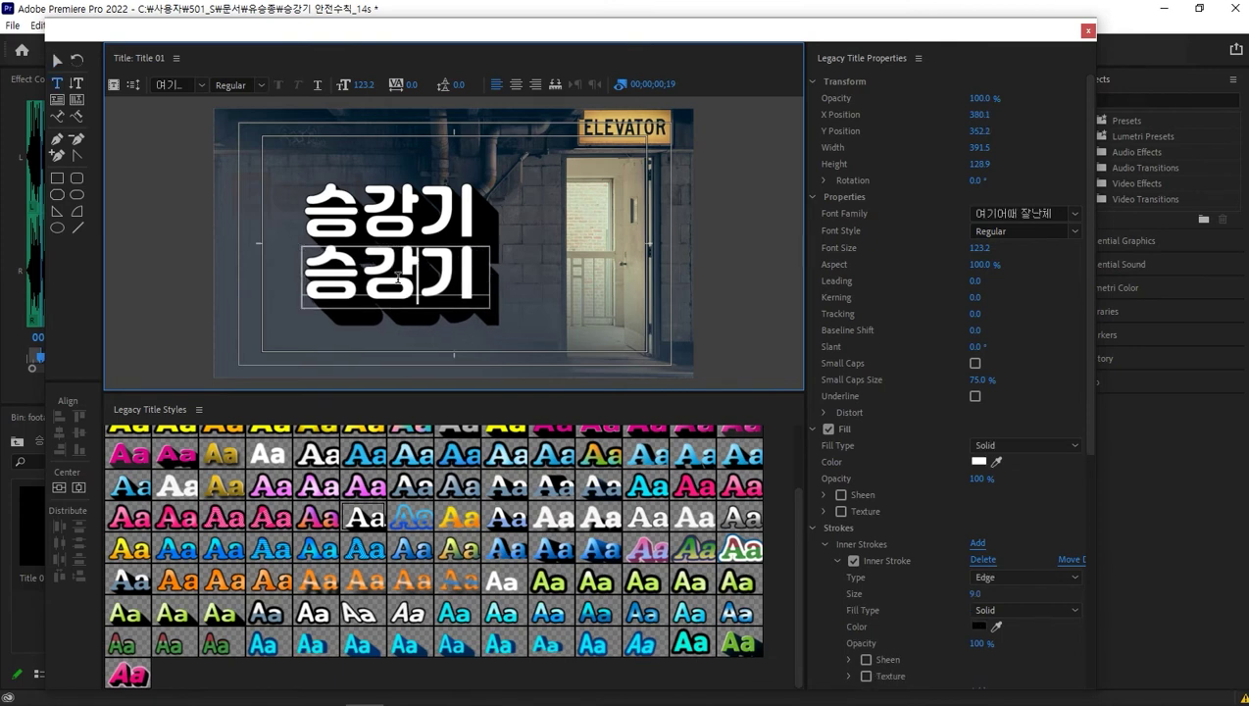
{"action": "double_click", "coordinate": [396, 282]}
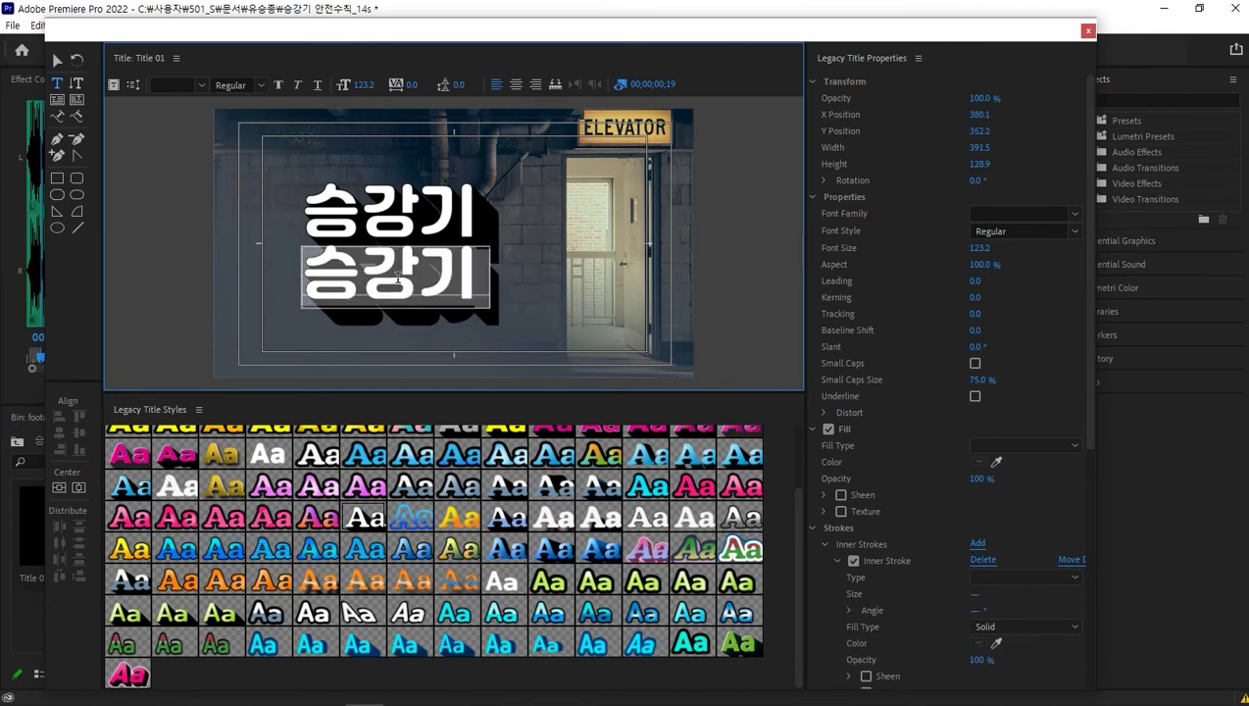
{"action": "type", "text": "안전수칙"}
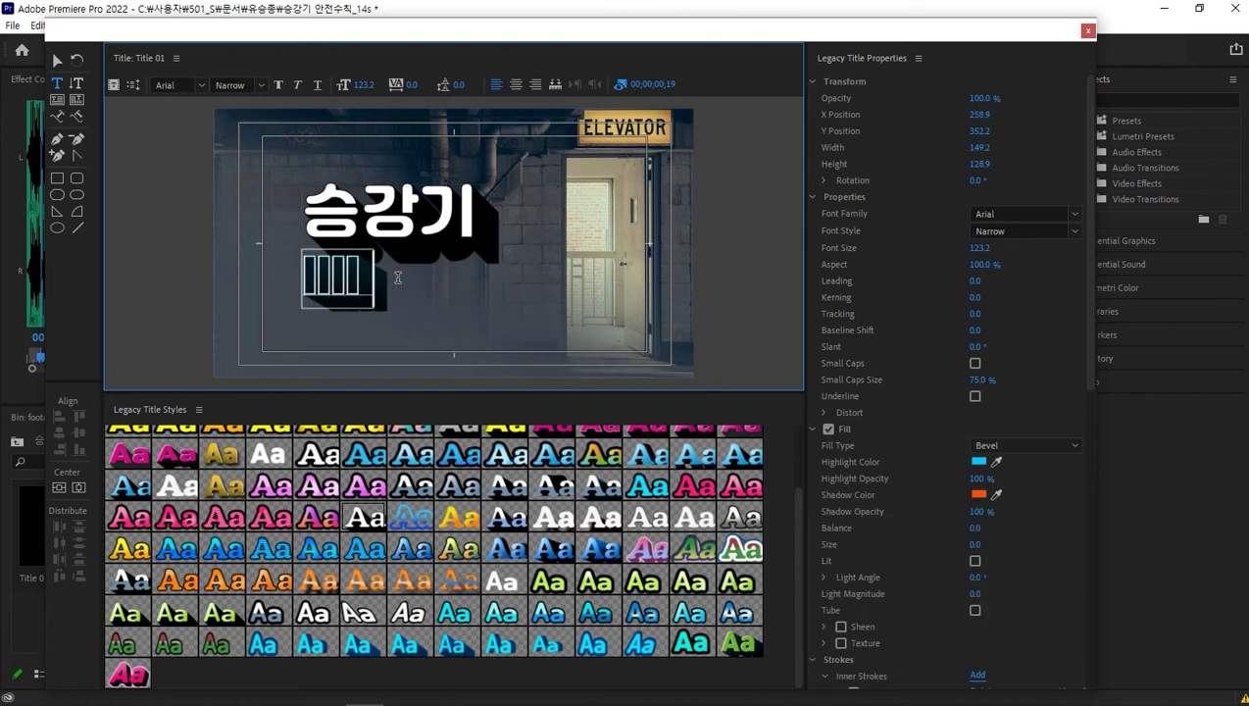
{"action": "left_click", "coordinate": [58, 63]}
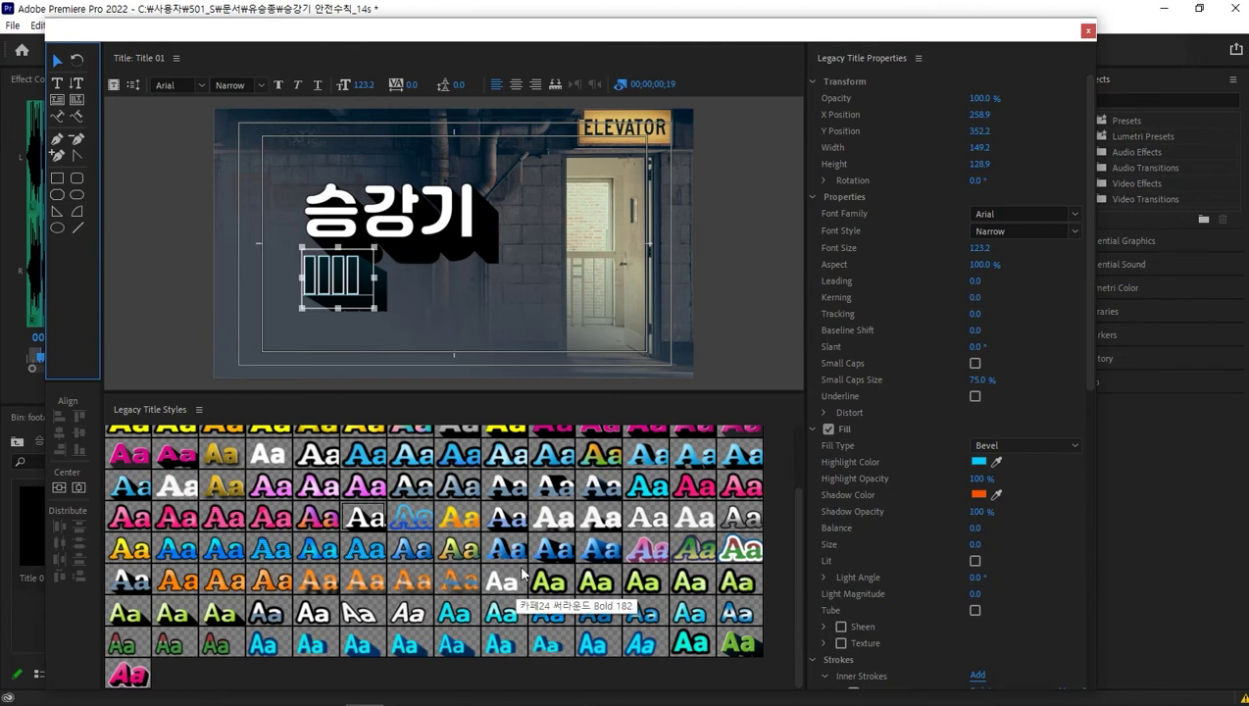
{"action": "left_click", "coordinate": [418, 231]}
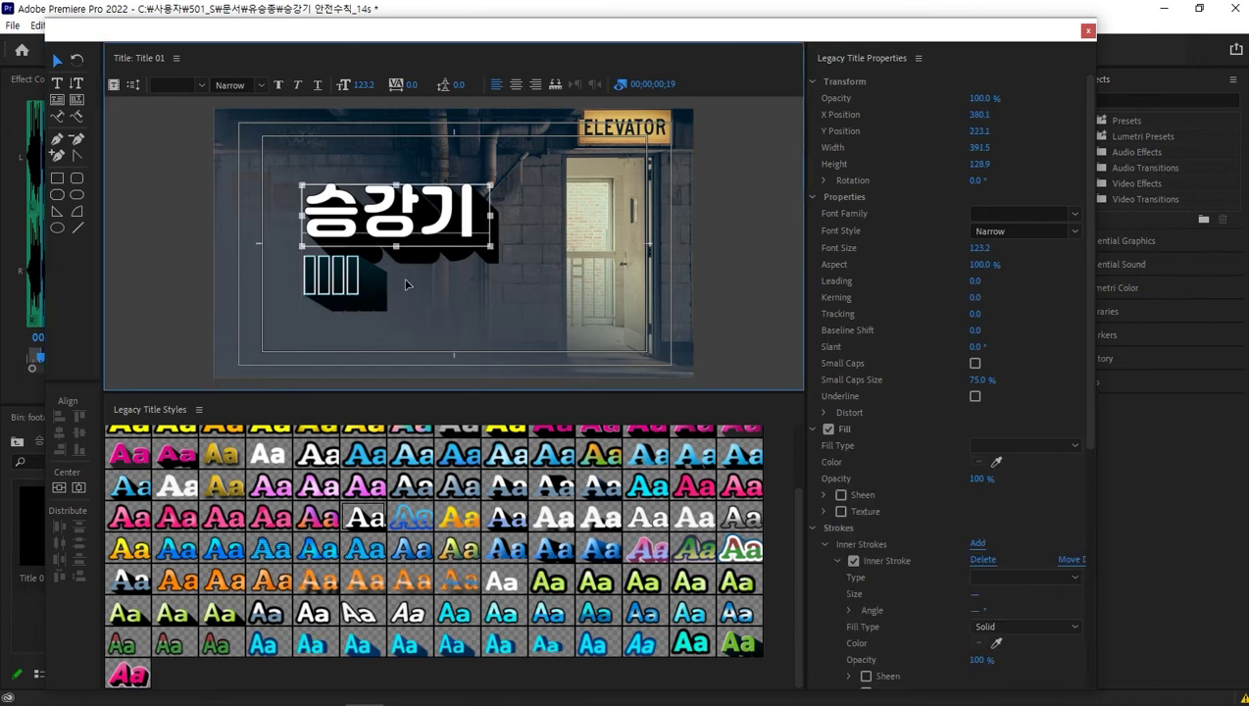
{"action": "left_click", "coordinate": [350, 278]}
{"action": "key", "text": "Delete"}
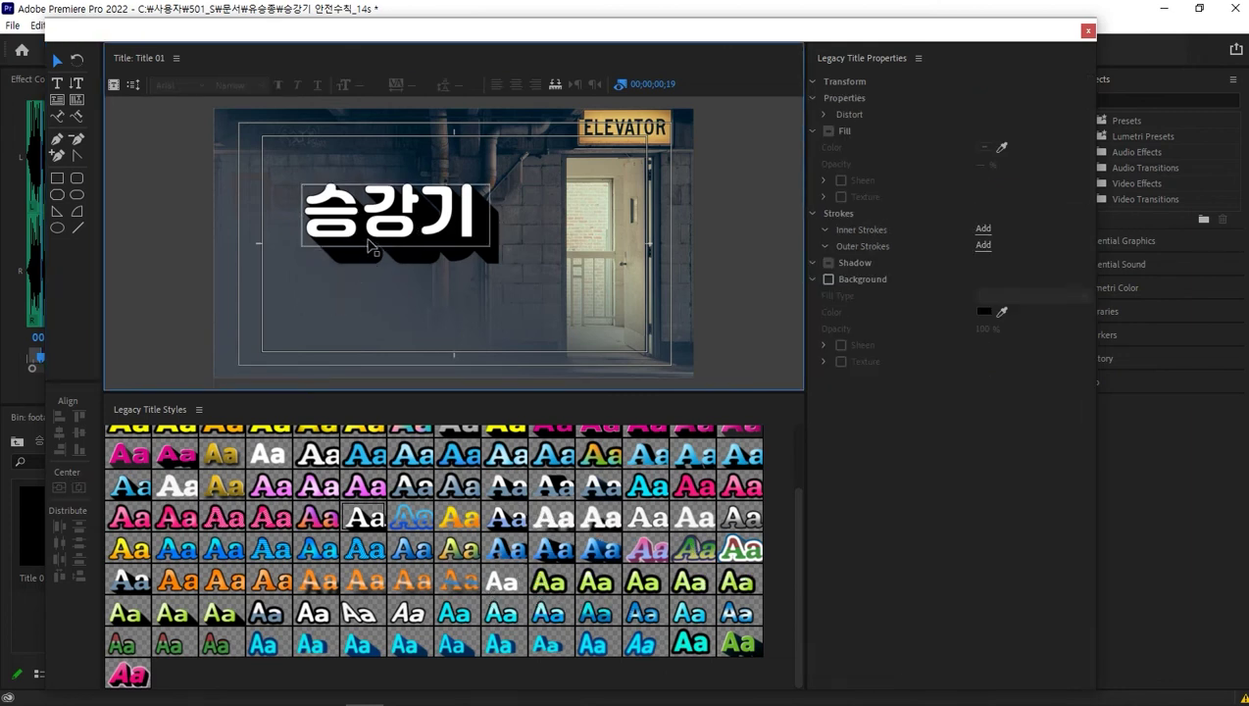
- Move 승강기 a little lower on the wall, duplicate it below, and replace the copy's text with 123
{"action": "left_click_drag", "start_coordinate": [371, 228], "coordinate": [396, 312]}
{"action": "key", "text": "ctrl+c"}
{"action": "key", "text": "ctrl+v"}
{"action": "double_click", "coordinate": [396, 312]}
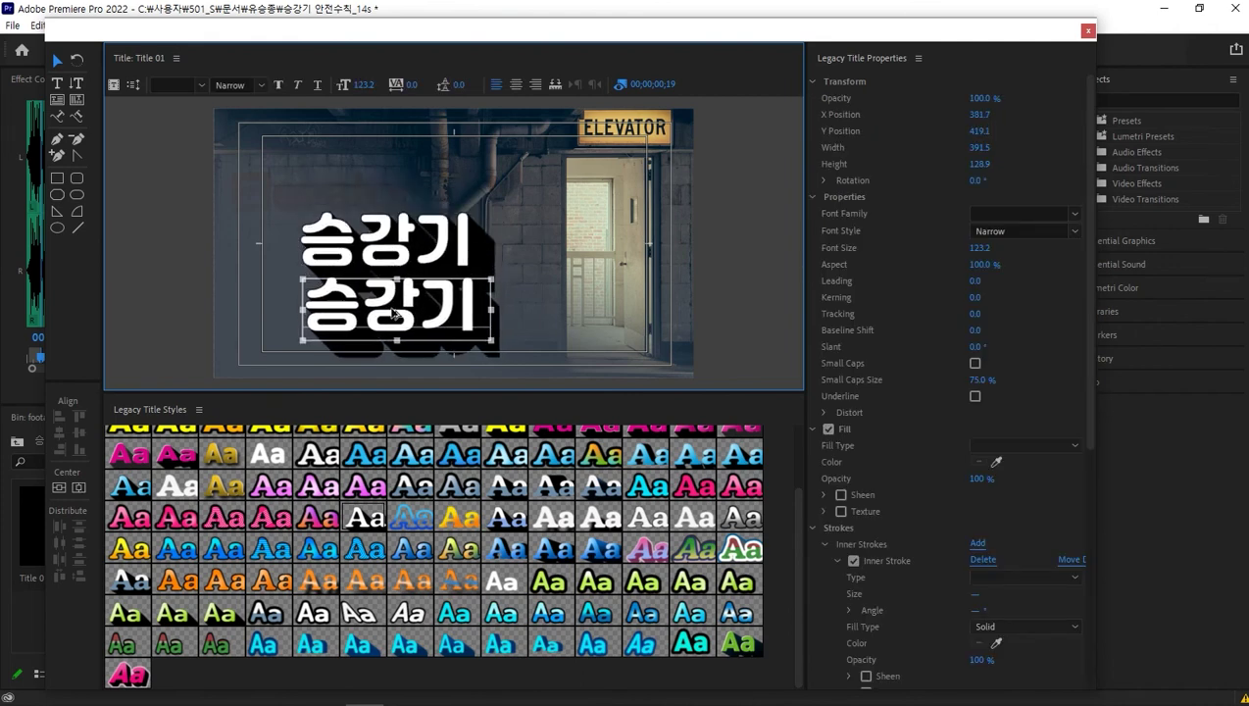
{"action": "double_click", "coordinate": [392, 306]}
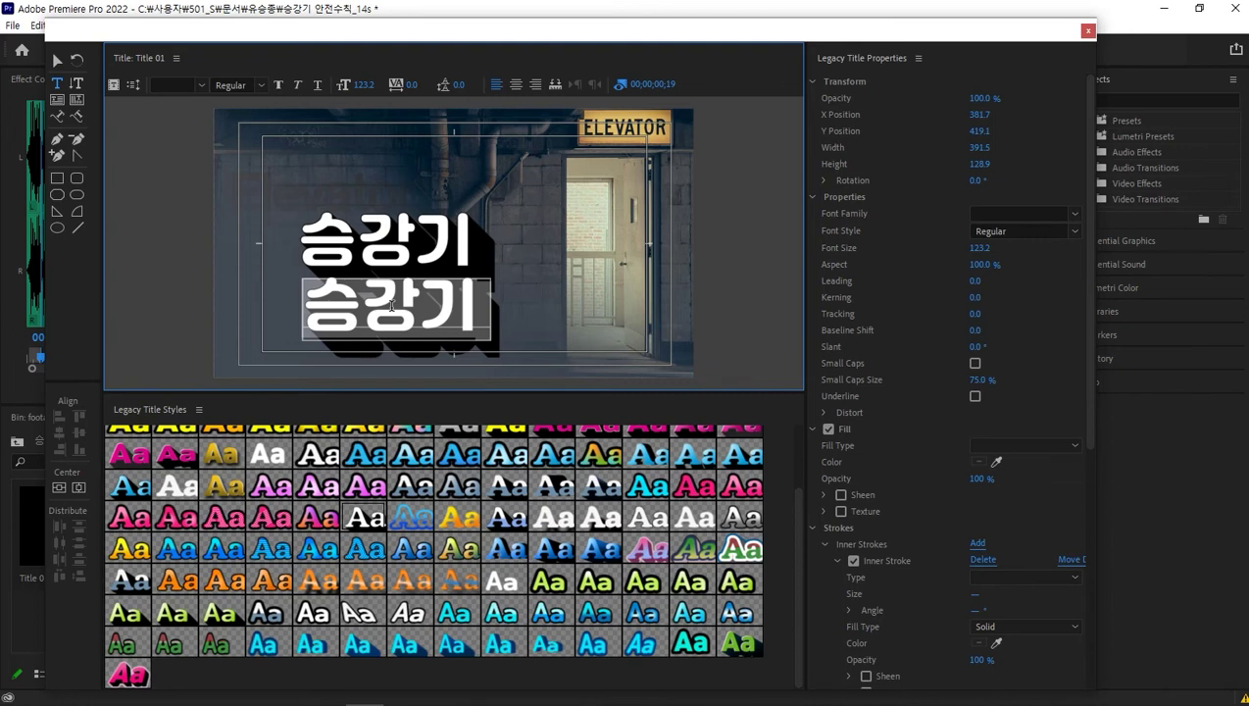
{"action": "type", "text": "123"}
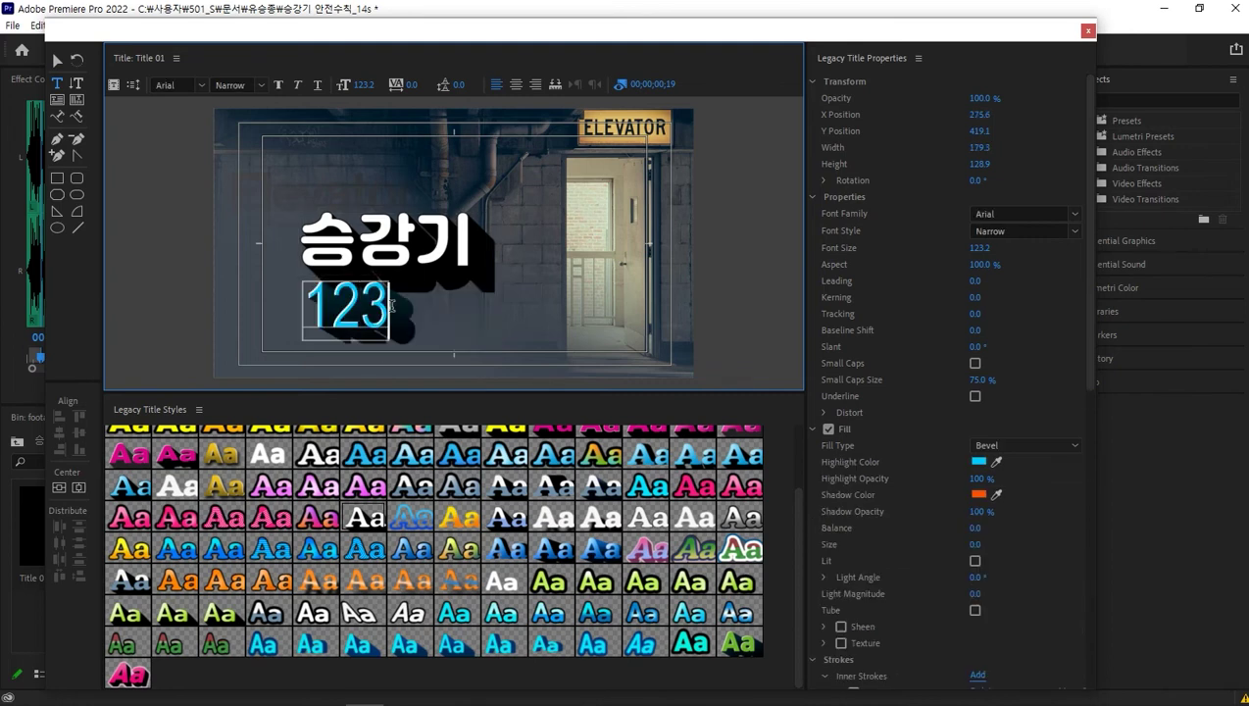
{"action": "left_click_drag", "start_coordinate": [302, 281], "coordinate": [385, 307]}
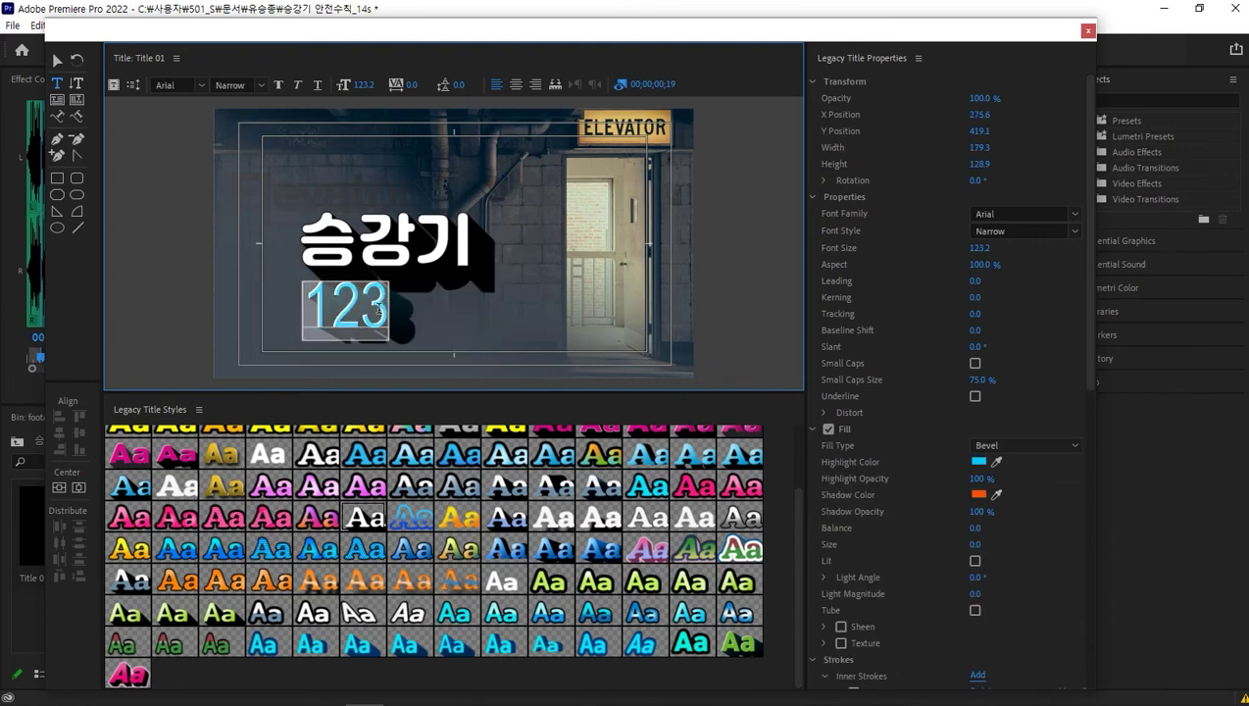
- Apply the white long-shadow style to the 123 copy, try retyping it in Korean, and delete the copy
{"action": "left_click", "coordinate": [58, 62]}
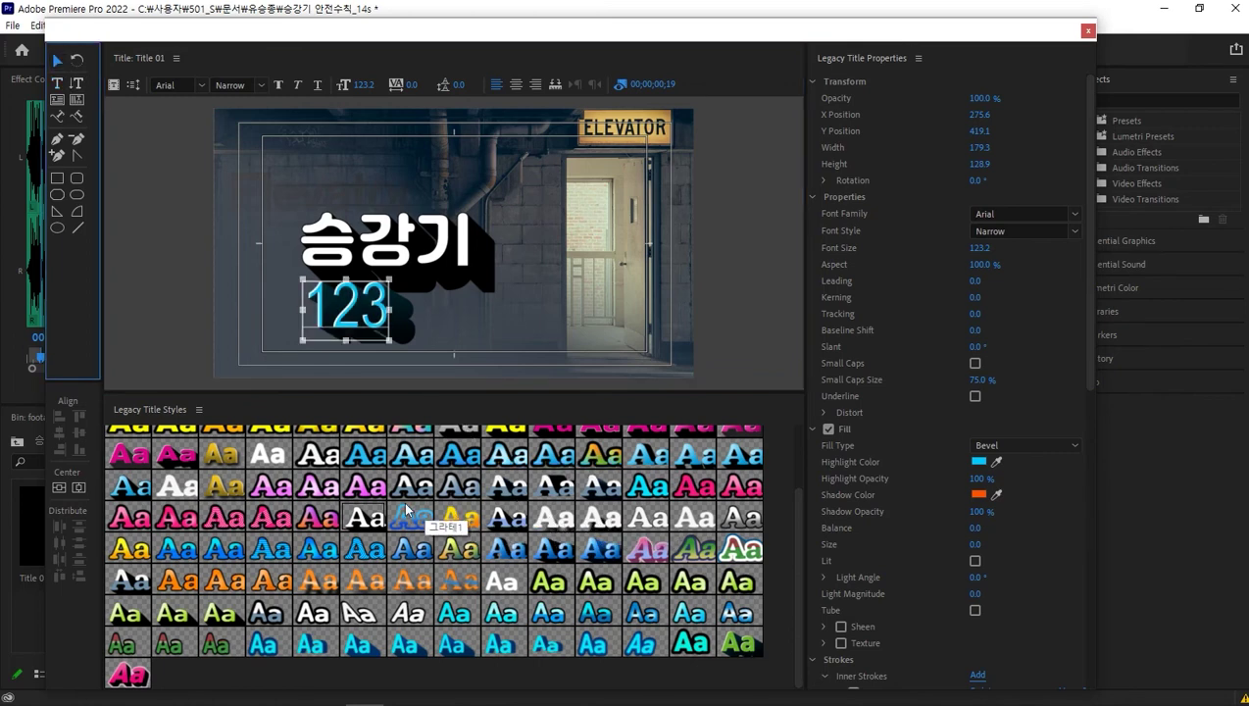
{"action": "left_click", "coordinate": [371, 516]}
{"action": "double_click", "coordinate": [353, 307]}
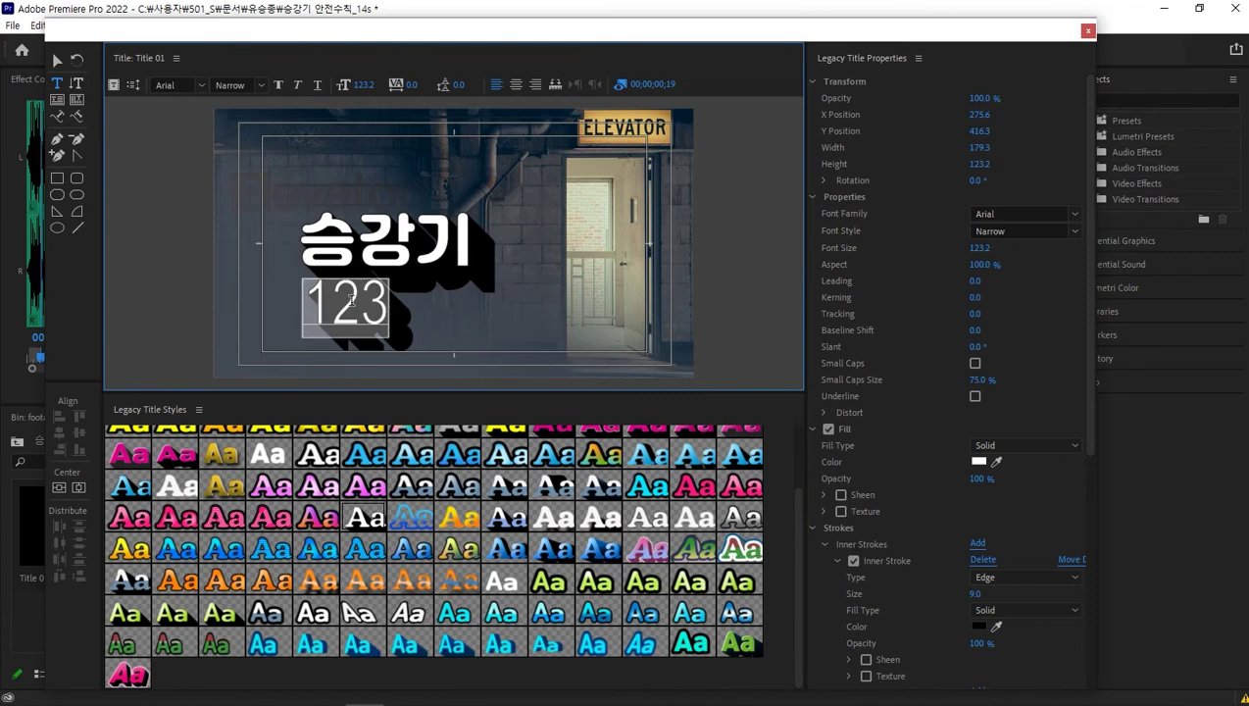
{"action": "type", "text": "dkswjs"}
{"action": "key", "text": "ctrl+a"}
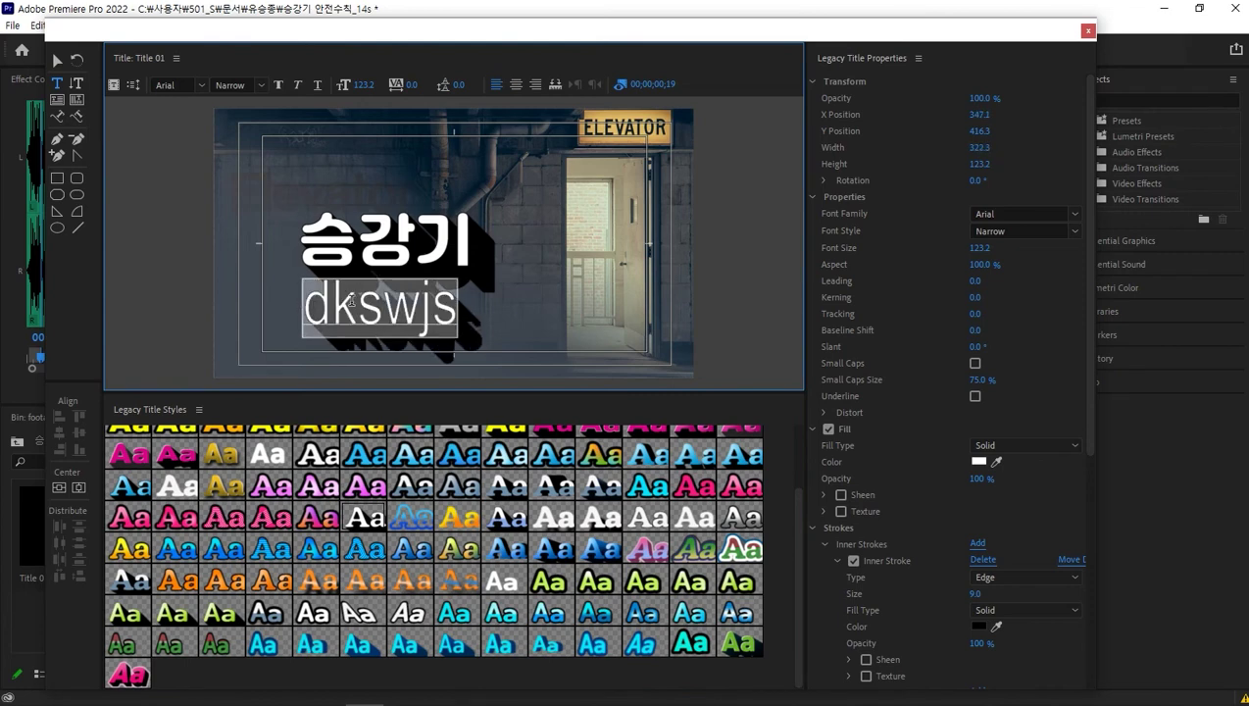
{"action": "key", "text": "BackSpace"}
{"action": "type", "text": "안"}
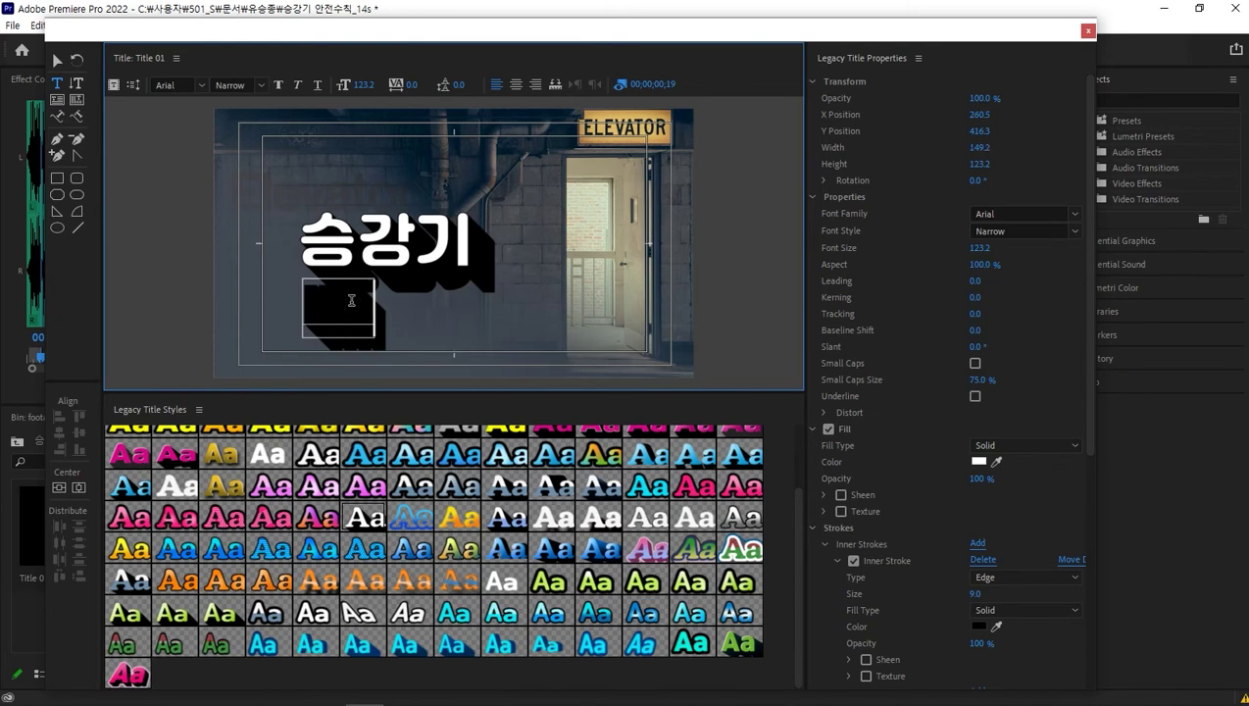
{"action": "left_click", "coordinate": [57, 59]}
{"action": "left_click", "coordinate": [338, 304]}
{"action": "key", "text": "Delete"}
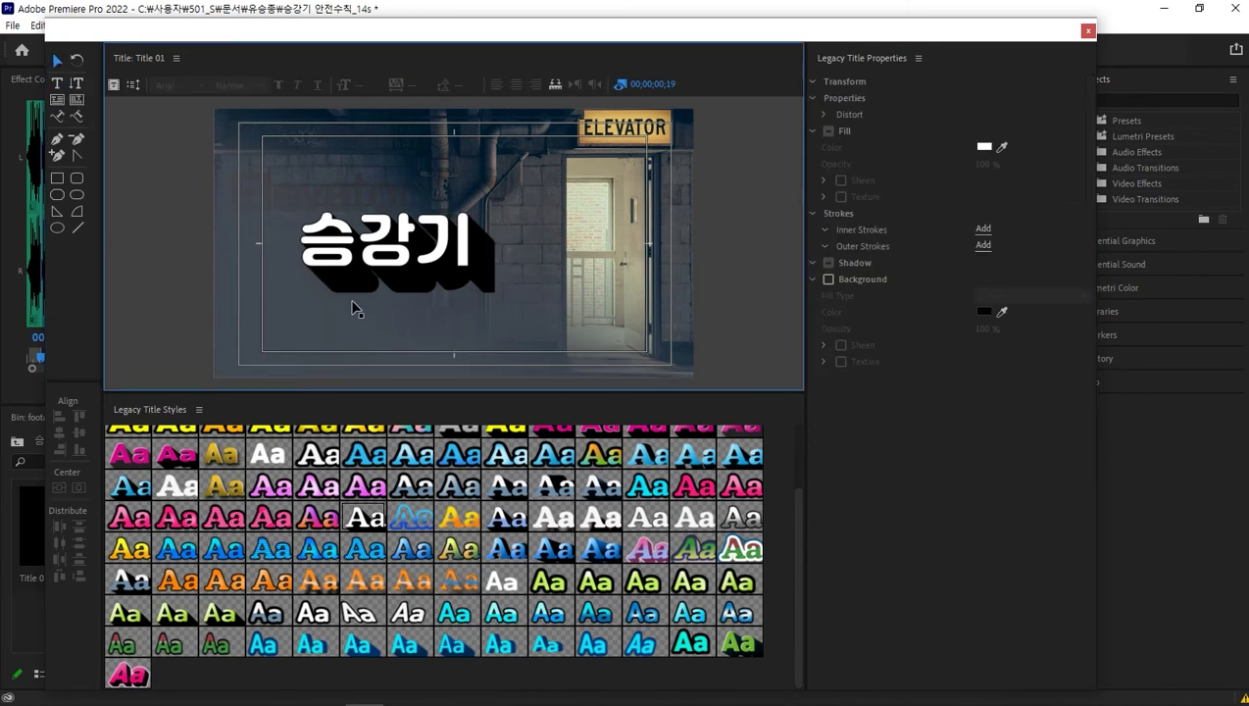
- Duplicate the 승강기 text directly below the original and open the copy for text editing
{"action": "left_click", "coordinate": [399, 263]}
{"action": "left_click_drag", "start_coordinate": [427, 239], "coordinate": [424, 305]}
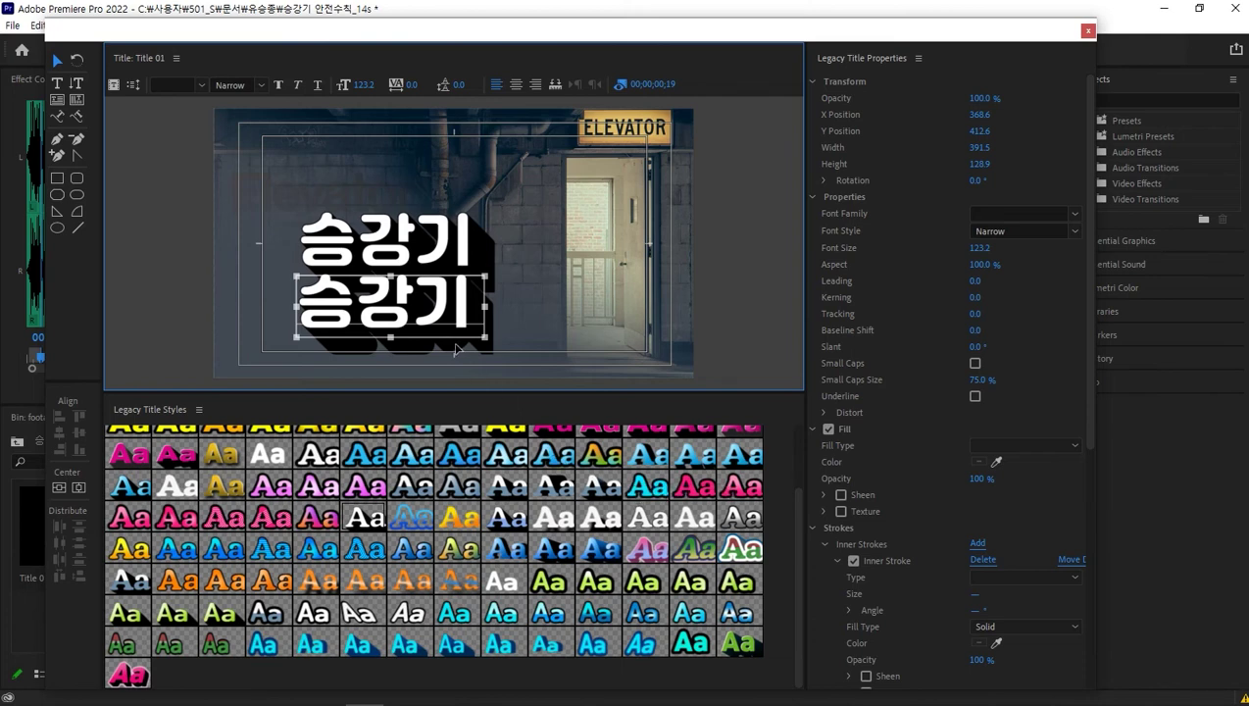
{"action": "double_click", "coordinate": [437, 314]}
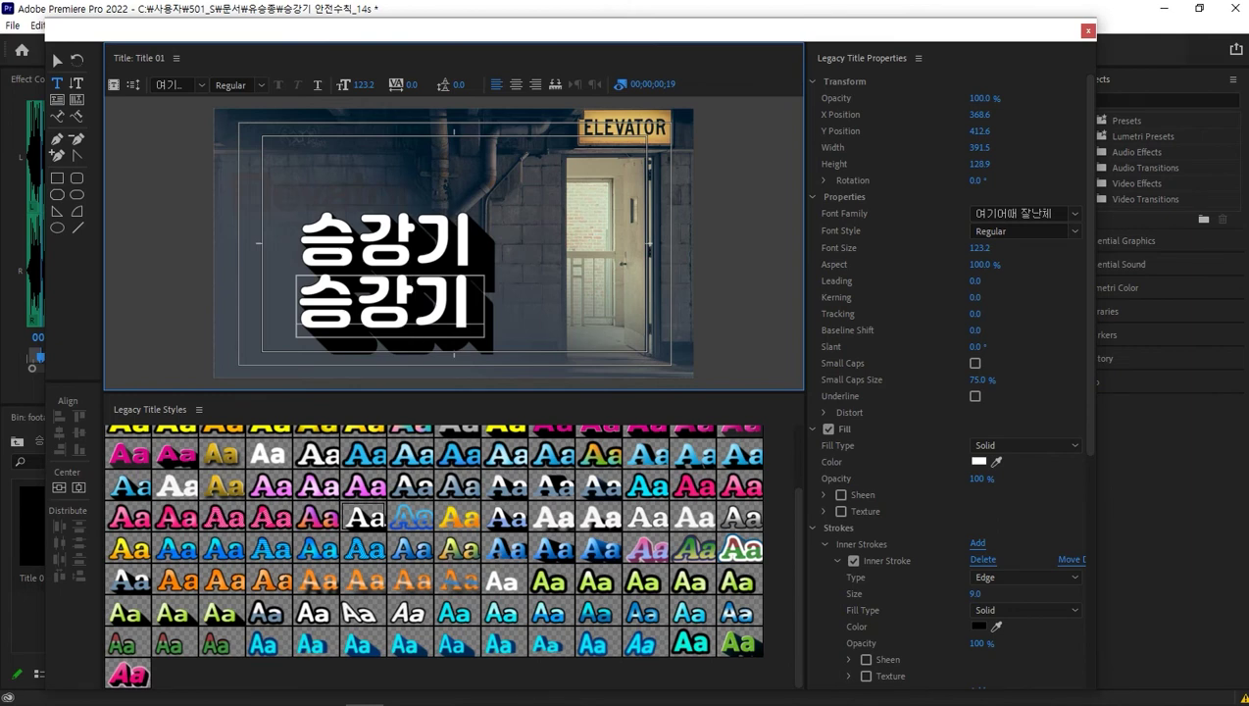
- Copy 안전수칙 from the open Notepad document and paste it over the whole text of the lower 승강기 copy
{"action": "key", "text": "alt+Tab"}
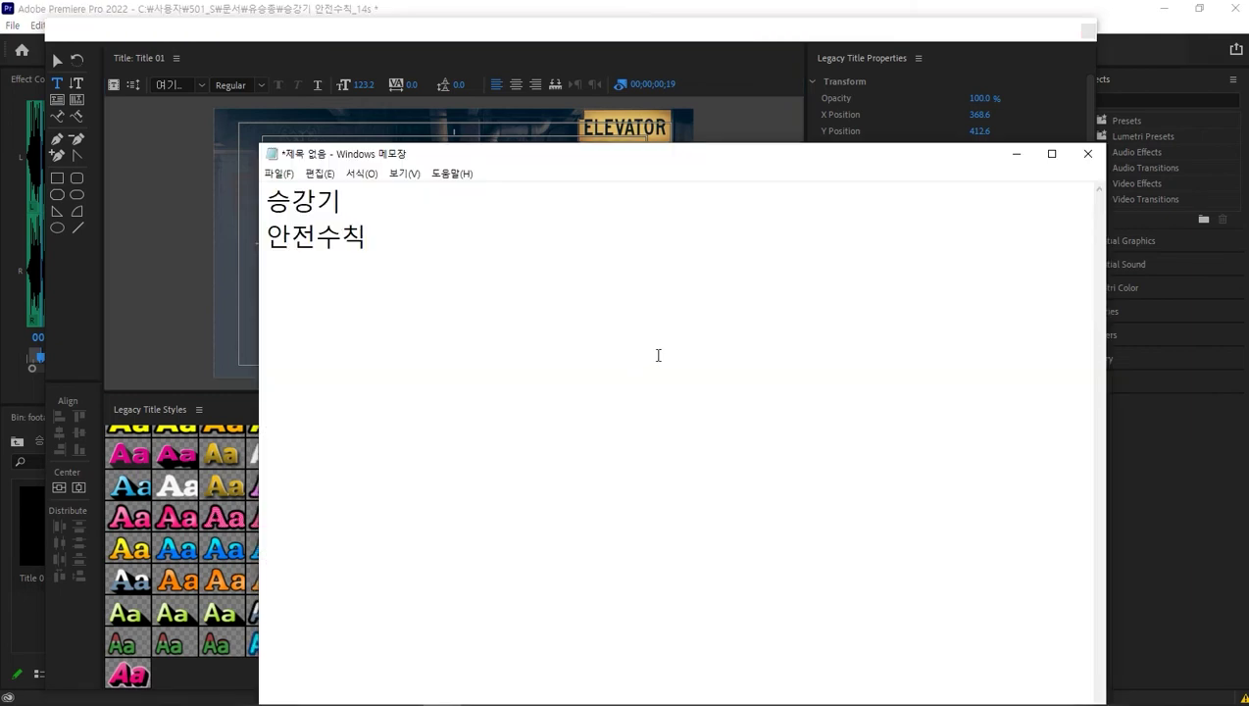
{"action": "double_click", "coordinate": [319, 238]}
{"action": "key", "text": "ctrl+c"}
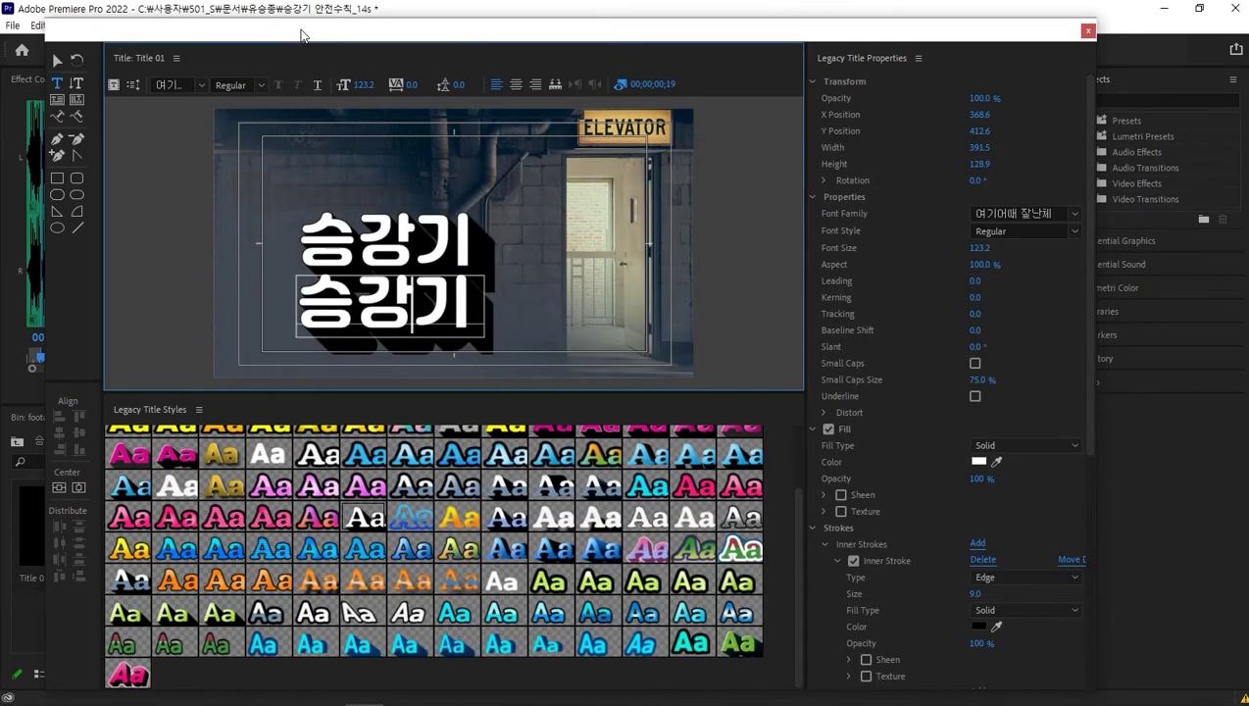
{"action": "left_click", "coordinate": [304, 39]}
{"action": "double_click", "coordinate": [339, 297]}
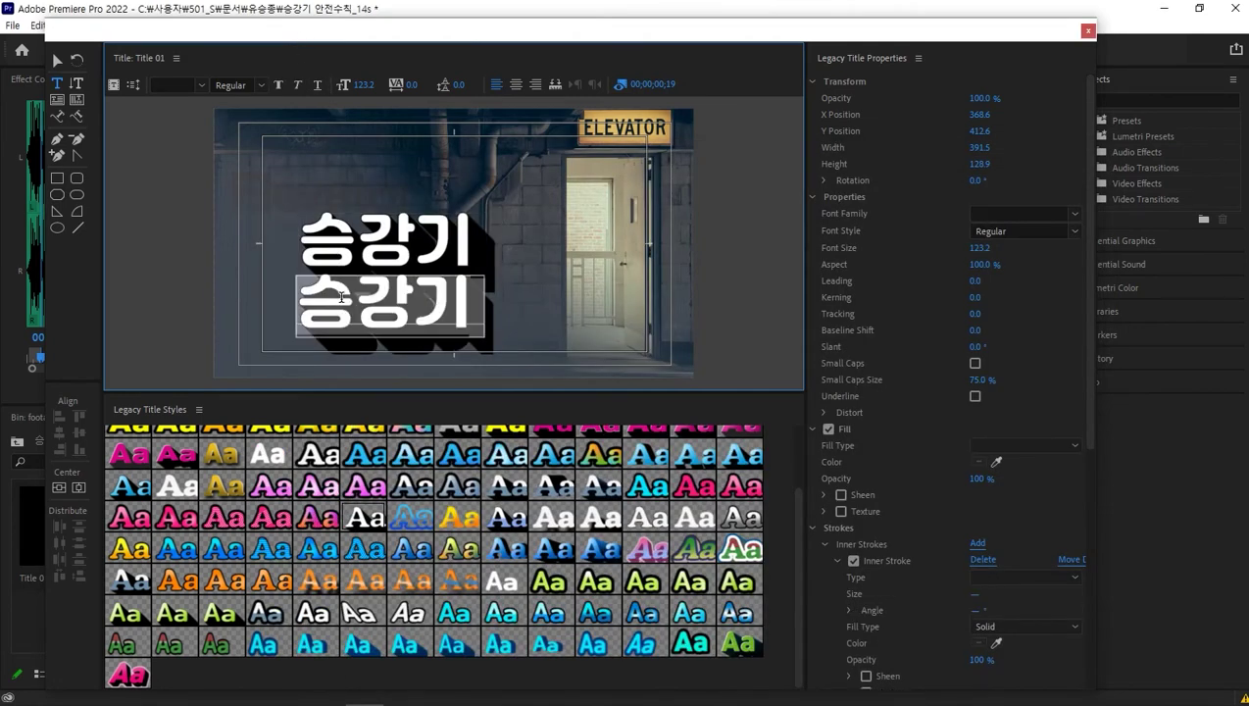
{"action": "key", "text": "ctrl+v"}
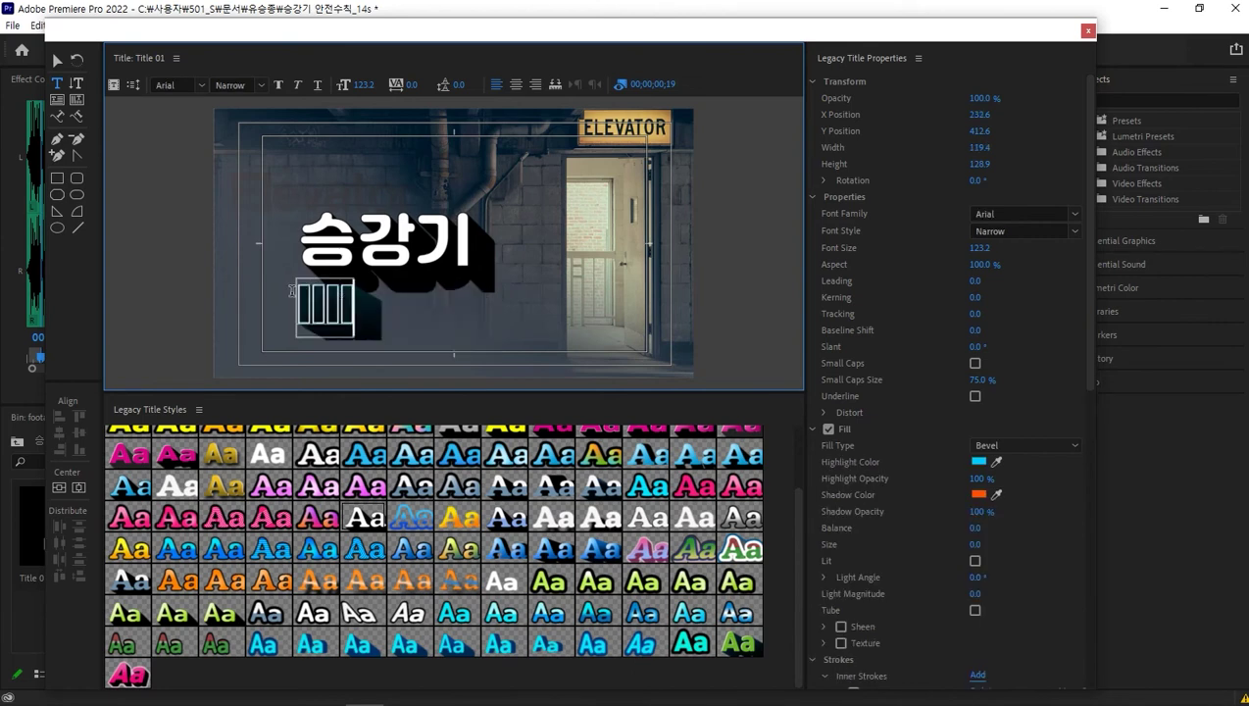
- Shift the lower copy slightly and try the Cafe24 Decoschool font on the upper 승강기 text
{"action": "left_click", "coordinate": [59, 60]}
{"action": "left_click", "coordinate": [340, 306]}
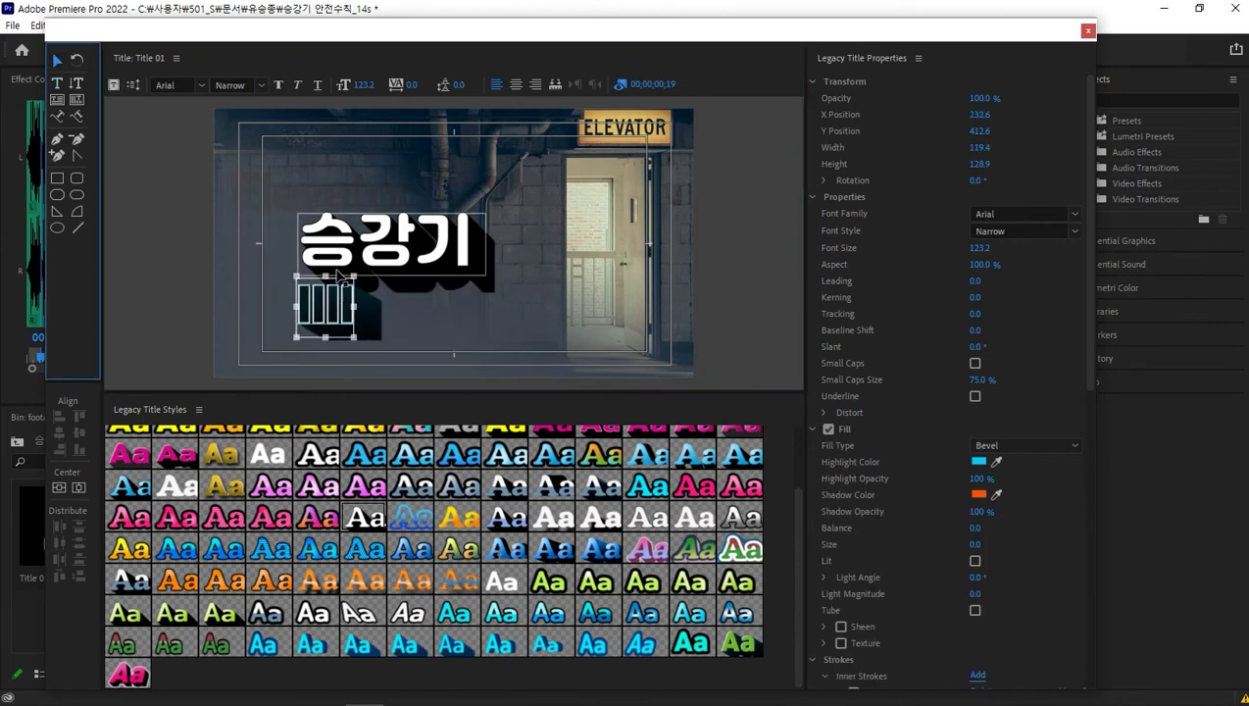
{"action": "left_click_drag", "start_coordinate": [341, 306], "coordinate": [348, 313]}
{"action": "left_click", "coordinate": [408, 255]}
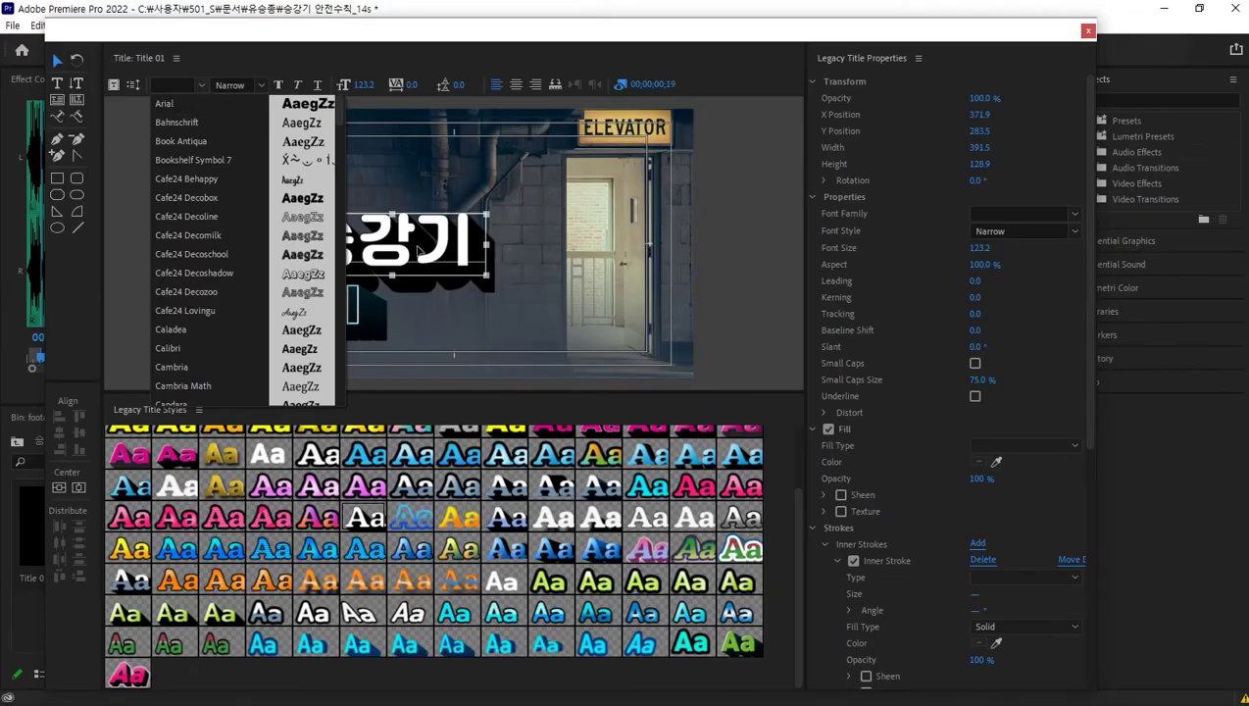
{"action": "left_click", "coordinate": [820, 480]}
{"action": "left_click", "coordinate": [200, 86]}
{"action": "scroll", "coordinate": [237, 289], "scroll_direction": "down", "scroll_amount": 3}
{"action": "scroll", "coordinate": [238, 288], "scroll_direction": "up", "scroll_amount": 3}
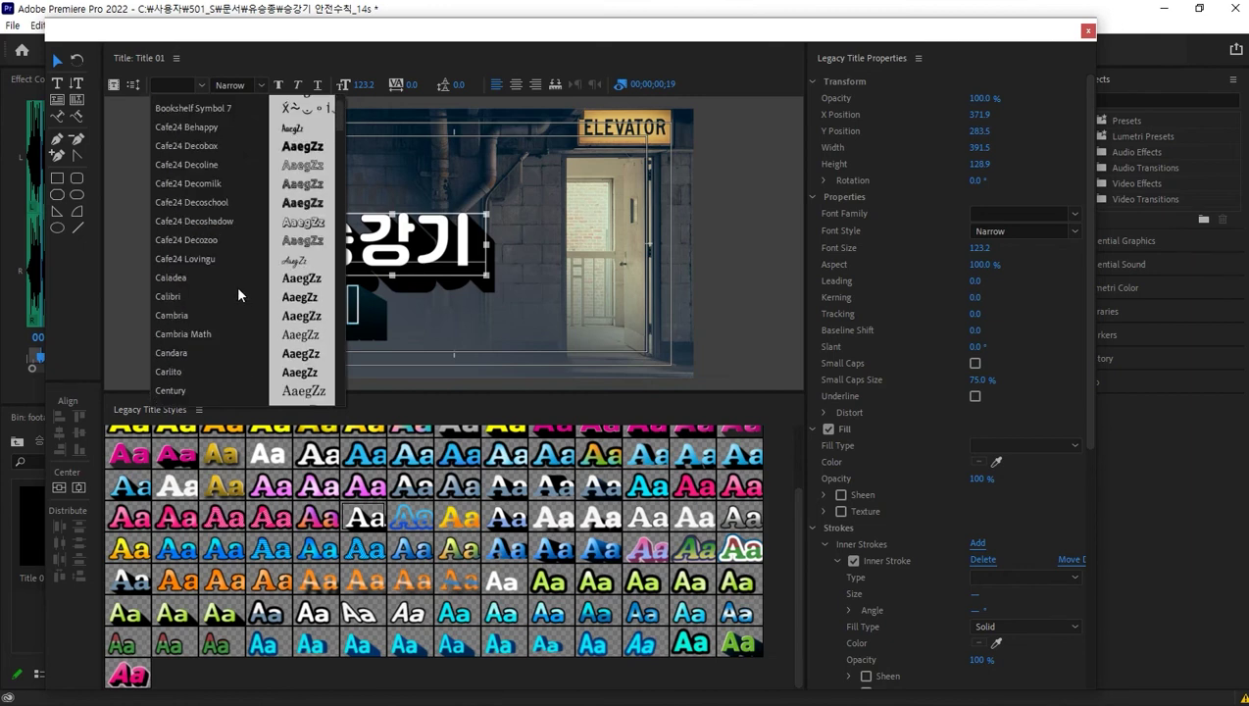
{"action": "left_click", "coordinate": [206, 205]}
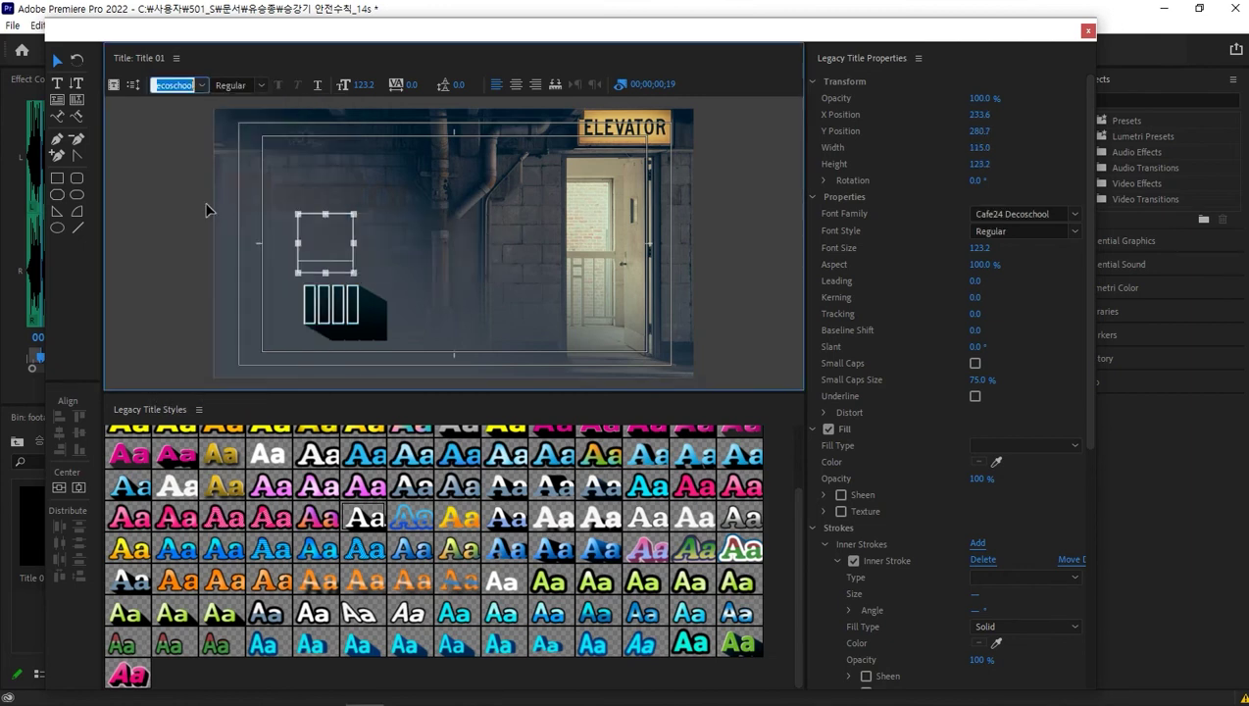
- Look through the Korean fonts and try 카페24 고운밥 on the 승강기 text
{"action": "left_click", "coordinate": [202, 85]}
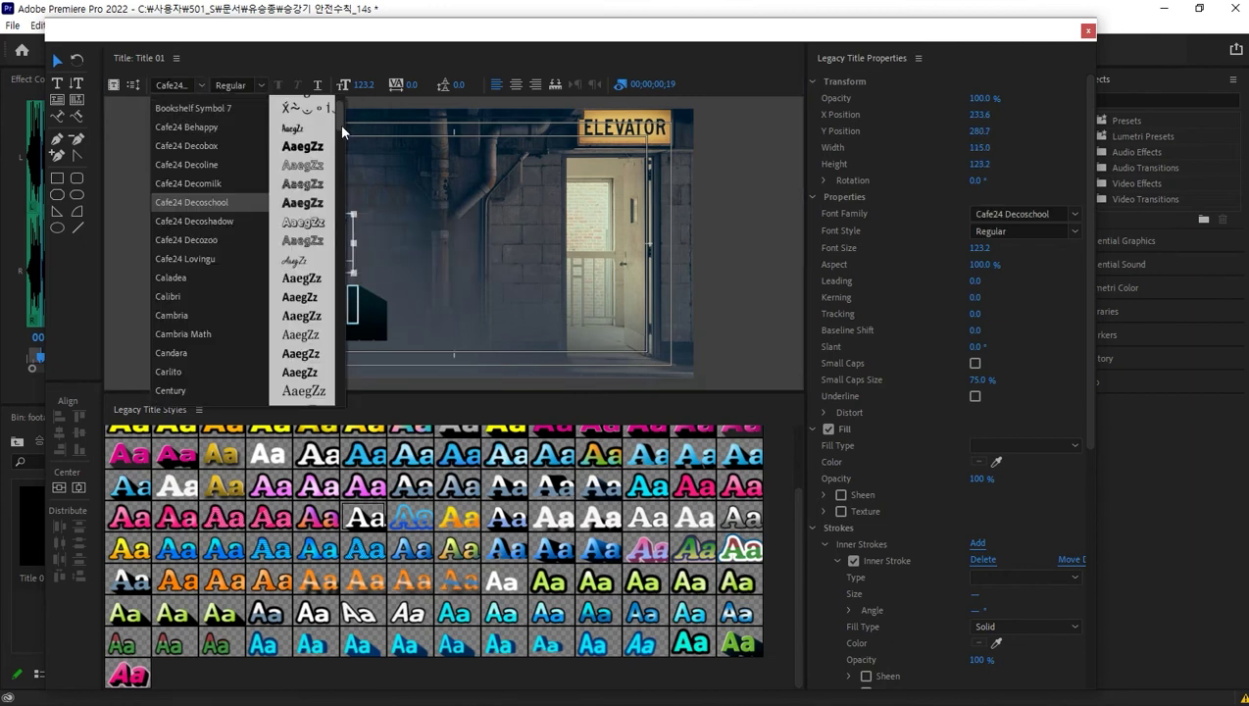
{"action": "scroll", "coordinate": [342, 127], "scroll_direction": "down", "scroll_amount": 10}
{"action": "scroll", "coordinate": [346, 343], "scroll_direction": "down", "scroll_amount": 10}
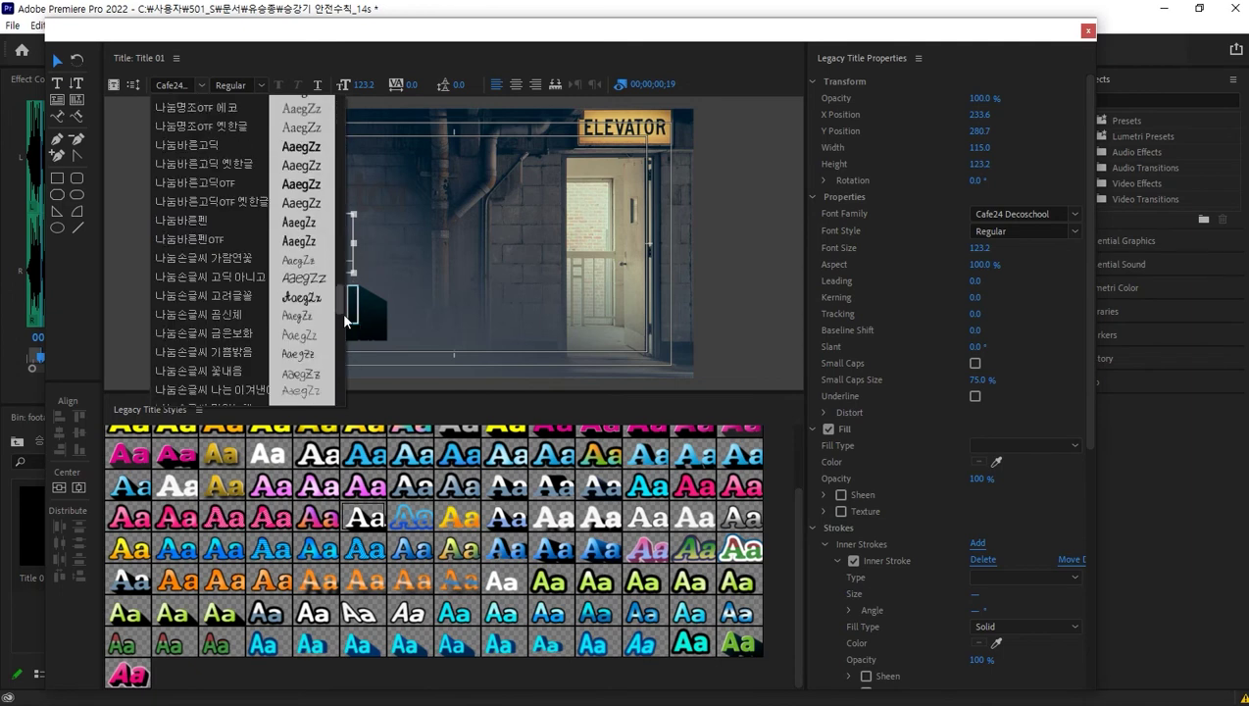
{"action": "scroll", "coordinate": [344, 304], "scroll_direction": "up", "scroll_amount": 10}
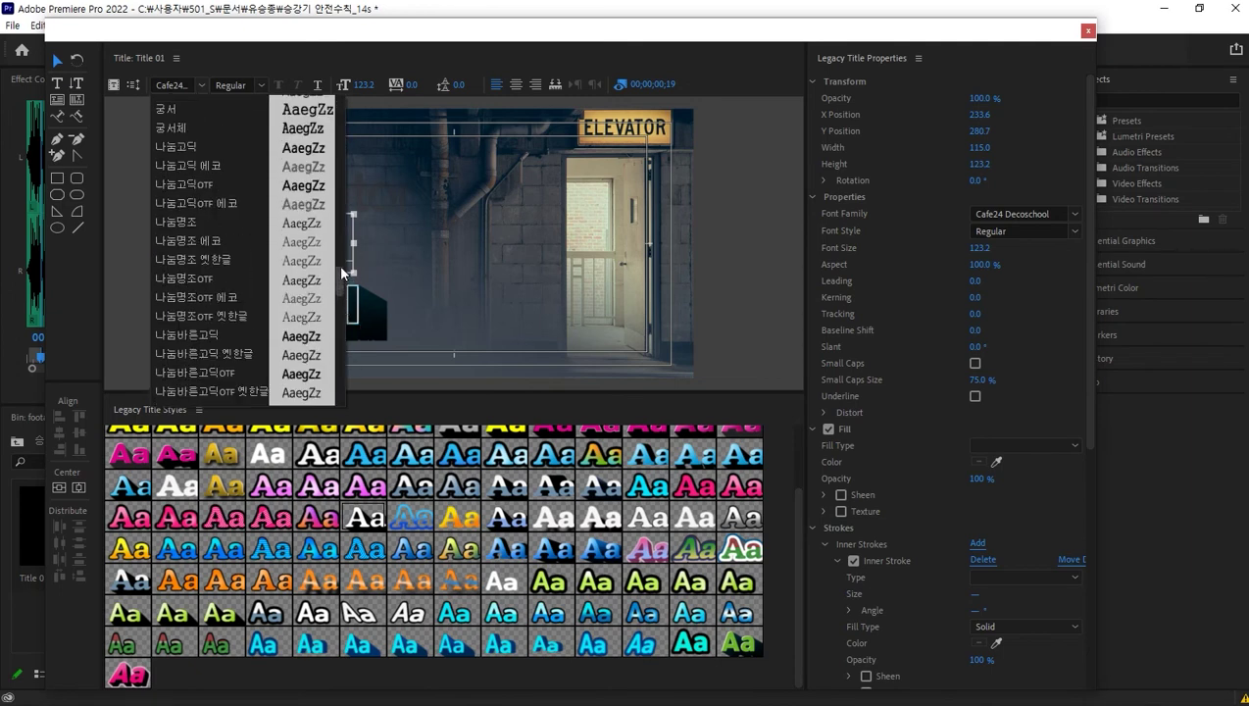
{"action": "scroll", "coordinate": [342, 284], "scroll_direction": "down", "scroll_amount": 5}
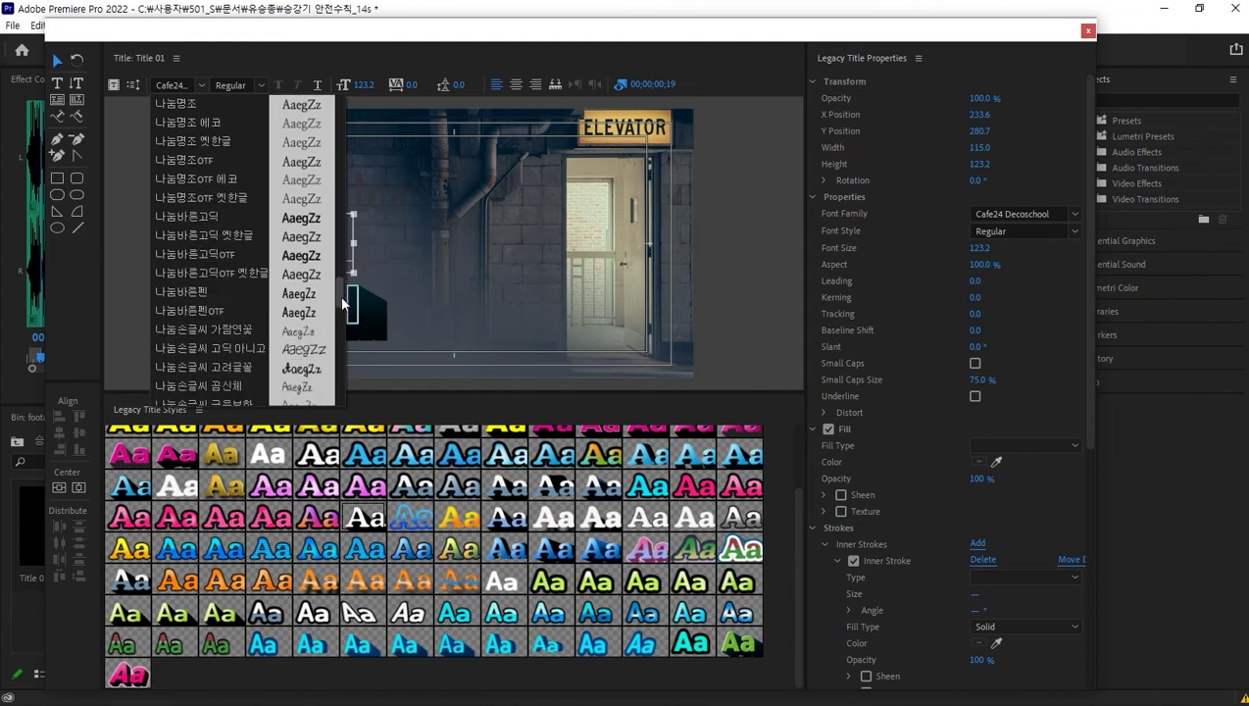
{"action": "scroll", "coordinate": [343, 304], "scroll_direction": "down", "scroll_amount": 3}
{"action": "scroll", "coordinate": [344, 328], "scroll_direction": "down", "scroll_amount": 2}
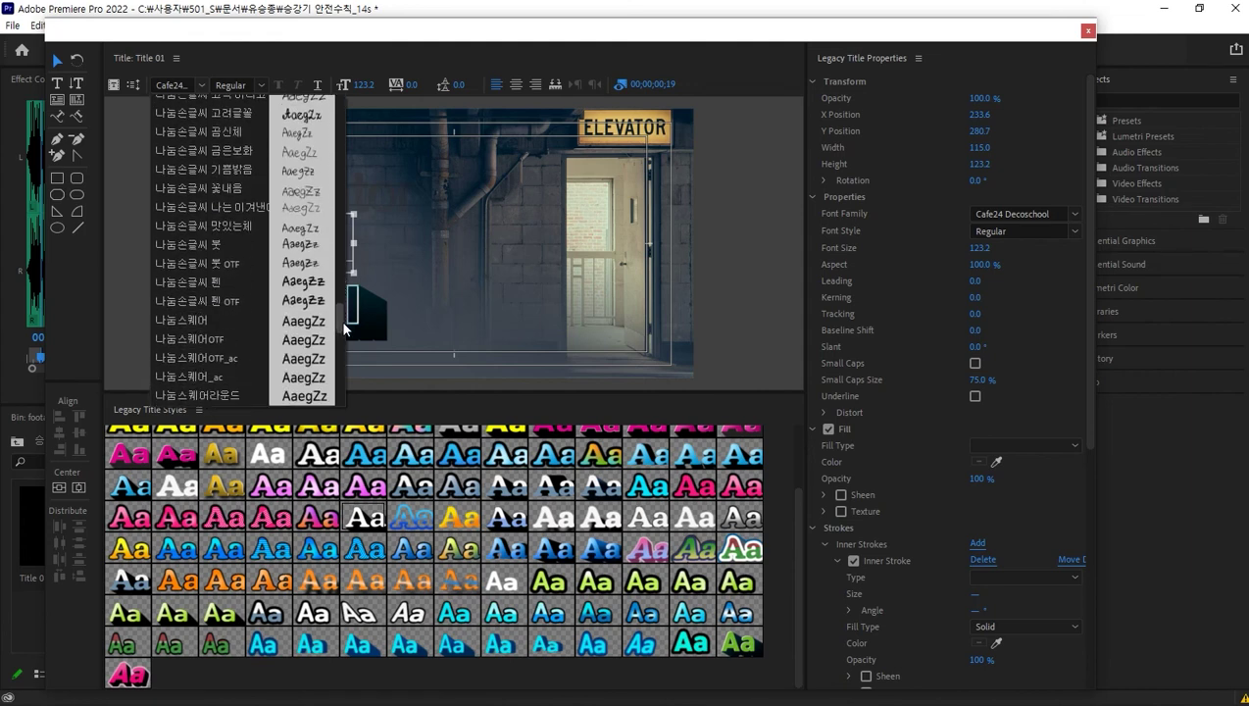
{"action": "scroll", "coordinate": [344, 329], "scroll_direction": "down", "scroll_amount": 3}
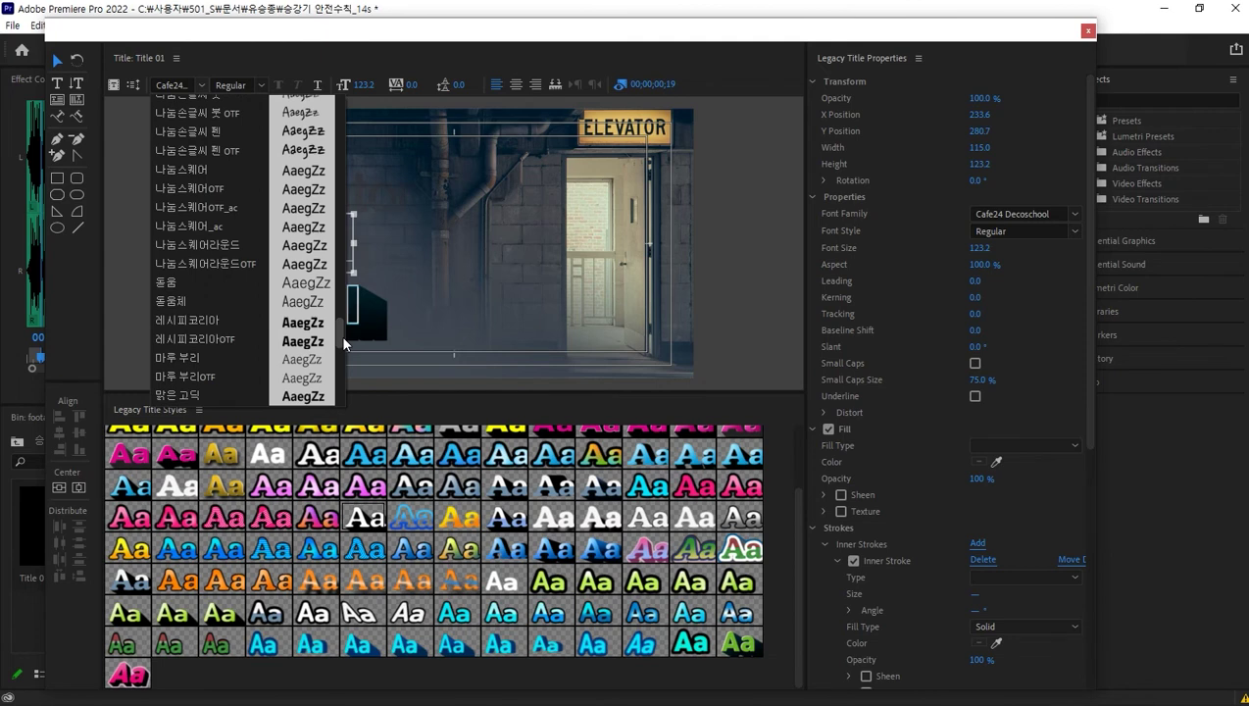
{"action": "scroll", "coordinate": [342, 342], "scroll_direction": "down", "scroll_amount": 3}
{"action": "scroll", "coordinate": [342, 359], "scroll_direction": "down", "scroll_amount": 1}
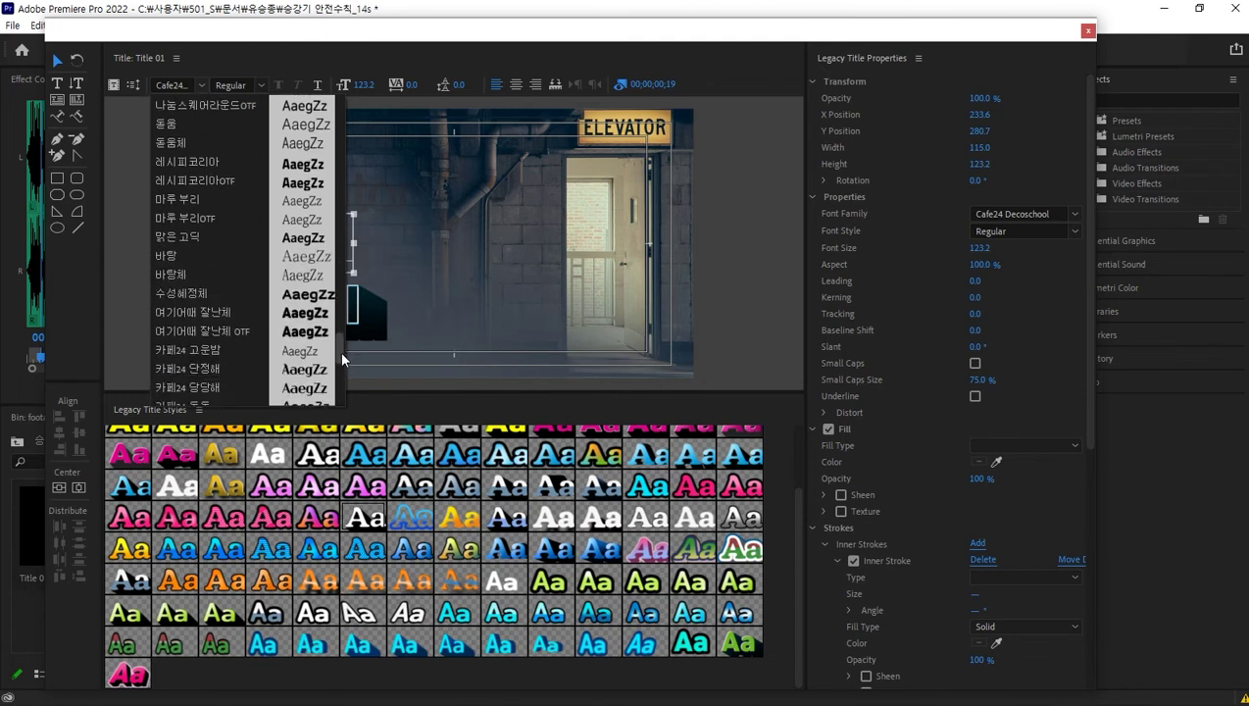
{"action": "left_click", "coordinate": [227, 347]}
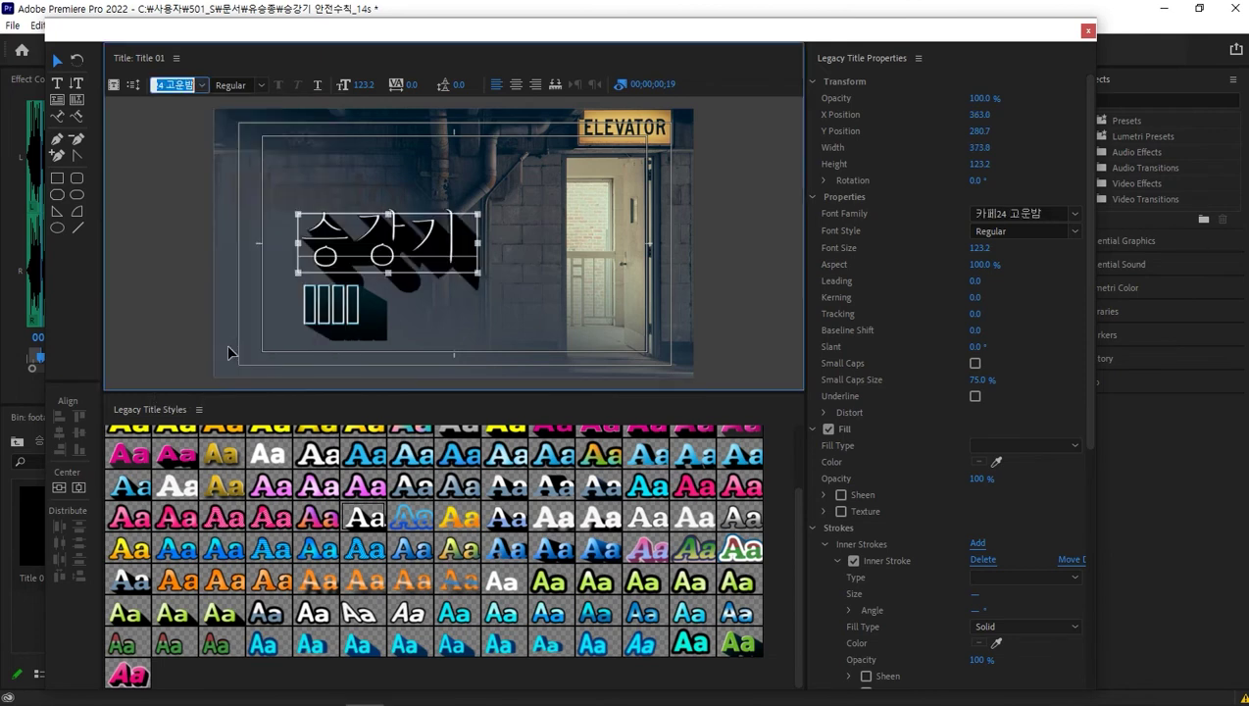
- Set the 승강기 text's font to 여기어때 잘난체 OTF and move the line a little higher on the wall
{"action": "left_click", "coordinate": [203, 84]}
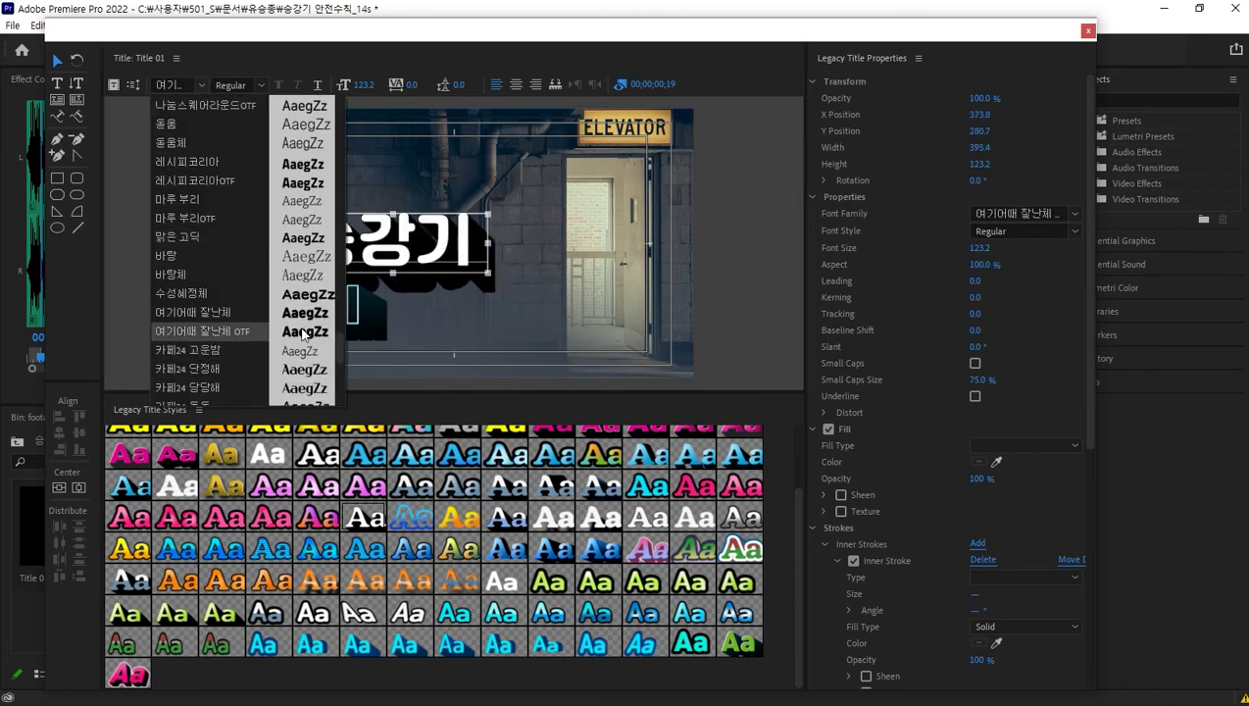
{"action": "left_click", "coordinate": [446, 260]}
{"action": "mouse_move", "coordinate": [450, 238]}
{"action": "left_mouse_down"}
{"action": "mouse_move", "coordinate": [458, 214]}
{"action": "mouse_move", "coordinate": [438, 236]}
{"action": "left_mouse_up"}
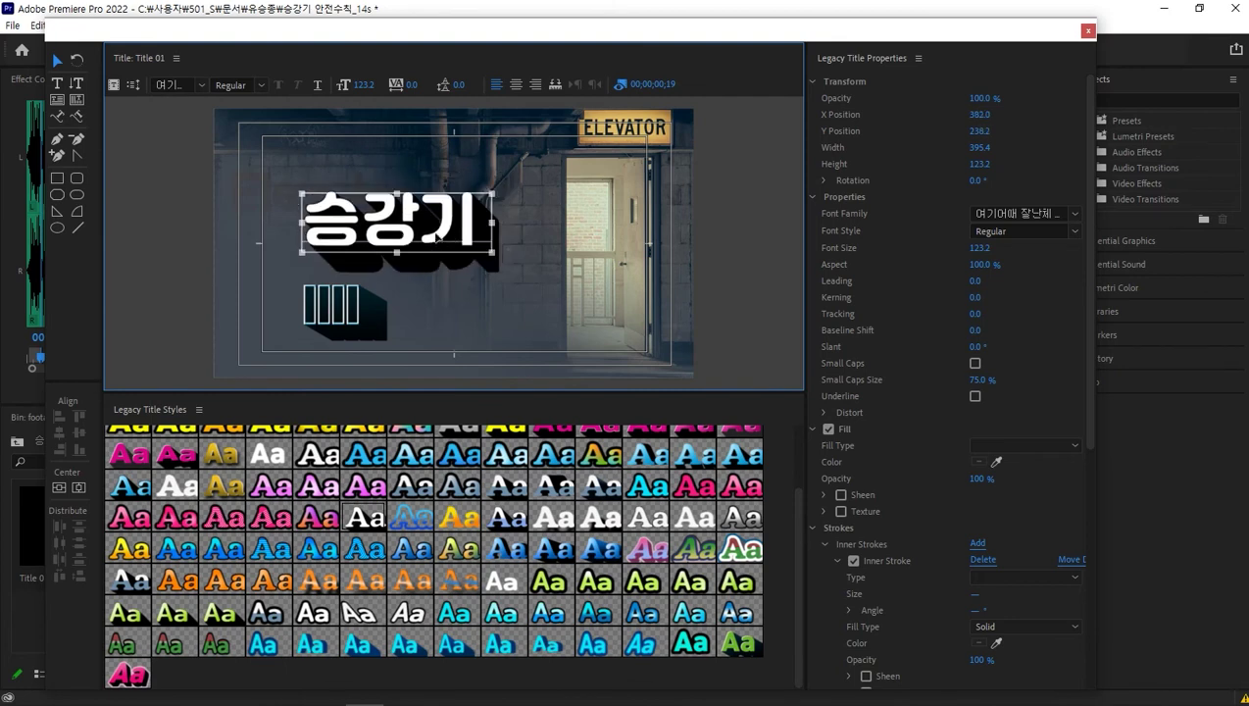
- Delete the unreadable lower text and duplicate the 승강기 text directly below the original
{"action": "left_click", "coordinate": [327, 306]}
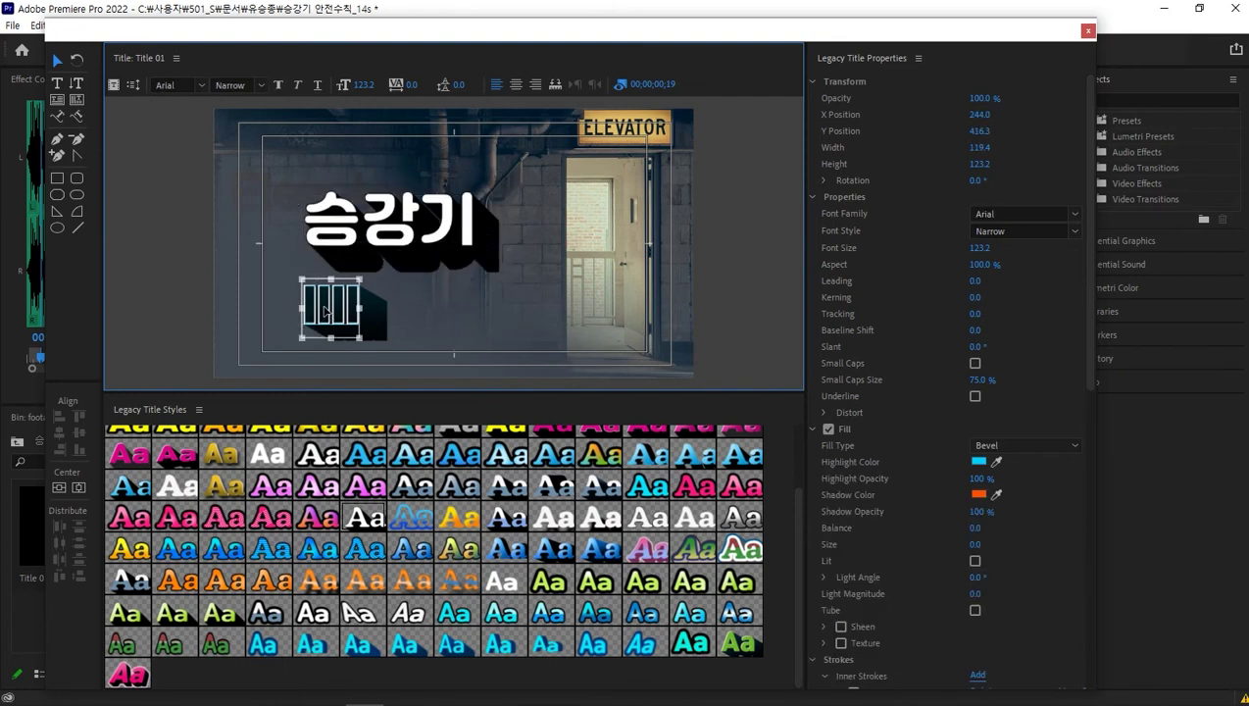
{"action": "key", "text": "Delete"}
{"action": "left_click", "coordinate": [396, 222]}
{"action": "left_click_drag", "start_coordinate": [396, 221], "coordinate": [391, 290]}
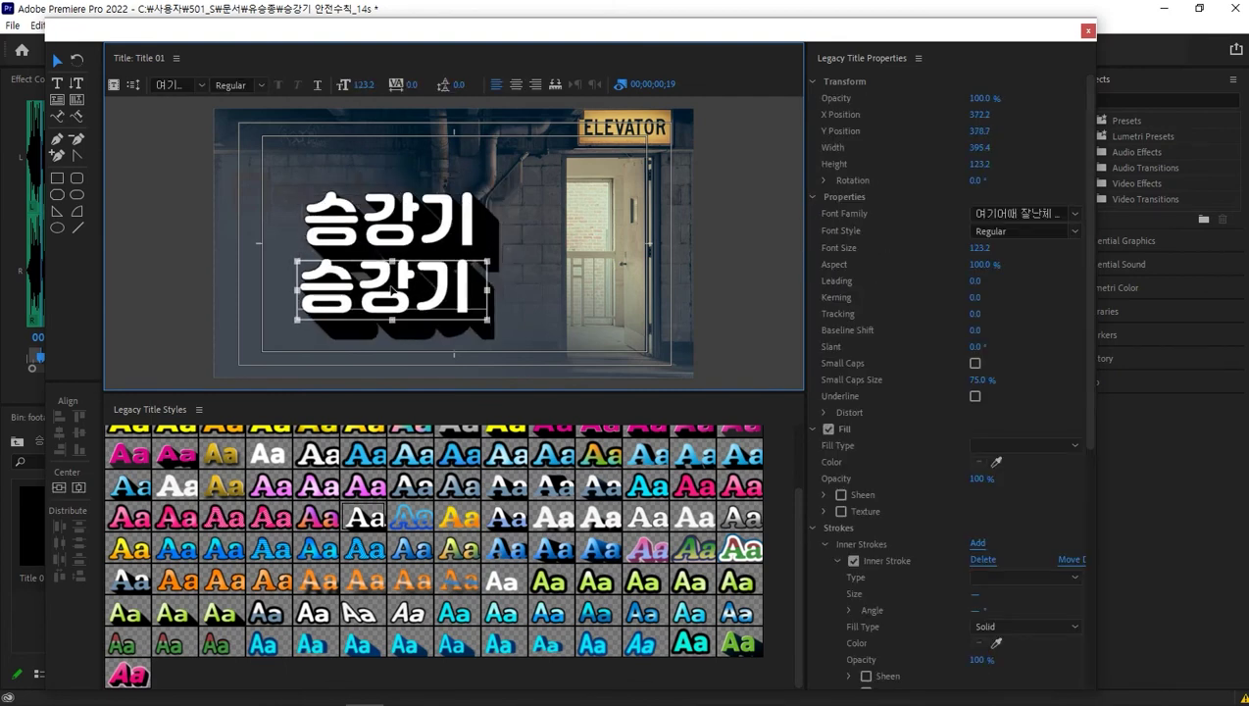
- Replace the whole text of the lower 승강기 copy with 안전수칙 and leave text editing
{"action": "double_click", "coordinate": [391, 287]}
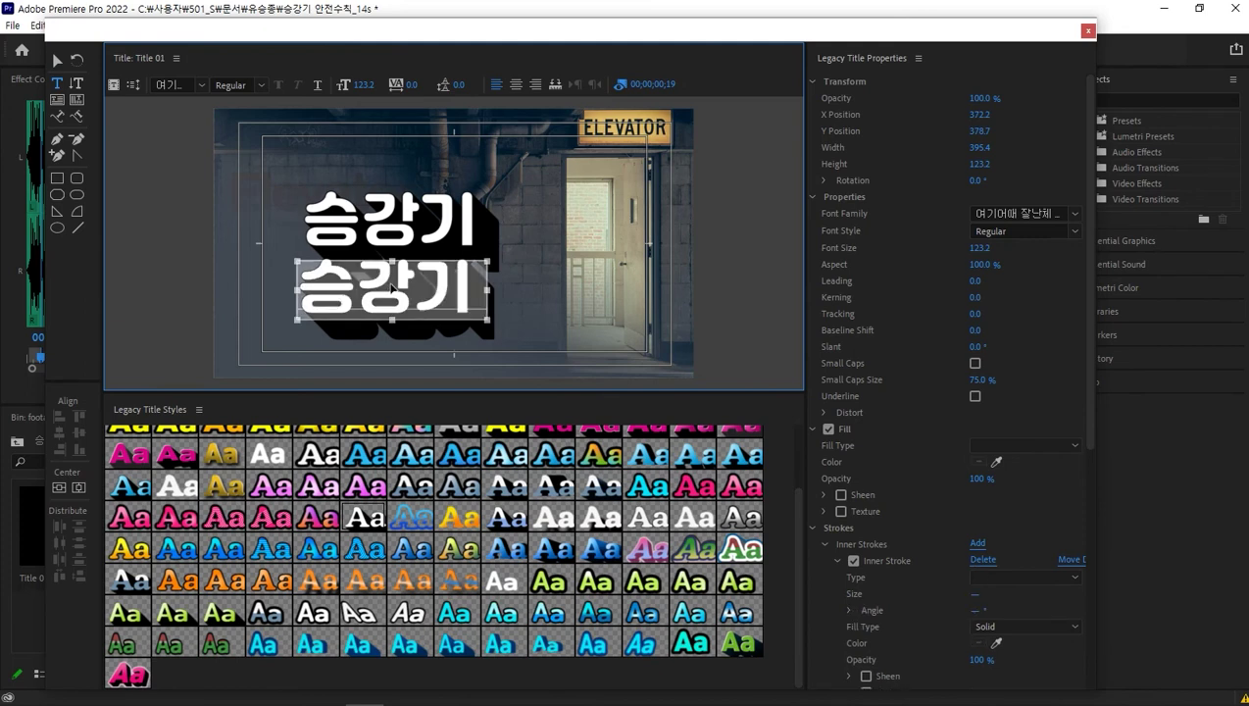
{"action": "type", "text": "안전수칙"}
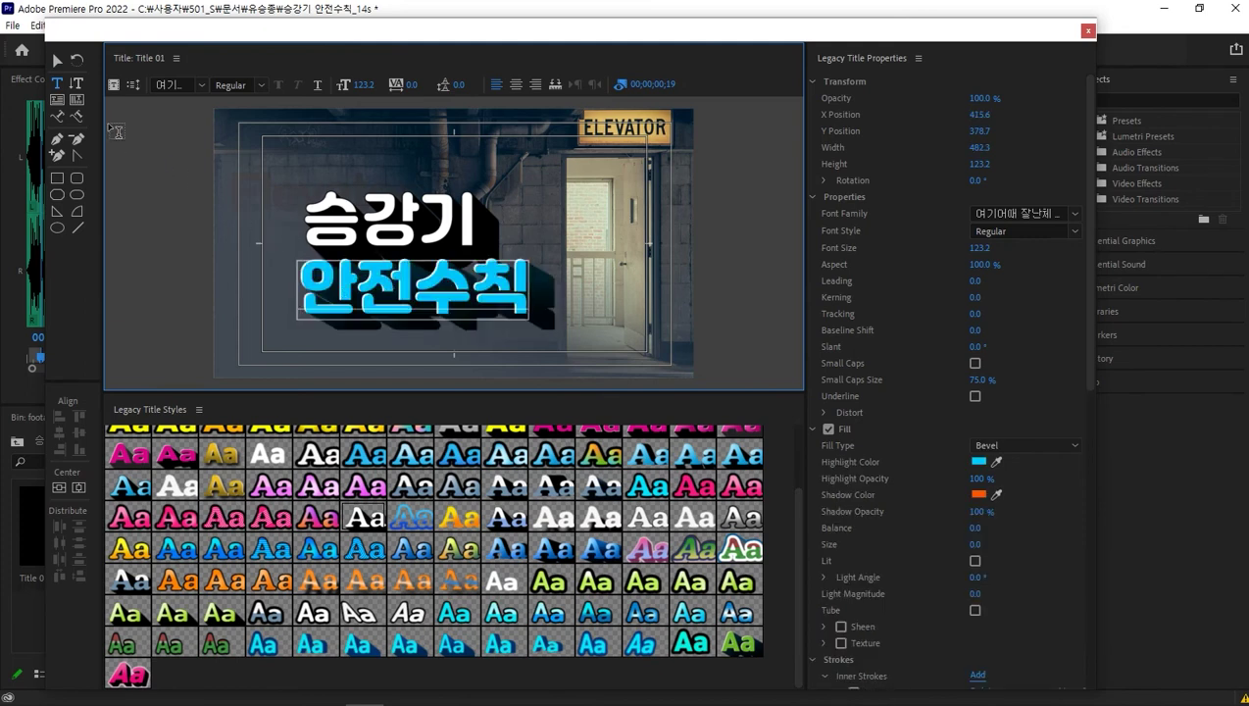
{"action": "left_click", "coordinate": [56, 60]}
{"action": "left_click", "coordinate": [593, 222]}
- Move the 승강기 line slightly closer to 안전수칙 so their left edges line up
{"action": "left_click", "coordinate": [457, 232]}
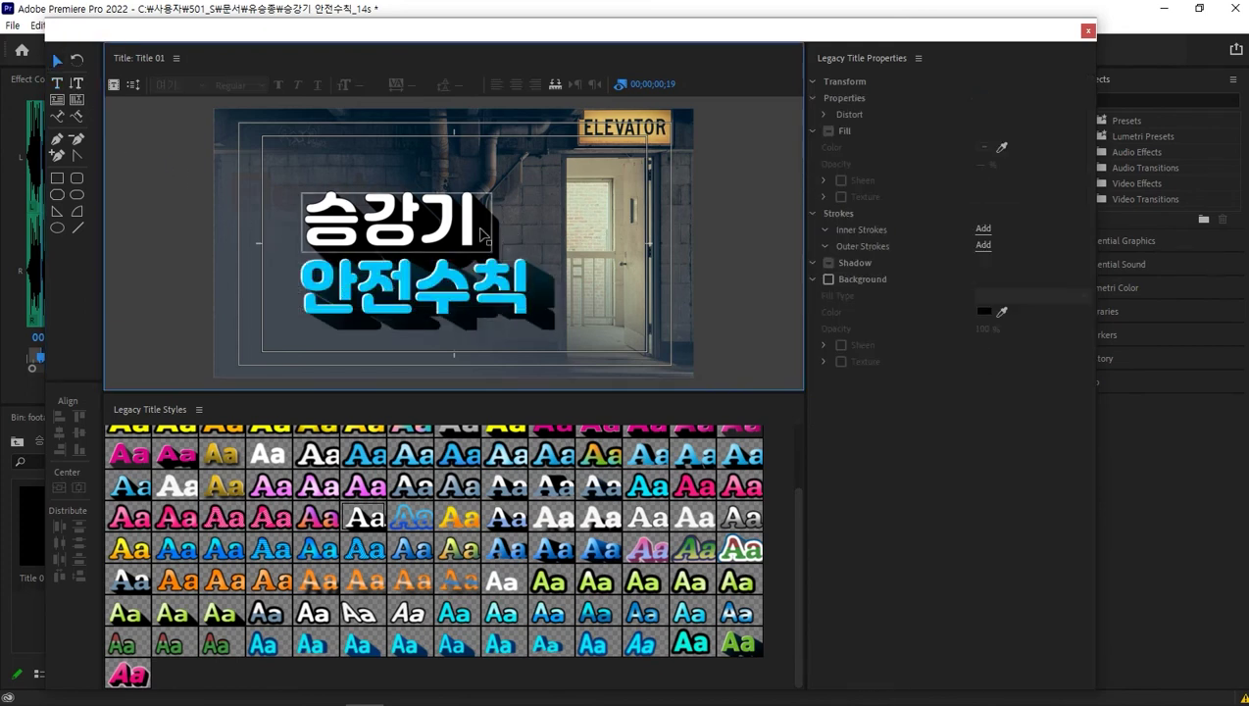
{"action": "left_click", "coordinate": [468, 295]}
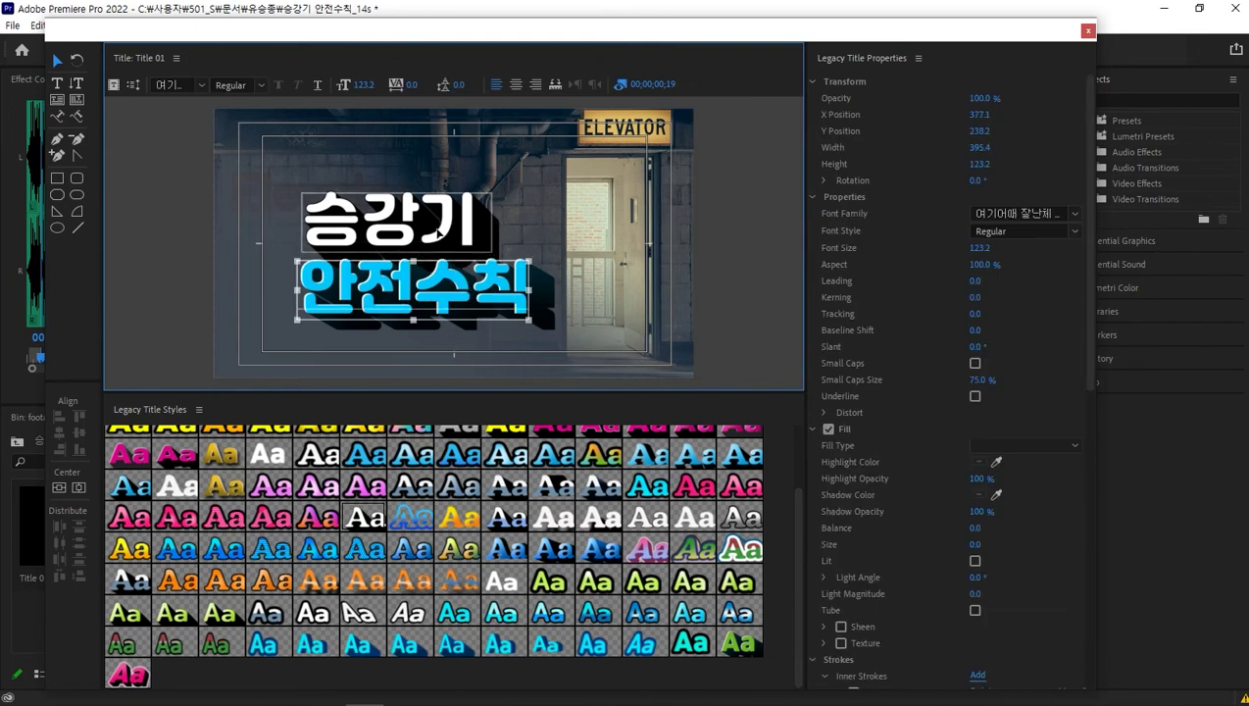
{"action": "left_click", "coordinate": [439, 234]}
{"action": "left_click_drag", "start_coordinate": [439, 234], "coordinate": [443, 235]}
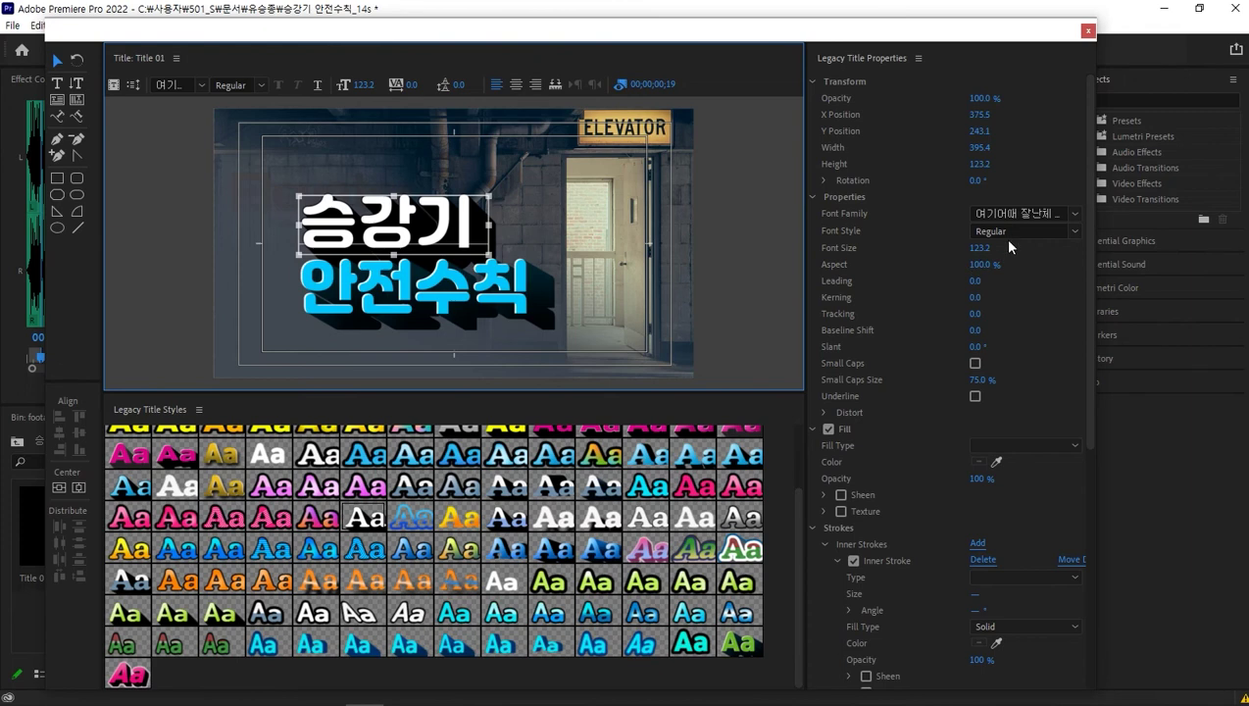
- Set the fill colour of the 승강기 text to cyan 13E1EE
{"action": "left_click_drag", "start_coordinate": [1089, 309], "coordinate": [1092, 465]}
{"action": "left_click", "coordinate": [476, 238]}
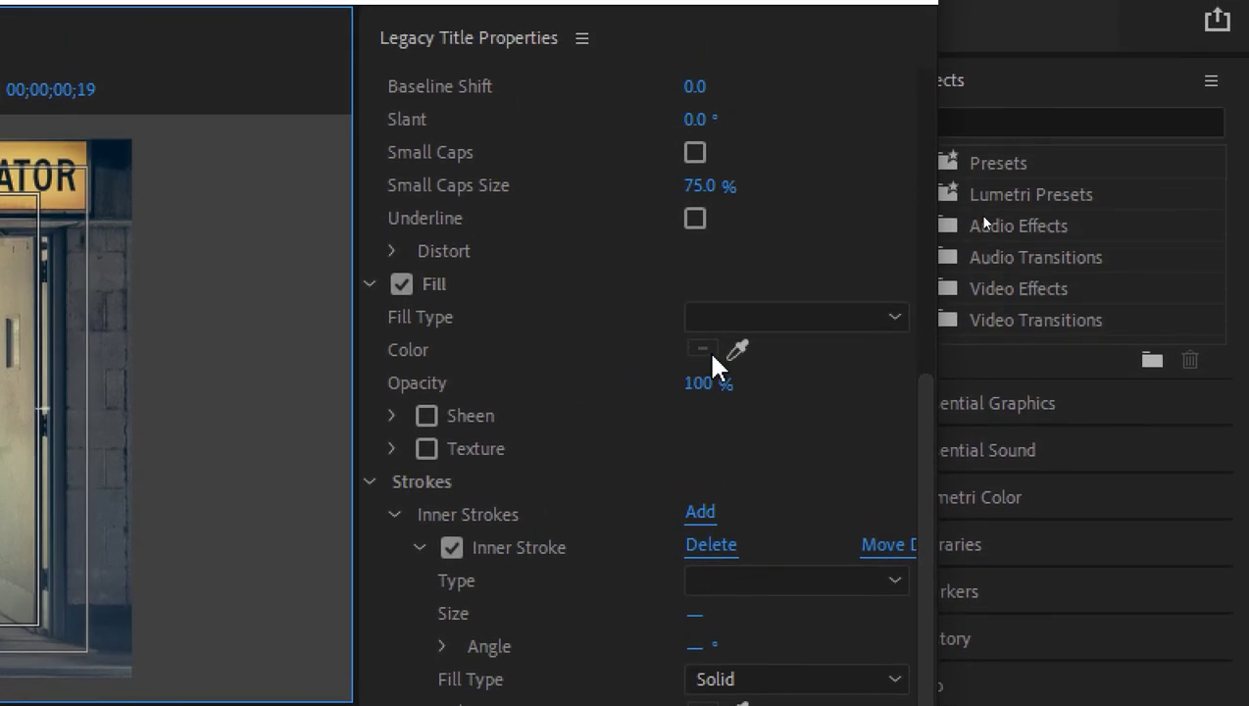
{"action": "left_click", "coordinate": [710, 329]}
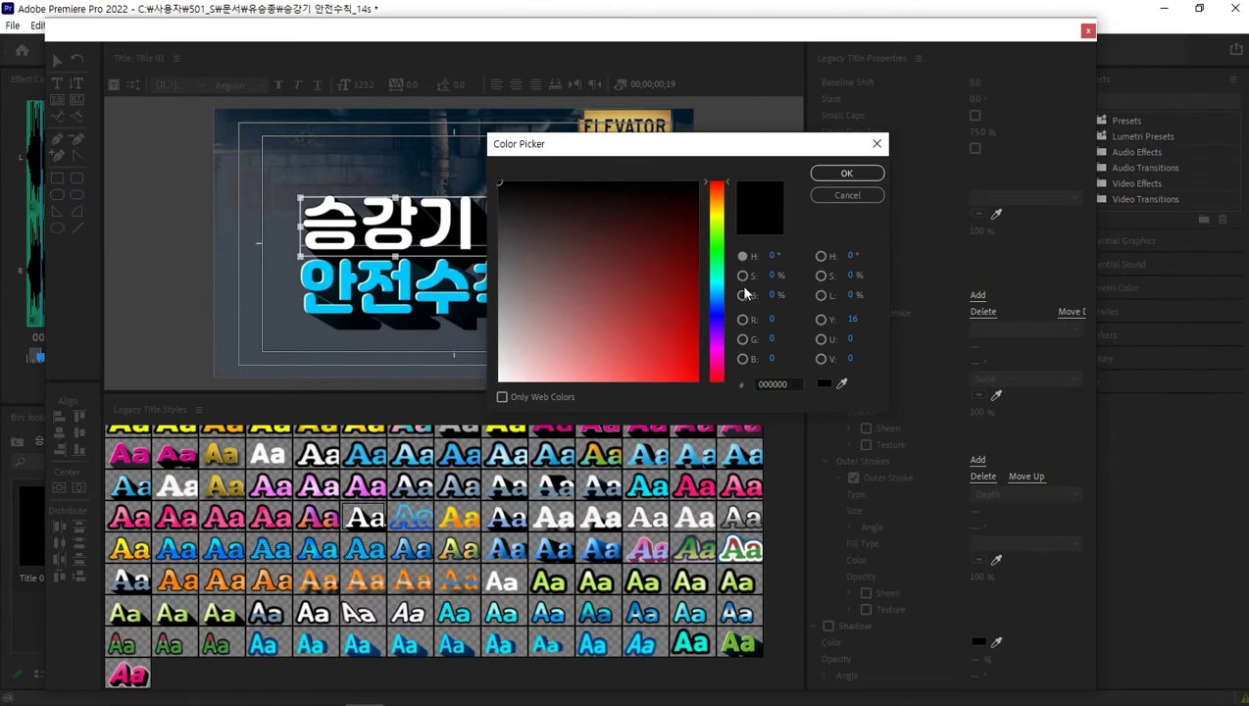
{"action": "left_click", "coordinate": [716, 282]}
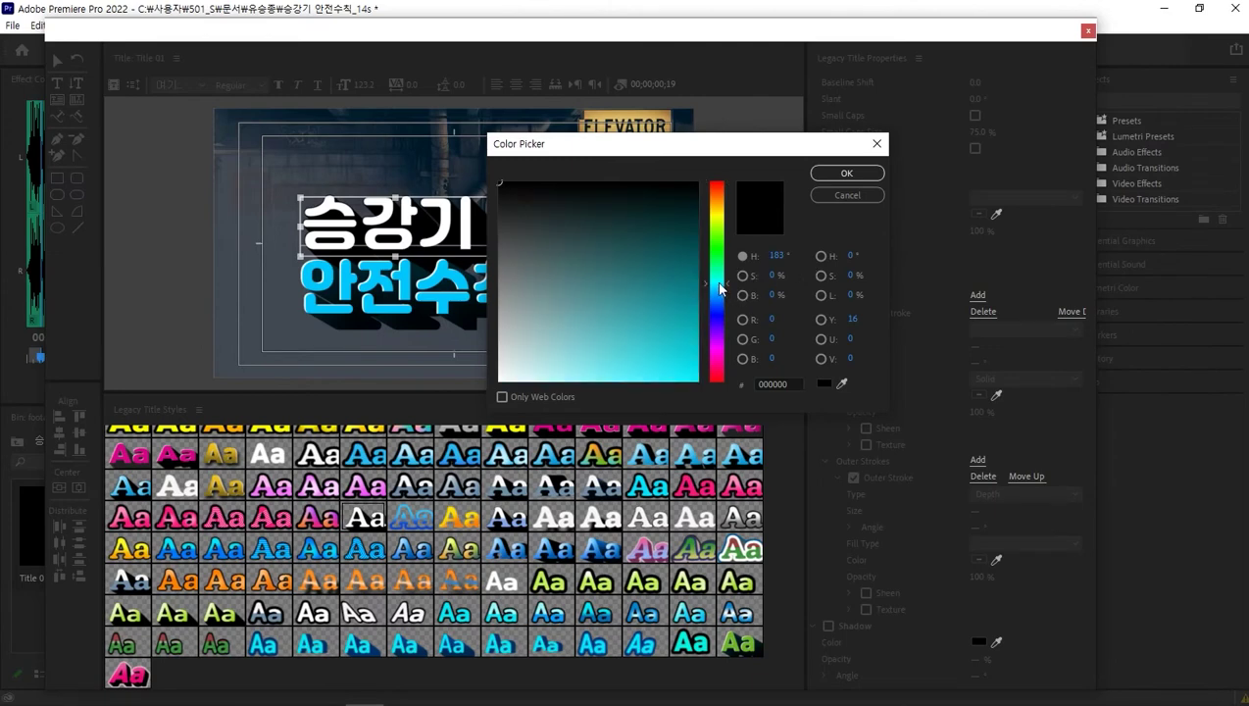
{"action": "left_click", "coordinate": [683, 368]}
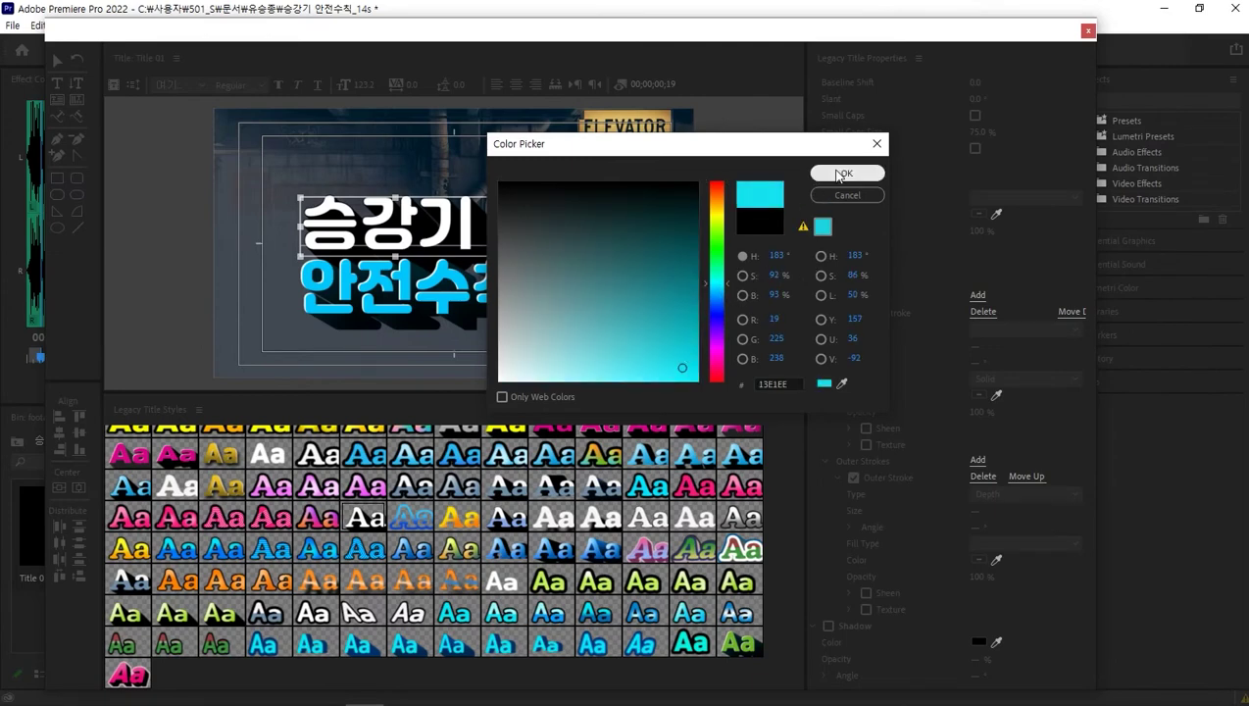
{"action": "left_click", "coordinate": [833, 173]}
- Sample the cyan of 승강기 with the eyedropper as the fill highlight colour of the 안전수칙 text
{"action": "left_click", "coordinate": [527, 286]}
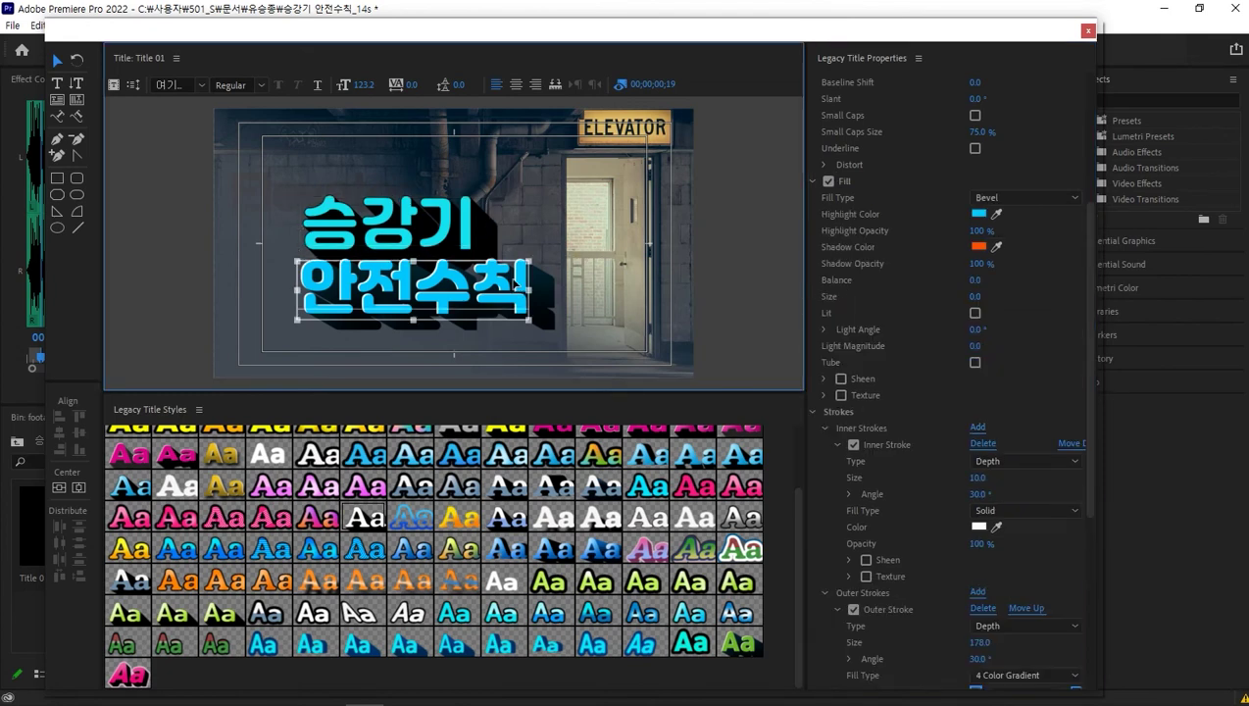
{"action": "left_click", "coordinate": [996, 213]}
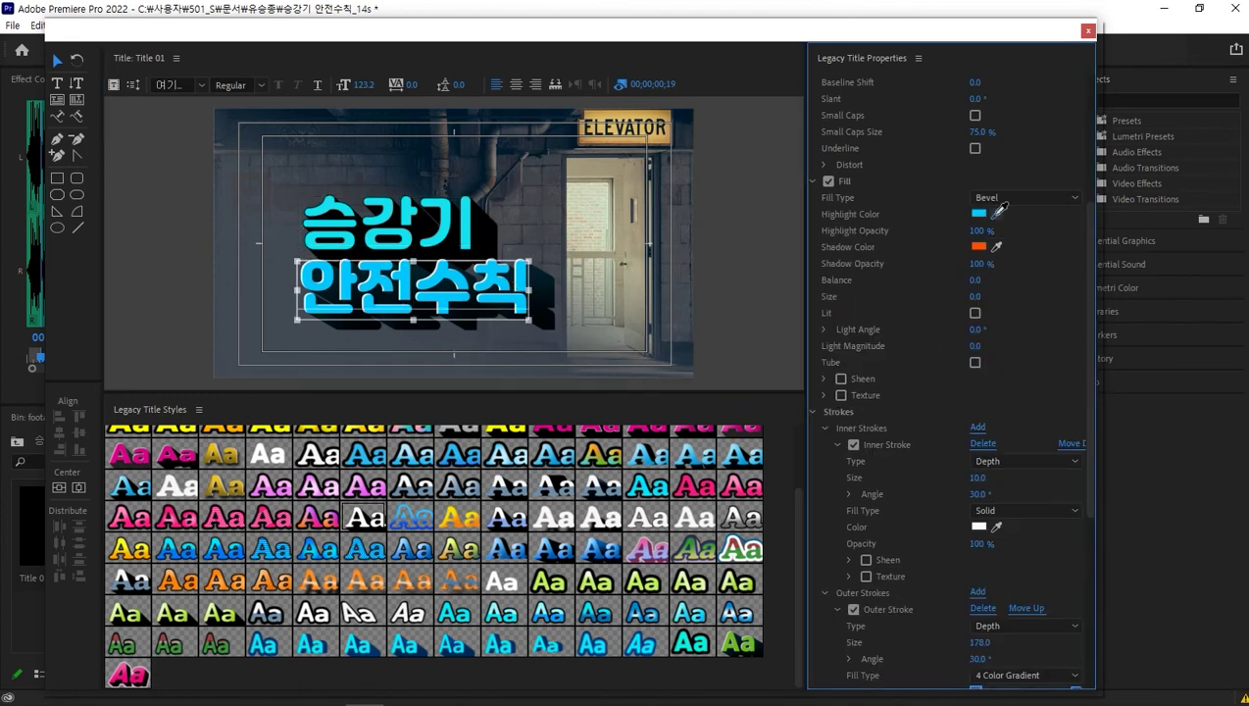
{"action": "left_click", "coordinate": [476, 228]}
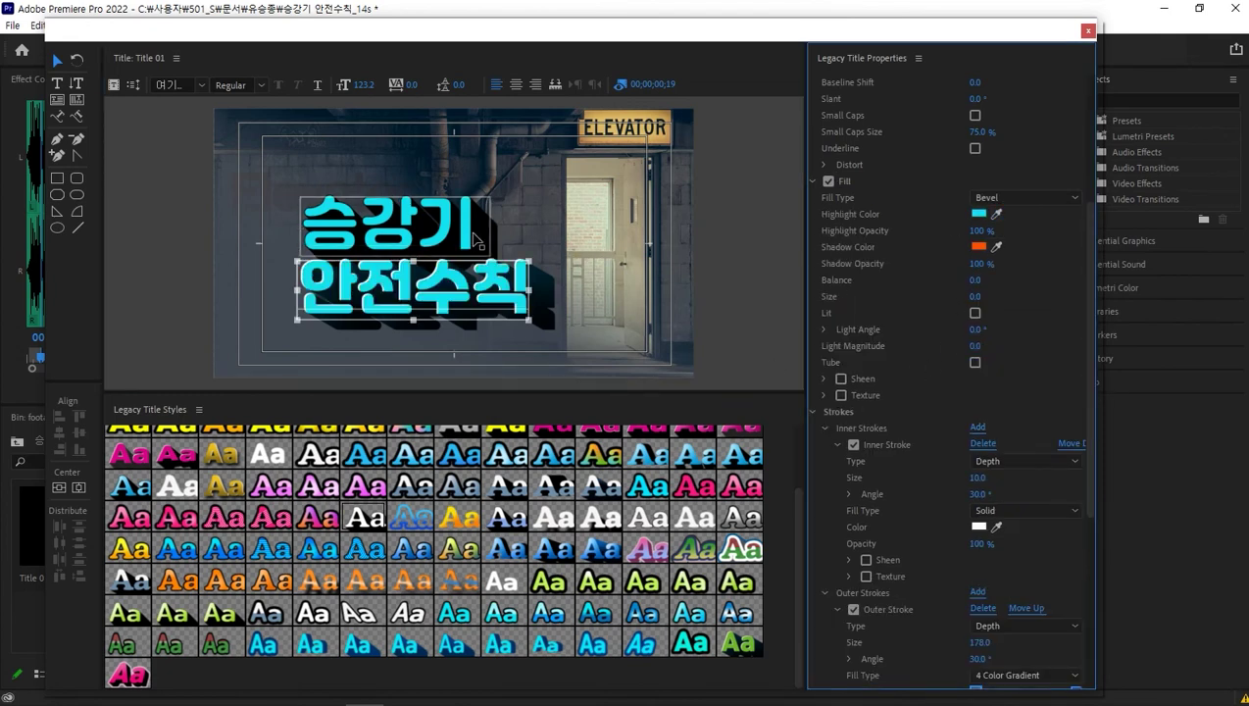
- Tighten the two title lines, select both, and move them to the lower-left safe margin, at about X 340.5, Y 344.4
{"action": "left_click", "coordinate": [459, 256]}
{"action": "left_click_drag", "start_coordinate": [437, 251], "coordinate": [451, 279]}
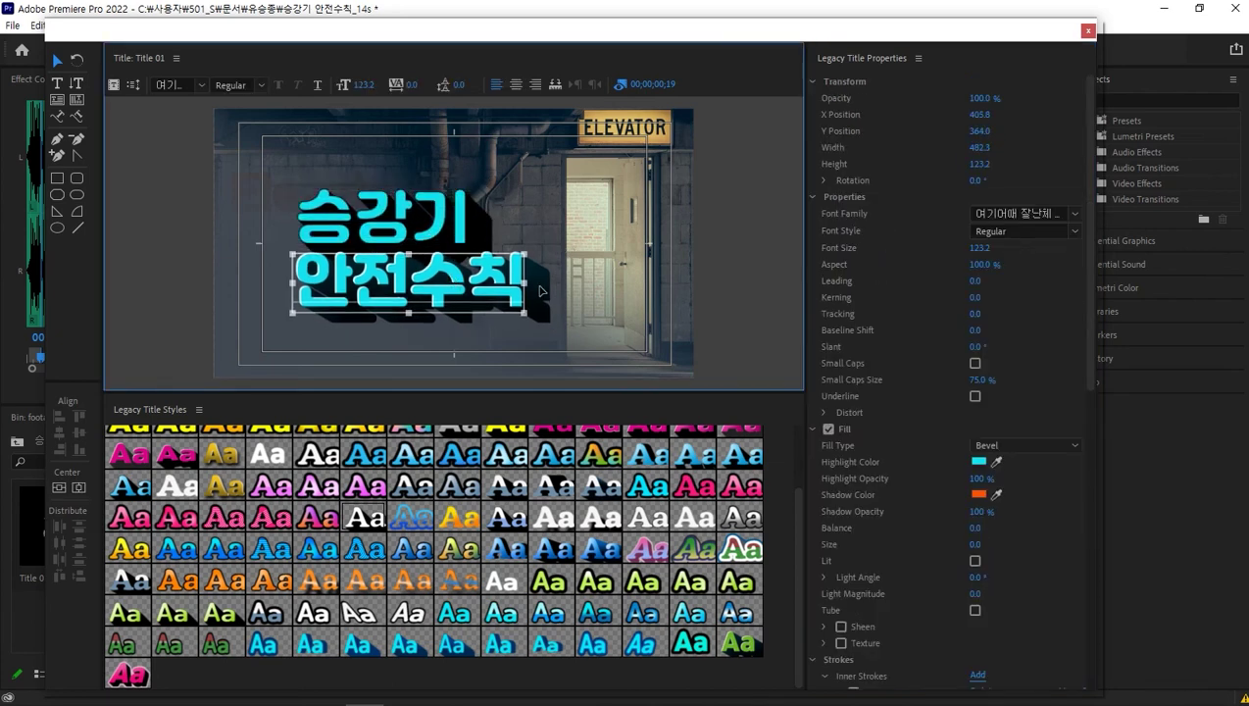
{"action": "left_click_drag", "start_coordinate": [572, 295], "coordinate": [280, 180]}
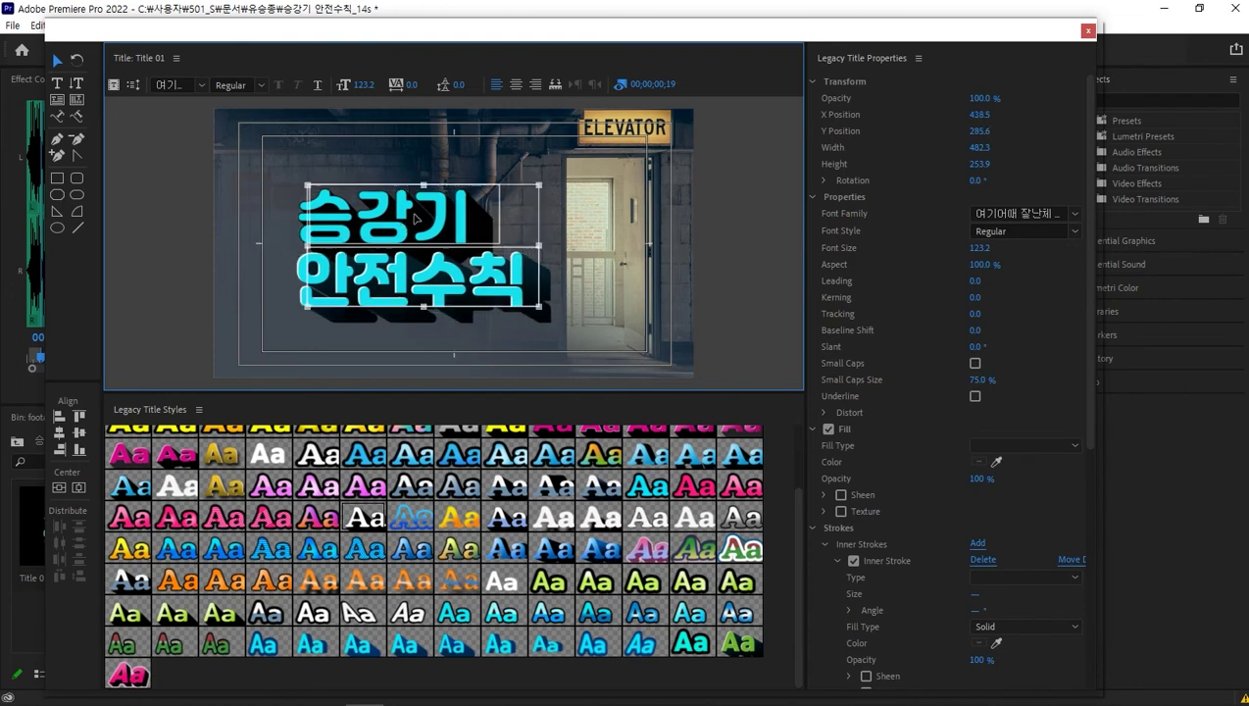
{"action": "left_click_drag", "start_coordinate": [415, 218], "coordinate": [412, 216]}
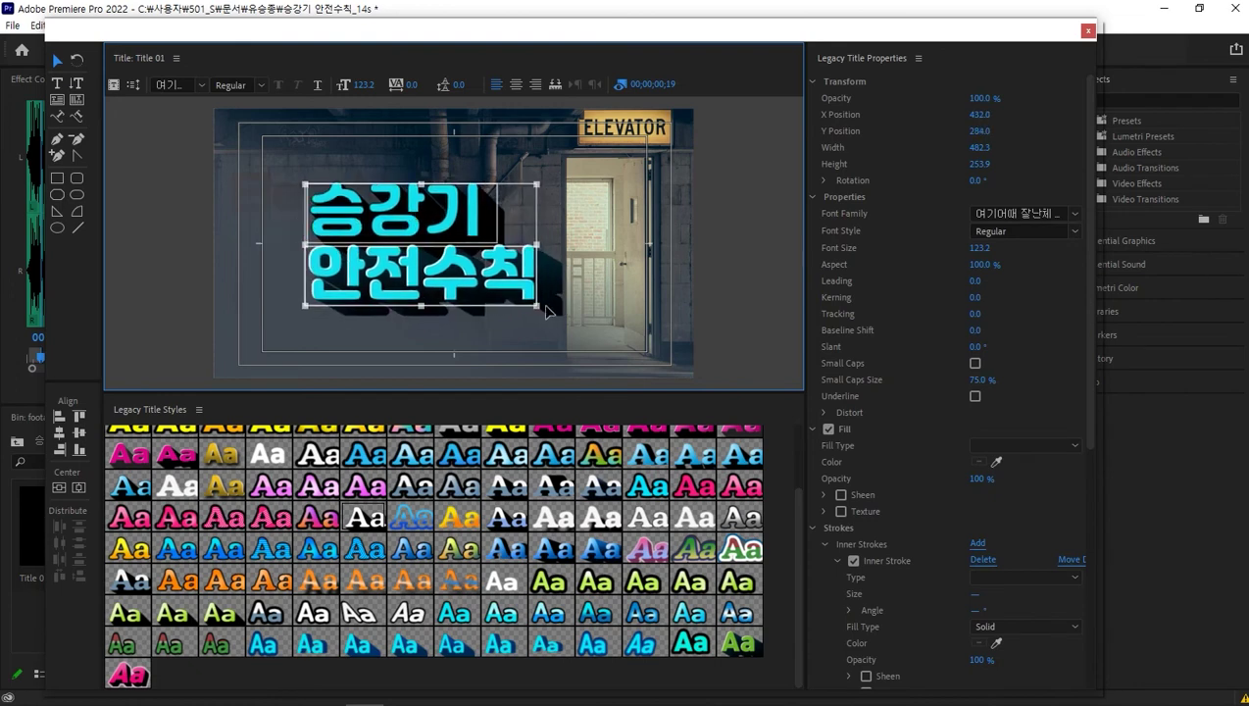
{"action": "left_click_drag", "start_coordinate": [490, 285], "coordinate": [446, 313]}
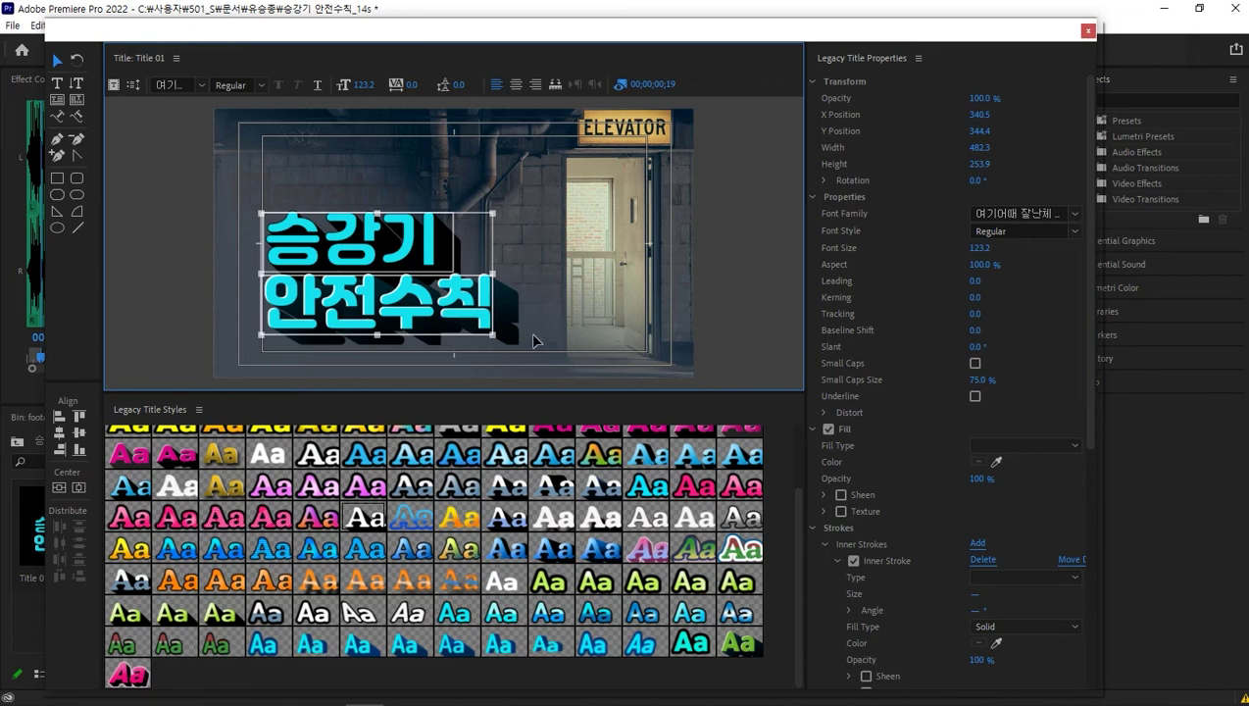
- Deselect the title lines, save the project, and shift the title window slightly aside
{"action": "left_click", "coordinate": [560, 318]}
{"action": "key", "text": "ctrl+s"}
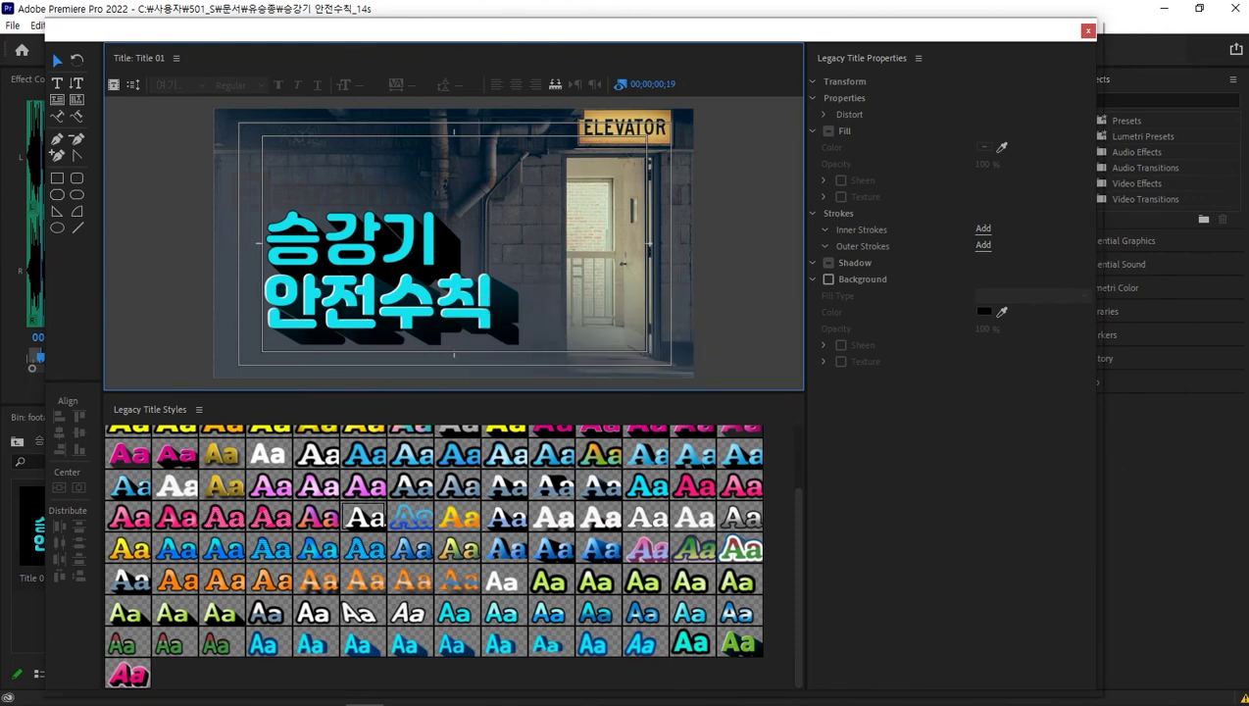
{"action": "left_click", "coordinate": [1087, 30]}
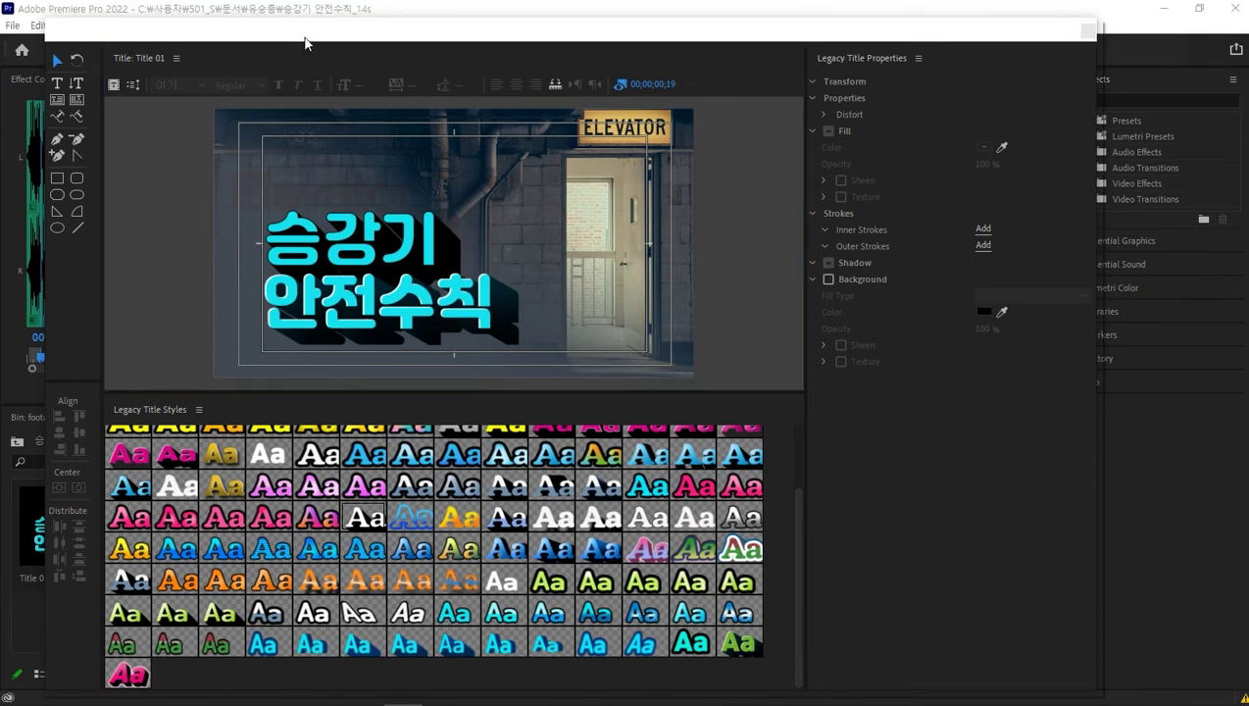
{"action": "left_click_drag", "start_coordinate": [307, 39], "coordinate": [338, 36]}
{"action": "key", "text": "ctrl+s"}
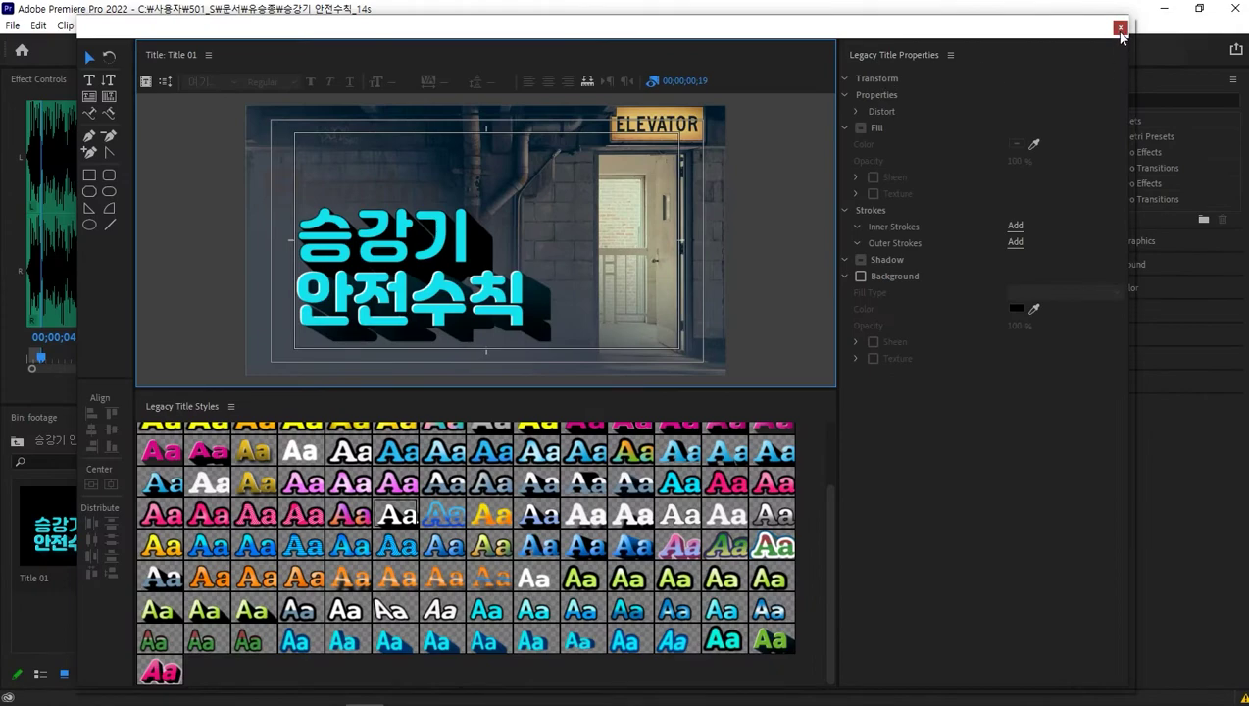
- Close the title editor, place Title 01 on V2 over the elevator still from 00;00;00;19, and trim its end shortly before the still ends
{"action": "left_click", "coordinate": [1120, 27]}
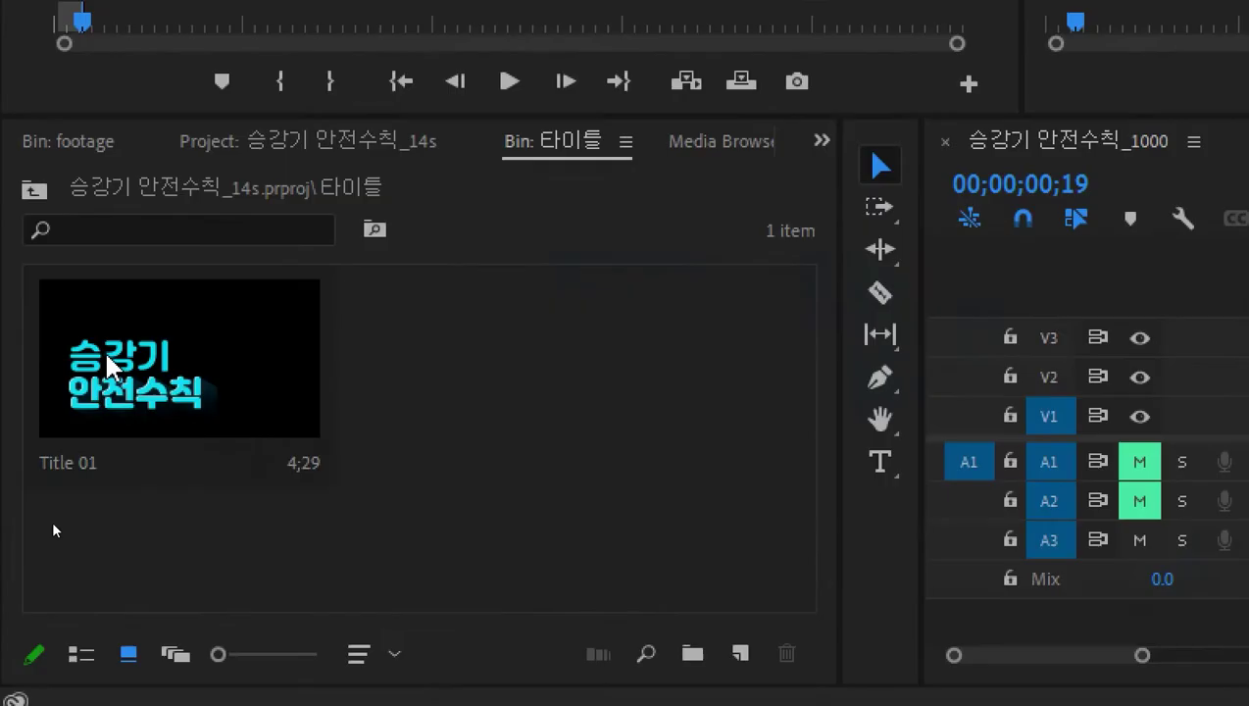
{"action": "left_click_drag", "start_coordinate": [171, 355], "coordinate": [1248, 302]}
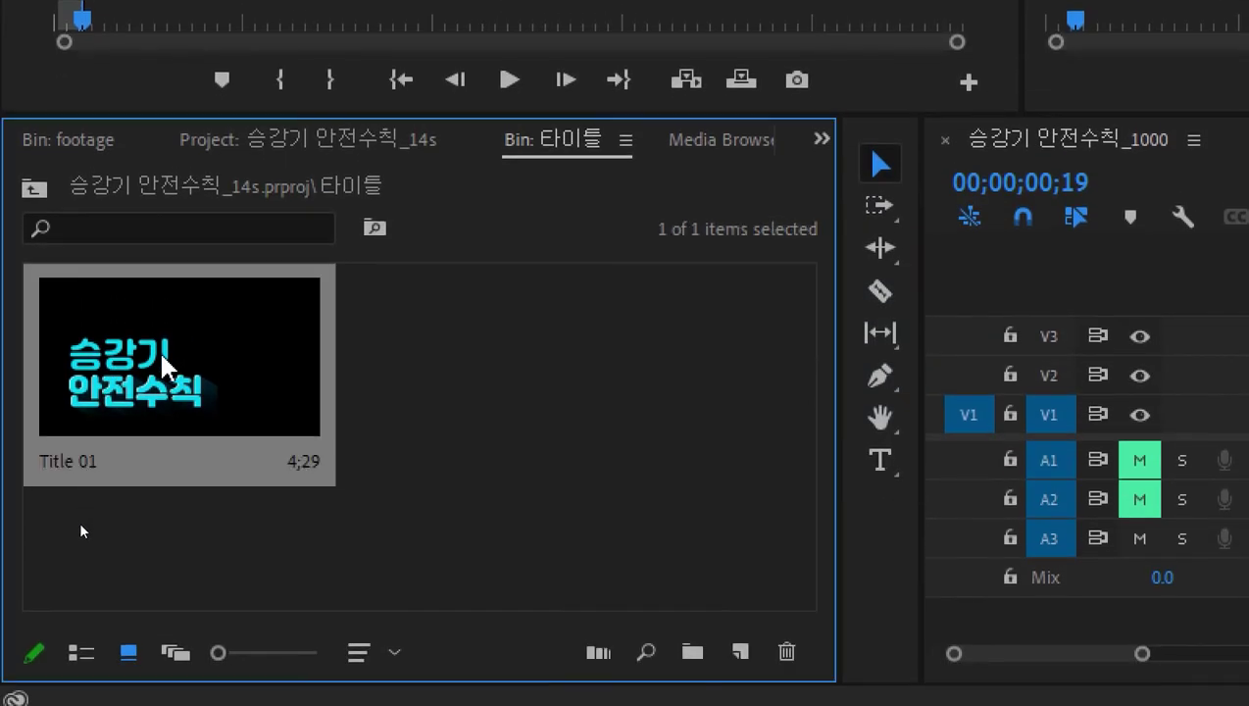
{"action": "left_click_drag", "start_coordinate": [629, 358], "coordinate": [673, 462]}
{"action": "left_click_drag", "start_coordinate": [627, 363], "coordinate": [545, 365]}
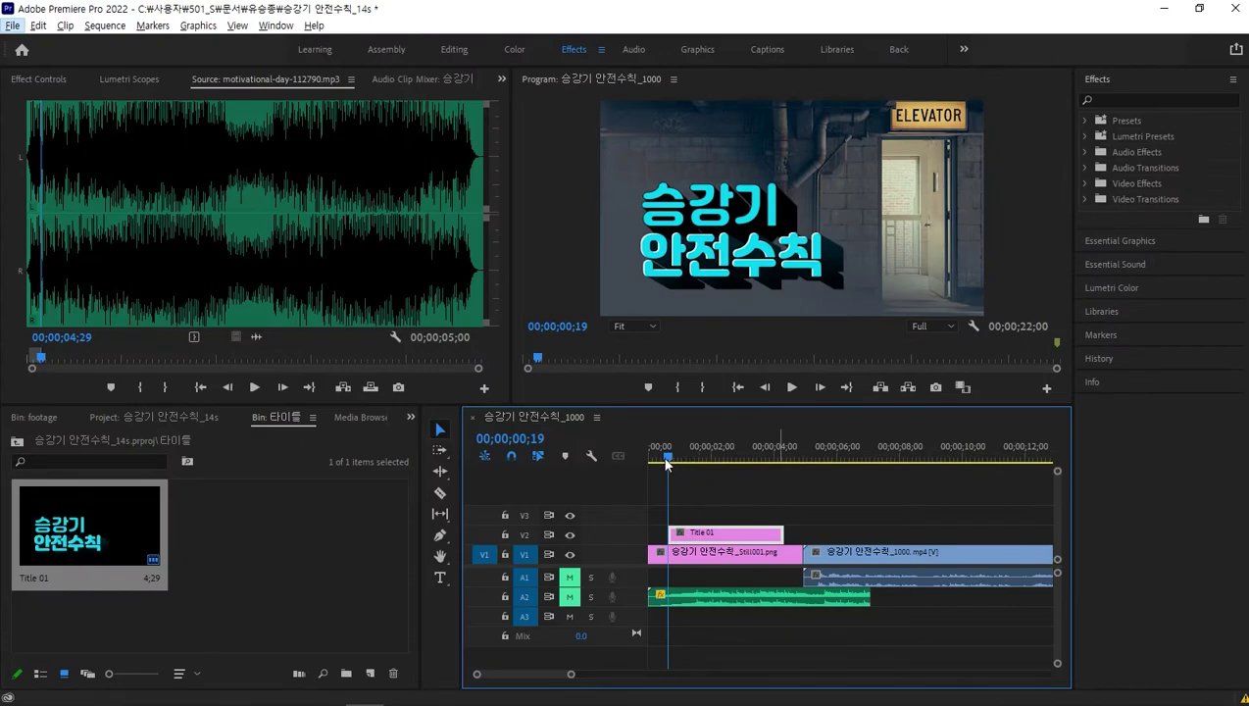
- Reopen Title 01 from its timeline clip and from the title bin, close the editor each time, and save the project
{"action": "left_click_drag", "start_coordinate": [668, 457], "coordinate": [689, 459]}
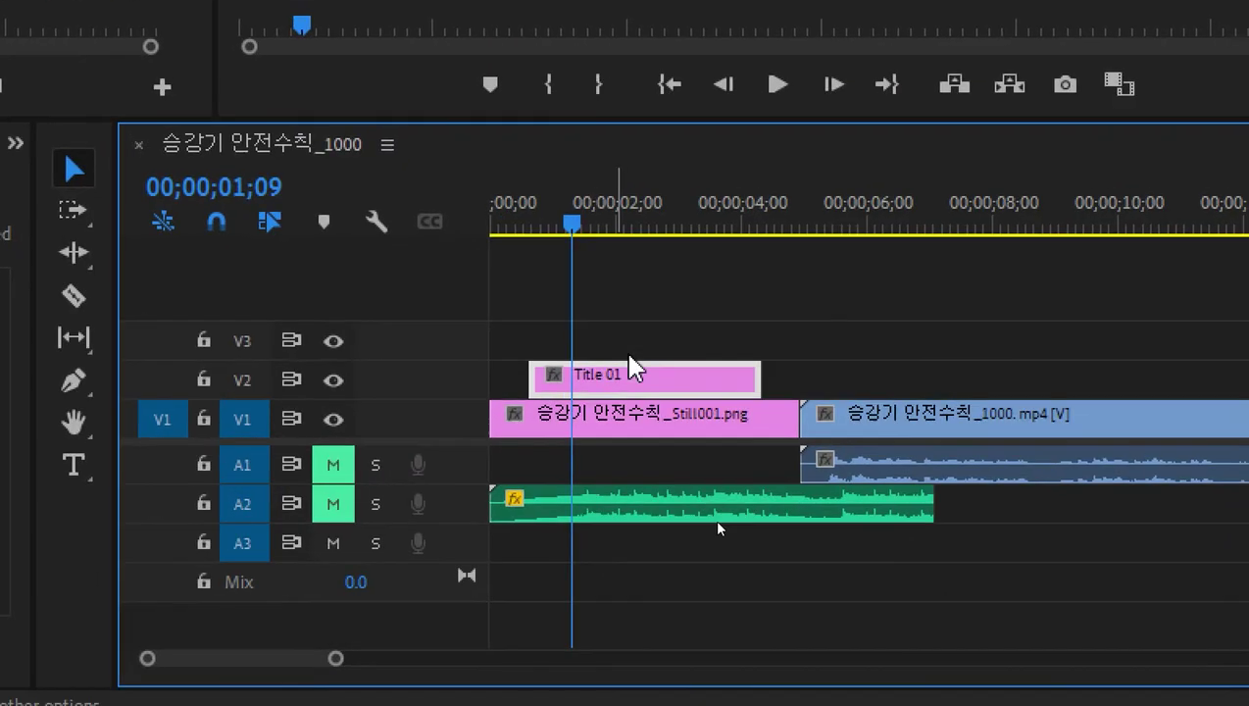
{"action": "double_click", "coordinate": [631, 368]}
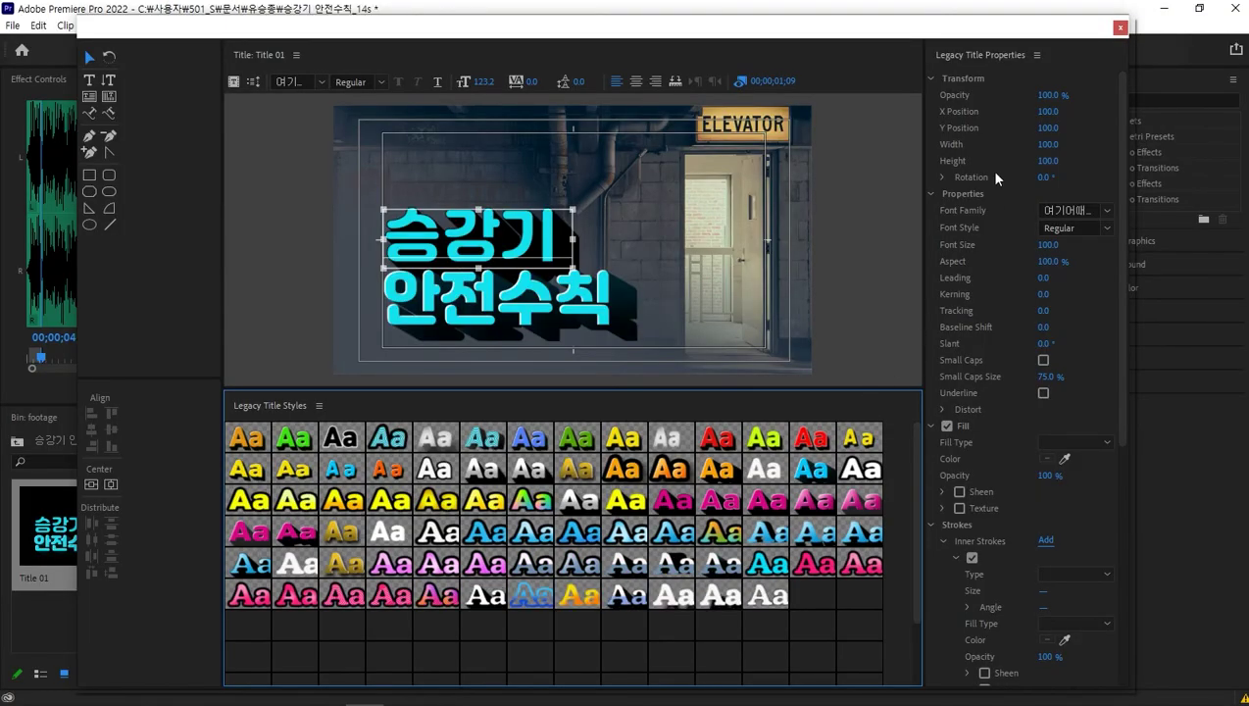
{"action": "left_click", "coordinate": [1120, 28]}
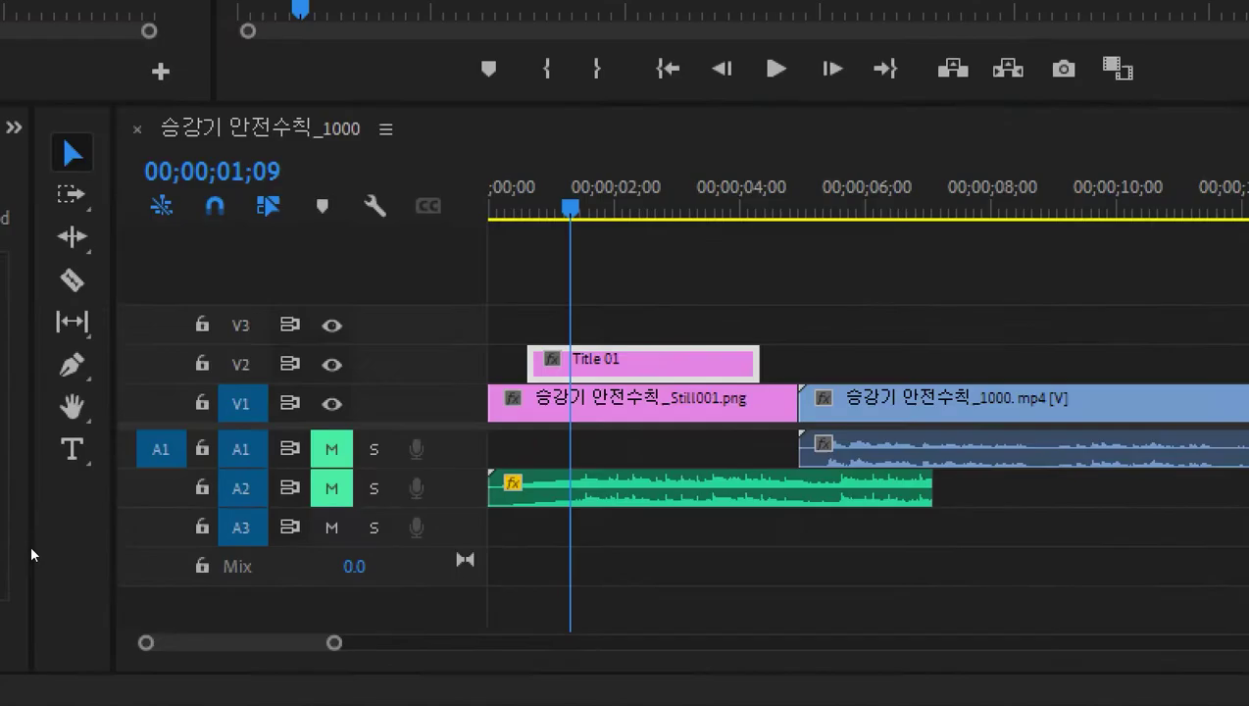
{"action": "double_click", "coordinate": [125, 366]}
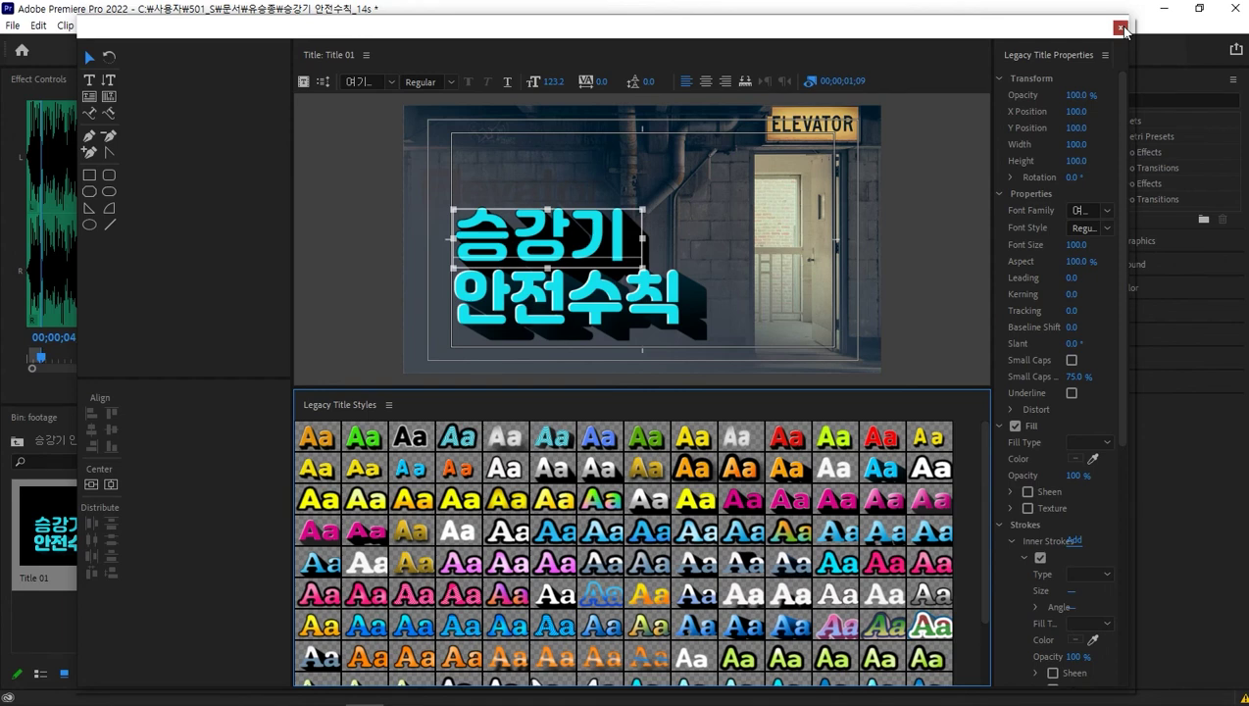
{"action": "left_click", "coordinate": [1121, 28]}
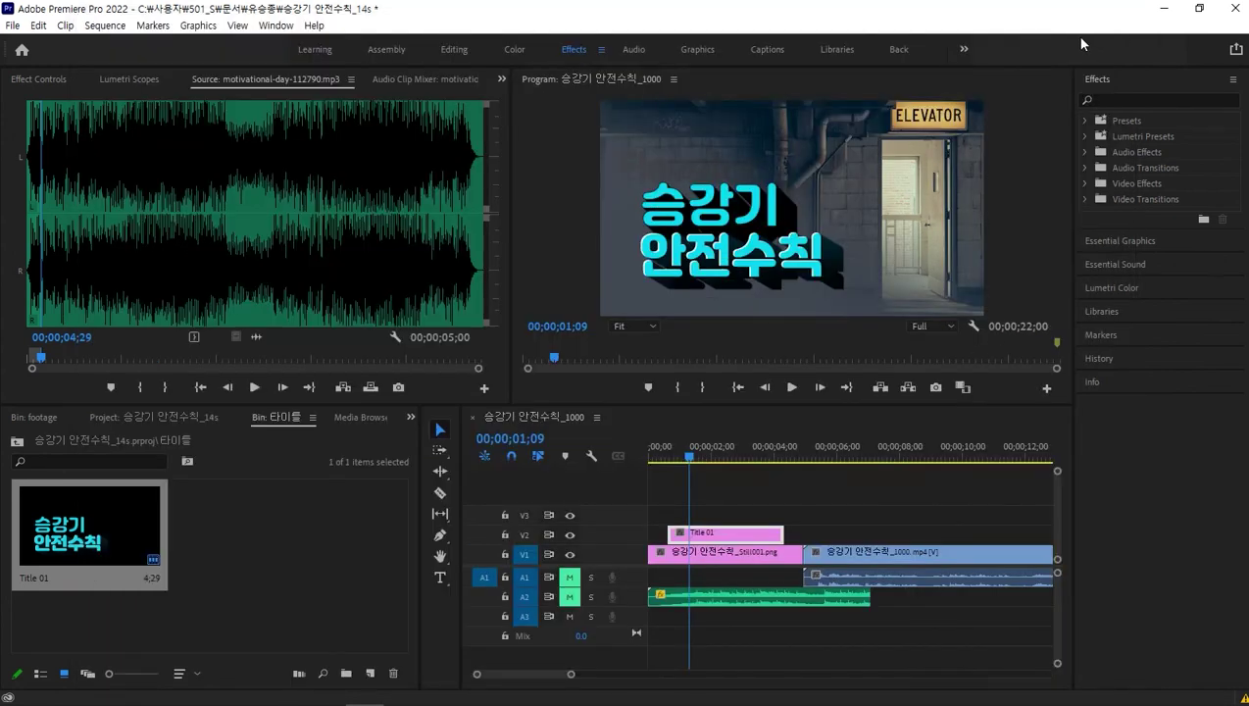
{"action": "key", "text": "ctrl+s"}
- Switch to the browser and open the pink elevator illustration with blue doors from the Pixabay 엘리베이터 results
{"action": "key", "text": "alt+Tab"}
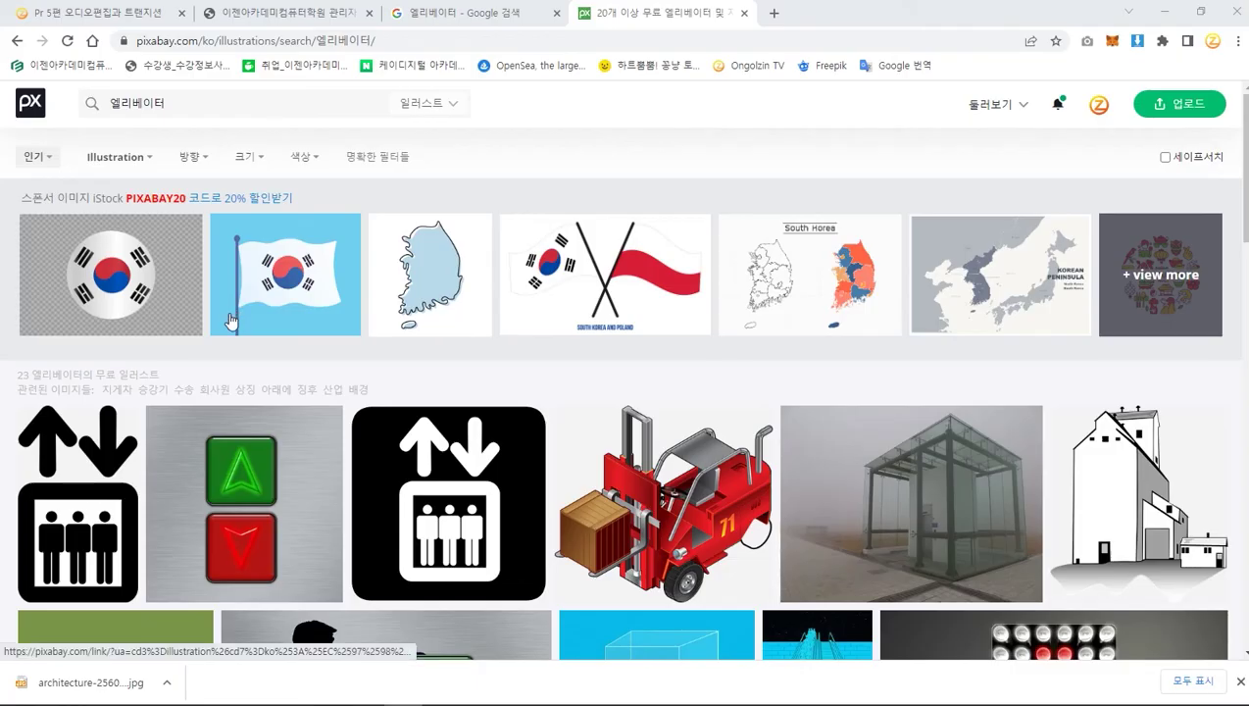
{"action": "scroll", "coordinate": [229, 319], "scroll_direction": "down", "scroll_amount": 2}
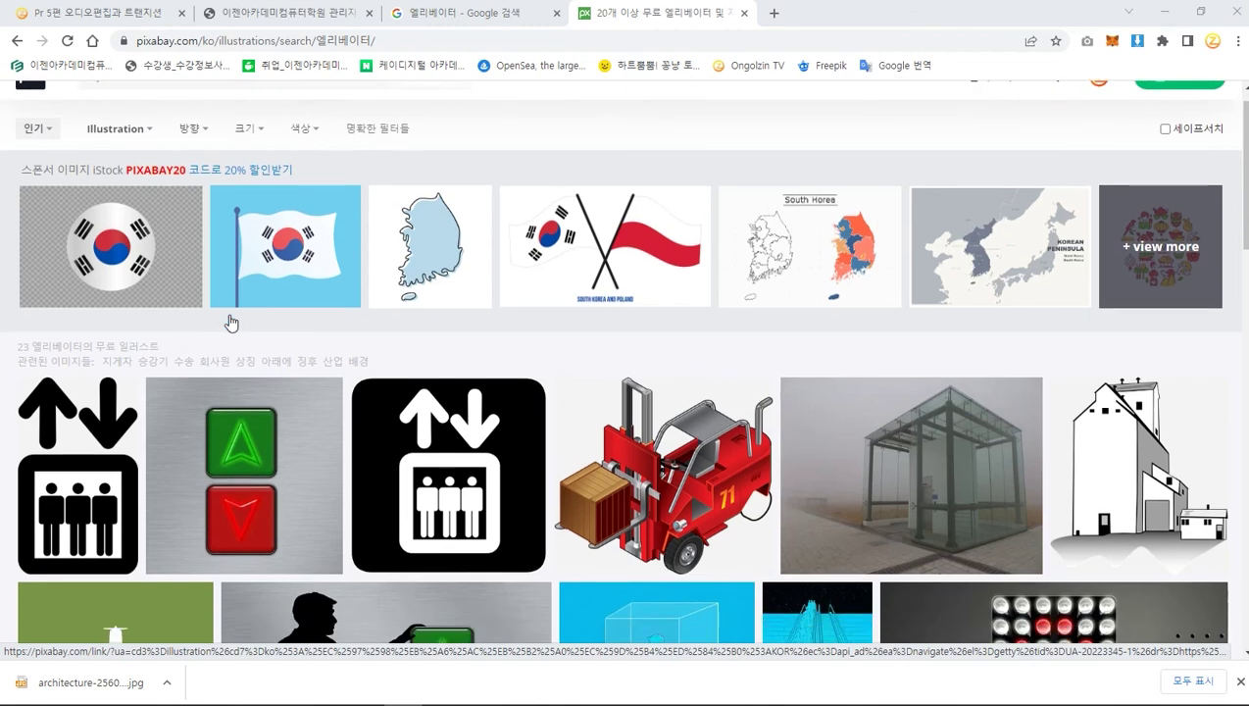
{"action": "scroll", "coordinate": [228, 319], "scroll_direction": "up", "scroll_amount": 2}
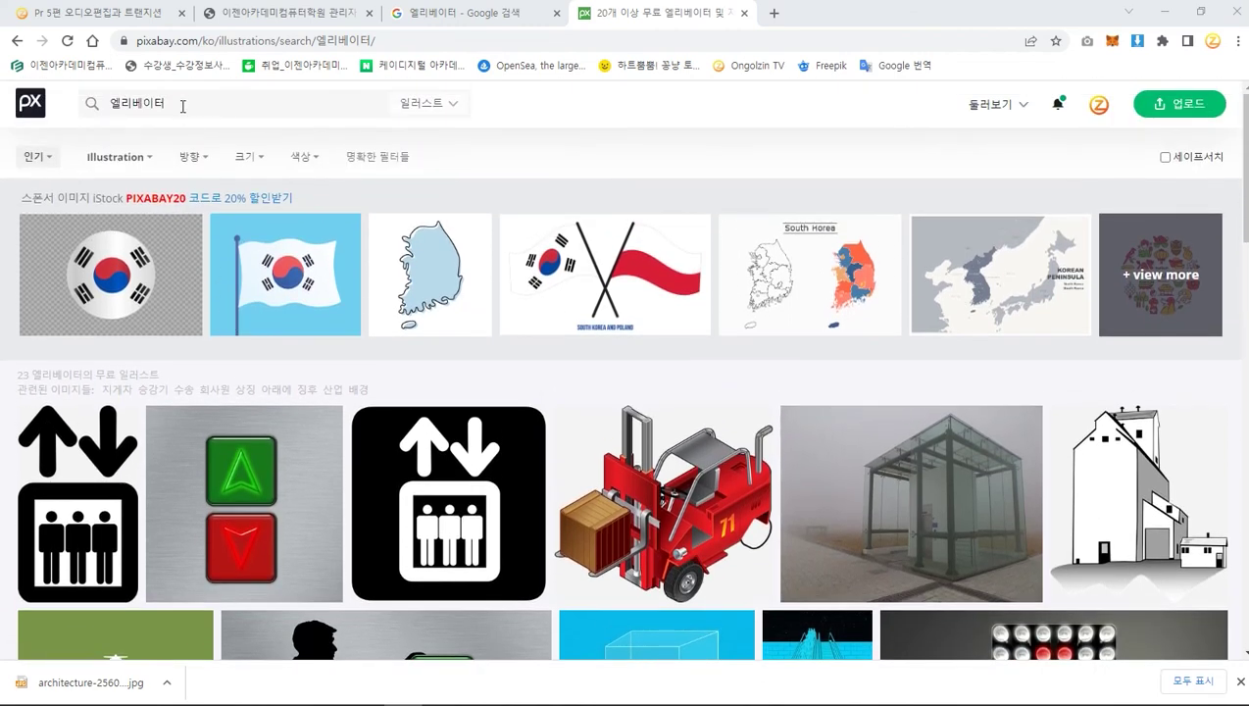
{"action": "scroll", "coordinate": [288, 373], "scroll_direction": "down", "scroll_amount": 2}
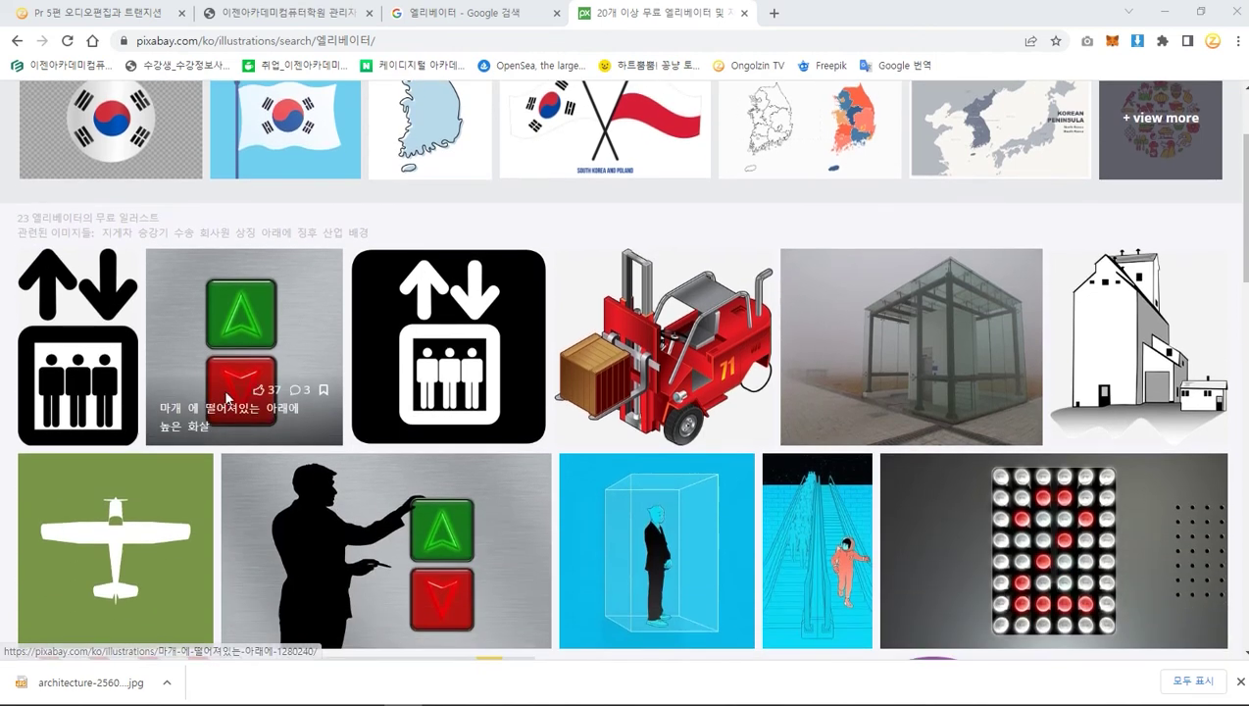
{"action": "scroll", "coordinate": [521, 375], "scroll_direction": "down", "scroll_amount": 2}
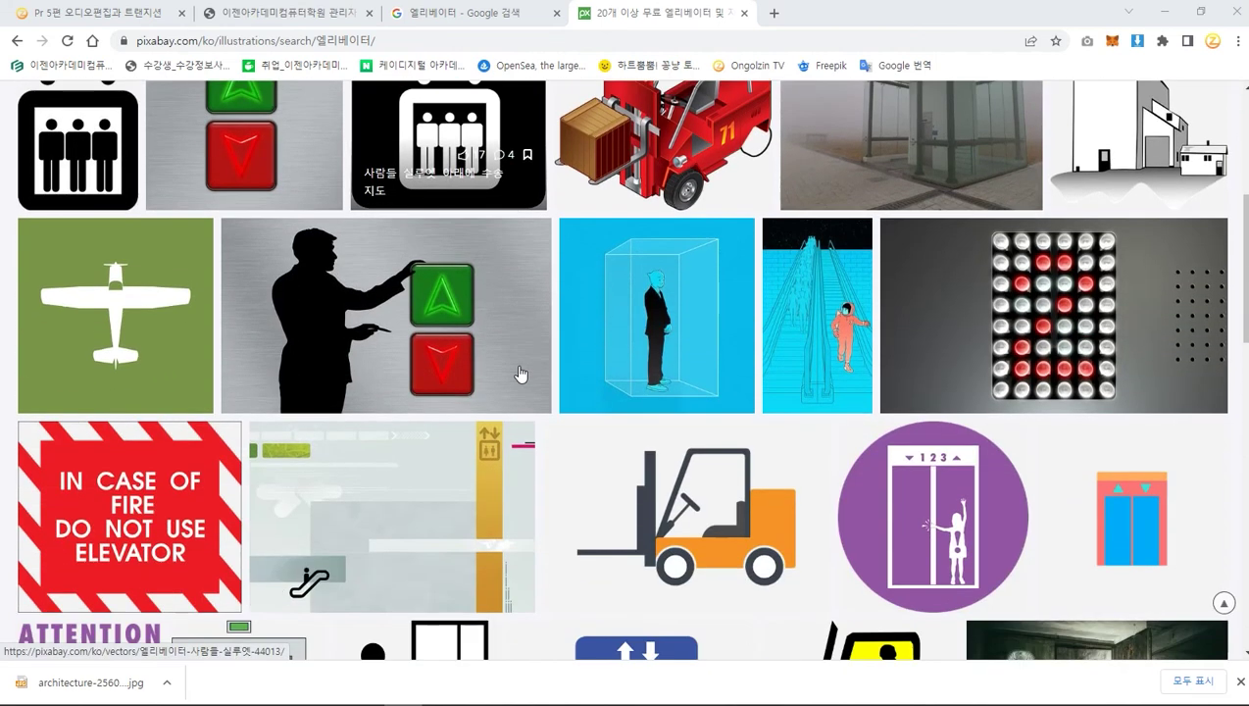
{"action": "scroll", "coordinate": [520, 374], "scroll_direction": "down", "scroll_amount": 2}
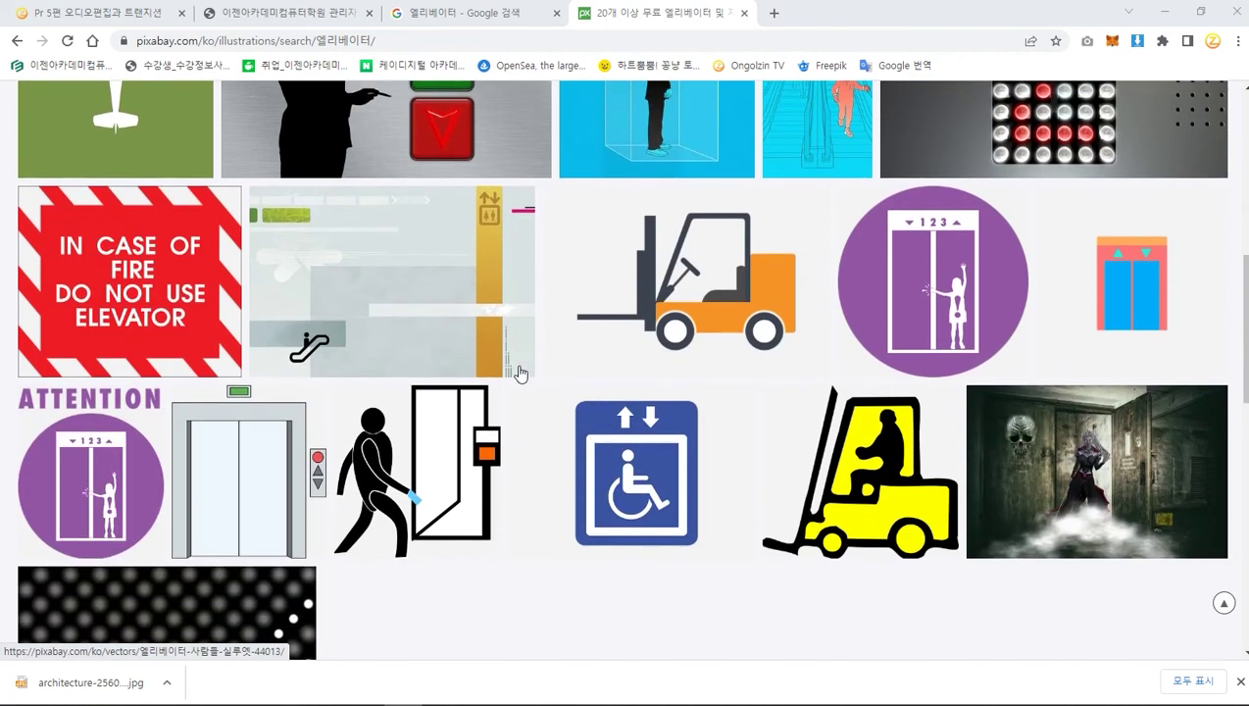
{"action": "scroll", "coordinate": [521, 374], "scroll_direction": "up", "scroll_amount": 3}
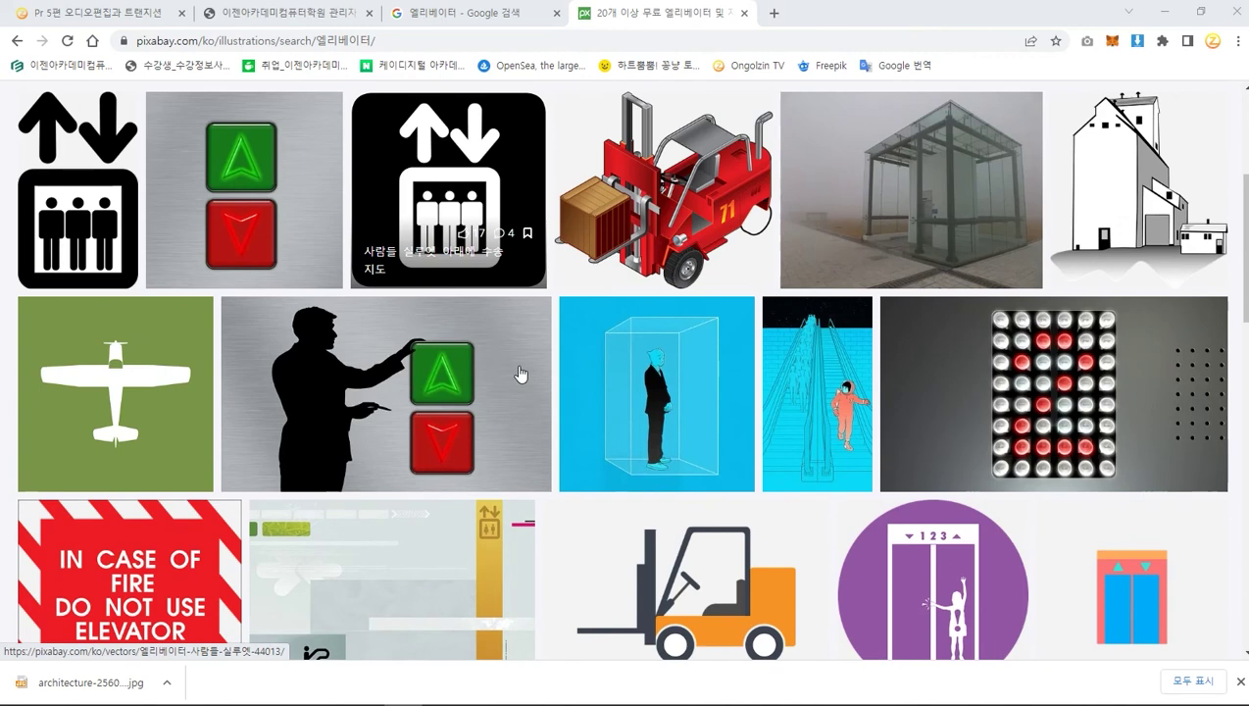
{"action": "scroll", "coordinate": [520, 374], "scroll_direction": "down", "scroll_amount": 1}
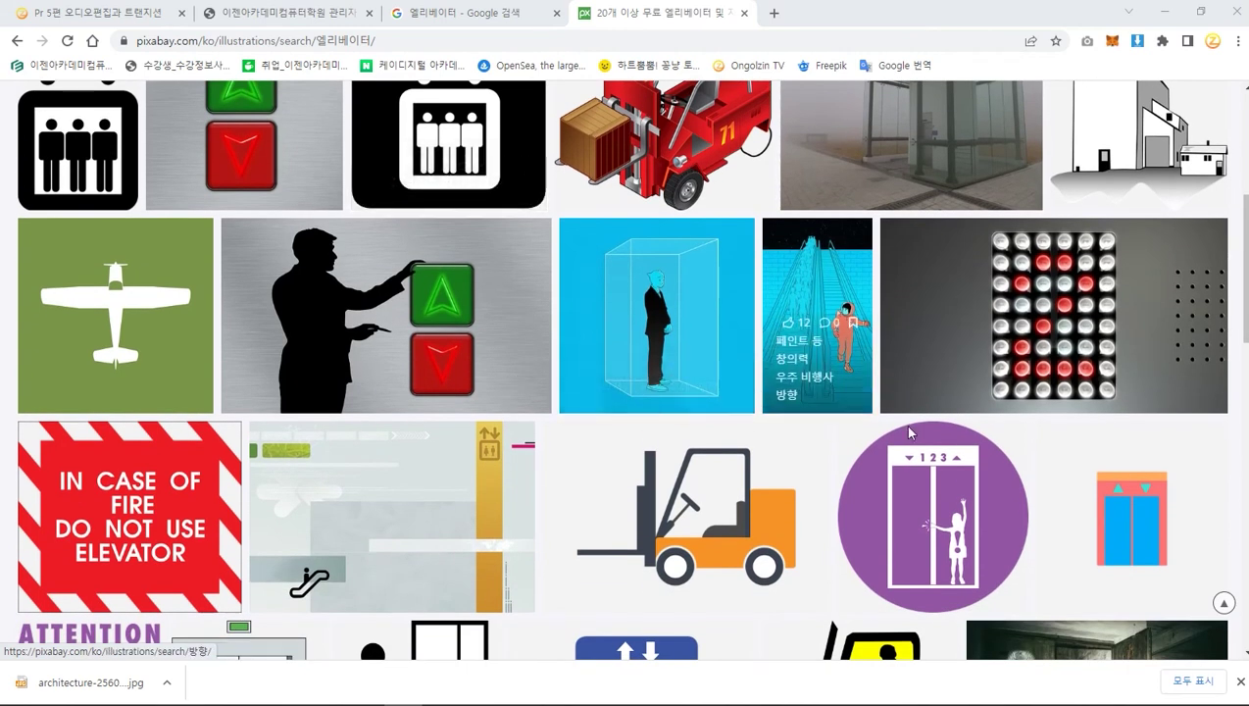
{"action": "left_click", "coordinate": [1130, 509]}
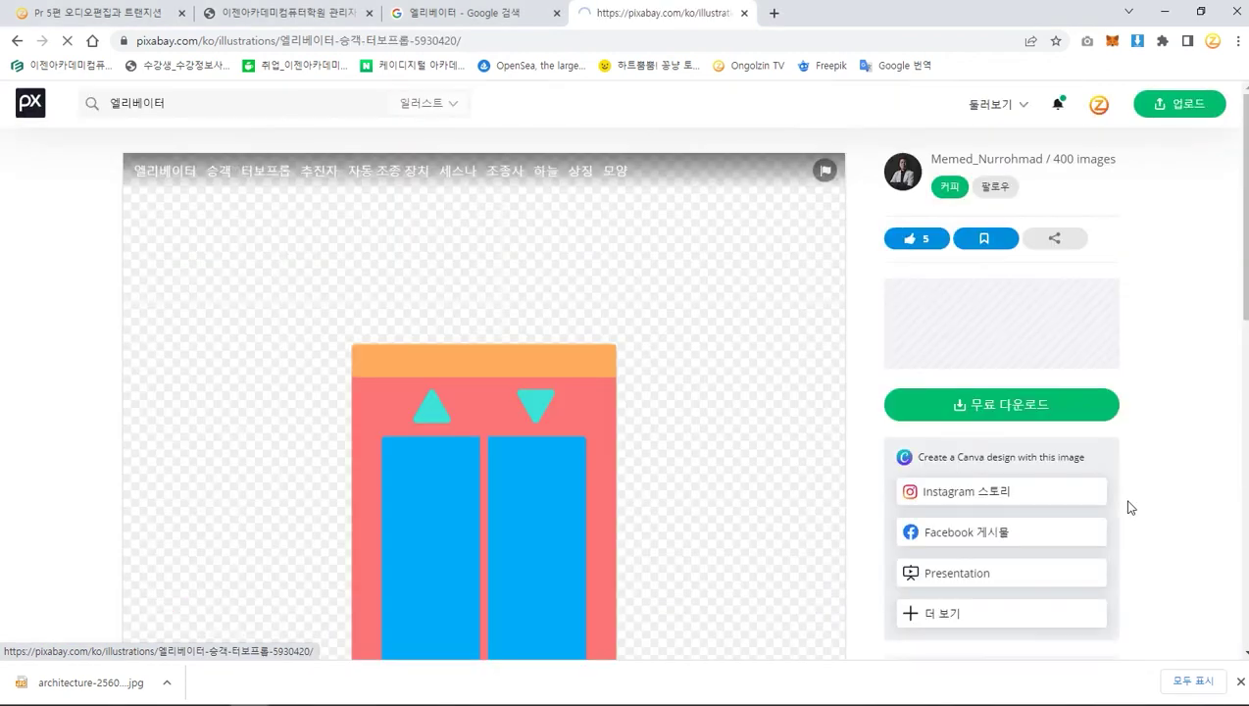
- Download the elevator illustration as a 1280×1280 PNG
{"action": "scroll", "coordinate": [770, 454], "scroll_direction": "down", "scroll_amount": 2}
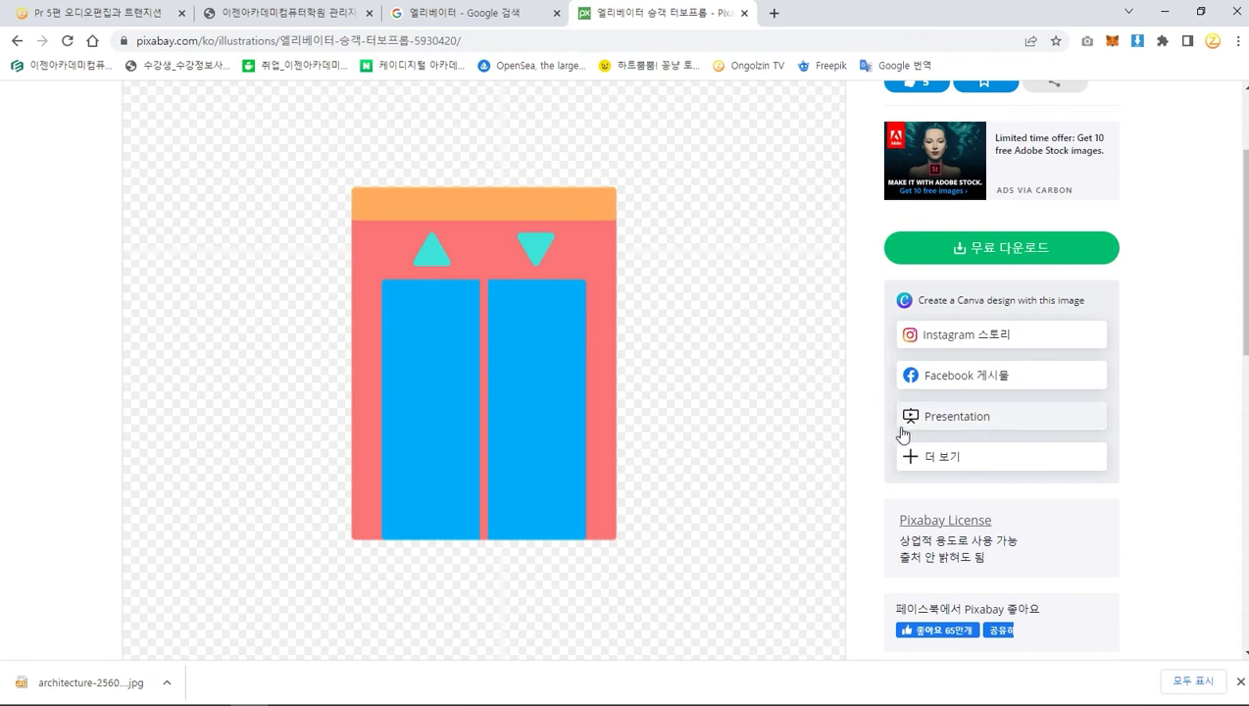
{"action": "left_click", "coordinate": [990, 257]}
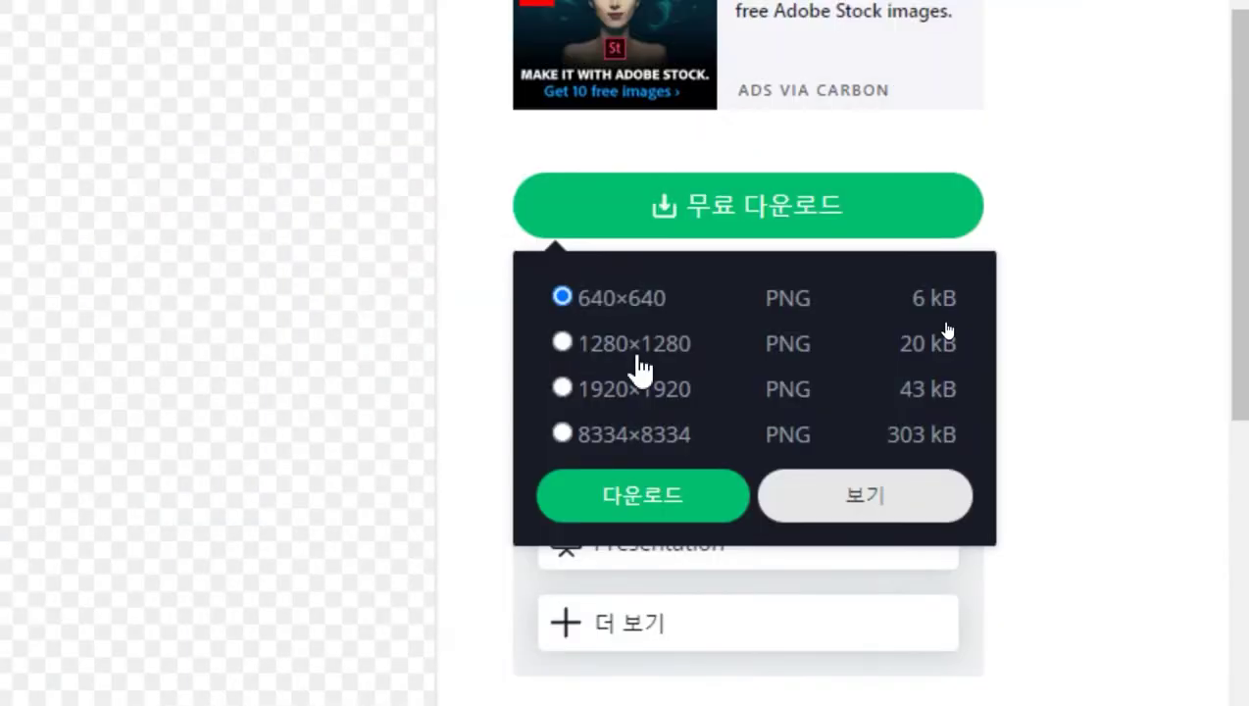
{"action": "left_click", "coordinate": [643, 370]}
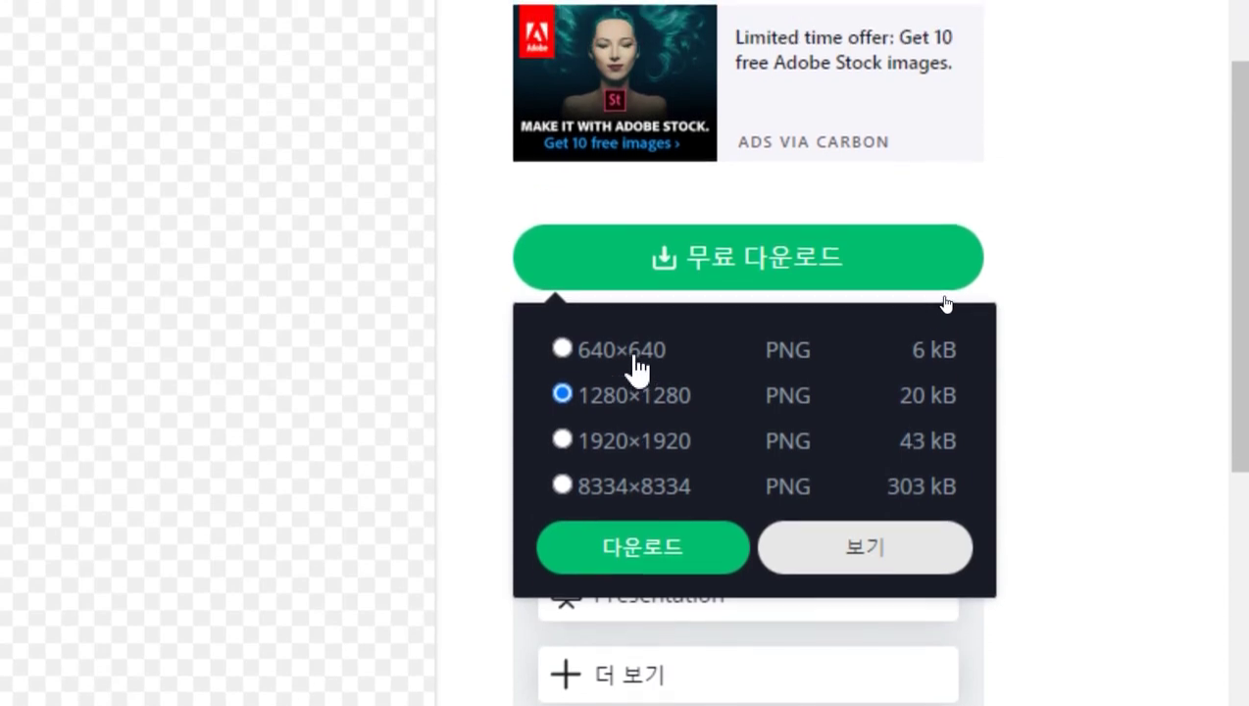
{"action": "left_click", "coordinate": [635, 304]}
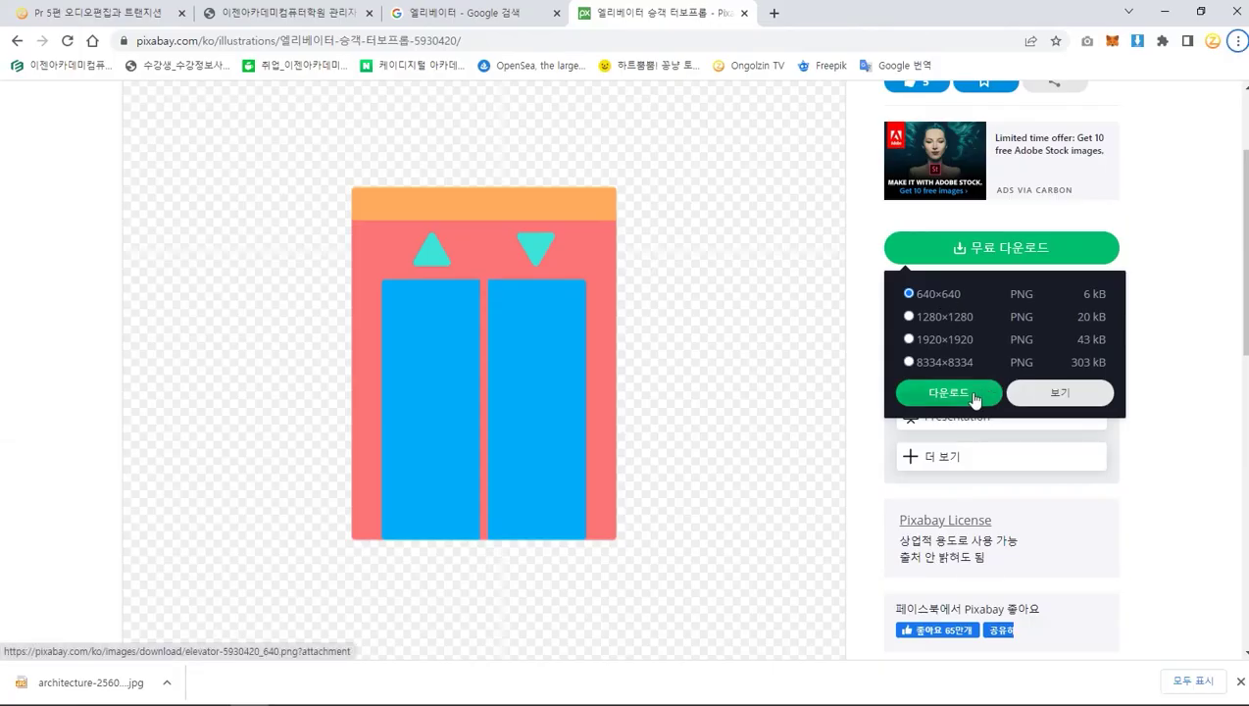
{"action": "scroll", "coordinate": [747, 369], "scroll_direction": "up", "scroll_amount": 2}
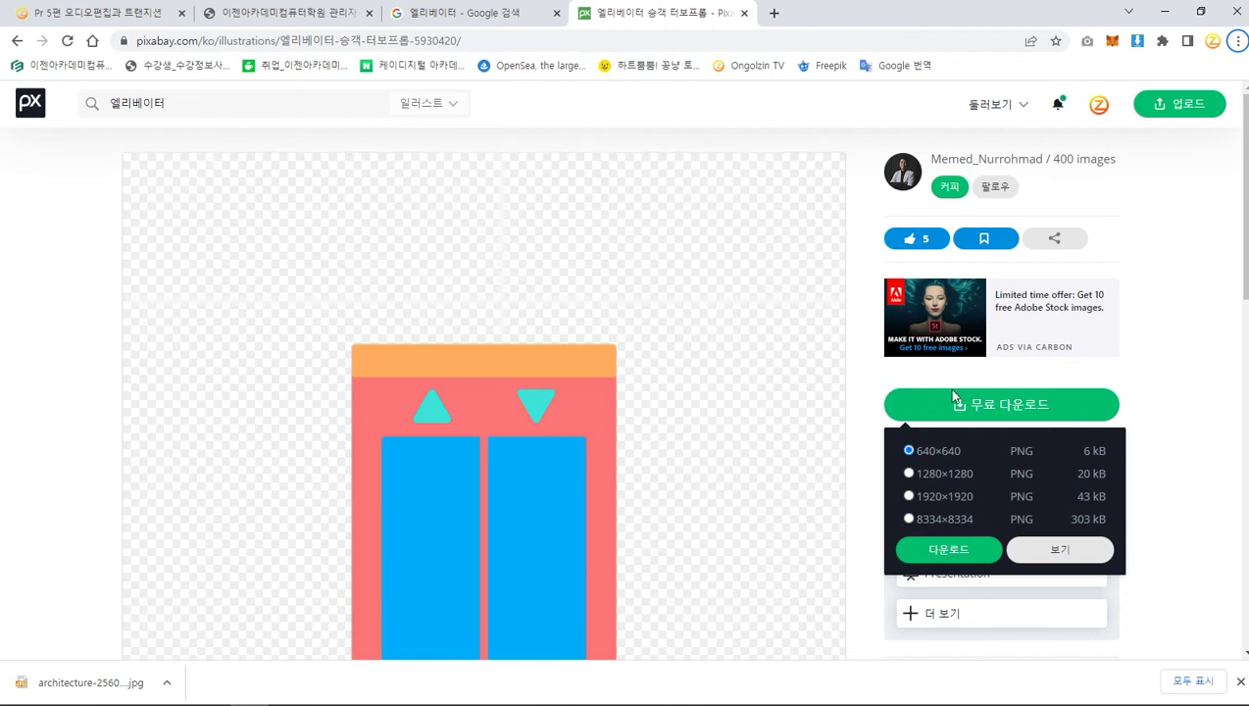
{"action": "left_click", "coordinate": [938, 479]}
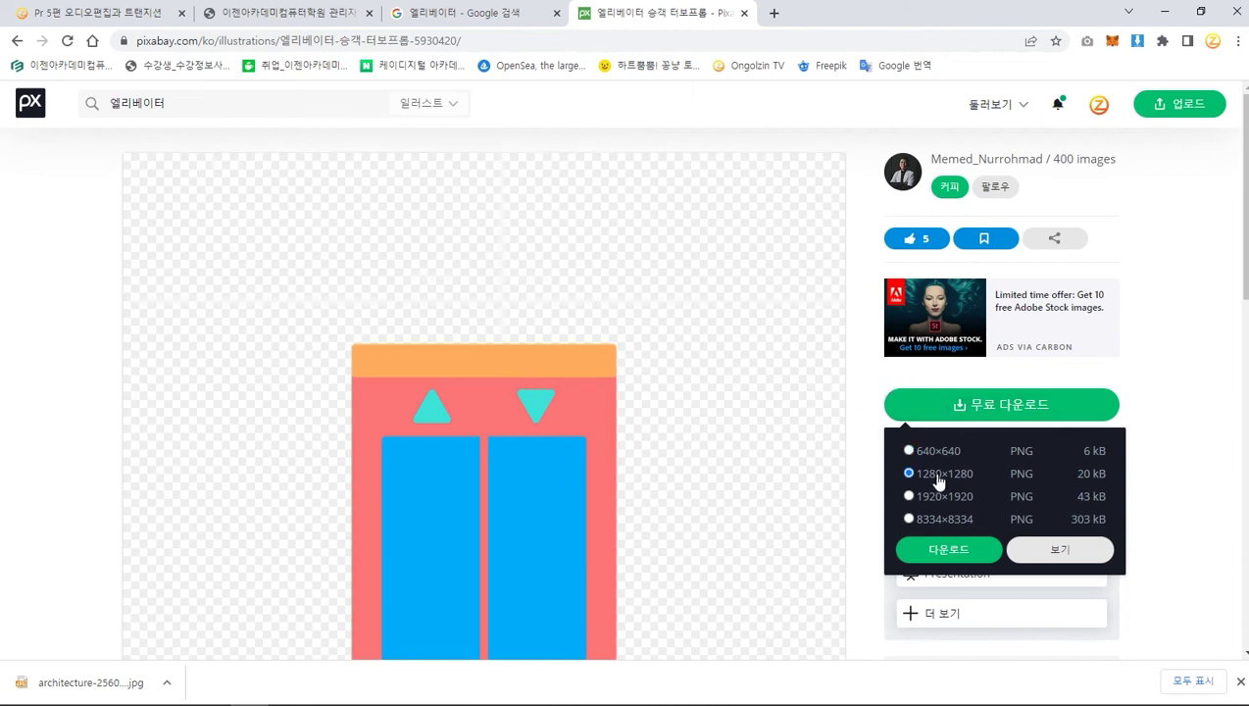
{"action": "left_click", "coordinate": [947, 549]}
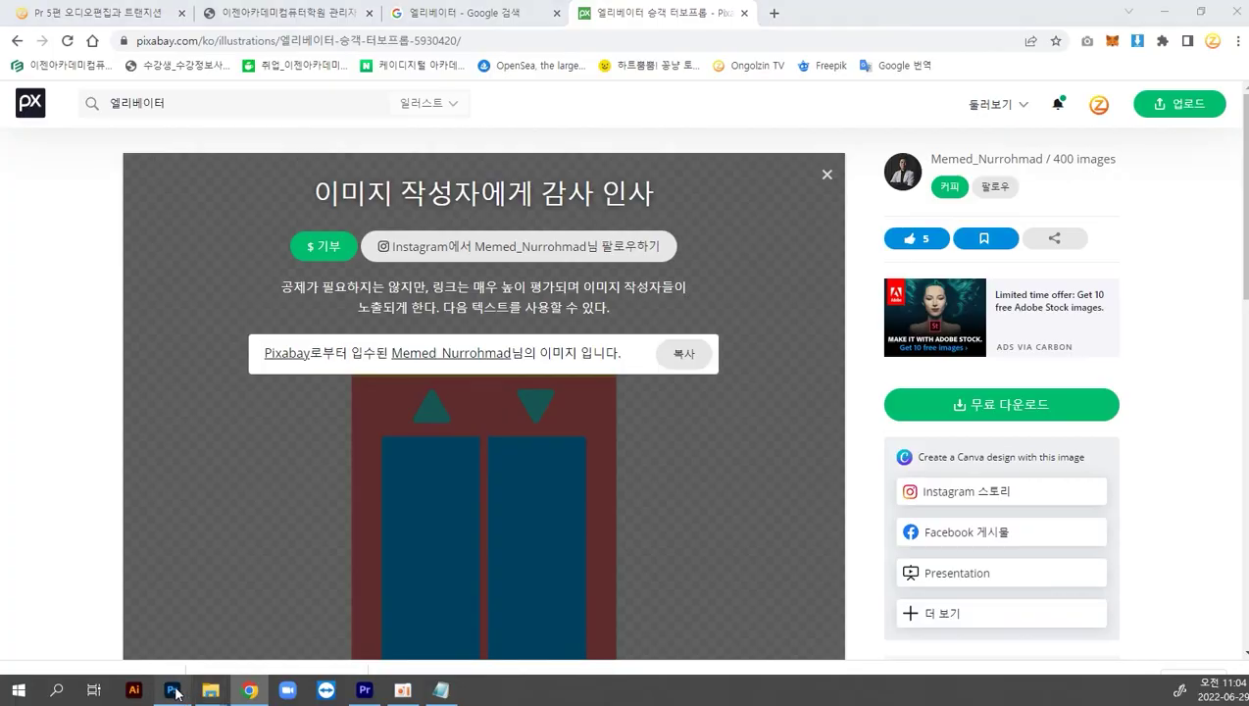
- Switch to Photoshop and open elevator-5930420_1280.png from the downloads folder
{"action": "left_click", "coordinate": [171, 690]}
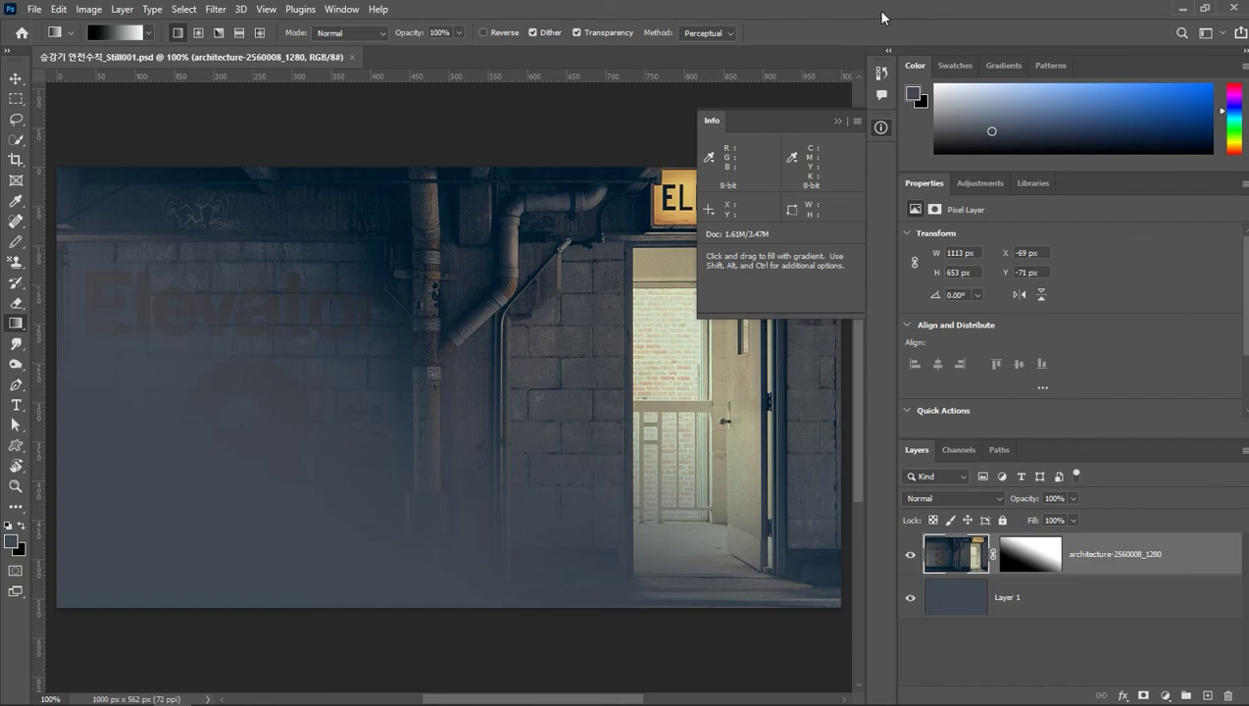
{"action": "key", "text": "ctrl+o"}
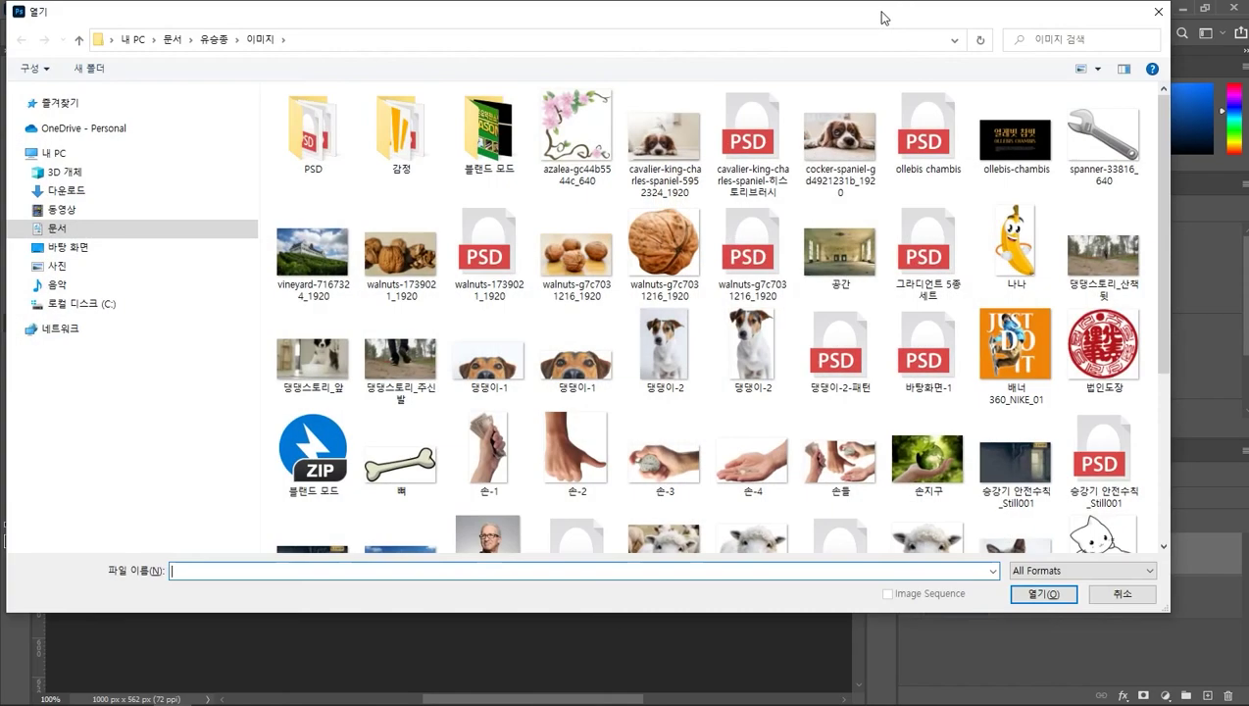
{"action": "left_click", "coordinate": [78, 192]}
{"action": "double_click", "coordinate": [363, 223]}
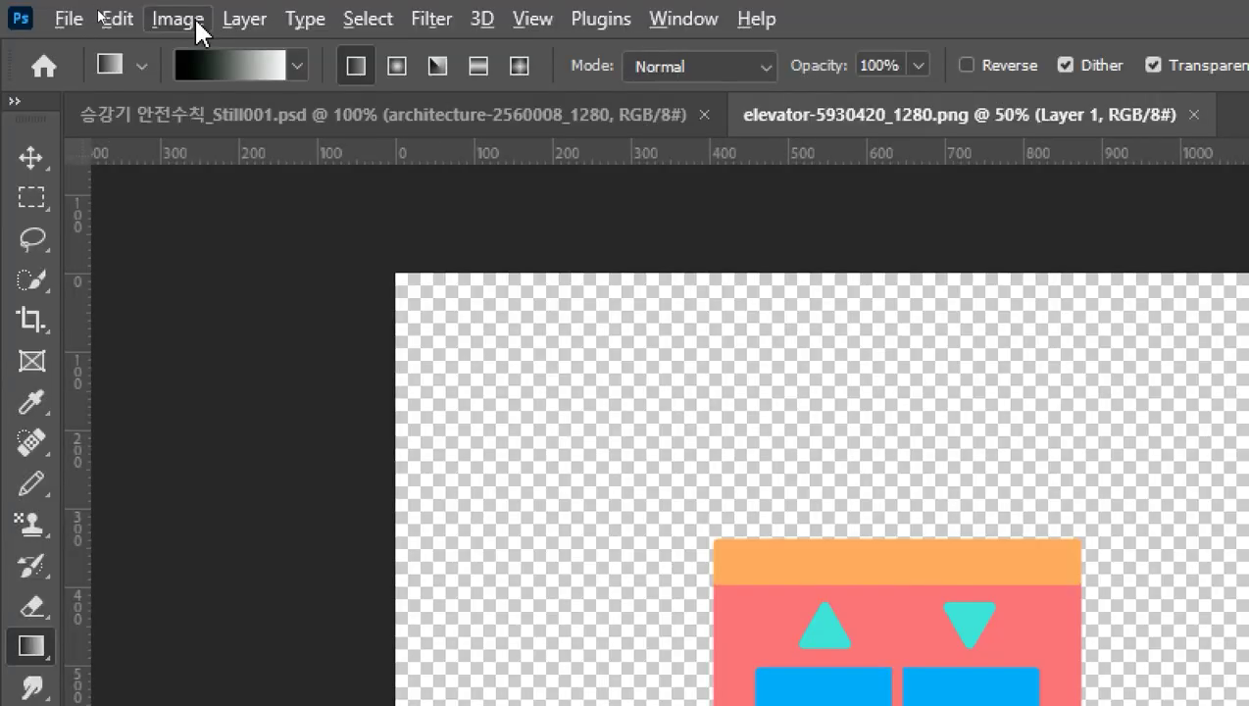
- Trim the transparent pixels away from all four sides of the elevator image
{"action": "left_click", "coordinate": [196, 24]}
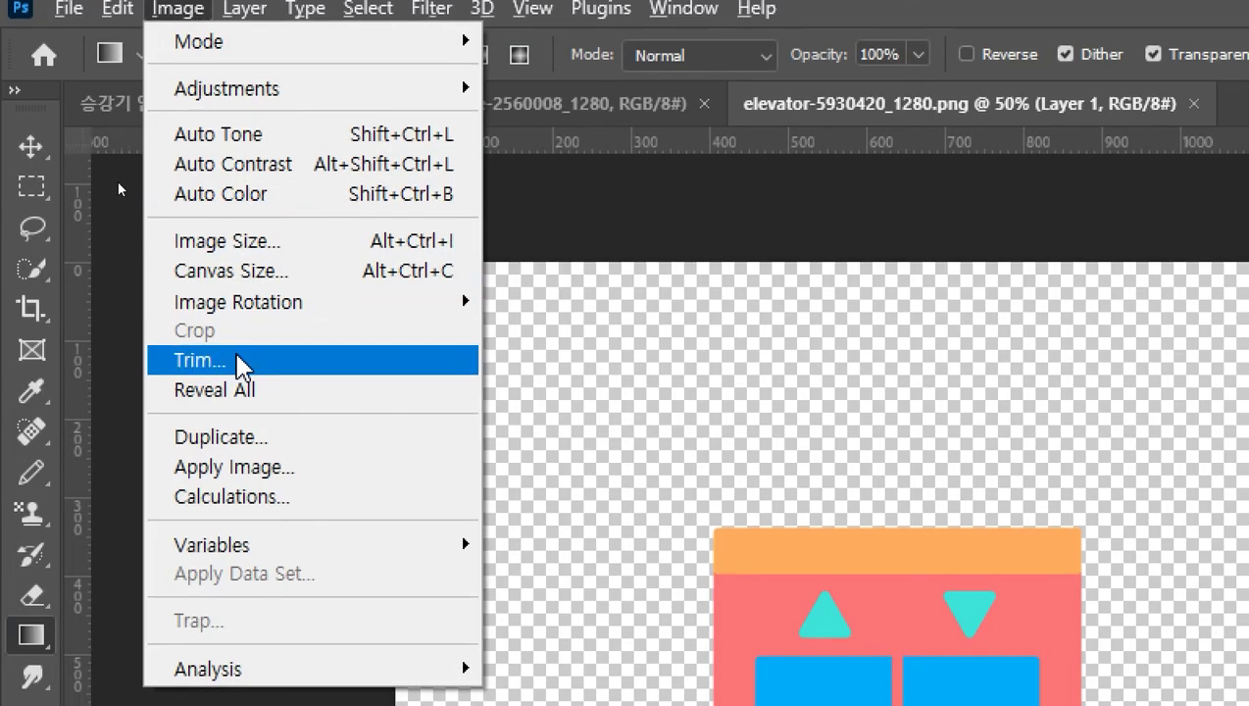
{"action": "left_click", "coordinate": [236, 359]}
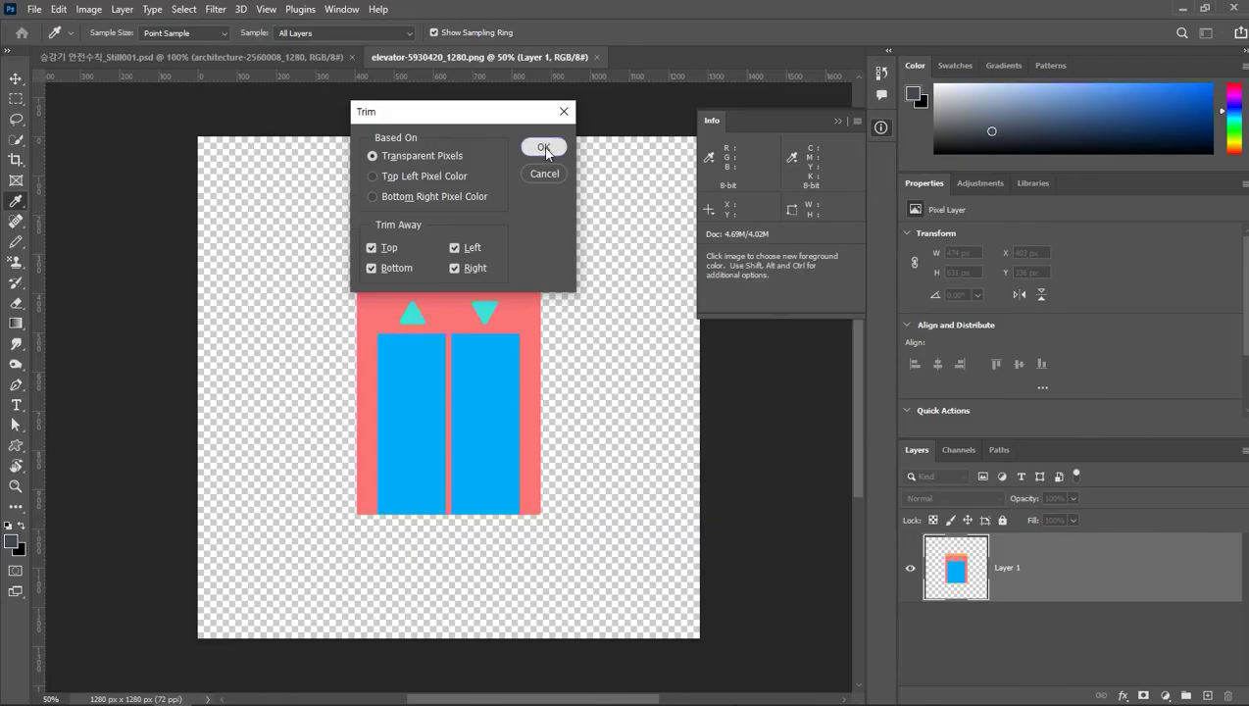
{"action": "left_click", "coordinate": [852, 294]}
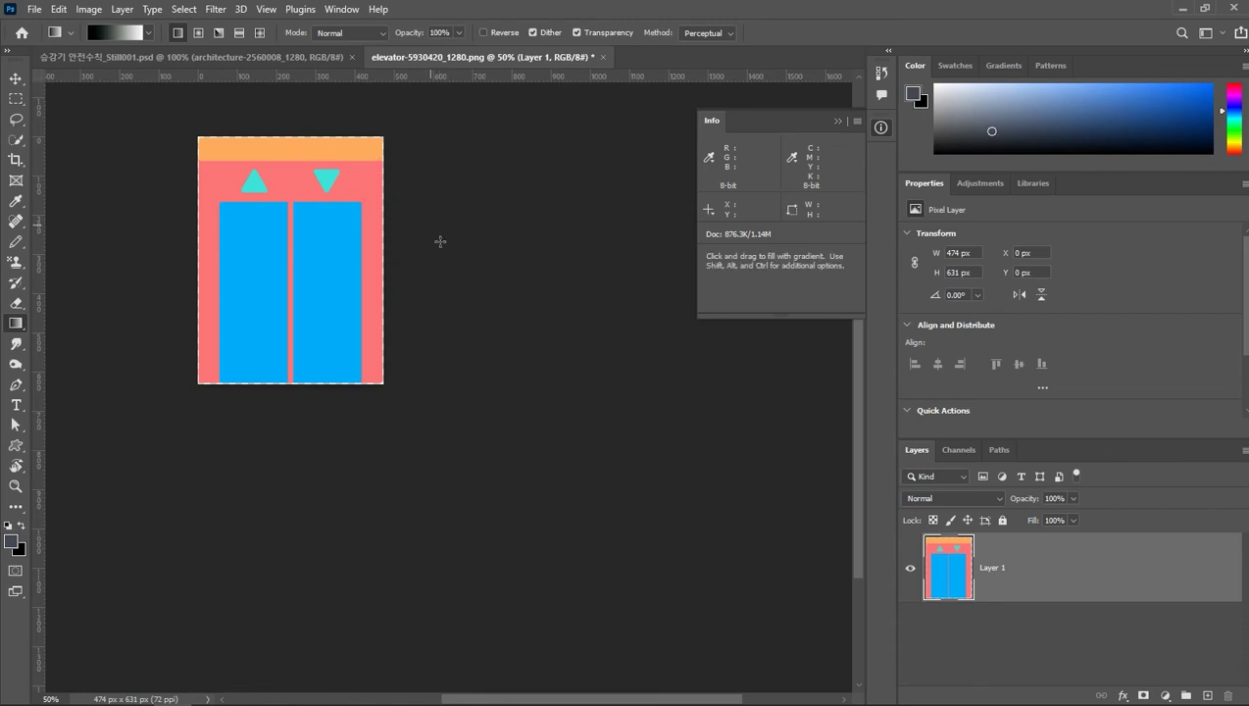
- Examine the trimmed image's lower-right corner at up to 1600% magnification, and return to a view of the whole elevator
{"action": "key", "text": "ctrl+plus"}
{"action": "key", "text": "ctrl+plus"}
{"action": "key", "text": "ctrl+plus"}
{"action": "key", "text": "ctrl+plus"}
{"action": "key", "text": "ctrl+plus"}
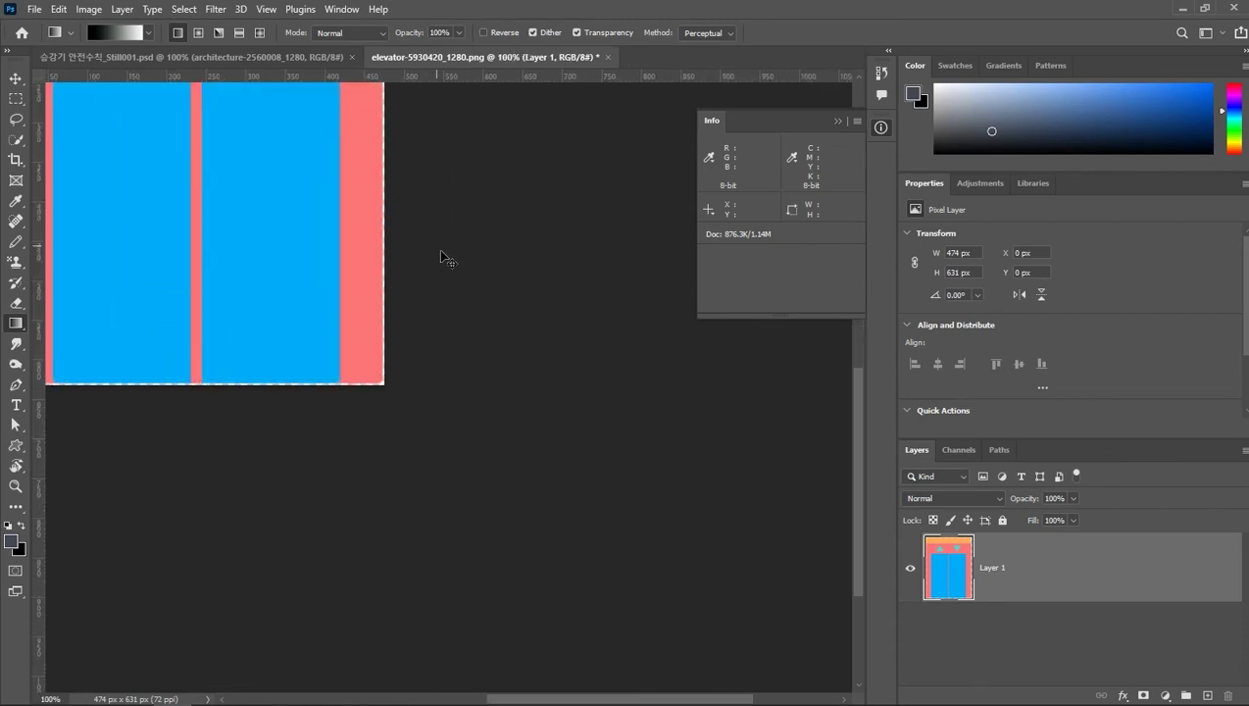
{"action": "key", "text": "ctrl+plus"}
{"action": "key", "text": "ctrl+plus"}
{"action": "key", "text": "ctrl+plus"}
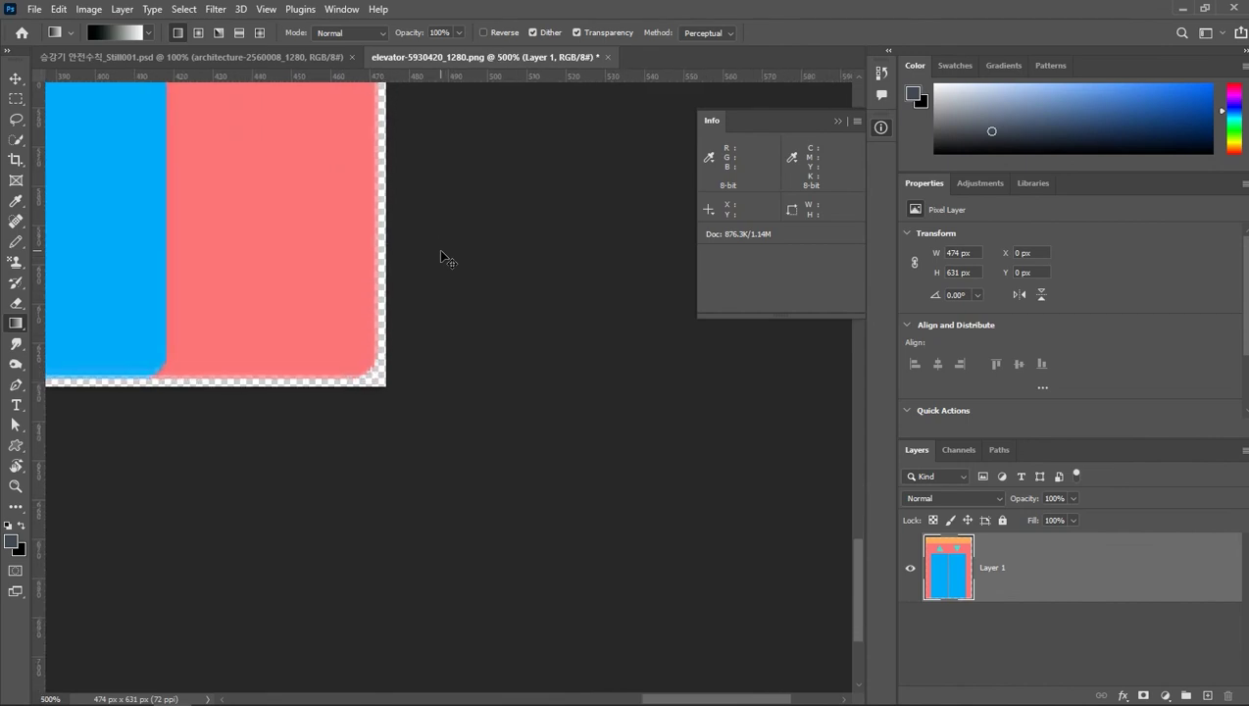
{"action": "key", "text": "ctrl+plus"}
{"action": "key", "text": "ctrl+plus"}
{"action": "key", "text": "ctrl+plus"}
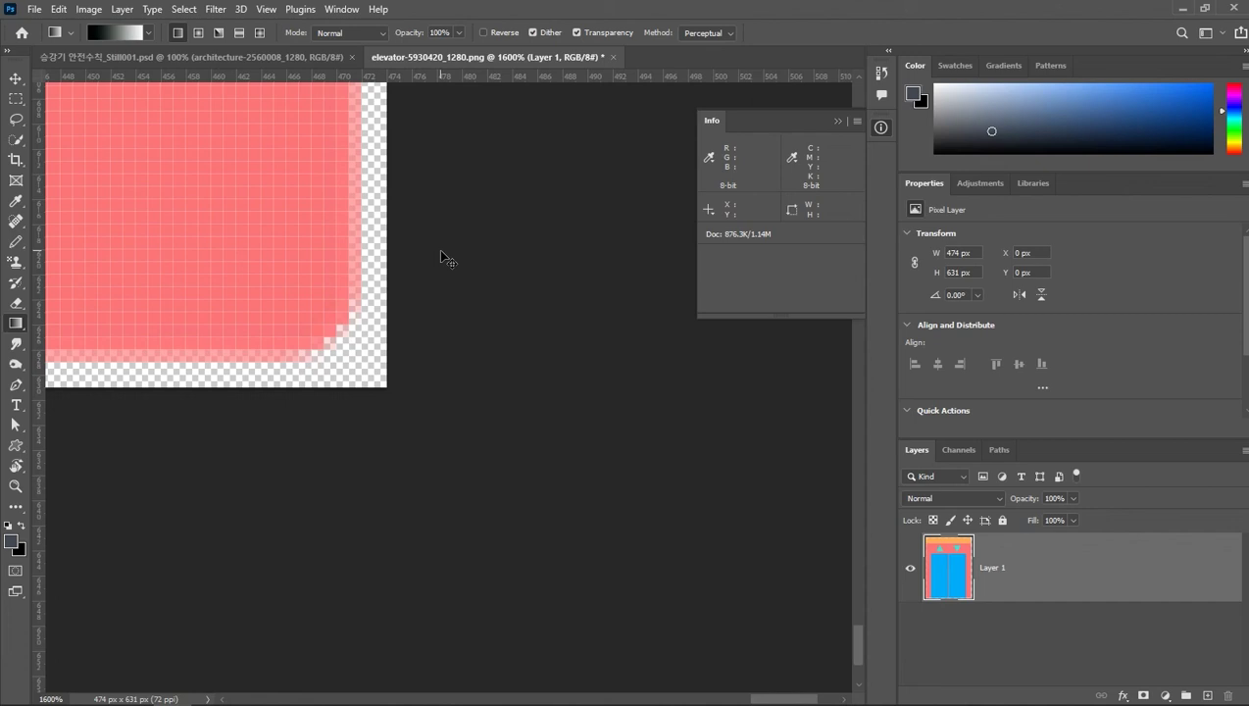
{"action": "key", "text": "ctrl+0"}
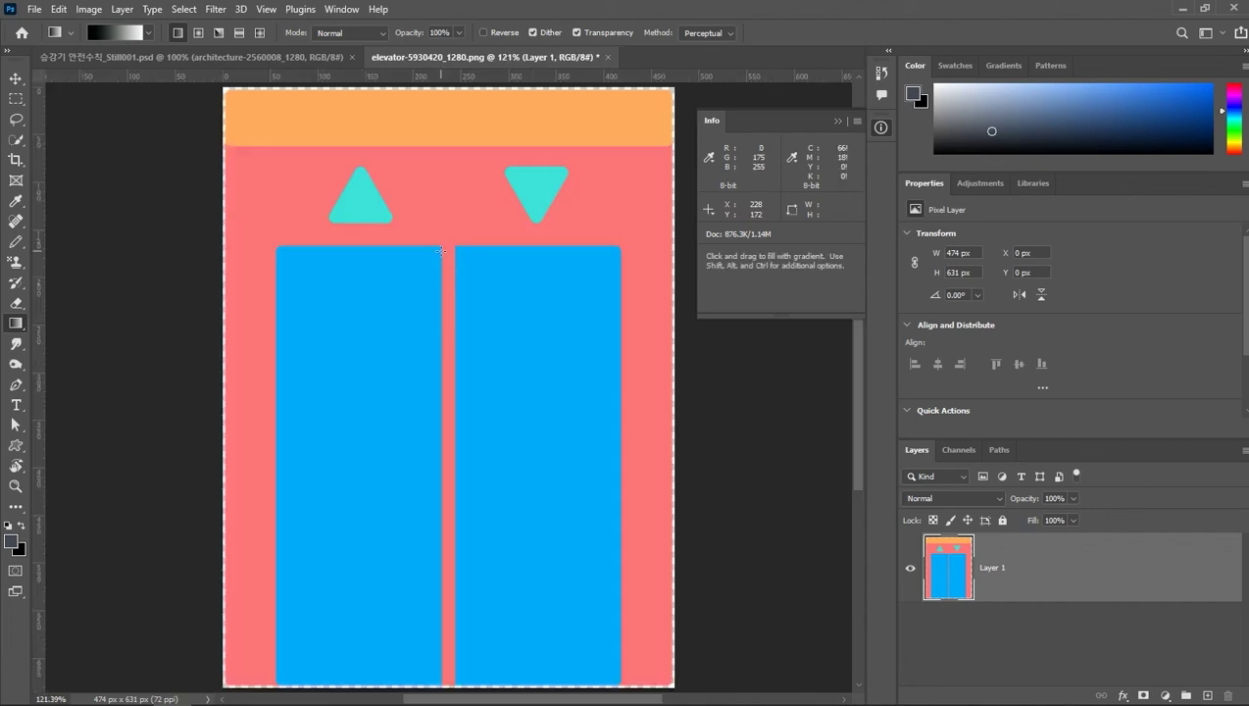
{"action": "key", "text": "ctrl"}
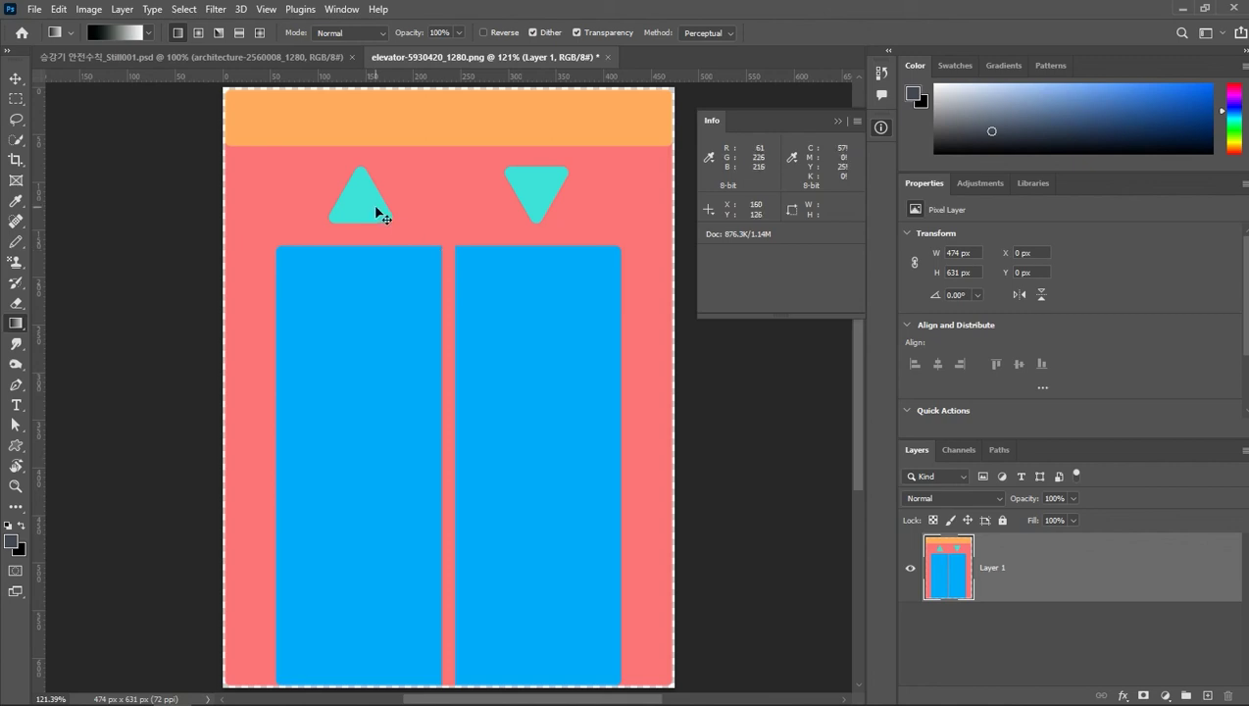
- Measure the width of the transparent strip along the elevator image's left edge with a small rectangular selection
{"action": "left_click", "coordinate": [17, 489]}
{"action": "left_click_drag", "start_coordinate": [215, 413], "coordinate": [223, 413]}
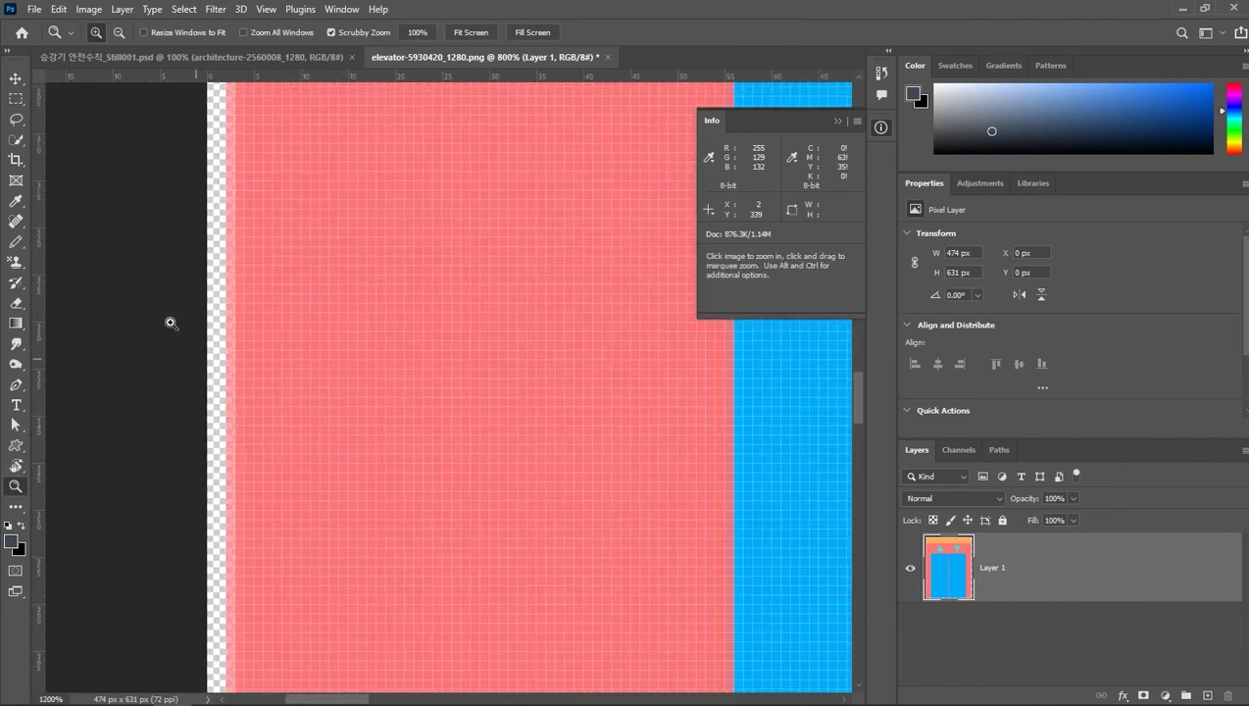
{"action": "left_click", "coordinate": [17, 102]}
{"action": "left_click_drag", "start_coordinate": [207, 134], "coordinate": [222, 197]}
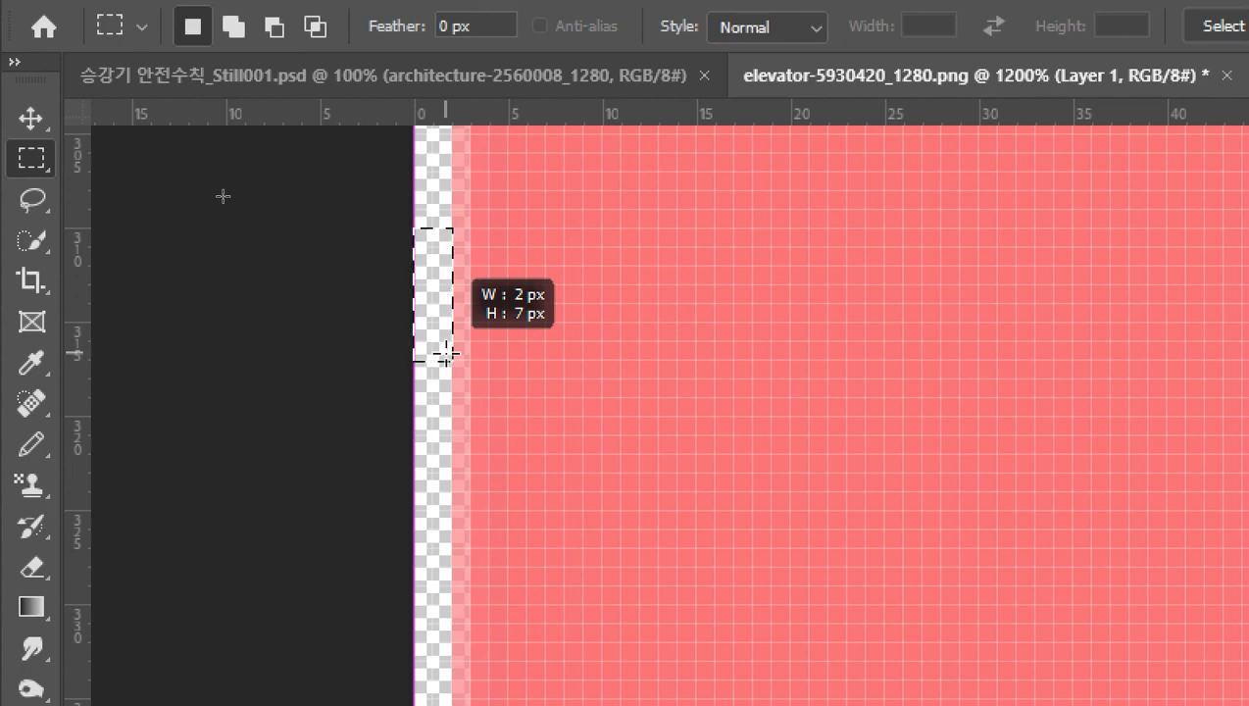
{"action": "left_click_drag", "start_coordinate": [447, 356], "coordinate": [452, 361]}
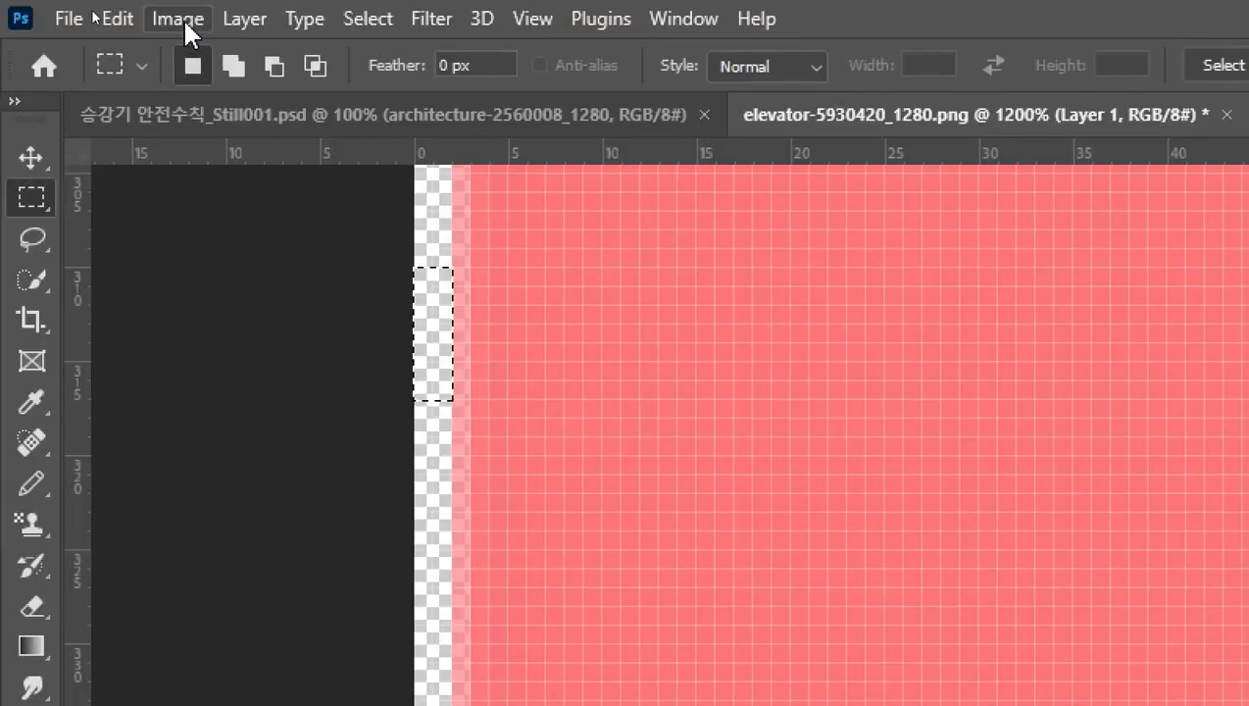
- Try enlarging the canvas by 4 pixels in both width and height, relative to its current size
{"action": "left_click", "coordinate": [179, 20]}
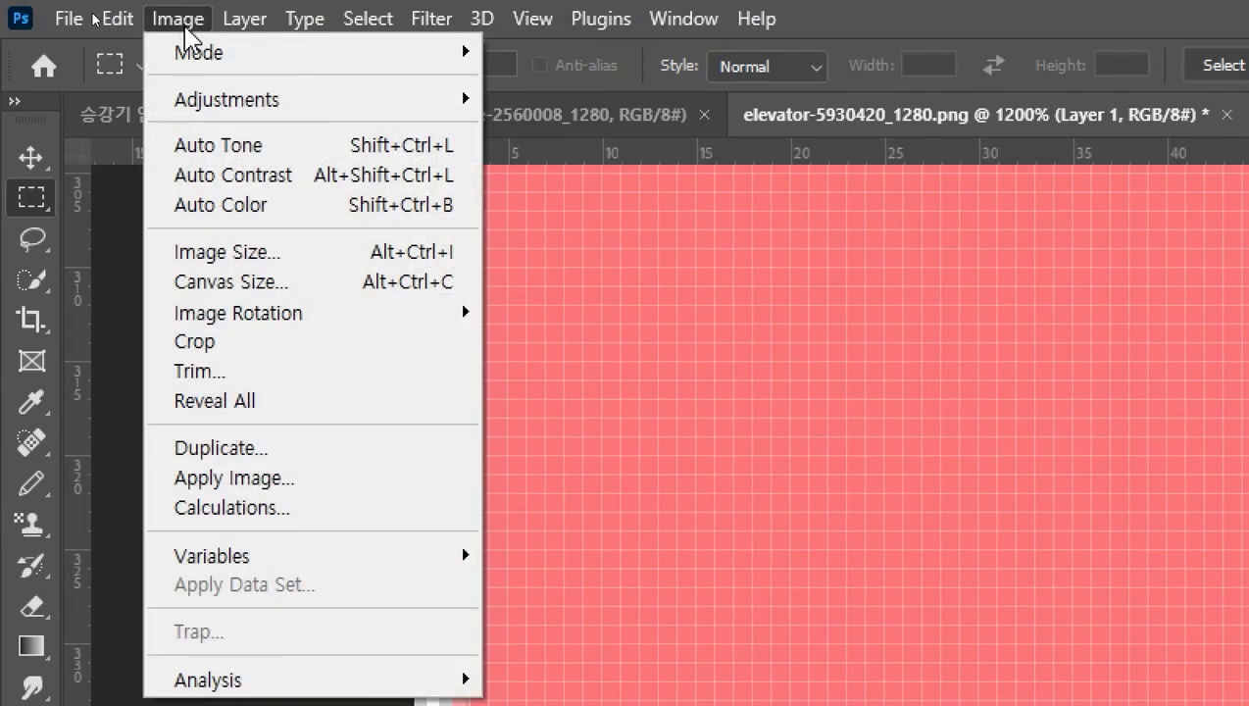
{"action": "left_click", "coordinate": [223, 281]}
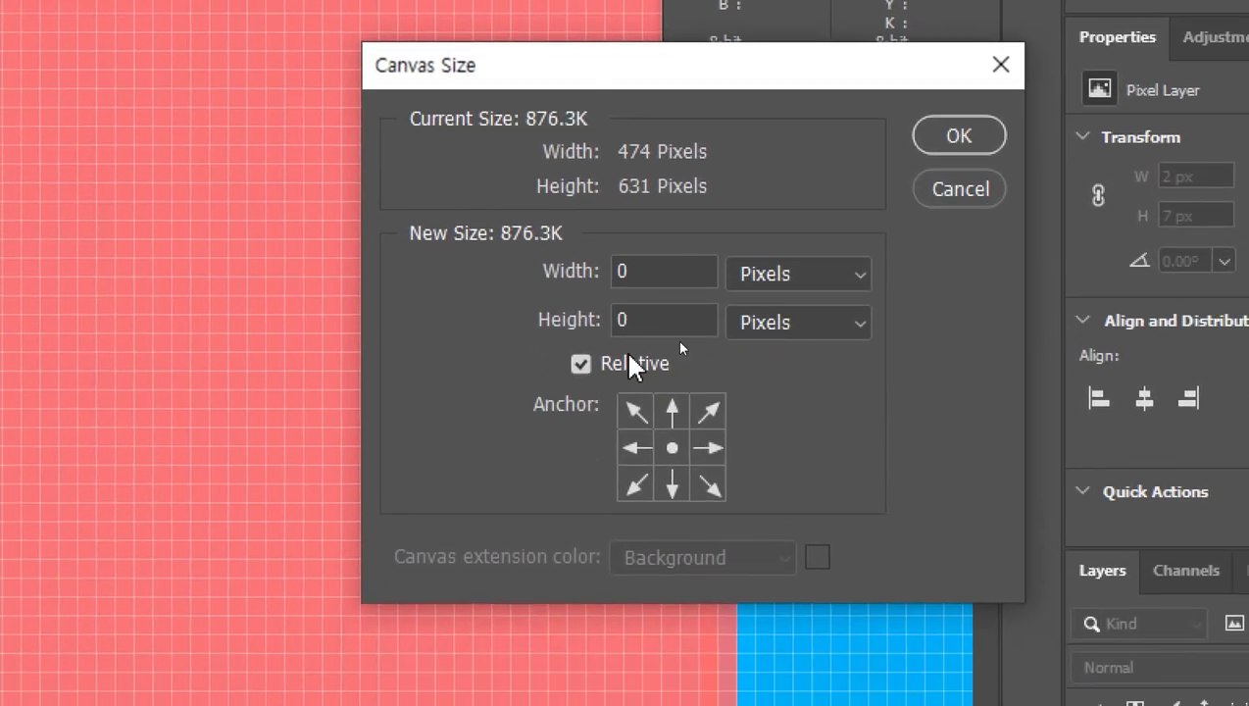
{"action": "left_click", "coordinate": [629, 364]}
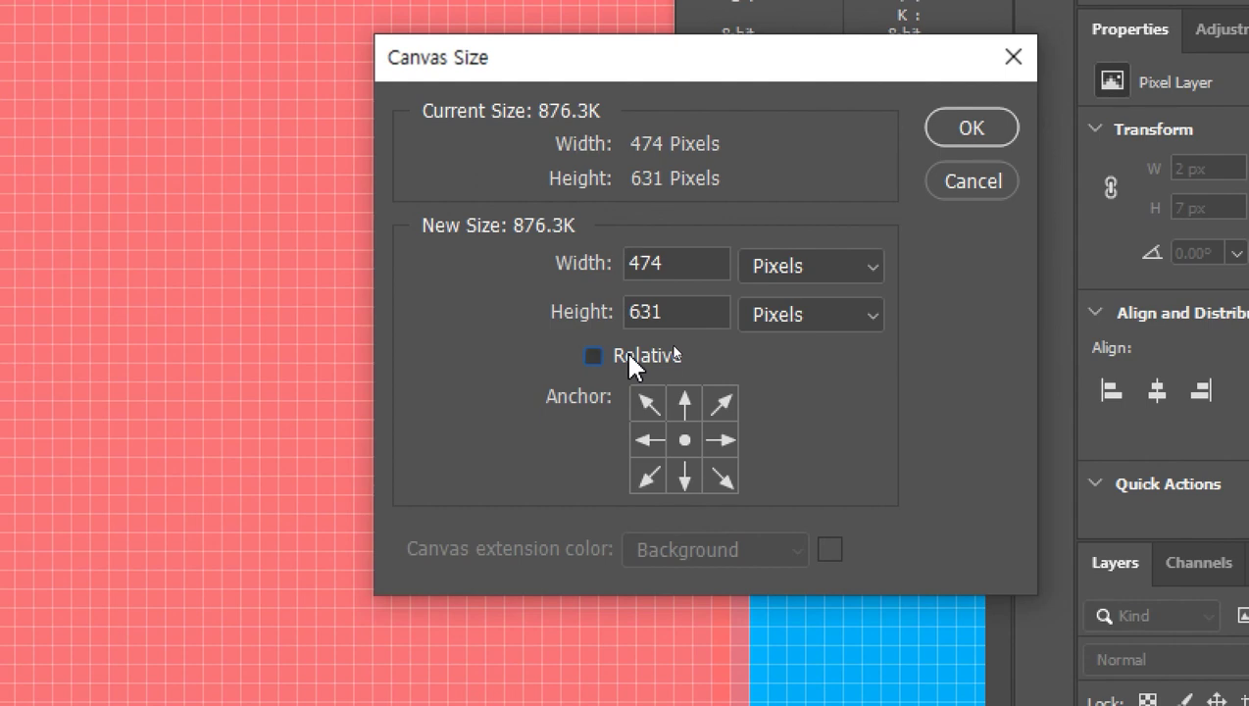
{"action": "left_click", "coordinate": [628, 361]}
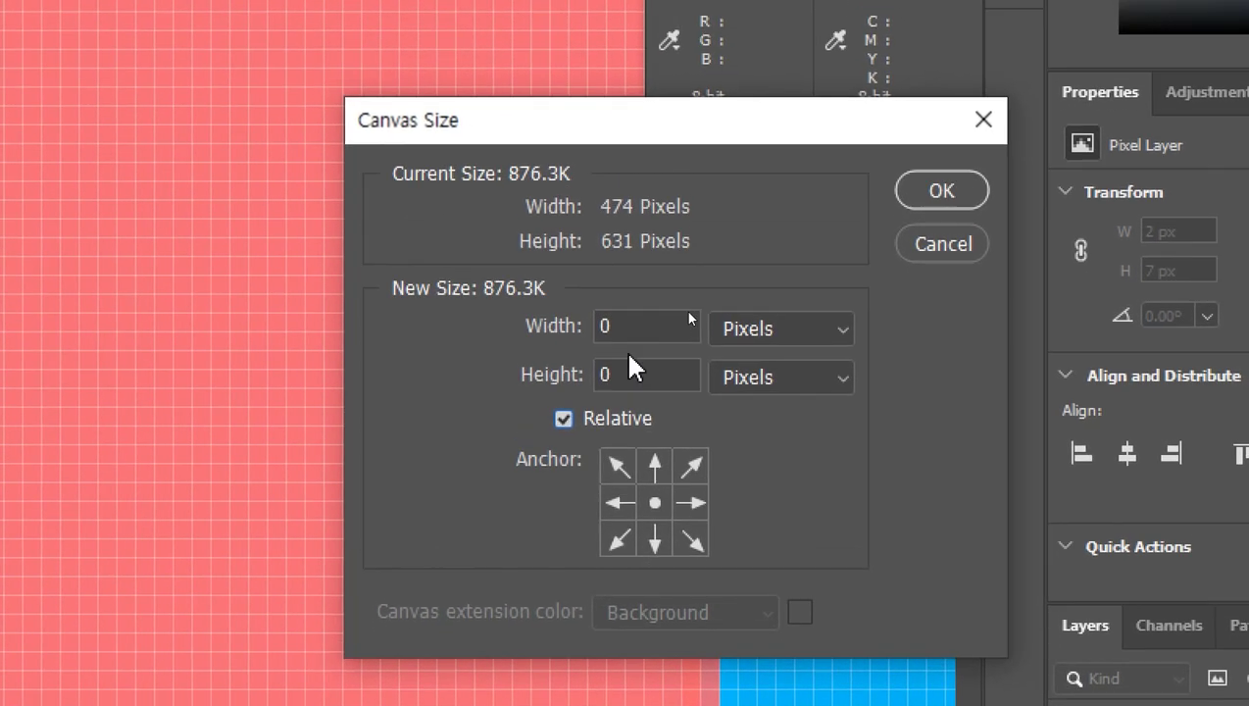
{"action": "double_click", "coordinate": [604, 295]}
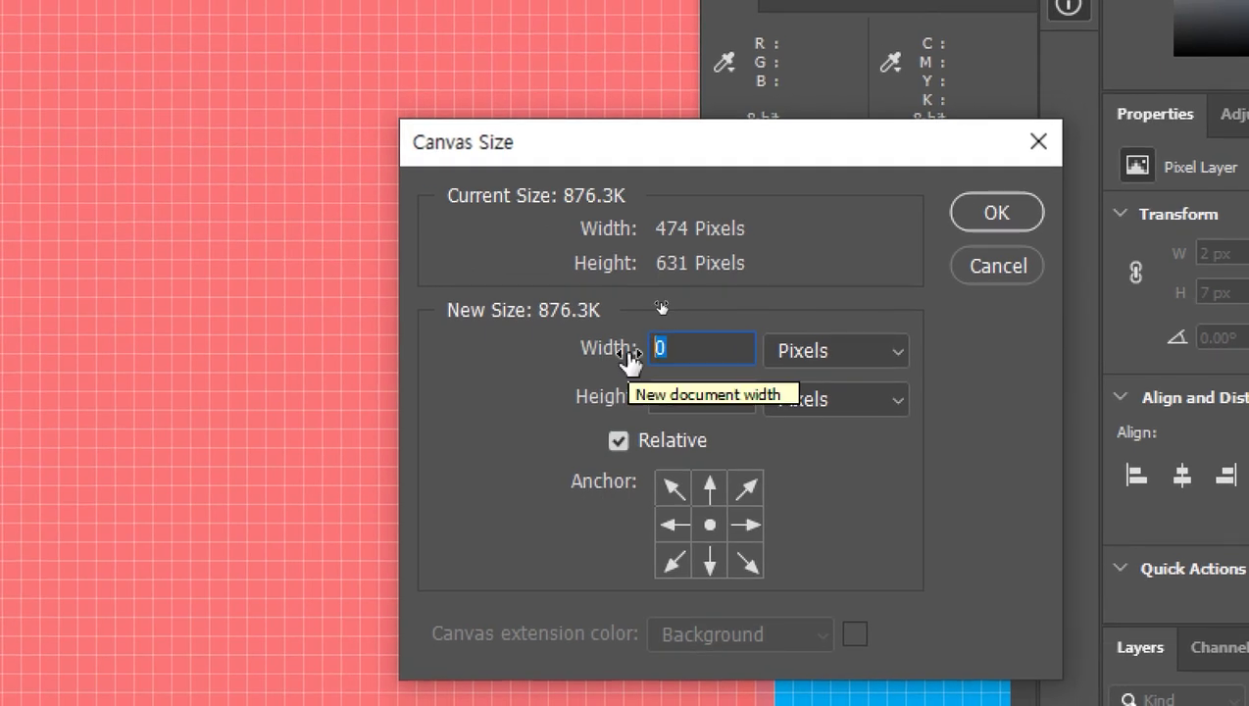
{"action": "type", "text": "4"}
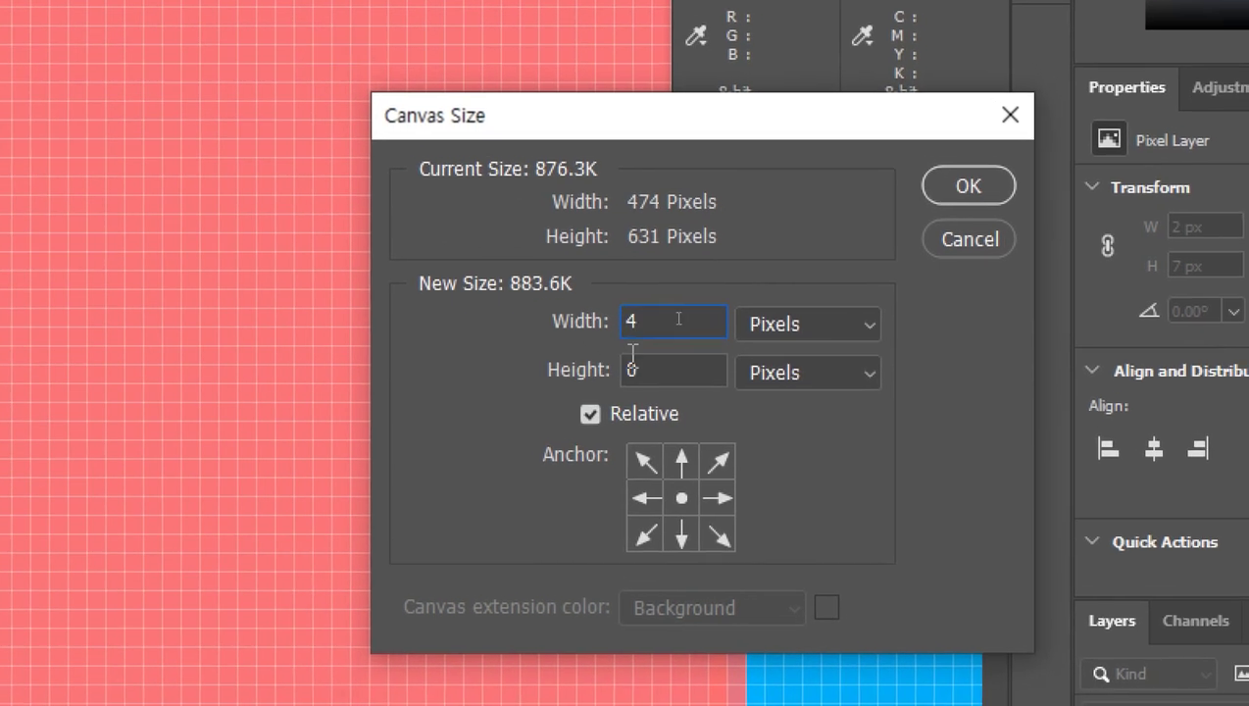
{"action": "key", "text": "Tab"}
{"action": "type", "text": "4"}
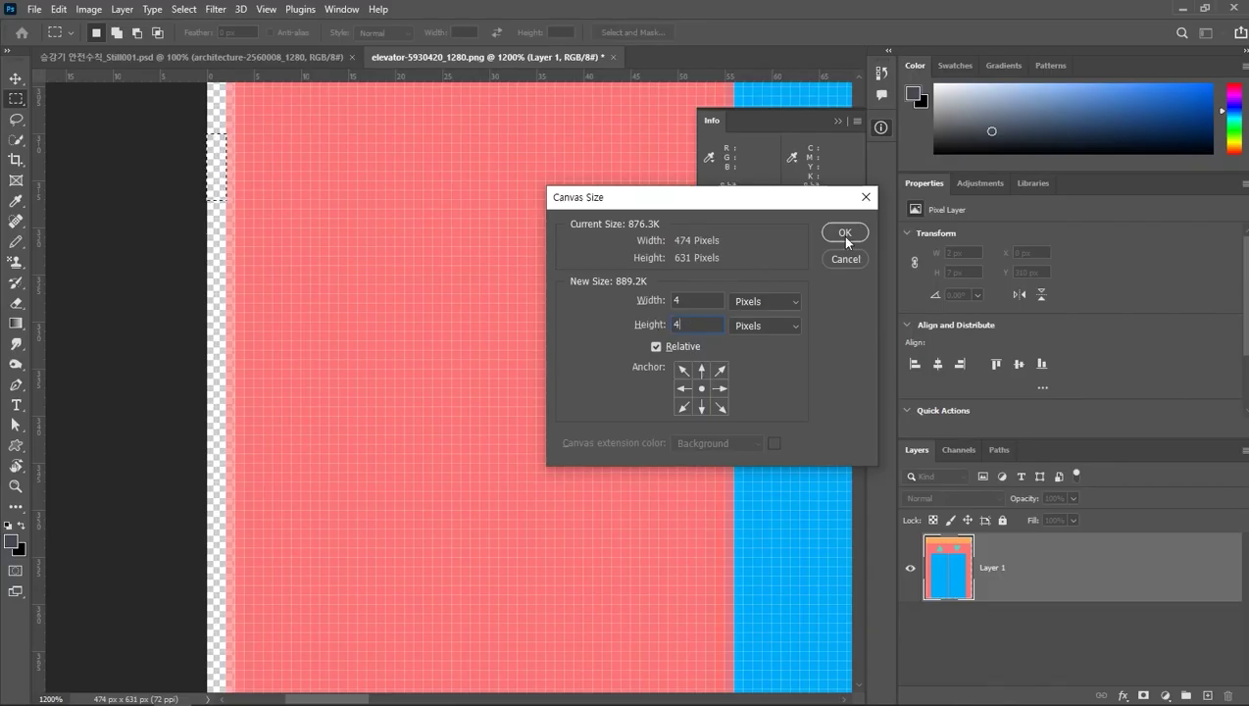
{"action": "left_click", "coordinate": [845, 236]}
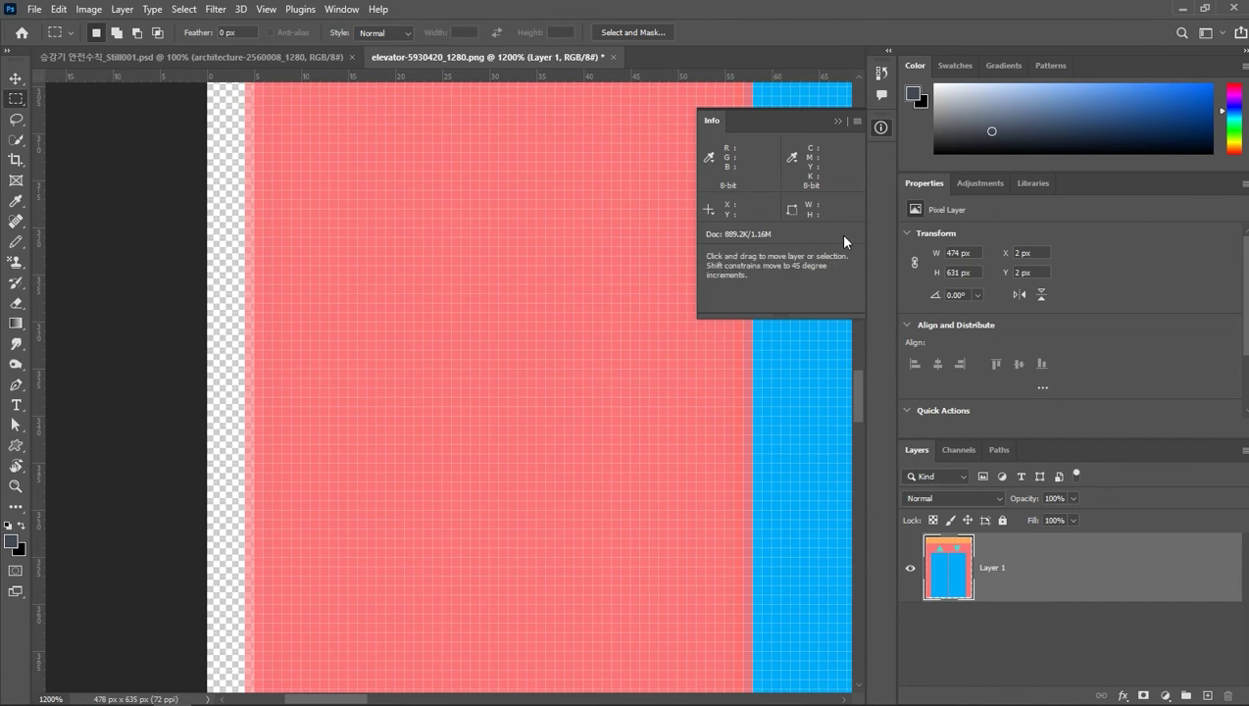
- Undo the canvas enlargement and bring back the small selection on the transparent strip
{"action": "key", "text": "ctrl+Left"}
{"action": "key", "text": "ctrl+Left"}
{"action": "left_click_drag", "start_coordinate": [207, 132], "coordinate": [227, 200]}
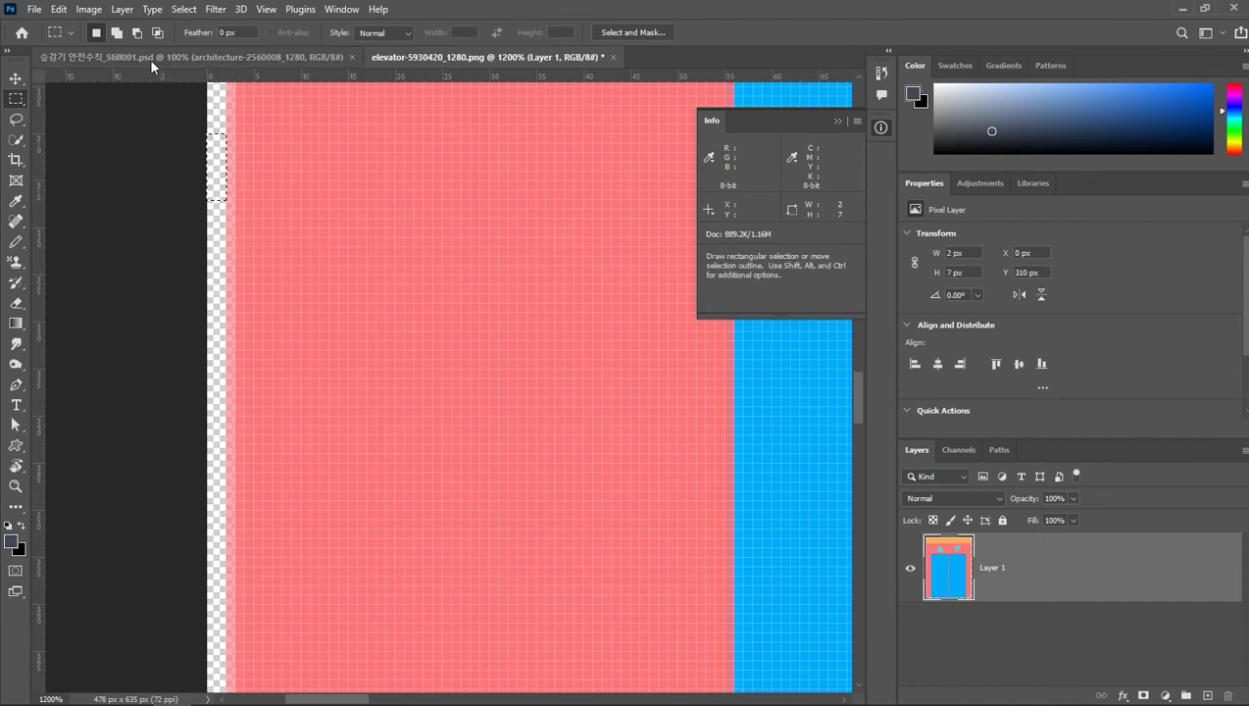
- Shrink the canvas by 4 pixels in both width and height relative to its current size, accepting the clipping
{"action": "left_click", "coordinate": [89, 11]}
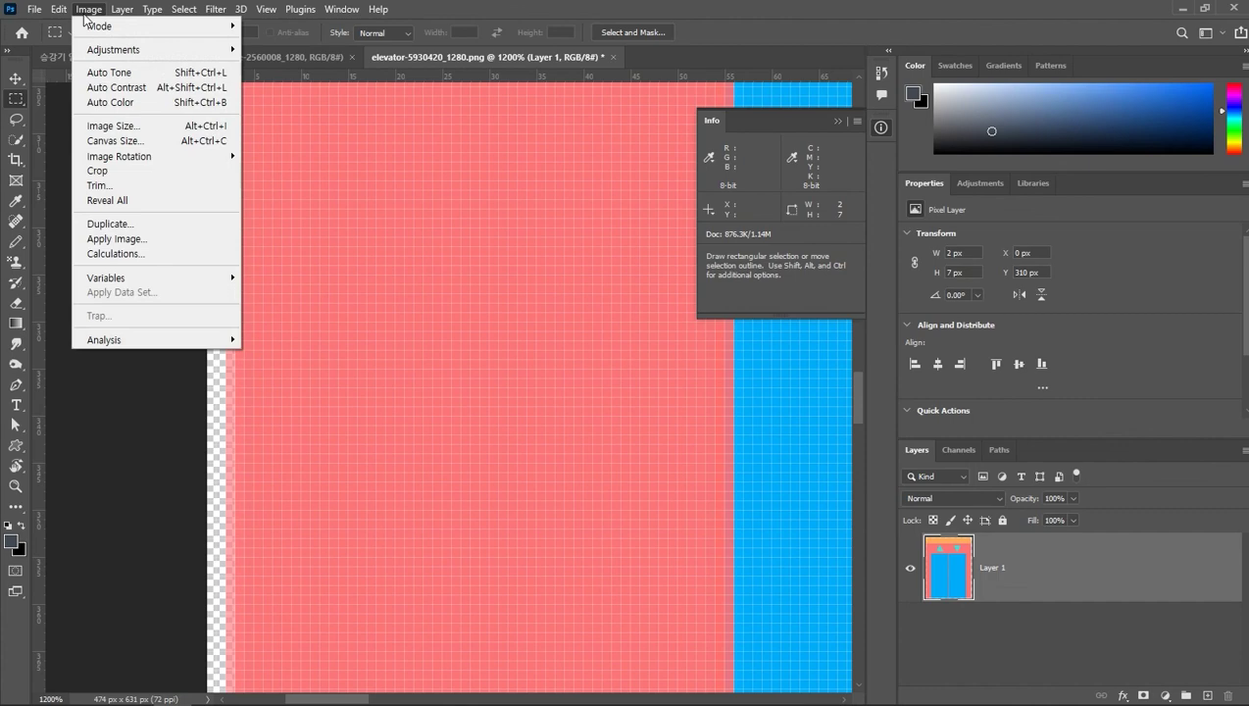
{"action": "left_click", "coordinate": [115, 142]}
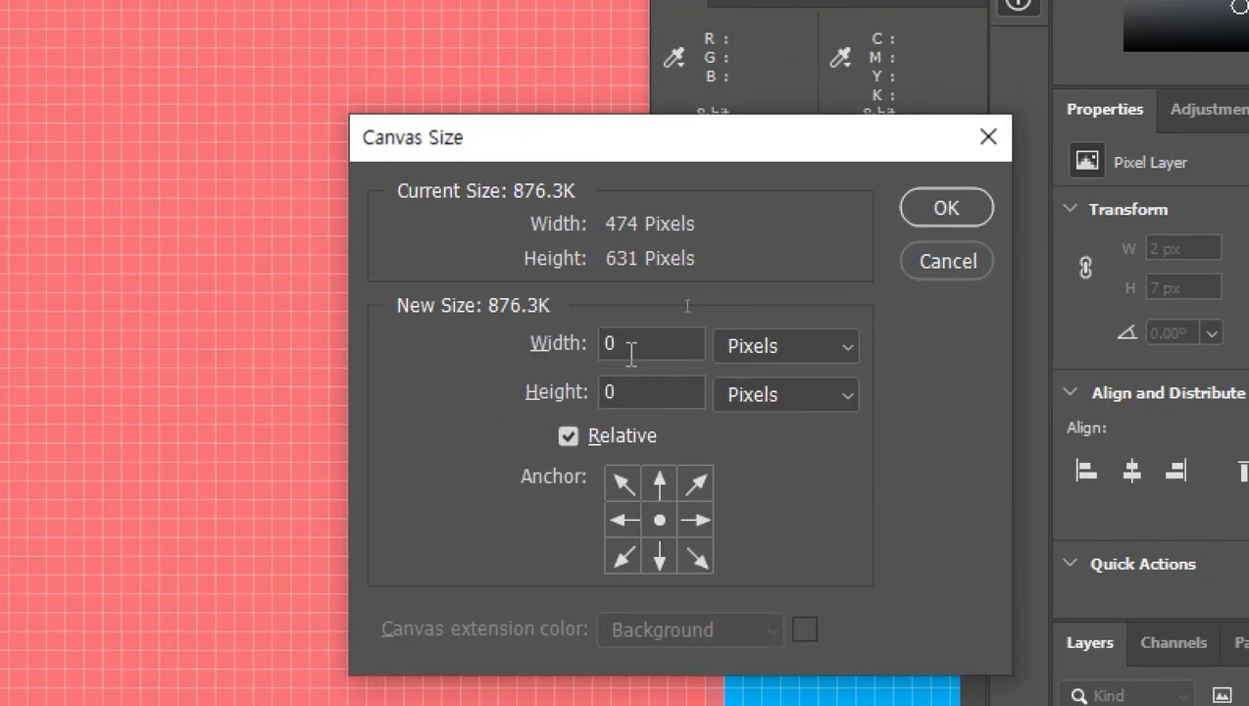
{"action": "left_click", "coordinate": [674, 302]}
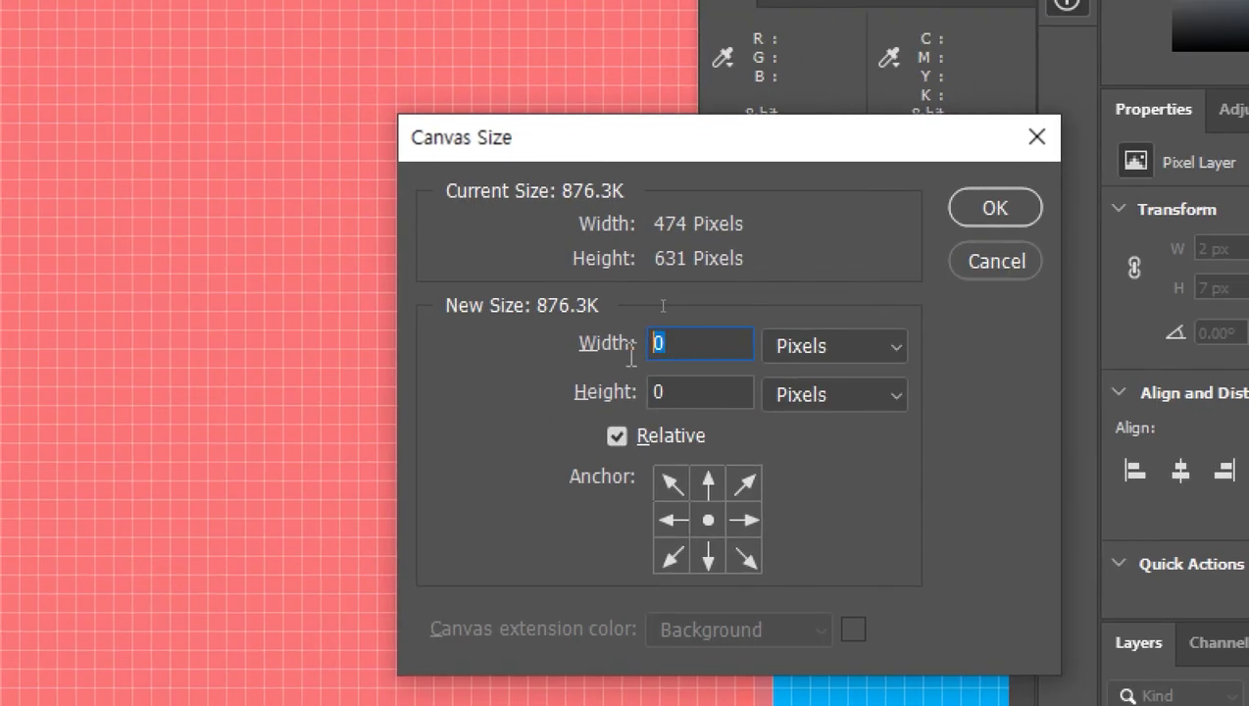
{"action": "type", "text": "-4"}
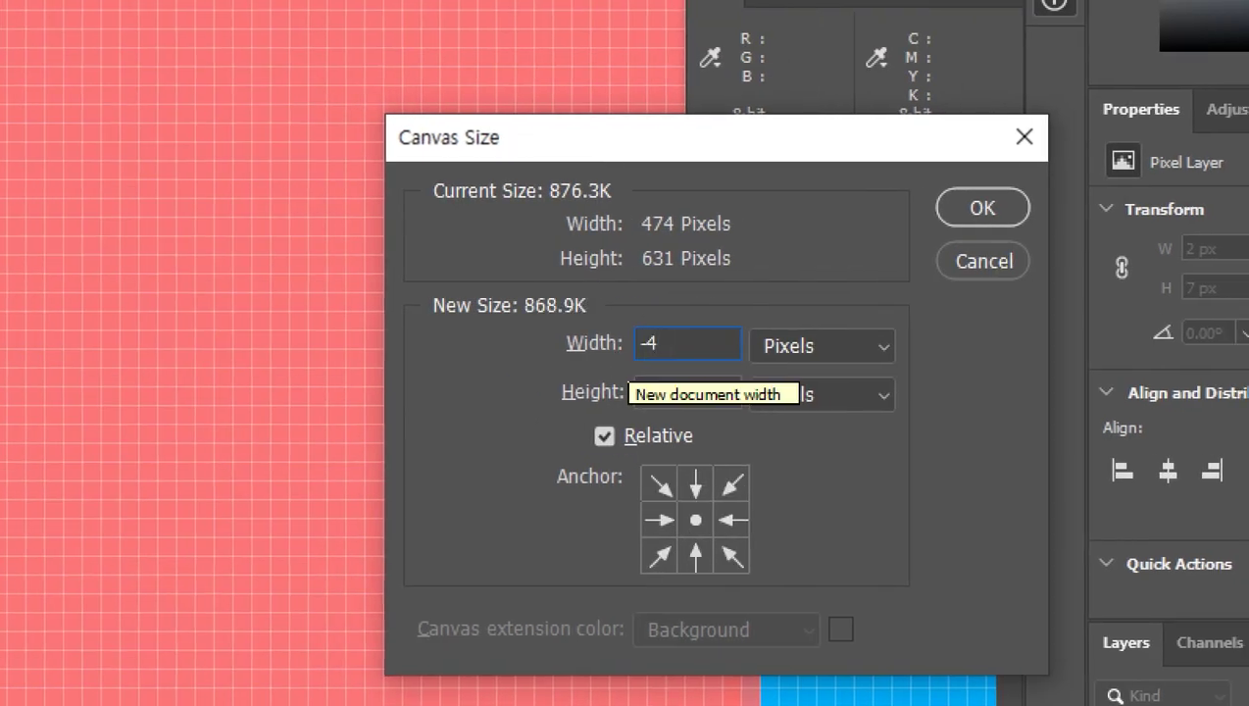
{"action": "key", "text": "Tab"}
{"action": "key", "text": "Tab"}
{"action": "type", "text": "-4"}
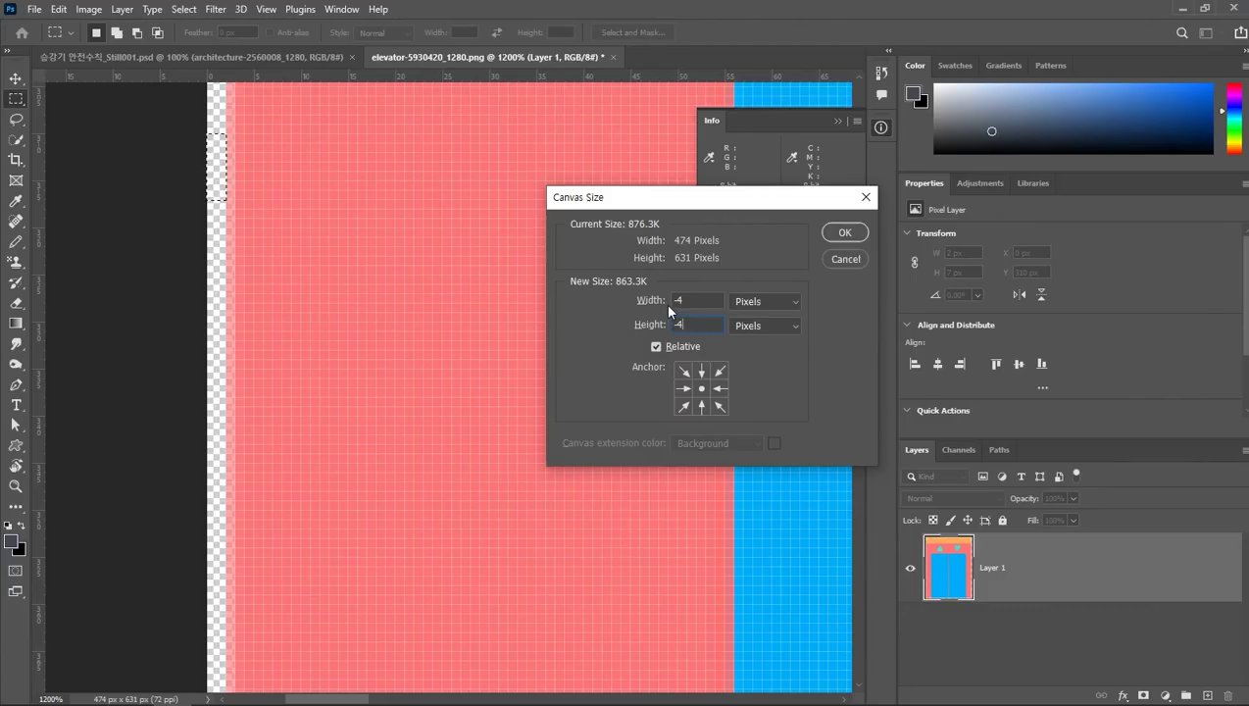
{"action": "key", "text": "Return"}
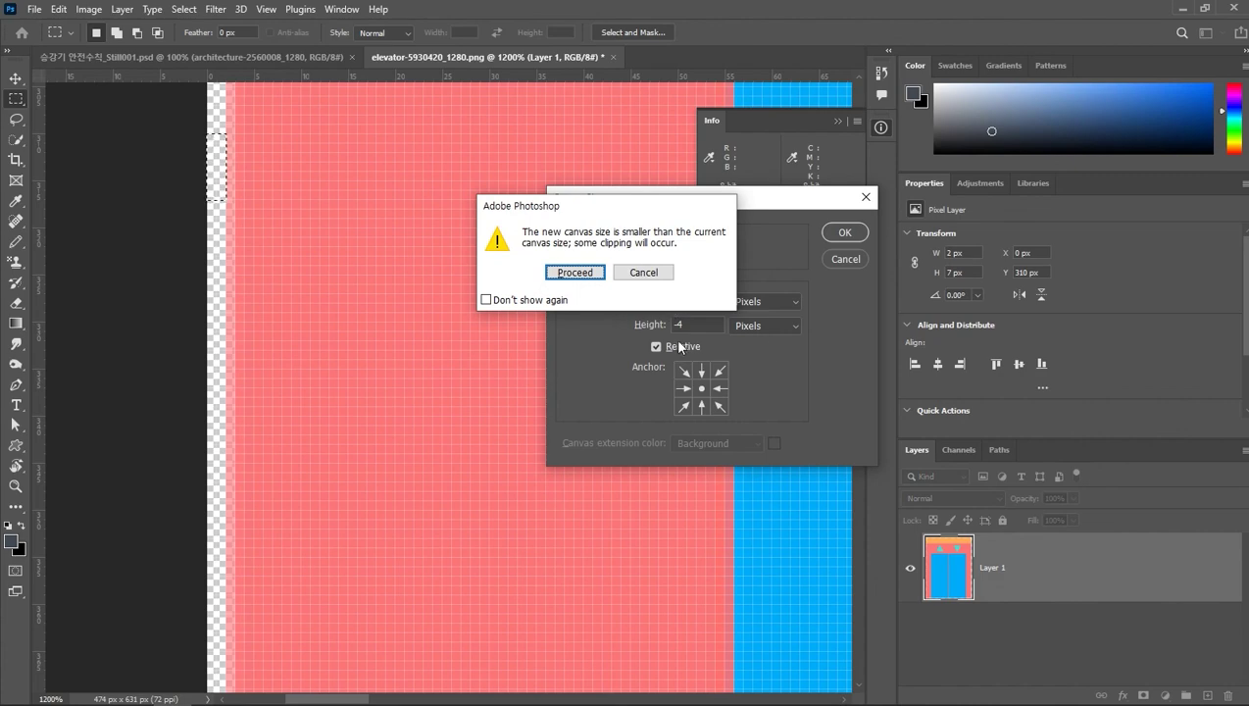
{"action": "left_click", "coordinate": [574, 273]}
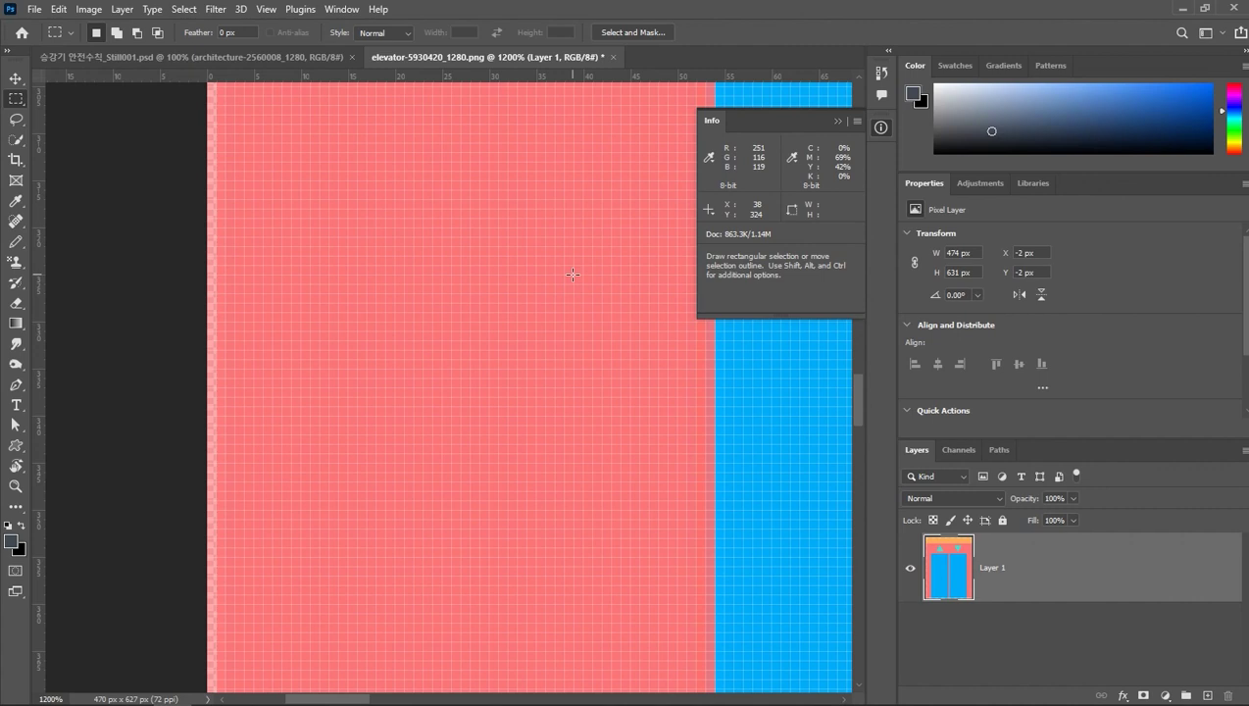
- Check the whole cropped elevator image and save it under its existing file name
{"action": "key", "text": "ctrl+0"}
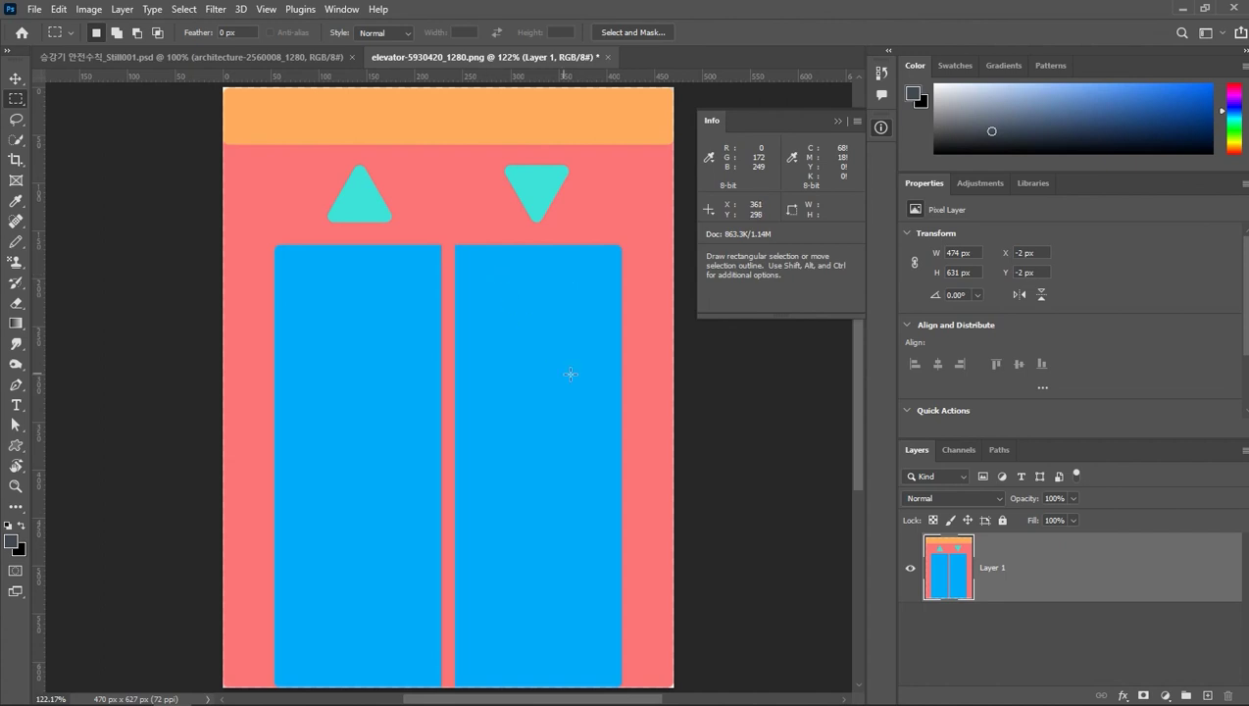
{"action": "mouse_move", "coordinate": [591, 451]}
{"action": "left_mouse_down"}
{"action": "mouse_move", "coordinate": [585, 212]}
{"action": "mouse_move", "coordinate": [596, 449]}
{"action": "left_mouse_up"}
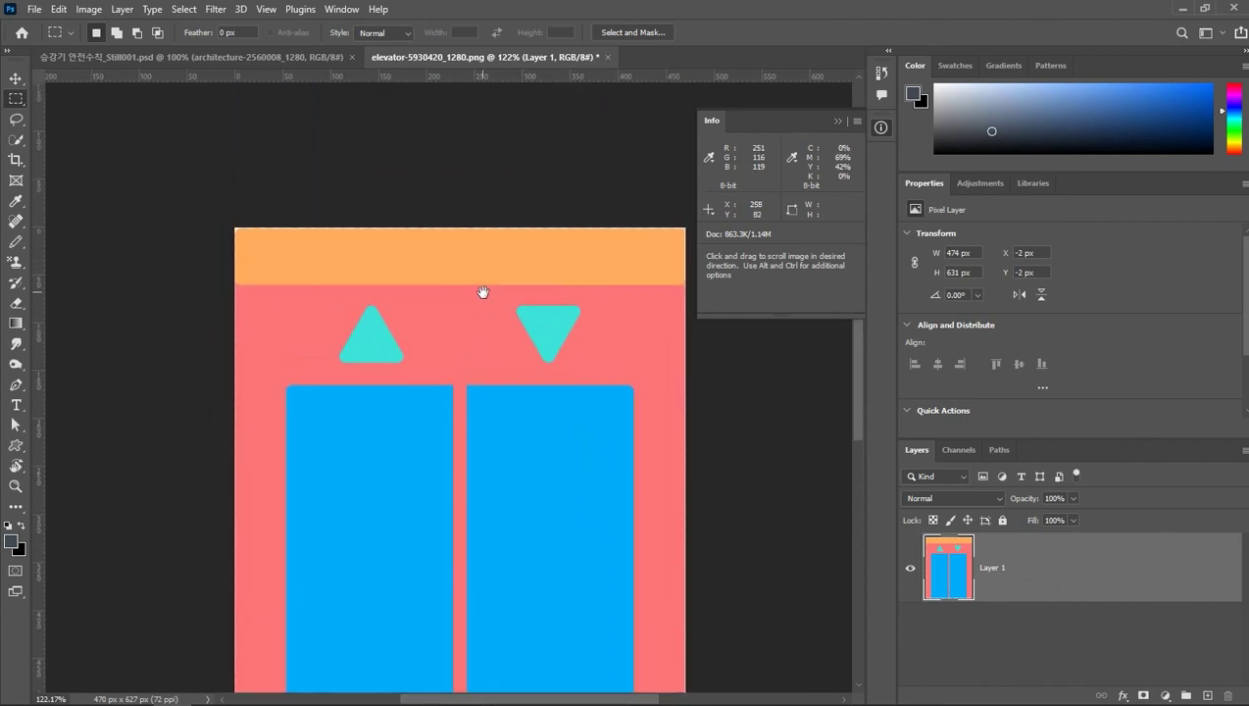
{"action": "key", "text": "ctrl+s"}
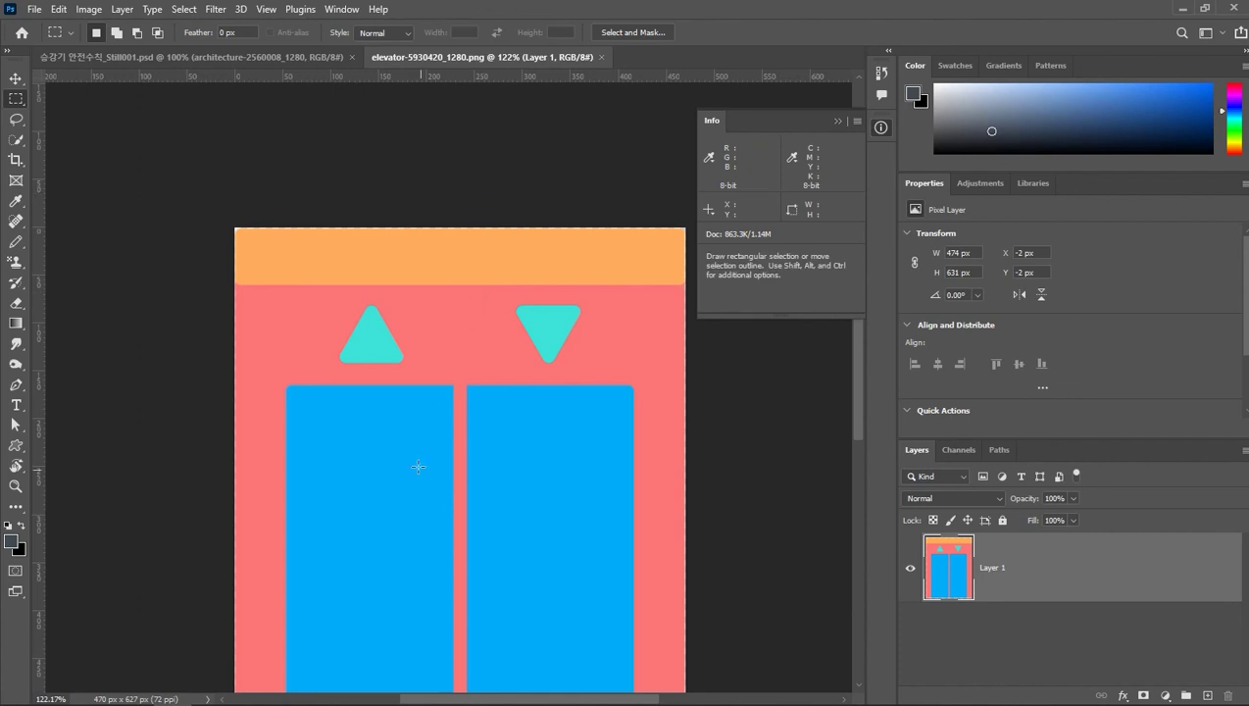
- Switch to Premiere Pro and start inserting a graphic into the open title
{"action": "left_click", "coordinate": [1179, 9]}
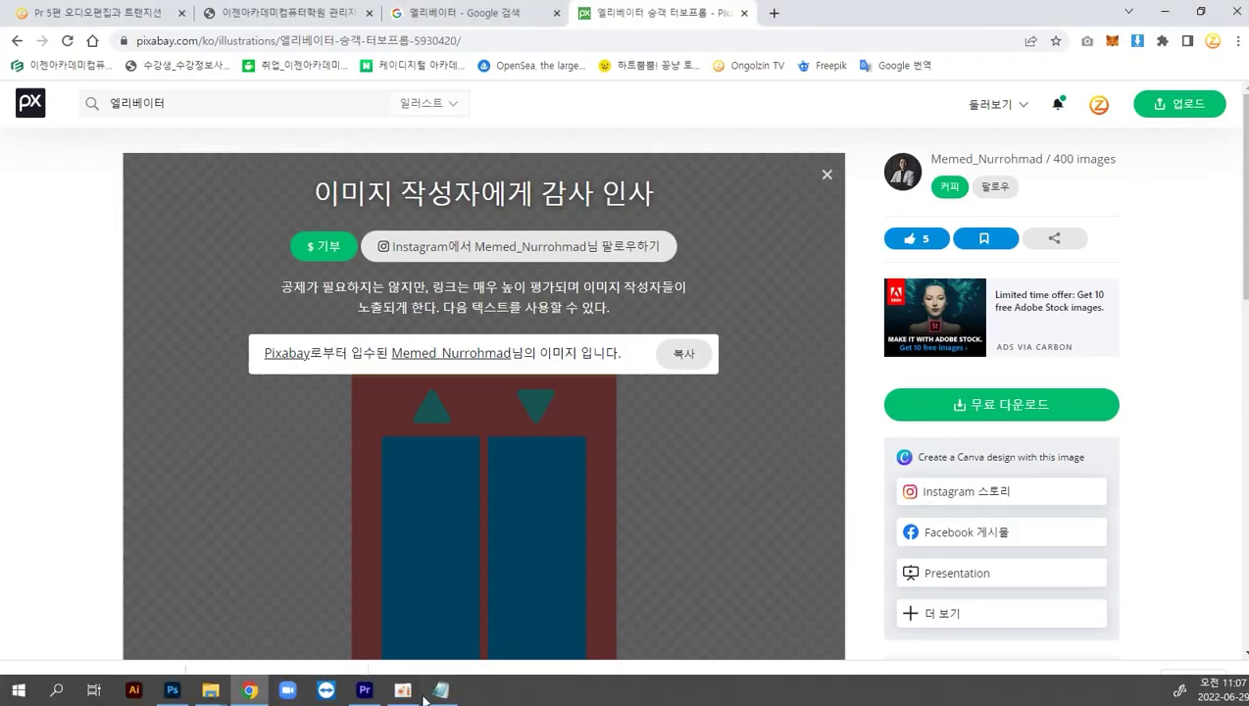
{"action": "left_click", "coordinate": [362, 691]}
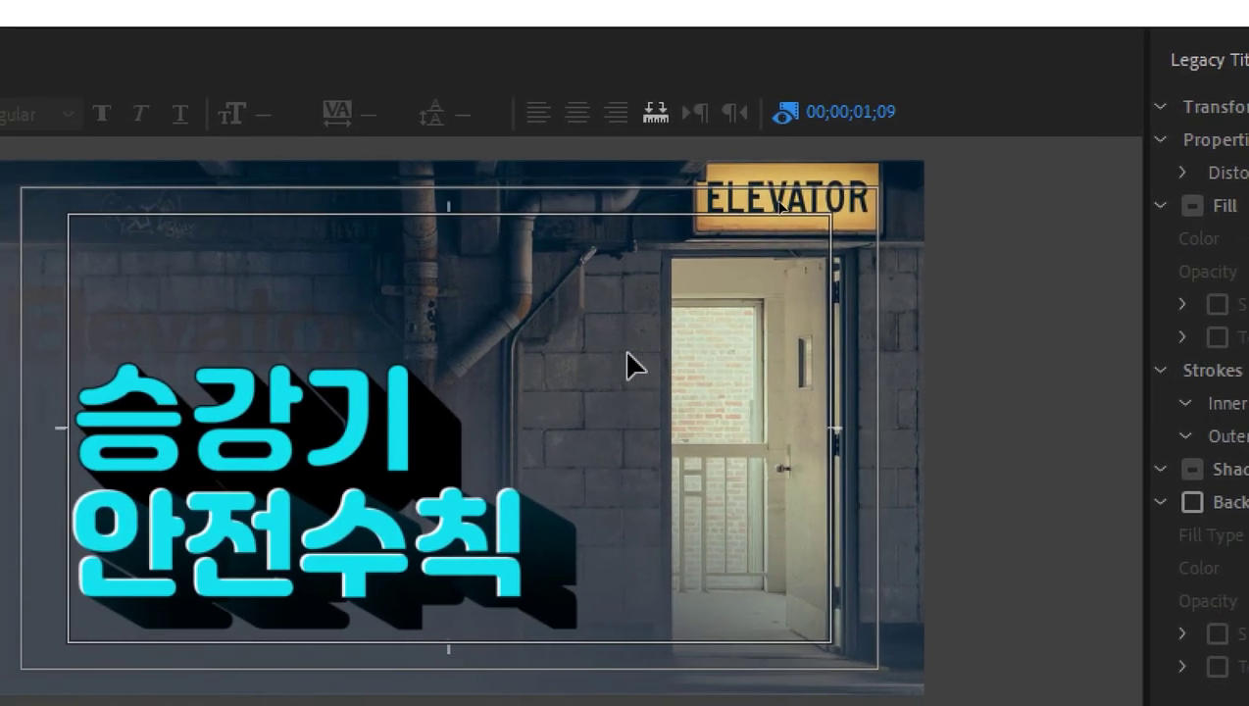
{"action": "right_click", "coordinate": [627, 353]}
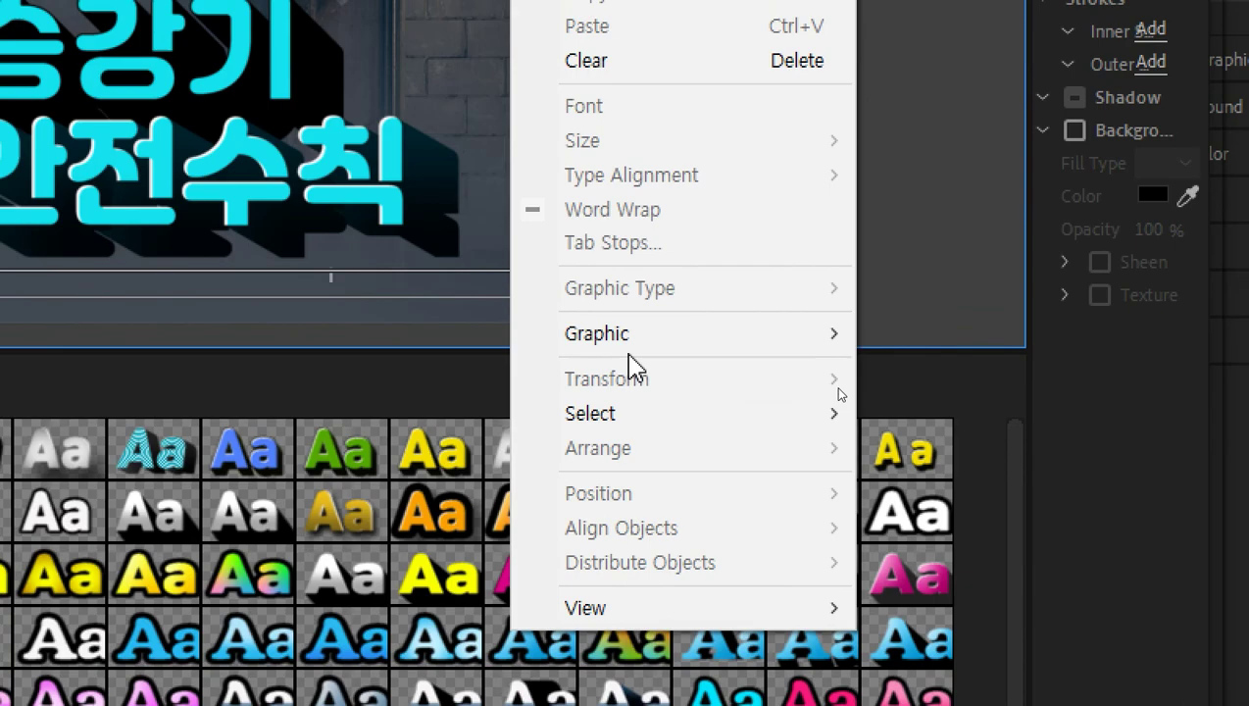
{"action": "mouse_move", "coordinate": [632, 335]}
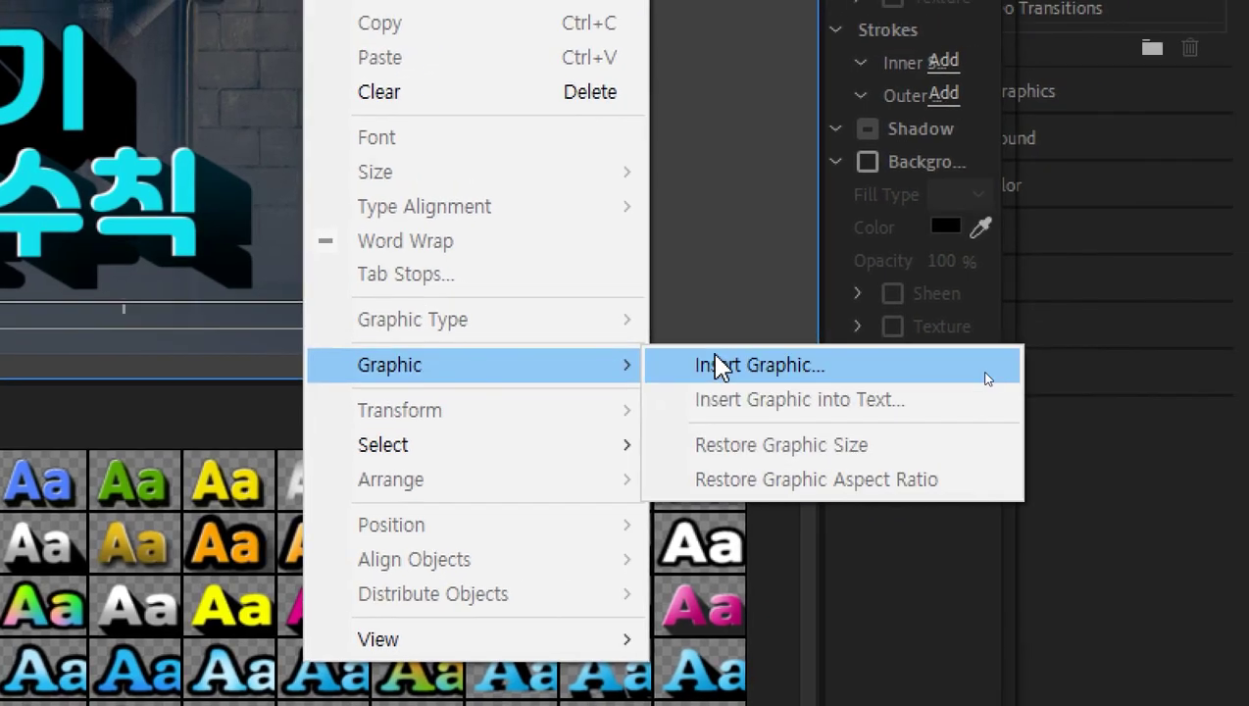
{"action": "left_click", "coordinate": [932, 333]}
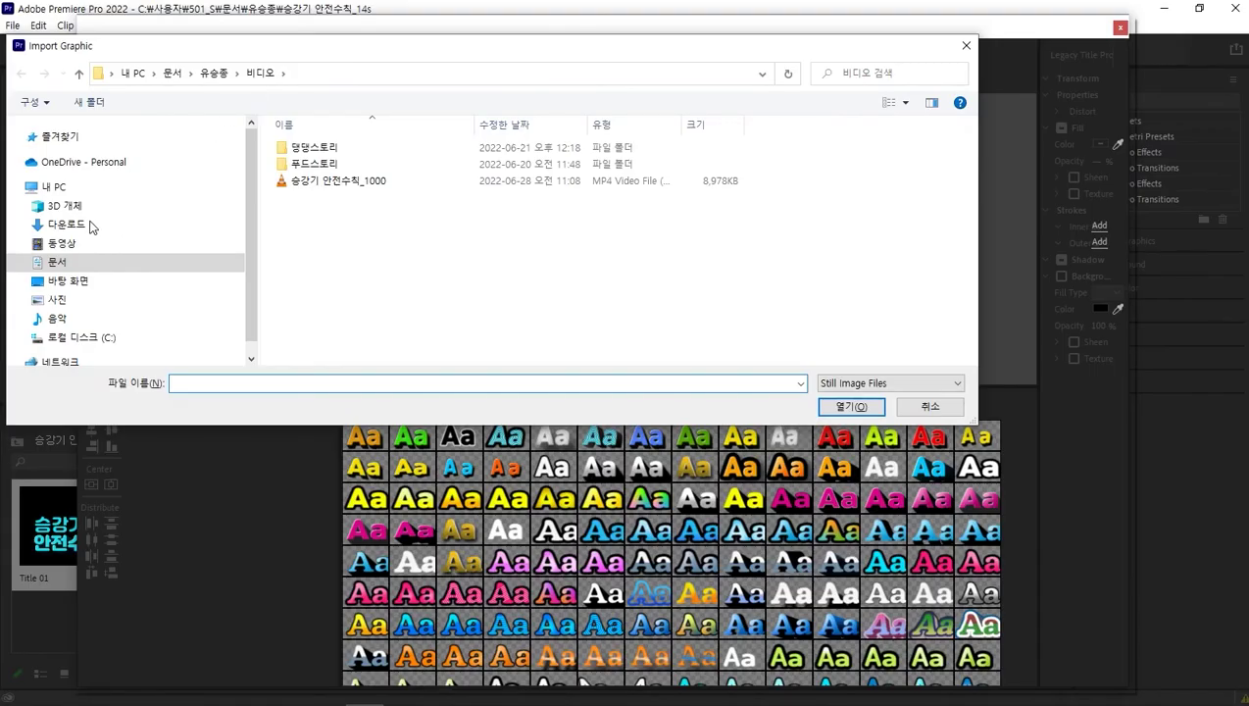
- Copy elevator-5930420_1280 from the downloads folder into the 비디오 folder and insert that copy into the title
{"action": "left_click", "coordinate": [88, 226]}
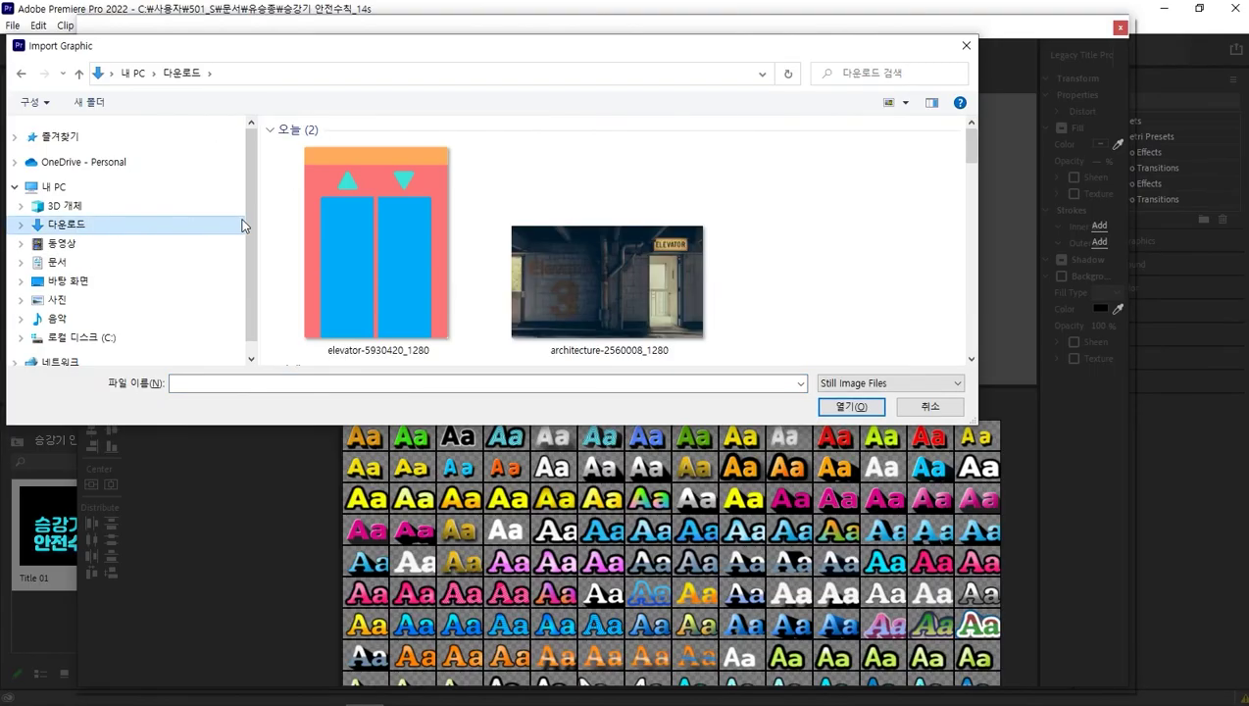
{"action": "left_click", "coordinate": [319, 229]}
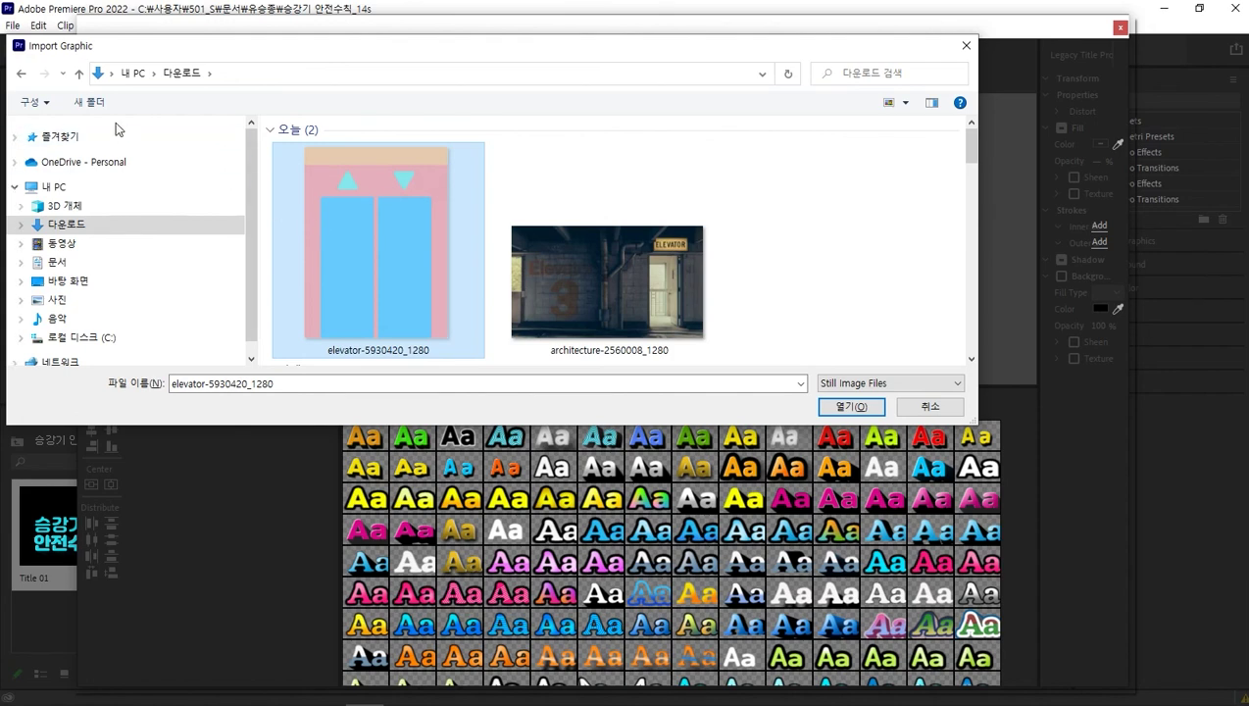
{"action": "left_click", "coordinate": [23, 78]}
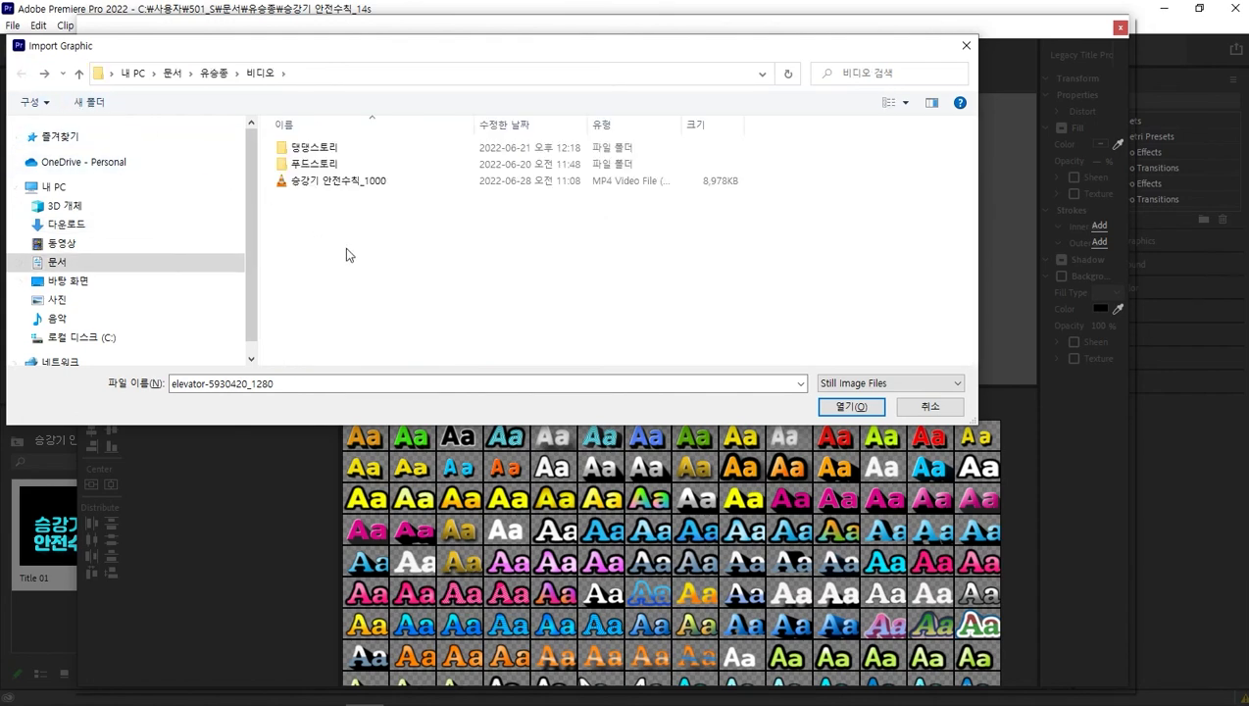
{"action": "key", "text": "ctrl+v"}
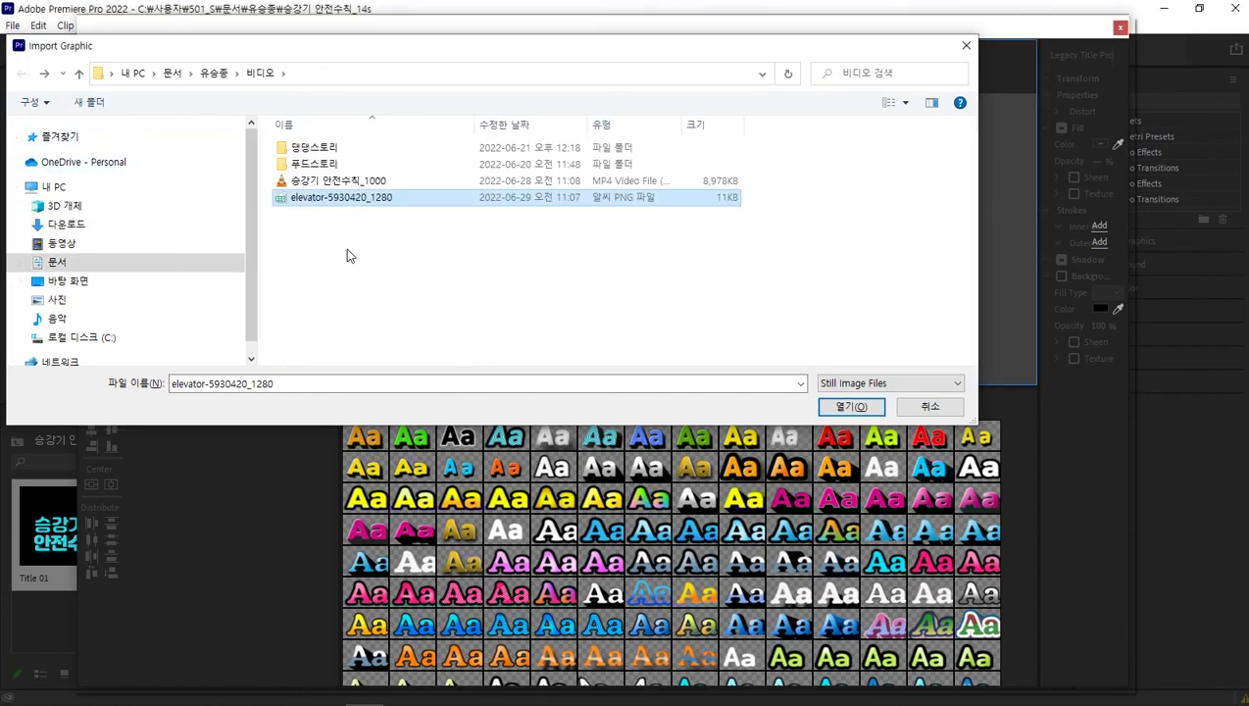
{"action": "double_click", "coordinate": [345, 199]}
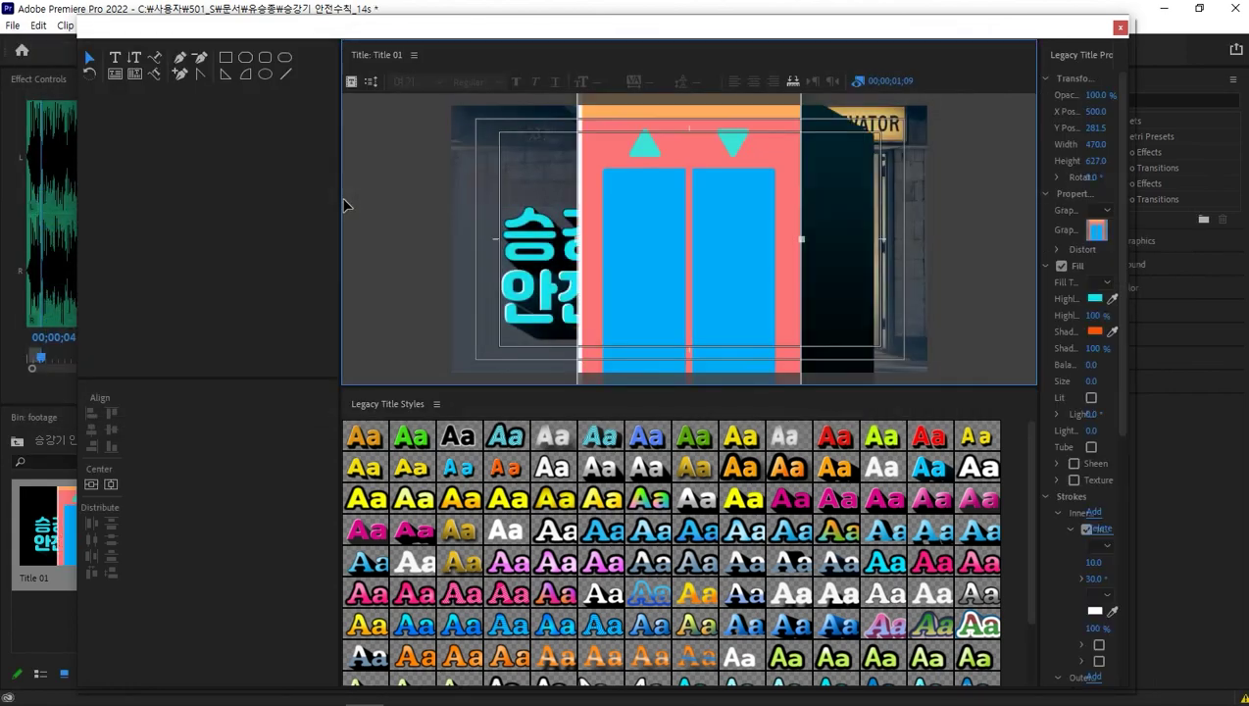
- Shrink the elevator illustration to about 141 by 189 and place it over the start of the title's first line
{"action": "left_click_drag", "start_coordinate": [681, 233], "coordinate": [601, 266]}
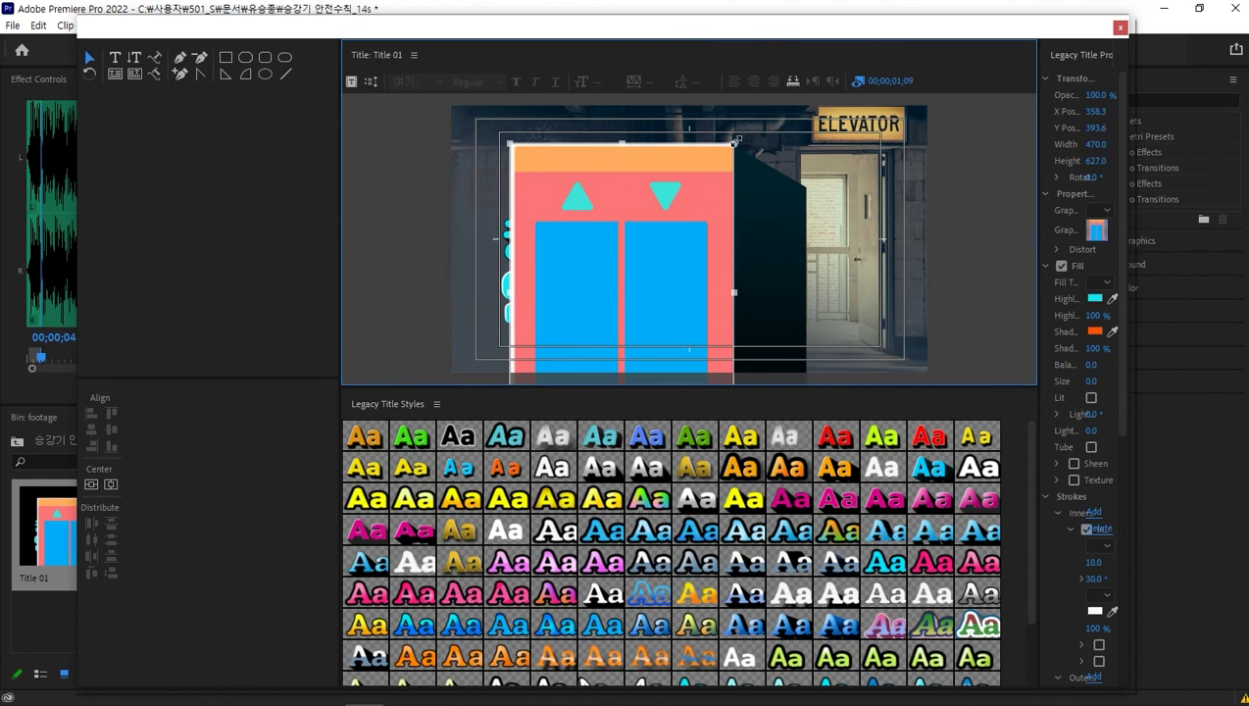
{"action": "mouse_move", "coordinate": [734, 143]}
{"action": "left_mouse_down"}
{"action": "mouse_move", "coordinate": [633, 264]}
{"action": "mouse_move", "coordinate": [737, 167]}
{"action": "left_mouse_up"}
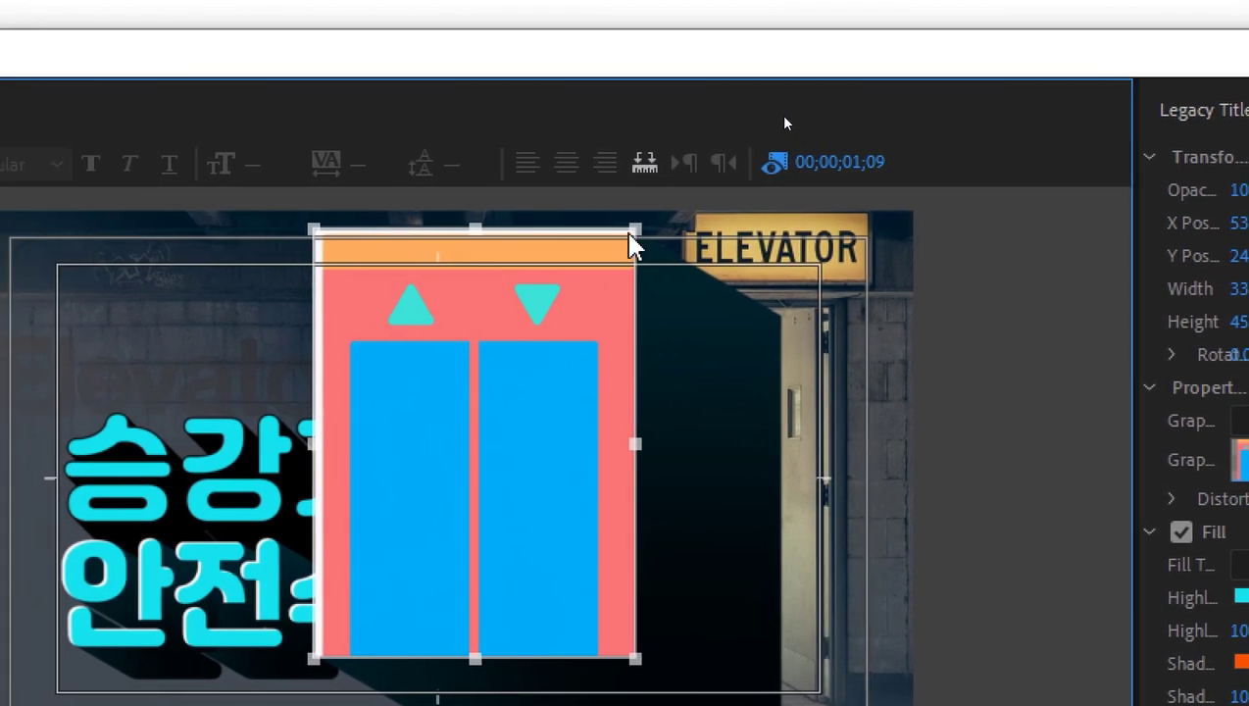
{"action": "left_click_drag", "start_coordinate": [621, 230], "coordinate": [320, 257]}
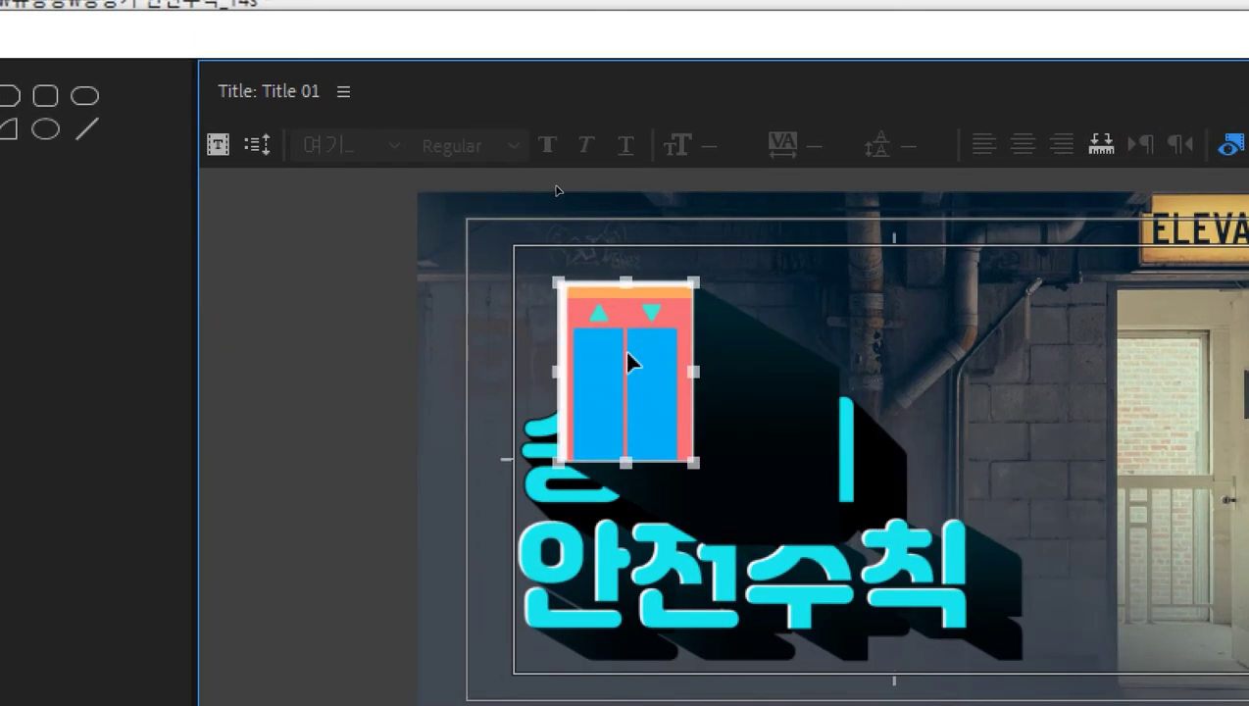
{"action": "left_click_drag", "start_coordinate": [631, 362], "coordinate": [643, 366]}
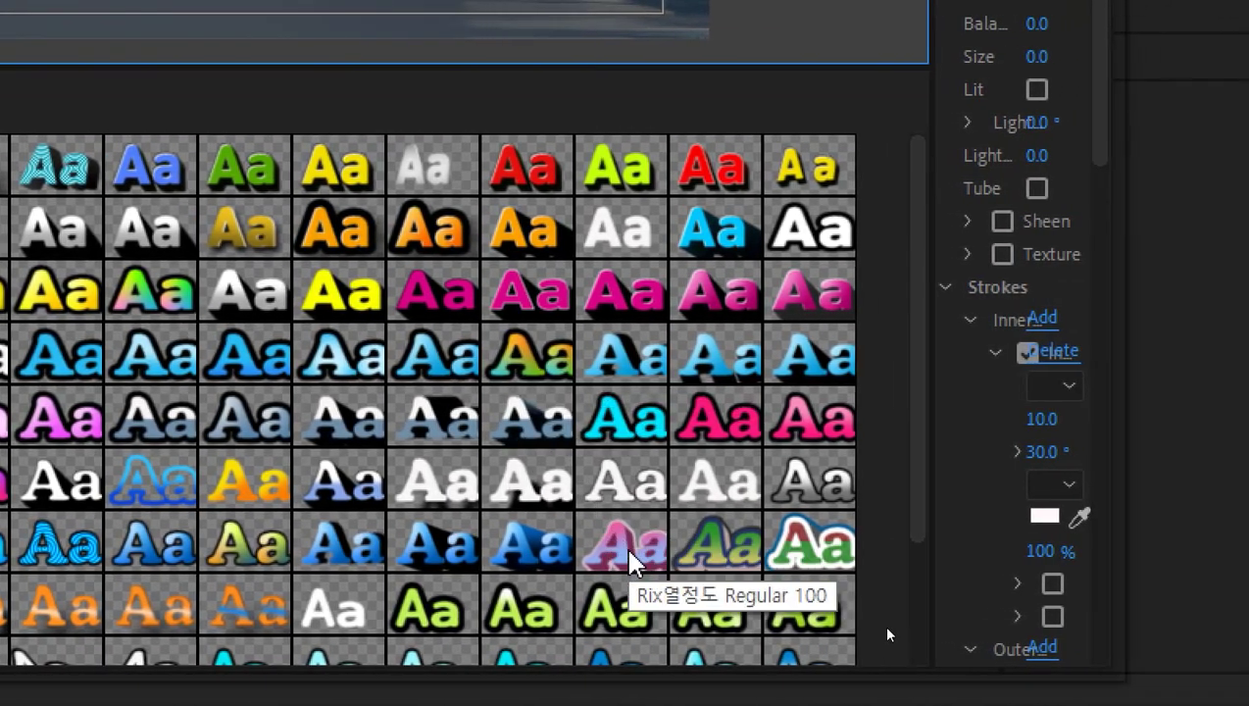
- Try the neighbouring green title style, settle on pink Rix열정도 Regular 100 for the elevator illustration, and shrink it to about 112 by 149
{"action": "left_click", "coordinate": [799, 547]}
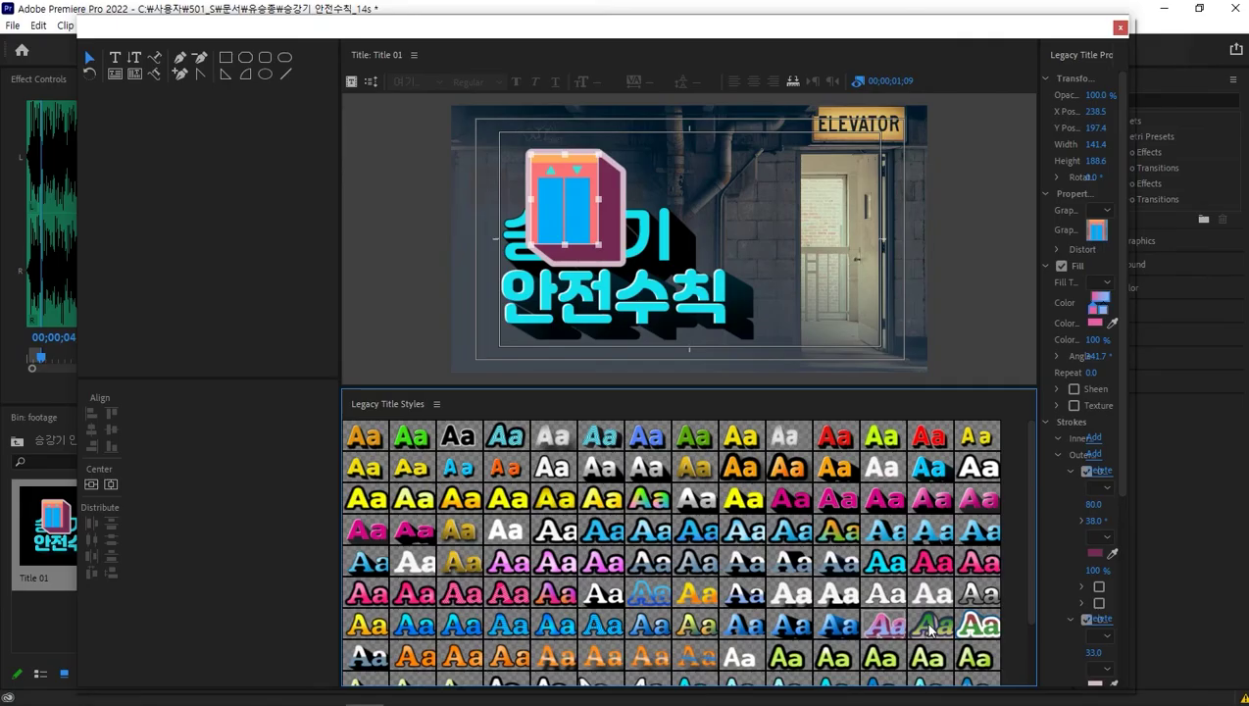
{"action": "left_click", "coordinate": [931, 628]}
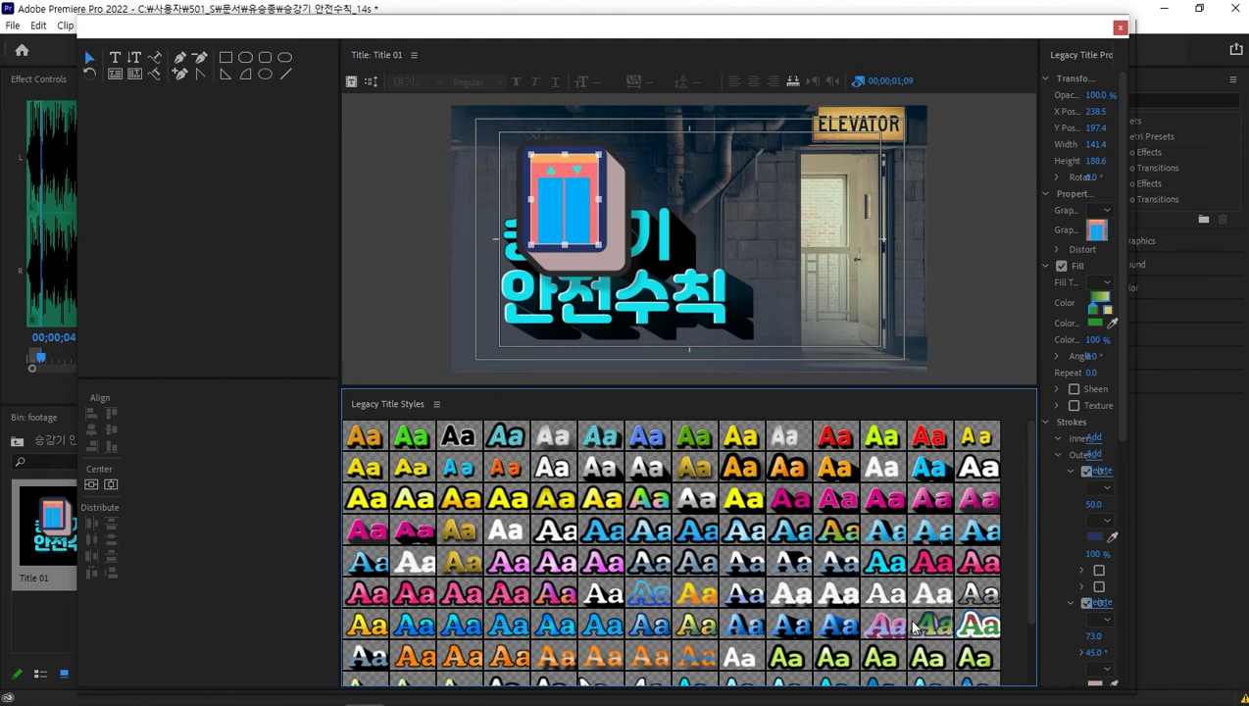
{"action": "left_click", "coordinate": [900, 628]}
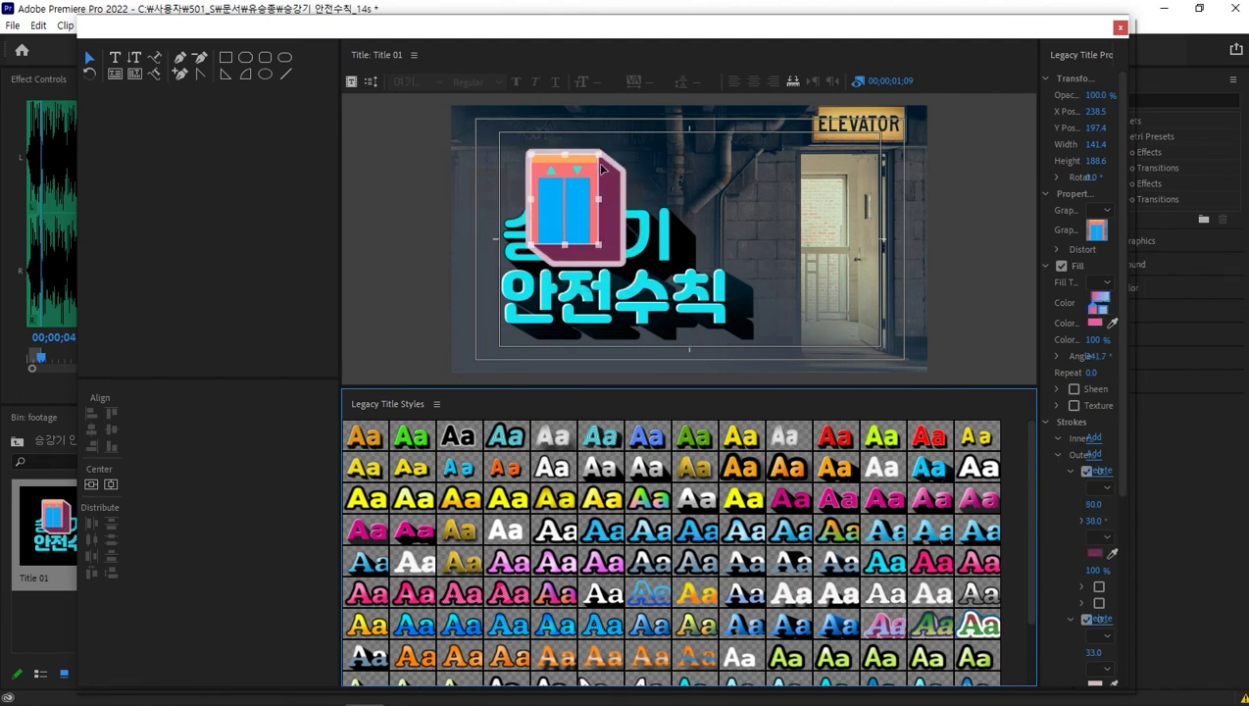
{"action": "mouse_move", "coordinate": [599, 154]}
{"action": "left_mouse_down"}
{"action": "mouse_move", "coordinate": [584, 180]}
{"action": "mouse_move", "coordinate": [618, 140]}
{"action": "mouse_move", "coordinate": [560, 142]}
{"action": "mouse_move", "coordinate": [633, 134]}
{"action": "mouse_move", "coordinate": [610, 147]}
{"action": "mouse_move", "coordinate": [600, 176]}
{"action": "left_mouse_up"}
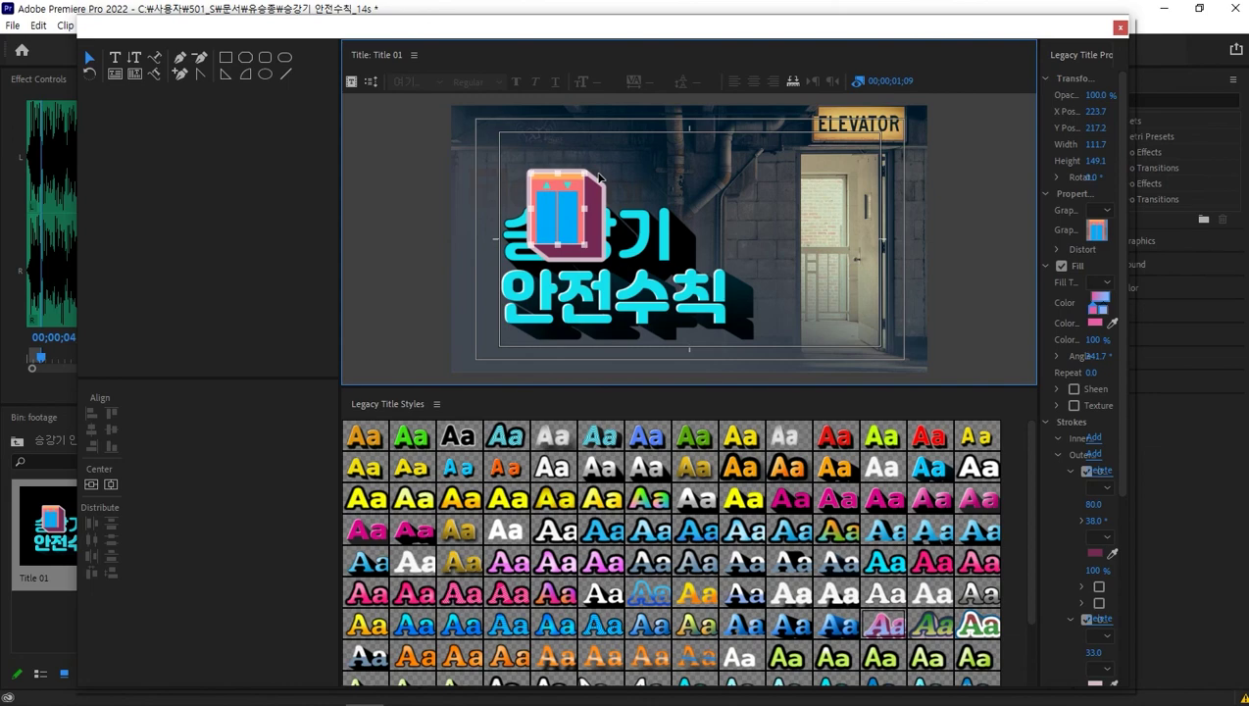
{"action": "left_click", "coordinate": [655, 169]}
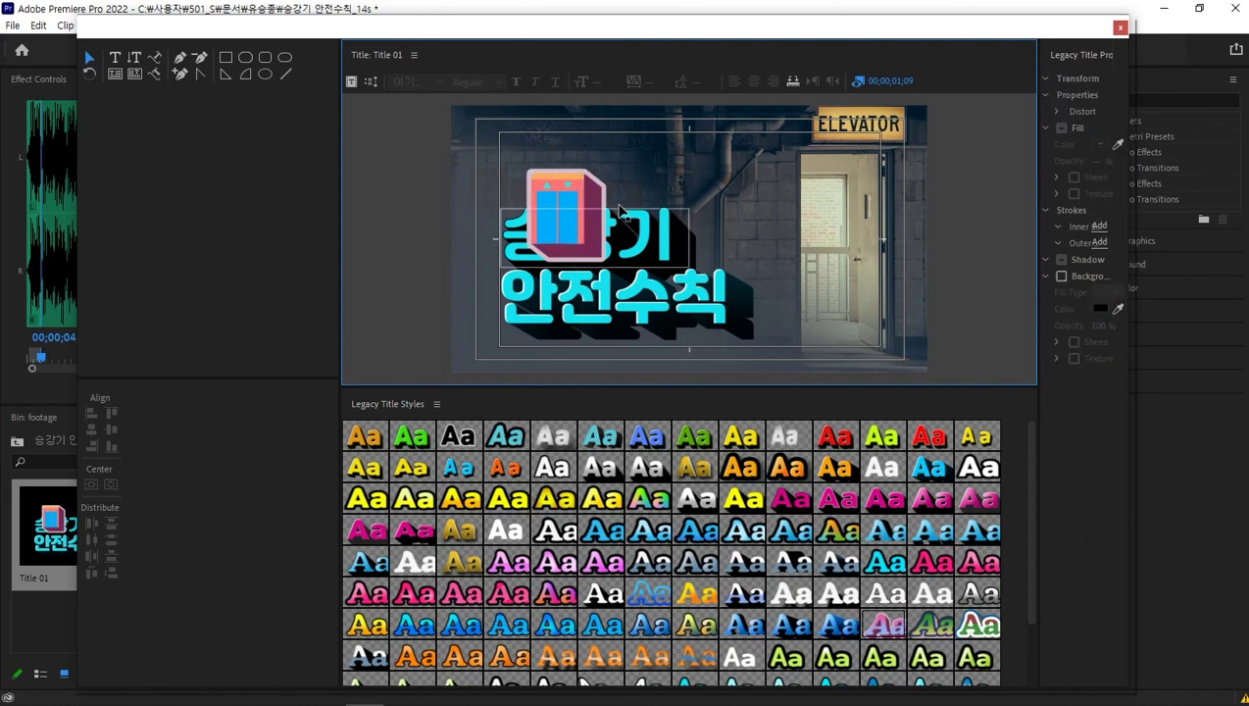
- Enlarge the title canvas area, then move the elevator illustration to the start of 승강기 and tilt it clockwise
{"action": "left_click_drag", "start_coordinate": [340, 229], "coordinate": [193, 229]}
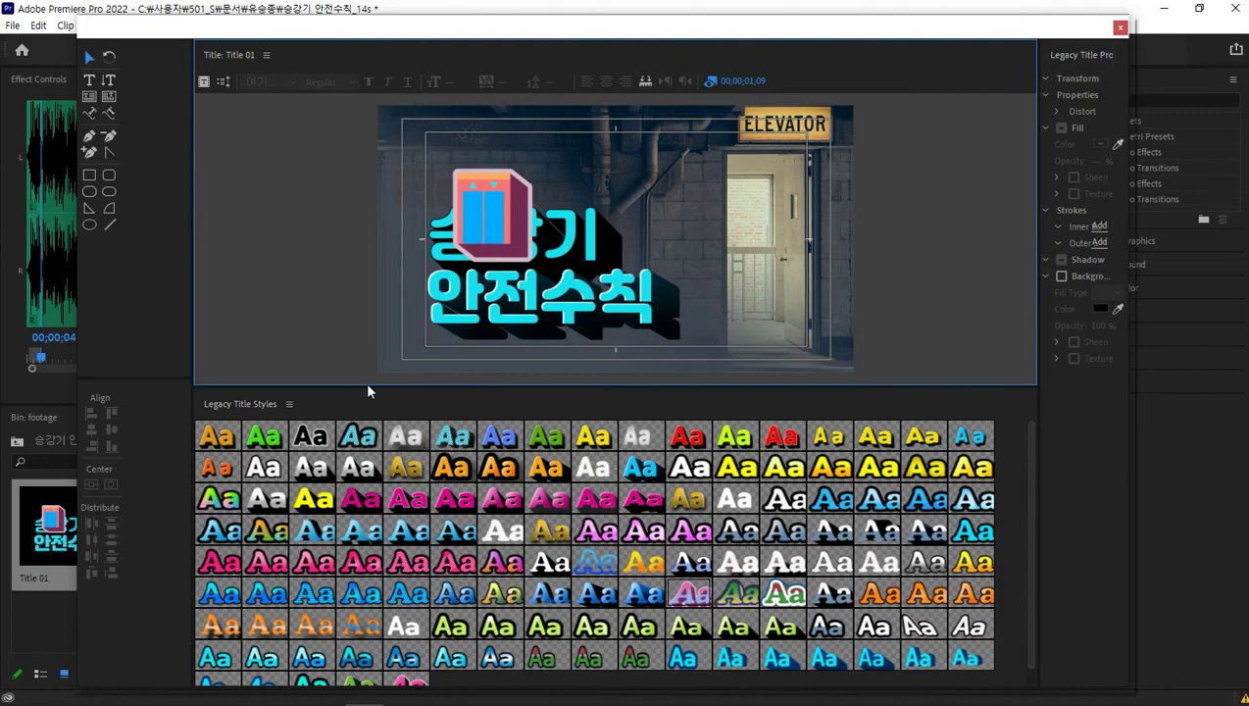
{"action": "left_click_drag", "start_coordinate": [373, 387], "coordinate": [373, 527]}
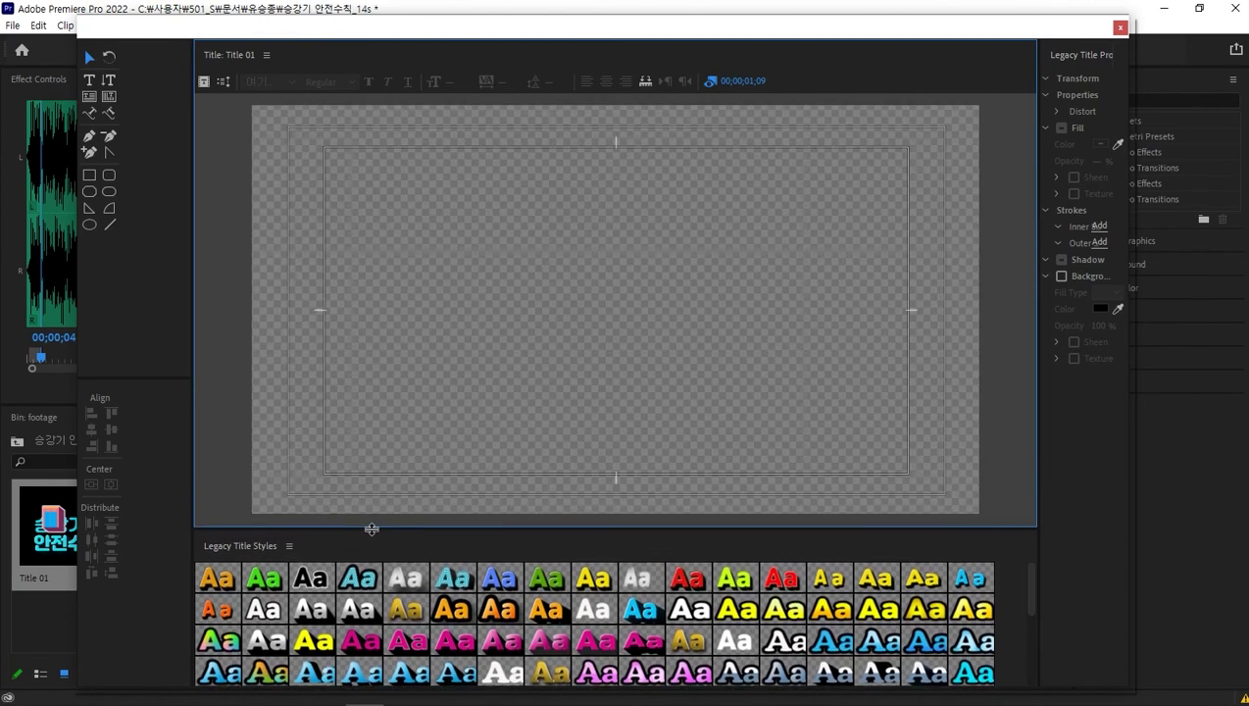
{"action": "left_click", "coordinate": [430, 255]}
{"action": "left_click_drag", "start_coordinate": [431, 255], "coordinate": [396, 274]}
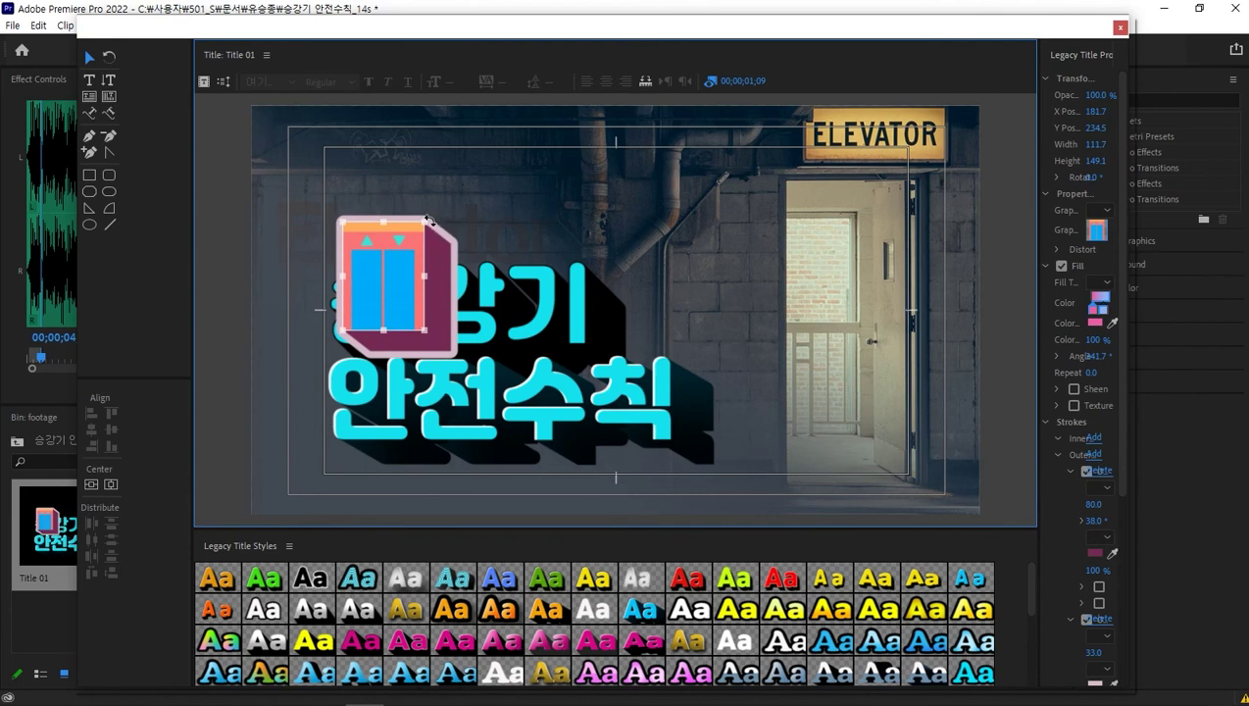
{"action": "left_click_drag", "start_coordinate": [428, 219], "coordinate": [446, 236]}
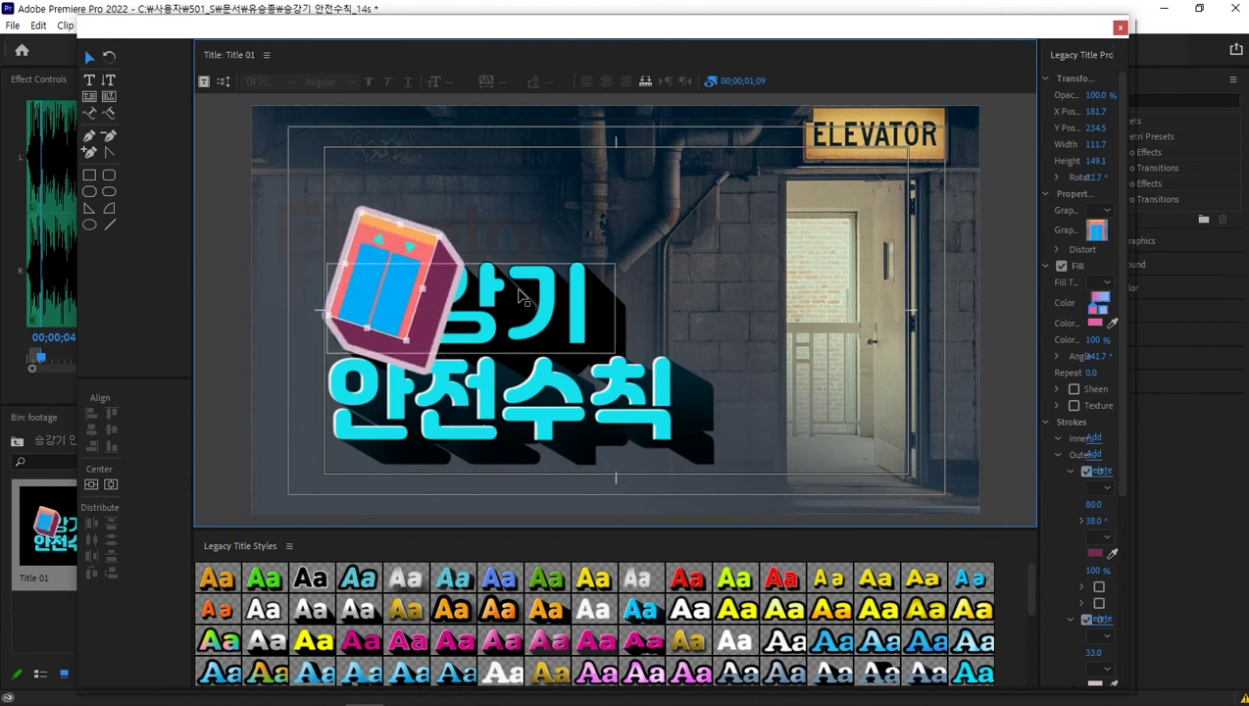
- Shift the 승강기 line right to make room for the elevator illustration and send the illustration behind the text
{"action": "left_click_drag", "start_coordinate": [547, 299], "coordinate": [569, 295]}
{"action": "left_click_drag", "start_coordinate": [375, 247], "coordinate": [372, 250]}
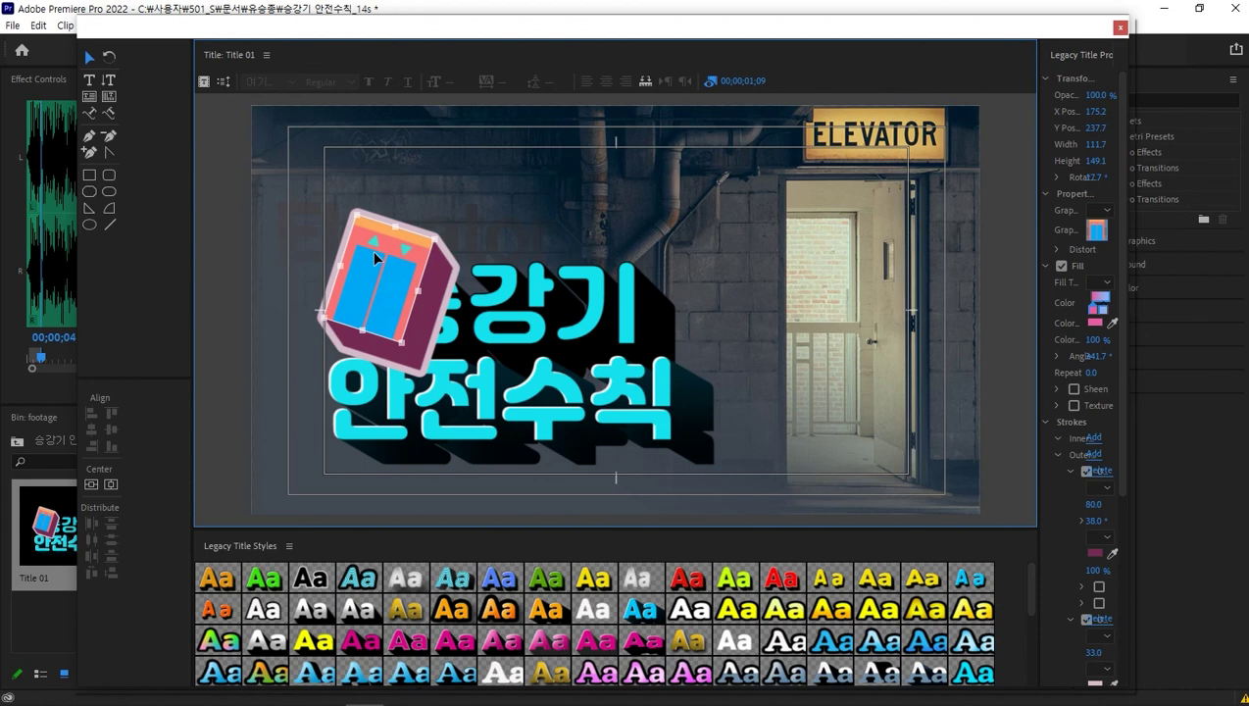
{"action": "key", "text": "ctrl+shift+["}
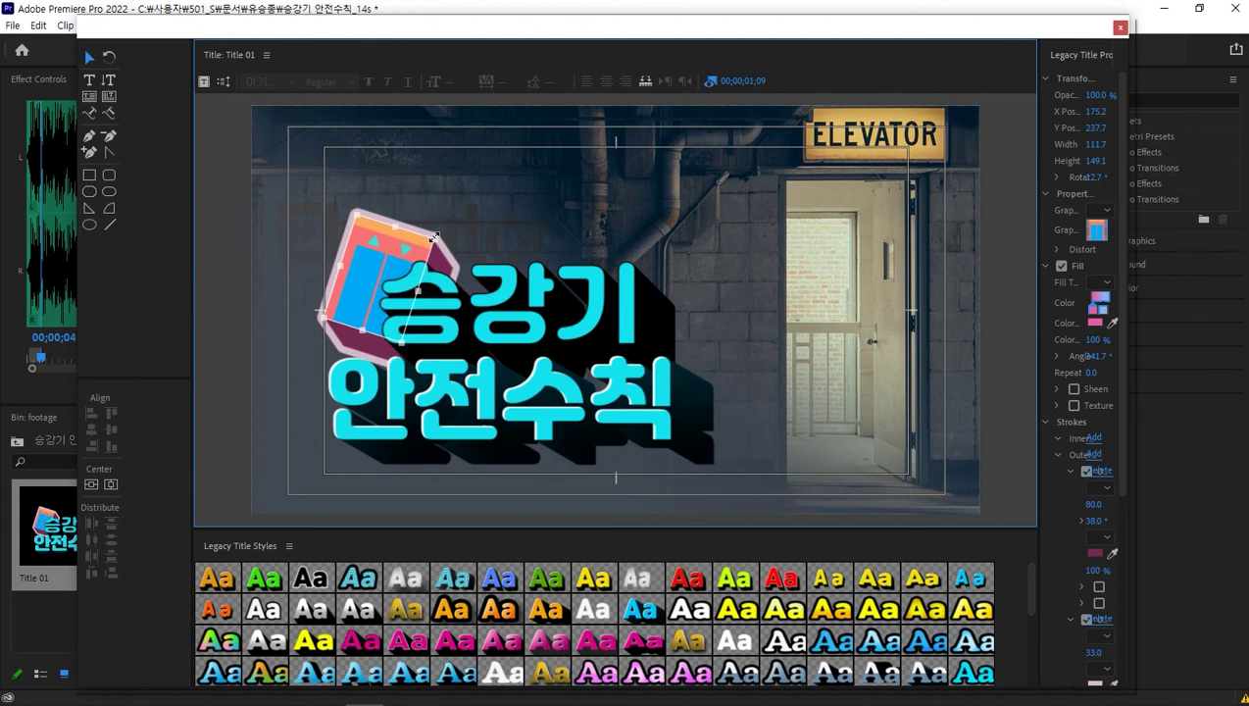
- Shrink the tilted elevator illustration to about 76 by 101 just before 승강기 and nudge that text line slightly right
{"action": "left_click_drag", "start_coordinate": [434, 237], "coordinate": [412, 250]}
{"action": "left_click_drag", "start_coordinate": [359, 281], "coordinate": [339, 307]}
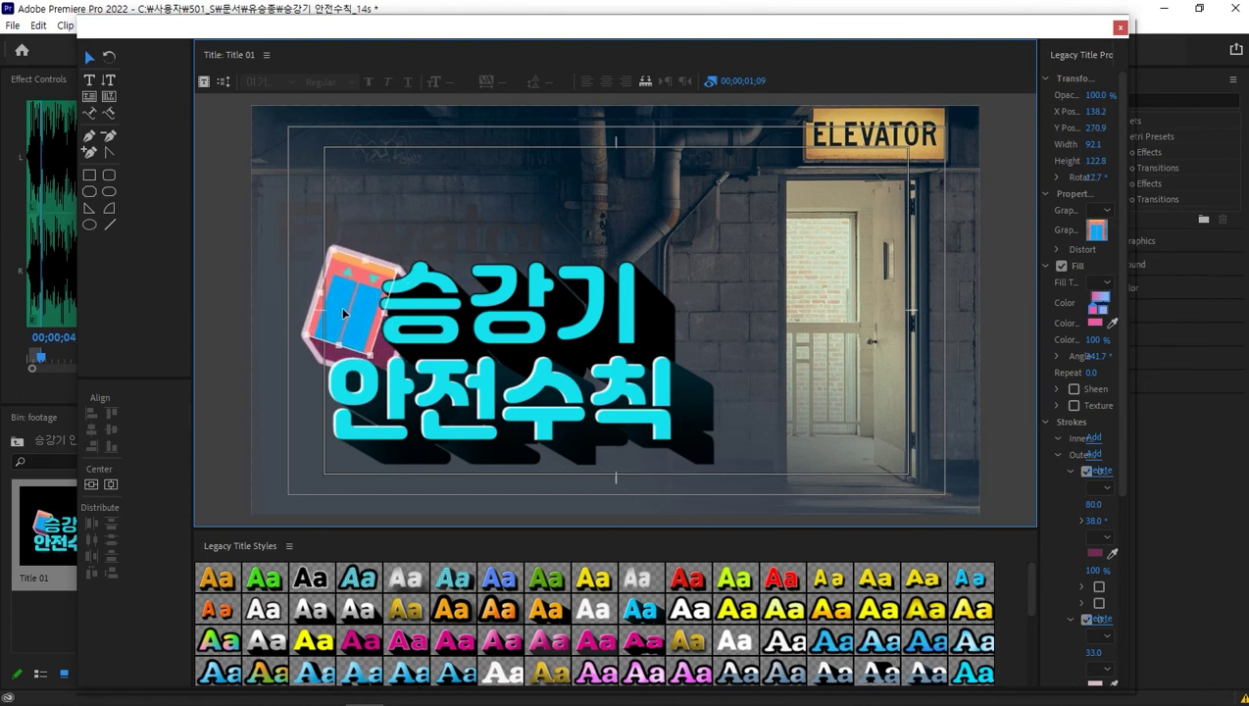
{"action": "left_click_drag", "start_coordinate": [396, 272], "coordinate": [360, 294]}
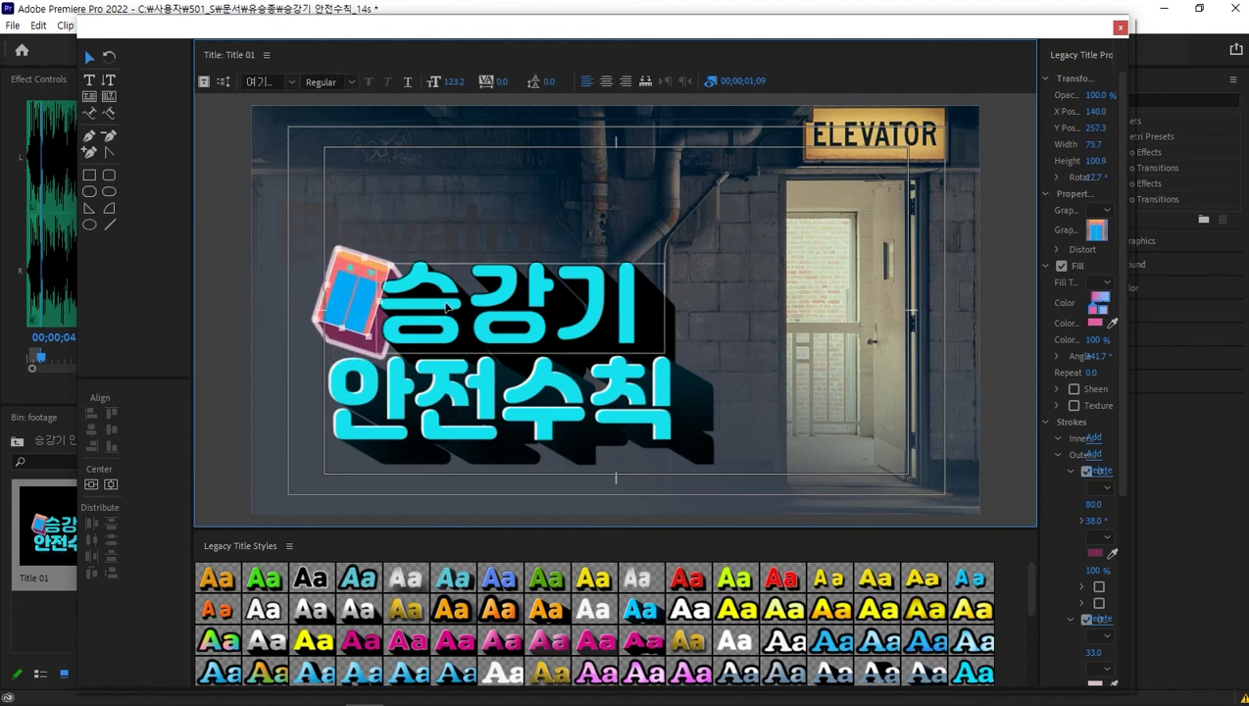
{"action": "left_click_drag", "start_coordinate": [483, 305], "coordinate": [491, 307]}
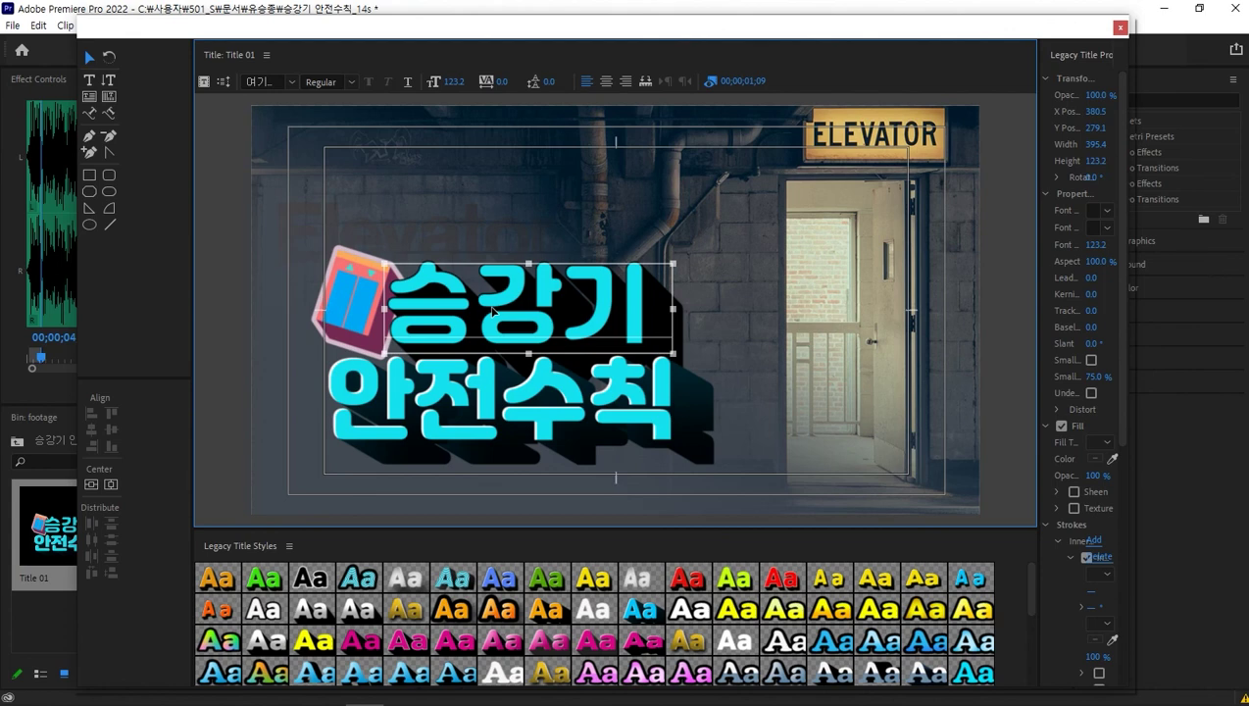
- Change the bevel fill's highlight color of the 안전수칙 line to green 94EE13
{"action": "left_click", "coordinate": [452, 400]}
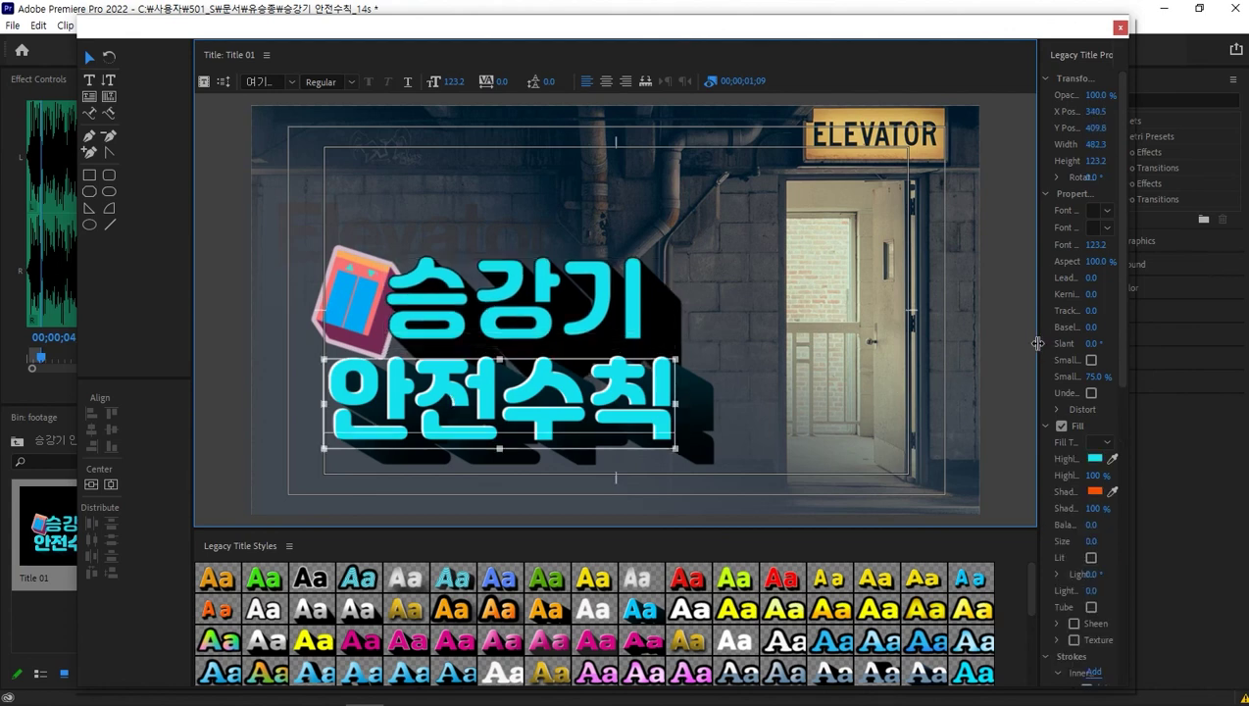
{"action": "left_click_drag", "start_coordinate": [1038, 344], "coordinate": [903, 337]}
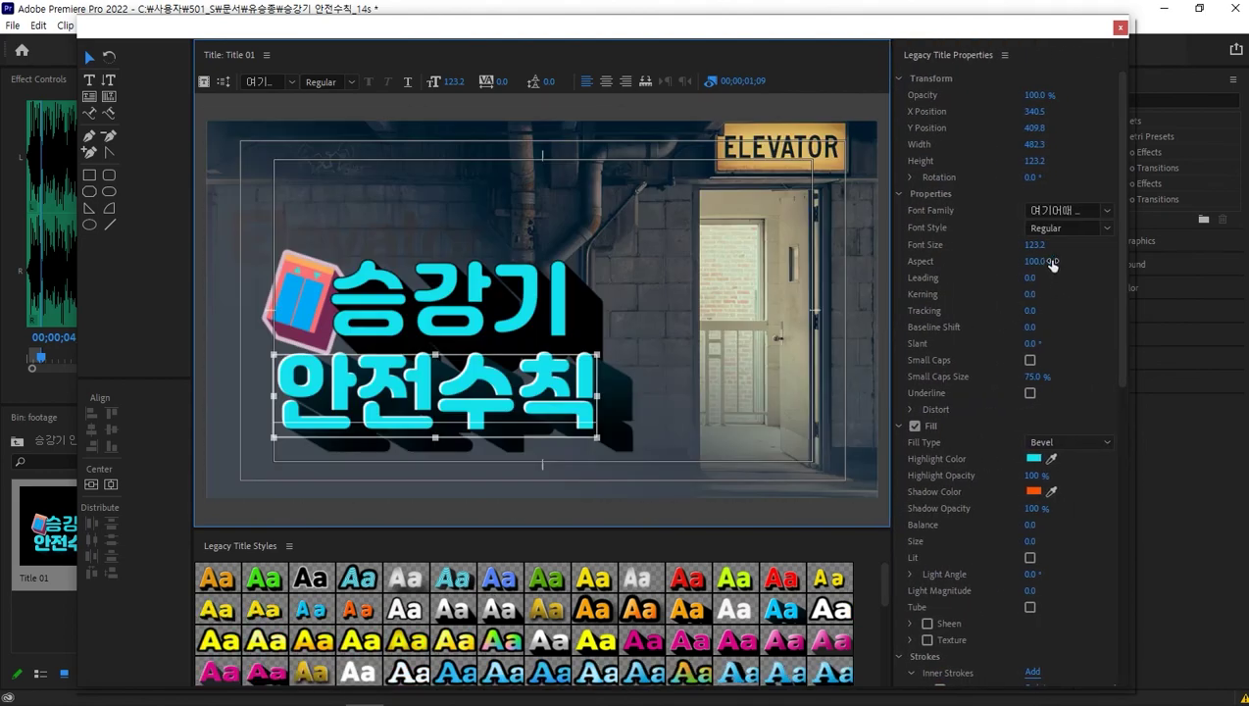
{"action": "left_click", "coordinate": [1034, 459]}
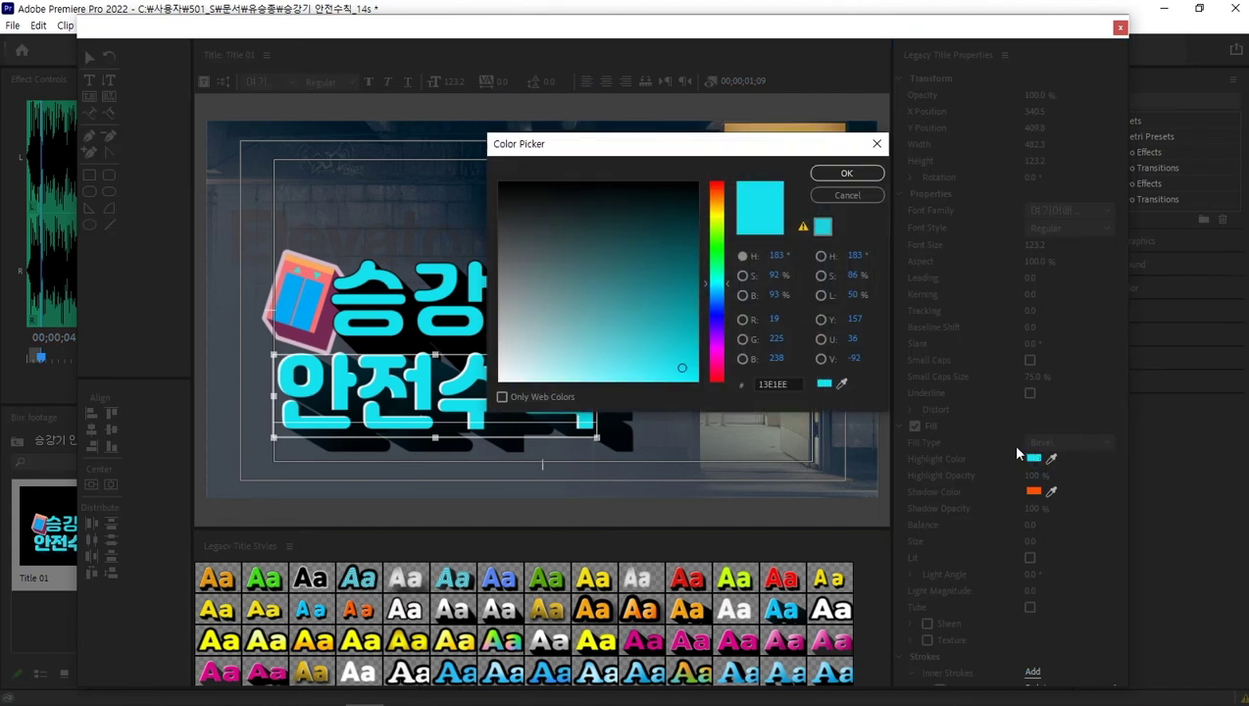
{"action": "left_click_drag", "start_coordinate": [725, 275], "coordinate": [724, 232]}
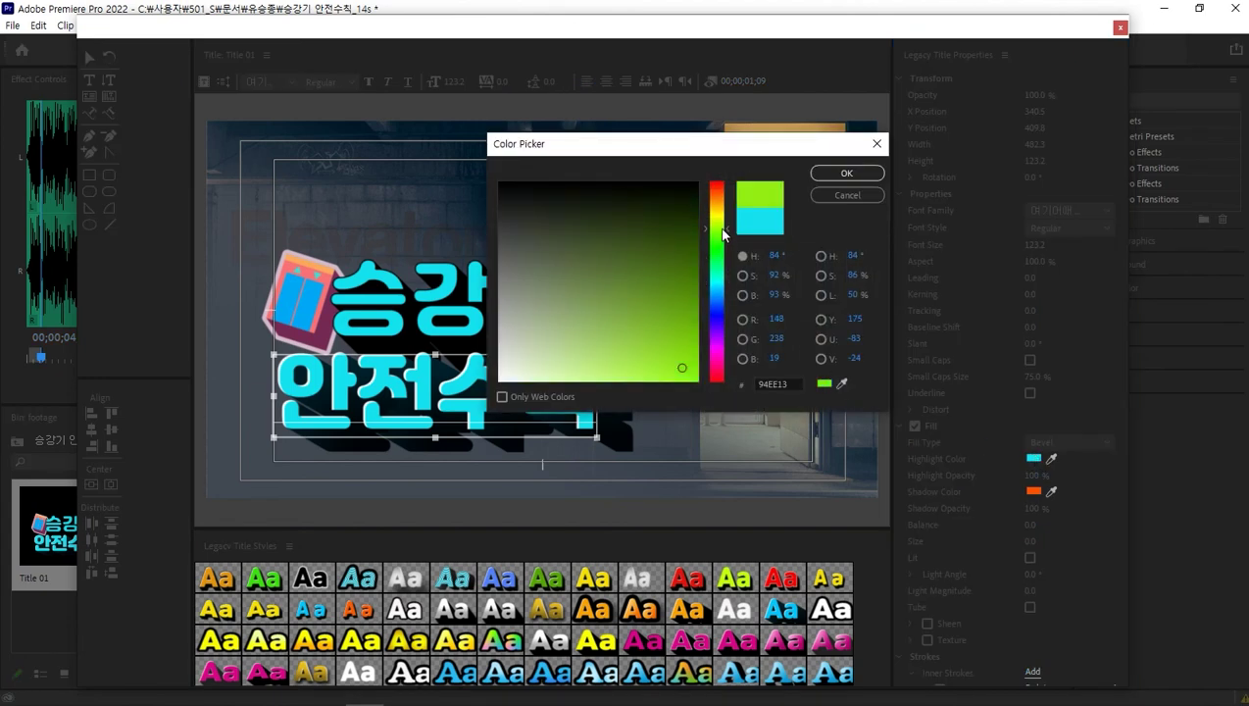
{"action": "left_click", "coordinate": [834, 173]}
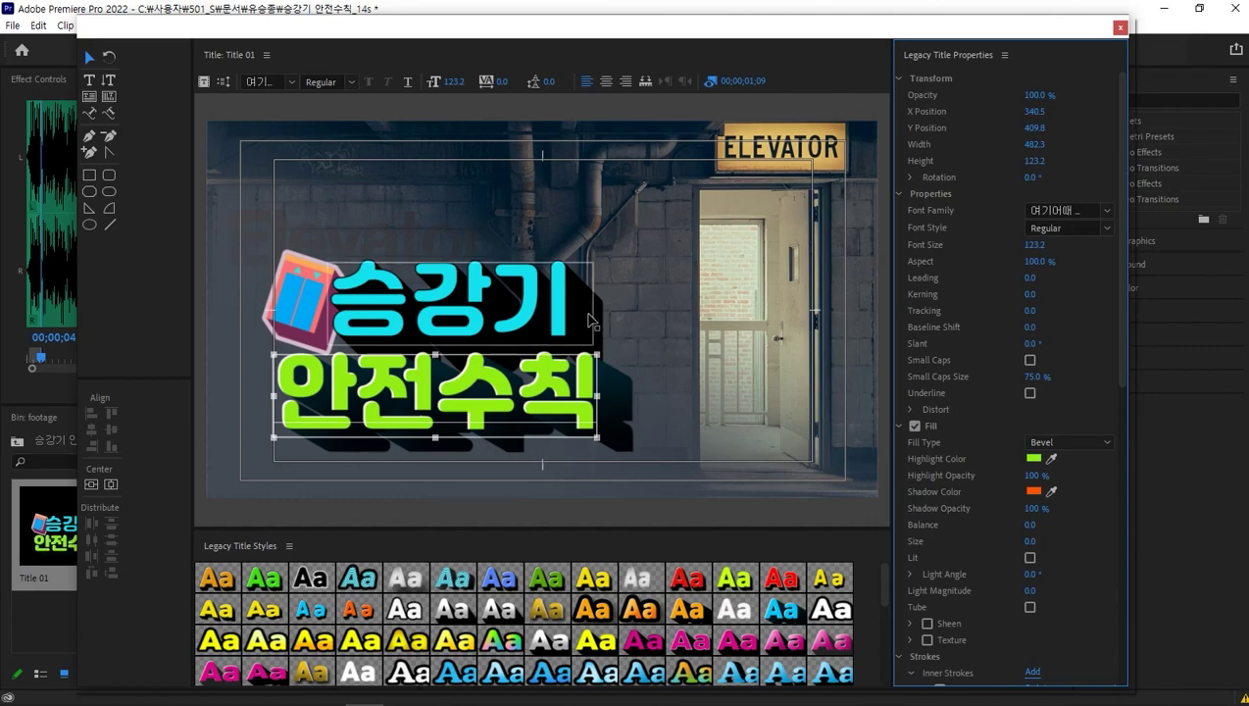
{"action": "left_click", "coordinate": [530, 324]}
{"action": "left_click", "coordinate": [534, 358]}
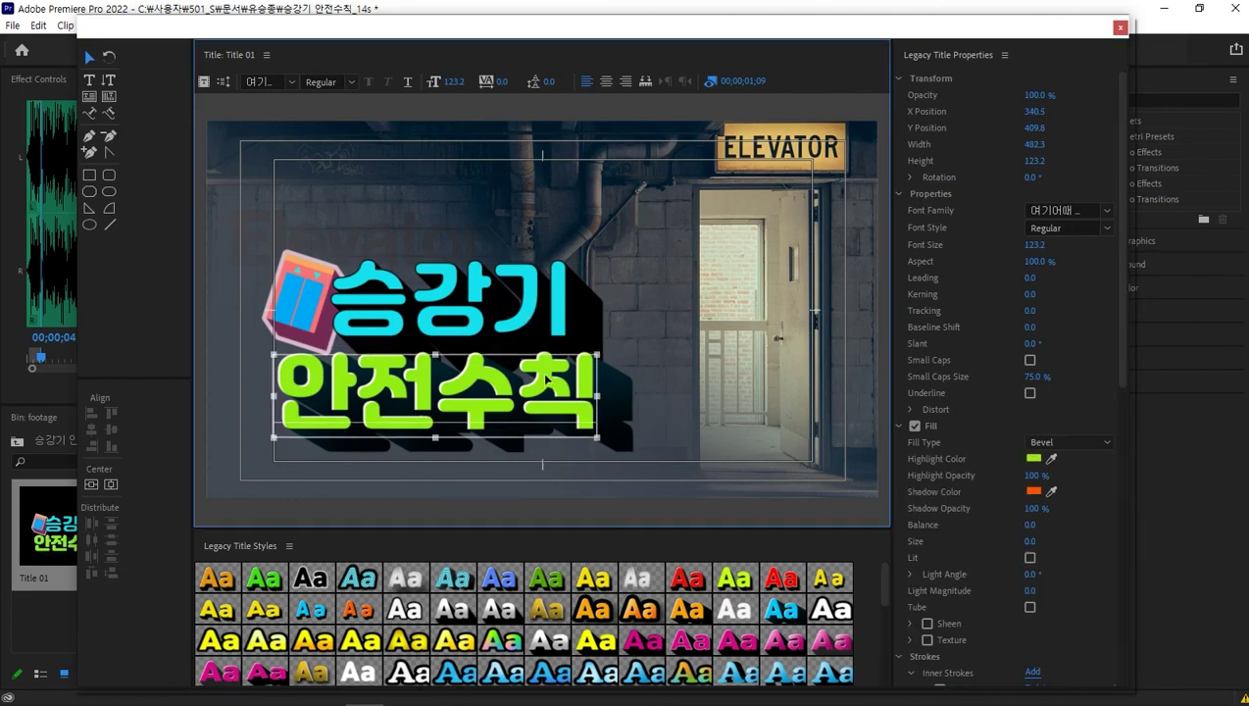
- Save the look of the green 안전수칙 line as a new title style named 여기어때 잘난체 OTF Regular 123
{"action": "left_click_drag", "start_coordinate": [380, 529], "coordinate": [373, 375]}
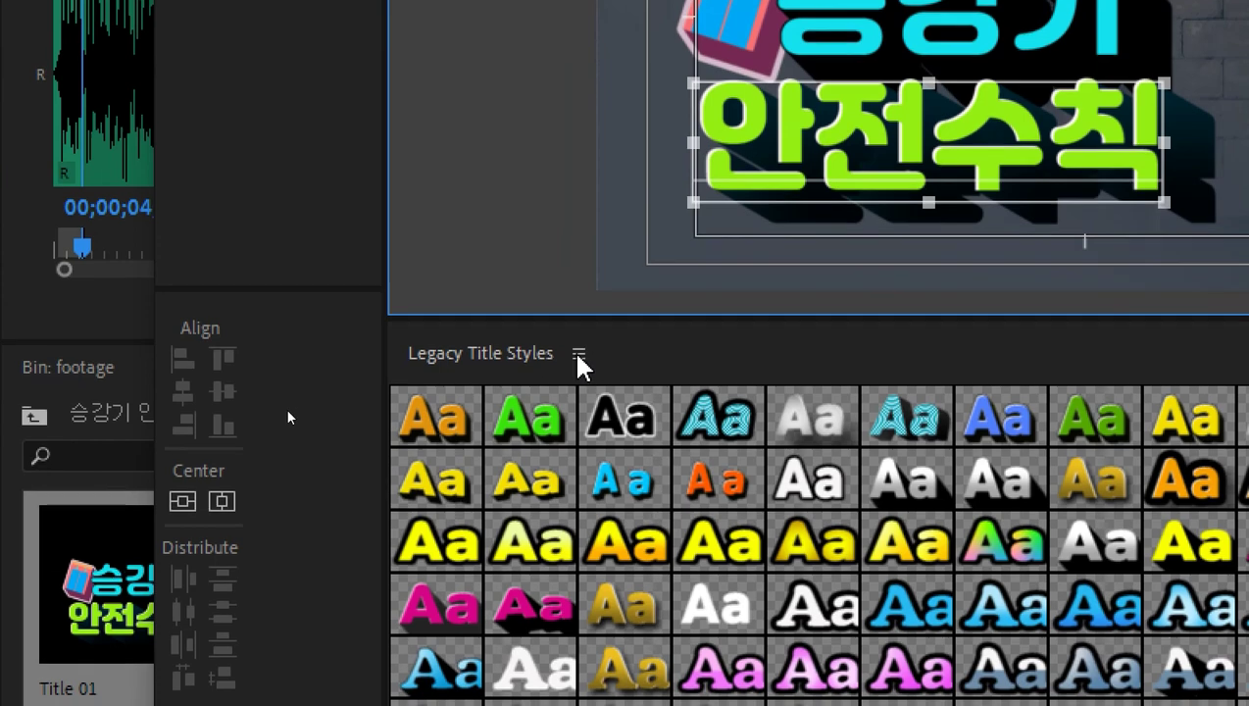
{"action": "left_click", "coordinate": [579, 358]}
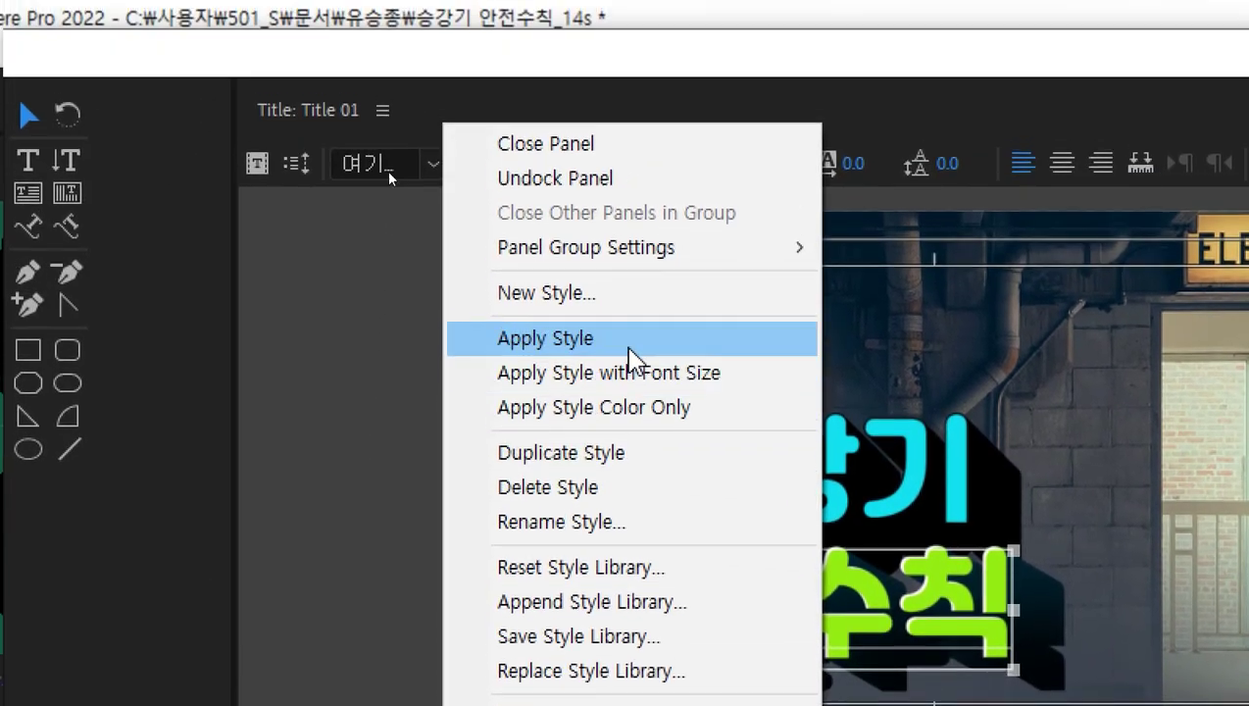
{"action": "left_click", "coordinate": [622, 160]}
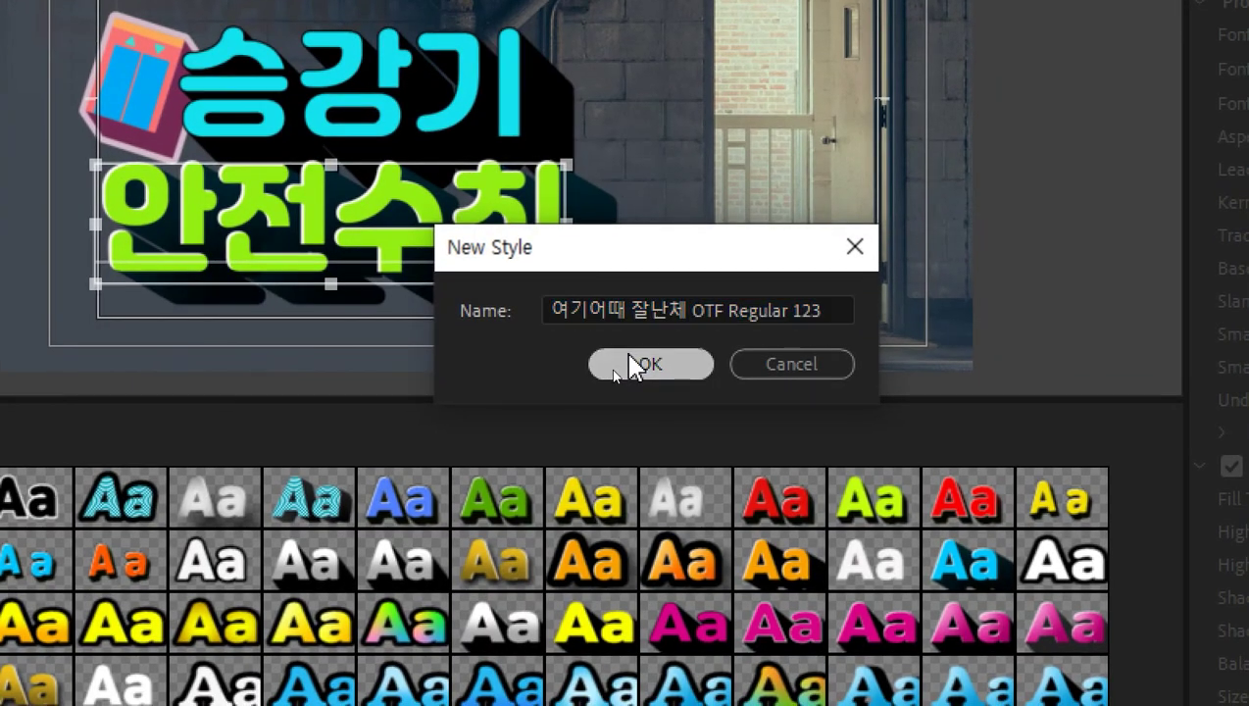
{"action": "left_click", "coordinate": [647, 364]}
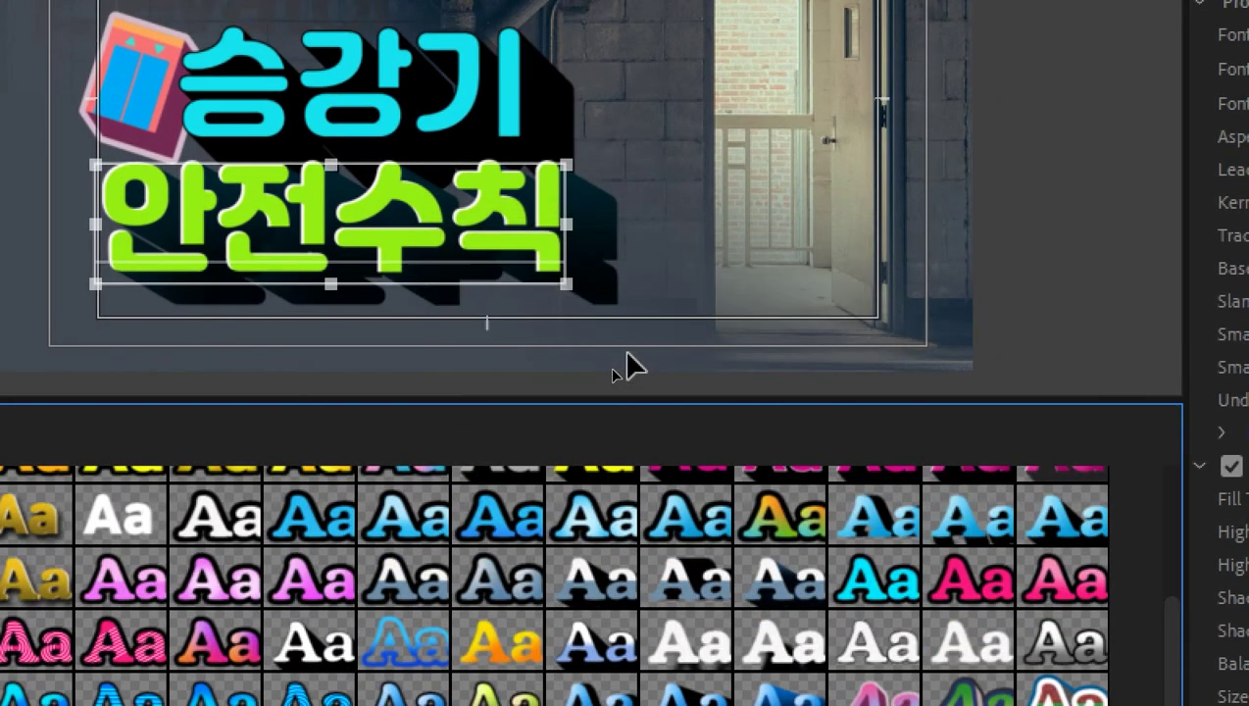